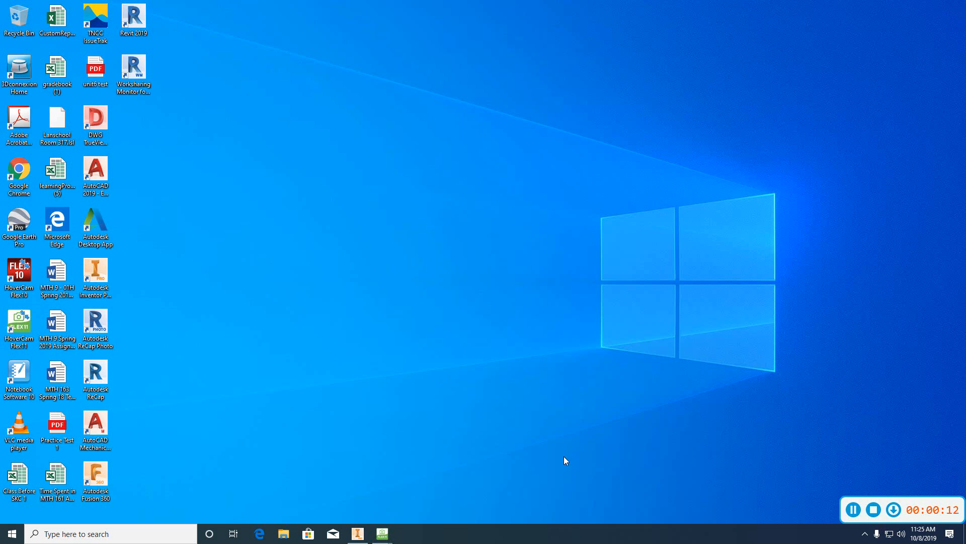
Step: Launch Autodesk Inventor Professional and browse the Metric templates for a new file
{"action": "double_click", "coordinate": [97, 292]}
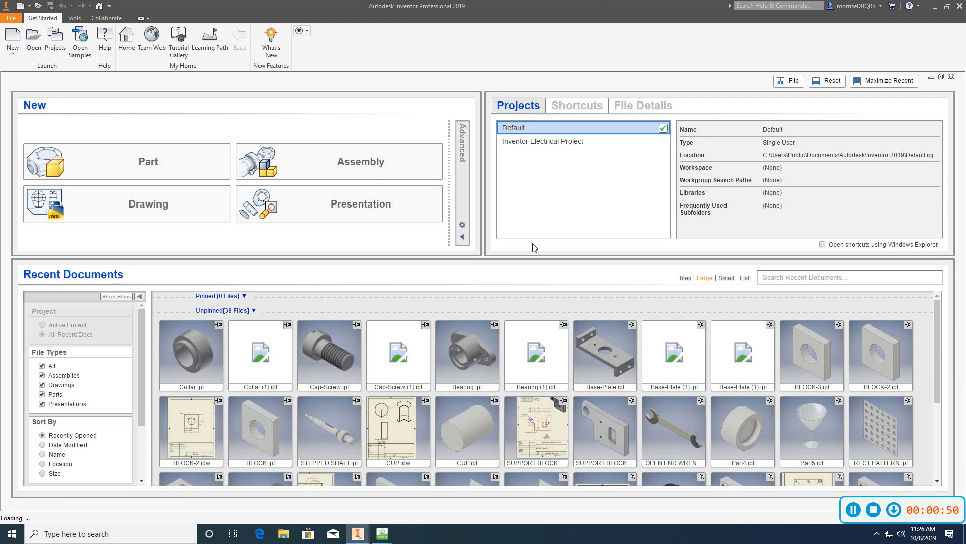
{"action": "left_click", "coordinate": [7, 53]}
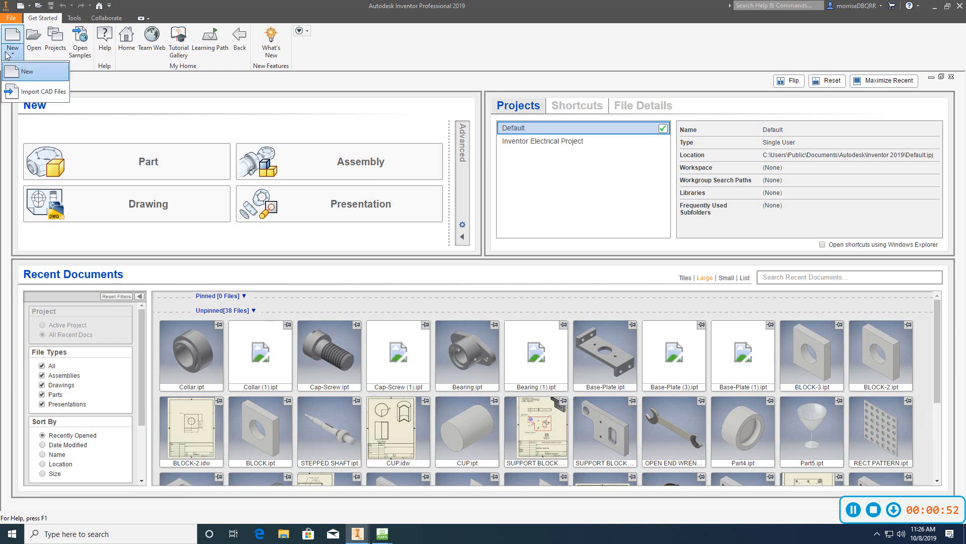
{"action": "left_click", "coordinate": [20, 74]}
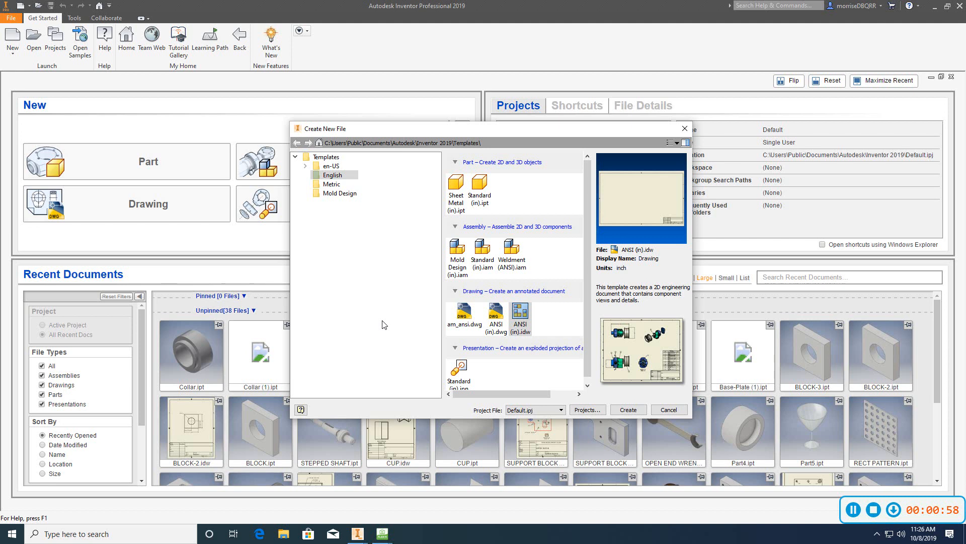
{"action": "left_click", "coordinate": [336, 184]}
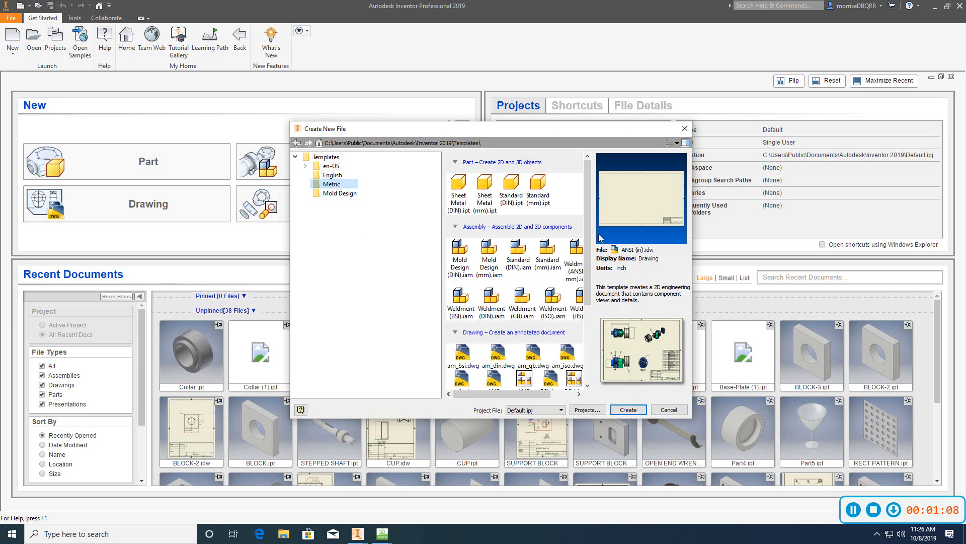
Step: Create a new assembly file from the metric Standard (mm).iam template
{"action": "mouse_move", "coordinate": [587, 231]}
{"action": "left_mouse_down"}
{"action": "mouse_move", "coordinate": [586, 316]}
{"action": "mouse_move", "coordinate": [590, 306]}
{"action": "left_mouse_up"}
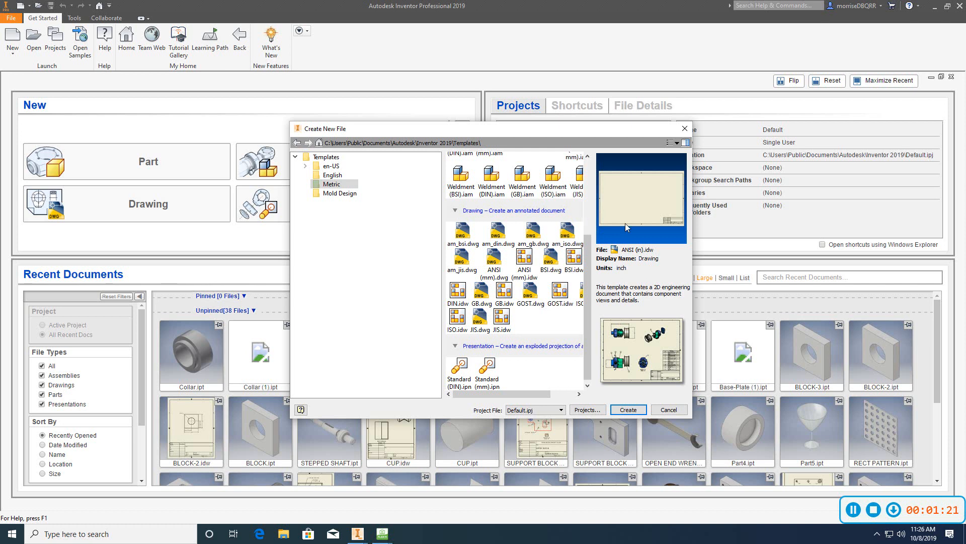
{"action": "left_click_drag", "start_coordinate": [692, 245], "coordinate": [846, 245]}
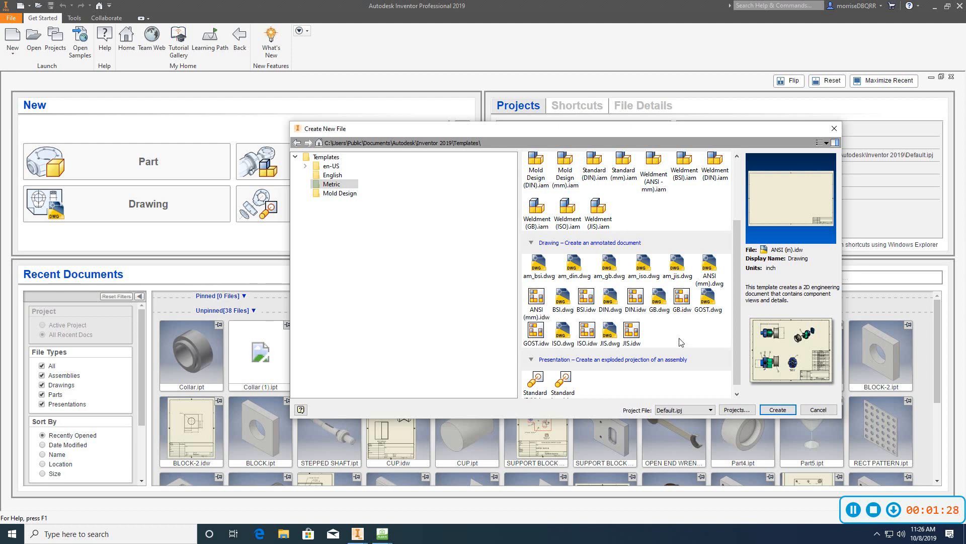
{"action": "scroll", "coordinate": [677, 340], "scroll_direction": "down", "scroll_amount": 1}
{"action": "scroll", "coordinate": [674, 339], "scroll_direction": "up", "scroll_amount": 3}
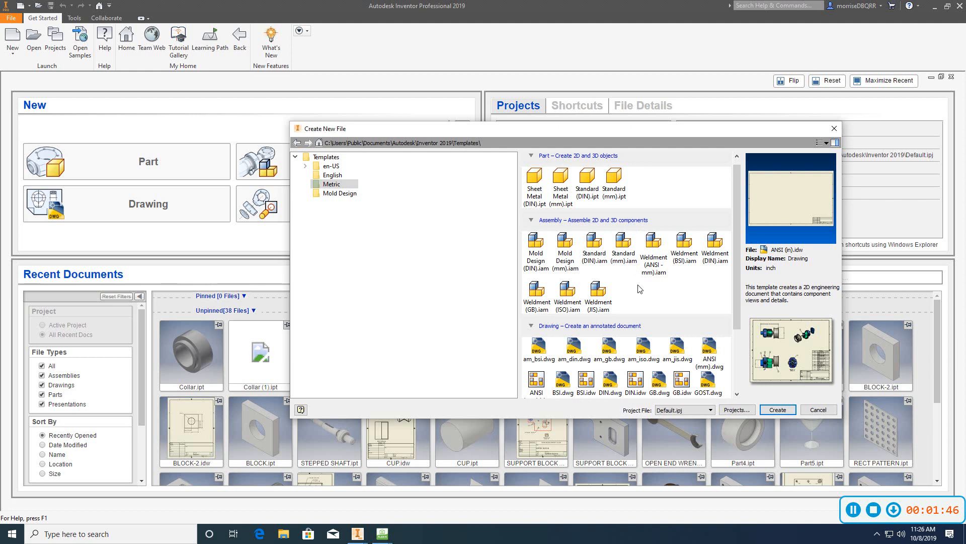
{"action": "left_click", "coordinate": [629, 259]}
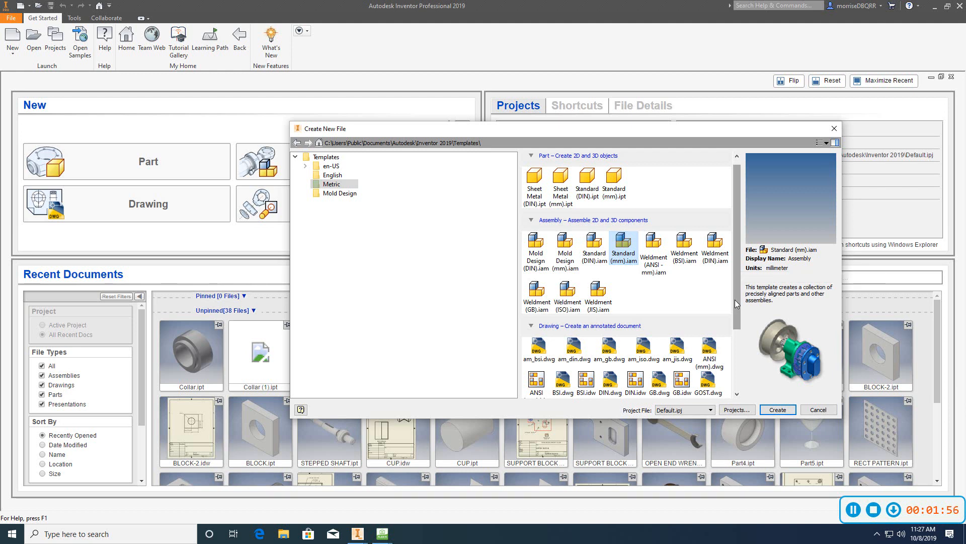
{"action": "left_click_drag", "start_coordinate": [735, 300], "coordinate": [708, 293]}
{"action": "scroll", "coordinate": [738, 336], "scroll_direction": "down", "scroll_amount": 3}
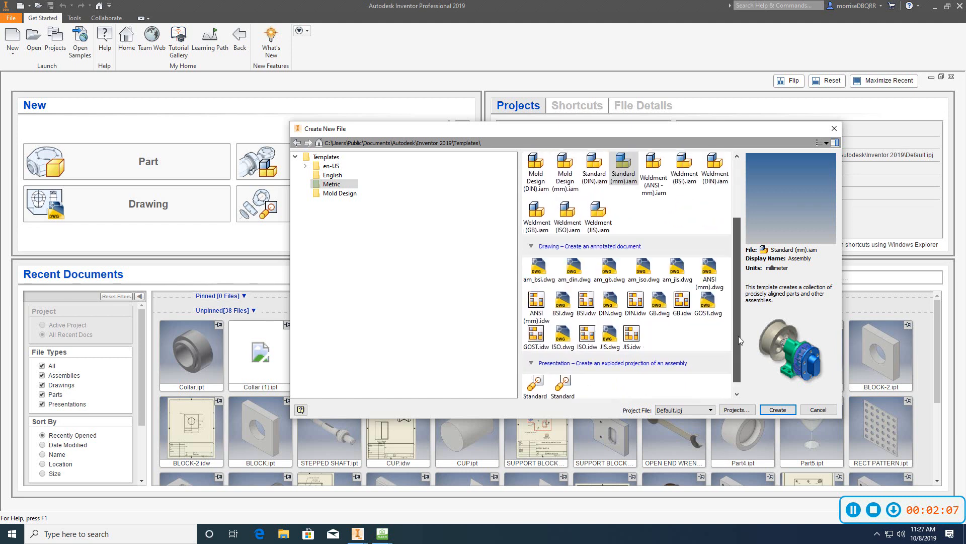
{"action": "scroll", "coordinate": [738, 340], "scroll_direction": "up", "scroll_amount": 3}
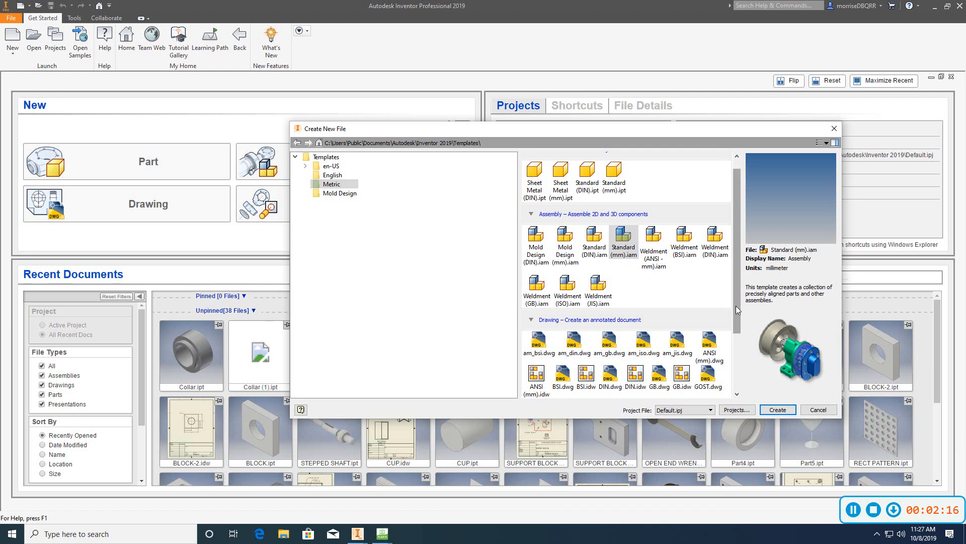
{"action": "scroll", "coordinate": [736, 306], "scroll_direction": "down", "scroll_amount": 3}
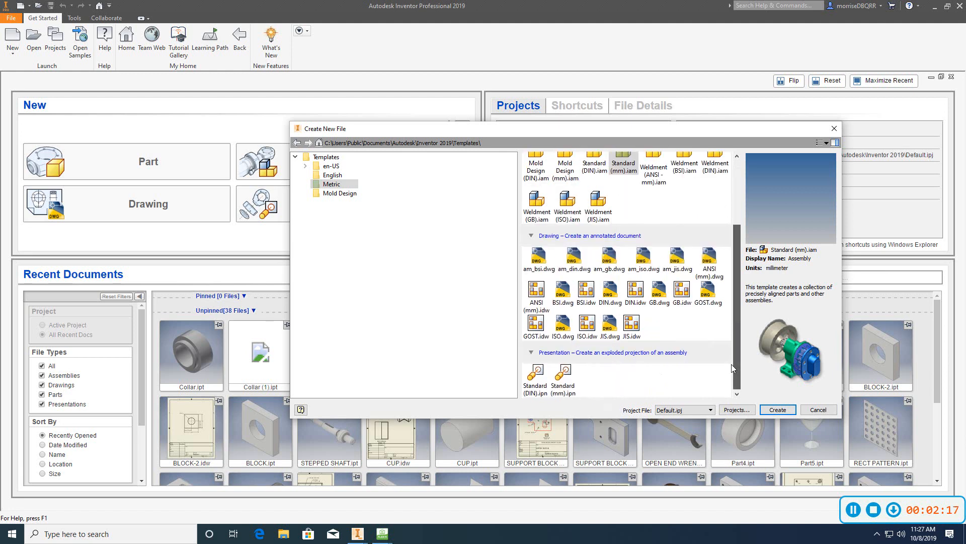
{"action": "left_click", "coordinate": [776, 409]}
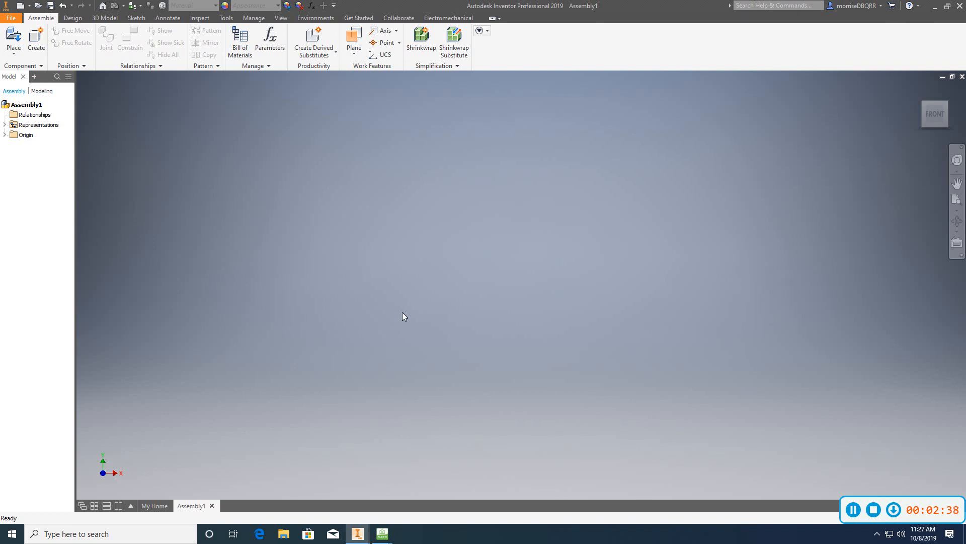
Step: Load the Base-Plate (3) part from the Documents folder as a component for placement in the assembly
{"action": "left_click", "coordinate": [13, 54]}
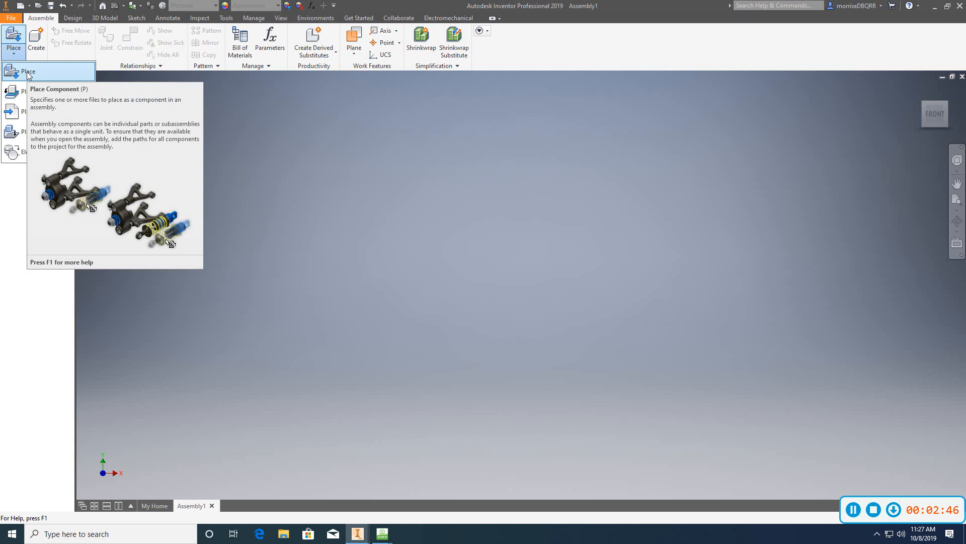
{"action": "left_click", "coordinate": [28, 73]}
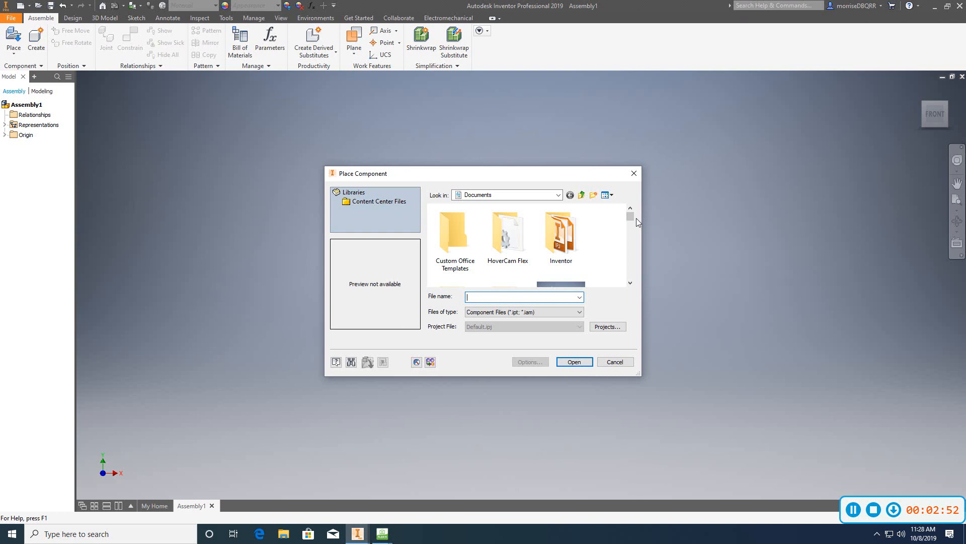
{"action": "mouse_move", "coordinate": [631, 215]}
{"action": "left_mouse_down"}
{"action": "mouse_move", "coordinate": [631, 274]}
{"action": "mouse_move", "coordinate": [636, 219]}
{"action": "left_mouse_up"}
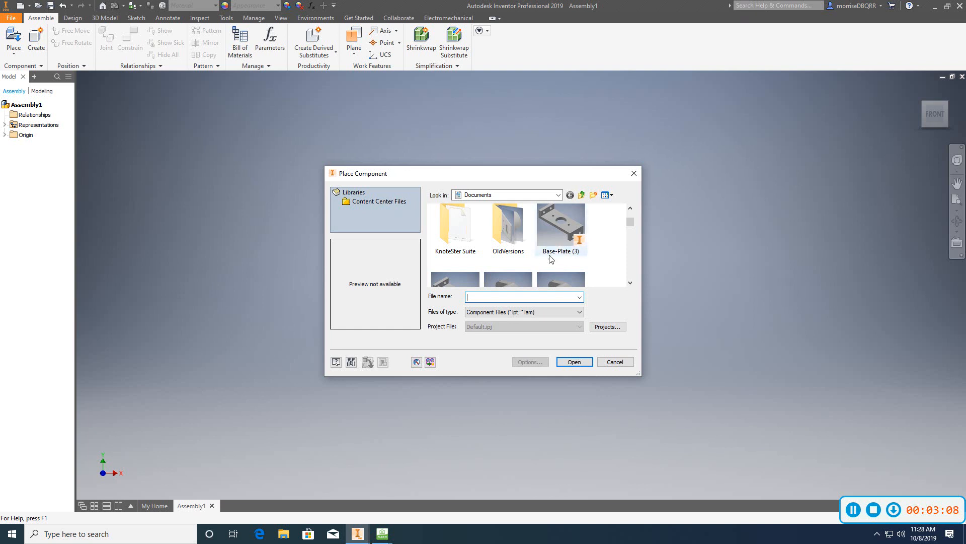
{"action": "left_click", "coordinate": [555, 230]}
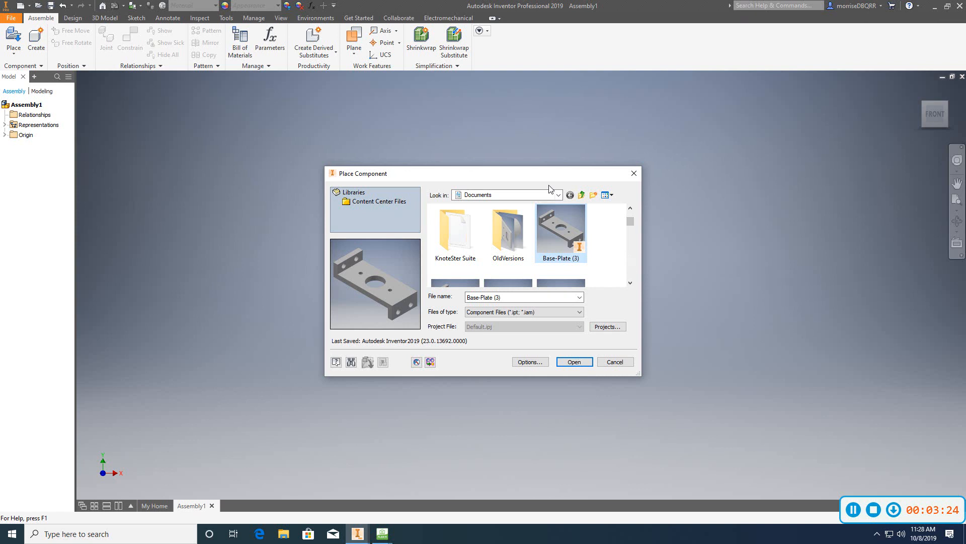
{"action": "left_click", "coordinate": [559, 195]}
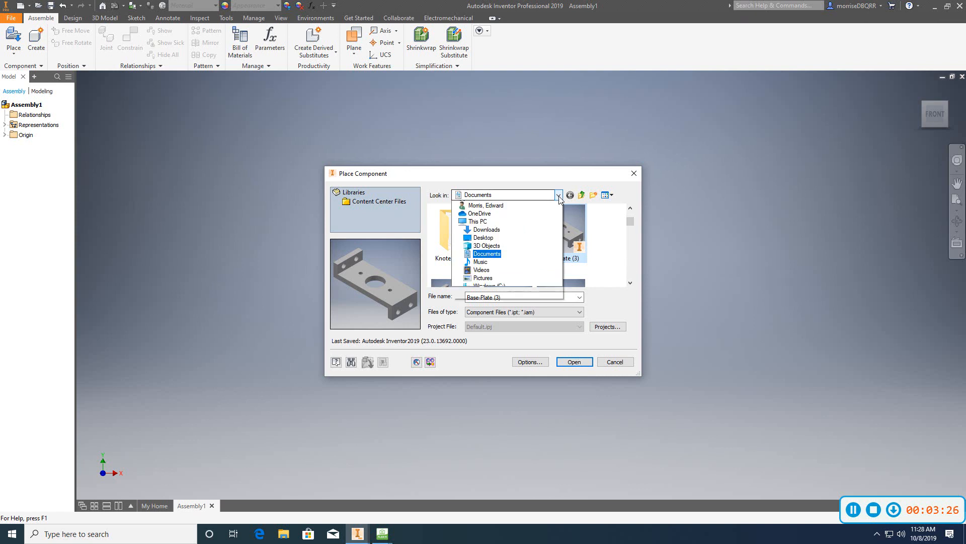
{"action": "left_click", "coordinate": [483, 243]}
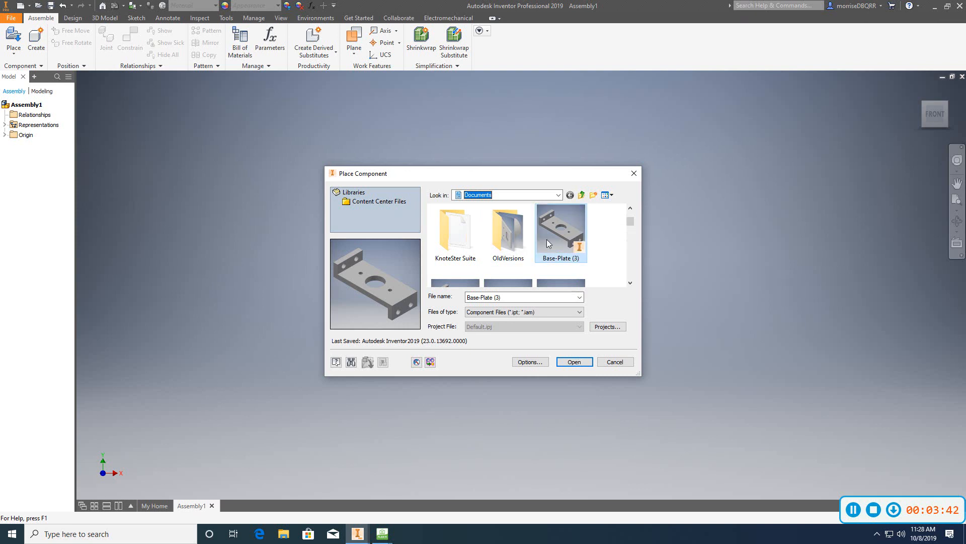
{"action": "left_click", "coordinate": [569, 367]}
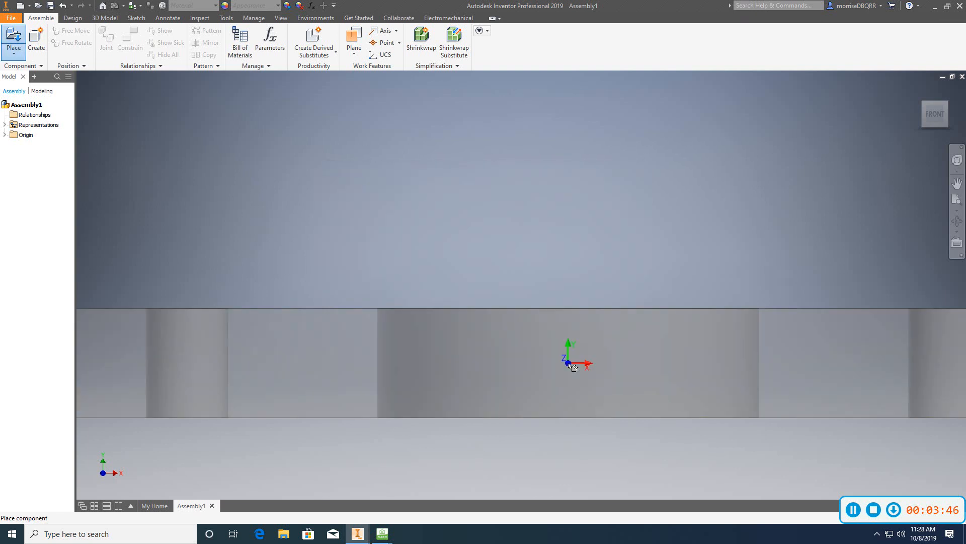
Step: Switch to an isometric view and place one instance of Base-Plate (3) in the assembly
{"action": "scroll", "coordinate": [563, 269], "scroll_direction": "up", "scroll_amount": 3}
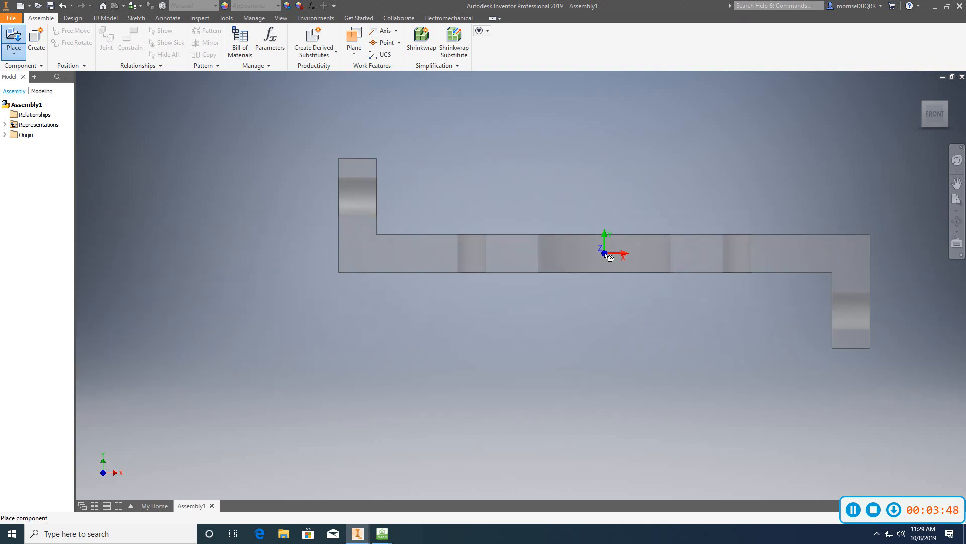
{"action": "scroll", "coordinate": [554, 266], "scroll_direction": "down", "scroll_amount": 3}
{"action": "scroll", "coordinate": [554, 267], "scroll_direction": "up", "scroll_amount": 4}
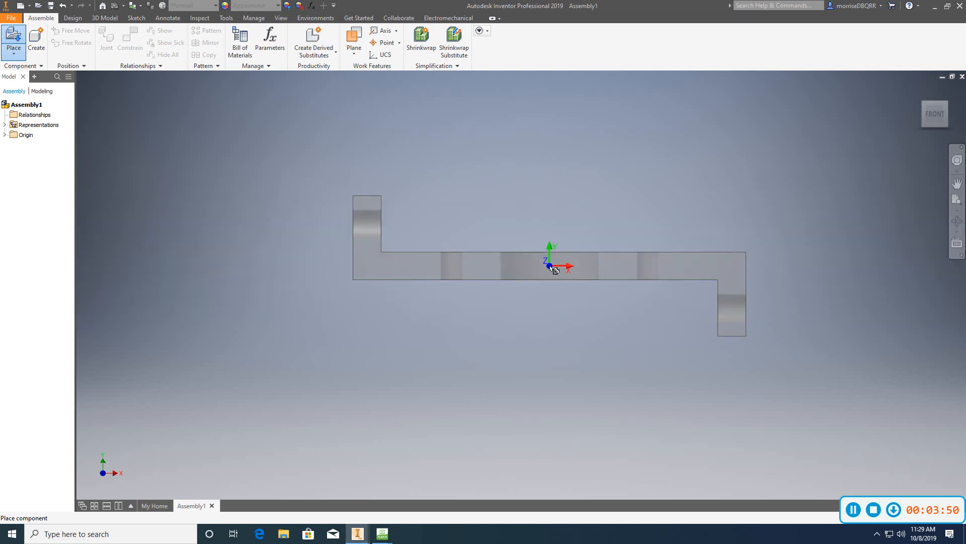
{"action": "scroll", "coordinate": [554, 269], "scroll_direction": "down", "scroll_amount": 5}
{"action": "scroll", "coordinate": [554, 268], "scroll_direction": "down", "scroll_amount": 1}
{"action": "scroll", "coordinate": [554, 268], "scroll_direction": "up", "scroll_amount": 5}
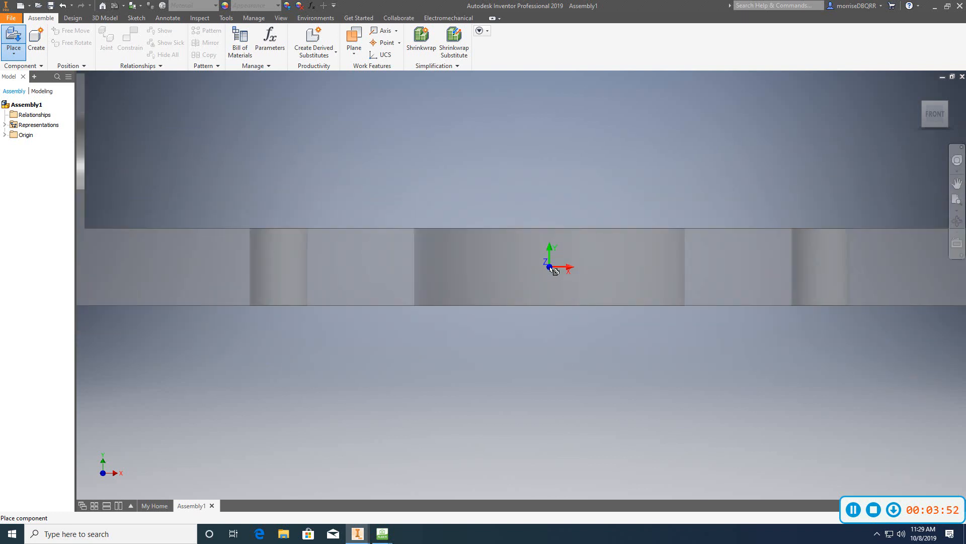
{"action": "key", "text": "Escape"}
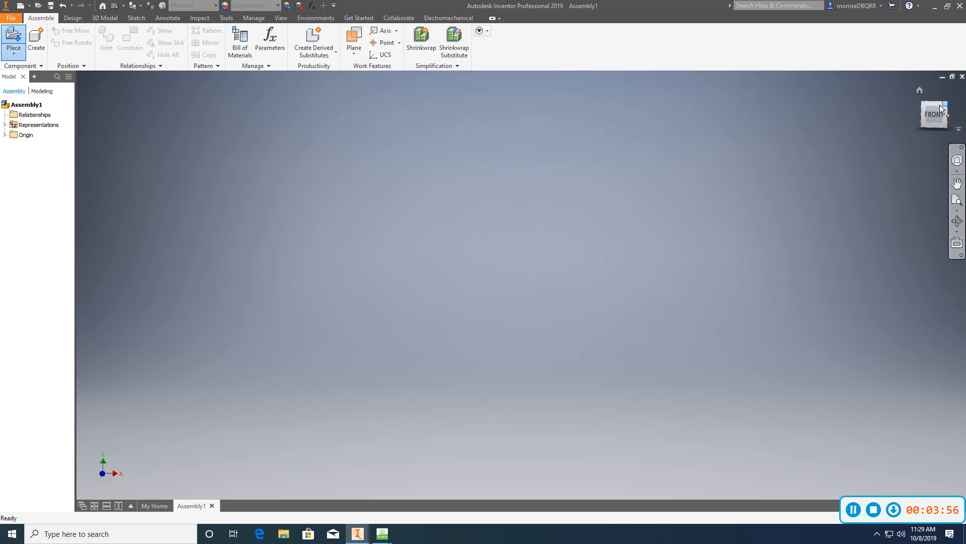
{"action": "left_click", "coordinate": [940, 105]}
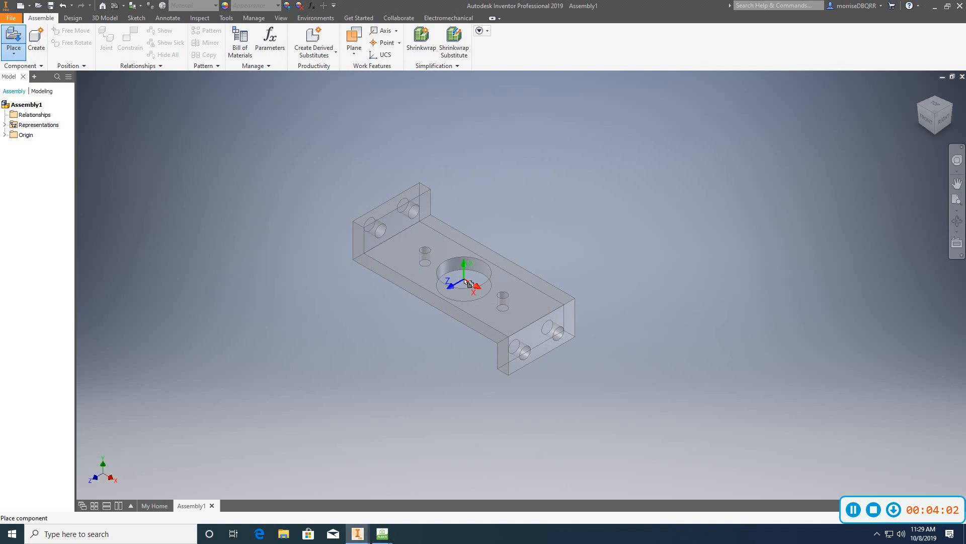
{"action": "left_click", "coordinate": [468, 282]}
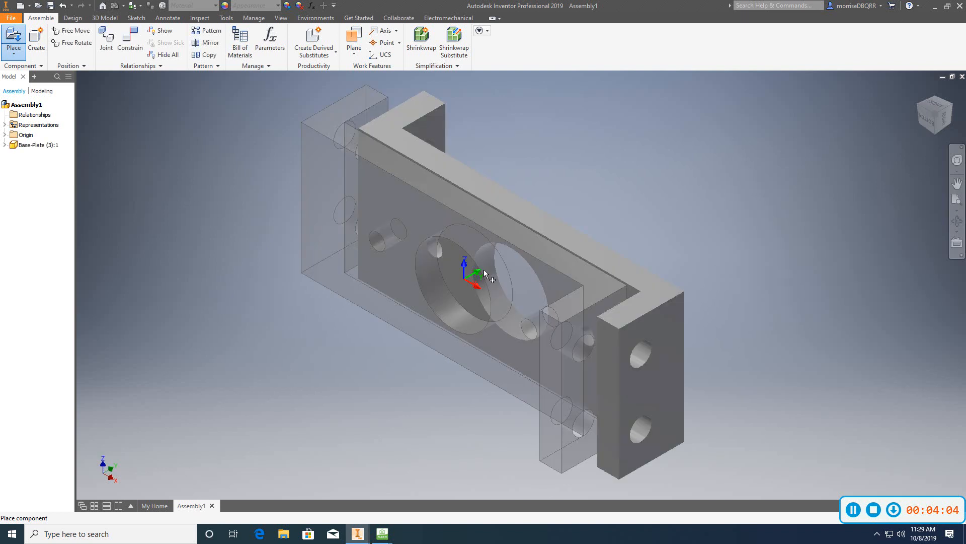
Step: Place a second Base-Plate (3) instance grounded at the origin and end the placement
{"action": "right_click", "coordinate": [619, 212]}
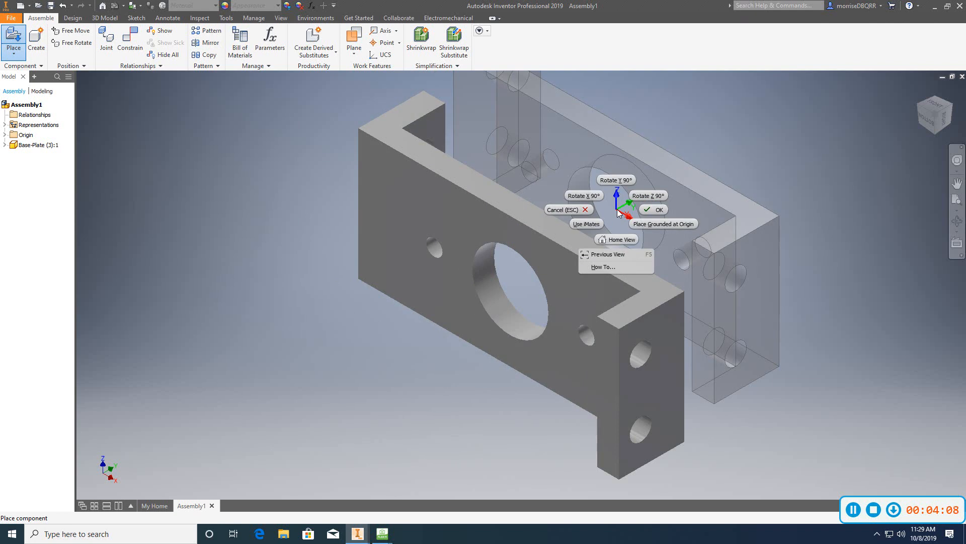
{"action": "left_click", "coordinate": [675, 223]}
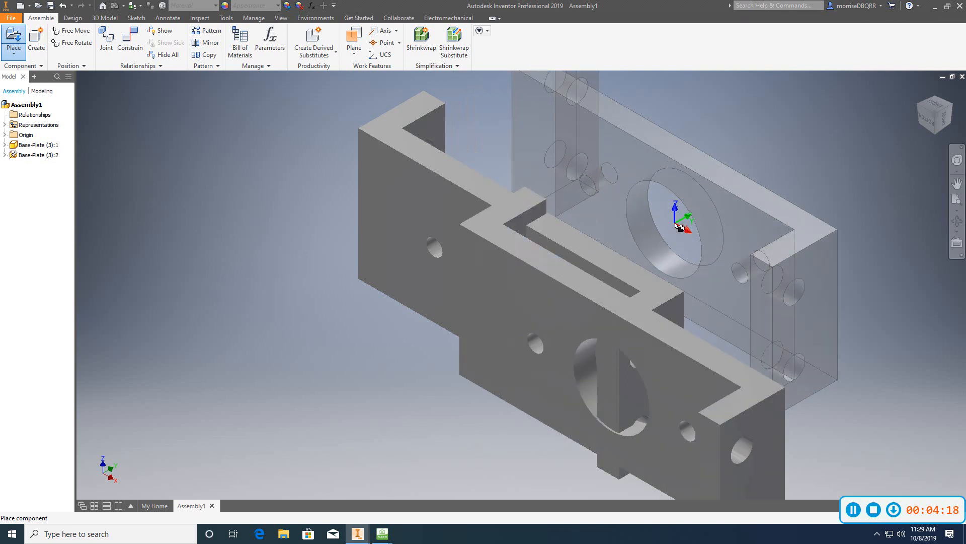
{"action": "key", "text": "Escape"}
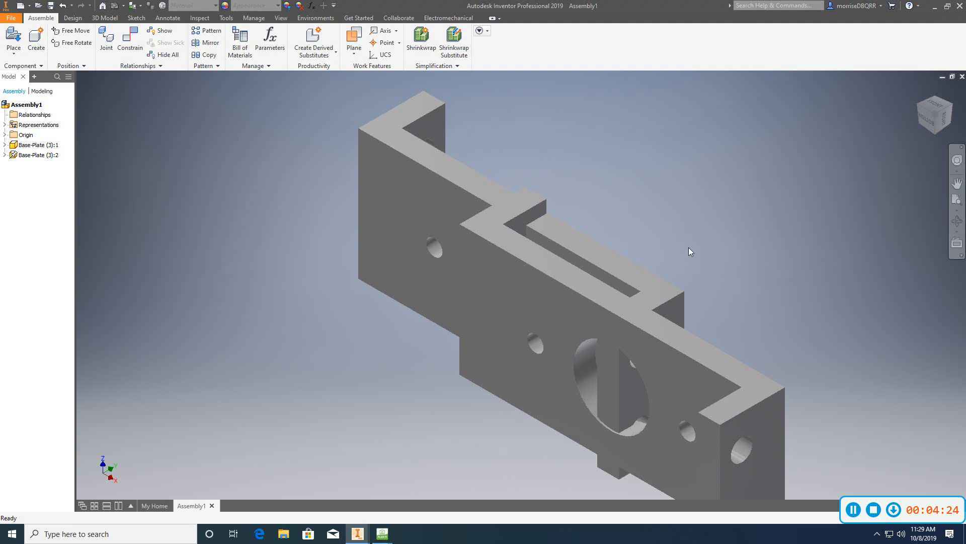
Step: Undo both base plate placements
{"action": "left_click", "coordinate": [63, 6]}
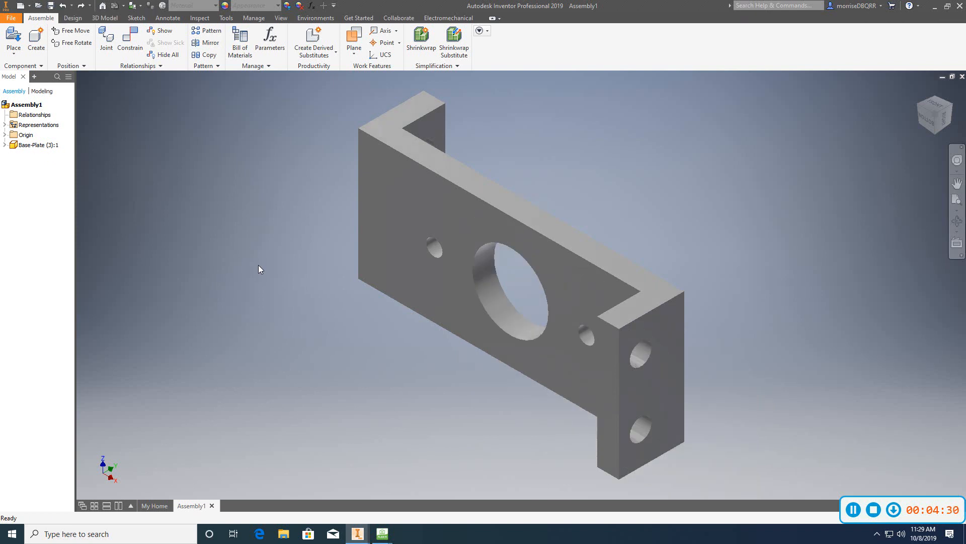
{"action": "left_click", "coordinate": [63, 6]}
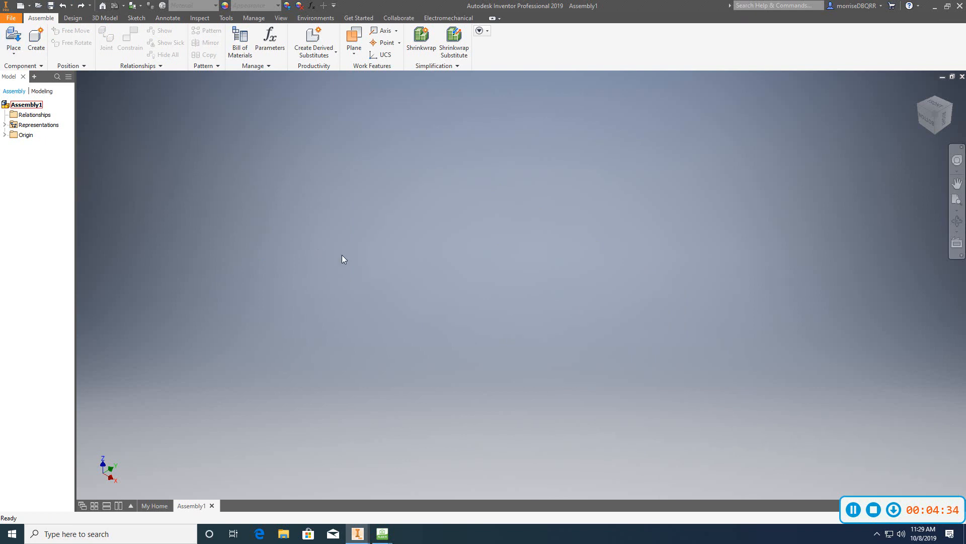
Step: Load the Base-Plate (3) part from the Documents folder for placement in the empty assembly
{"action": "left_click", "coordinate": [17, 54]}
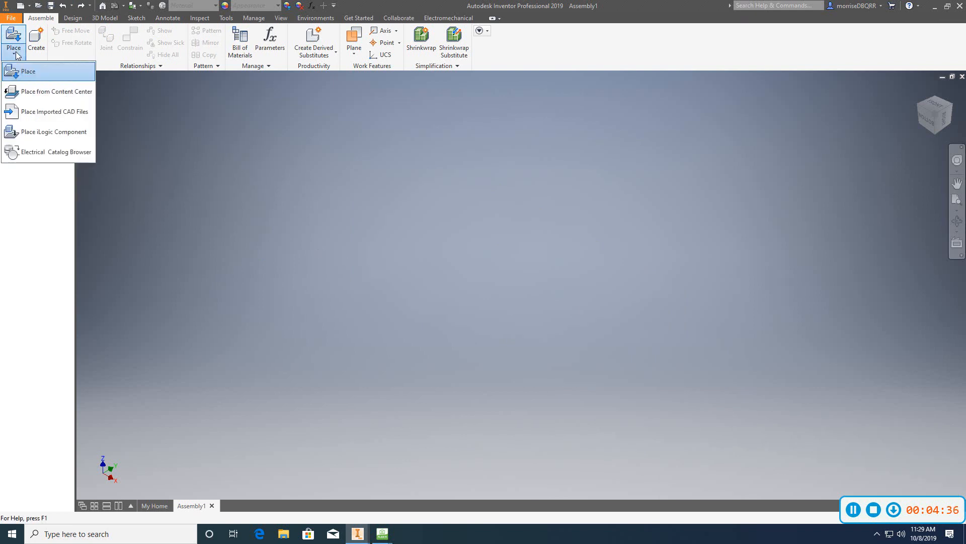
{"action": "left_click", "coordinate": [26, 75]}
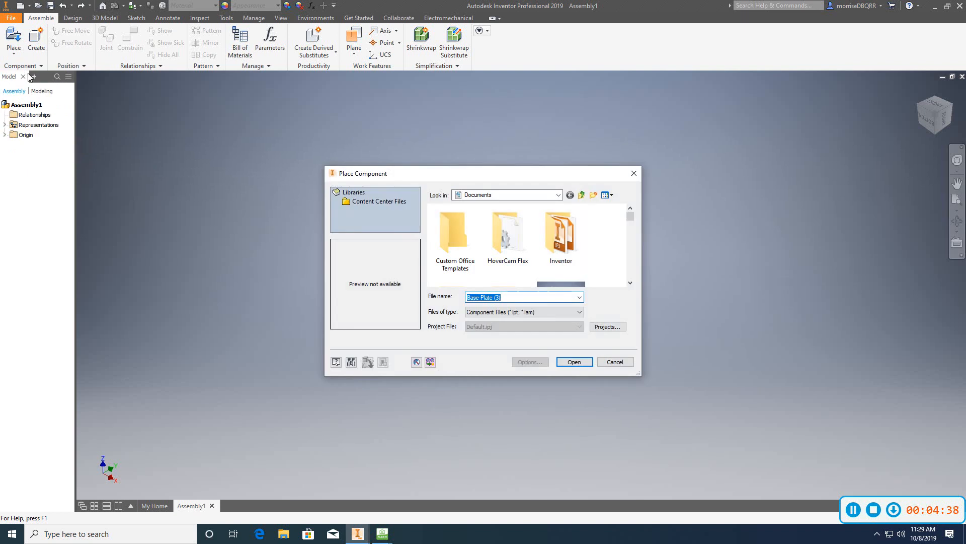
{"action": "left_click_drag", "start_coordinate": [633, 216], "coordinate": [632, 225]}
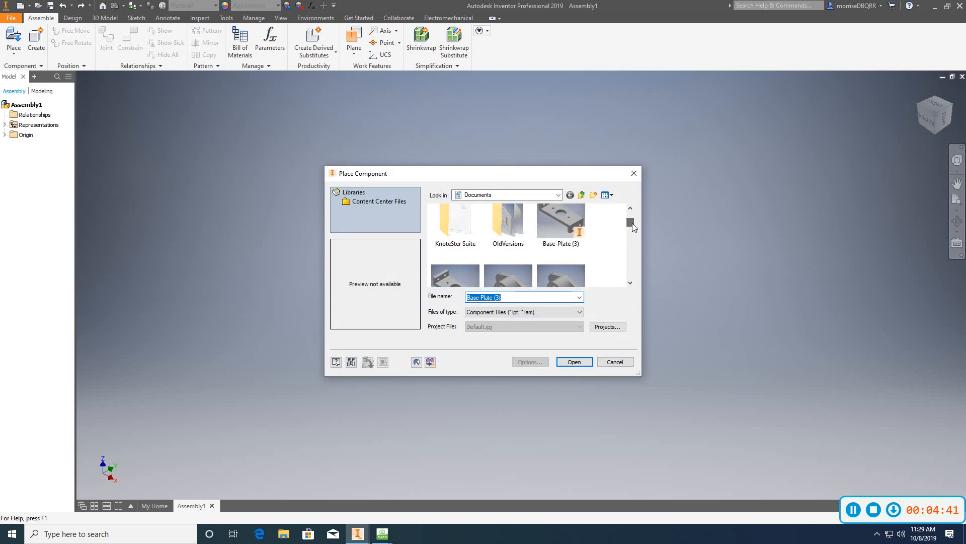
{"action": "left_click", "coordinate": [565, 229]}
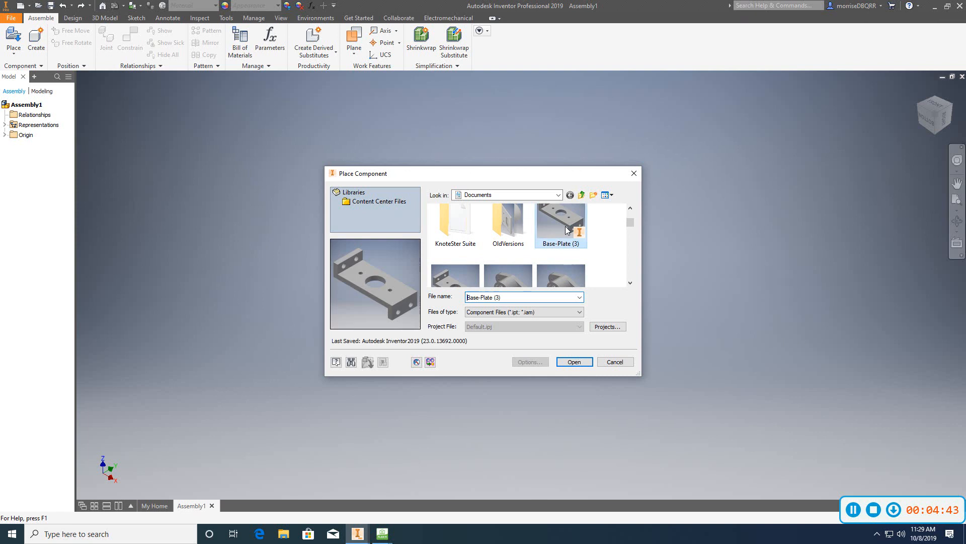
{"action": "left_click", "coordinate": [572, 367]}
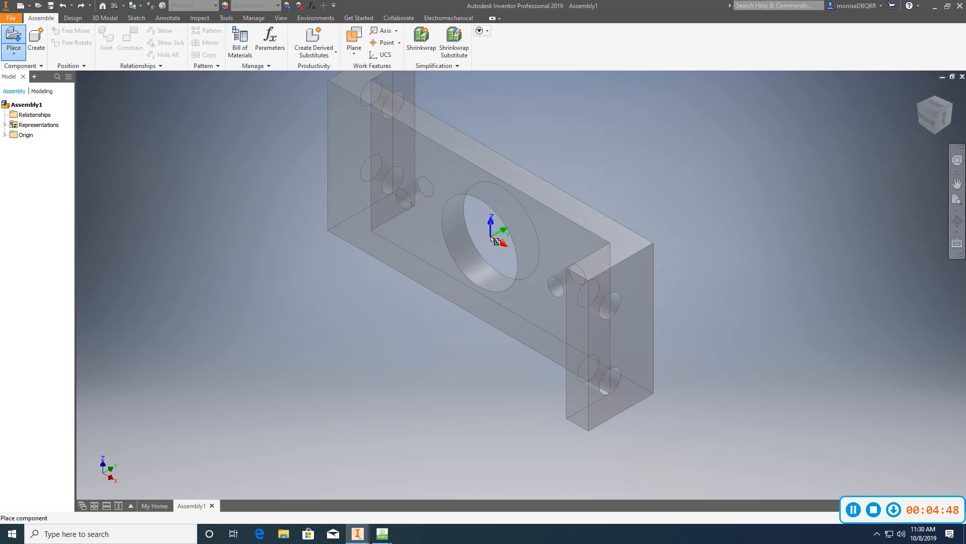
Step: Place one Base-Plate (3) instance freely and a second one grounded at the origin, and end the placement
{"action": "left_click", "coordinate": [492, 238]}
{"action": "right_click", "coordinate": [492, 237]}
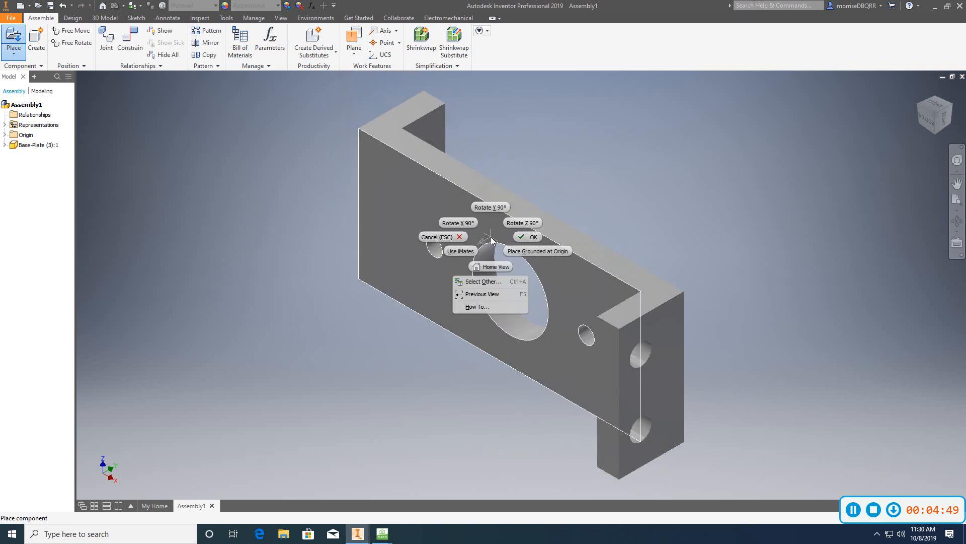
{"action": "left_click", "coordinate": [525, 252]}
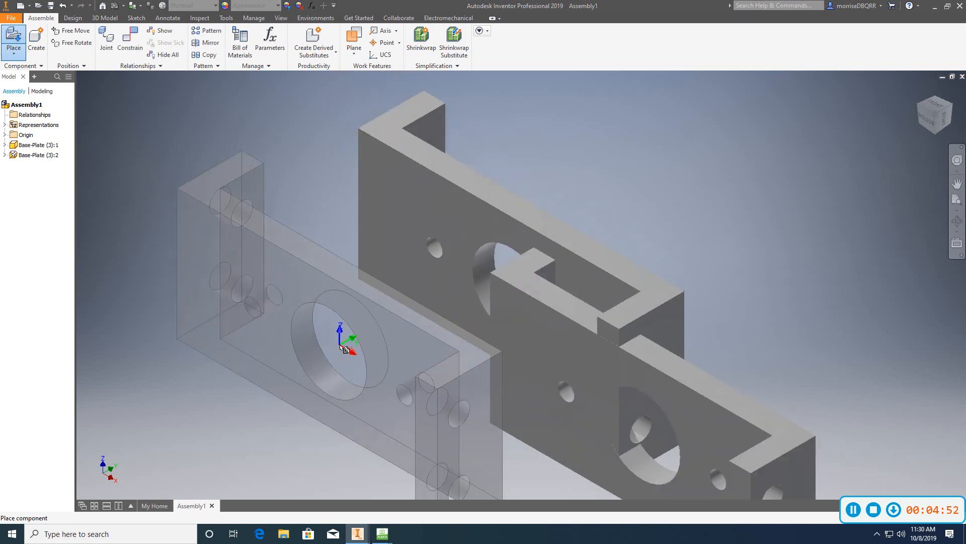
{"action": "key", "text": "Escape"}
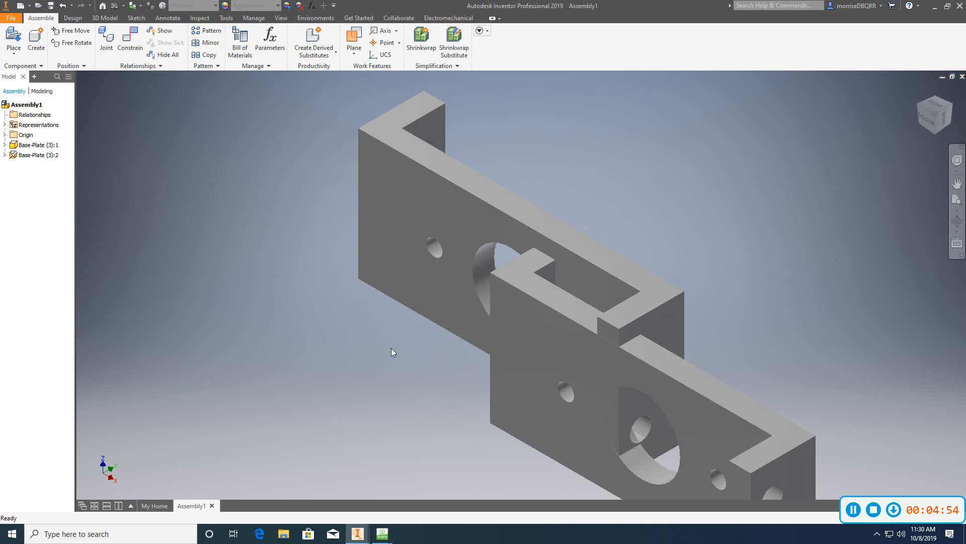
Step: Undo the placement of both Base-Plate (3) instances
{"action": "scroll", "coordinate": [391, 348], "scroll_direction": "down", "scroll_amount": 3}
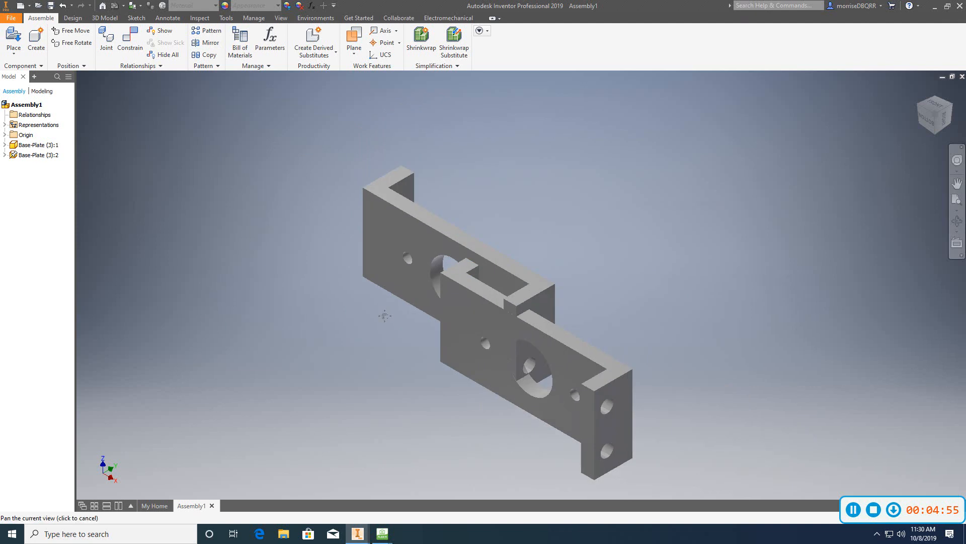
{"action": "left_click", "coordinate": [64, 6]}
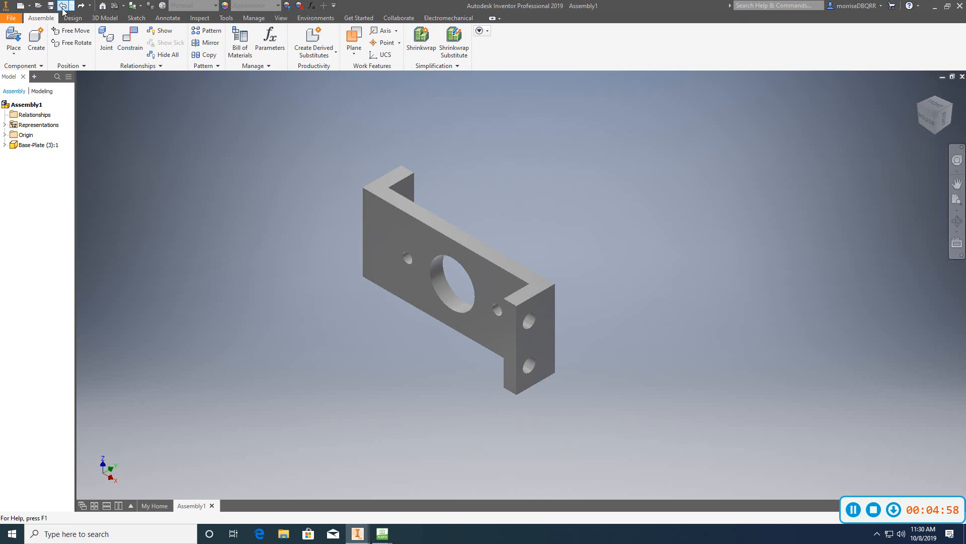
{"action": "left_click", "coordinate": [63, 6]}
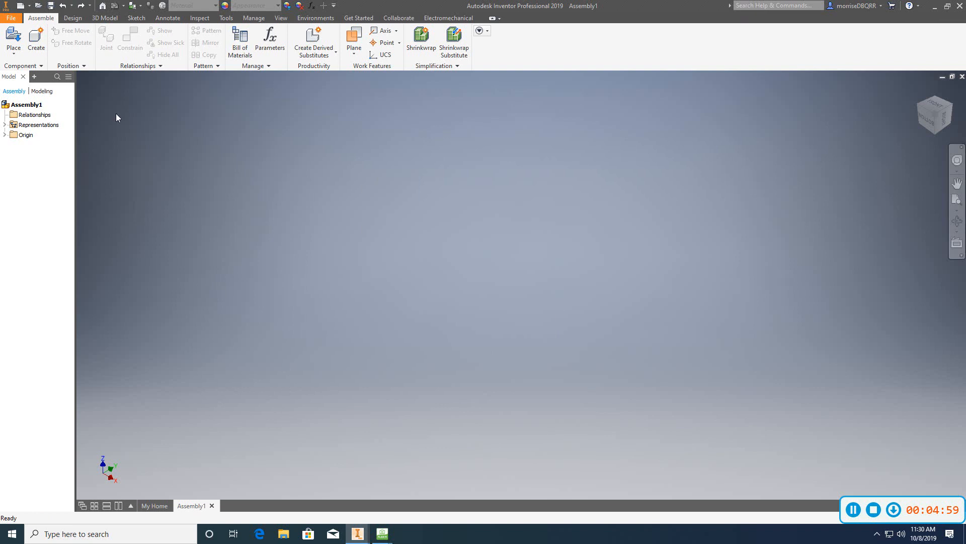
Step: Load Base-Plate (3) from the Documents folder again as the component to place
{"action": "left_click", "coordinate": [15, 52]}
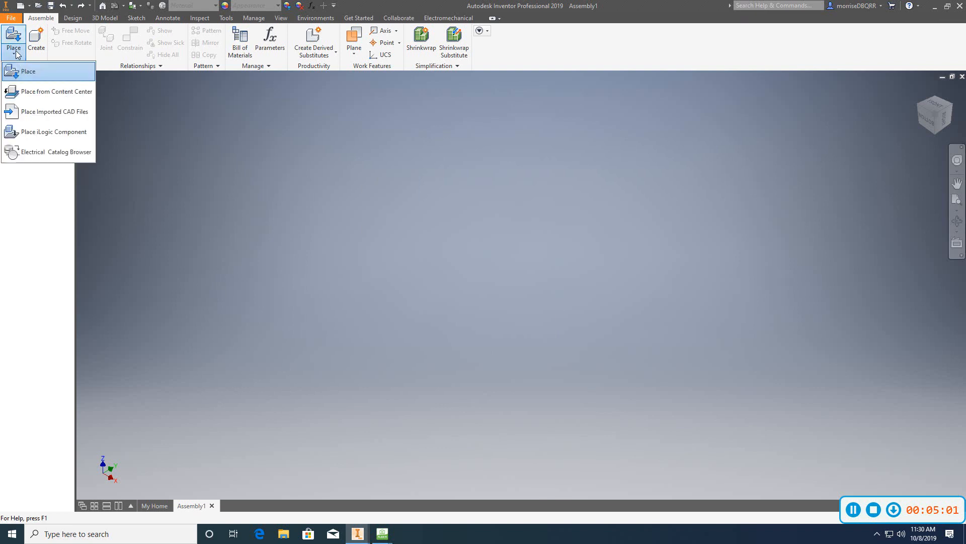
{"action": "left_click", "coordinate": [25, 74]}
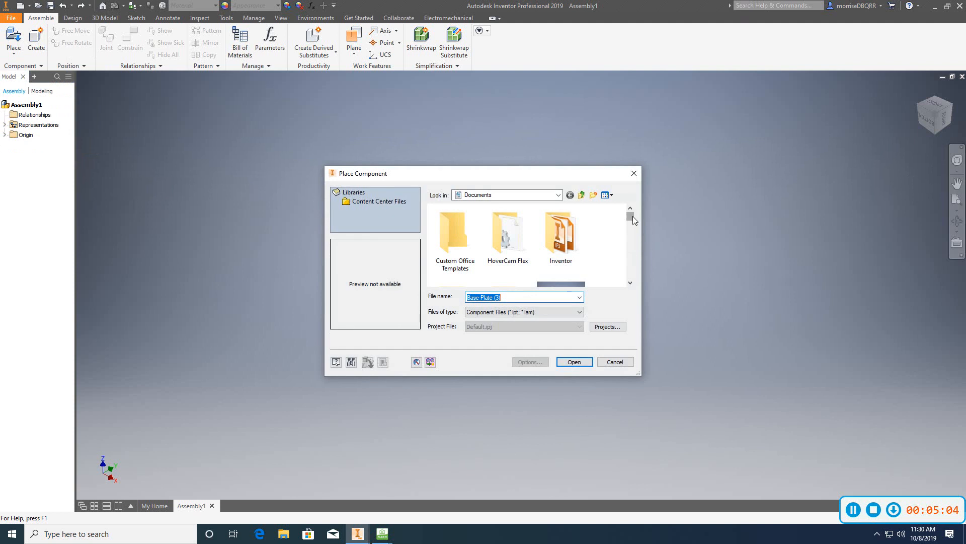
{"action": "left_click_drag", "start_coordinate": [631, 216], "coordinate": [631, 222]}
{"action": "left_click", "coordinate": [571, 228]}
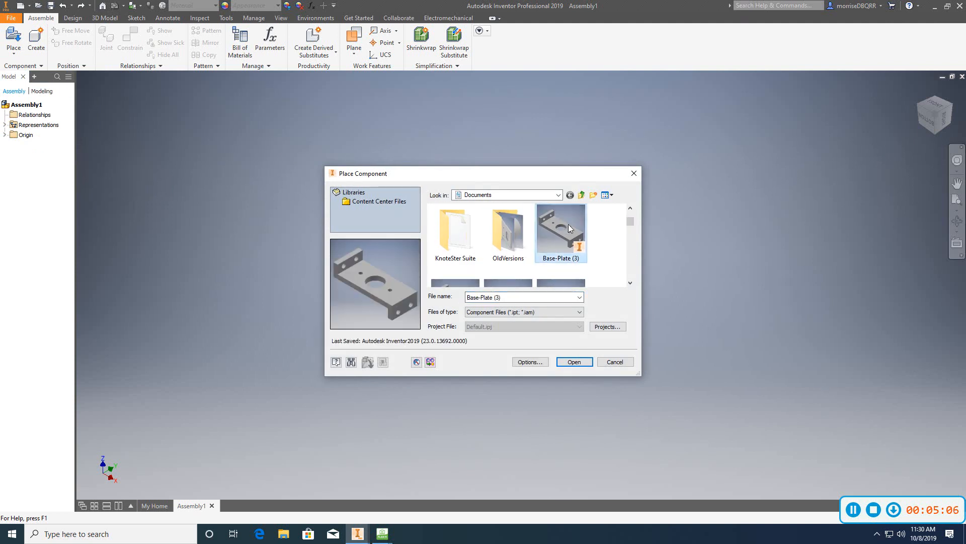
{"action": "left_click", "coordinate": [577, 361]}
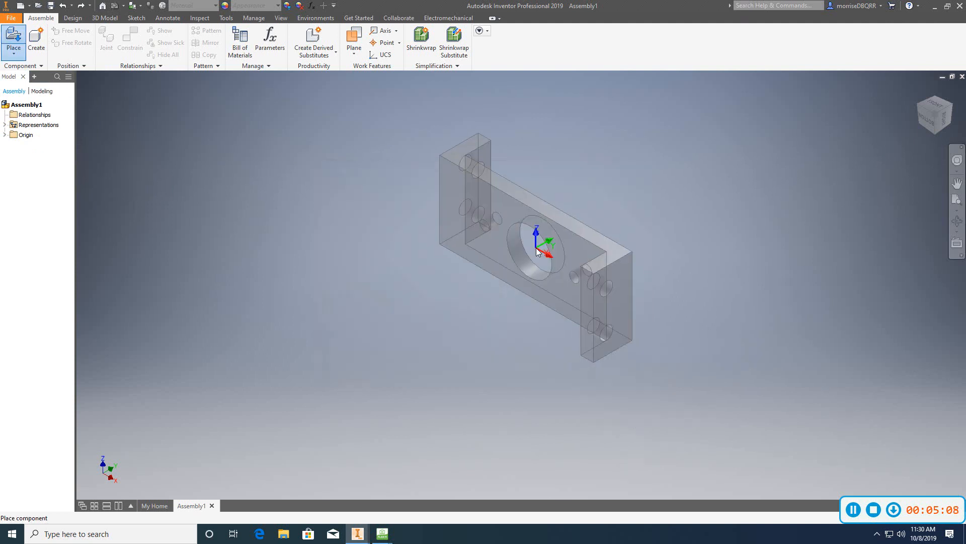
Step: Place a single Base-Plate (3) grounded at the origin, end the placement, and undo it
{"action": "right_click", "coordinate": [536, 247]}
{"action": "left_click", "coordinate": [572, 262]}
{"action": "key", "text": "Escape"}
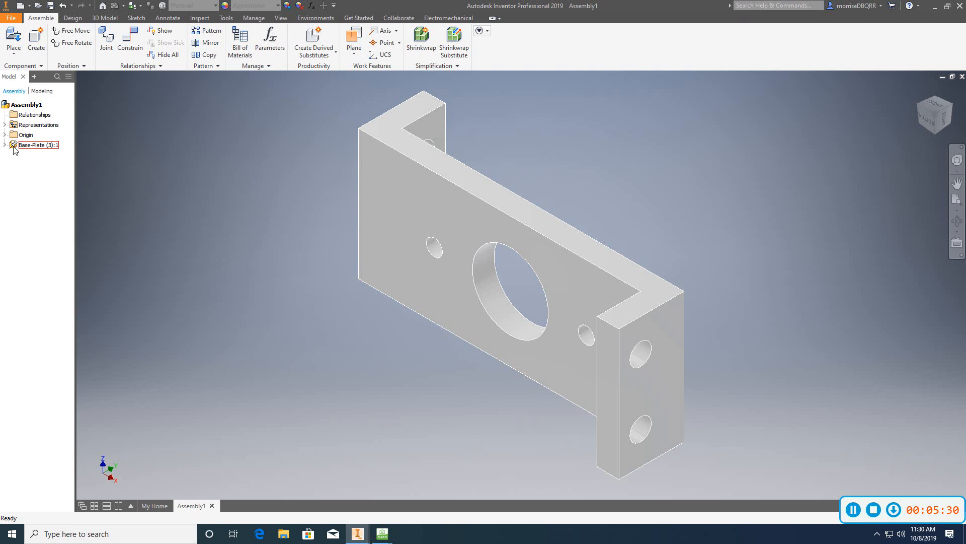
{"action": "left_click", "coordinate": [63, 7]}
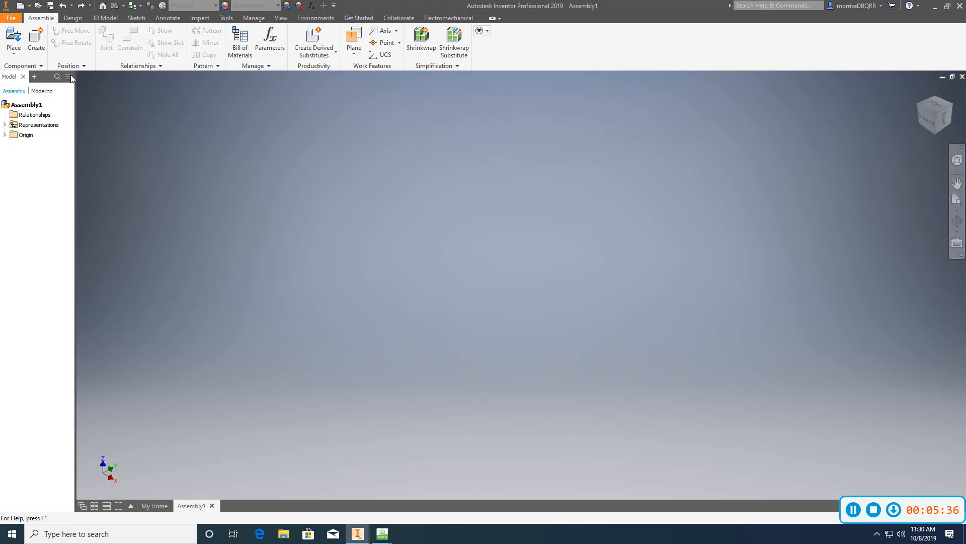
Step: Load the Base-Plate (3) part from the Documents folder as the assembly's first component
{"action": "left_click", "coordinate": [13, 50]}
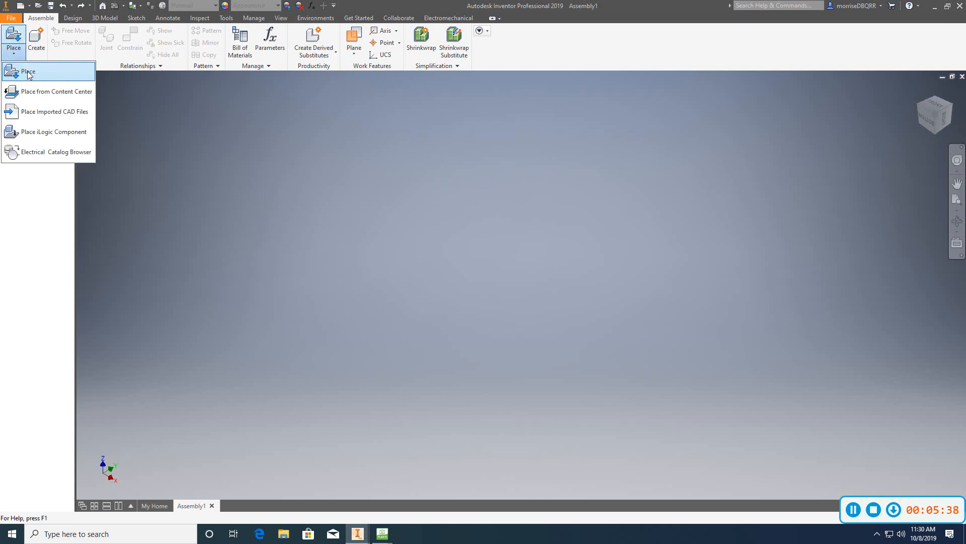
{"action": "left_click", "coordinate": [27, 72]}
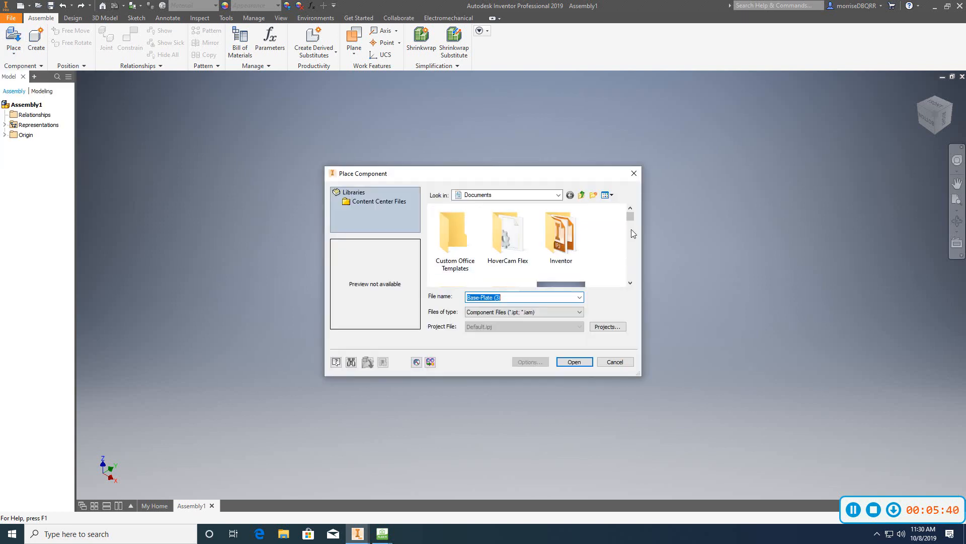
{"action": "left_click_drag", "start_coordinate": [630, 216], "coordinate": [630, 220]}
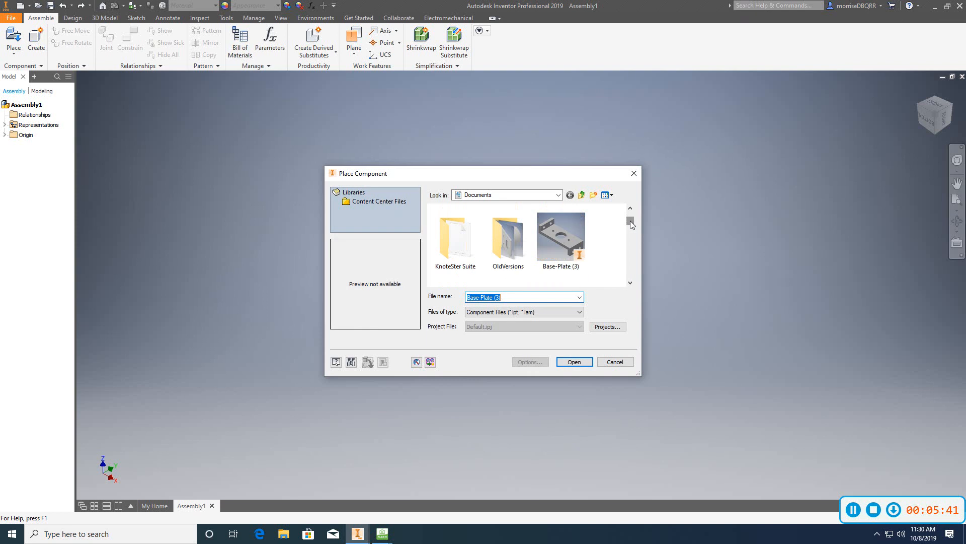
{"action": "left_click", "coordinate": [555, 225]}
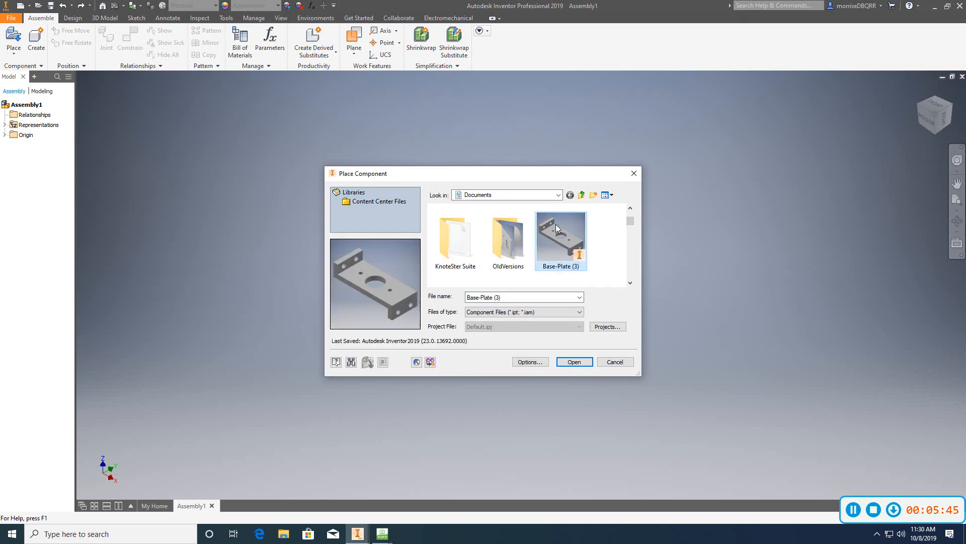
{"action": "left_click", "coordinate": [569, 361]}
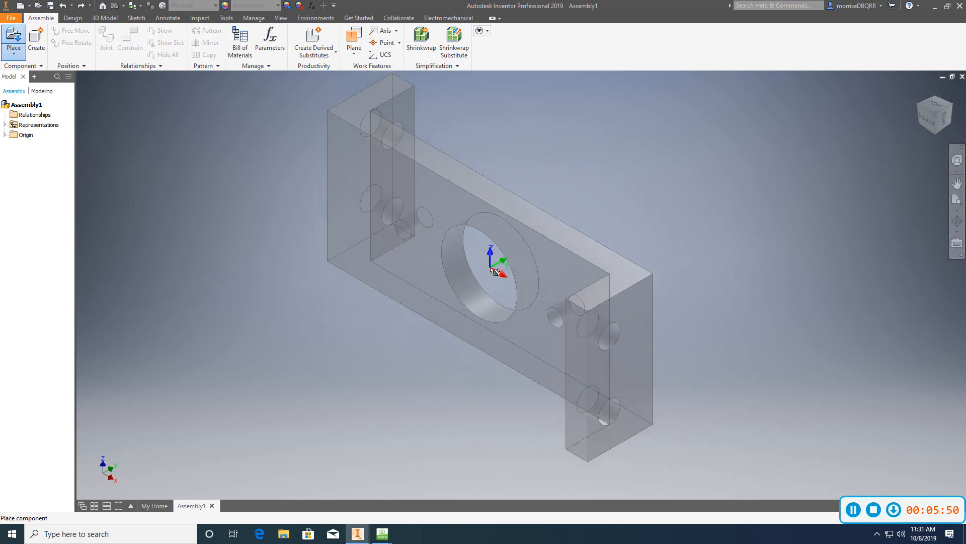
Step: Place one Base-Plate (3) instance grounded at the origin and end the placement without adding further instances
{"action": "right_click", "coordinate": [491, 270]}
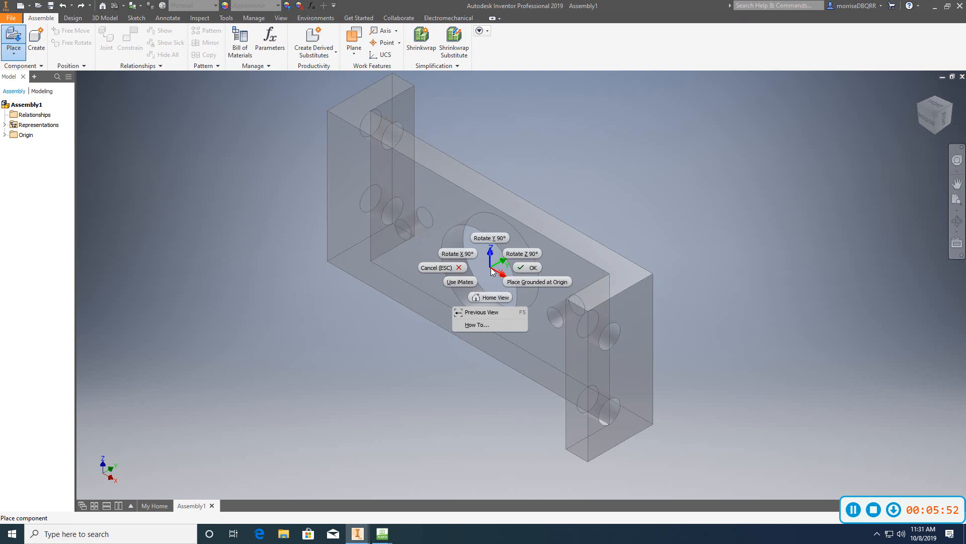
{"action": "left_click", "coordinate": [528, 283]}
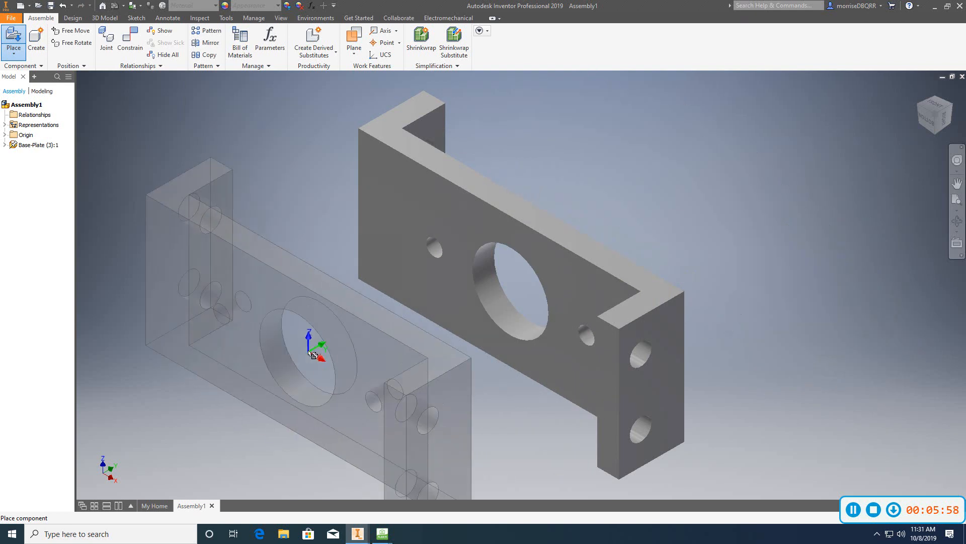
{"action": "key", "text": "Escape"}
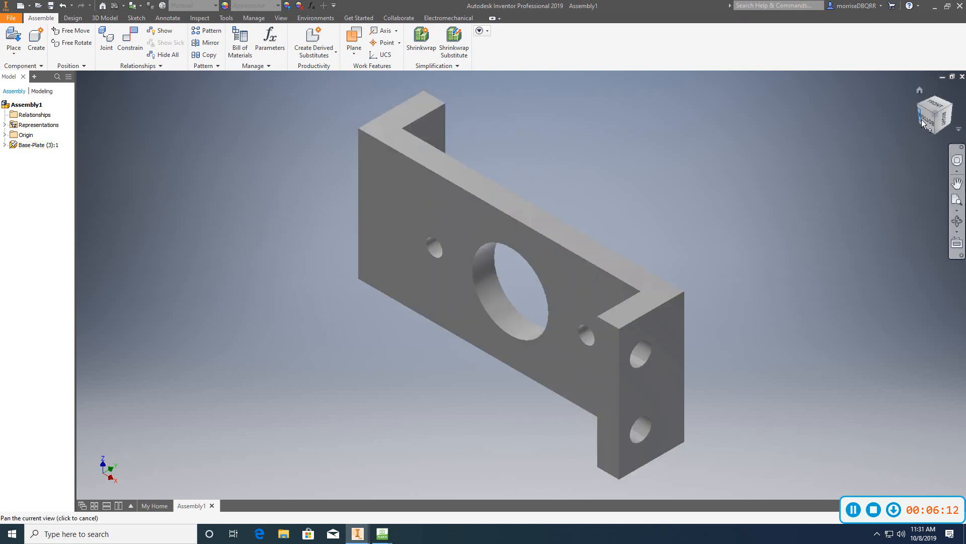
Step: Reorient the view to an isometric view with the base plate lying flat, and zoom out to leave space around it
{"action": "left_click", "coordinate": [932, 104]}
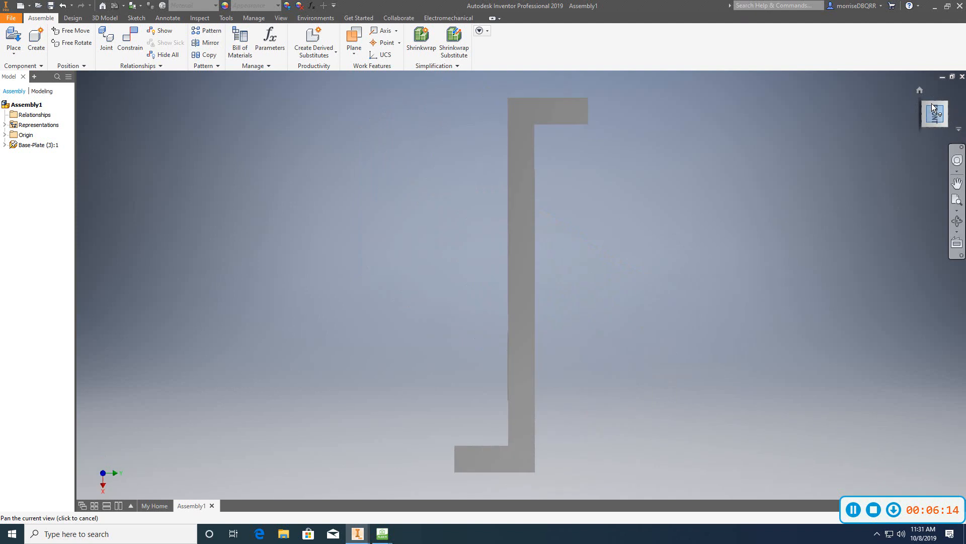
{"action": "left_click", "coordinate": [928, 123]}
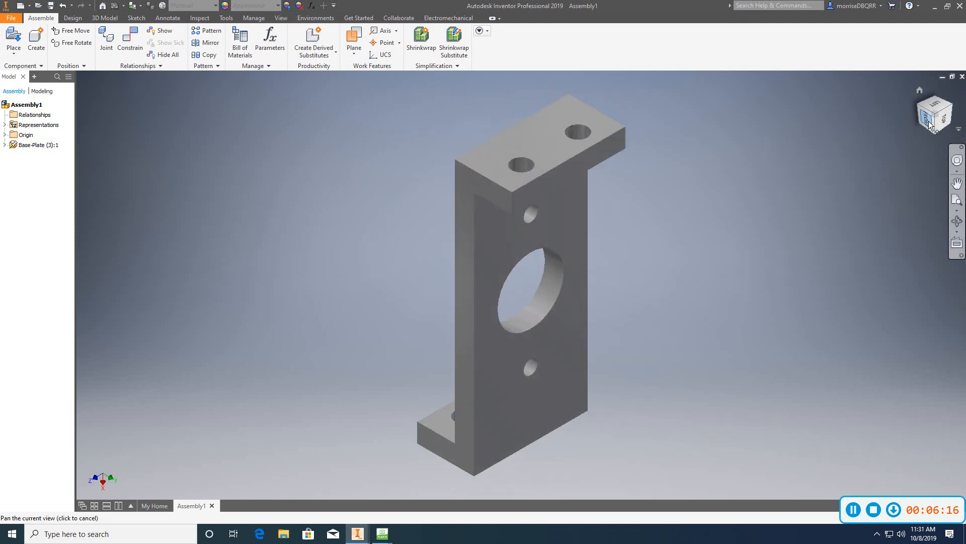
{"action": "left_click", "coordinate": [930, 125]}
{"action": "left_click", "coordinate": [951, 94]}
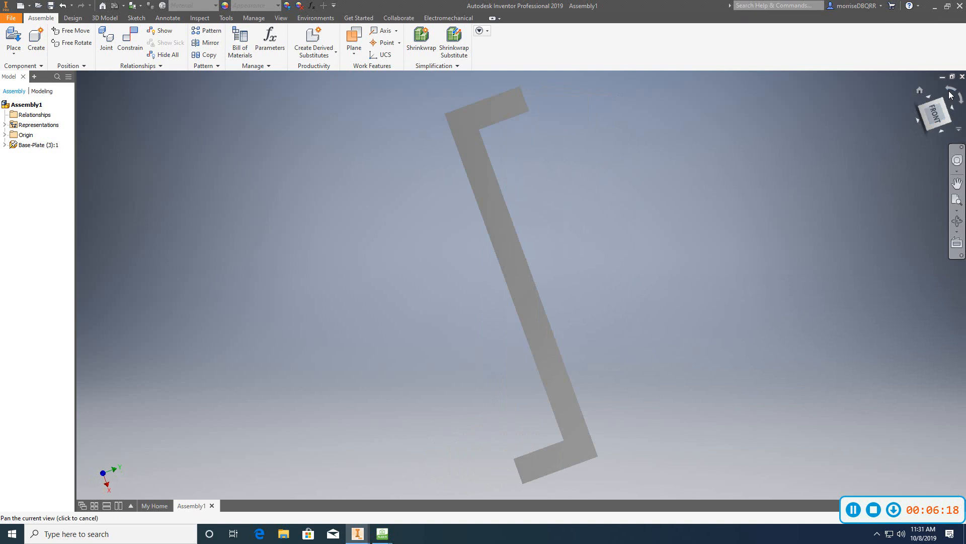
{"action": "left_click", "coordinate": [948, 102]}
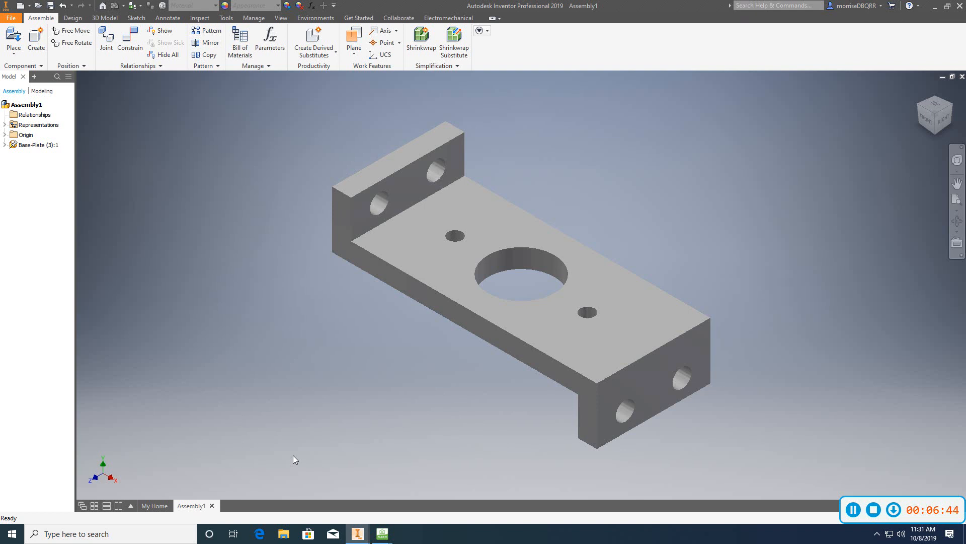
{"action": "middle_click_drag", "start_coordinate": [321, 382], "coordinate": [320, 325]}
{"action": "scroll", "coordinate": [307, 340], "scroll_direction": "down", "scroll_amount": 3}
{"action": "scroll", "coordinate": [329, 350], "scroll_direction": "up", "scroll_amount": 5}
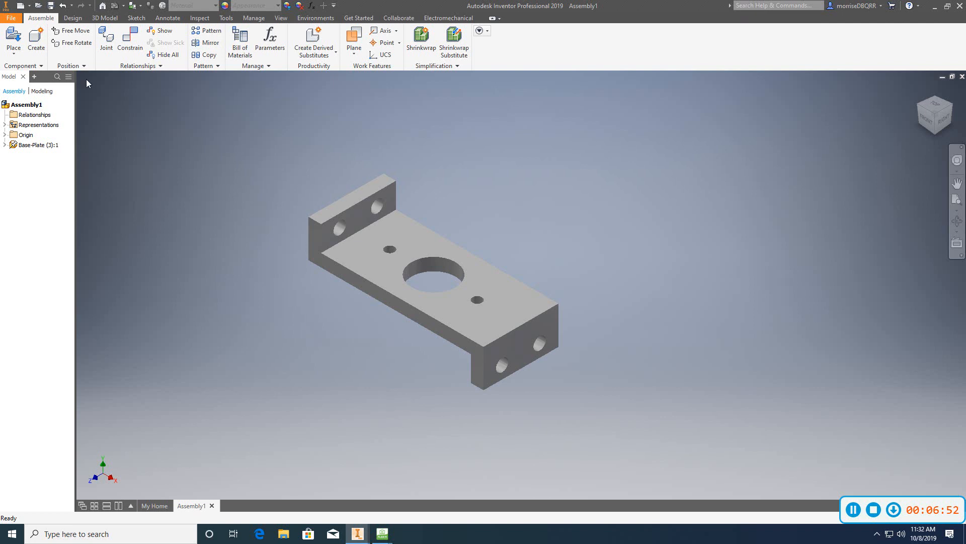
Step: Try to place the Bearing (1) part from the Documents folder beside the base plate
{"action": "left_click", "coordinate": [16, 54]}
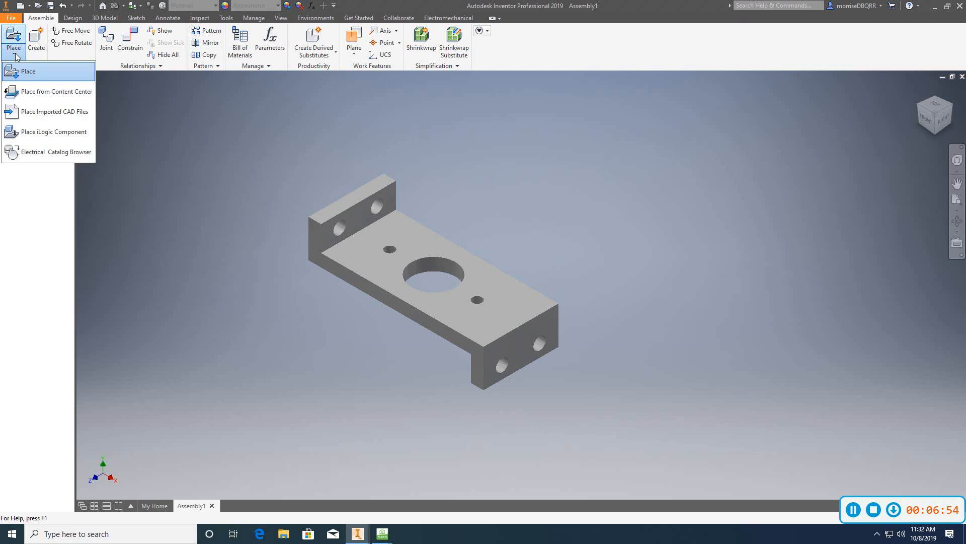
{"action": "left_click", "coordinate": [22, 73]}
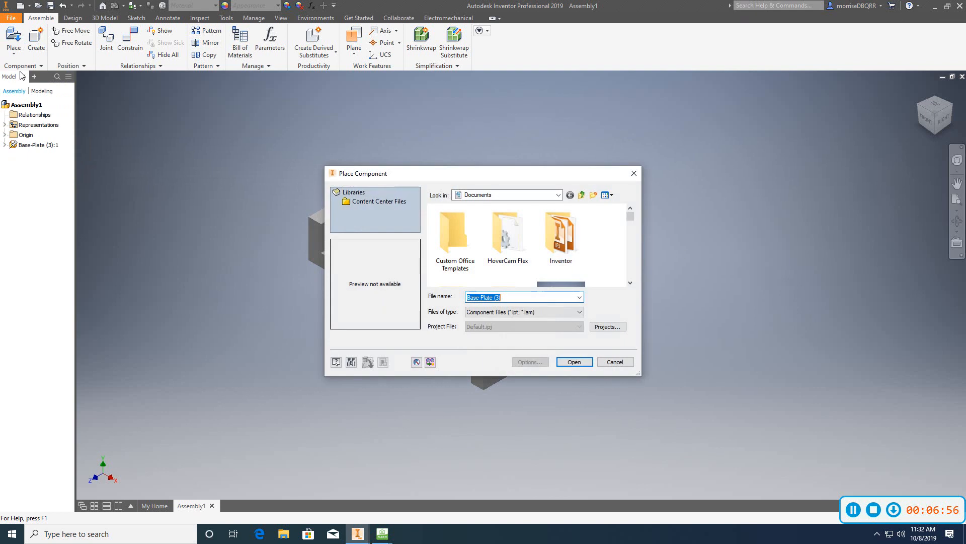
{"action": "scroll", "coordinate": [630, 216], "scroll_direction": "down", "scroll_amount": 1}
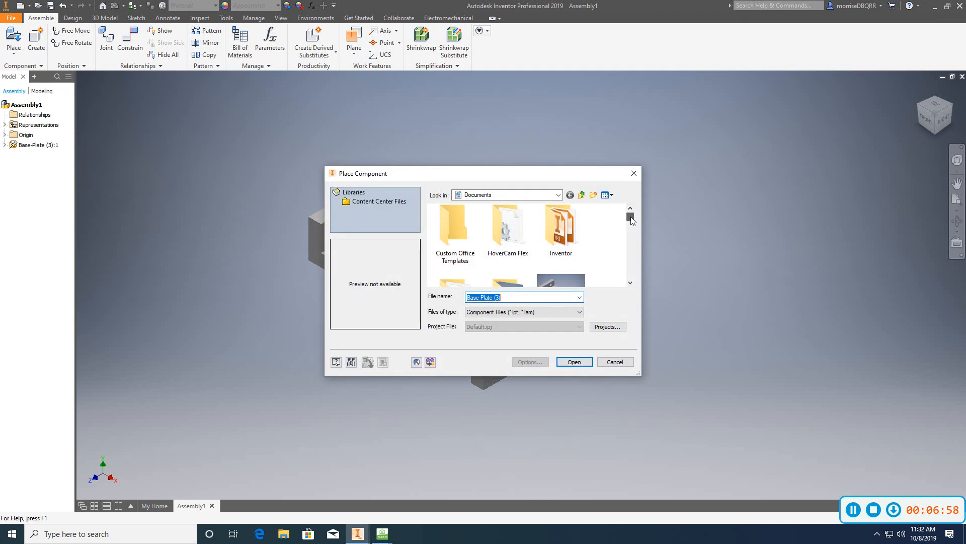
{"action": "mouse_move", "coordinate": [630, 216]}
{"action": "left_mouse_down"}
{"action": "mouse_move", "coordinate": [632, 275]}
{"action": "mouse_move", "coordinate": [631, 223]}
{"action": "left_mouse_up"}
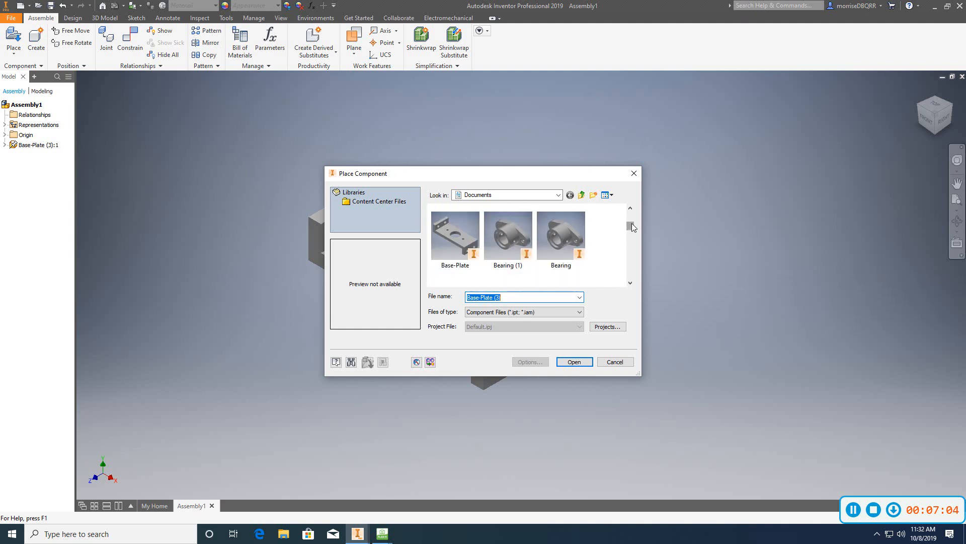
{"action": "left_click", "coordinate": [507, 232]}
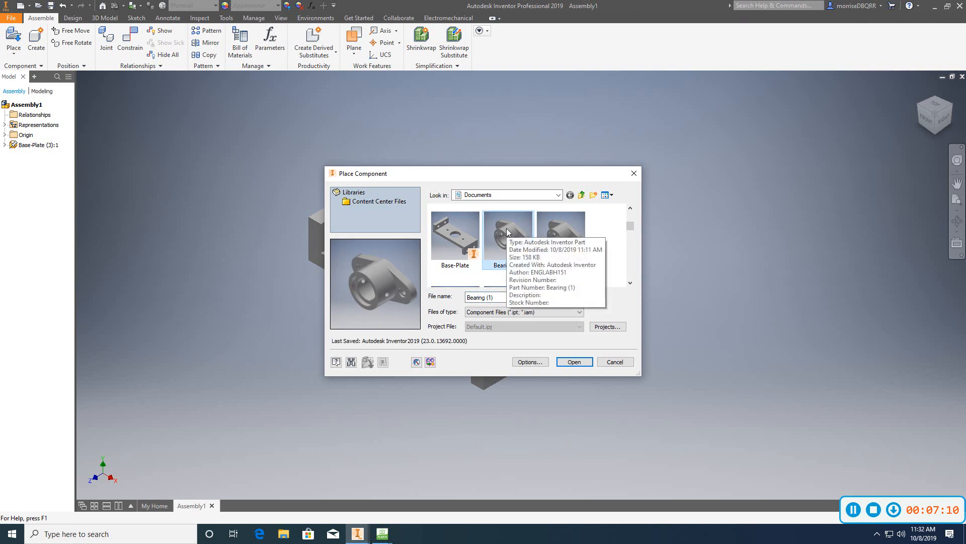
{"action": "left_click", "coordinate": [574, 361]}
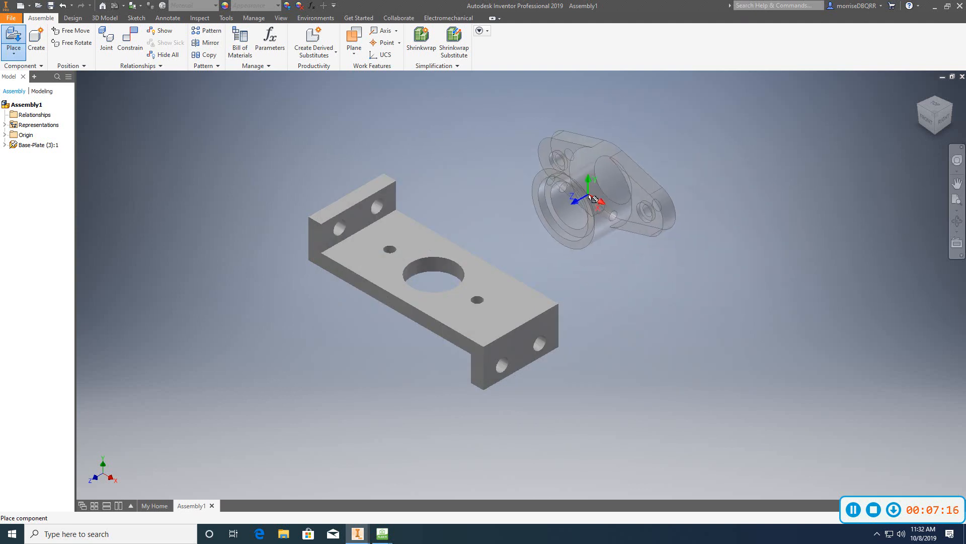
{"action": "right_click", "coordinate": [591, 190]}
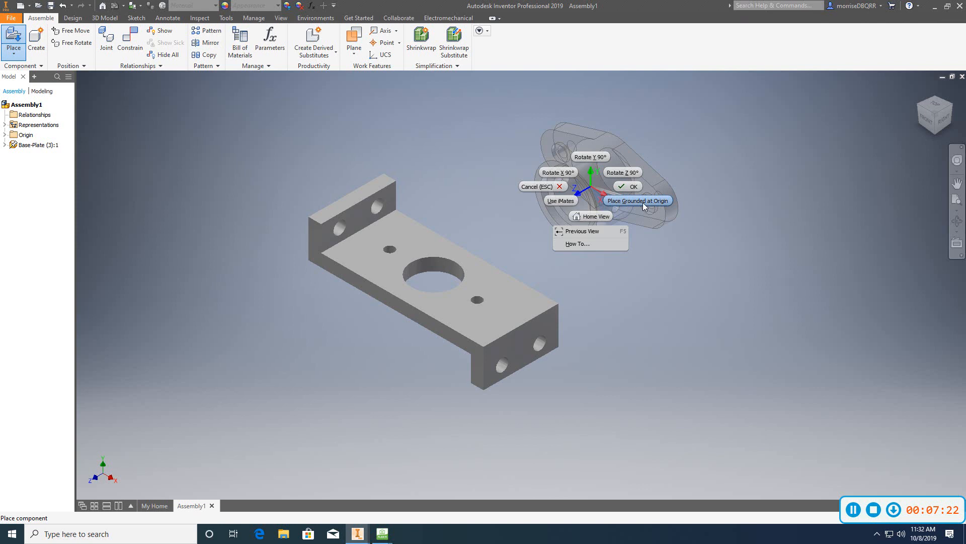
{"action": "left_click", "coordinate": [633, 188]}
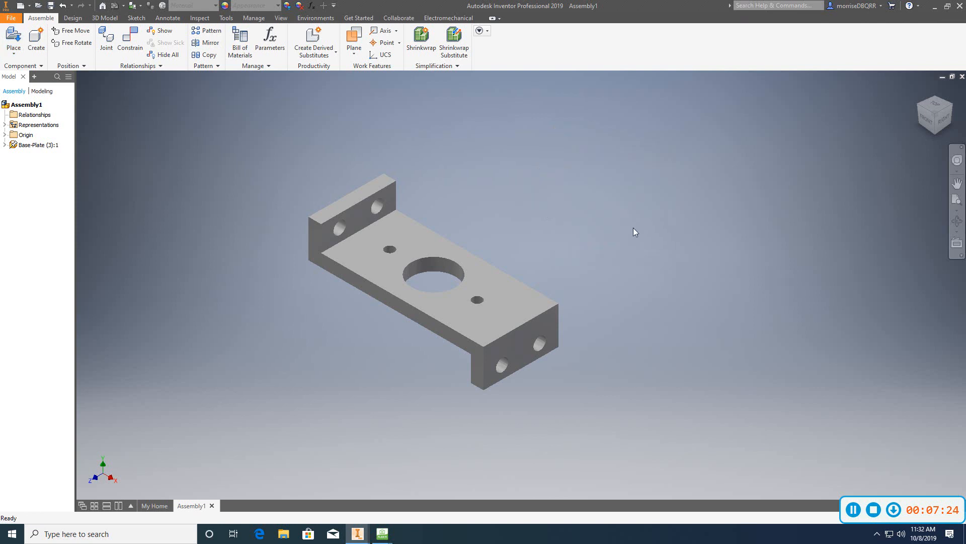
Step: Undo the base plate's placement and restore it with a redo
{"action": "scroll", "coordinate": [582, 267], "scroll_direction": "up", "scroll_amount": 8}
{"action": "scroll", "coordinate": [442, 291], "scroll_direction": "down", "scroll_amount": 7}
{"action": "middle_click_drag", "start_coordinate": [546, 287], "coordinate": [306, 350]}
{"action": "scroll", "coordinate": [442, 291], "scroll_direction": "up", "scroll_amount": 4}
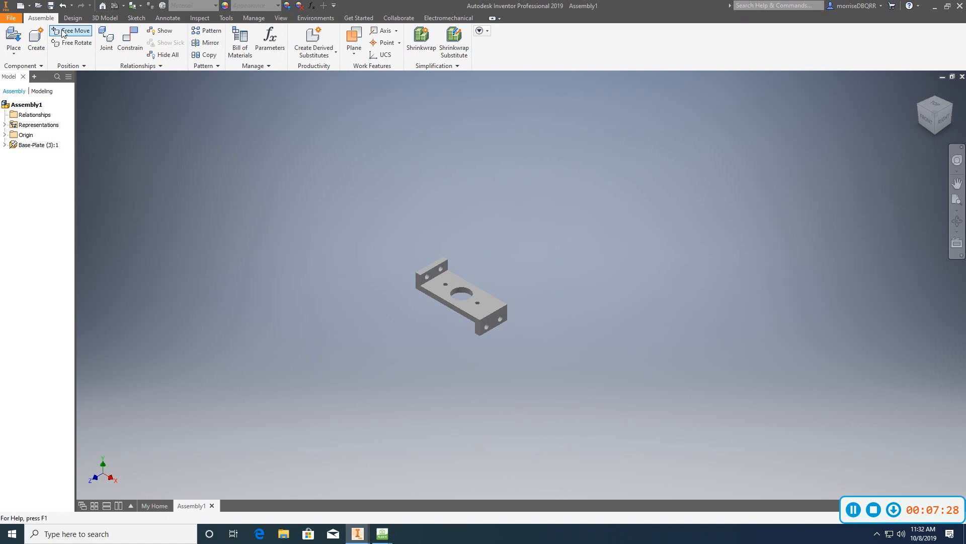
{"action": "left_click", "coordinate": [62, 6]}
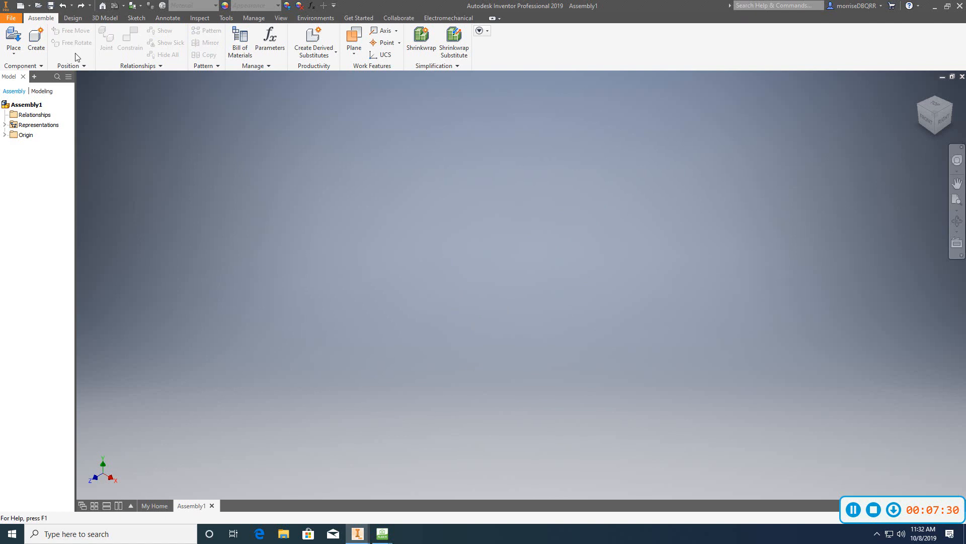
{"action": "left_click", "coordinate": [81, 6]}
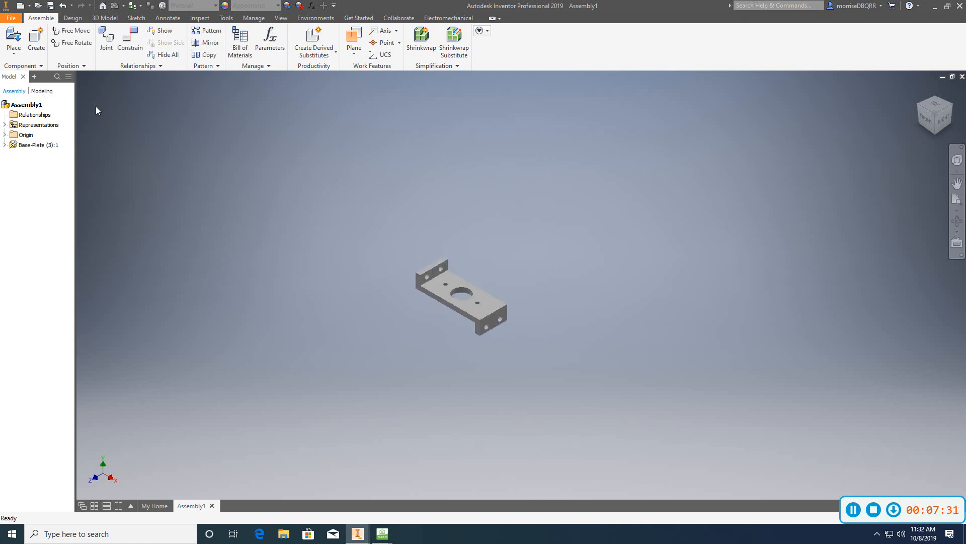
Step: Place one Bearing (1) instance from the Documents folder next to the base plate and end the placement
{"action": "left_click", "coordinate": [9, 51]}
{"action": "left_click", "coordinate": [21, 75]}
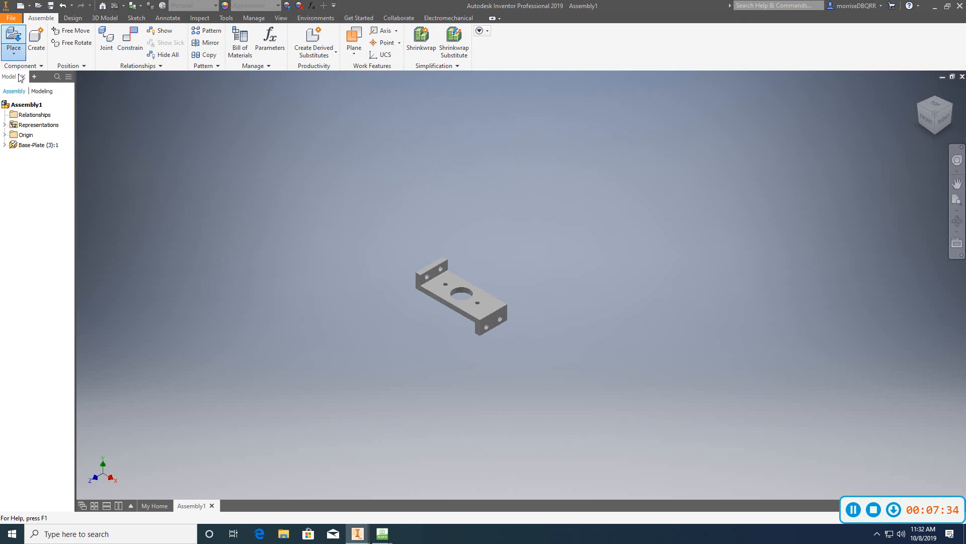
{"action": "left_click_drag", "start_coordinate": [629, 216], "coordinate": [629, 226]}
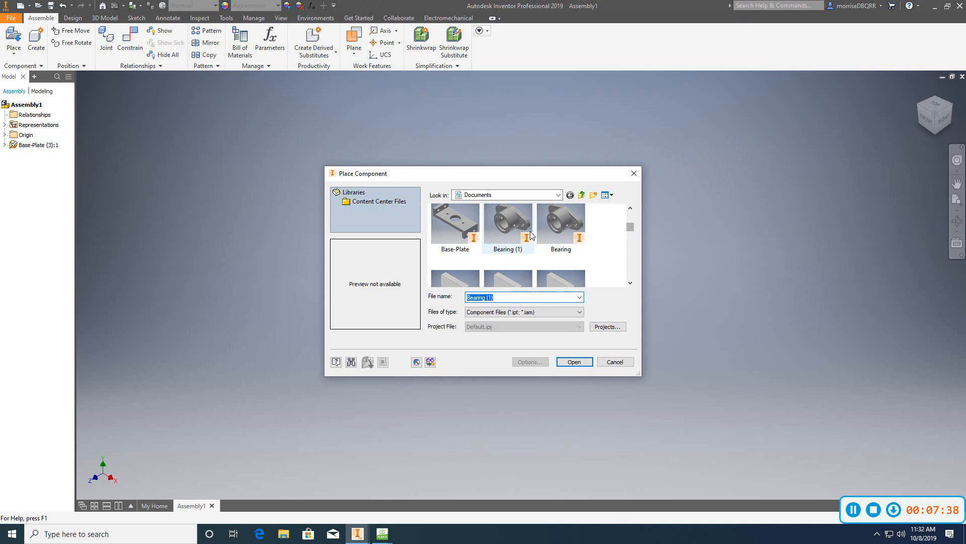
{"action": "left_click", "coordinate": [512, 224]}
{"action": "left_click", "coordinate": [574, 362]}
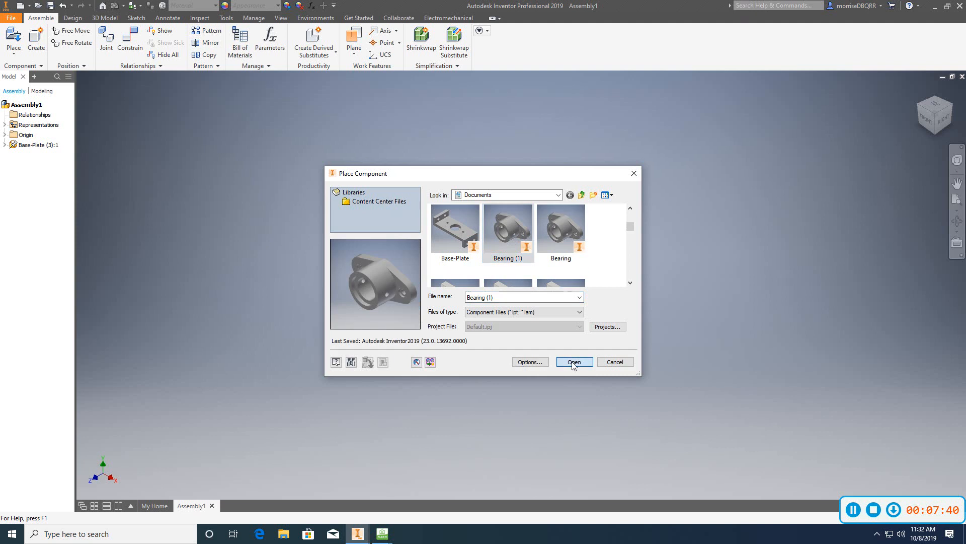
{"action": "scroll", "coordinate": [523, 272], "scroll_direction": "up", "scroll_amount": 5}
{"action": "scroll", "coordinate": [523, 272], "scroll_direction": "down", "scroll_amount": 5}
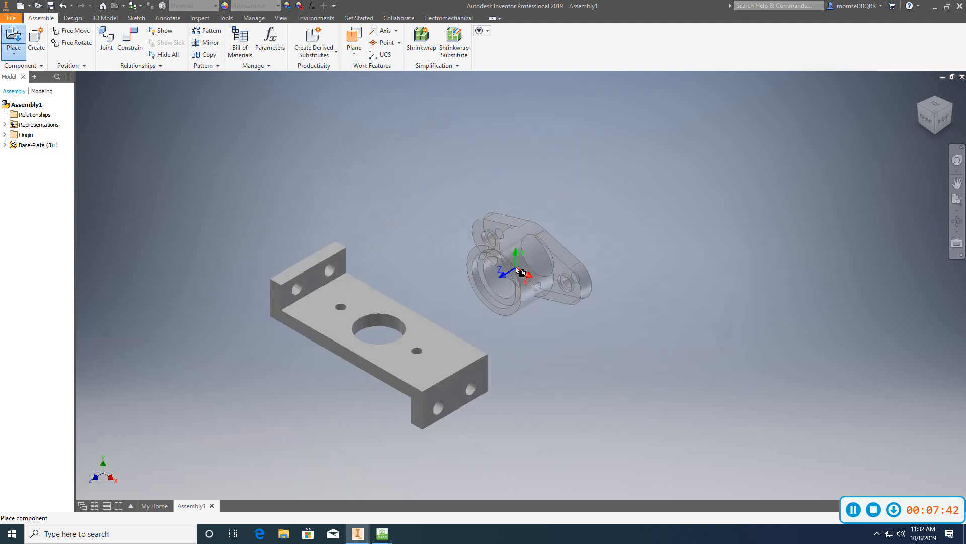
{"action": "left_click", "coordinate": [479, 275]}
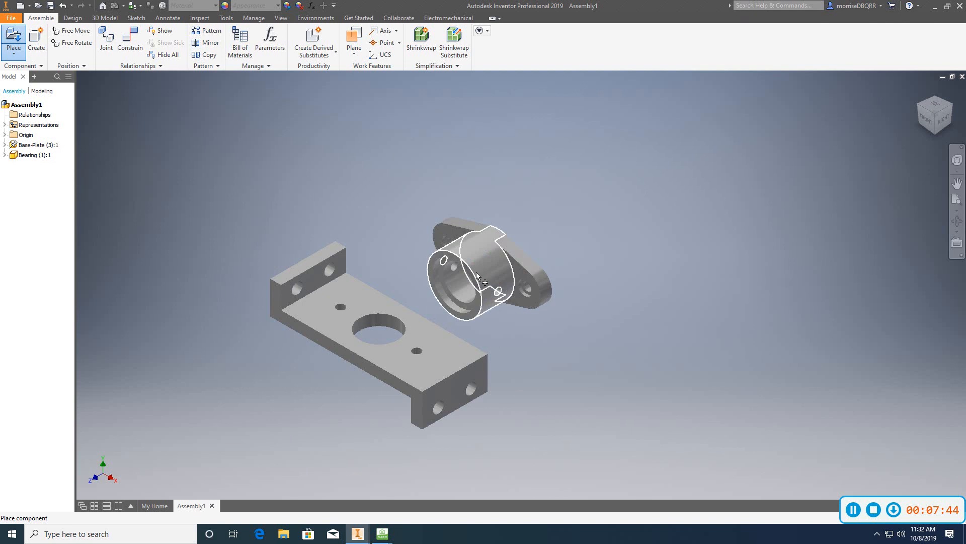
{"action": "right_click", "coordinate": [477, 273]}
{"action": "left_click", "coordinate": [519, 272]}
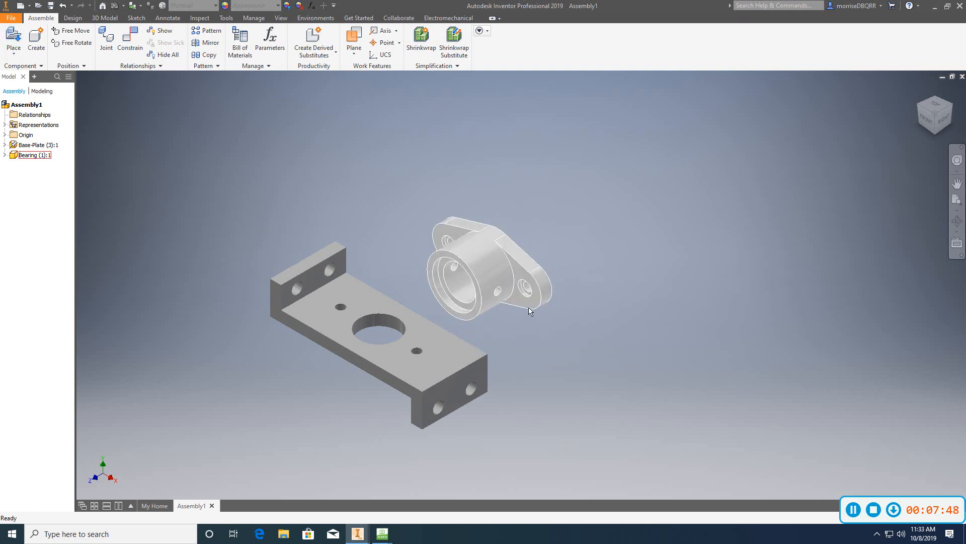
{"action": "middle_click_drag", "start_coordinate": [529, 307], "coordinate": [582, 297]}
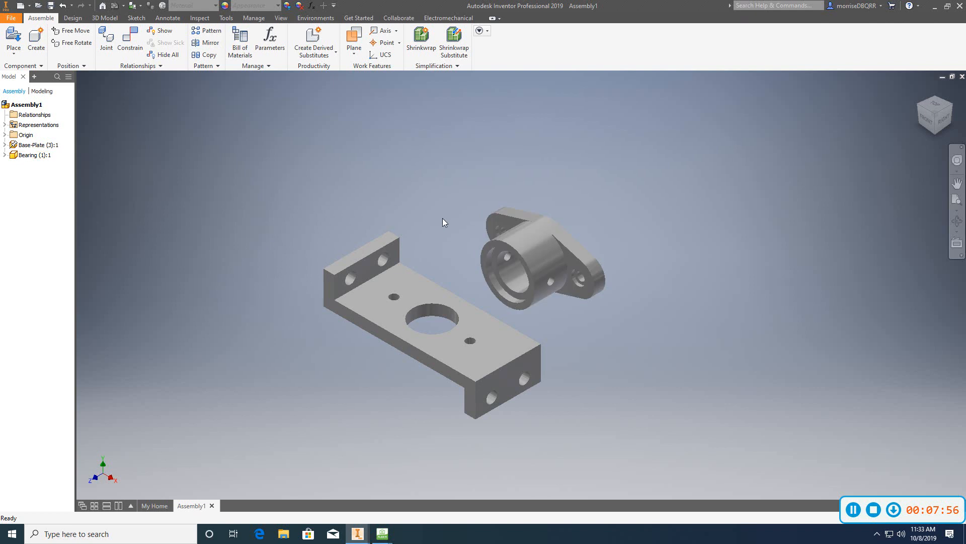
{"action": "middle_click_drag", "start_coordinate": [445, 217], "coordinate": [464, 182]}
{"action": "scroll", "coordinate": [463, 182], "scroll_direction": "down", "scroll_amount": 3}
{"action": "scroll", "coordinate": [484, 226], "scroll_direction": "up", "scroll_amount": 3}
{"action": "middle_click_drag", "start_coordinate": [484, 227], "coordinate": [476, 194]}
{"action": "key", "text": "Escape"}
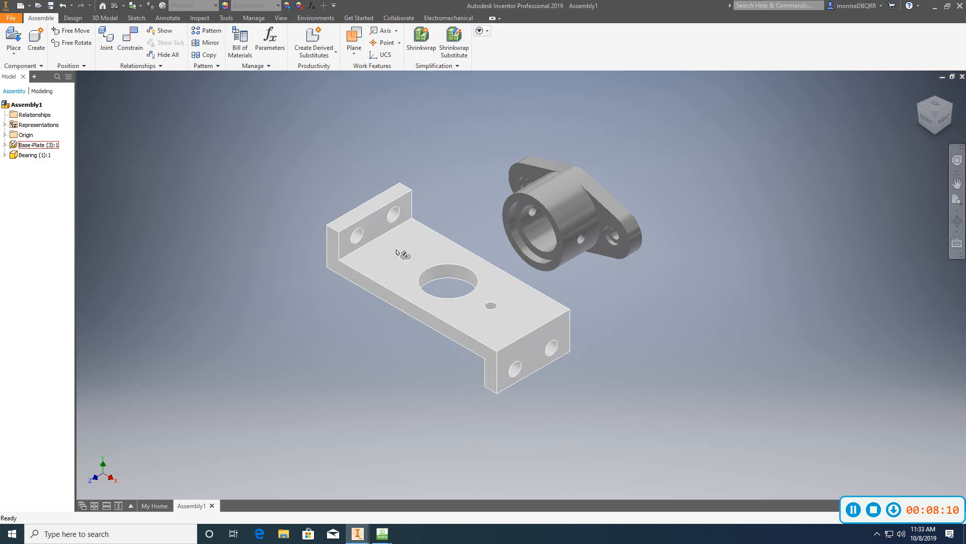
{"action": "scroll", "coordinate": [517, 222], "scroll_direction": "up", "scroll_amount": 3}
{"action": "scroll", "coordinate": [517, 221], "scroll_direction": "down", "scroll_amount": 3}
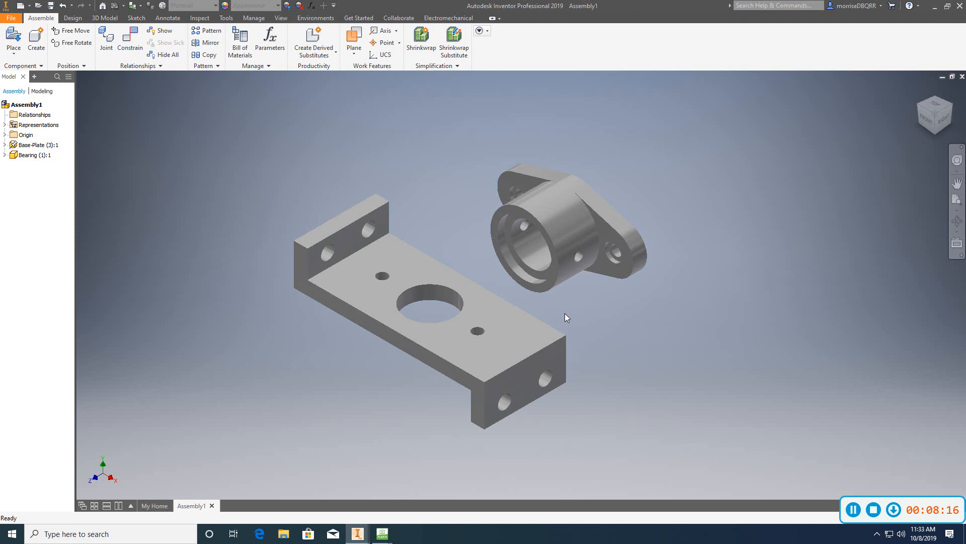
Step: Free-rotate the bearing until its flange lies roughly parallel to the base plate with the cylindrical boss pointing up
{"action": "right_click", "coordinate": [557, 207]}
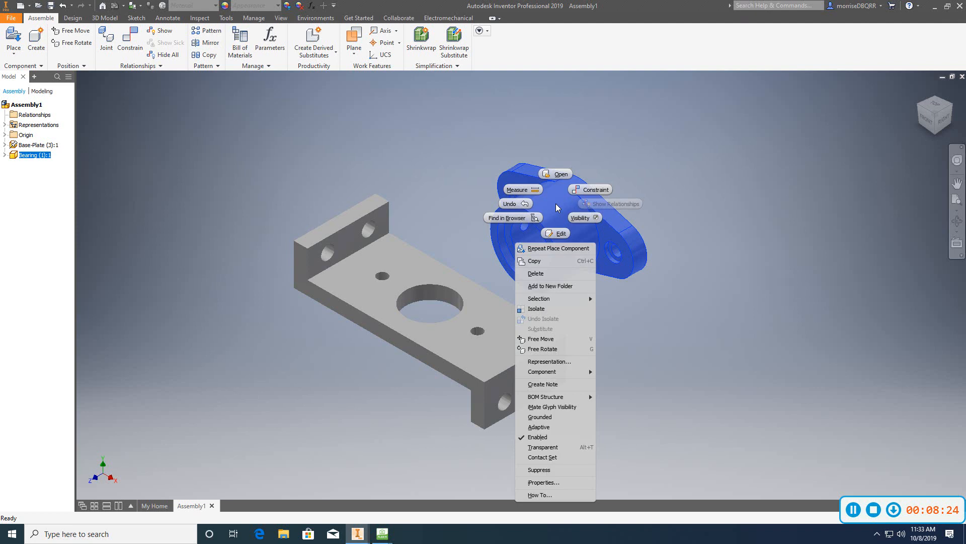
{"action": "left_click", "coordinate": [565, 349]}
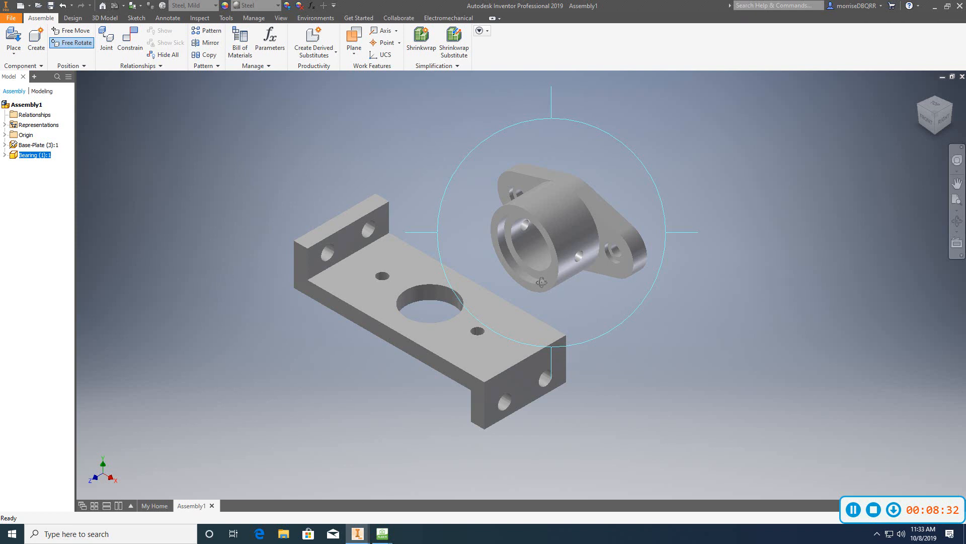
{"action": "left_click_drag", "start_coordinate": [541, 283], "coordinate": [632, 173]}
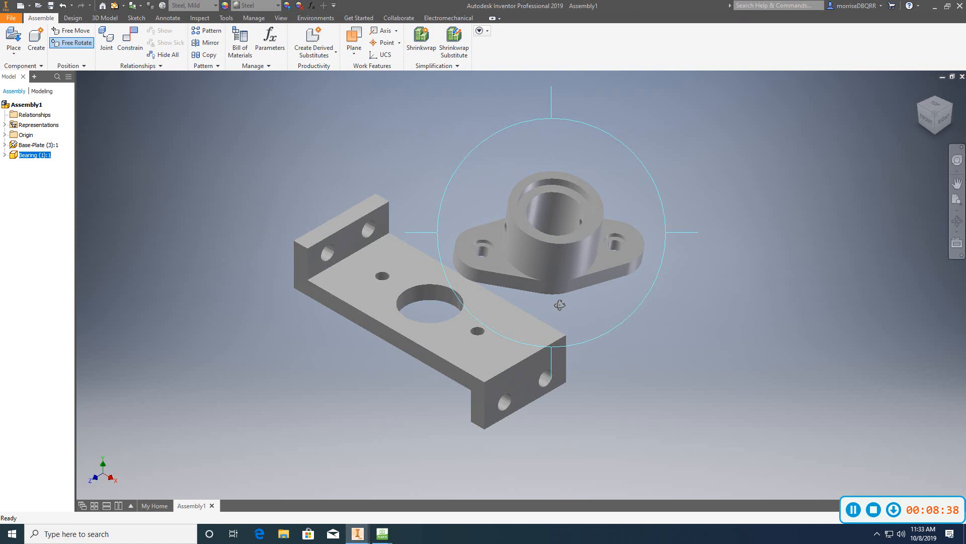
{"action": "left_click_drag", "start_coordinate": [560, 305], "coordinate": [641, 196]}
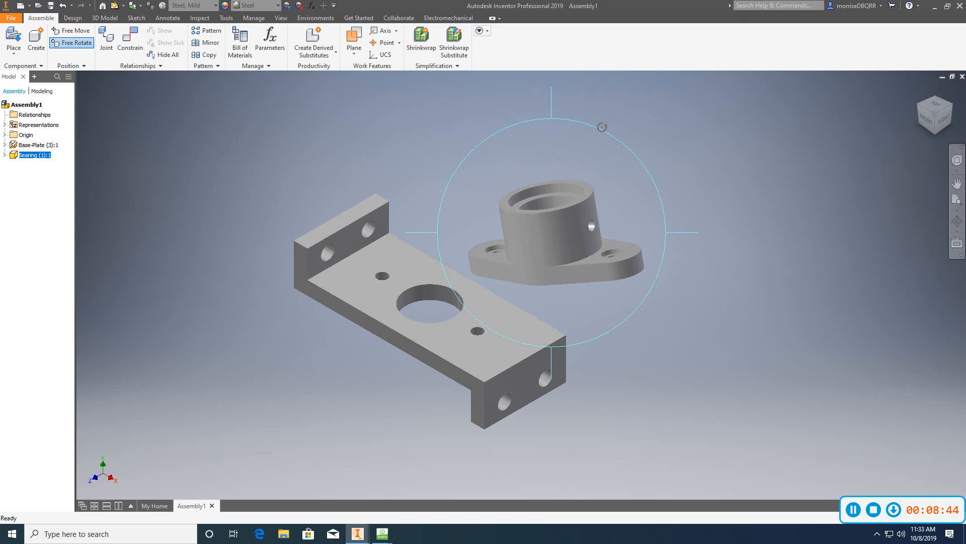
{"action": "left_click_drag", "start_coordinate": [607, 152], "coordinate": [560, 319]}
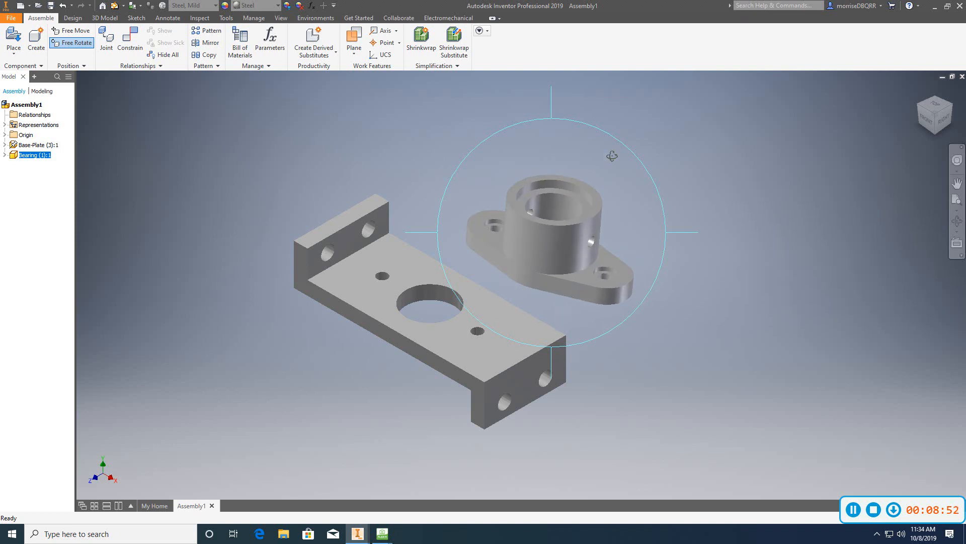
{"action": "right_click", "coordinate": [662, 117]}
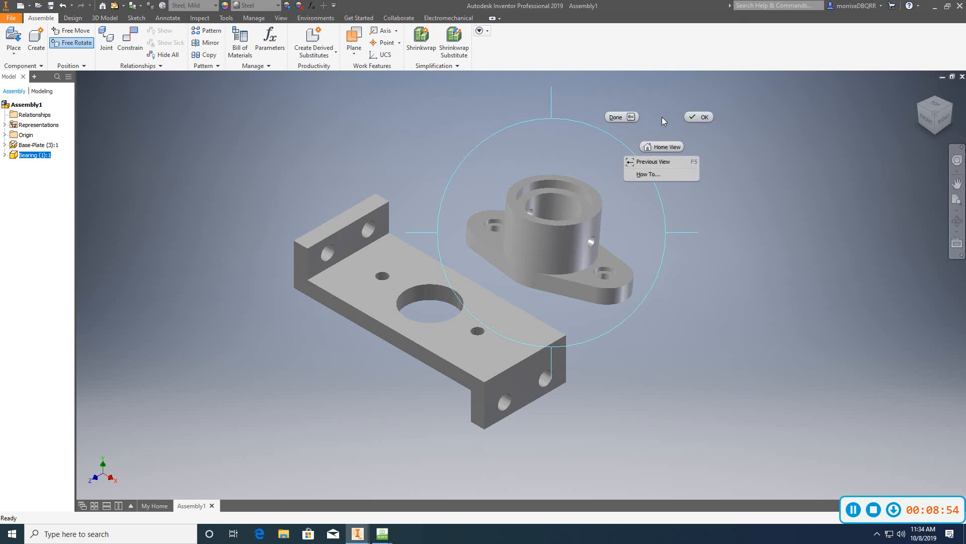
{"action": "left_click", "coordinate": [705, 121]}
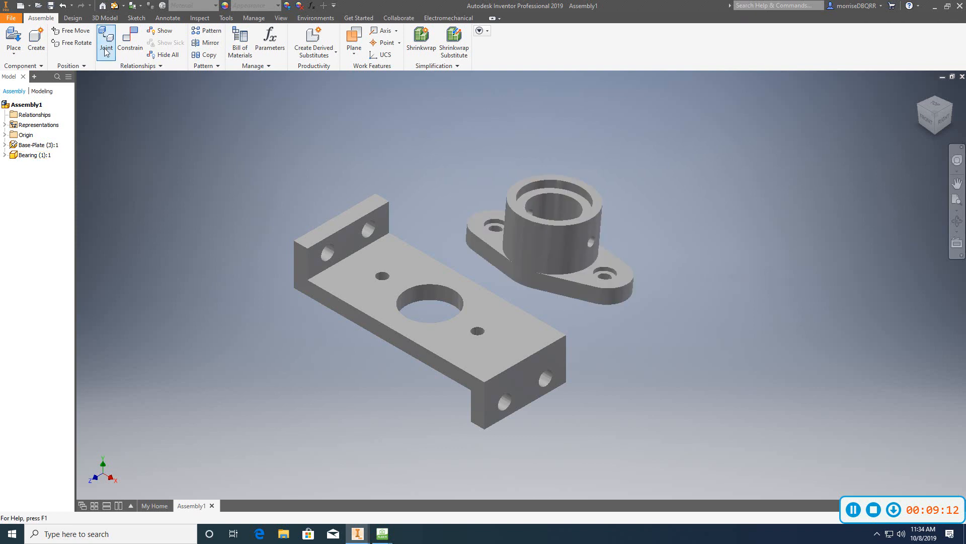
Step: Undo the bearing's free rotation and its placement
{"action": "left_click", "coordinate": [63, 6]}
{"action": "left_click", "coordinate": [63, 6]}
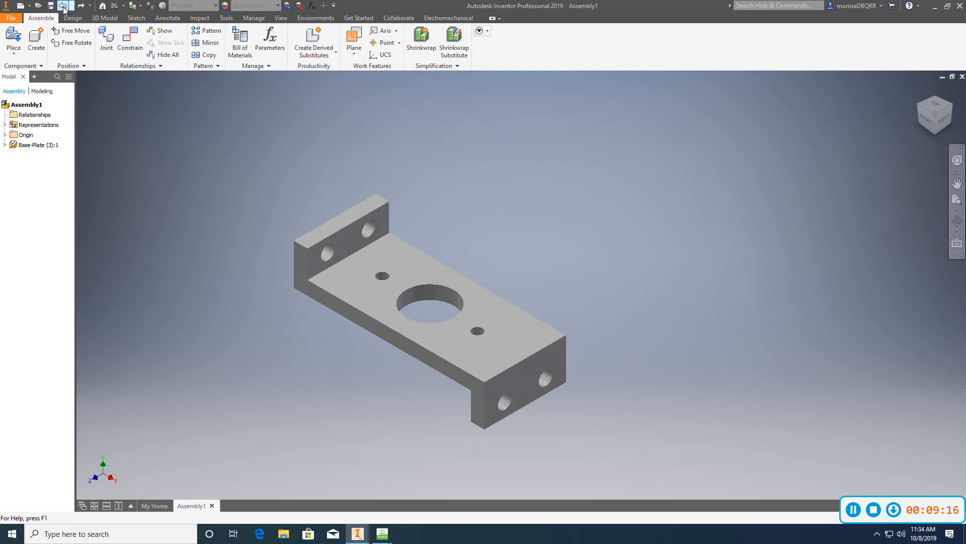
Step: Place one instance of Bearing (1) from the Documents folder behind the base plate and end the placement
{"action": "left_click", "coordinate": [14, 53]}
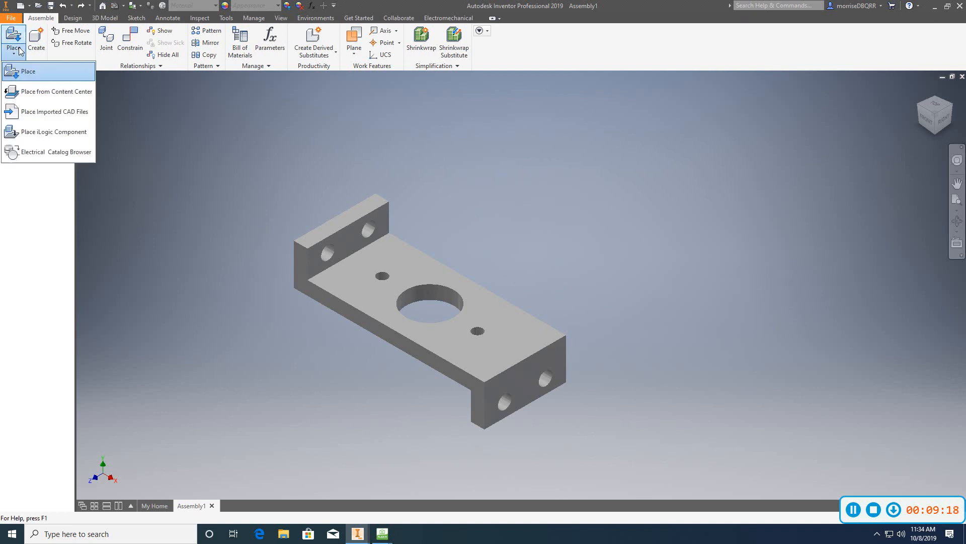
{"action": "left_click", "coordinate": [24, 72]}
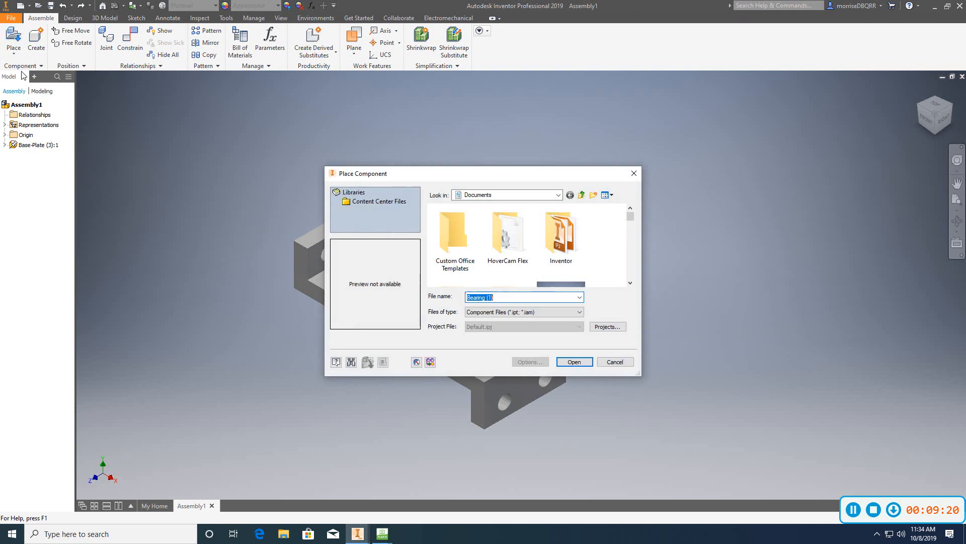
{"action": "left_click_drag", "start_coordinate": [632, 216], "coordinate": [632, 225]}
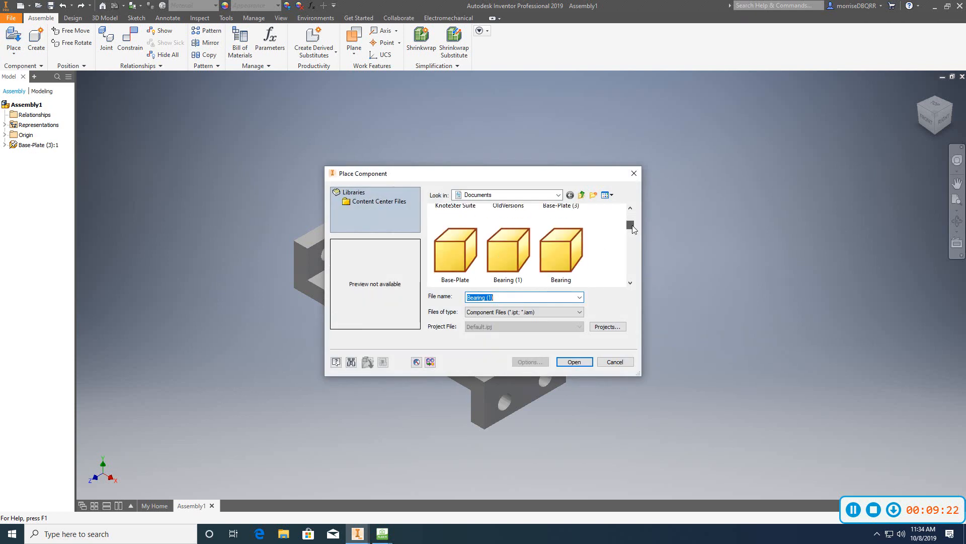
{"action": "left_click", "coordinate": [499, 233]}
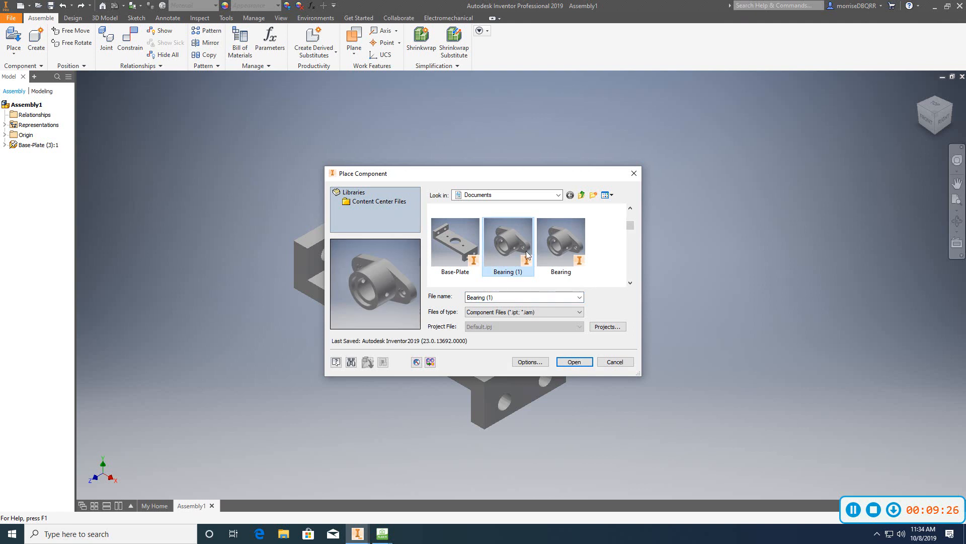
{"action": "left_click", "coordinate": [575, 362]}
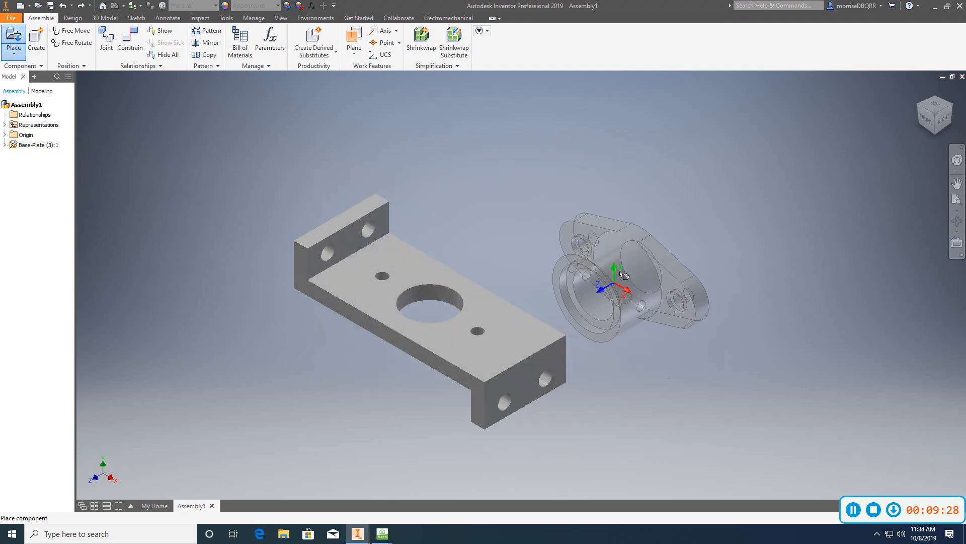
{"action": "left_click", "coordinate": [564, 228]}
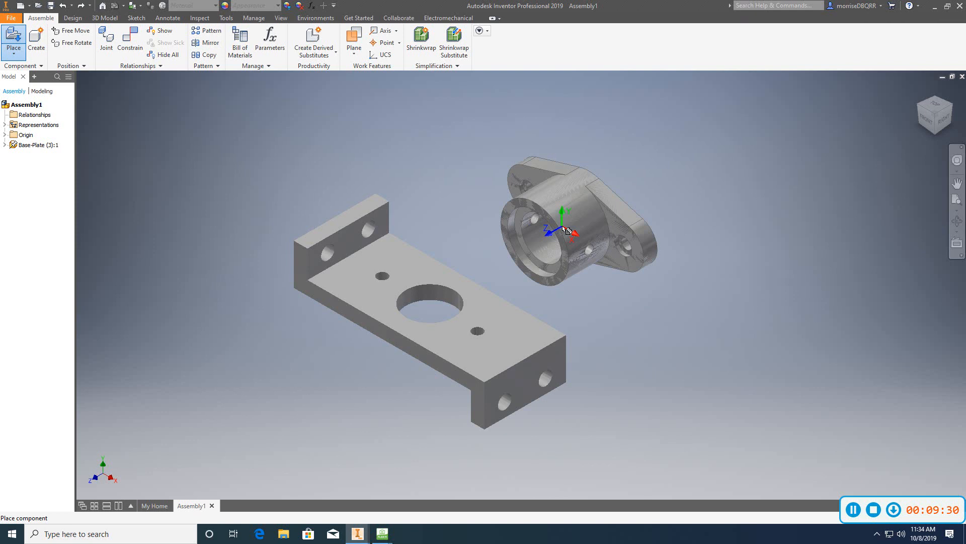
{"action": "right_click", "coordinate": [562, 225]}
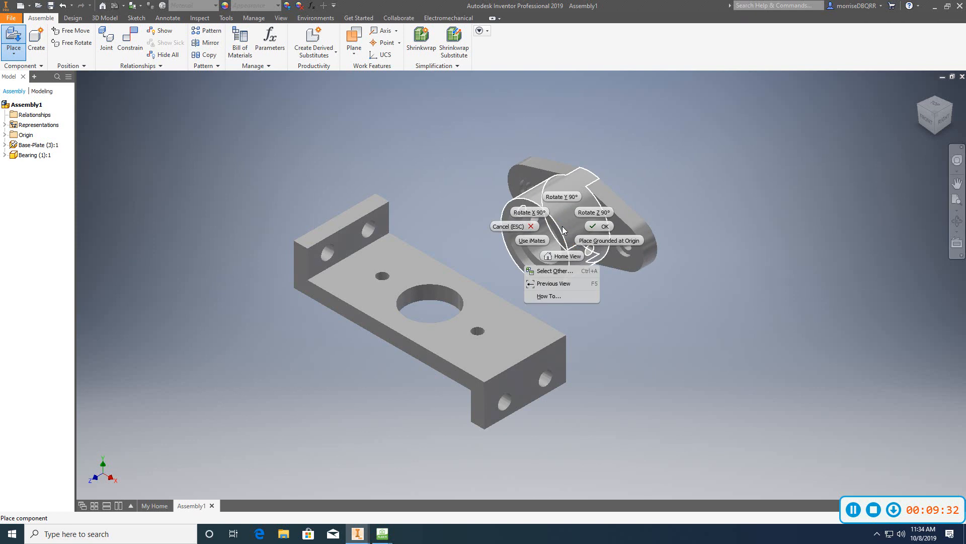
{"action": "left_click", "coordinate": [596, 229]}
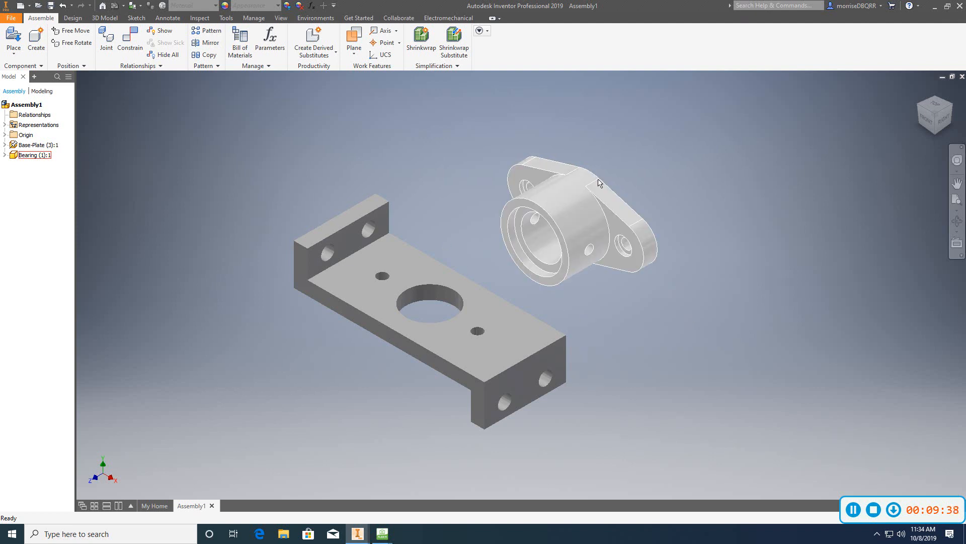
Step: Free-rotate the bearing until its boss points up and its flange runs roughly parallel to the base plate's length
{"action": "left_click", "coordinate": [569, 197]}
{"action": "right_click", "coordinate": [568, 194]}
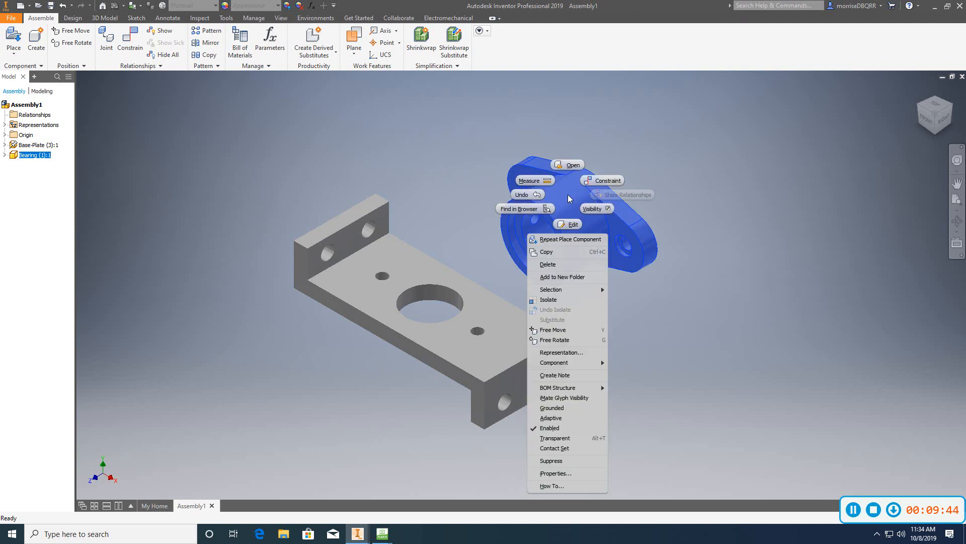
{"action": "left_click", "coordinate": [554, 340]}
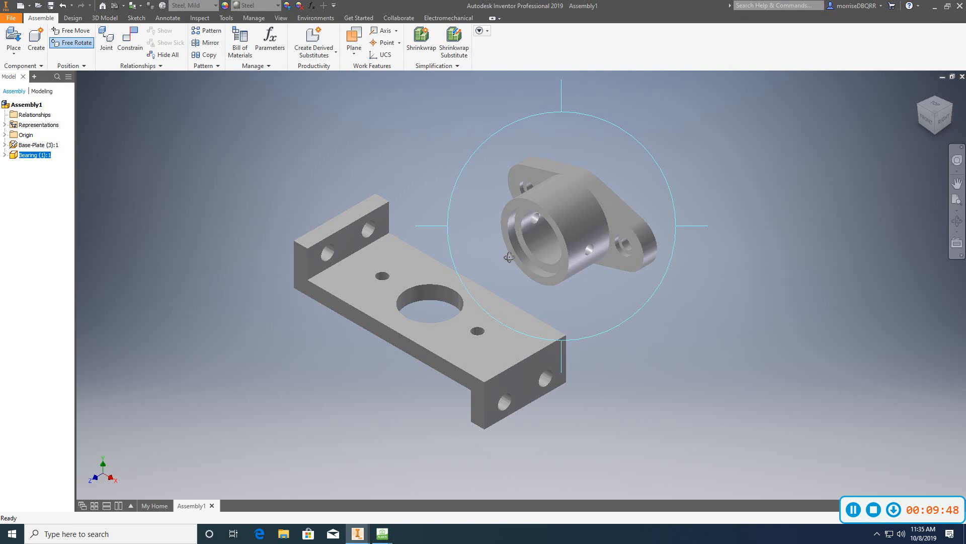
{"action": "left_click_drag", "start_coordinate": [506, 269], "coordinate": [530, 181]}
{"action": "left_click_drag", "start_coordinate": [561, 103], "coordinate": [603, 227]}
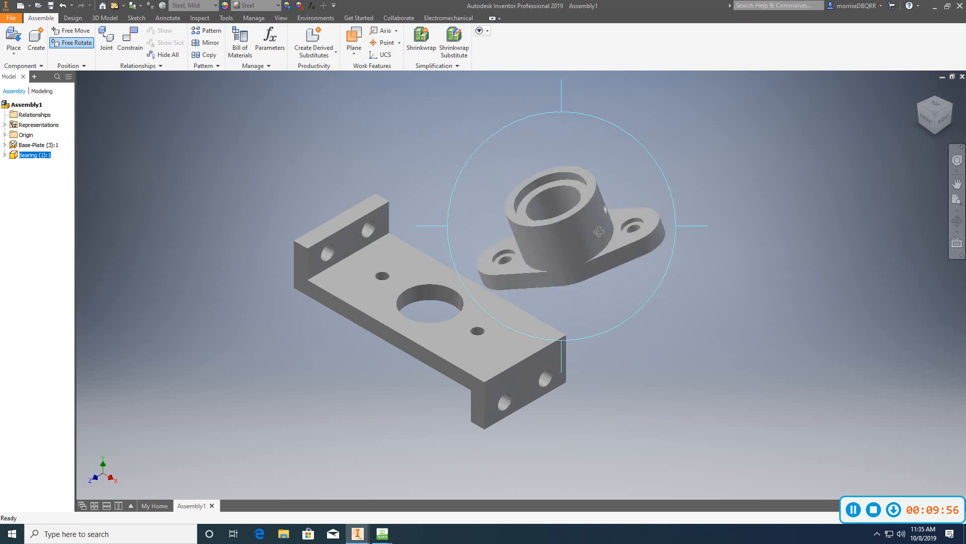
{"action": "left_click_drag", "start_coordinate": [589, 97], "coordinate": [514, 99]}
{"action": "left_click_drag", "start_coordinate": [554, 234], "coordinate": [608, 285]}
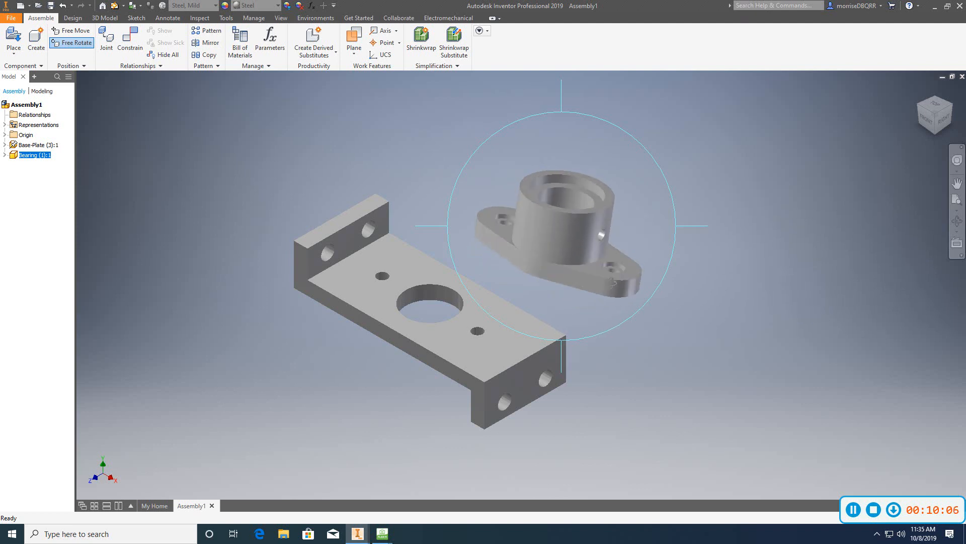
{"action": "mouse_move", "coordinate": [534, 173]}
{"action": "left_mouse_down"}
{"action": "mouse_move", "coordinate": [527, 185]}
{"action": "mouse_move", "coordinate": [526, 173]}
{"action": "left_mouse_up"}
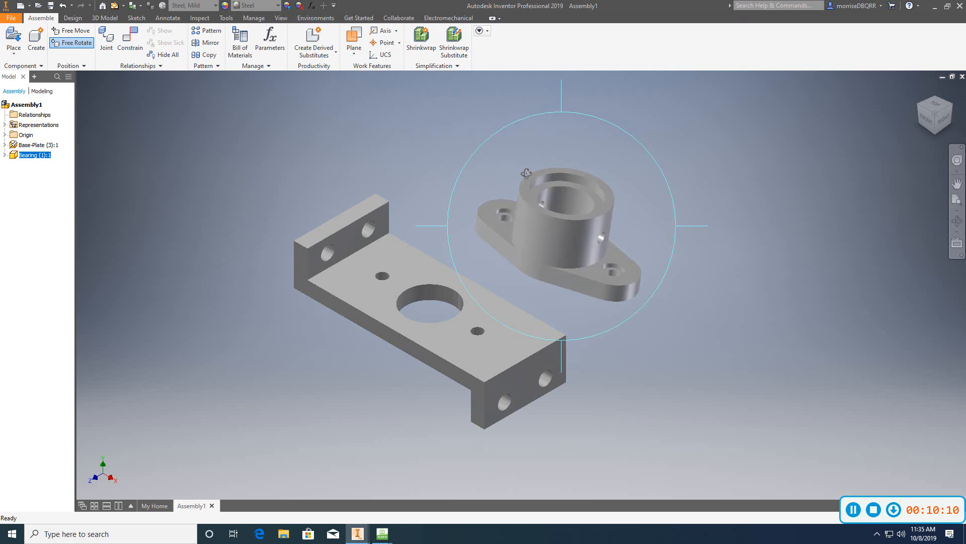
{"action": "left_click_drag", "start_coordinate": [527, 173], "coordinate": [522, 181]}
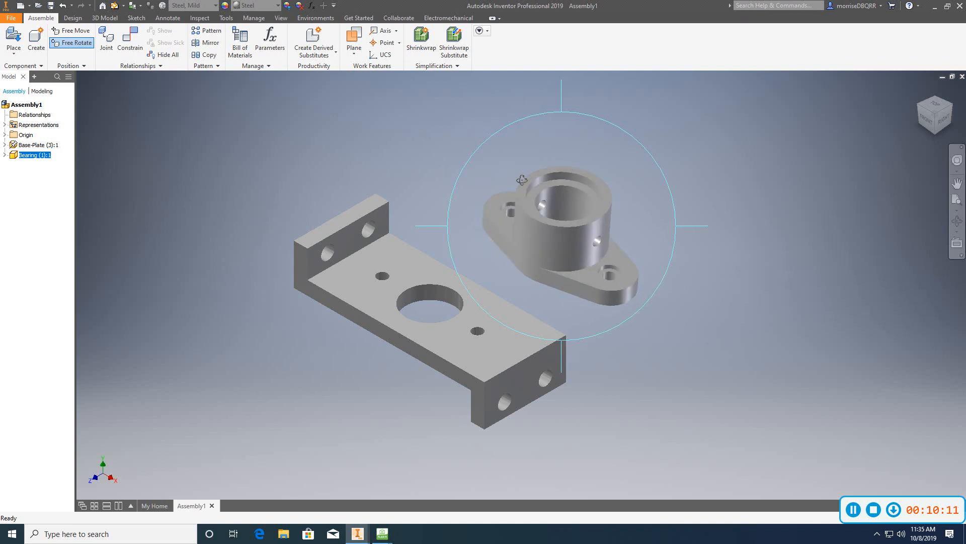
{"action": "right_click", "coordinate": [445, 102]}
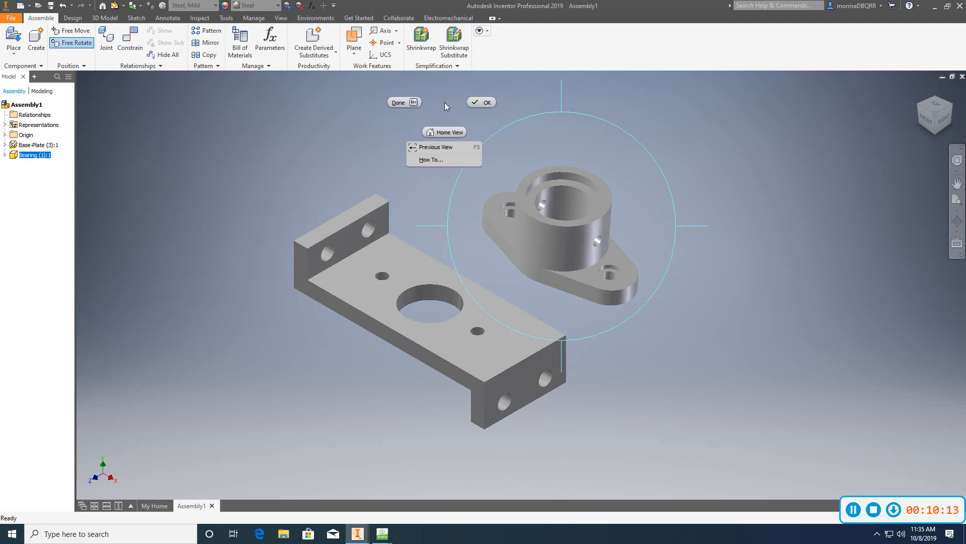
{"action": "left_click", "coordinate": [483, 105]}
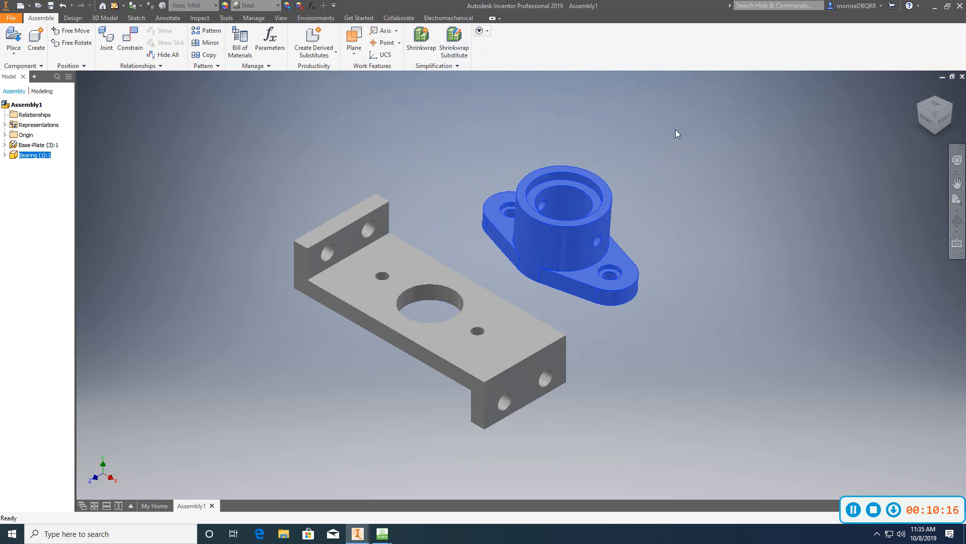
{"action": "key", "text": "Escape"}
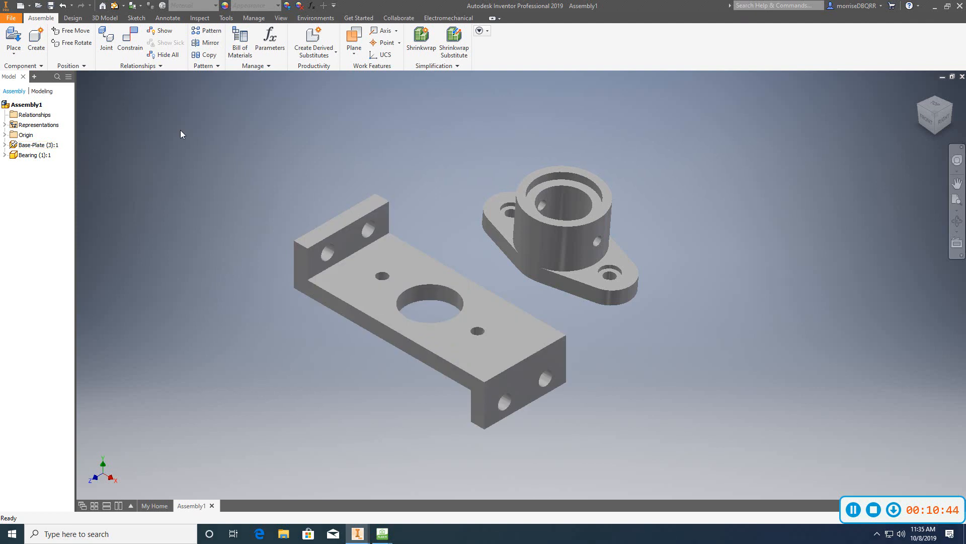
Step: Set up a mate constraint between one bearing flange hole's axis and the small base plate hole nearest the upturned end wall
{"action": "left_click", "coordinate": [137, 53]}
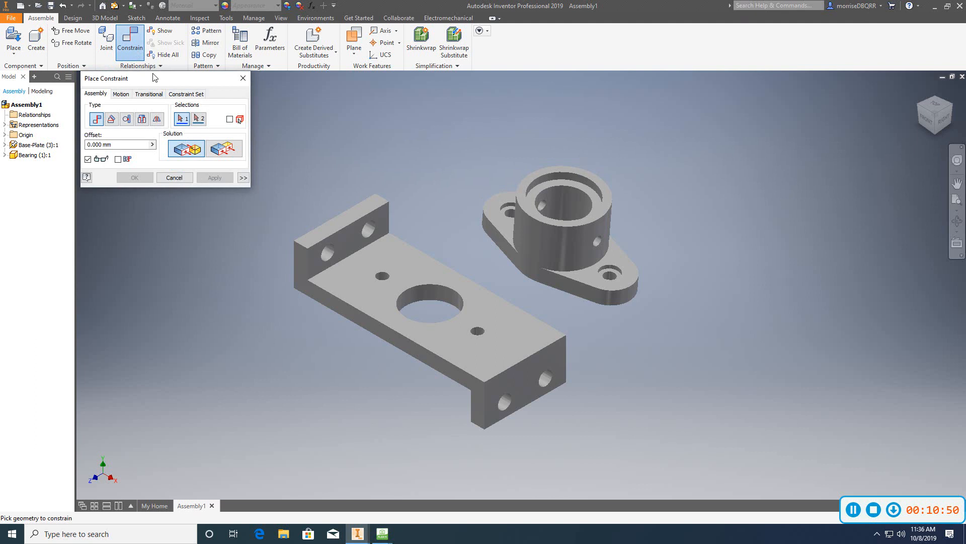
{"action": "left_click_drag", "start_coordinate": [154, 77], "coordinate": [154, 100]}
{"action": "scroll", "coordinate": [511, 215], "scroll_direction": "up", "scroll_amount": 3}
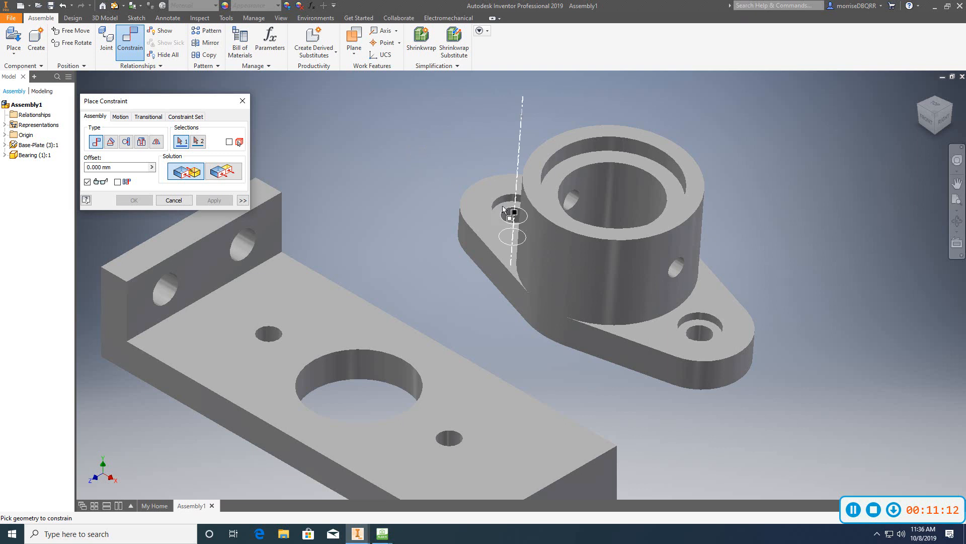
{"action": "left_click", "coordinate": [515, 215]}
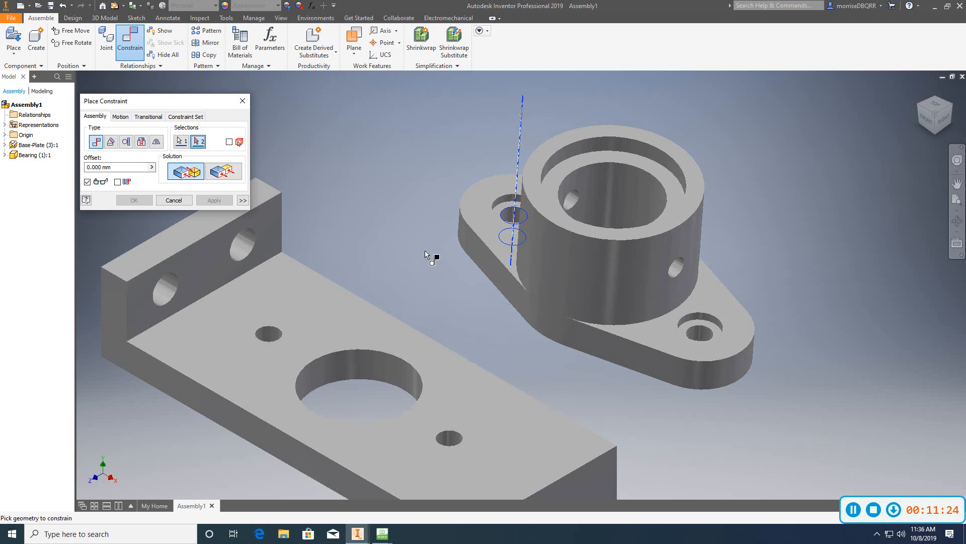
{"action": "left_click", "coordinate": [270, 336]}
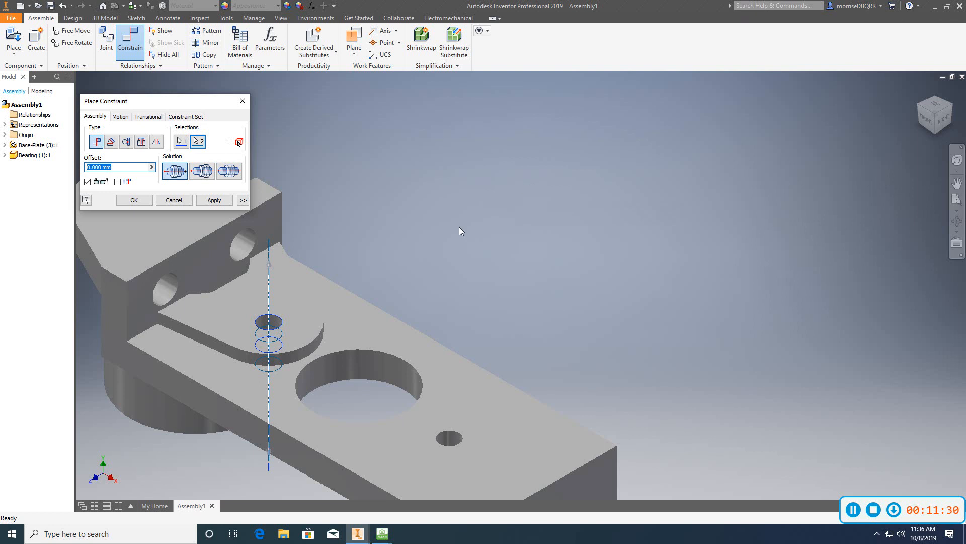
{"action": "scroll", "coordinate": [451, 235], "scroll_direction": "down", "scroll_amount": 5}
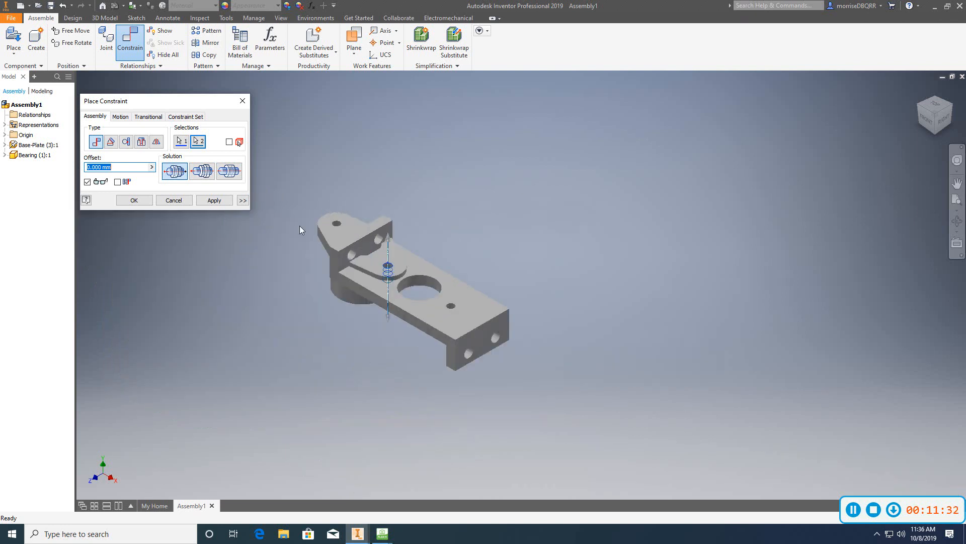
{"action": "scroll", "coordinate": [300, 225], "scroll_direction": "up", "scroll_amount": 3}
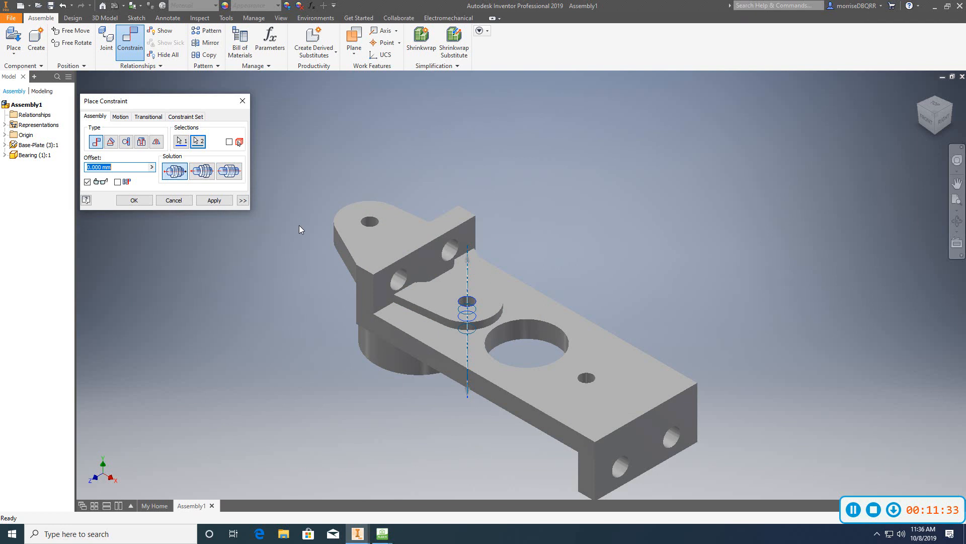
Step: Compare the opposed and aligned mate solutions, then accept the constraint as aligned with the bearing's boss pointing up
{"action": "left_click", "coordinate": [205, 175]}
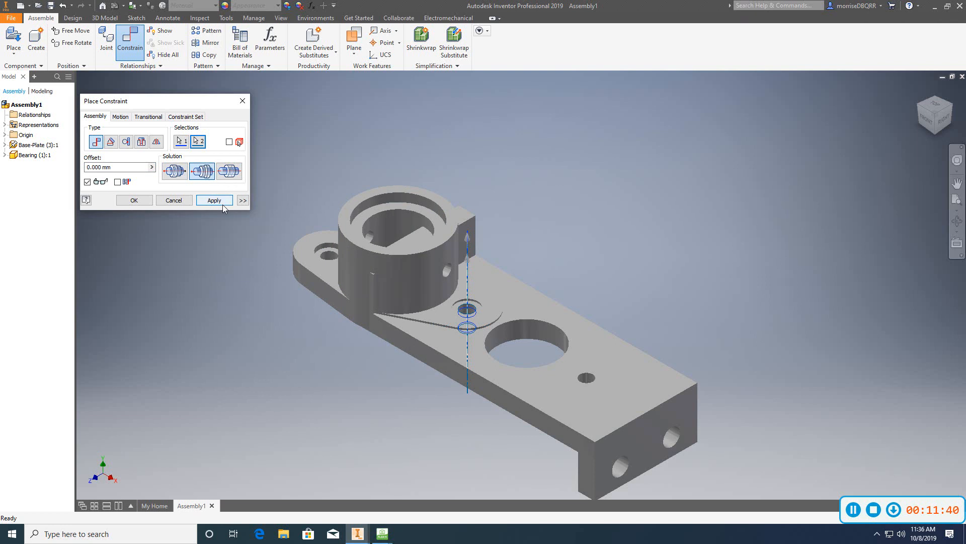
{"action": "left_click", "coordinate": [172, 172]}
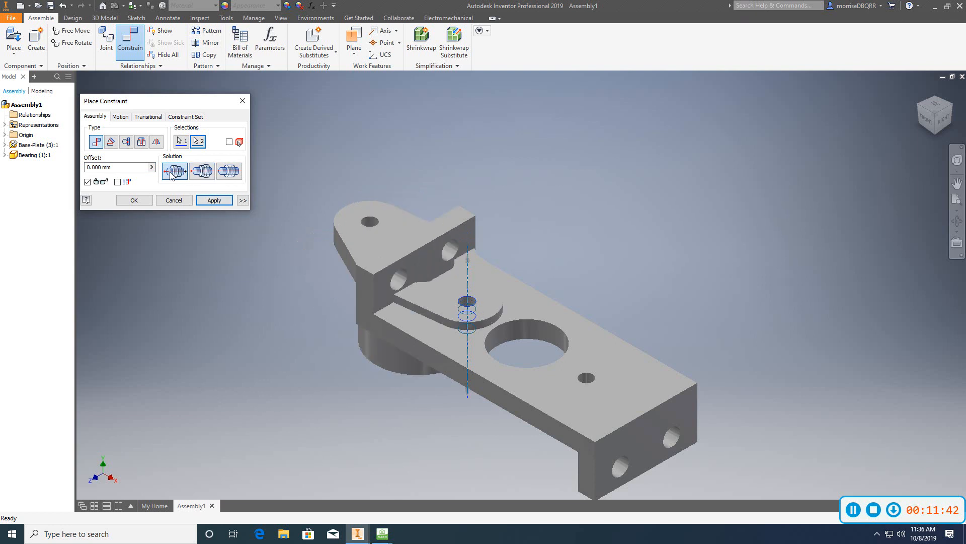
{"action": "left_click", "coordinate": [202, 172]}
{"action": "left_click", "coordinate": [176, 172]}
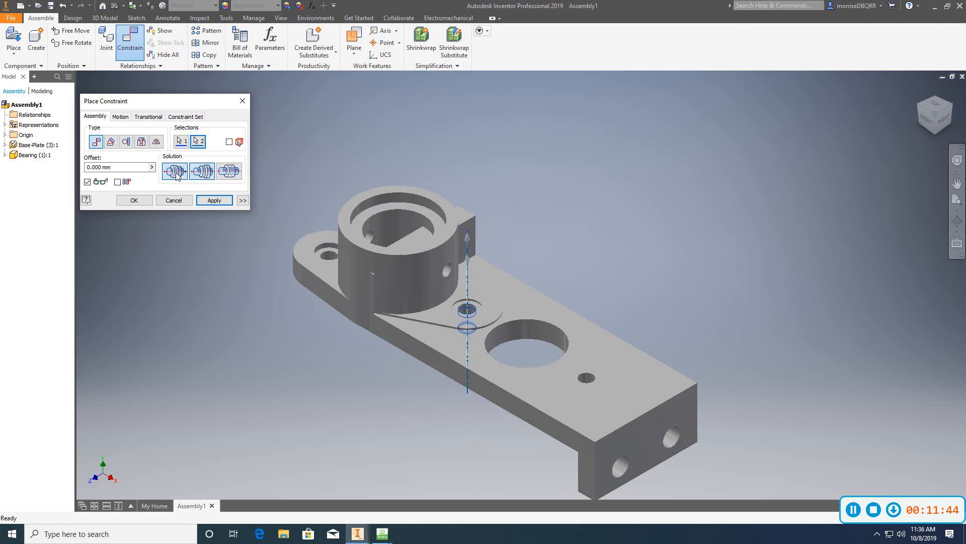
{"action": "left_click", "coordinate": [203, 172]}
{"action": "left_click", "coordinate": [134, 201]}
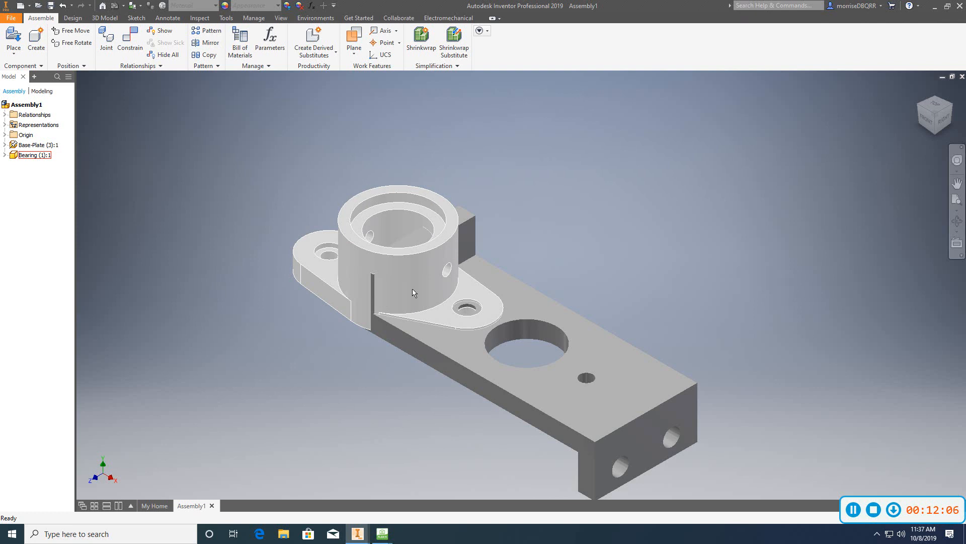
Step: Raise the bearing well clear of the base plate along its mated hole axis, swinging its flange out of line with the plate
{"action": "left_click_drag", "start_coordinate": [412, 288], "coordinate": [652, 169]}
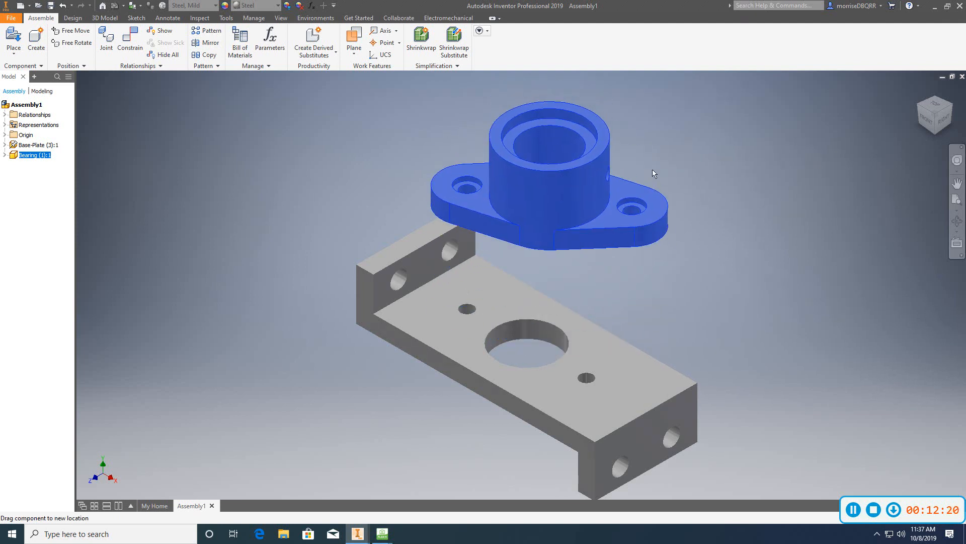
{"action": "left_click", "coordinate": [758, 288]}
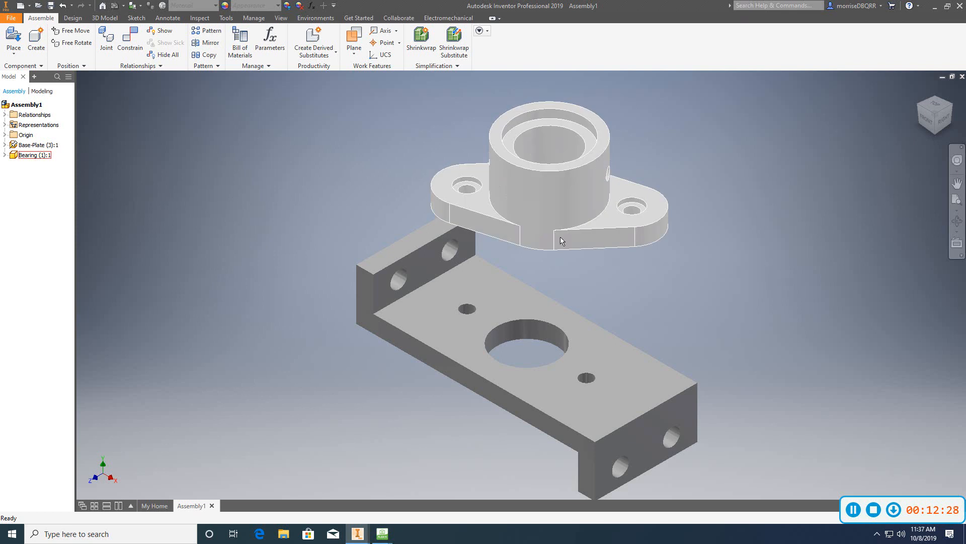
Step: Try to mate the bearing's free flange hole axis to the base plate's remaining small hole axis with the opposed solution
{"action": "left_click", "coordinate": [130, 50]}
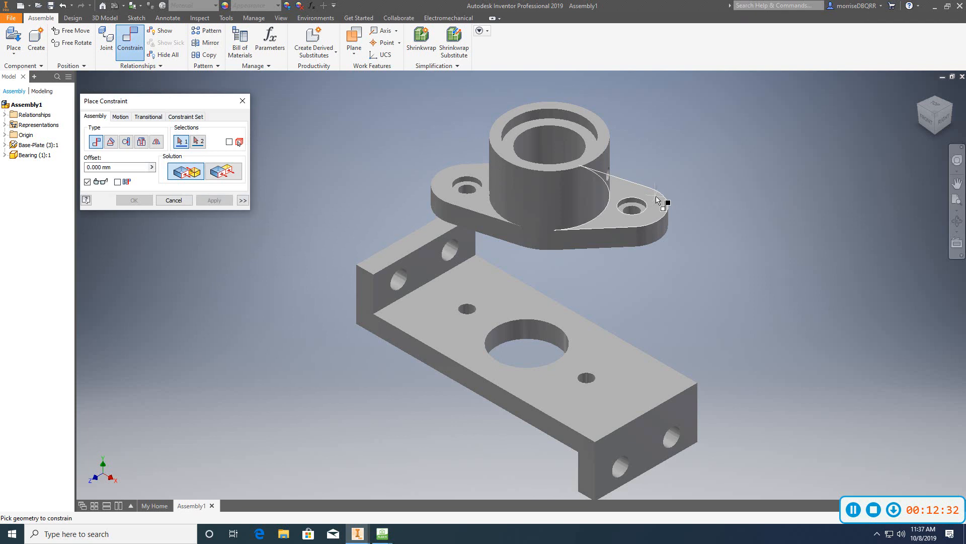
{"action": "scroll", "coordinate": [625, 214], "scroll_direction": "up", "scroll_amount": 3}
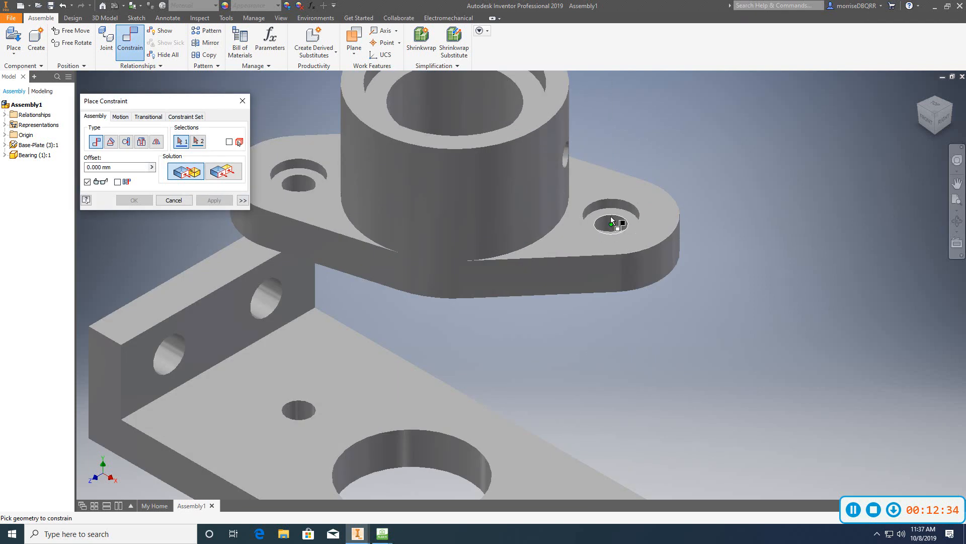
{"action": "left_click", "coordinate": [612, 227]}
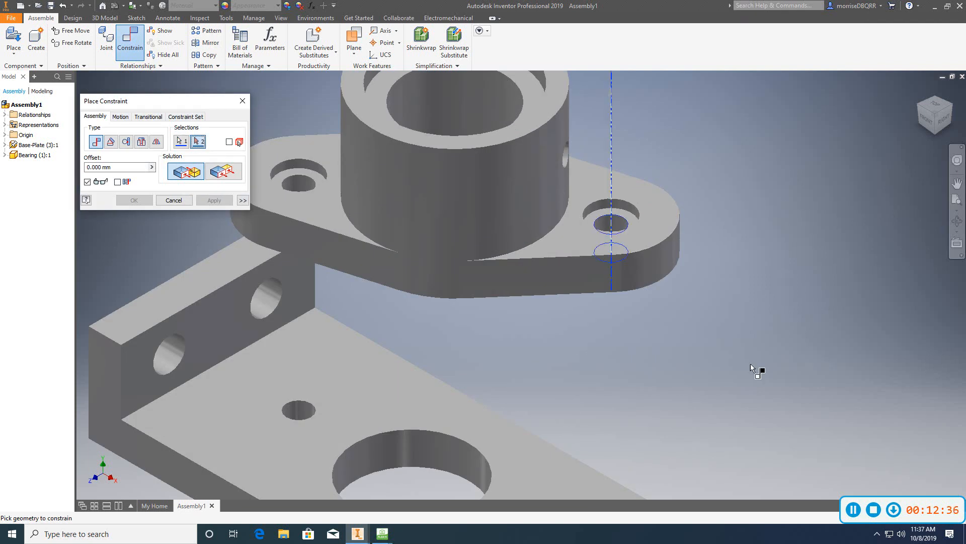
{"action": "scroll", "coordinate": [750, 364], "scroll_direction": "down", "scroll_amount": 3}
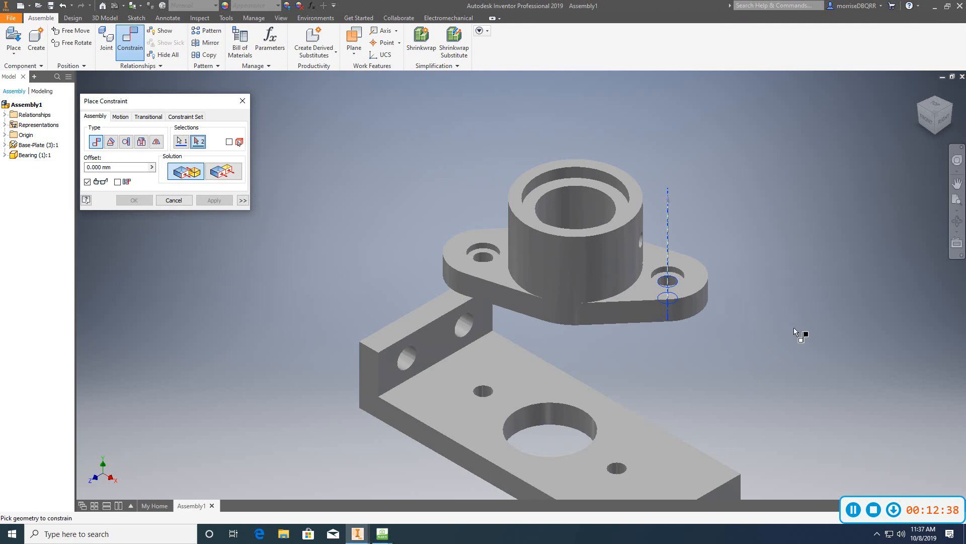
{"action": "middle_click_drag", "start_coordinate": [788, 349], "coordinate": [788, 269]}
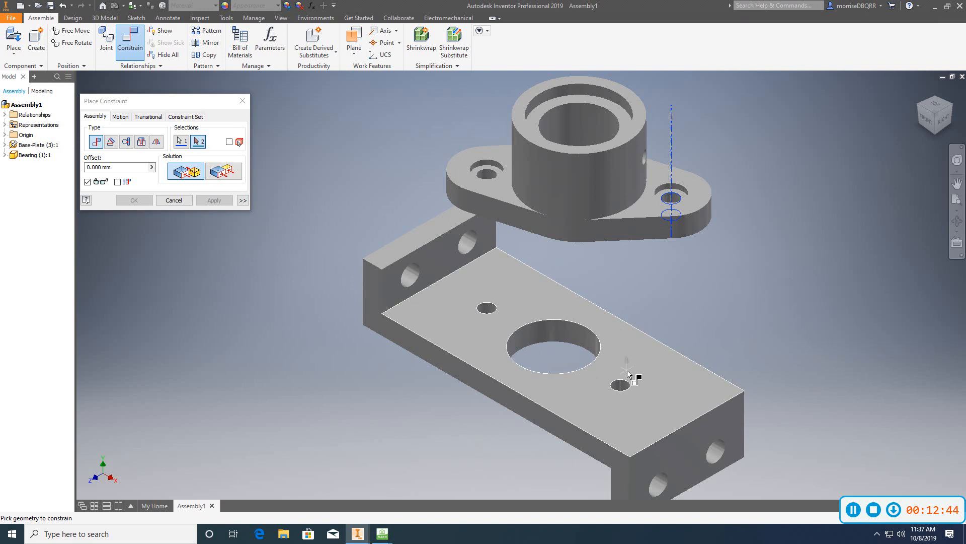
{"action": "left_click", "coordinate": [622, 385]}
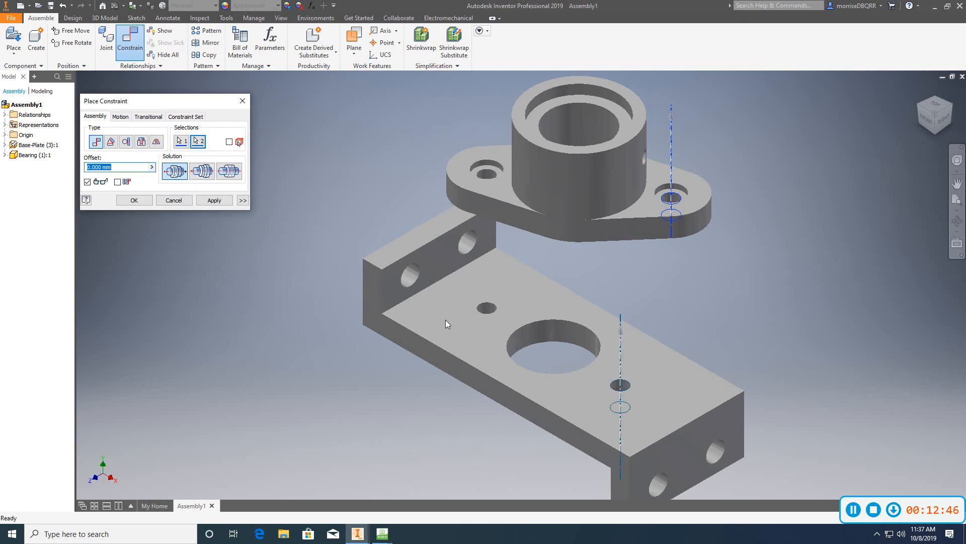
{"action": "left_click", "coordinate": [215, 204]}
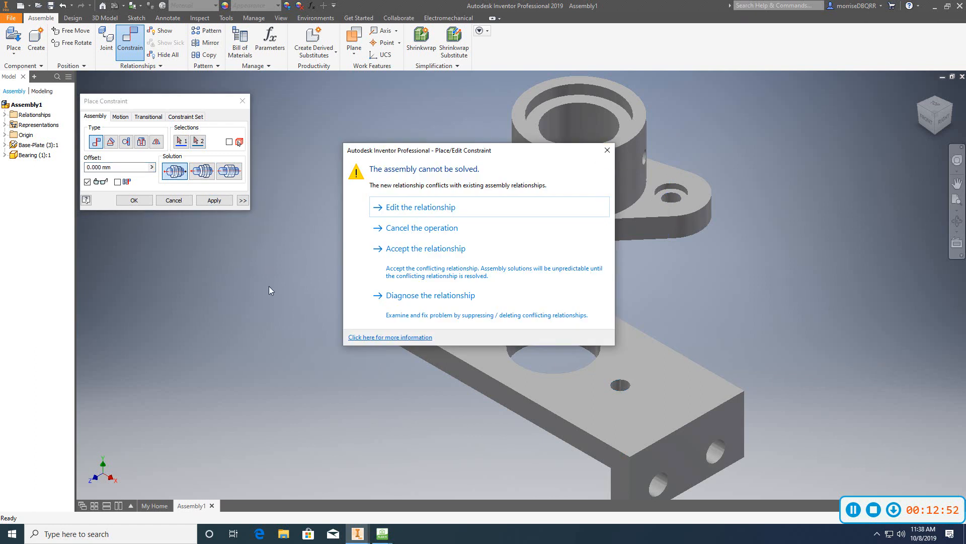
{"action": "left_click", "coordinate": [607, 150]}
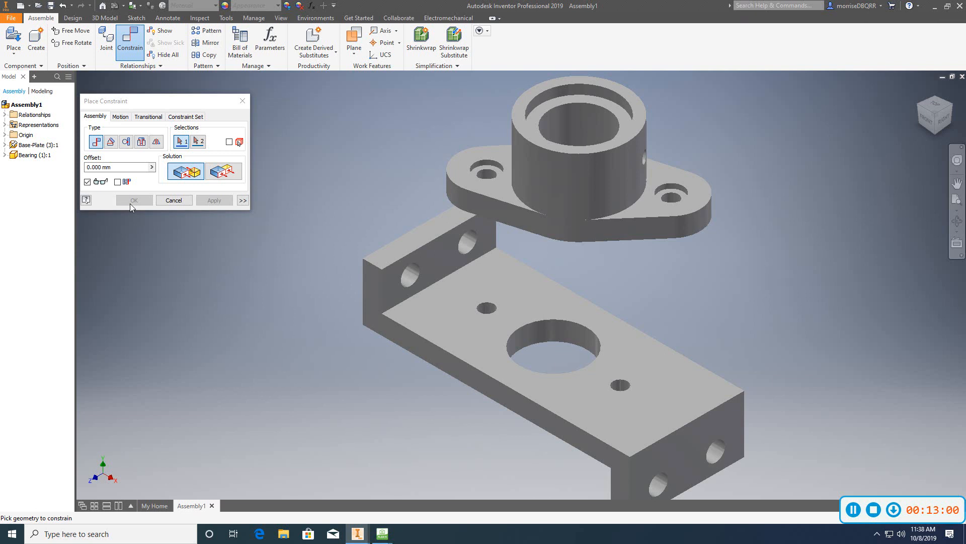
{"action": "left_click", "coordinate": [246, 101]}
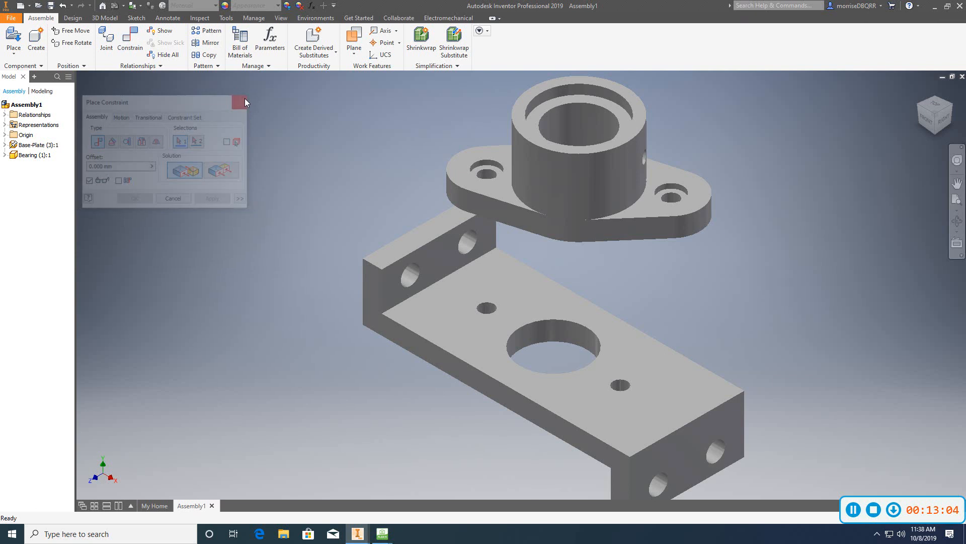
Step: Mate the bearing's central bore axis to the base plate's large center hole axis, comparing solutions and applying Aligned with 0 mm offset
{"action": "left_click", "coordinate": [121, 48]}
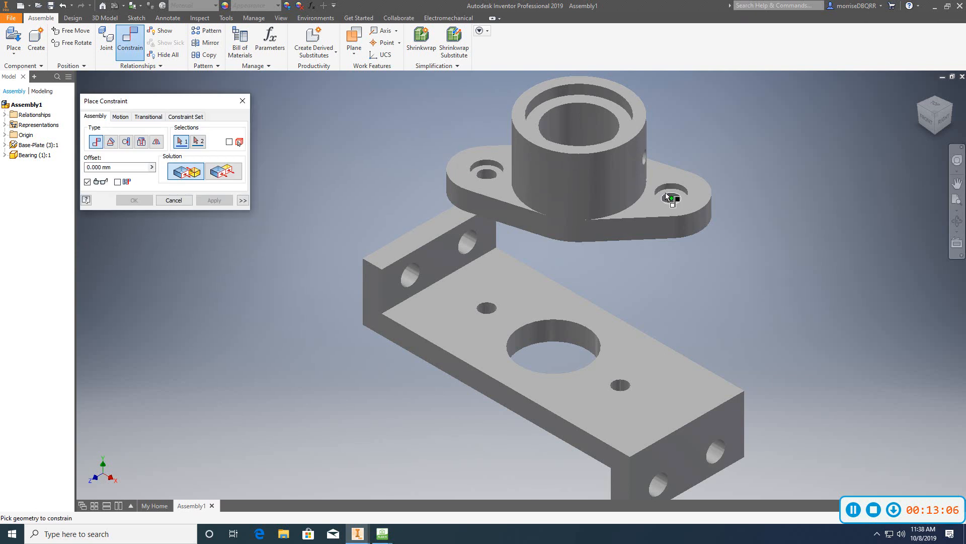
{"action": "left_click", "coordinate": [578, 131]}
{"action": "left_click", "coordinate": [557, 331]}
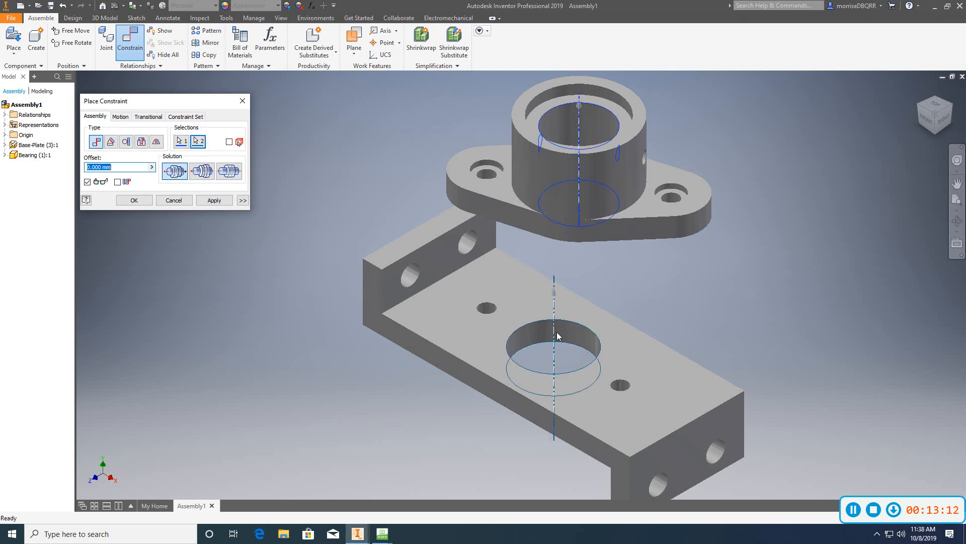
{"action": "left_click", "coordinate": [201, 172]}
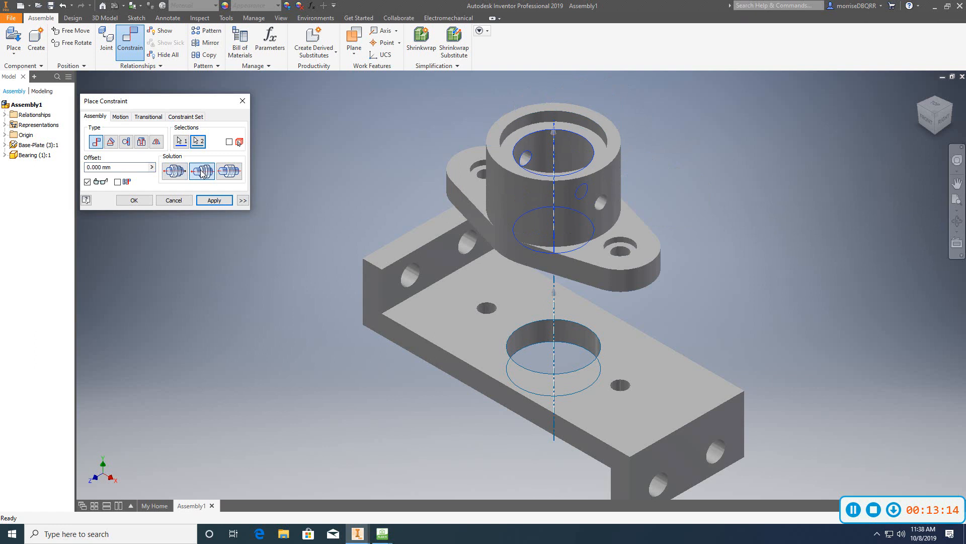
{"action": "left_click", "coordinate": [174, 171]}
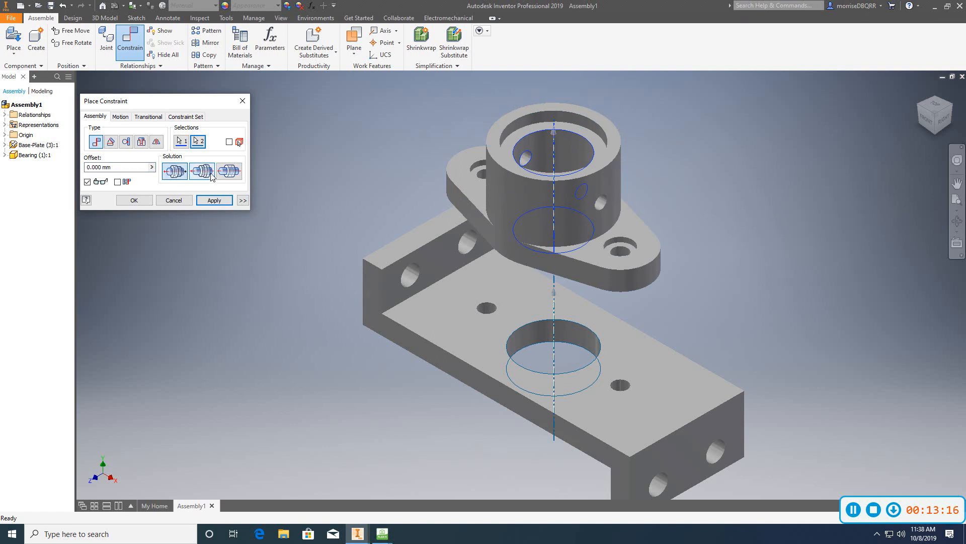
{"action": "left_click", "coordinate": [202, 171]}
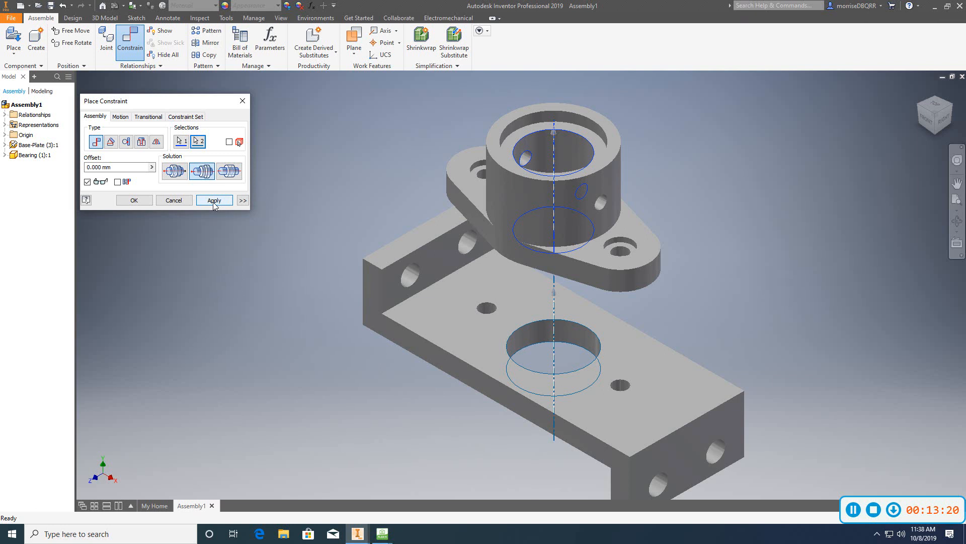
{"action": "left_click", "coordinate": [214, 200]}
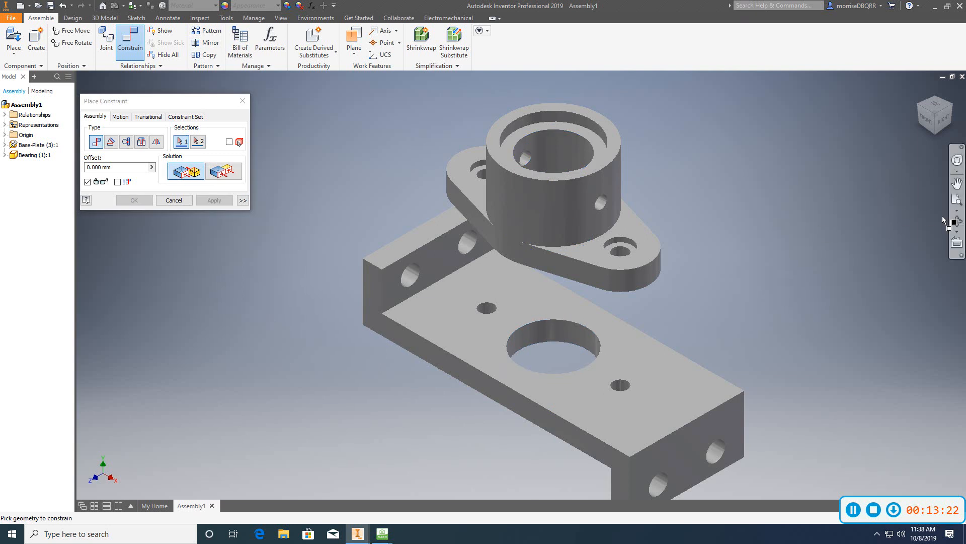
Step: Inspect the bearing's alignment from a lower angle, end constraint placement, and undo the bore-to-center-hole mate
{"action": "left_click", "coordinate": [958, 221]}
{"action": "left_click_drag", "start_coordinate": [705, 261], "coordinate": [593, 192]}
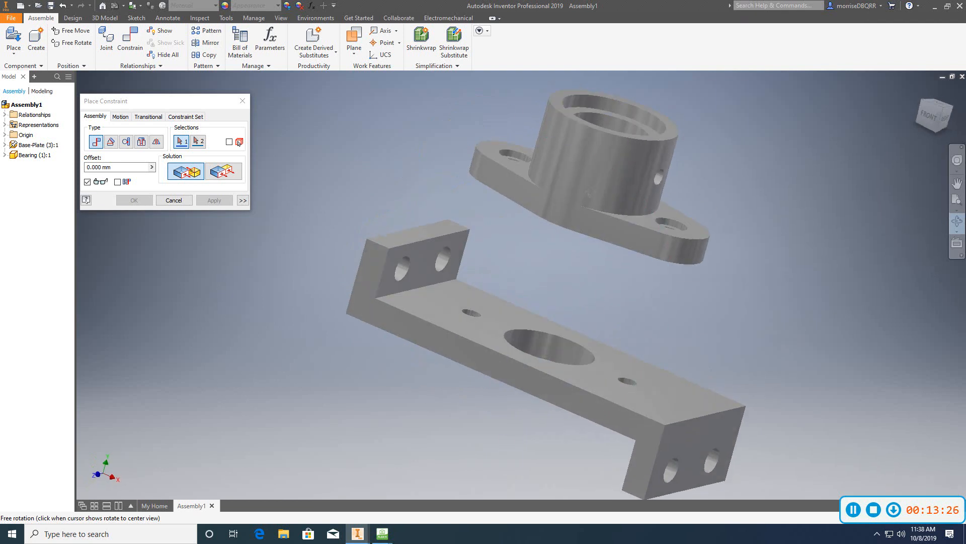
{"action": "left_click", "coordinate": [241, 101]}
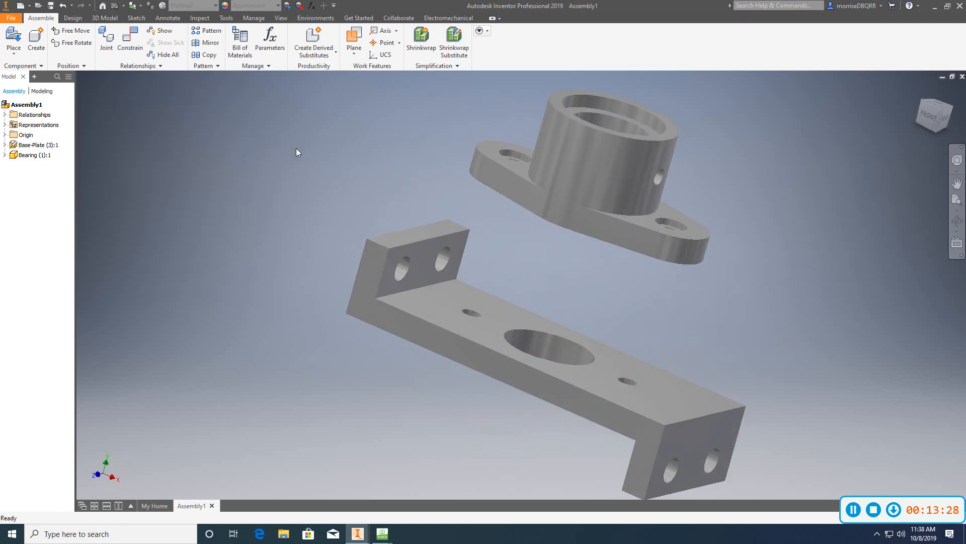
{"action": "scroll", "coordinate": [317, 224], "scroll_direction": "down", "scroll_amount": 3}
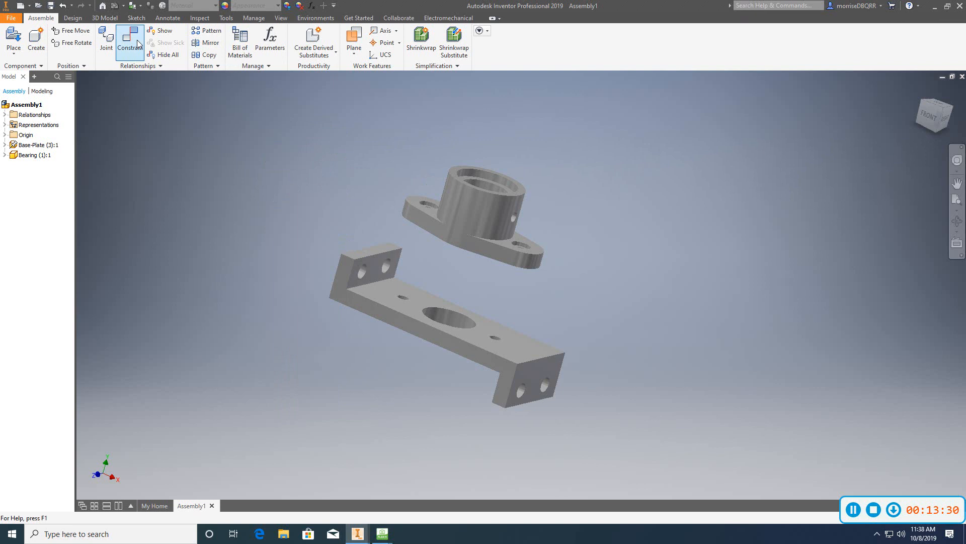
{"action": "left_click", "coordinate": [62, 6]}
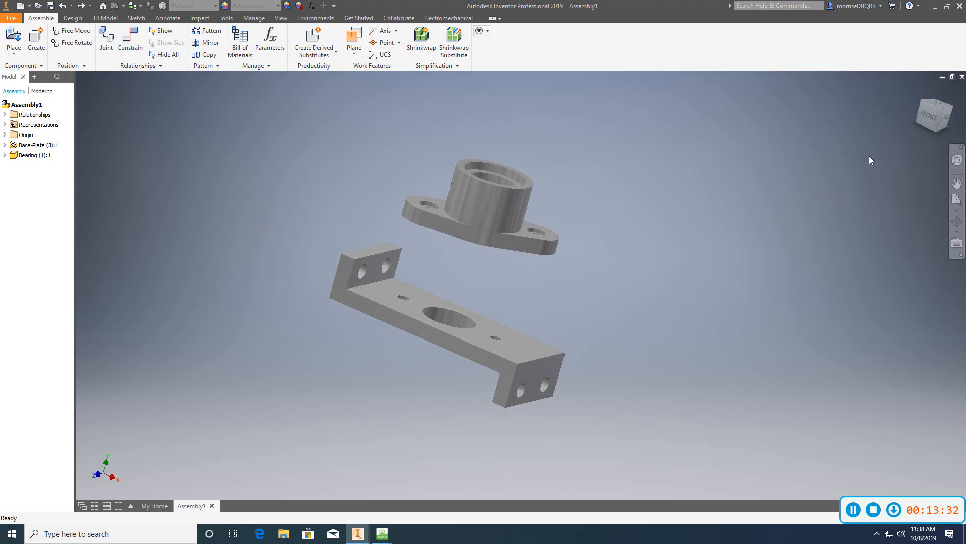
Step: From the isometric view, mate the bearing's bore axis to the base plate's large hole axis with the Aligned solution and 0 mm offset
{"action": "left_click", "coordinate": [930, 114]}
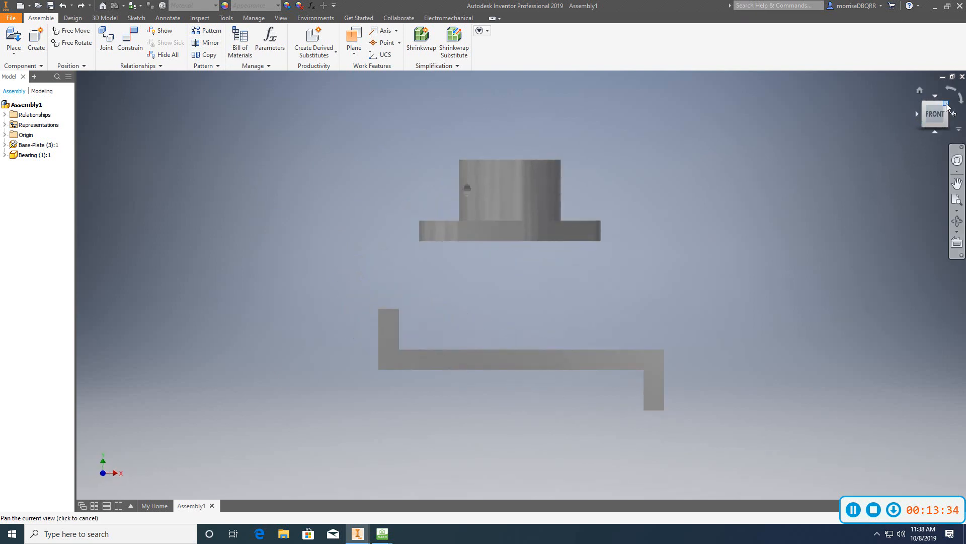
{"action": "left_click", "coordinate": [946, 107]}
{"action": "key", "text": "Escape"}
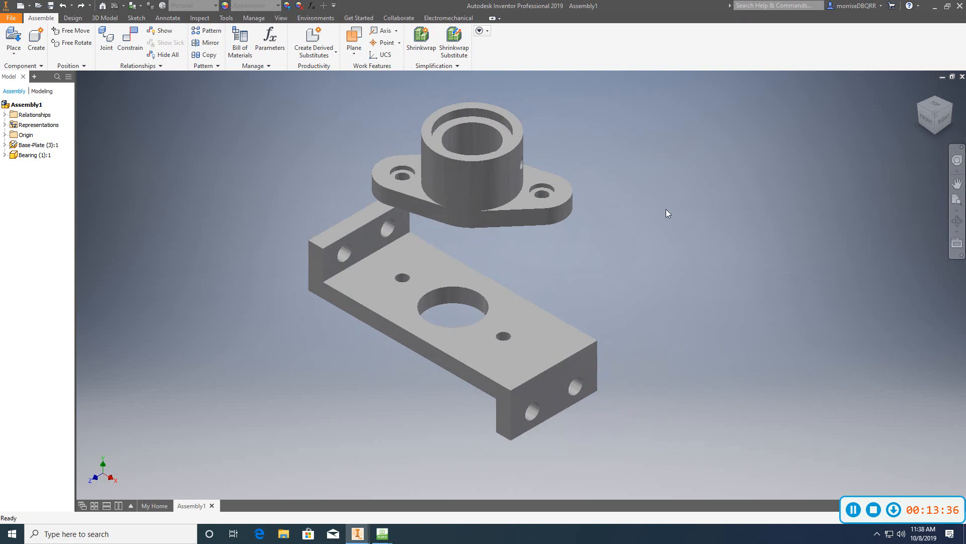
{"action": "scroll", "coordinate": [557, 199], "scroll_direction": "up", "scroll_amount": 3}
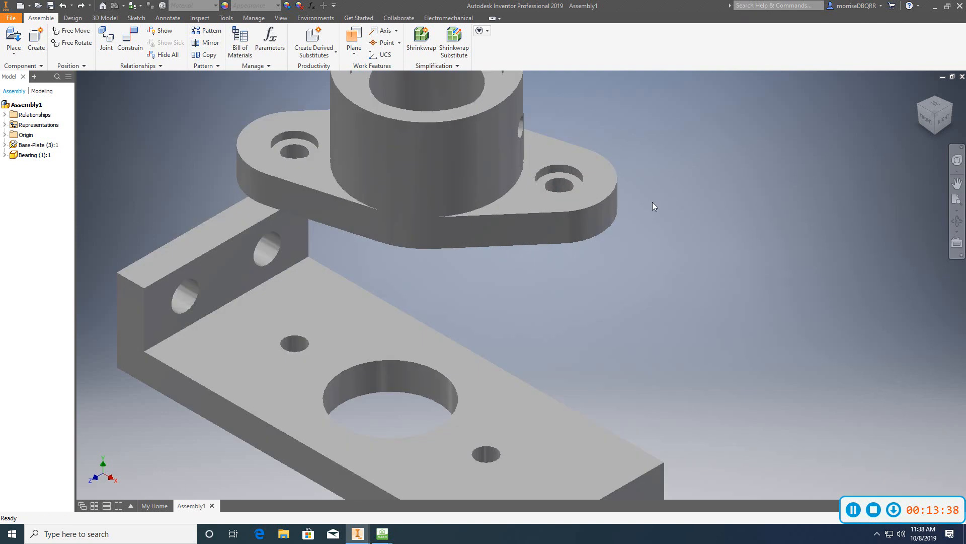
{"action": "scroll", "coordinate": [652, 201], "scroll_direction": "down", "scroll_amount": 4}
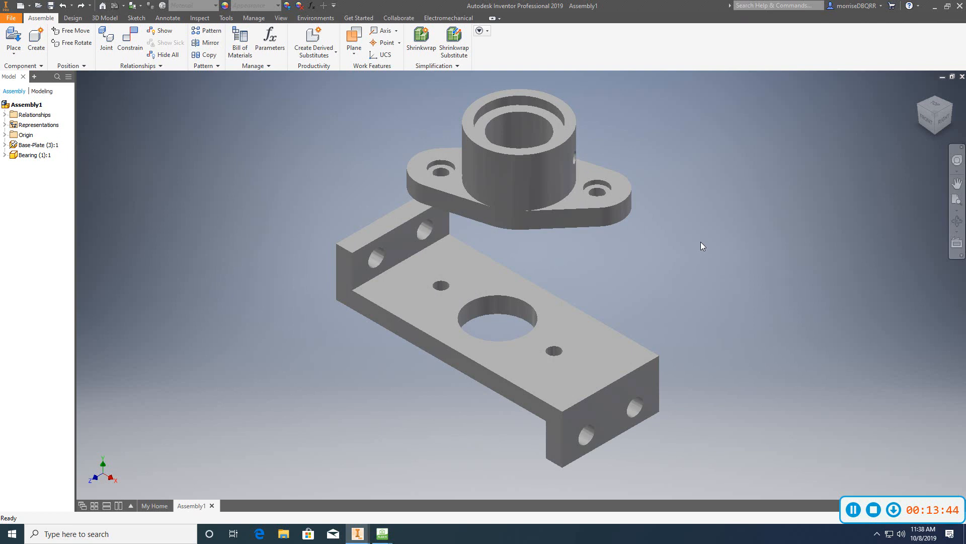
{"action": "left_click", "coordinate": [133, 57]}
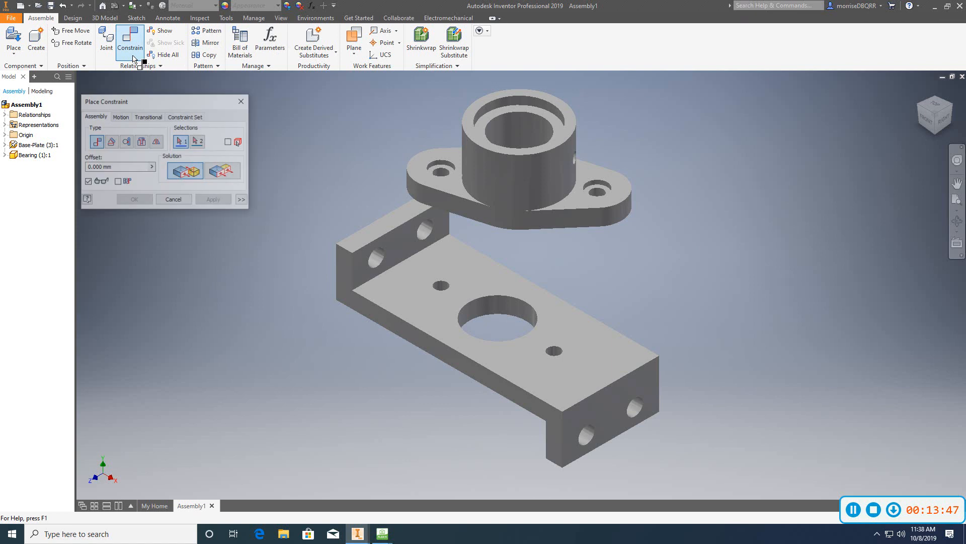
{"action": "left_click", "coordinate": [518, 134]}
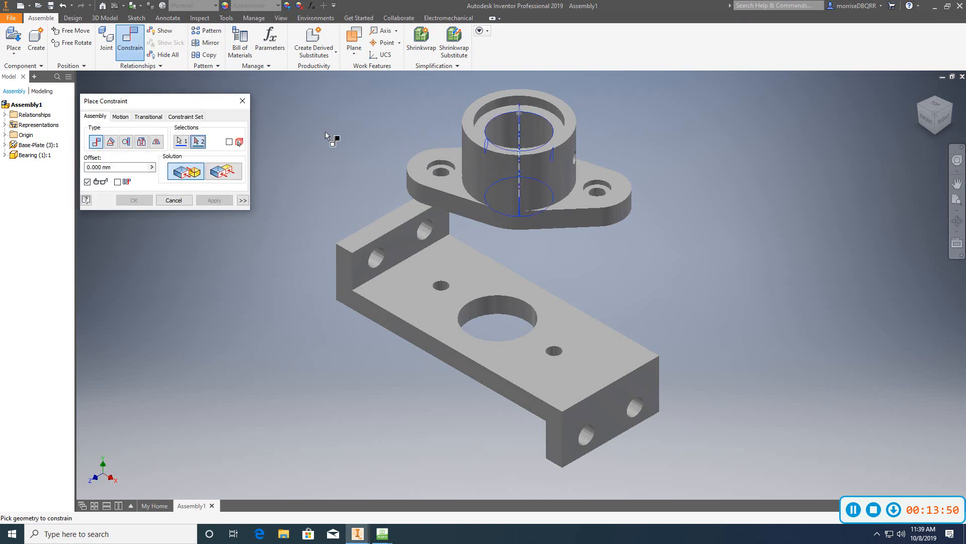
{"action": "left_click", "coordinate": [509, 309]}
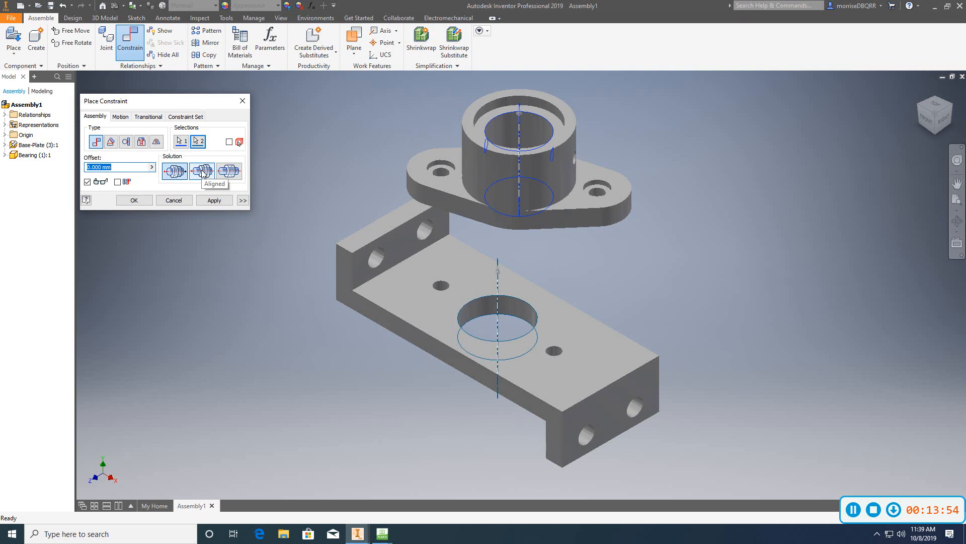
{"action": "left_click", "coordinate": [203, 171]}
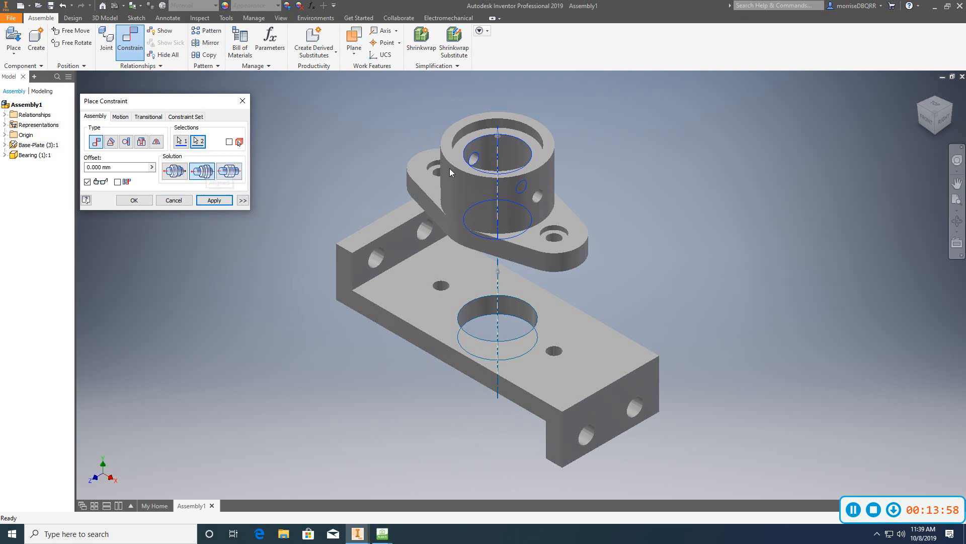
{"action": "left_click", "coordinate": [230, 204]}
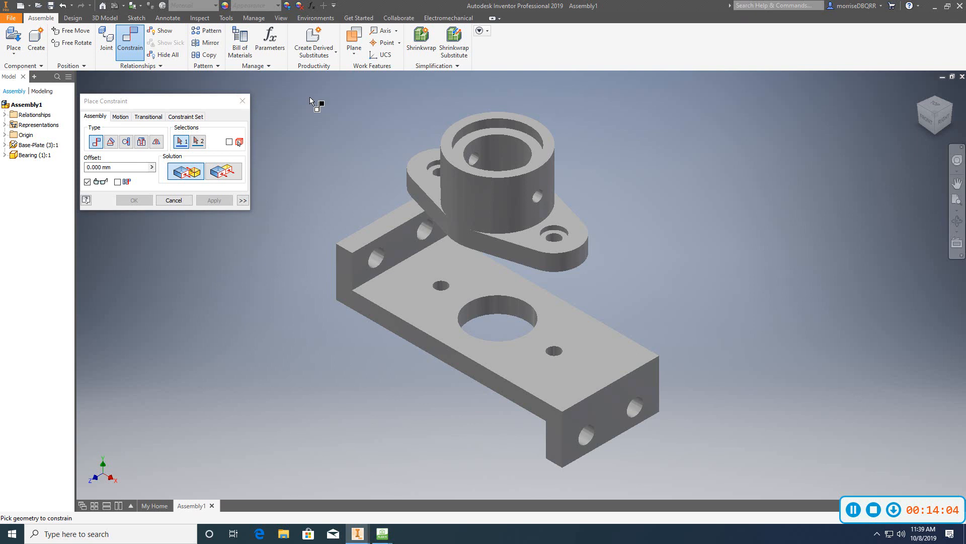
{"action": "left_click", "coordinate": [242, 101]}
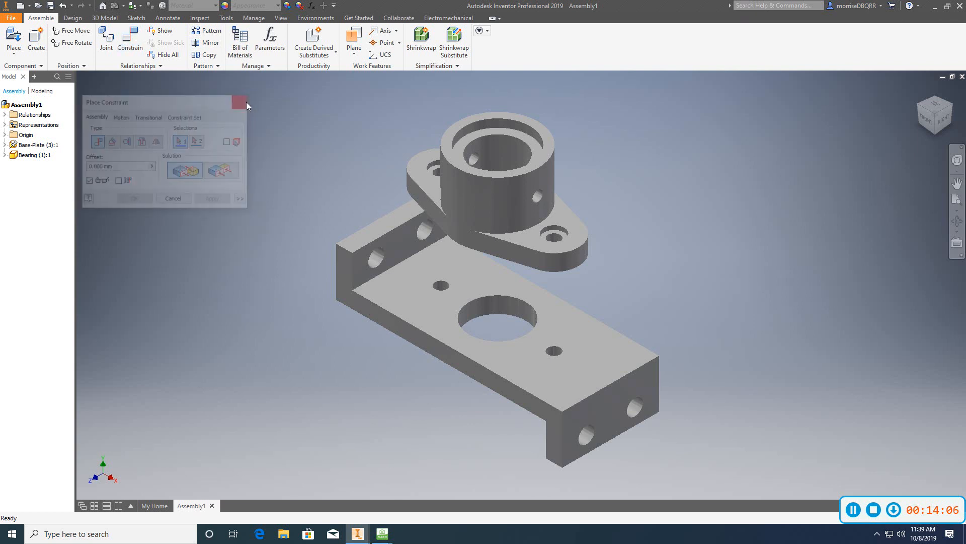
Step: Examine the bearing's alignment above the base plate holes from several angles
{"action": "left_click", "coordinate": [957, 221]}
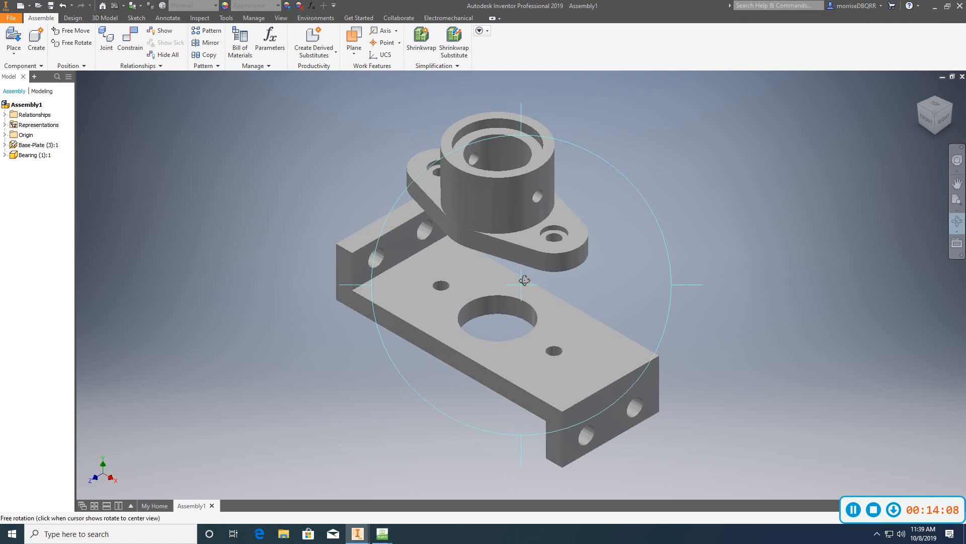
{"action": "left_click_drag", "start_coordinate": [524, 280], "coordinate": [522, 353]}
{"action": "left_click_drag", "start_coordinate": [552, 319], "coordinate": [458, 150]}
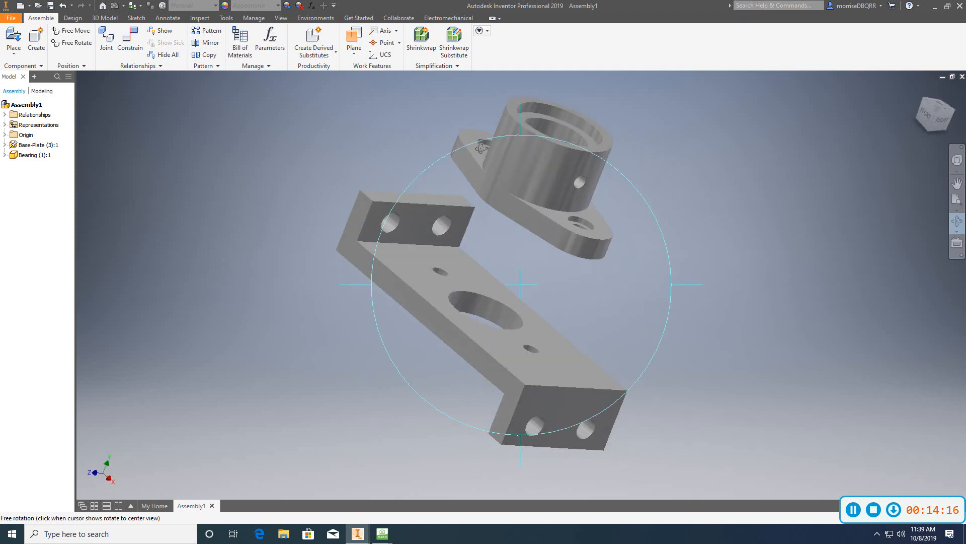
{"action": "left_click_drag", "start_coordinate": [494, 303], "coordinate": [526, 281]}
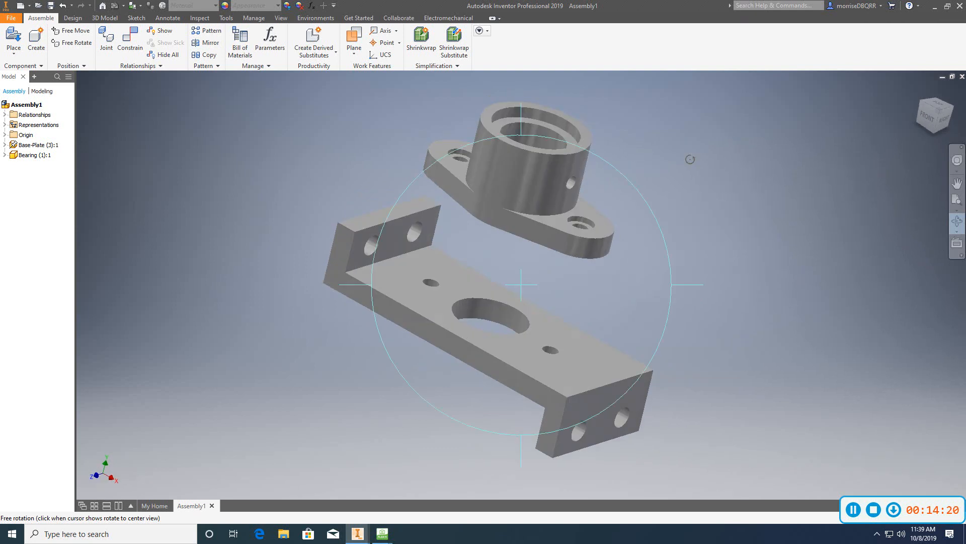
{"action": "right_click", "coordinate": [690, 152]}
{"action": "left_click", "coordinate": [715, 153]}
{"action": "scroll", "coordinate": [687, 173], "scroll_direction": "down", "scroll_amount": 2}
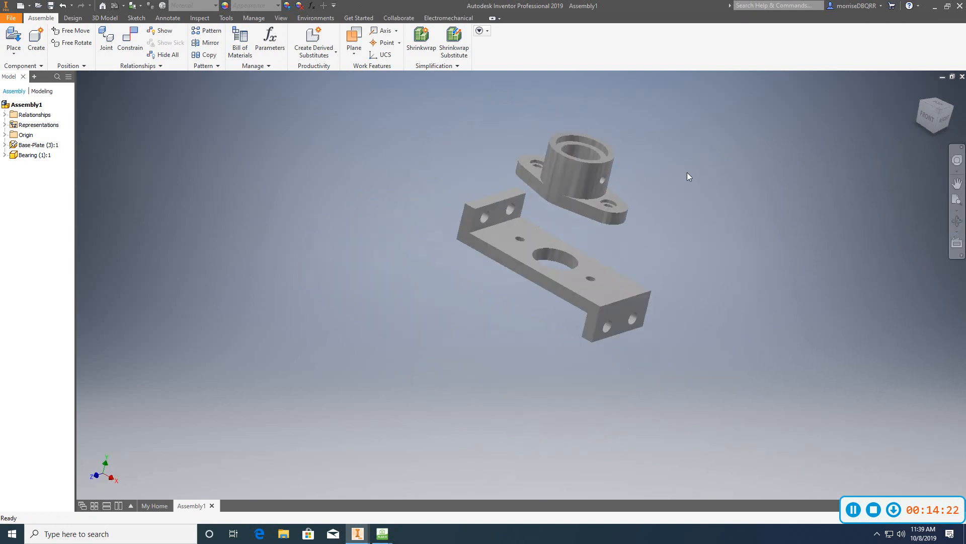
Step: Start a mate constraint with the underside face of the bearing's flange as the first selection
{"action": "scroll", "coordinate": [675, 177], "scroll_direction": "up", "scroll_amount": 2}
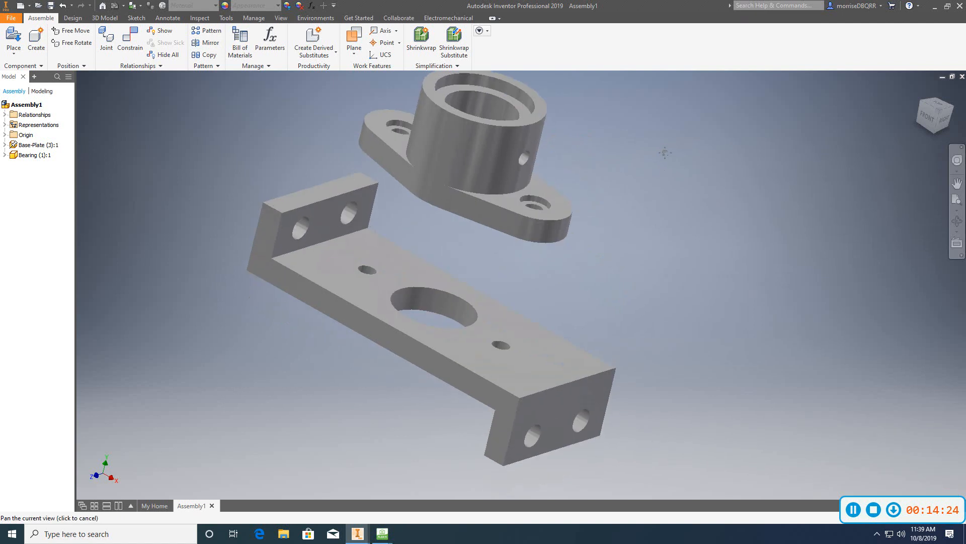
{"action": "scroll", "coordinate": [357, 295], "scroll_direction": "up", "scroll_amount": 2}
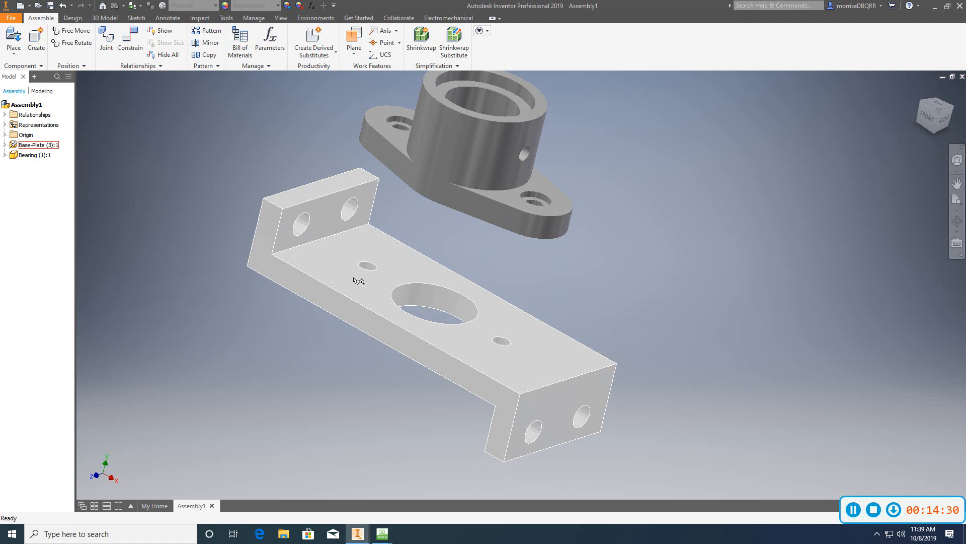
{"action": "left_click", "coordinate": [135, 53]}
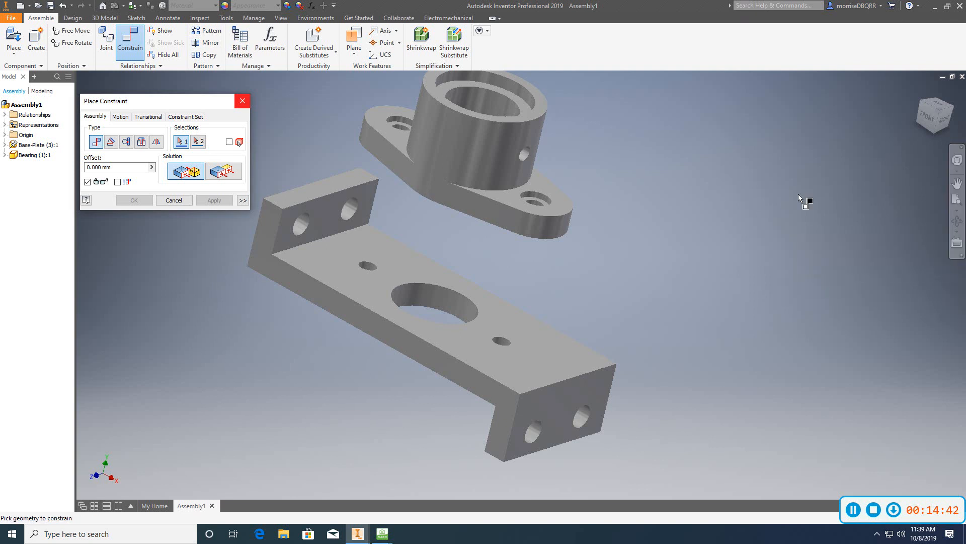
{"action": "left_click", "coordinate": [957, 221]}
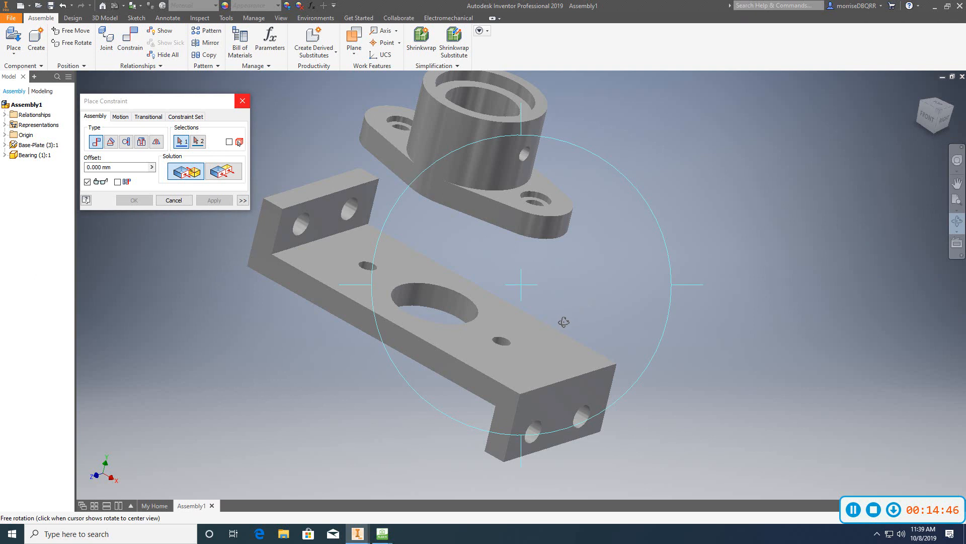
{"action": "left_click_drag", "start_coordinate": [563, 319], "coordinate": [476, 178]}
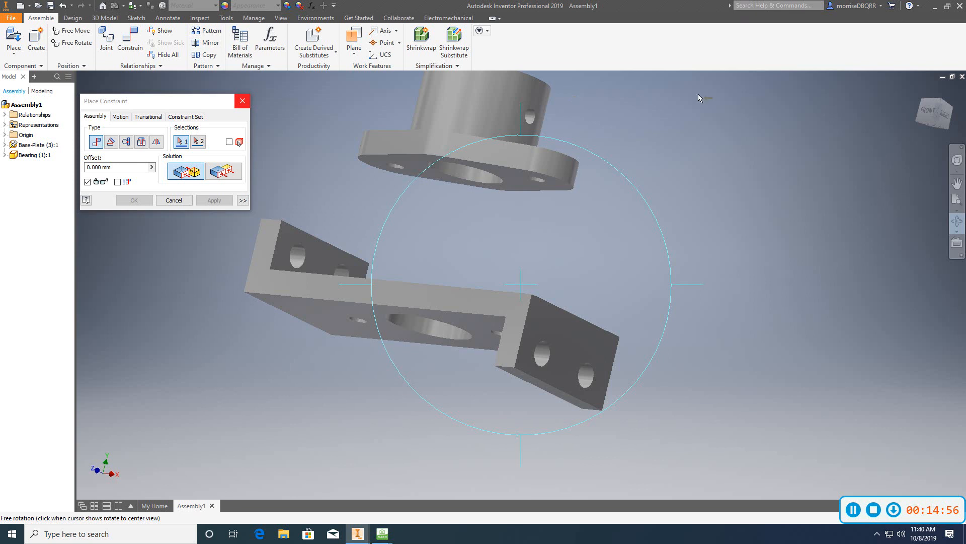
{"action": "left_click", "coordinate": [957, 222]}
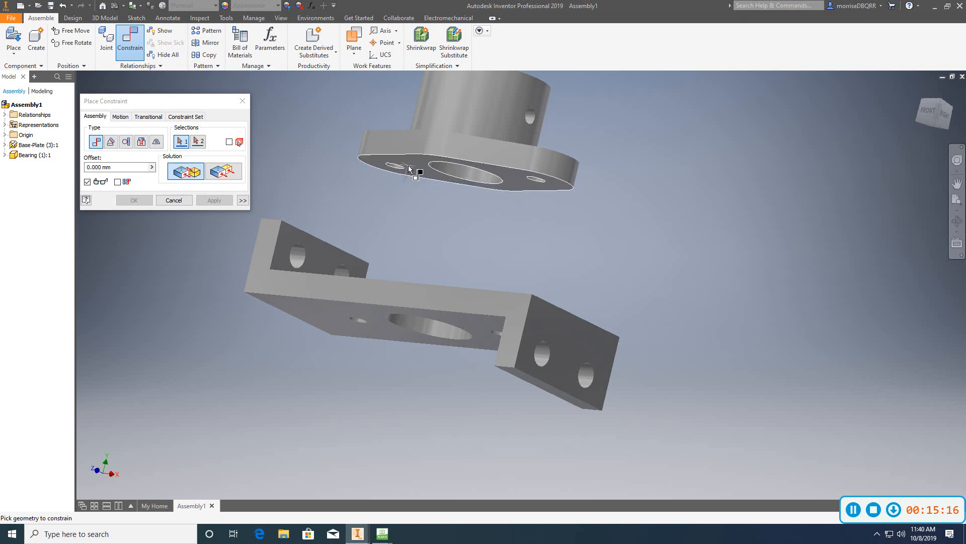
{"action": "scroll", "coordinate": [422, 169], "scroll_direction": "up", "scroll_amount": 3}
{"action": "left_click", "coordinate": [424, 167]}
{"action": "scroll", "coordinate": [422, 254], "scroll_direction": "down", "scroll_amount": 3}
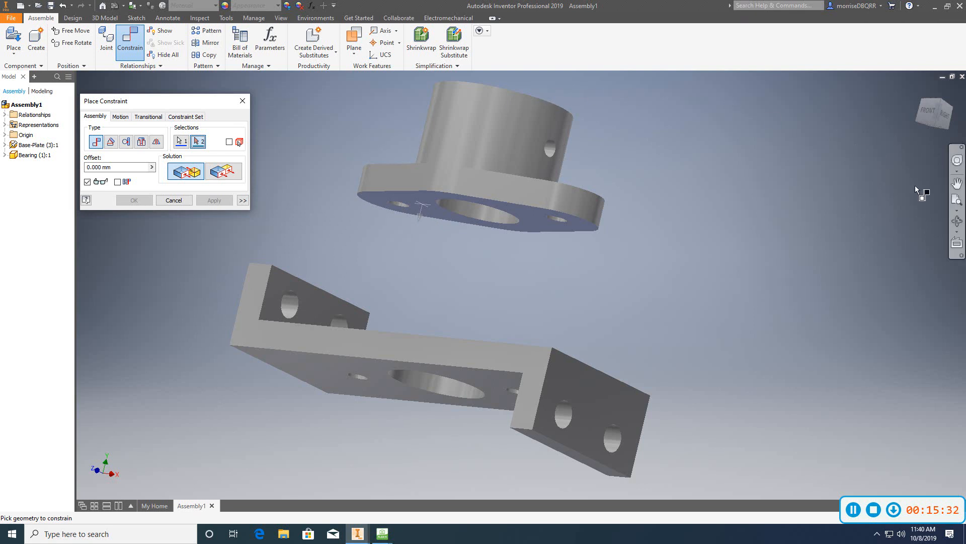
Step: Mate the selected bearing underside to the base plate's upper face with the Mate solution and 0 mm offset, and end constraint placement
{"action": "left_click", "coordinate": [957, 222]}
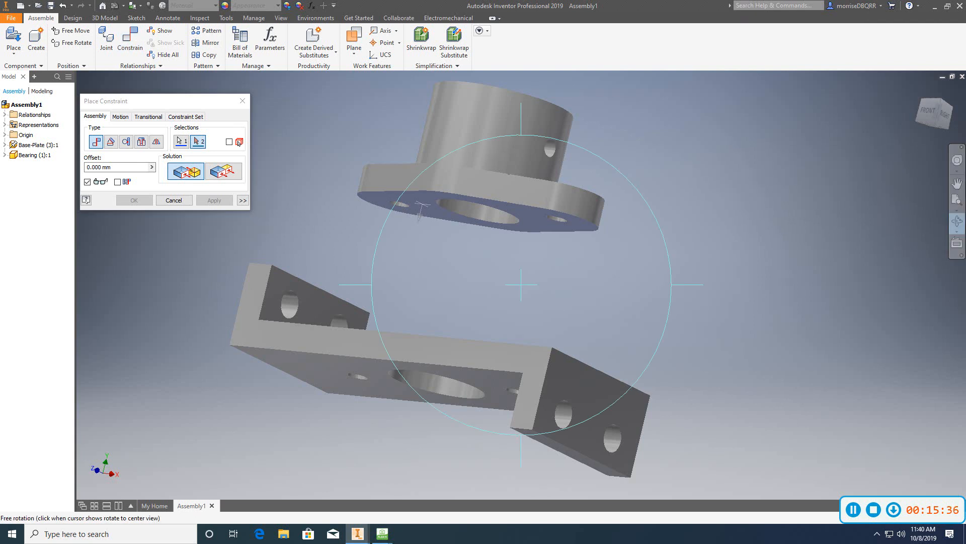
{"action": "left_click_drag", "start_coordinate": [420, 206], "coordinate": [494, 282]}
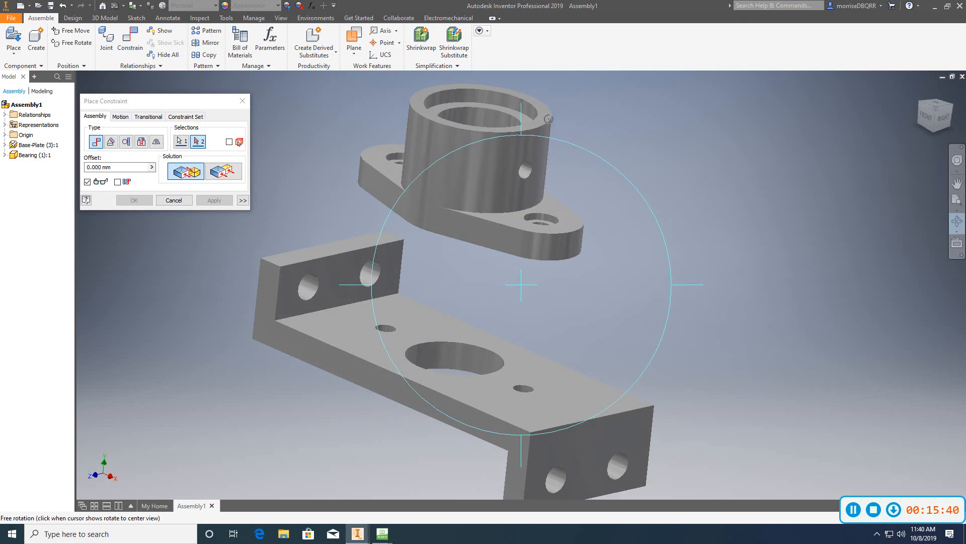
{"action": "left_click", "coordinate": [952, 211]}
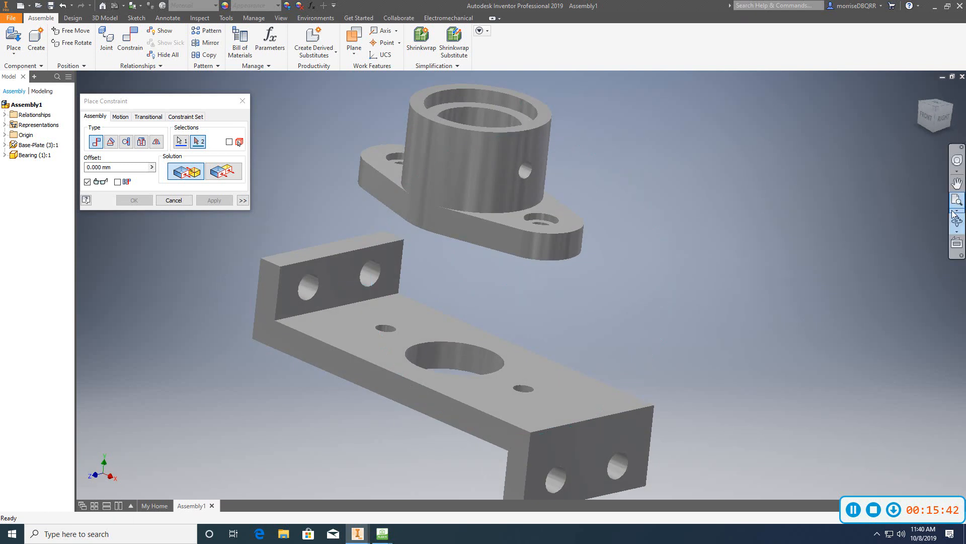
{"action": "key", "text": "Escape"}
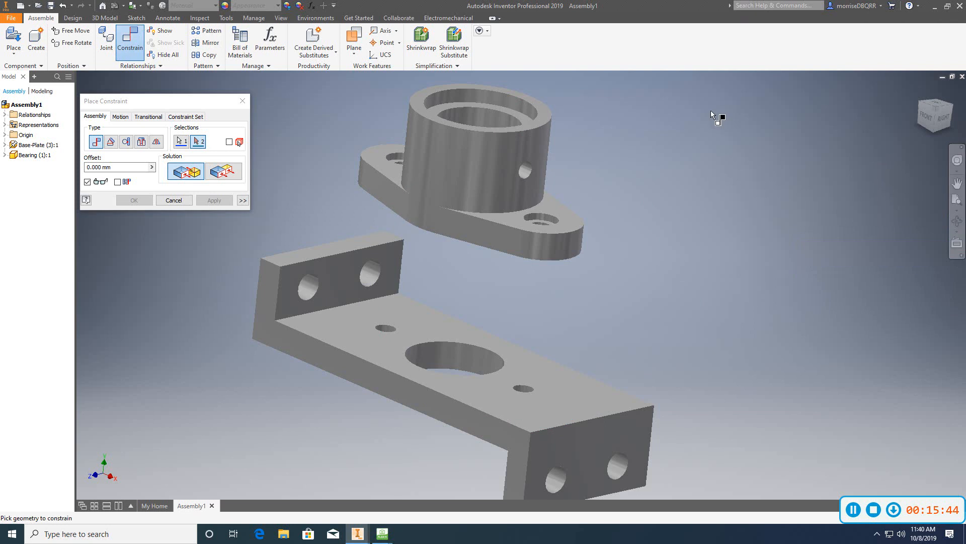
{"action": "left_click", "coordinate": [435, 318]}
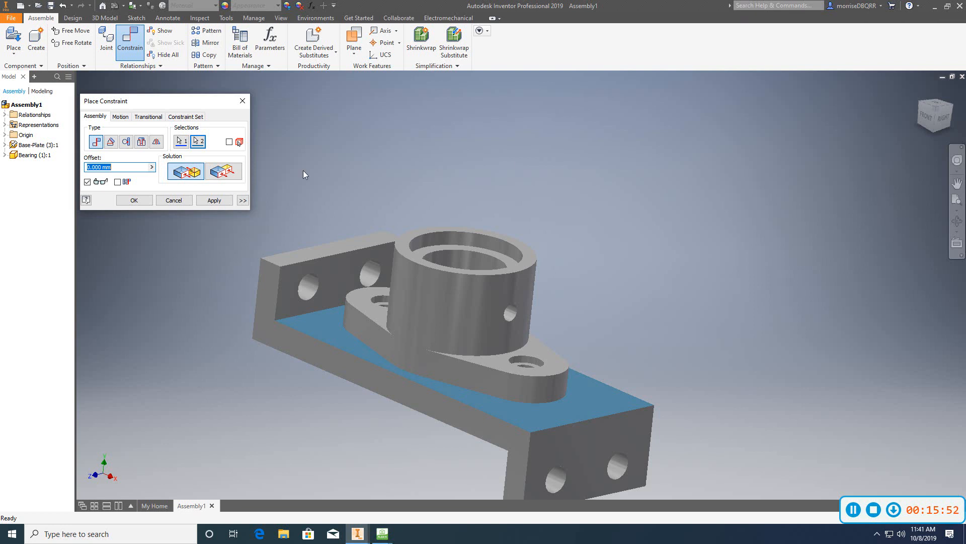
{"action": "left_click", "coordinate": [214, 201]}
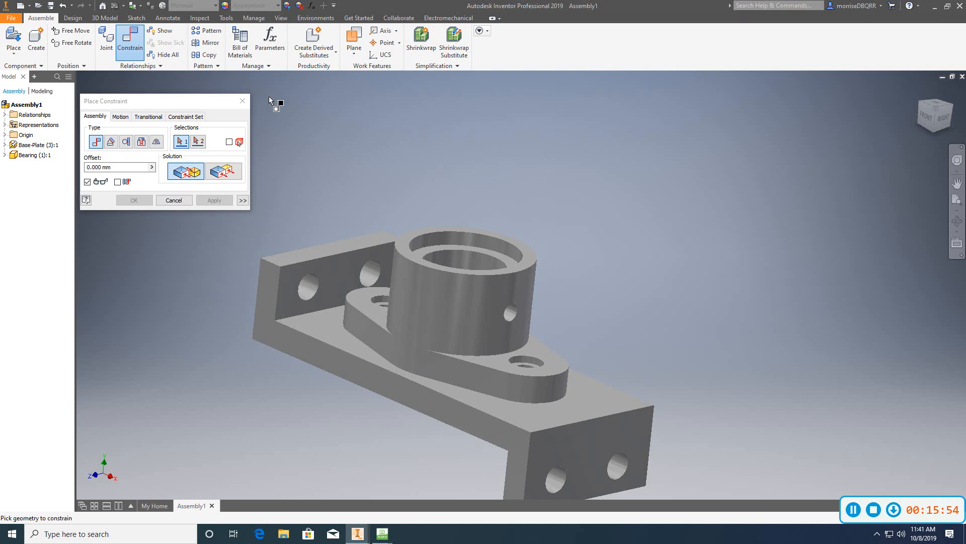
{"action": "left_click", "coordinate": [242, 101]}
Step: Examine how the bearing sits on the base plate from the front and isometric views
{"action": "middle_click_drag", "start_coordinate": [359, 159], "coordinate": [422, 100]}
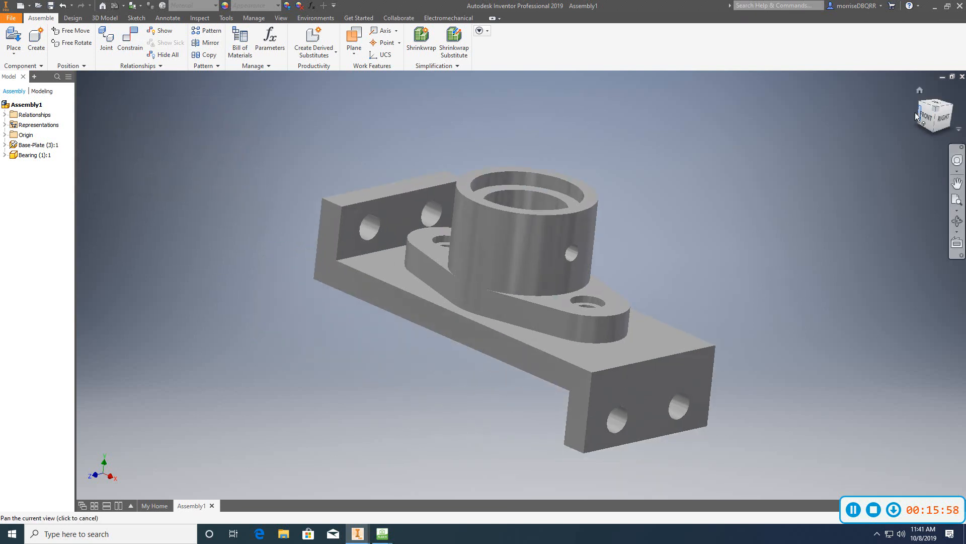
{"action": "left_click", "coordinate": [926, 119]}
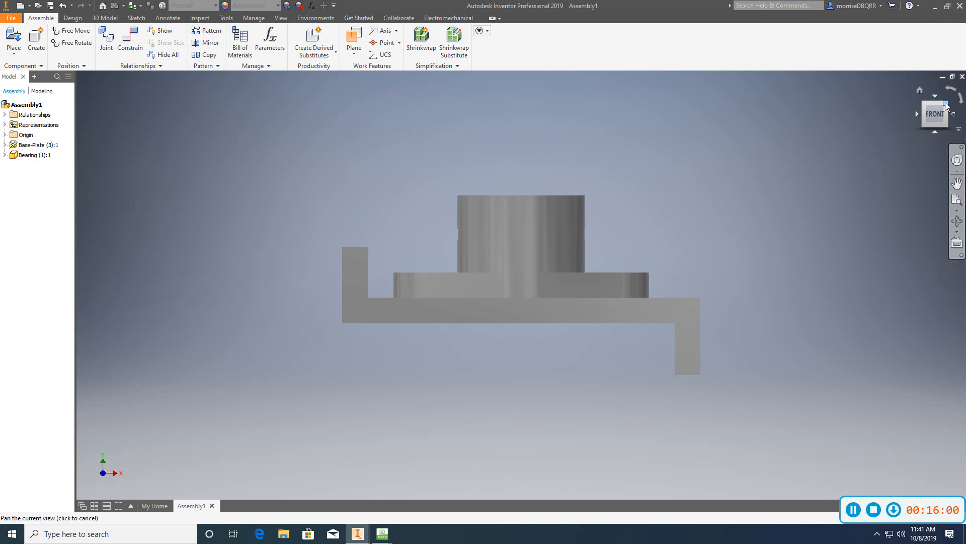
{"action": "left_click", "coordinate": [946, 106]}
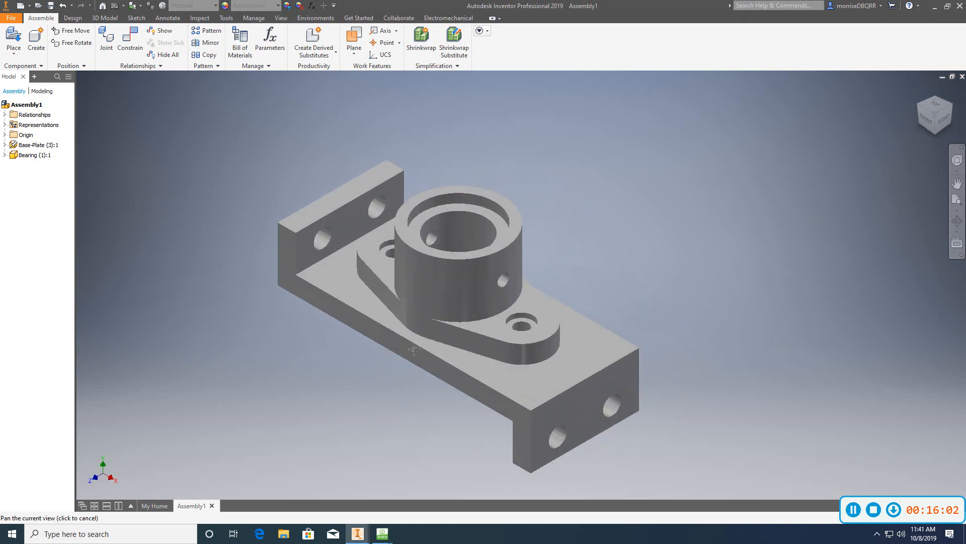
{"action": "left_click_drag", "start_coordinate": [381, 362], "coordinate": [342, 356]}
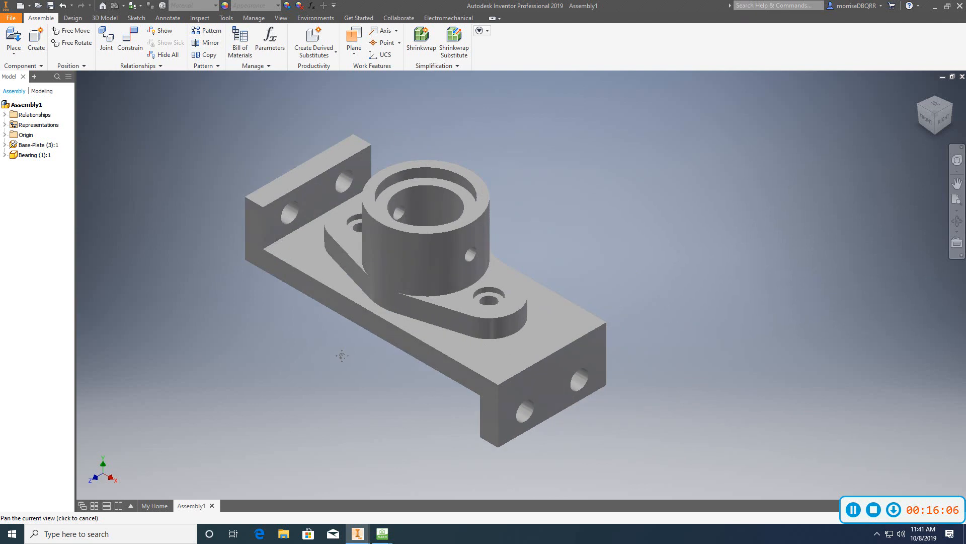
{"action": "key", "text": "Escape"}
{"action": "middle_click_drag", "start_coordinate": [637, 237], "coordinate": [602, 216]}
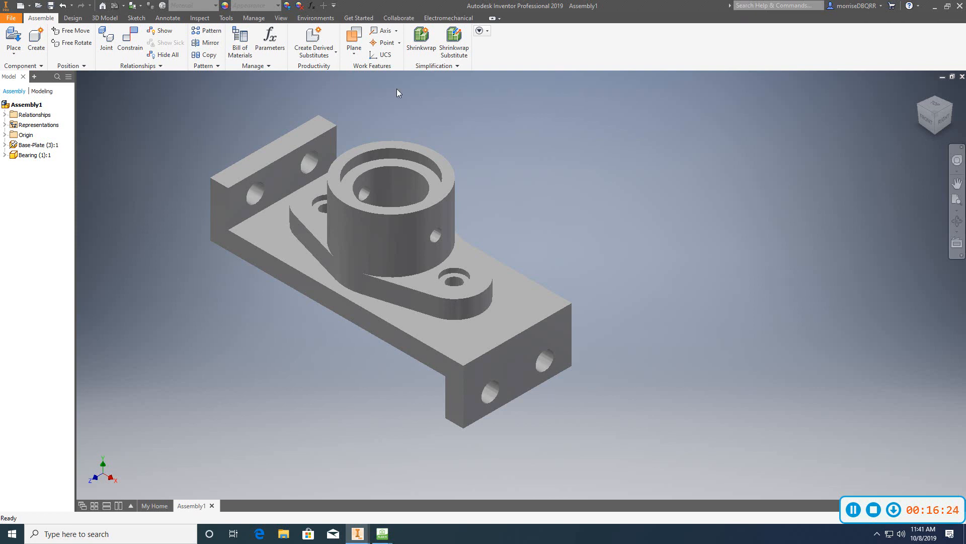
Step: Place one instance of the Collar (1) part from the Documents folder in the free space beside the bearing
{"action": "left_click", "coordinate": [20, 52]}
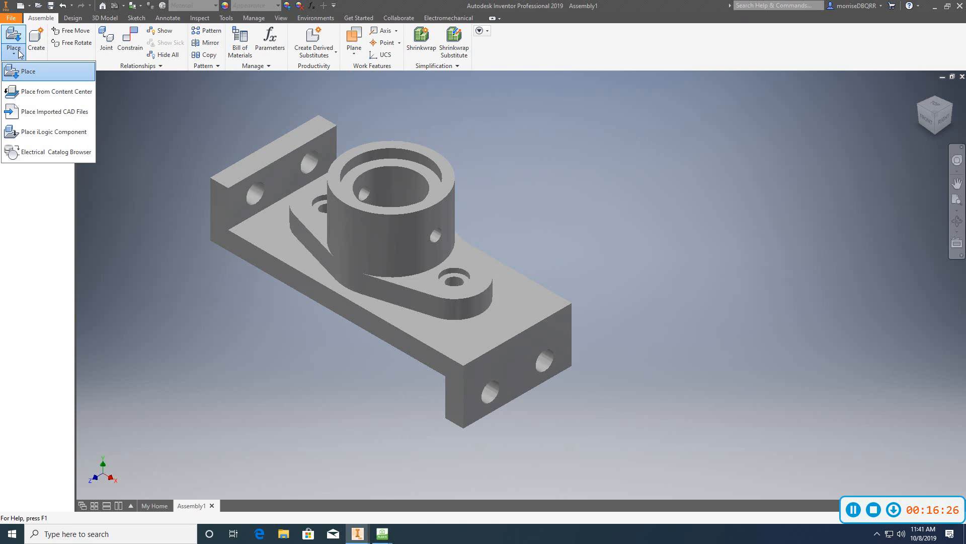
{"action": "left_click", "coordinate": [20, 74]}
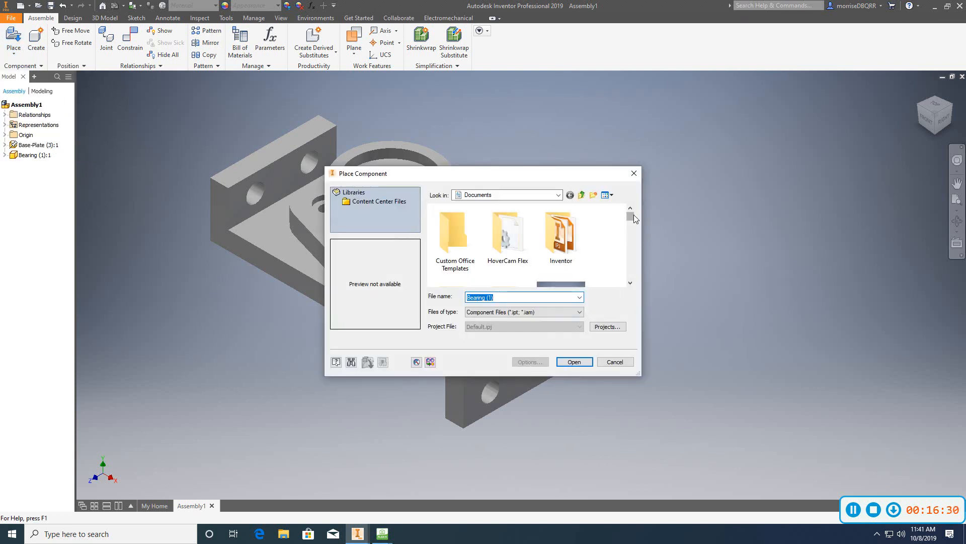
{"action": "left_click_drag", "start_coordinate": [632, 214], "coordinate": [637, 238]}
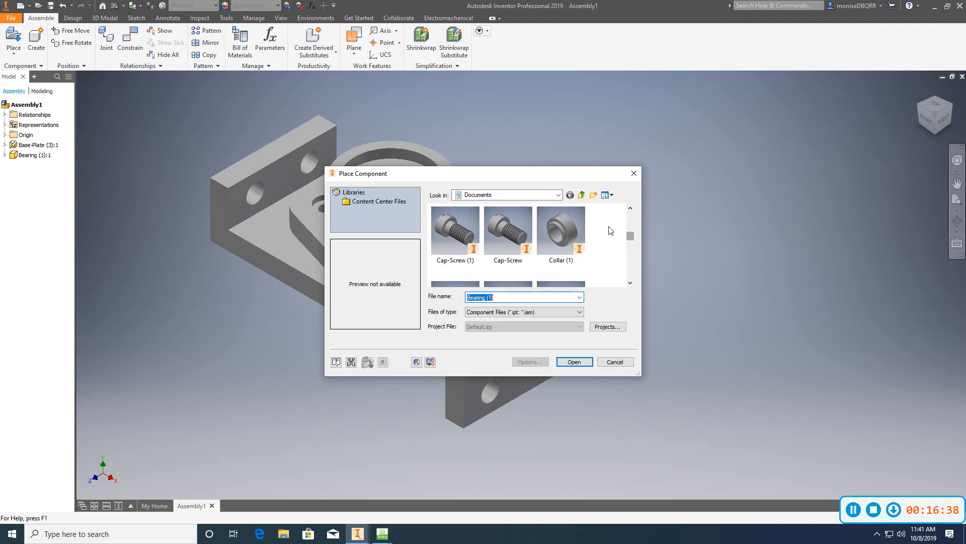
{"action": "left_click", "coordinate": [573, 233]}
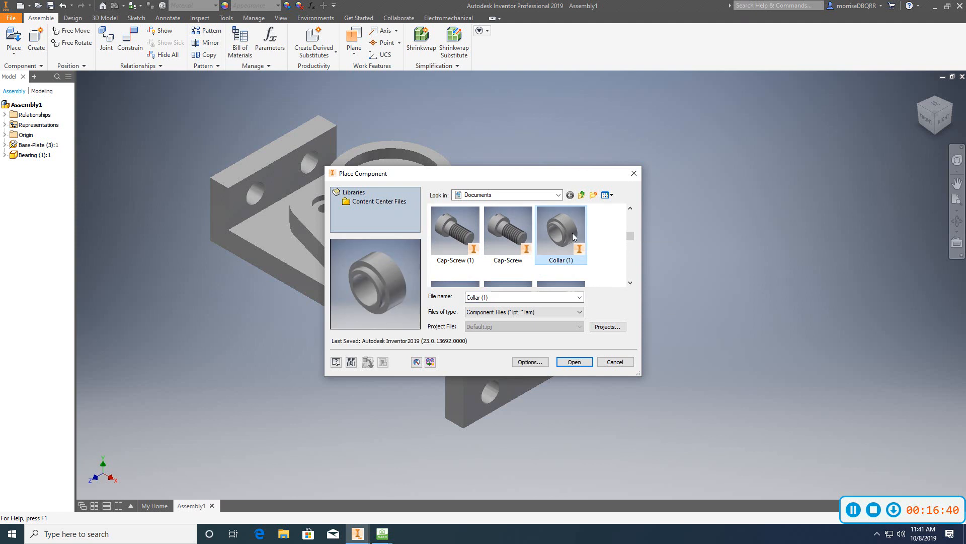
{"action": "left_click", "coordinate": [574, 362]}
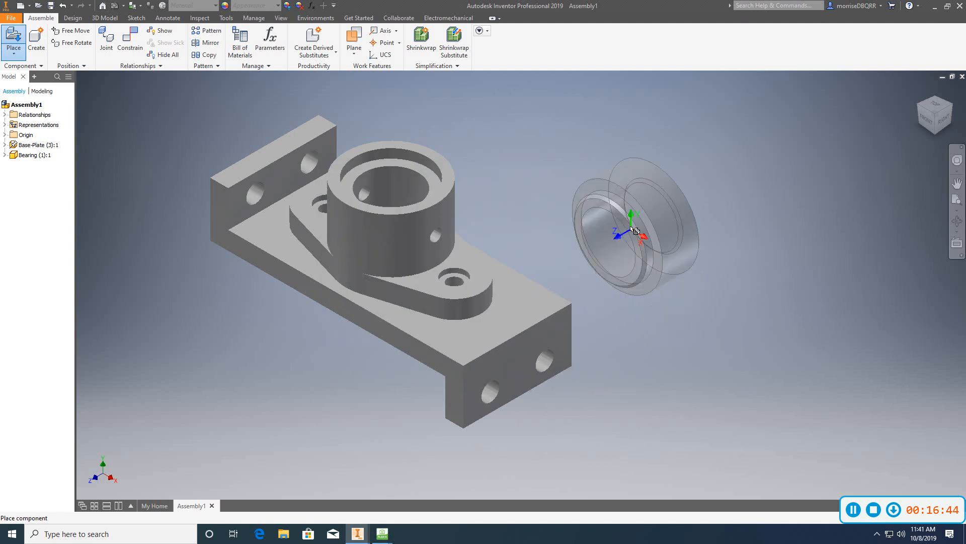
{"action": "left_click", "coordinate": [543, 161]}
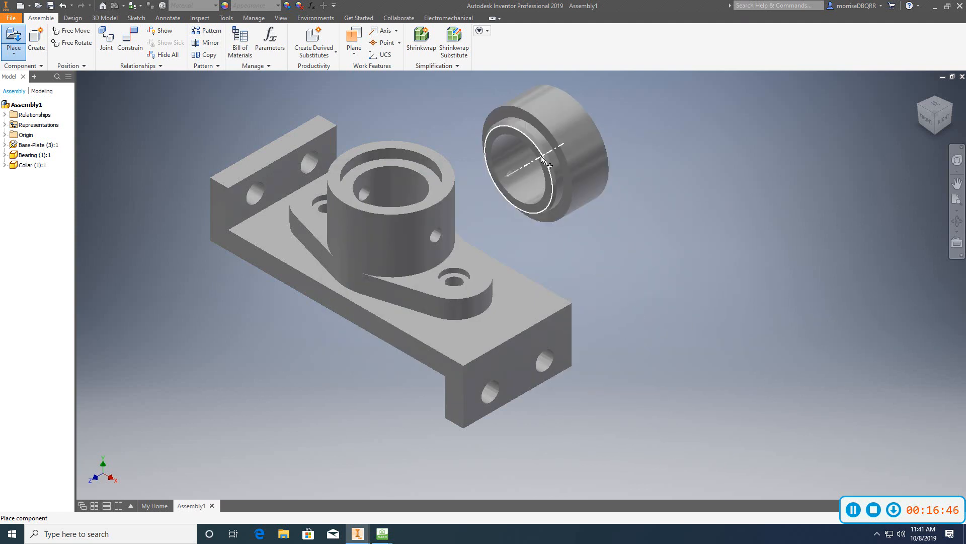
{"action": "right_click", "coordinate": [542, 159]}
{"action": "left_click", "coordinate": [584, 156]}
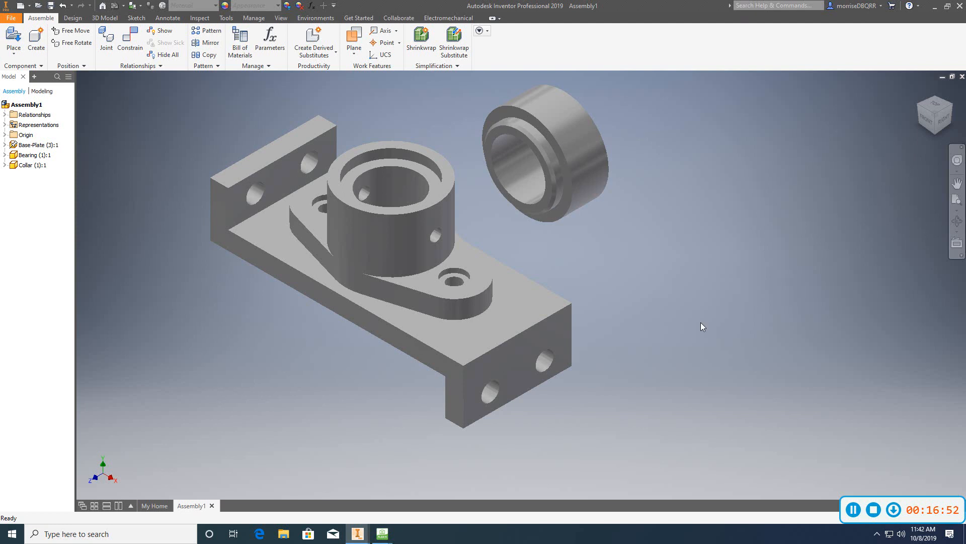
{"action": "left_click", "coordinate": [576, 215]}
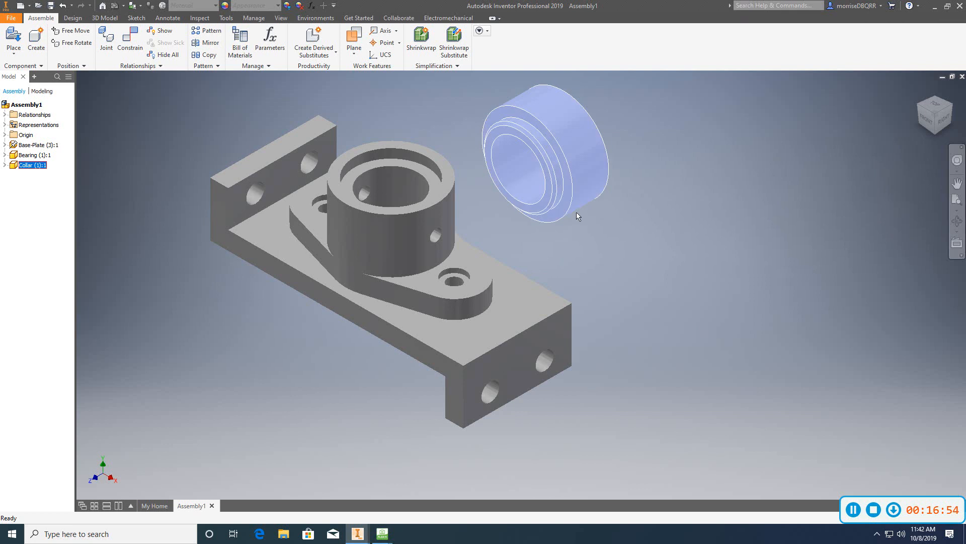
{"action": "left_click", "coordinate": [667, 260]}
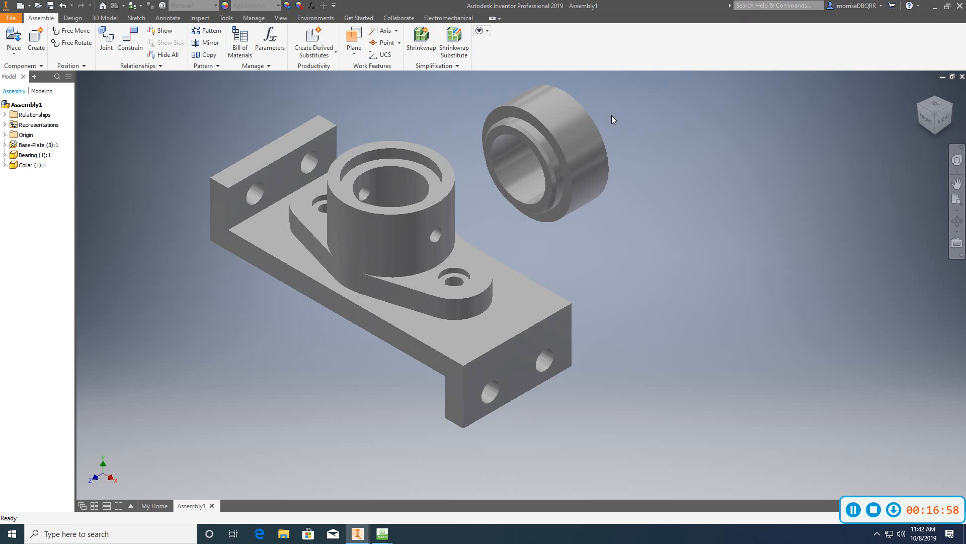
Step: Free-rotate the collar until its bore stands upright with the wide end up and the stepped end down
{"action": "right_click", "coordinate": [561, 134]}
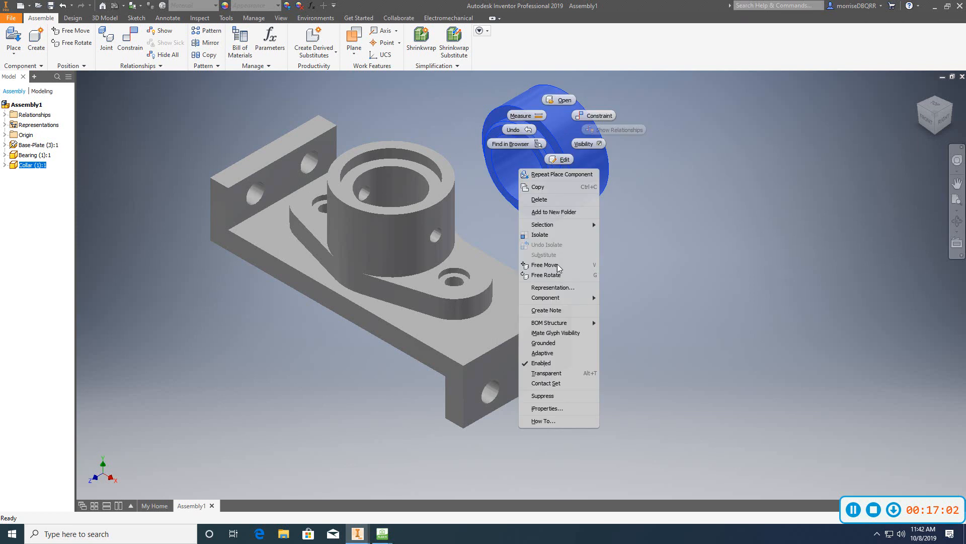
{"action": "left_click", "coordinate": [547, 276]}
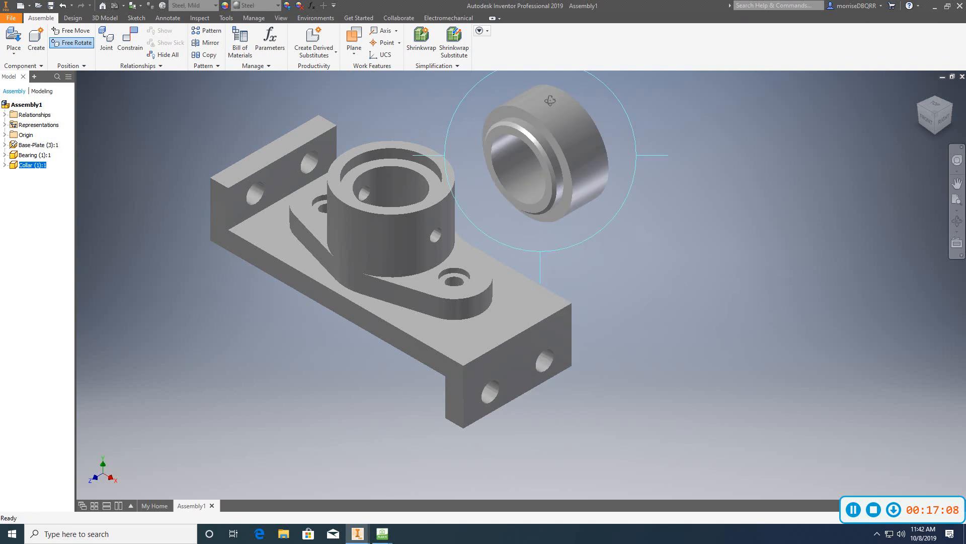
{"action": "left_click_drag", "start_coordinate": [550, 100], "coordinate": [473, 151]}
{"action": "left_click_drag", "start_coordinate": [585, 162], "coordinate": [501, 129]}
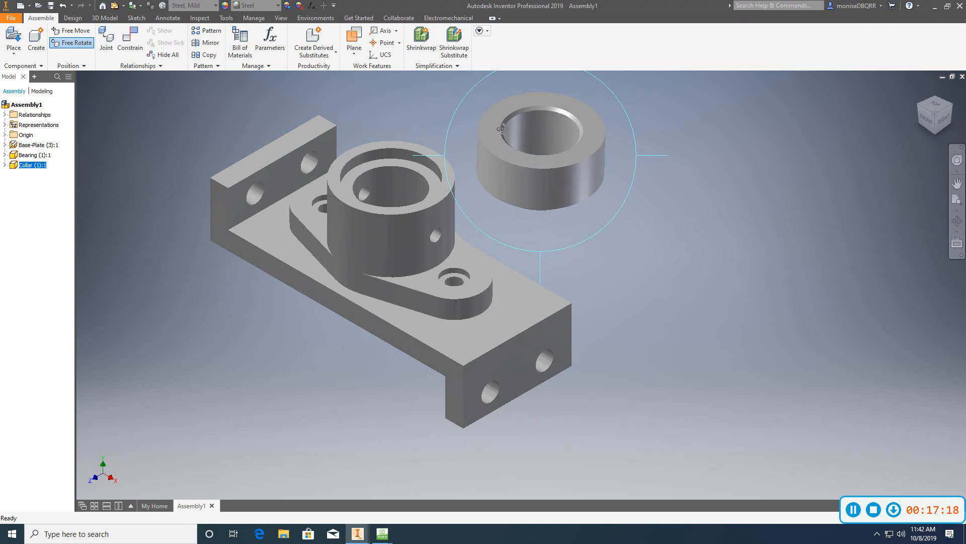
{"action": "right_click", "coordinate": [678, 95]}
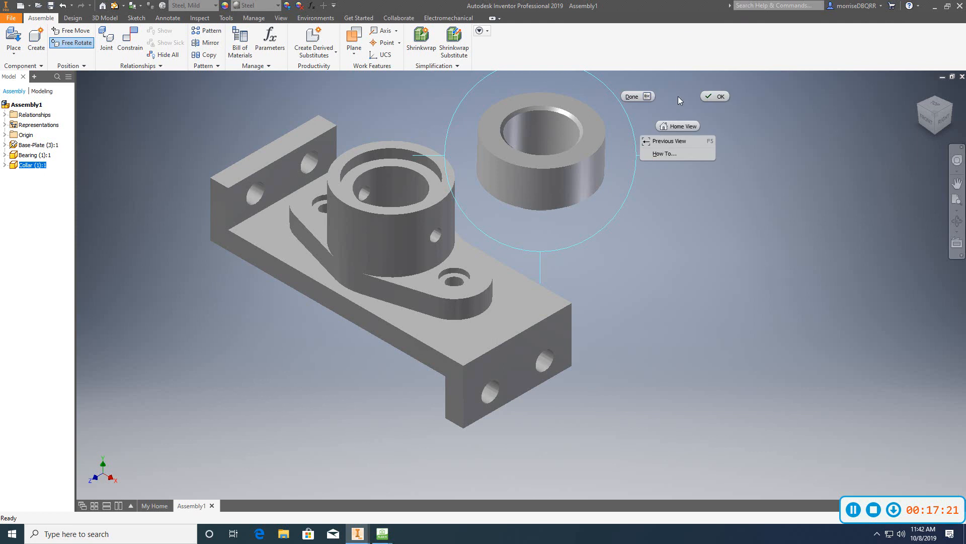
{"action": "left_click", "coordinate": [719, 101]}
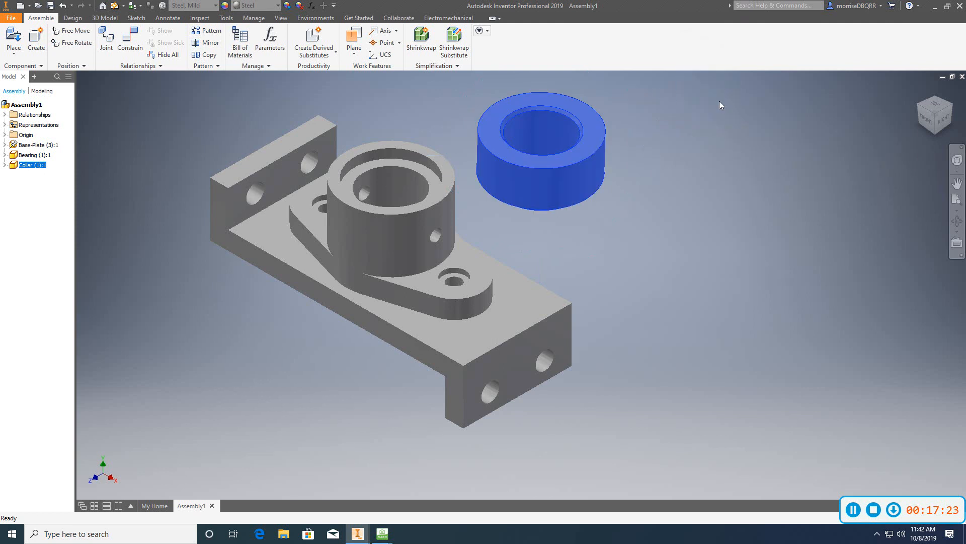
{"action": "left_click", "coordinate": [682, 135]}
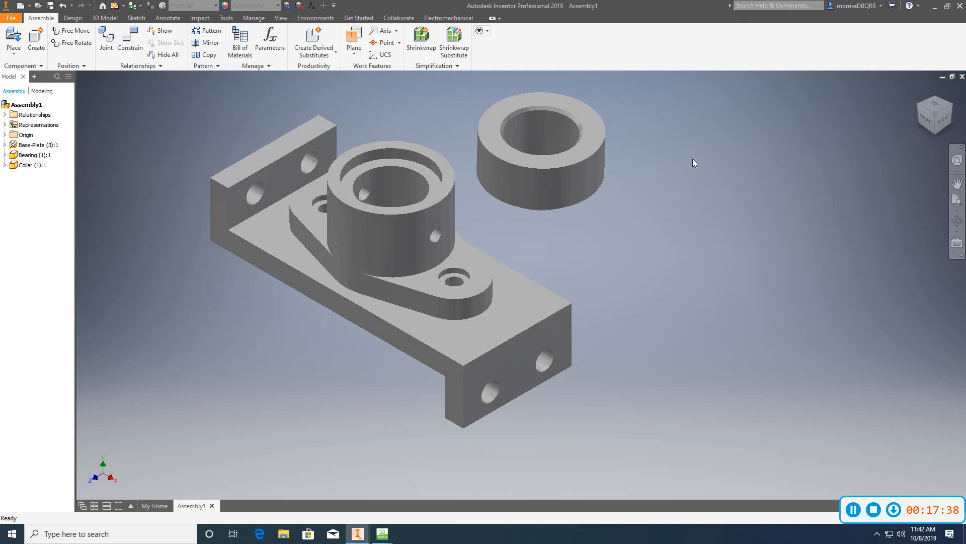
Step: Mate the collar's bore axis to the bearing's bore axis with a 0 mm offset
{"action": "middle_click_drag", "start_coordinate": [658, 190], "coordinate": [683, 208]}
{"action": "scroll", "coordinate": [669, 232], "scroll_direction": "down", "scroll_amount": 1}
{"action": "scroll", "coordinate": [663, 216], "scroll_direction": "up", "scroll_amount": 1}
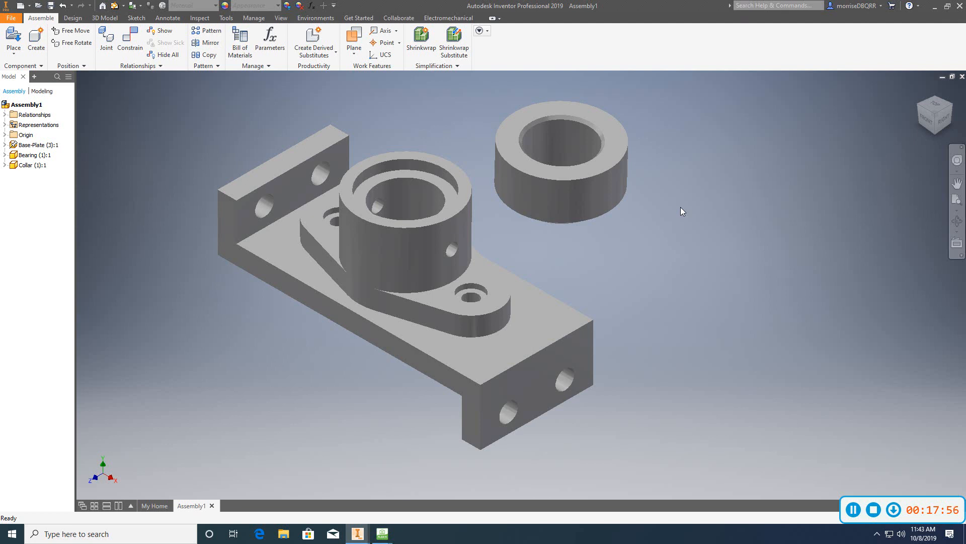
{"action": "left_click", "coordinate": [130, 44]}
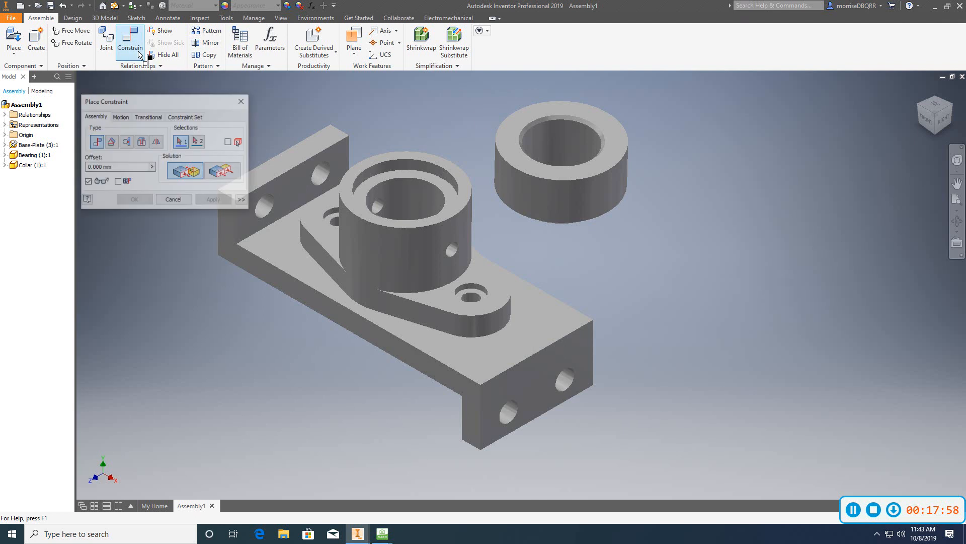
{"action": "left_click", "coordinate": [562, 141]}
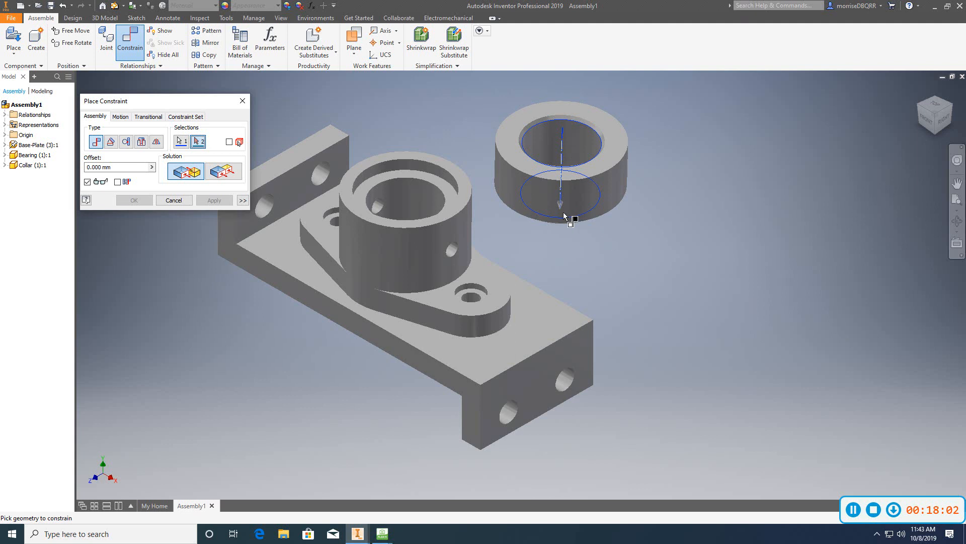
{"action": "left_click", "coordinate": [413, 194]}
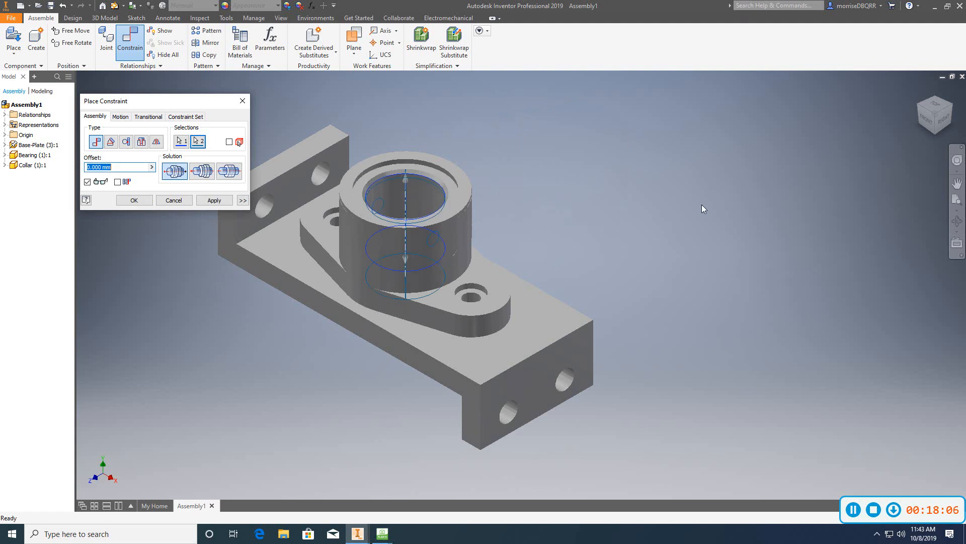
{"action": "left_click", "coordinate": [133, 200]}
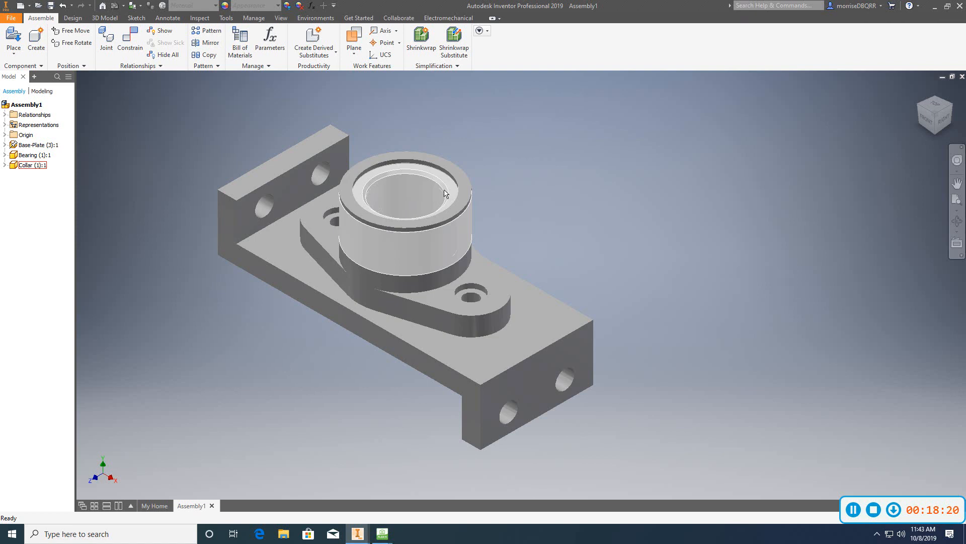
Step: Move the collar up along the shared axis until it sits clear above the bearing, and deselect it
{"action": "left_click_drag", "start_coordinate": [445, 192], "coordinate": [456, 59]}
{"action": "middle_click_drag", "start_coordinate": [514, 150], "coordinate": [516, 227]}
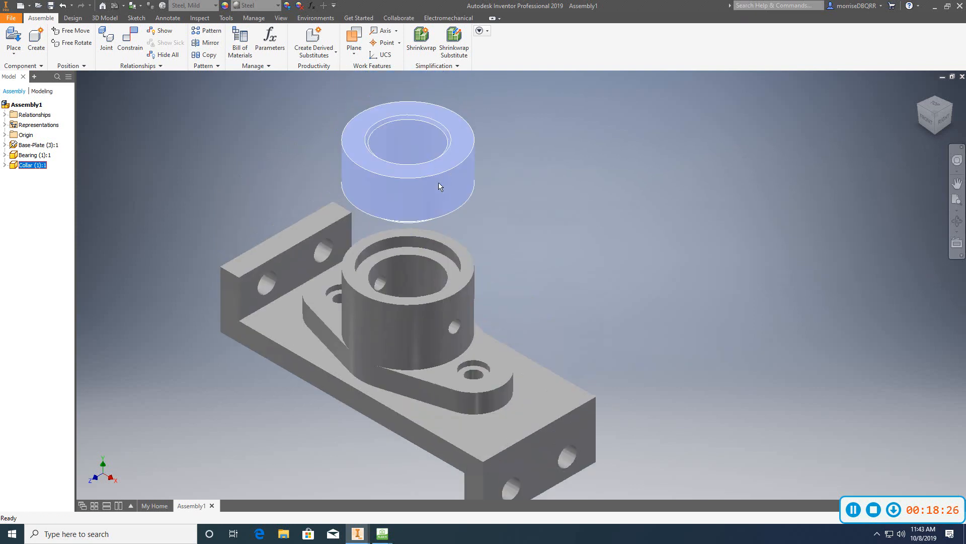
{"action": "left_click_drag", "start_coordinate": [439, 183], "coordinate": [443, 152]}
{"action": "left_click", "coordinate": [569, 140]}
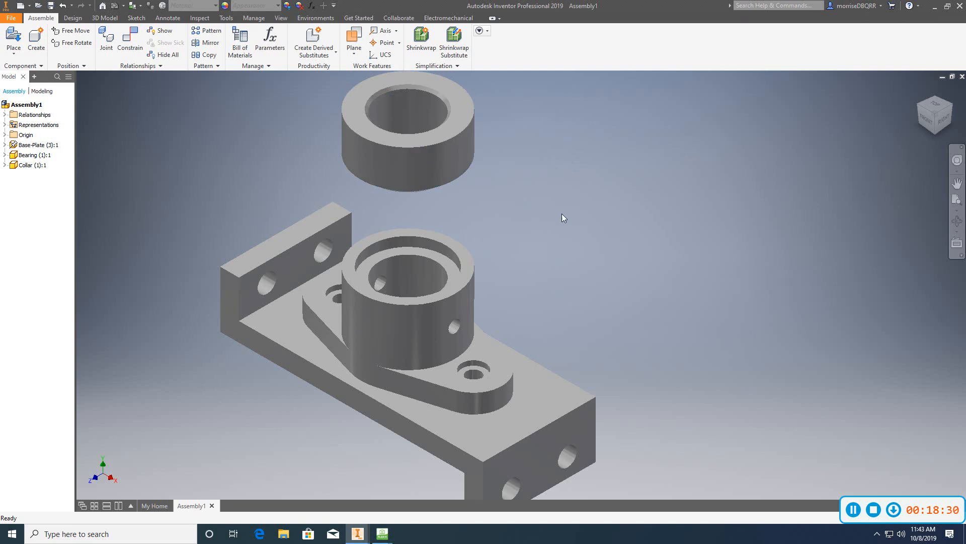
Step: Examine the raised collar from above and from below, focusing on the stepped end and its flat lower face
{"action": "scroll", "coordinate": [565, 215], "scroll_direction": "up", "scroll_amount": 3}
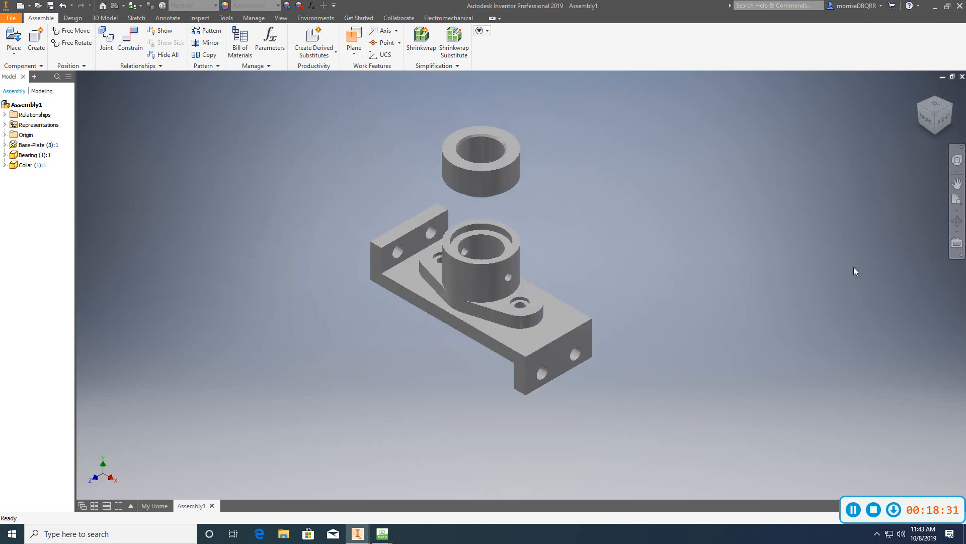
{"action": "left_click", "coordinate": [956, 221]}
{"action": "left_click_drag", "start_coordinate": [569, 294], "coordinate": [546, 229]}
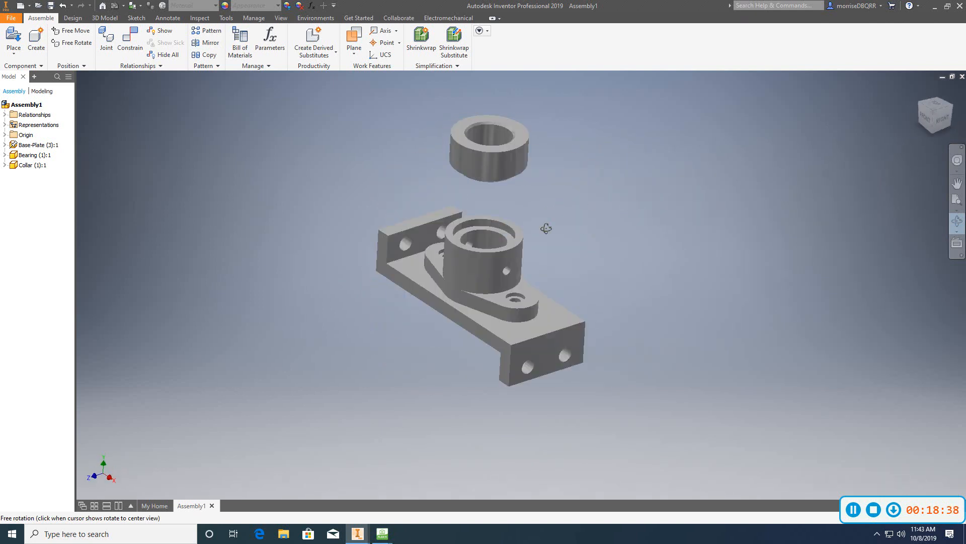
{"action": "left_click", "coordinate": [957, 220]}
{"action": "scroll", "coordinate": [578, 219], "scroll_direction": "up", "scroll_amount": 4}
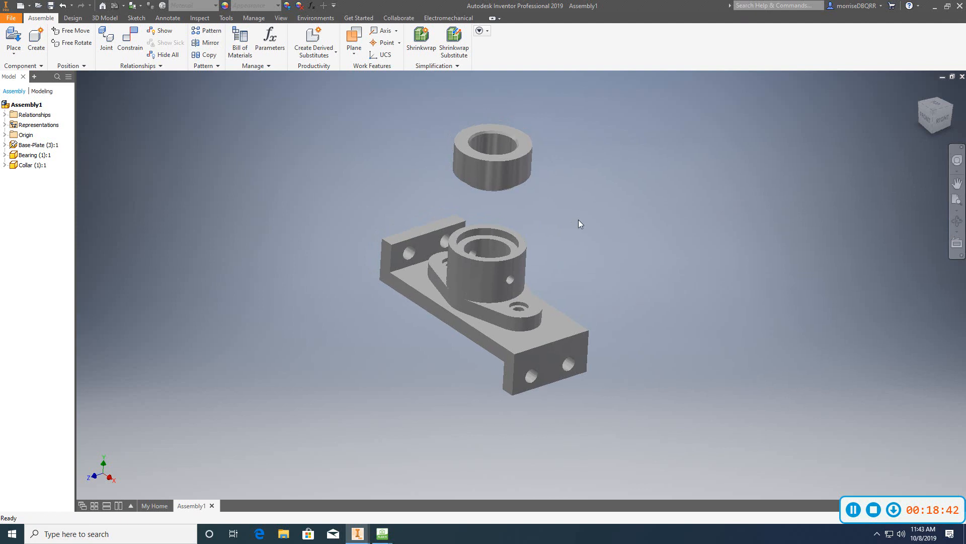
{"action": "scroll", "coordinate": [459, 180], "scroll_direction": "down", "scroll_amount": 3}
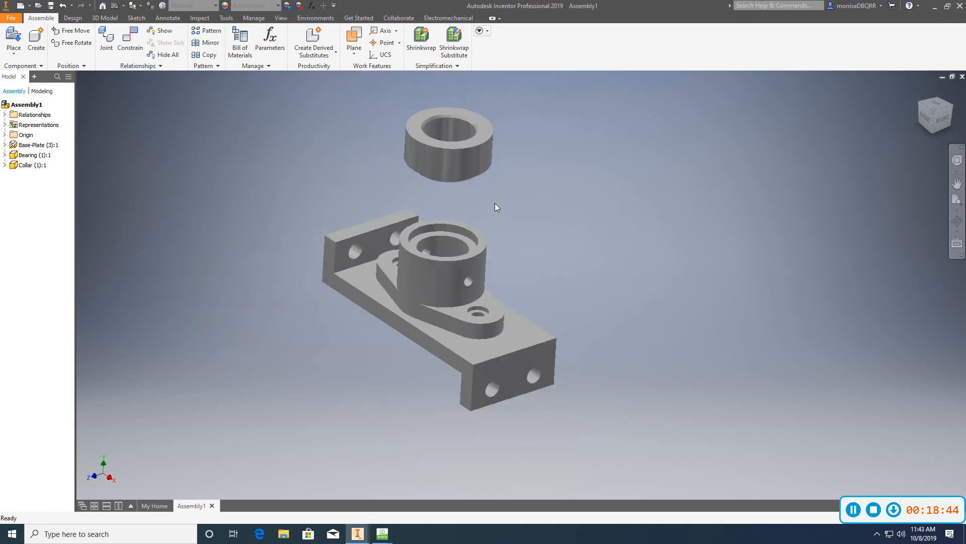
{"action": "left_click", "coordinate": [956, 221]}
{"action": "left_click_drag", "start_coordinate": [532, 234], "coordinate": [432, 176]}
{"action": "scroll", "coordinate": [433, 175], "scroll_direction": "up", "scroll_amount": 5}
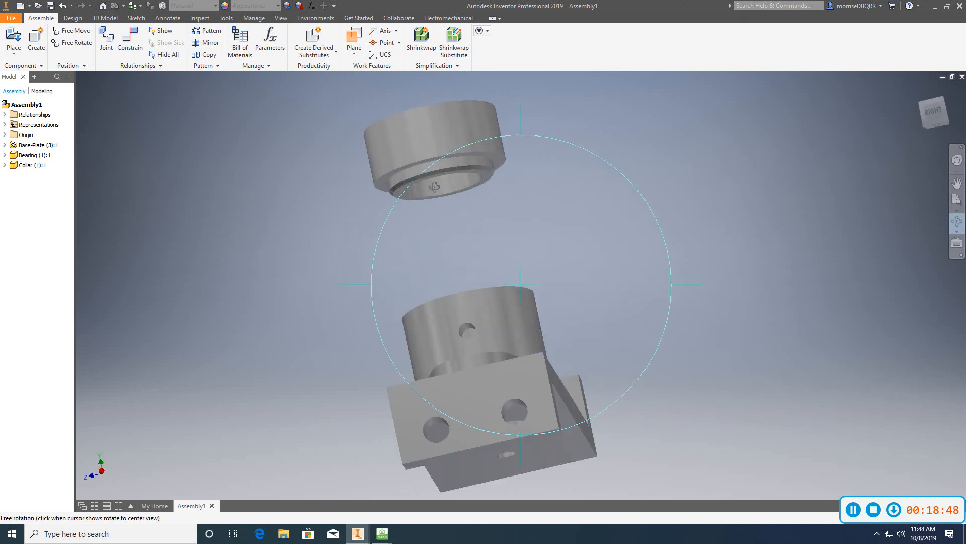
{"action": "scroll", "coordinate": [415, 204], "scroll_direction": "up", "scroll_amount": 3}
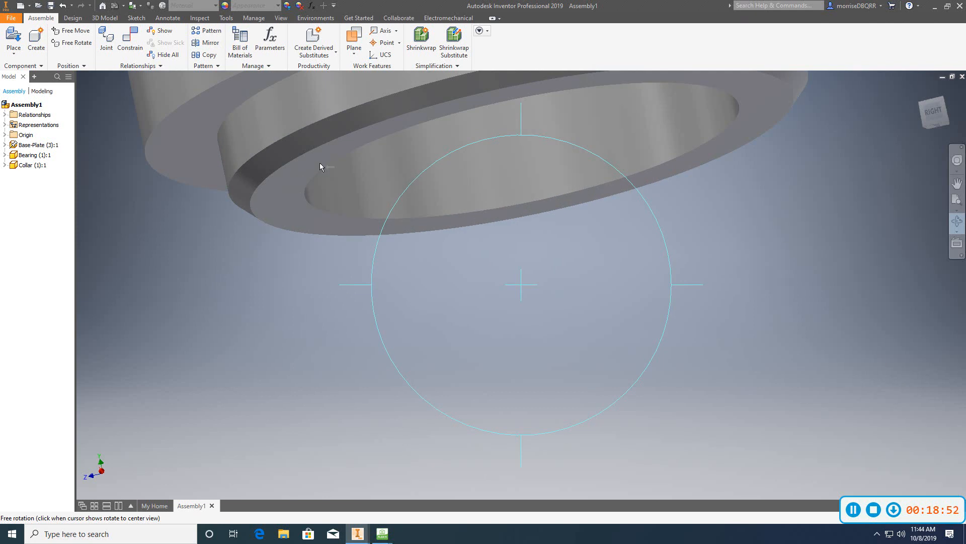
{"action": "scroll", "coordinate": [306, 183], "scroll_direction": "down", "scroll_amount": 6}
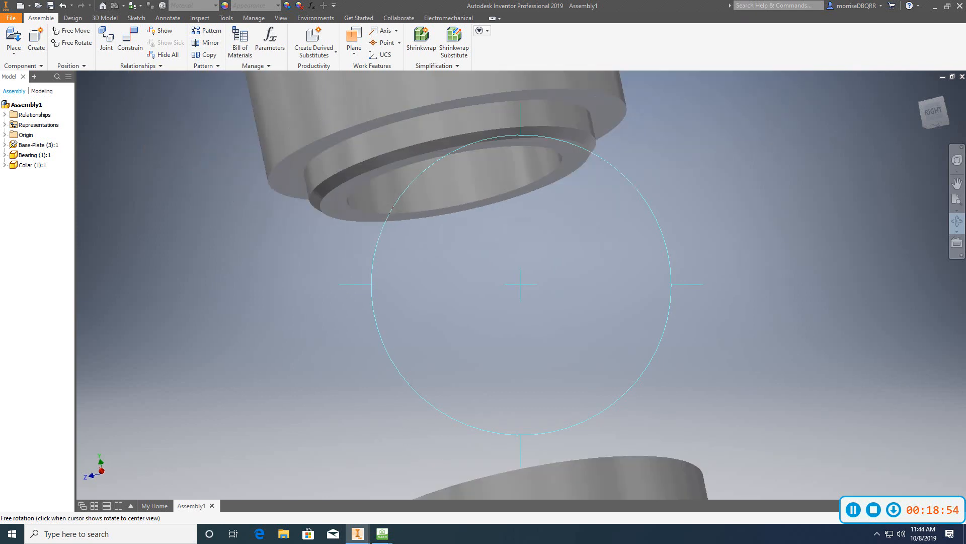
Step: Compare the recess inside the bearing's upper end with the collar's stepped end, and return to a view of the whole assembly
{"action": "middle_click_drag", "start_coordinate": [450, 253], "coordinate": [470, 302], "text": "shift"}
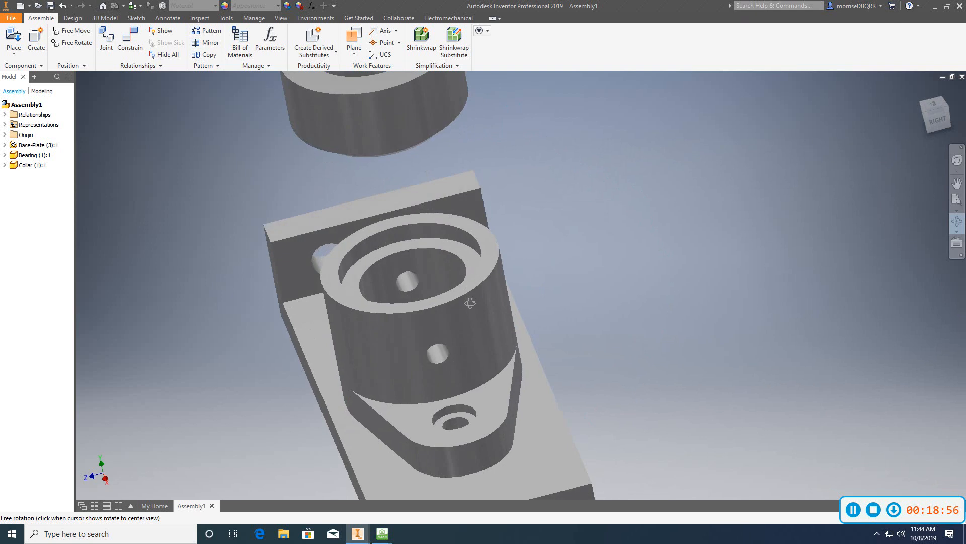
{"action": "scroll", "coordinate": [449, 250], "scroll_direction": "up", "scroll_amount": 2}
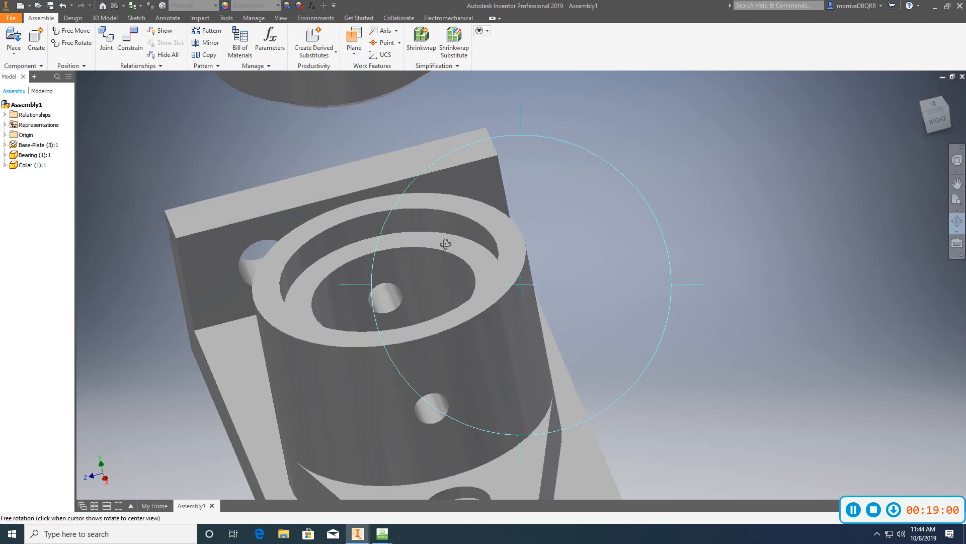
{"action": "left_click_drag", "start_coordinate": [446, 244], "coordinate": [528, 212]}
{"action": "scroll", "coordinate": [463, 220], "scroll_direction": "down", "scroll_amount": 3}
{"action": "scroll", "coordinate": [527, 211], "scroll_direction": "down", "scroll_amount": 5}
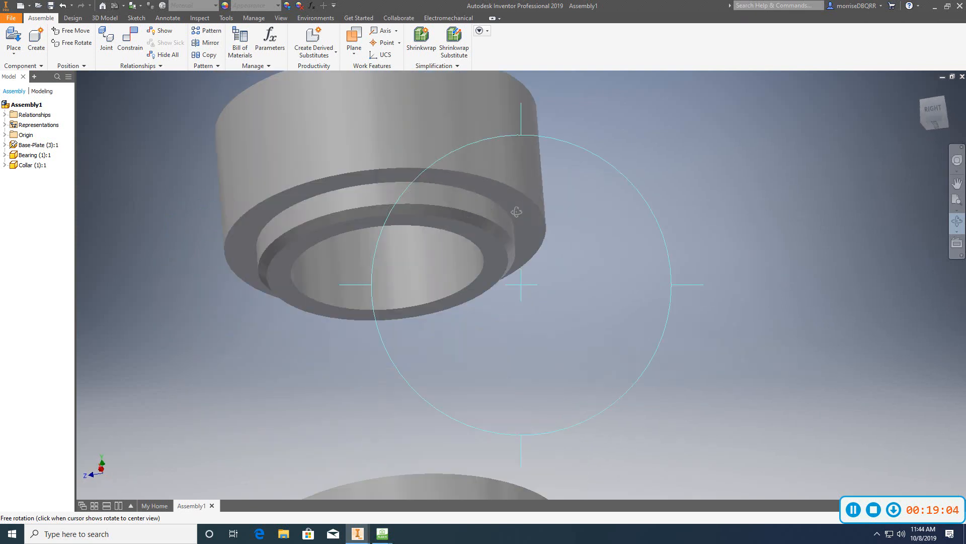
{"action": "left_click_drag", "start_coordinate": [506, 252], "coordinate": [417, 228]}
{"action": "left_click_drag", "start_coordinate": [379, 182], "coordinate": [478, 153]}
{"action": "mouse_move", "coordinate": [477, 207]}
{"action": "left_mouse_down"}
{"action": "mouse_move", "coordinate": [414, 135]}
{"action": "mouse_move", "coordinate": [475, 280]}
{"action": "mouse_move", "coordinate": [393, 289]}
{"action": "mouse_move", "coordinate": [484, 217]}
{"action": "left_mouse_up"}
{"action": "left_click", "coordinate": [646, 144]}
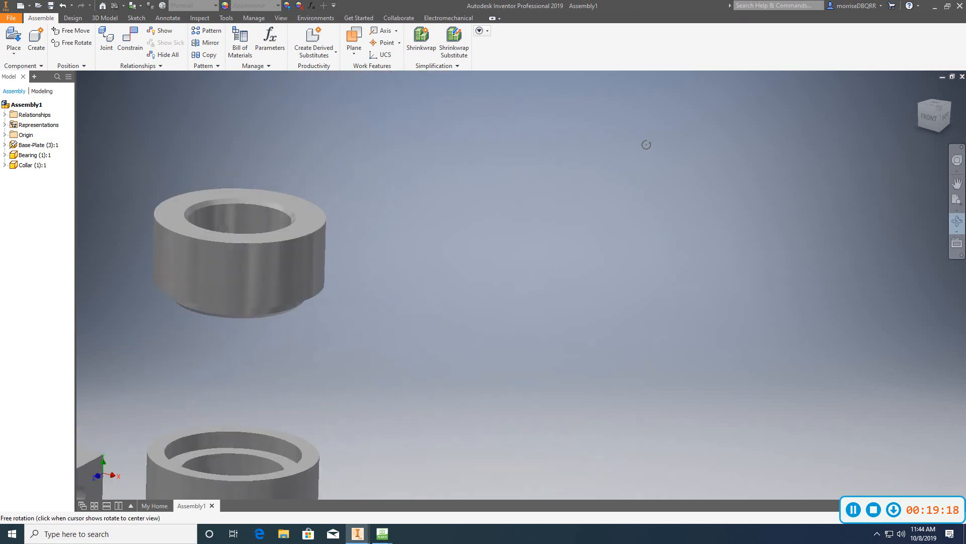
{"action": "right_click", "coordinate": [514, 261]}
{"action": "left_click", "coordinate": [551, 258]}
{"action": "scroll", "coordinate": [552, 258], "scroll_direction": "up", "scroll_amount": 4}
{"action": "middle_click_drag", "start_coordinate": [553, 258], "coordinate": [553, 192]}
{"action": "scroll", "coordinate": [579, 183], "scroll_direction": "down", "scroll_amount": 1}
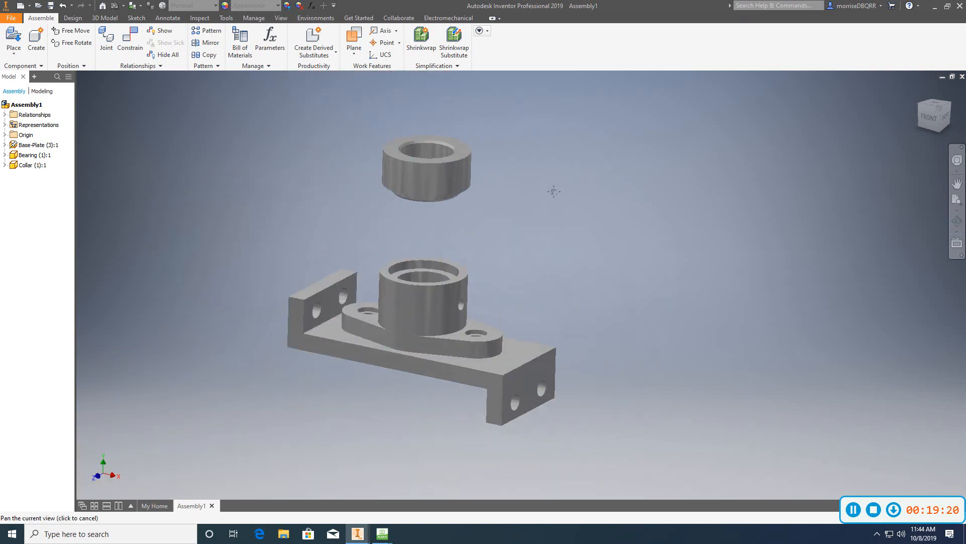
Step: Start a Mate constraint and pick the flat lower face of the collar's stepped end as the first selection
{"action": "left_click", "coordinate": [125, 55]}
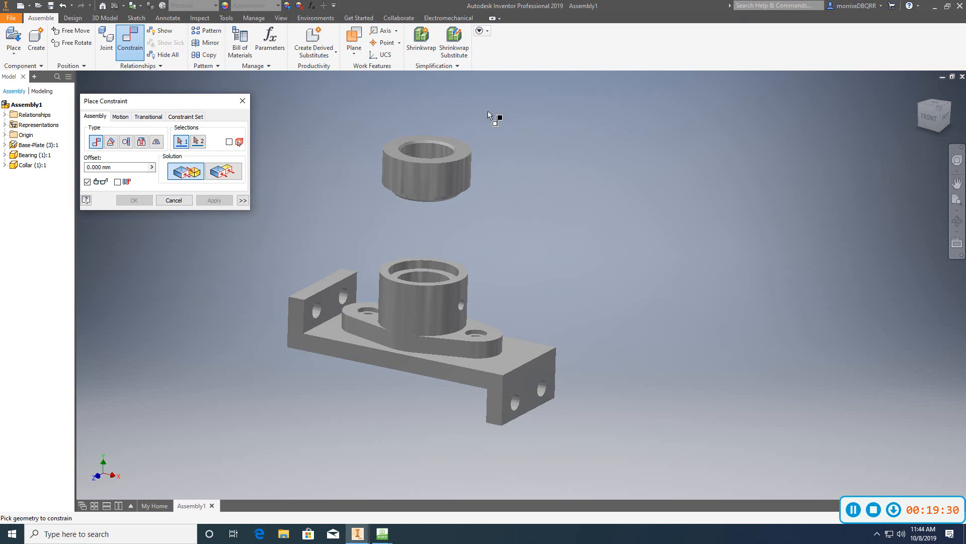
{"action": "left_click", "coordinate": [957, 222]}
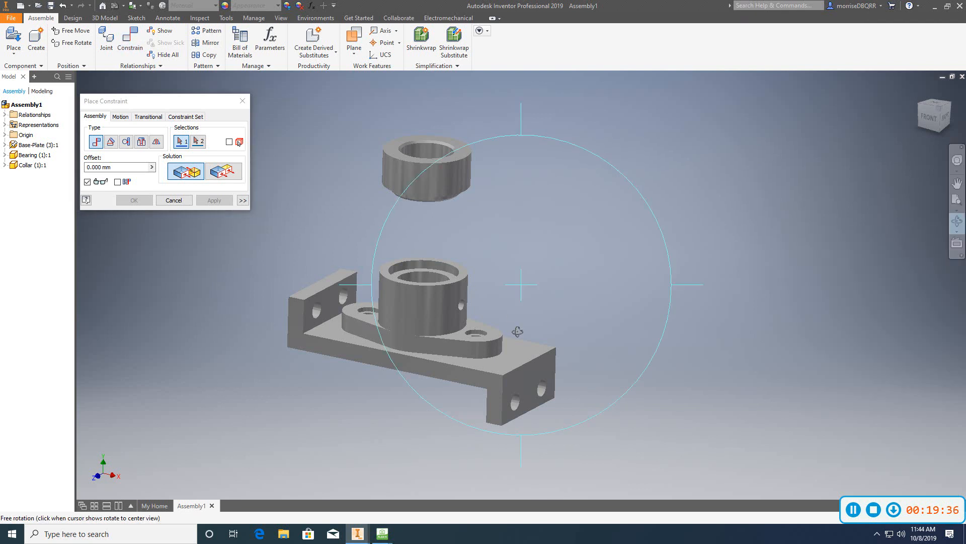
{"action": "left_click_drag", "start_coordinate": [517, 331], "coordinate": [526, 164]}
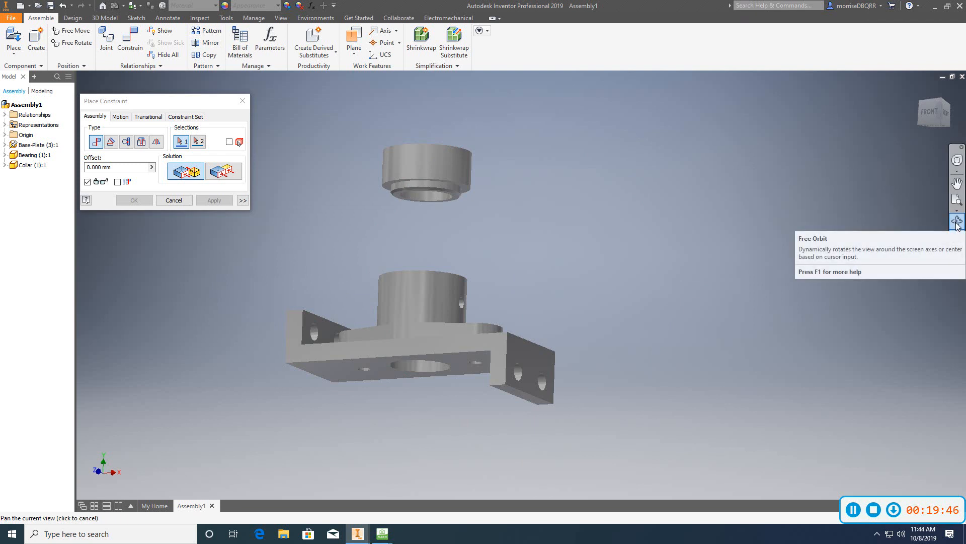
{"action": "key", "text": "Escape"}
{"action": "scroll", "coordinate": [445, 198], "scroll_direction": "up", "scroll_amount": 5}
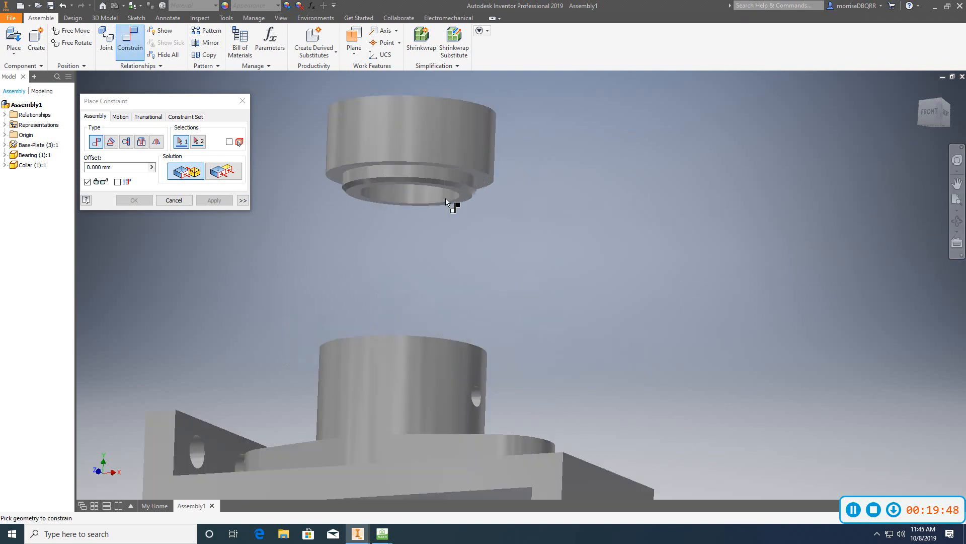
{"action": "scroll", "coordinate": [445, 182], "scroll_direction": "up", "scroll_amount": 5}
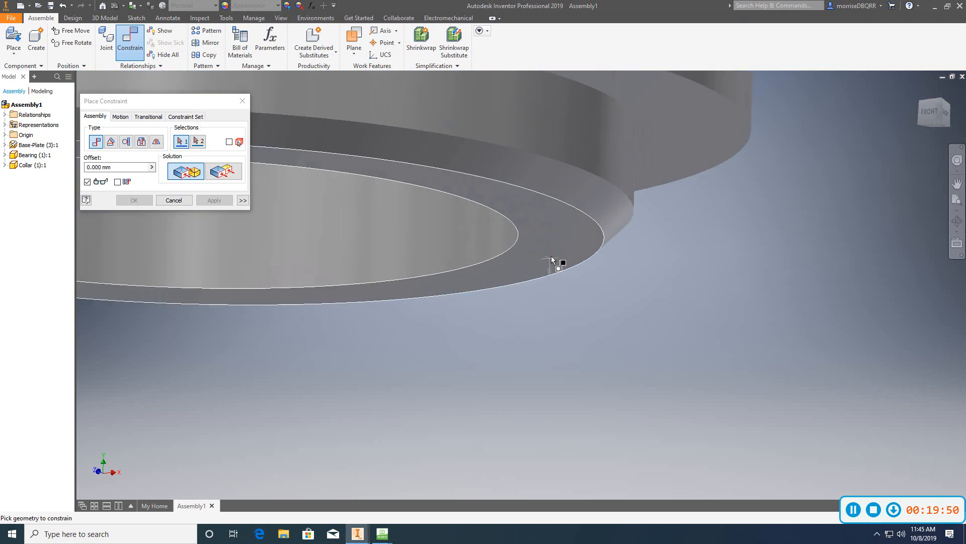
{"action": "left_click", "coordinate": [564, 236]}
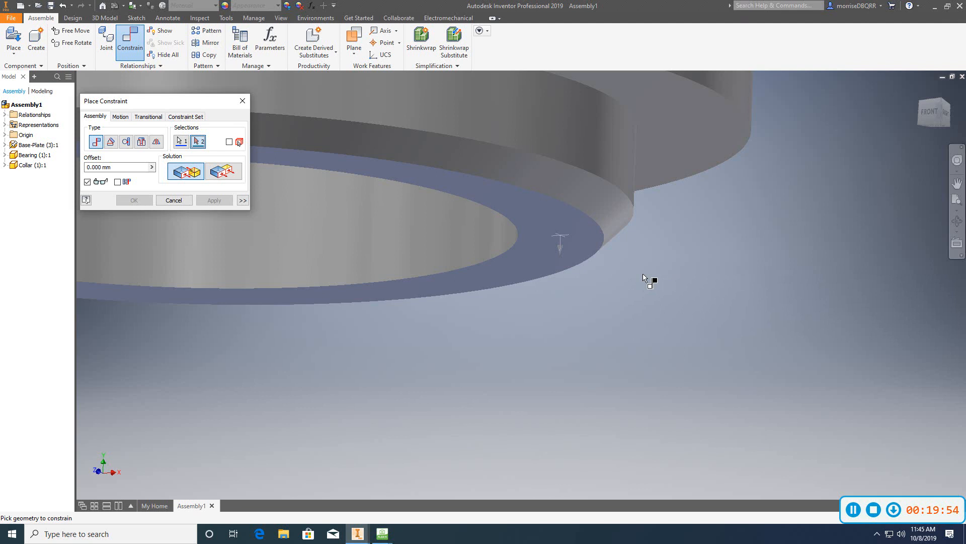
Step: Mate the collar's lower face to the annular ledge inside the bearing's recess with a 0 mm offset, and finish constraining
{"action": "scroll", "coordinate": [642, 273], "scroll_direction": "down", "scroll_amount": 10}
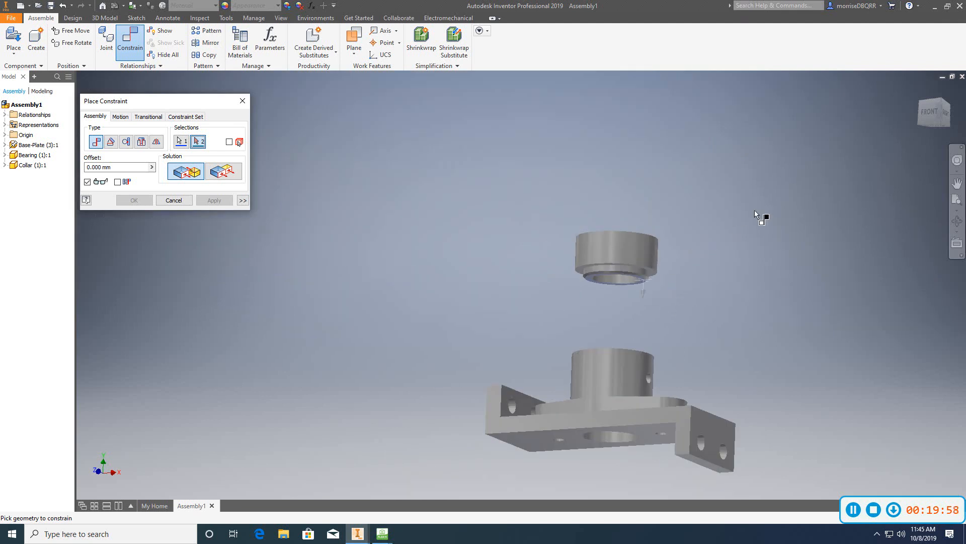
{"action": "left_click", "coordinate": [957, 222]}
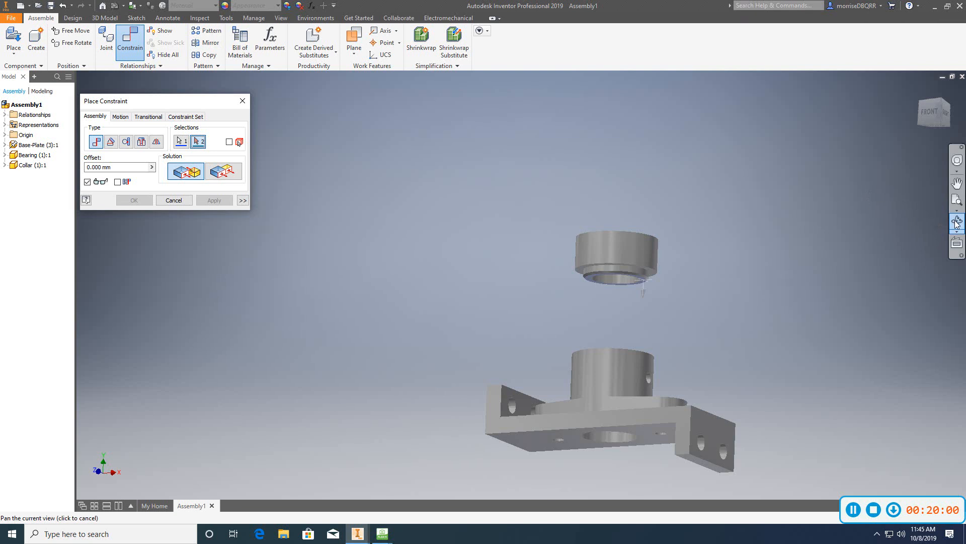
{"action": "left_click", "coordinate": [957, 221]}
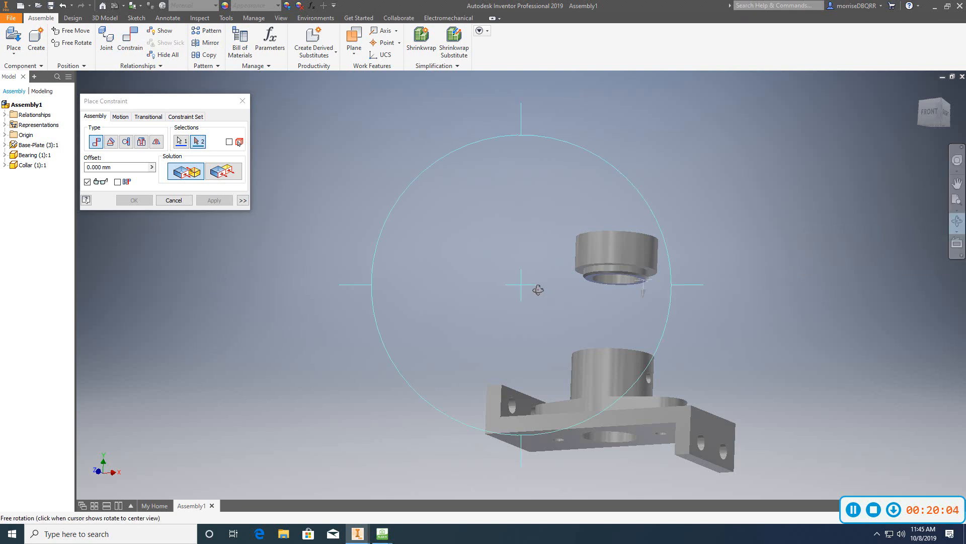
{"action": "left_click_drag", "start_coordinate": [544, 276], "coordinate": [516, 452]}
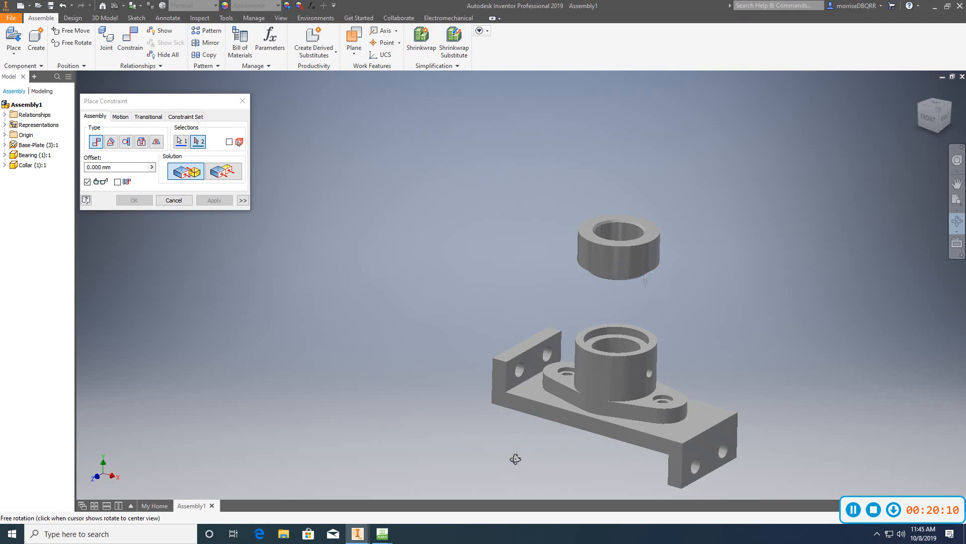
{"action": "scroll", "coordinate": [601, 344], "scroll_direction": "up", "scroll_amount": 4}
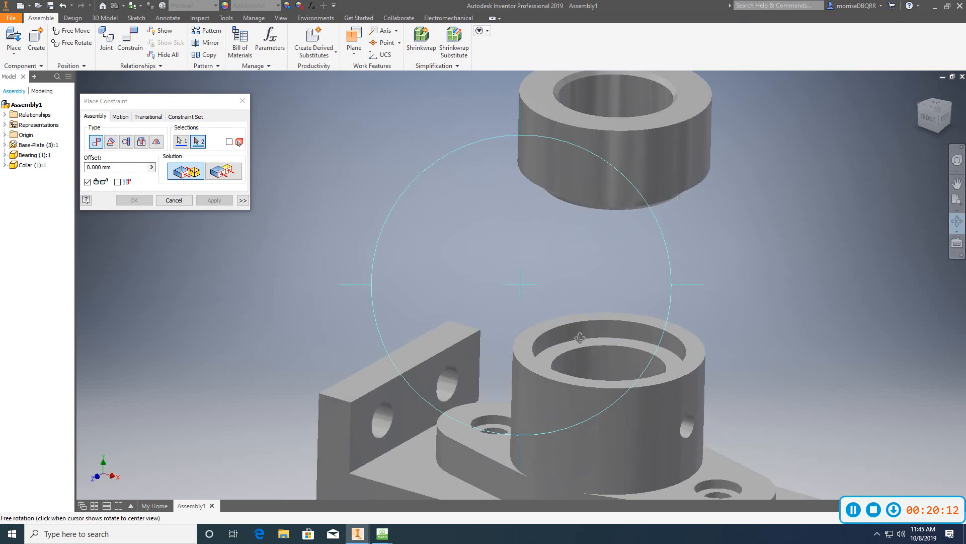
{"action": "scroll", "coordinate": [604, 342], "scroll_direction": "up", "scroll_amount": 3}
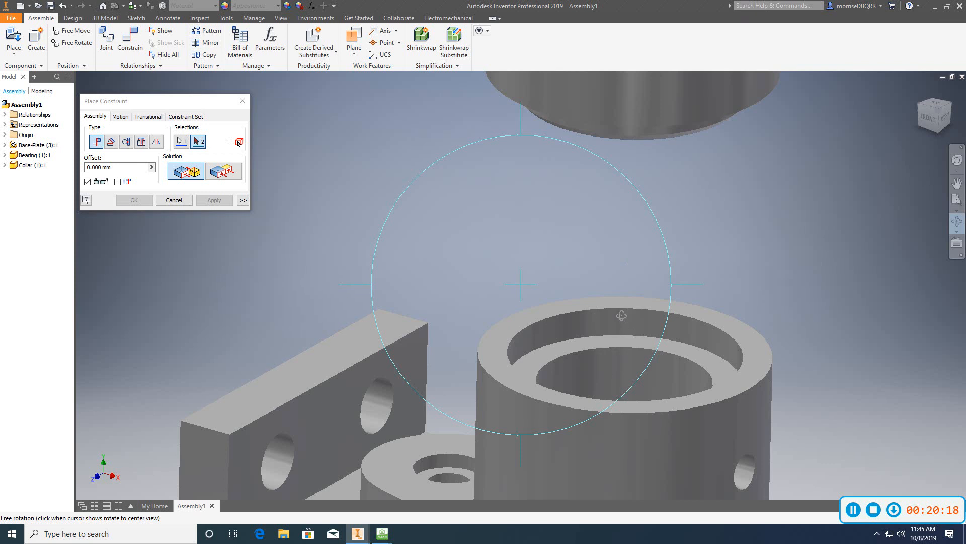
{"action": "left_click_drag", "start_coordinate": [622, 315], "coordinate": [622, 302]}
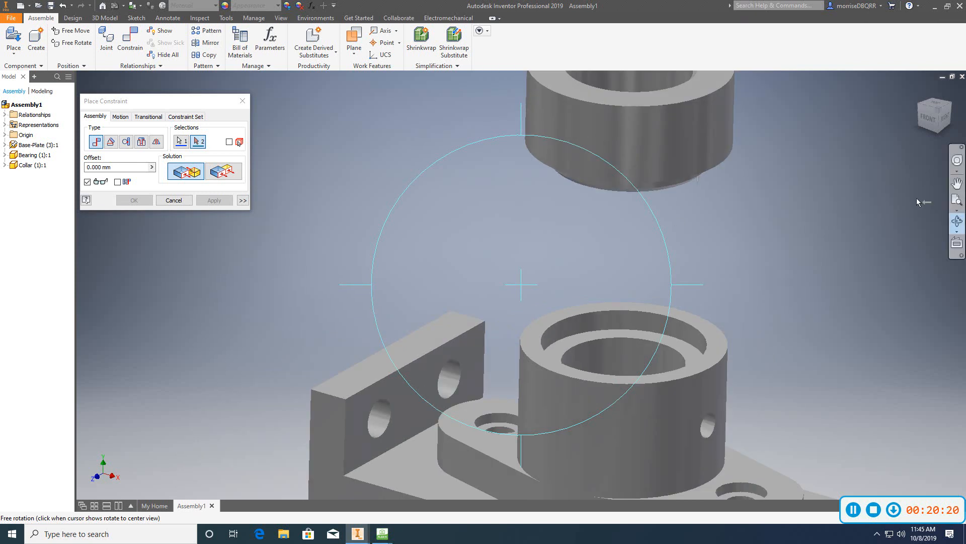
{"action": "left_click", "coordinate": [956, 222]}
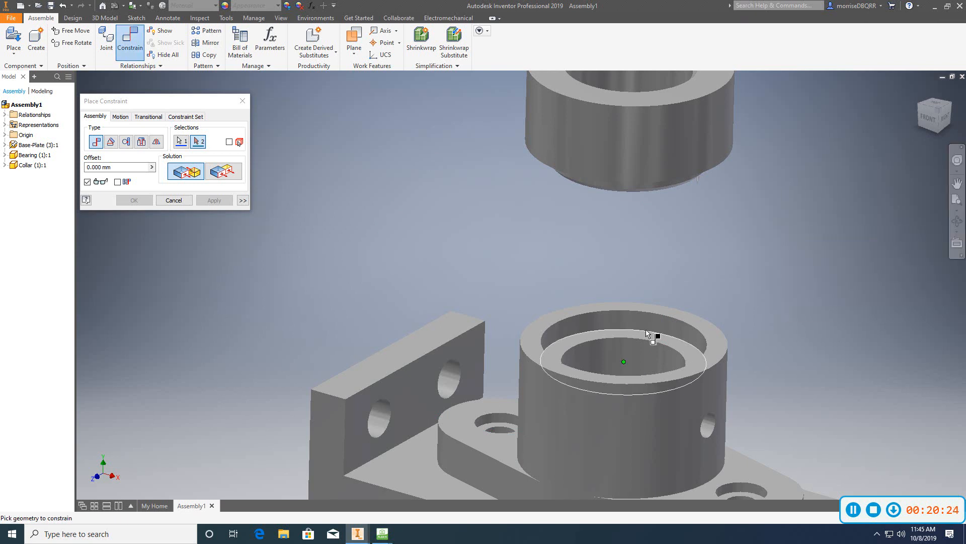
{"action": "scroll", "coordinate": [656, 336], "scroll_direction": "down", "scroll_amount": 3}
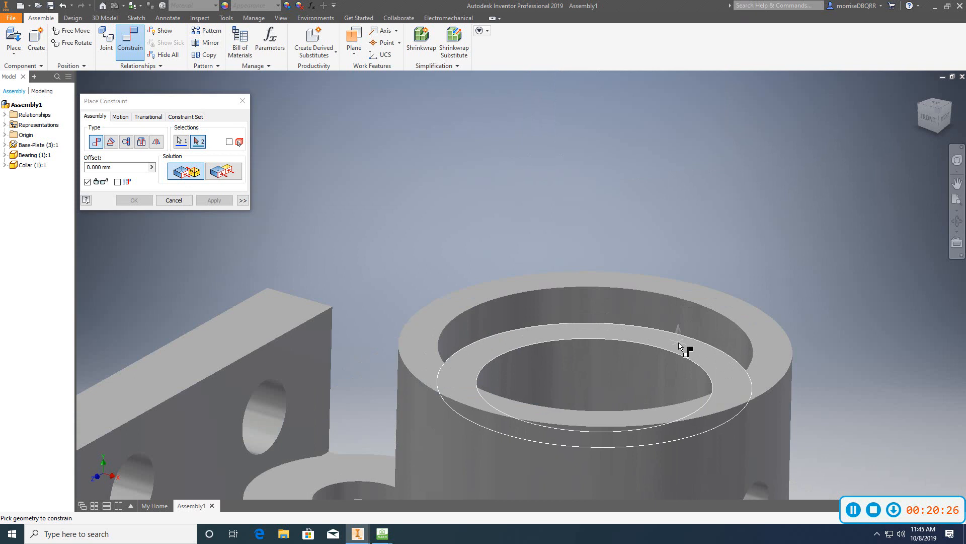
{"action": "left_click", "coordinate": [679, 346]}
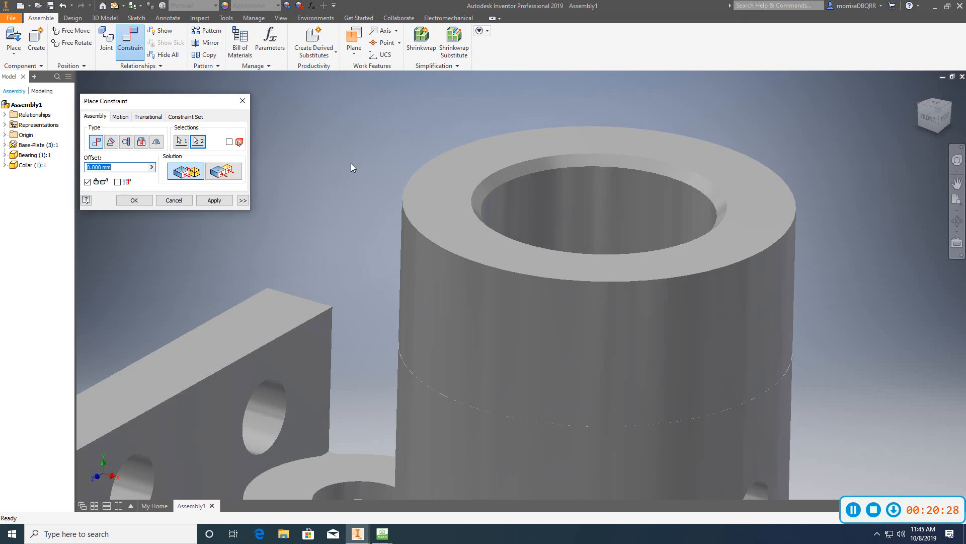
{"action": "scroll", "coordinate": [351, 163], "scroll_direction": "up", "scroll_amount": 5}
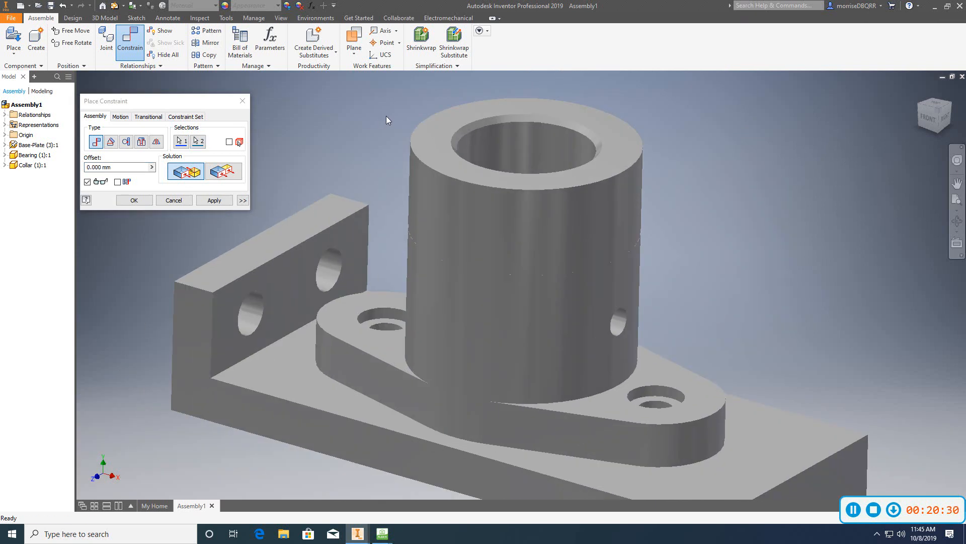
{"action": "left_click", "coordinate": [215, 200]}
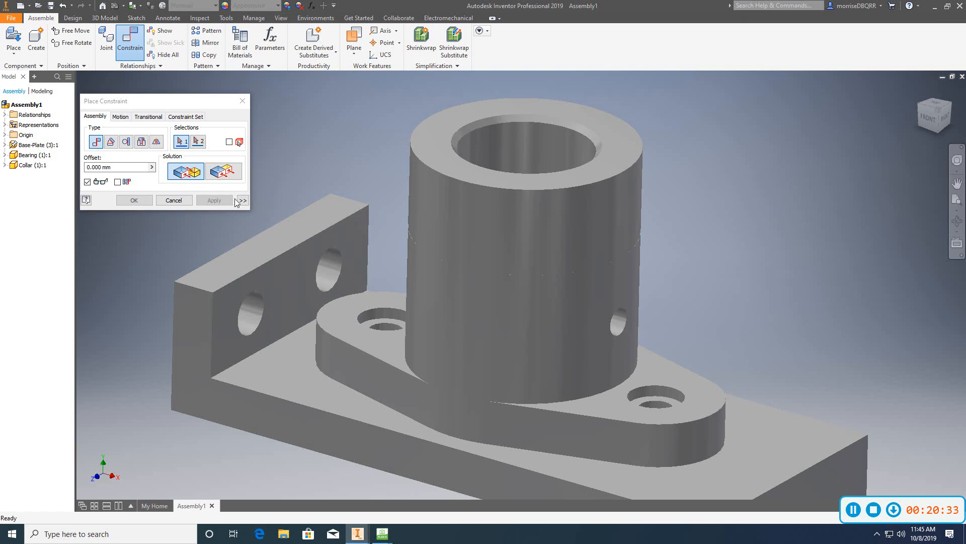
{"action": "left_click", "coordinate": [246, 105]}
Step: Examine the seated collar from the front and in isometric view, and inspect the counterbored holes in the bearing's flange
{"action": "scroll", "coordinate": [325, 103], "scroll_direction": "up", "scroll_amount": 3}
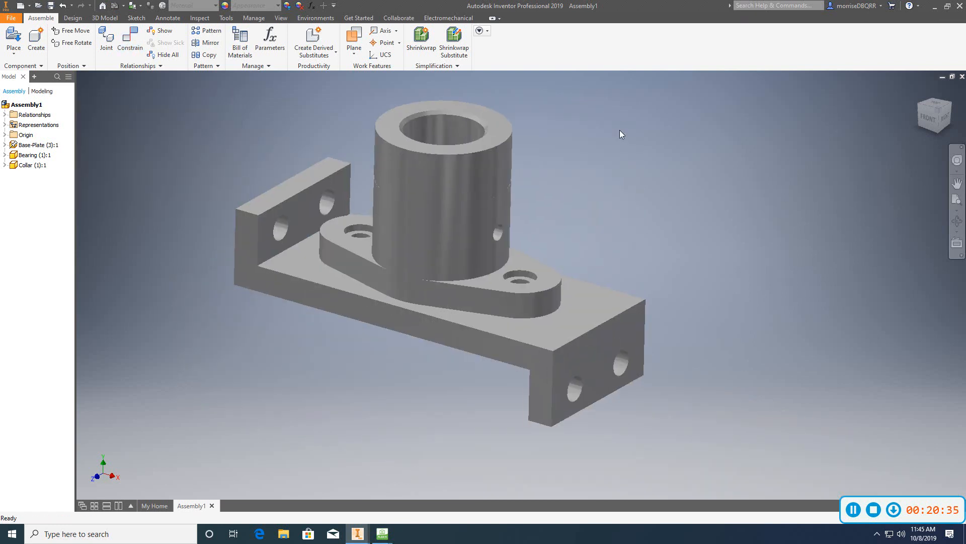
{"action": "left_click", "coordinate": [928, 120]}
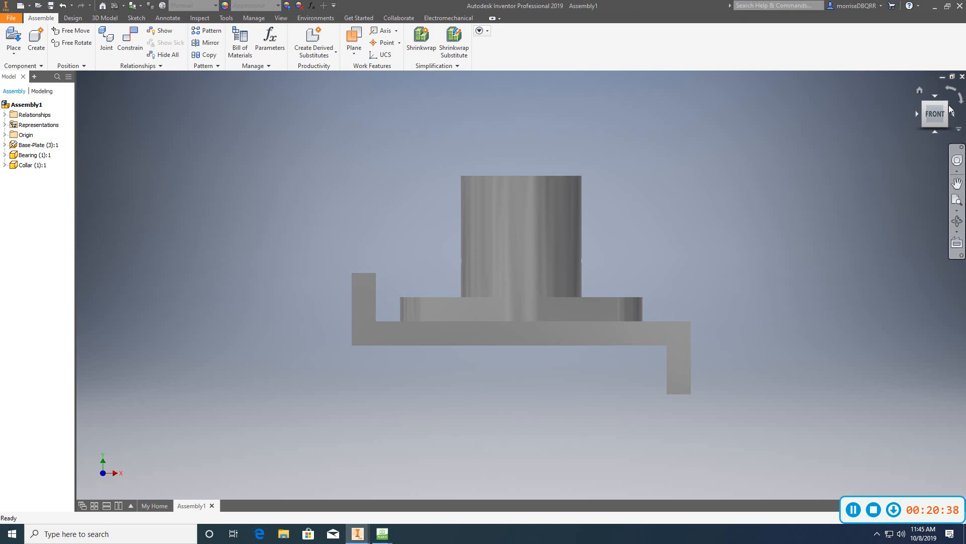
{"action": "left_click", "coordinate": [949, 107]}
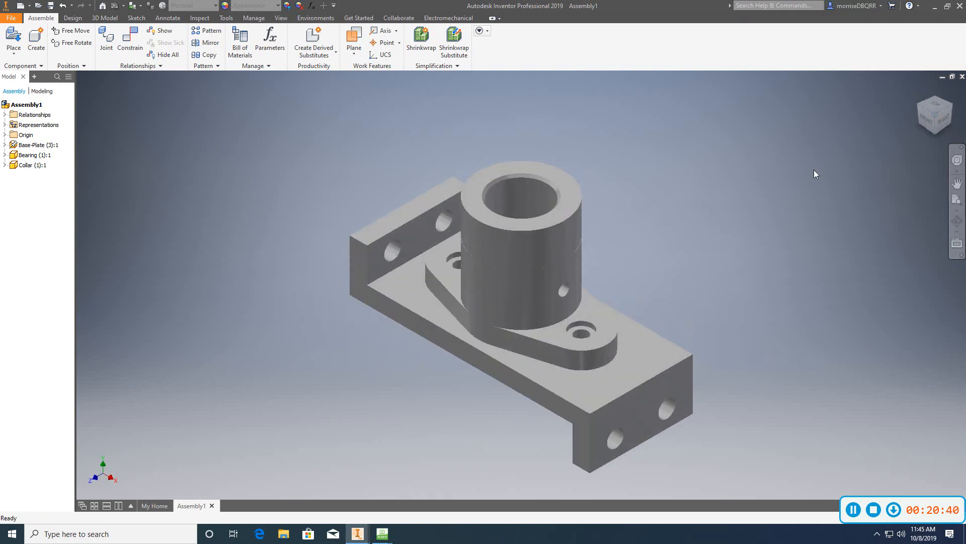
{"action": "middle_click_drag", "start_coordinate": [815, 177], "coordinate": [740, 135]}
{"action": "middle_click_drag", "start_coordinate": [717, 198], "coordinate": [703, 196]}
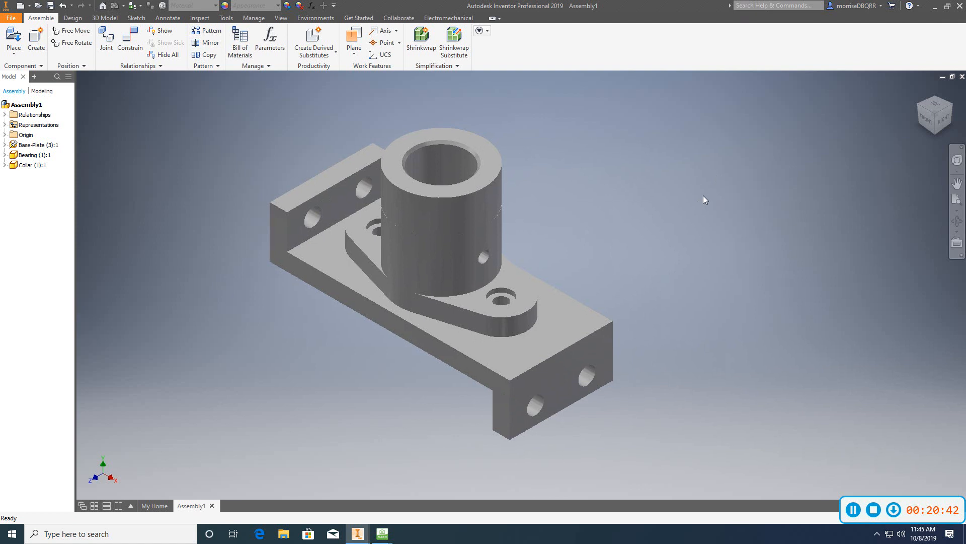
{"action": "scroll", "coordinate": [493, 329], "scroll_direction": "up", "scroll_amount": 3}
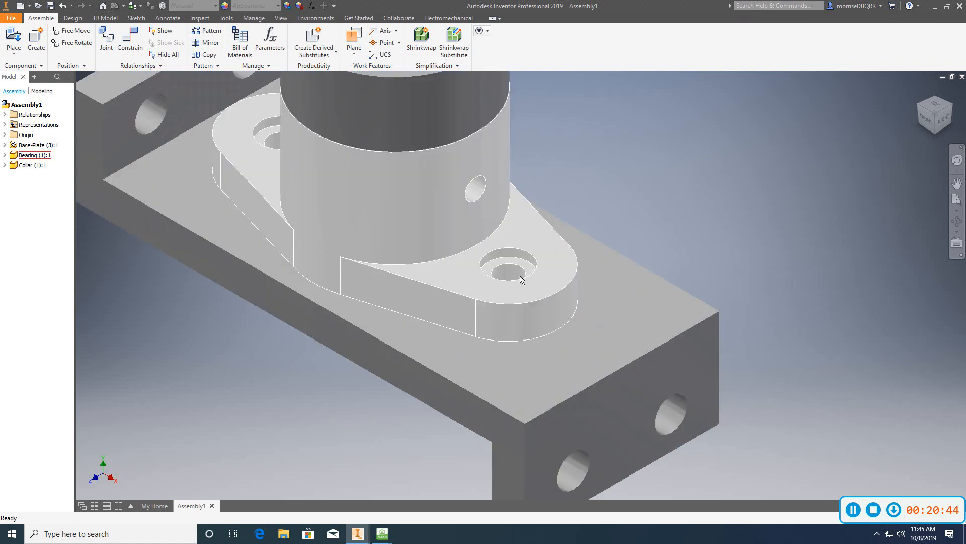
{"action": "scroll", "coordinate": [334, 206], "scroll_direction": "down", "scroll_amount": 6}
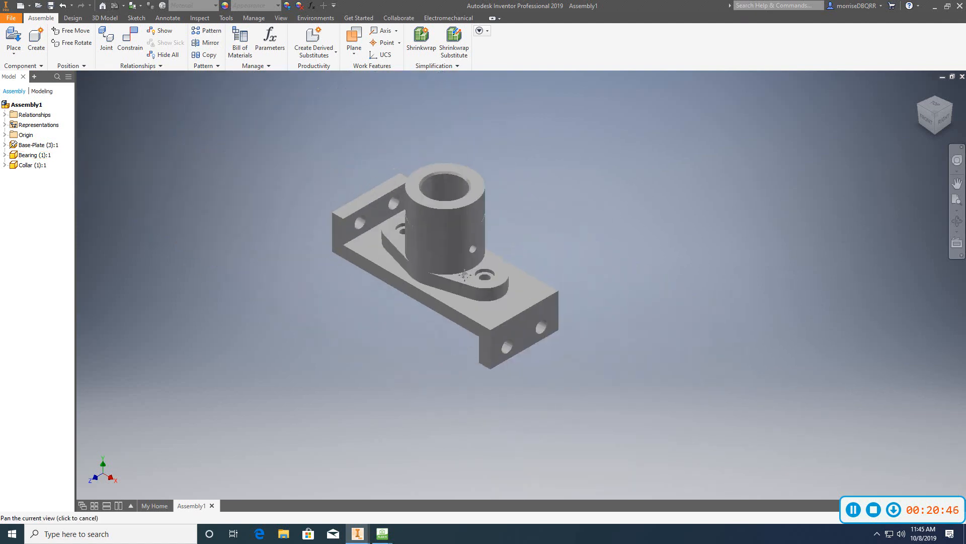
{"action": "scroll", "coordinate": [542, 210], "scroll_direction": "up", "scroll_amount": 5}
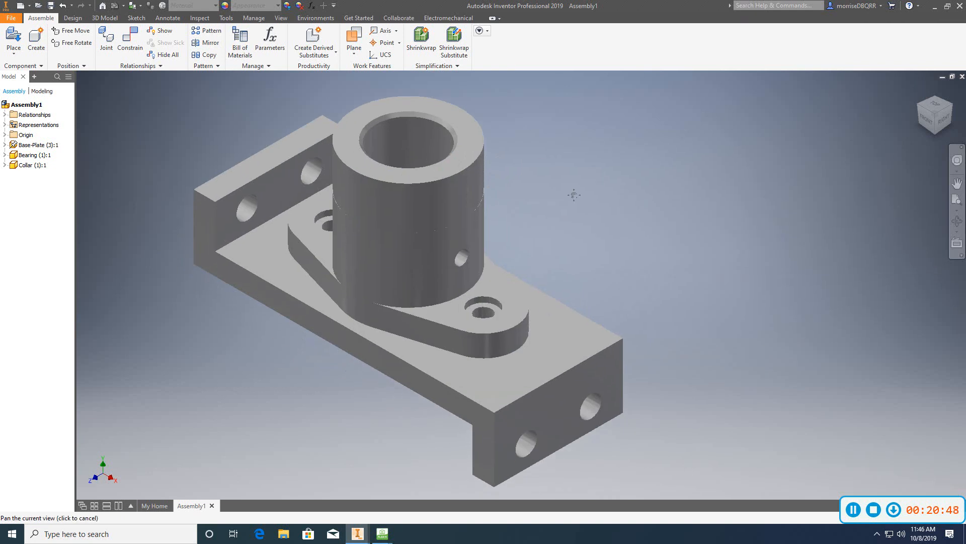
{"action": "middle_click_drag", "start_coordinate": [580, 191], "coordinate": [621, 192]}
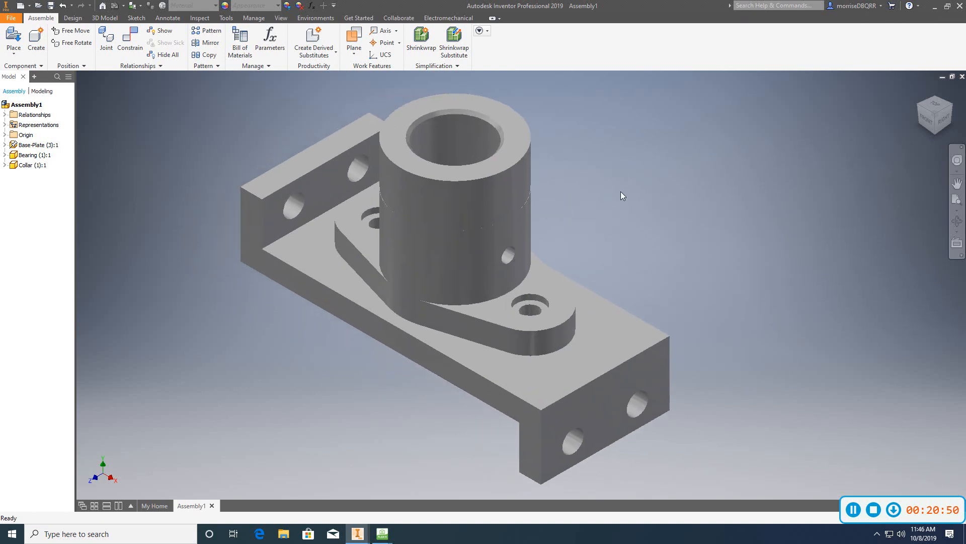
Step: Browse the Documents folder for the Cap-Screw part and load it for placement in the assembly
{"action": "left_click", "coordinate": [13, 50]}
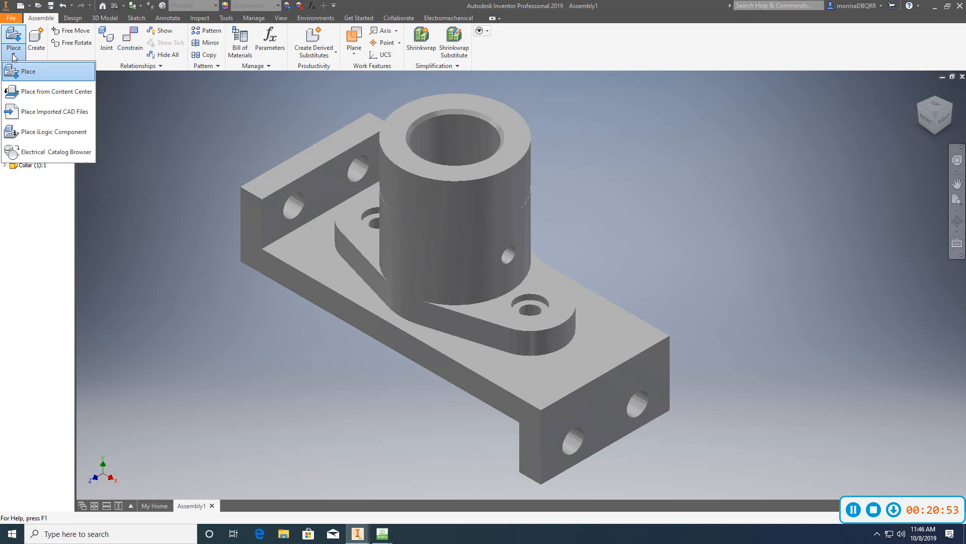
{"action": "left_click", "coordinate": [28, 74]}
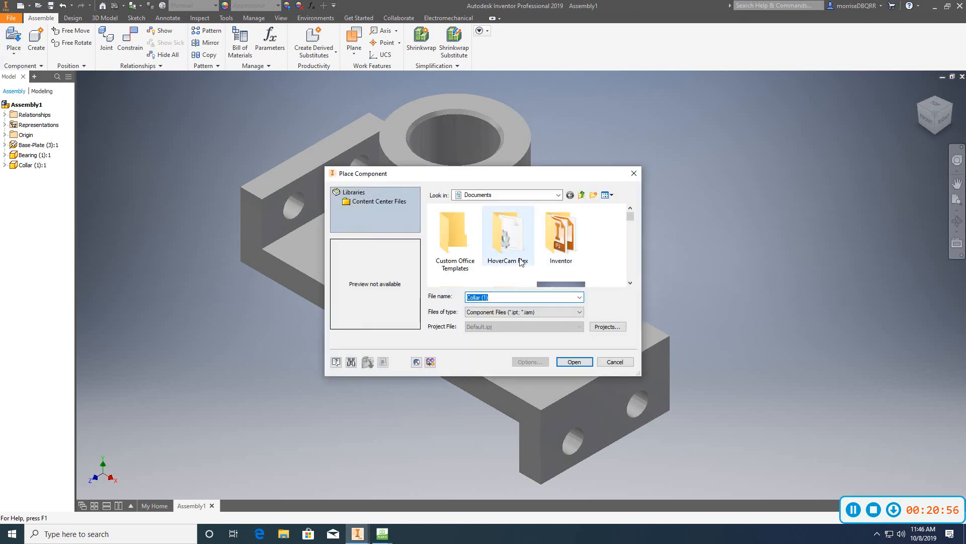
{"action": "left_click_drag", "start_coordinate": [632, 217], "coordinate": [627, 270]}
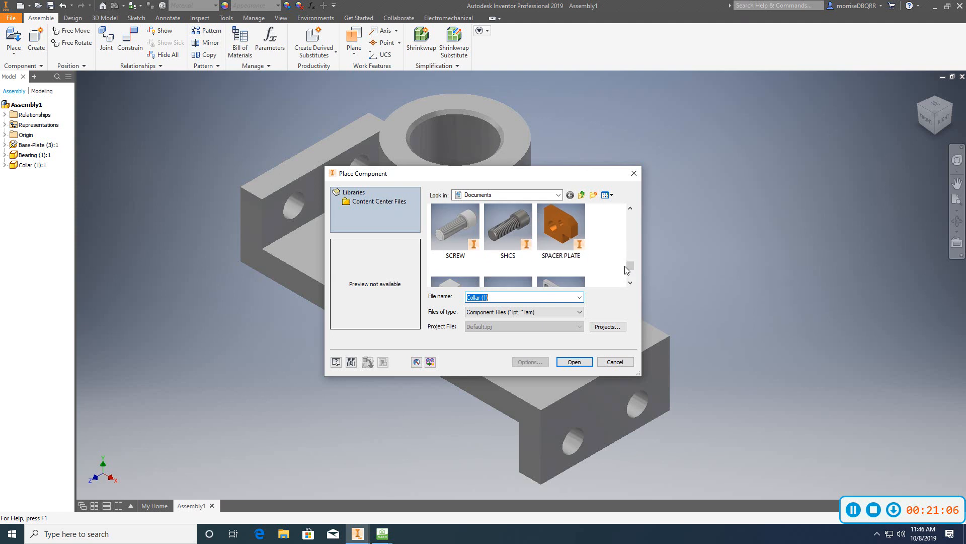
{"action": "scroll", "coordinate": [517, 267], "scroll_direction": "up", "scroll_amount": 1}
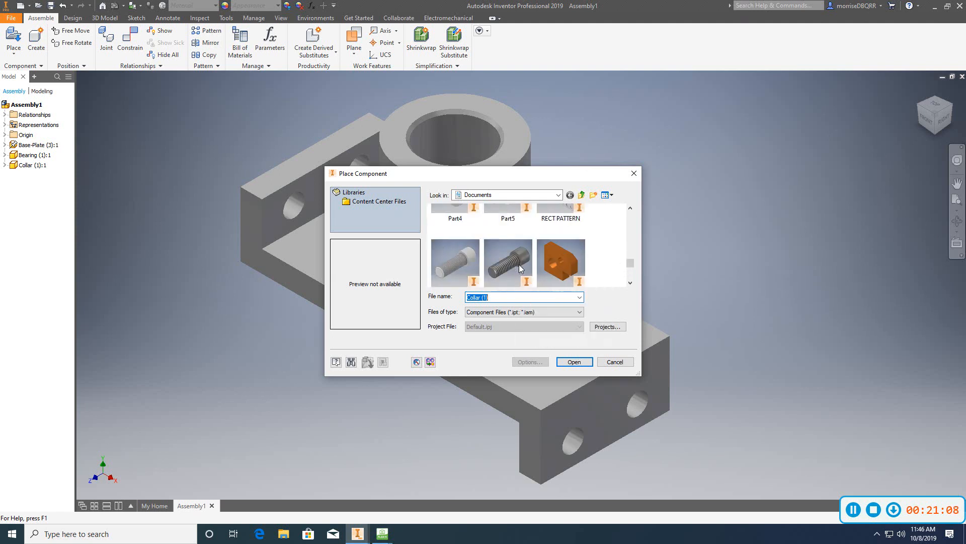
{"action": "scroll", "coordinate": [520, 266], "scroll_direction": "up", "scroll_amount": 1}
{"action": "scroll", "coordinate": [569, 265], "scroll_direction": "down", "scroll_amount": 1}
{"action": "scroll", "coordinate": [604, 247], "scroll_direction": "down", "scroll_amount": 2}
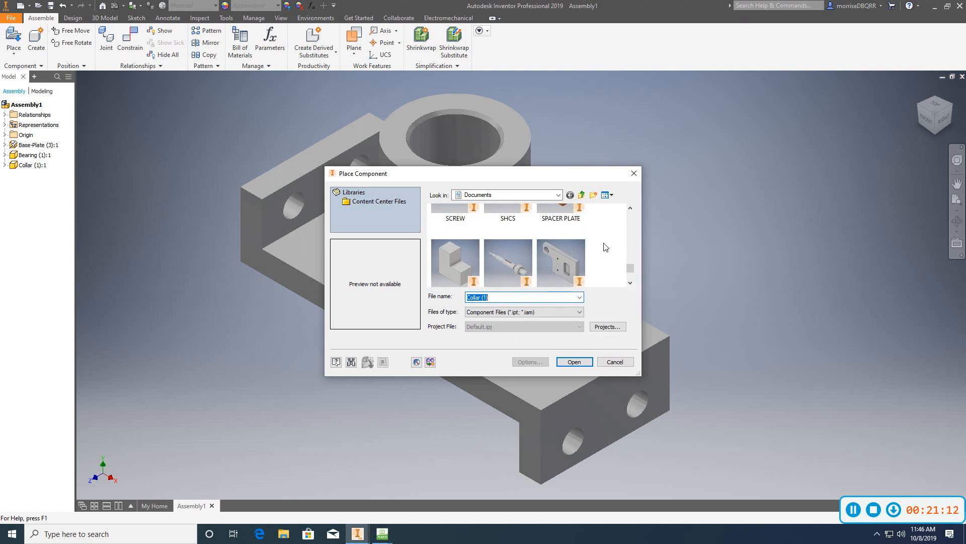
{"action": "scroll", "coordinate": [605, 247], "scroll_direction": "down", "scroll_amount": 2}
{"action": "scroll", "coordinate": [605, 247], "scroll_direction": "up", "scroll_amount": 4}
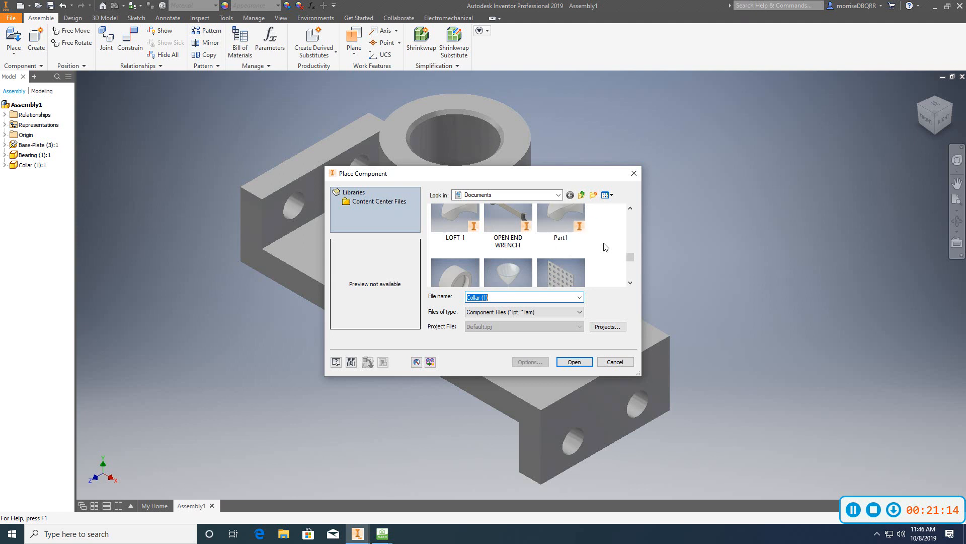
{"action": "scroll", "coordinate": [605, 247], "scroll_direction": "up", "scroll_amount": 2}
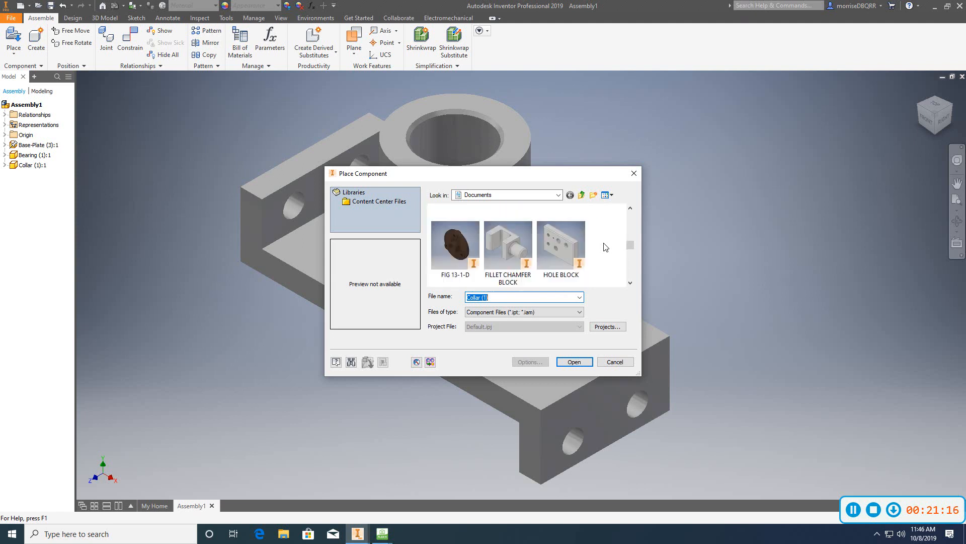
{"action": "scroll", "coordinate": [605, 247], "scroll_direction": "up", "scroll_amount": 3}
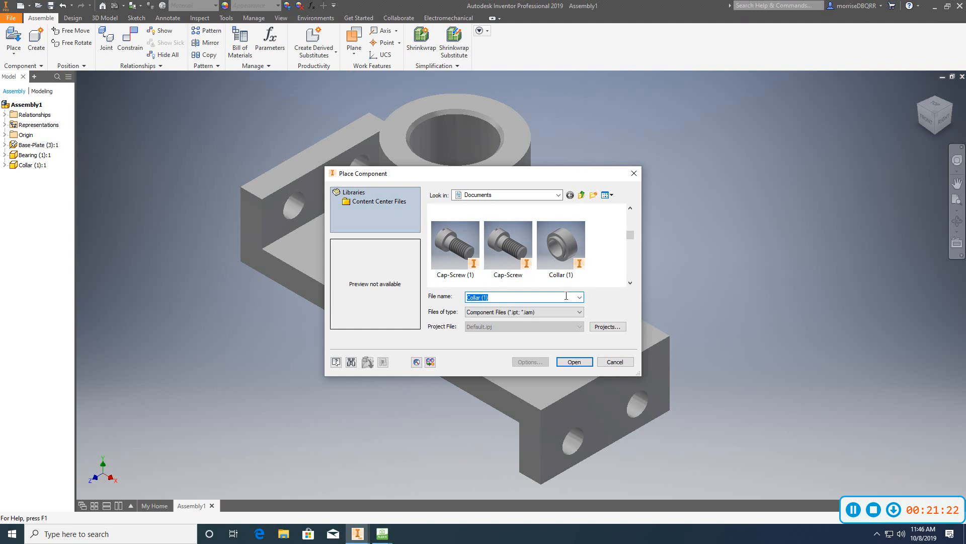
{"action": "left_click", "coordinate": [506, 240]}
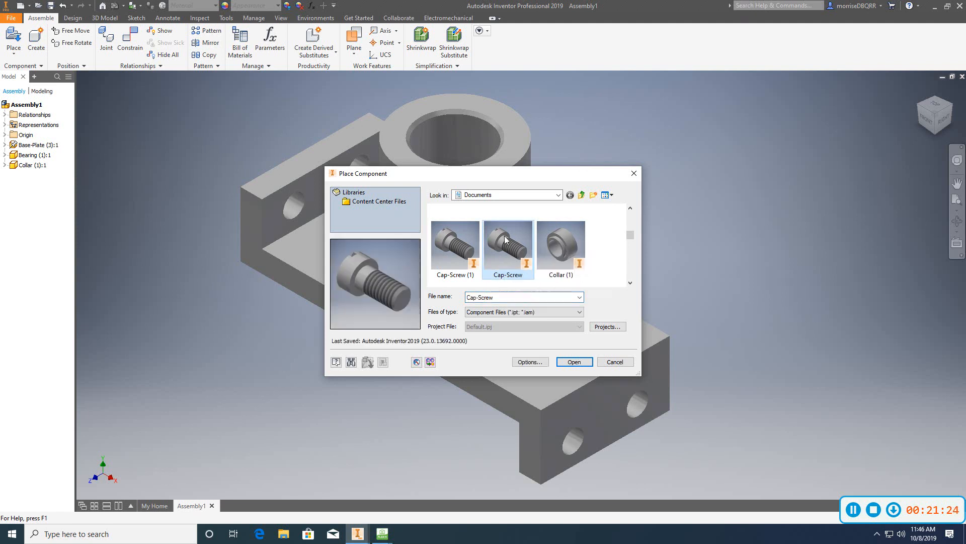
{"action": "left_click", "coordinate": [574, 362]}
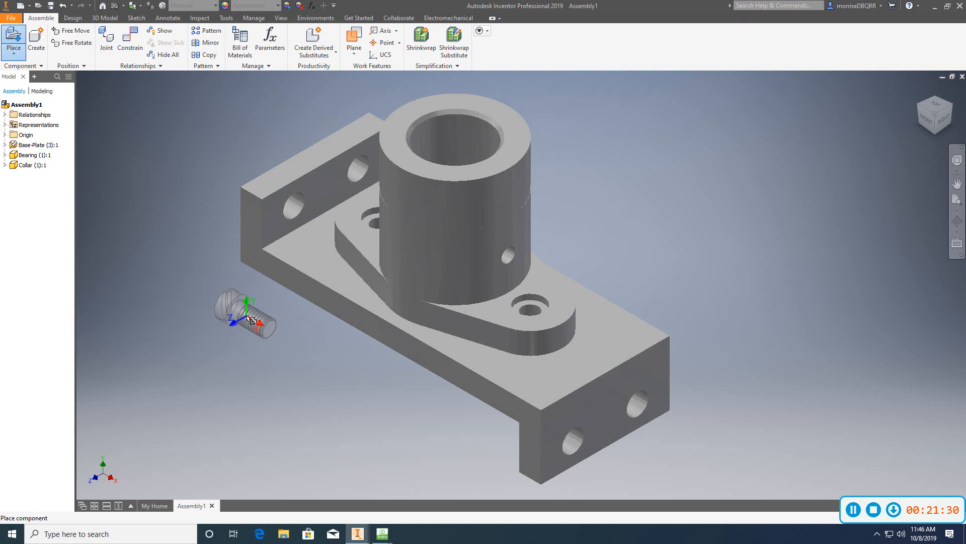
Step: Place two Cap-Screw instances, one on each side of the base plate, and end placement
{"action": "left_click", "coordinate": [250, 318]}
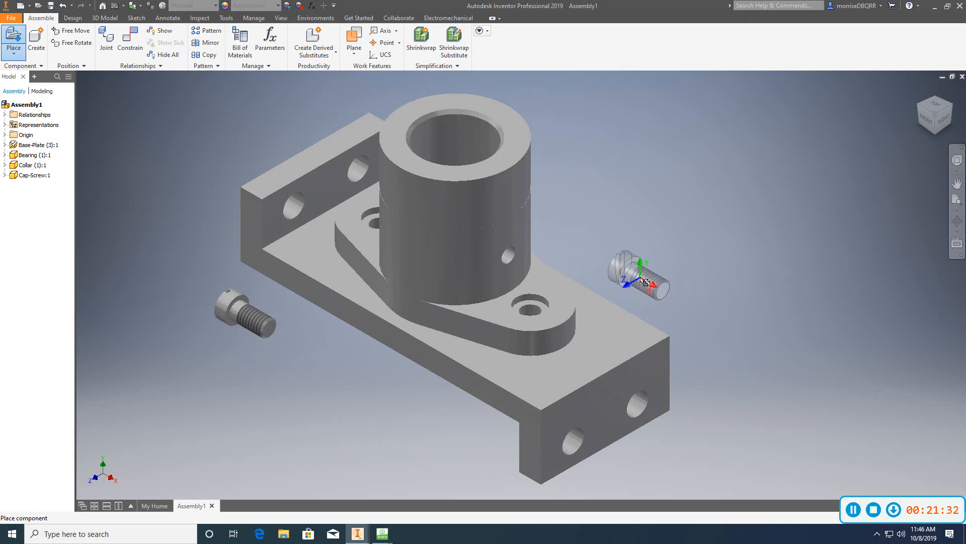
{"action": "left_click", "coordinate": [656, 284]}
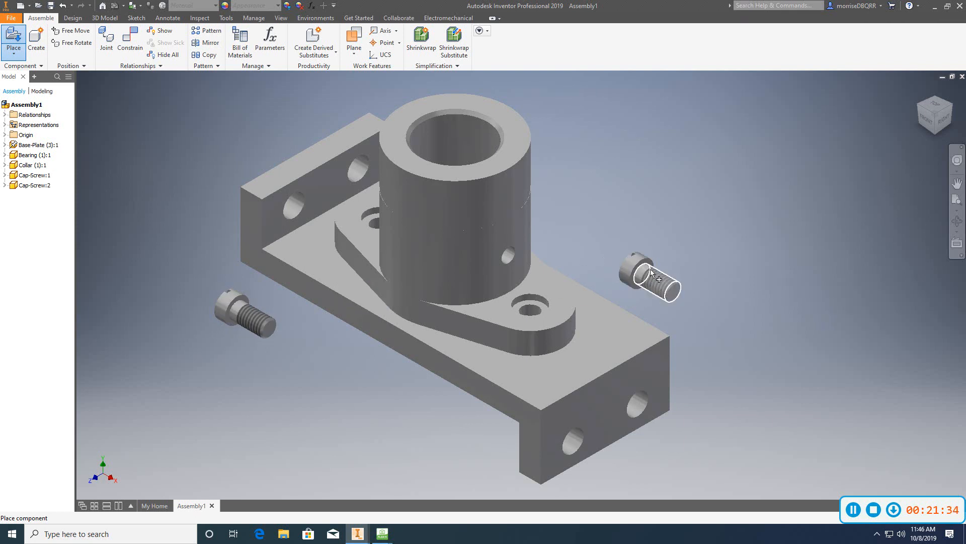
{"action": "right_click", "coordinate": [703, 211]}
{"action": "left_click", "coordinate": [739, 207]}
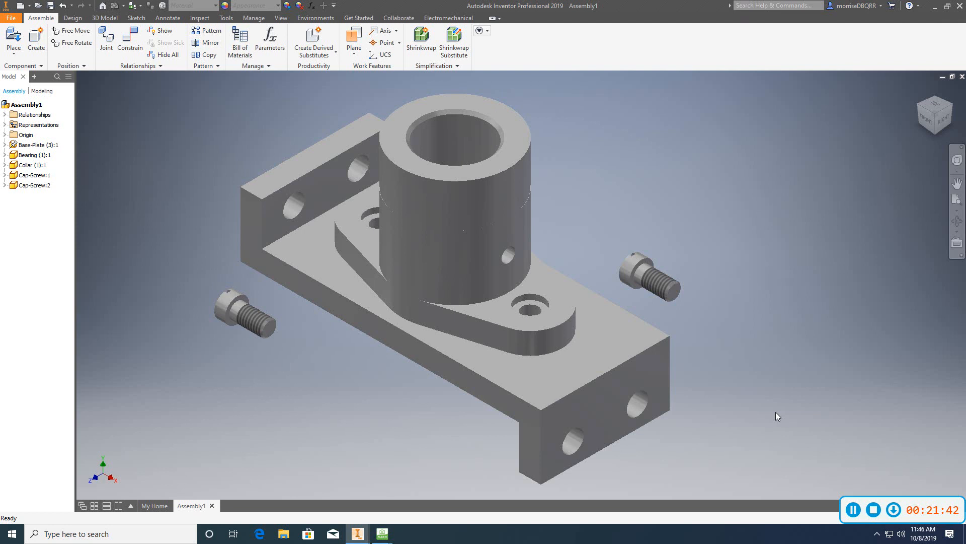
Step: Try to mate the first Cap-Screw's under-head face to the far counterbore's floor in the bearing flange with 0 mm offset, and undo the mate
{"action": "middle_click_drag", "start_coordinate": [396, 404], "coordinate": [423, 403]}
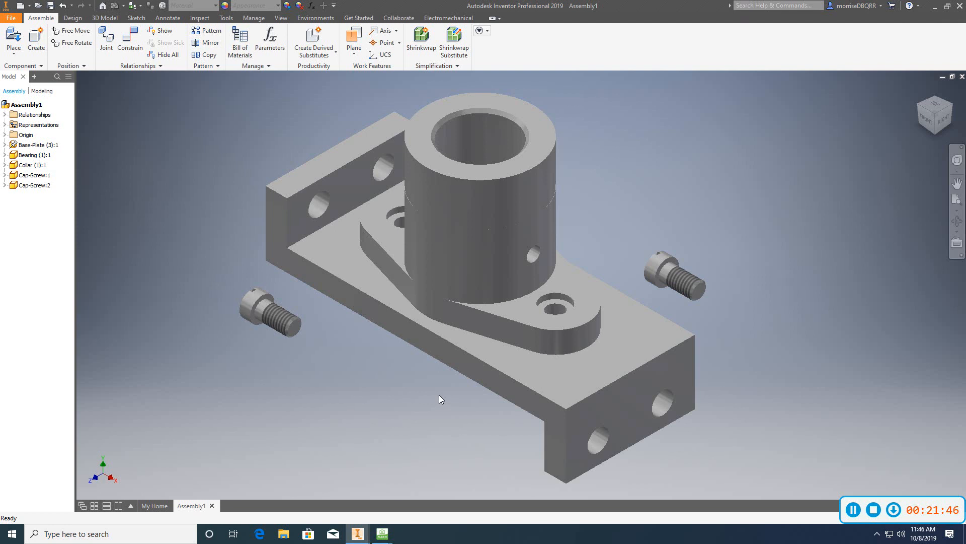
{"action": "left_click", "coordinate": [131, 50]}
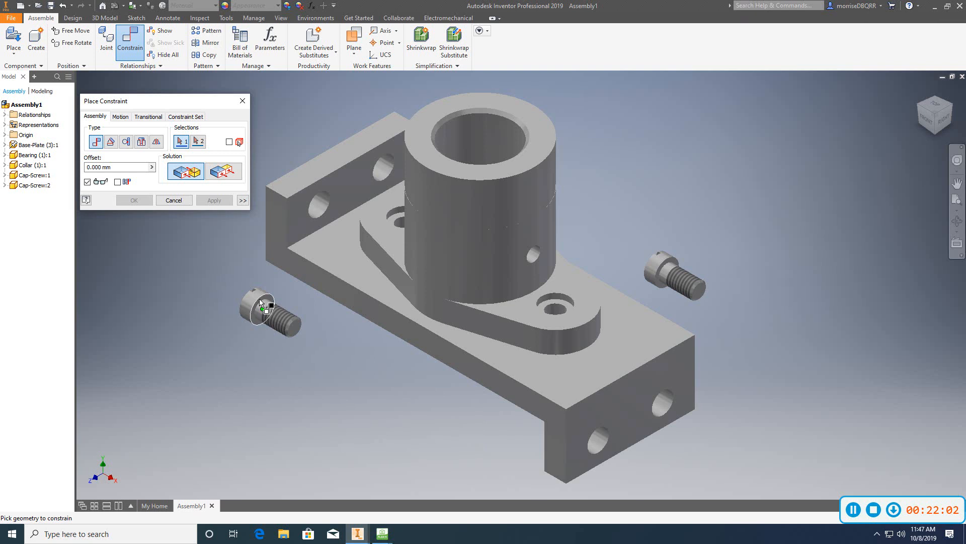
{"action": "scroll", "coordinate": [326, 229], "scroll_direction": "up", "scroll_amount": 3}
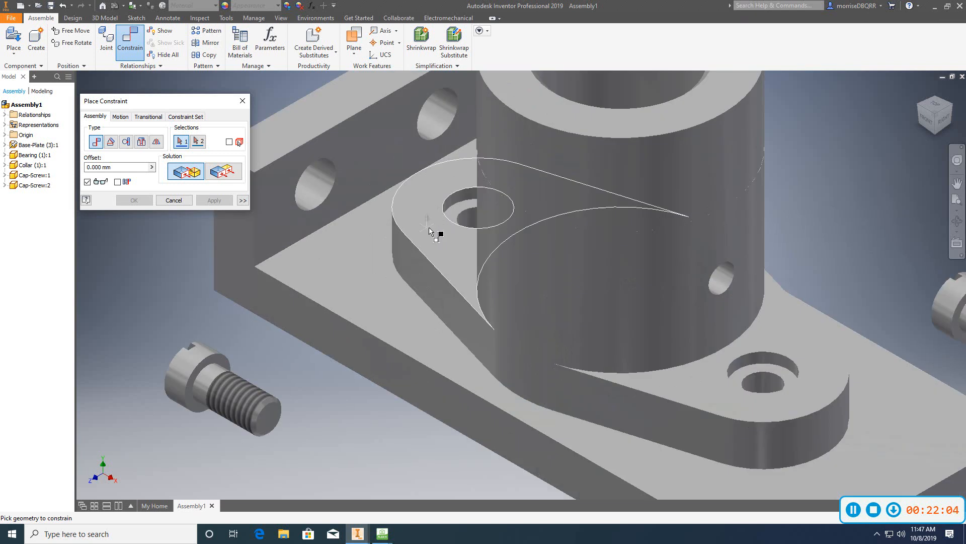
{"action": "scroll", "coordinate": [464, 218], "scroll_direction": "down", "scroll_amount": 2}
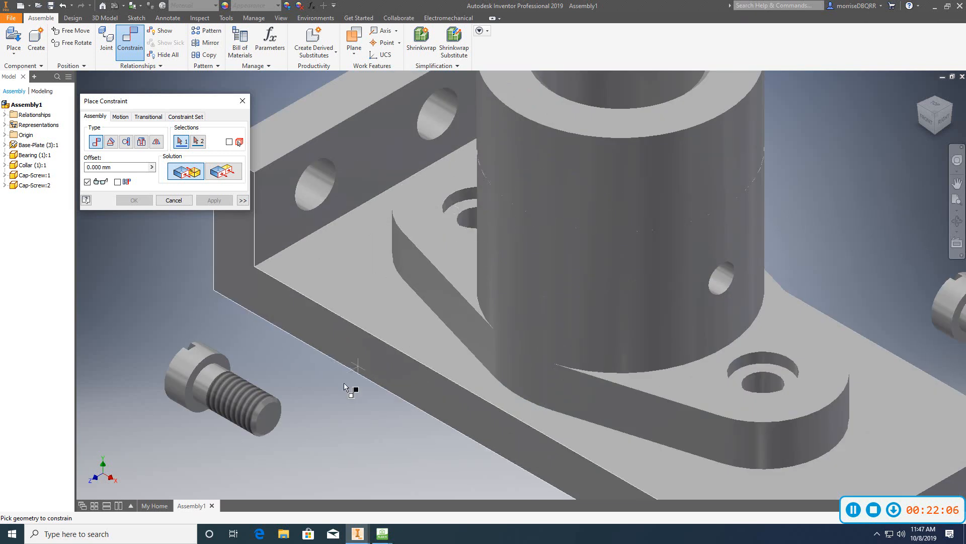
{"action": "scroll", "coordinate": [332, 405], "scroll_direction": "down", "scroll_amount": 2}
{"action": "scroll", "coordinate": [313, 388], "scroll_direction": "up", "scroll_amount": 2}
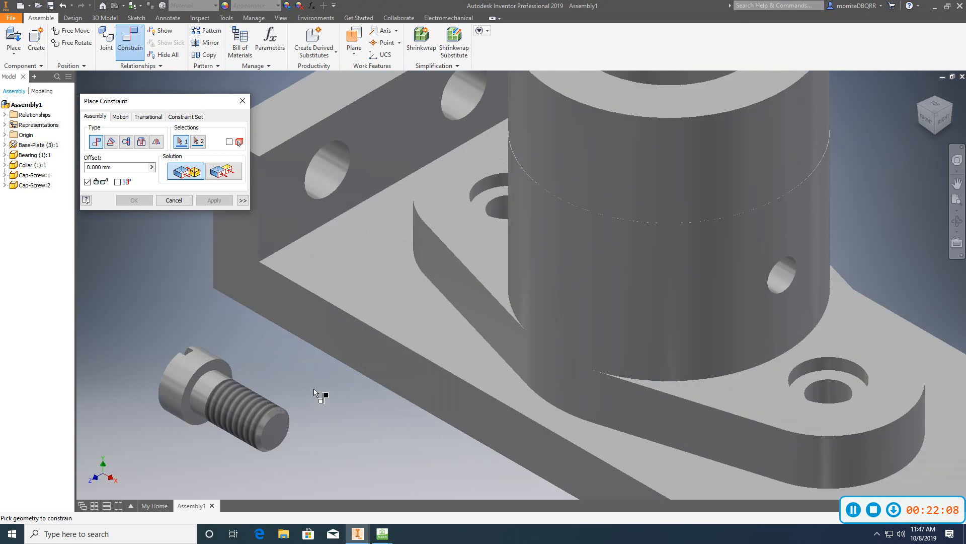
{"action": "scroll", "coordinate": [261, 364], "scroll_direction": "up", "scroll_amount": 2}
{"action": "scroll", "coordinate": [261, 365], "scroll_direction": "down", "scroll_amount": 2}
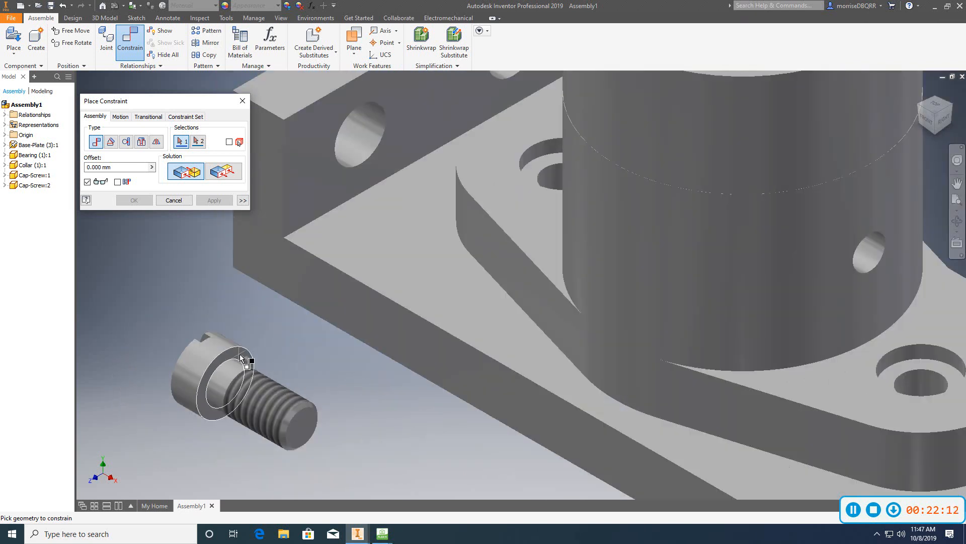
{"action": "scroll", "coordinate": [244, 355], "scroll_direction": "up", "scroll_amount": 2}
{"action": "scroll", "coordinate": [241, 355], "scroll_direction": "down", "scroll_amount": 2}
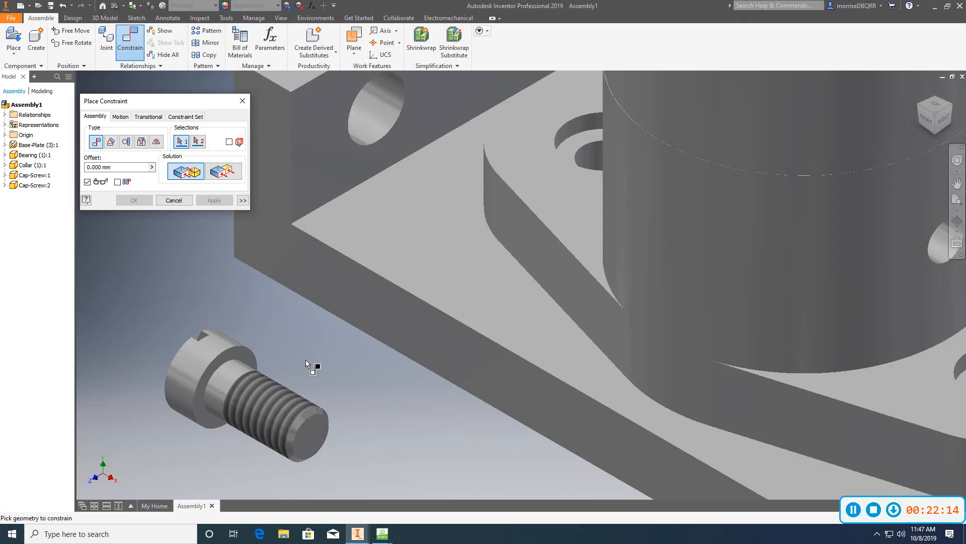
{"action": "left_click", "coordinate": [247, 356]}
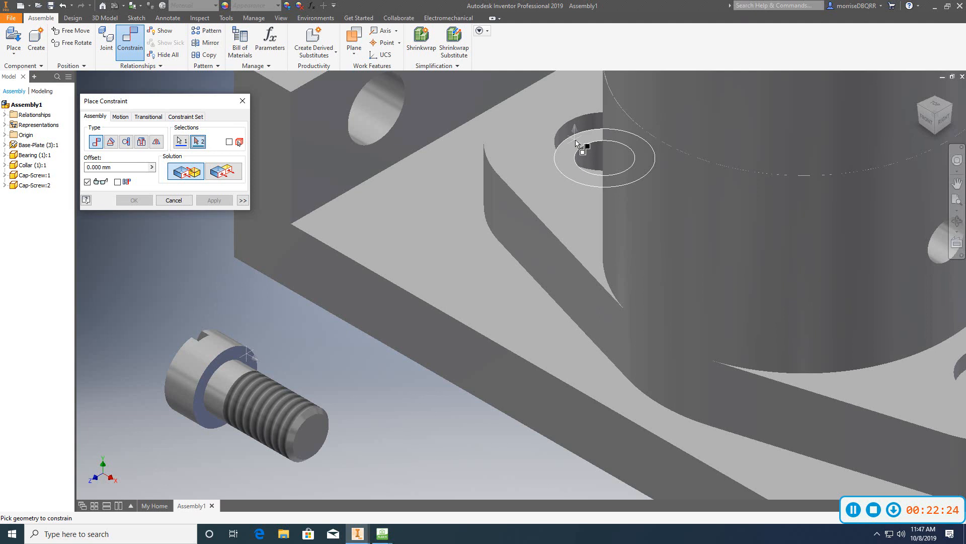
{"action": "left_click", "coordinate": [591, 155]}
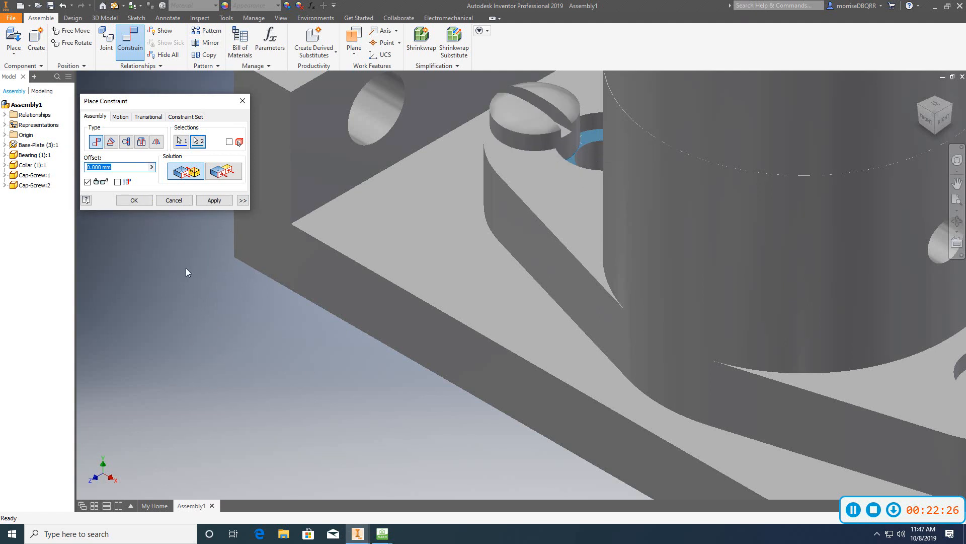
{"action": "left_click", "coordinate": [214, 201]}
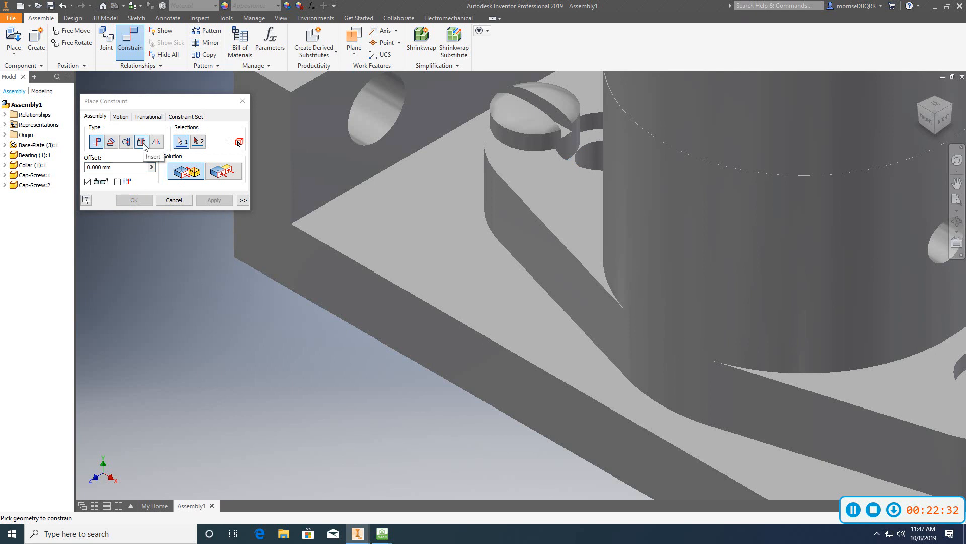
{"action": "left_click", "coordinate": [242, 101]}
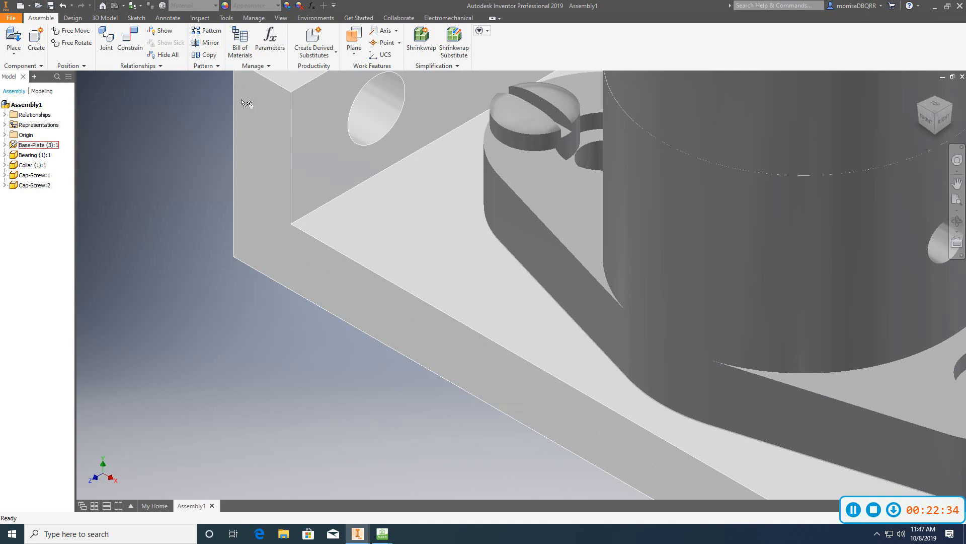
{"action": "left_click", "coordinate": [63, 5]}
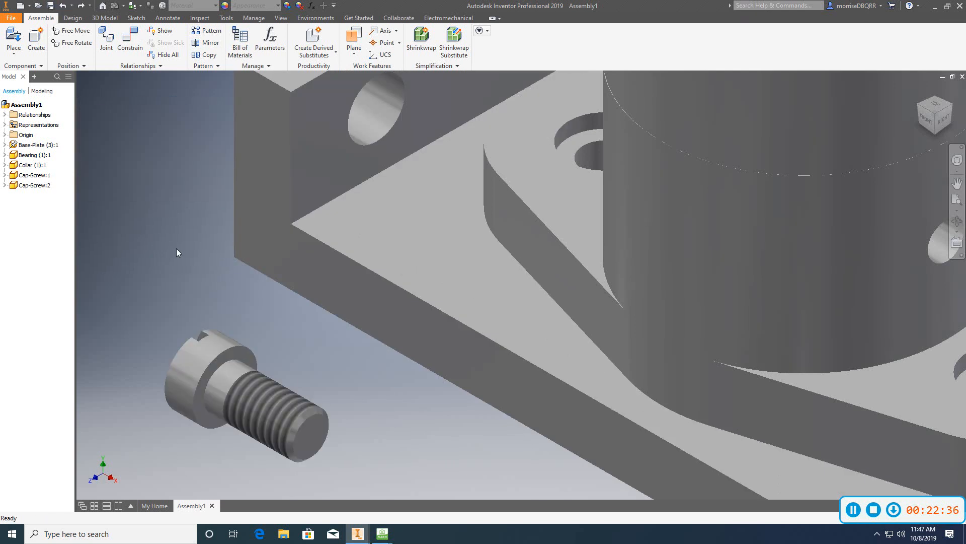
Step: Try an Insert constraint from the first Cap-Screw's outer under-head edge to the flange's lower rounded edge, using the Aligned solution and 0 mm offset
{"action": "left_click", "coordinate": [133, 53]}
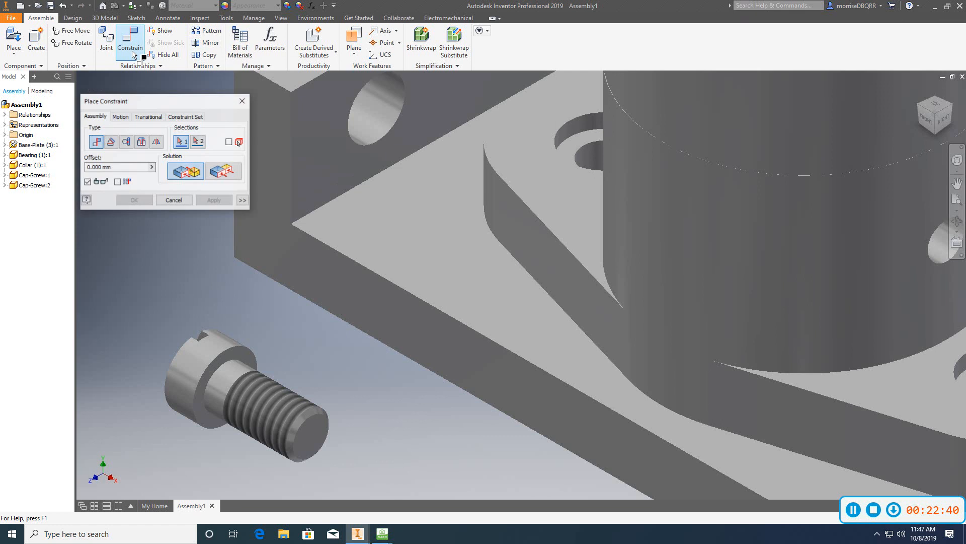
{"action": "left_click", "coordinate": [141, 143]}
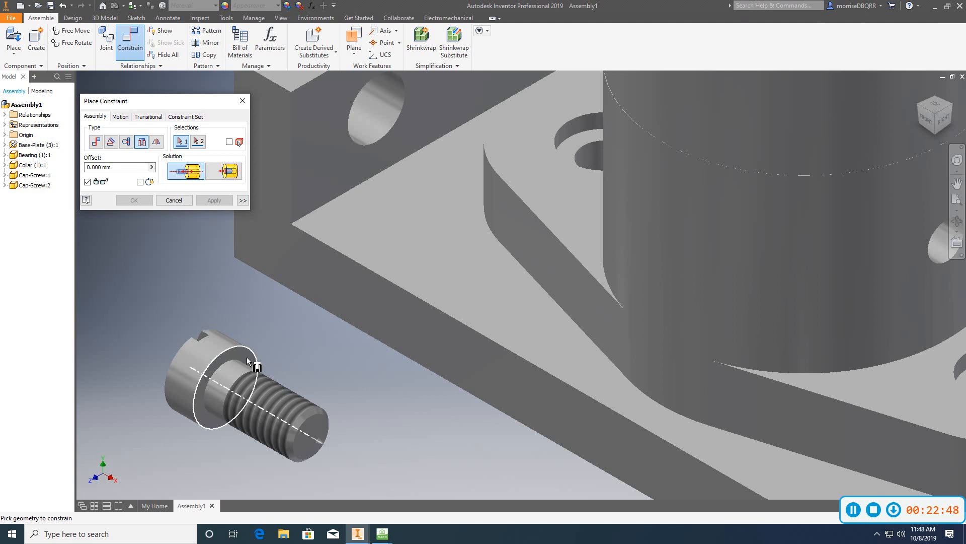
{"action": "scroll", "coordinate": [247, 357], "scroll_direction": "down", "scroll_amount": 3}
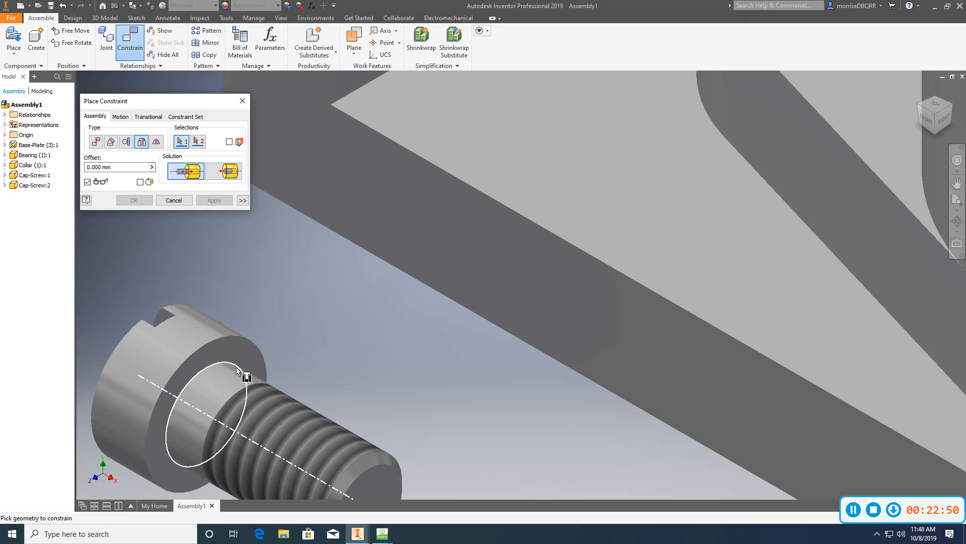
{"action": "scroll", "coordinate": [237, 367], "scroll_direction": "up", "scroll_amount": 3}
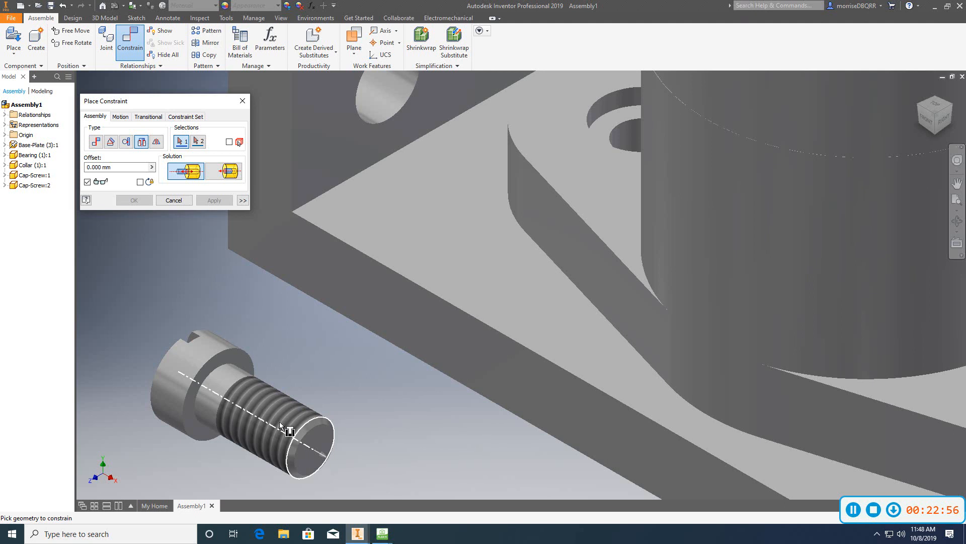
{"action": "left_click", "coordinate": [198, 376]}
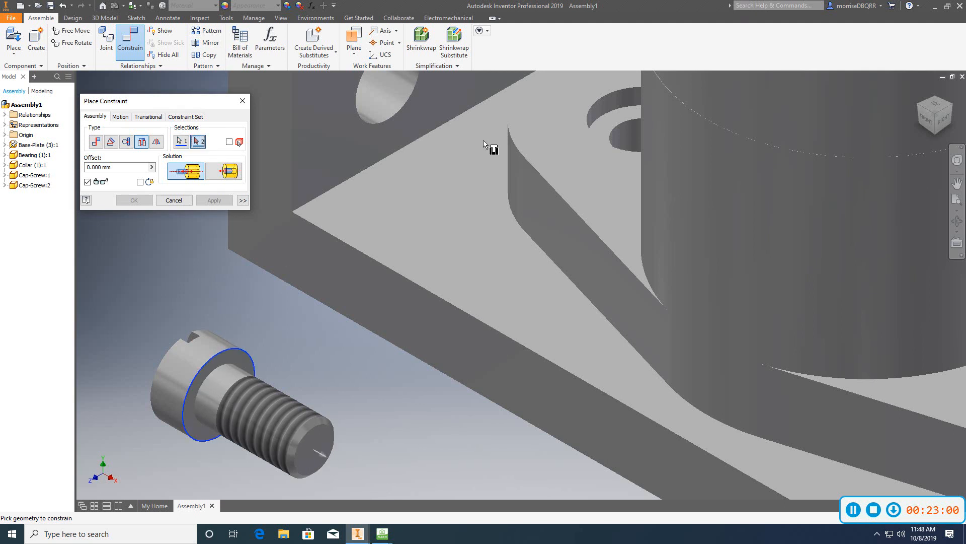
{"action": "left_click", "coordinate": [614, 118]}
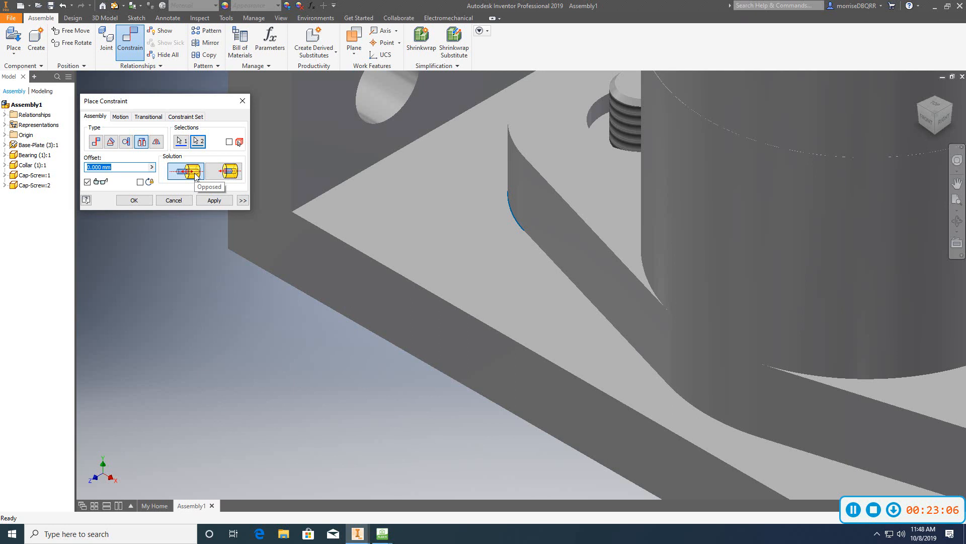
{"action": "left_click", "coordinate": [227, 173]}
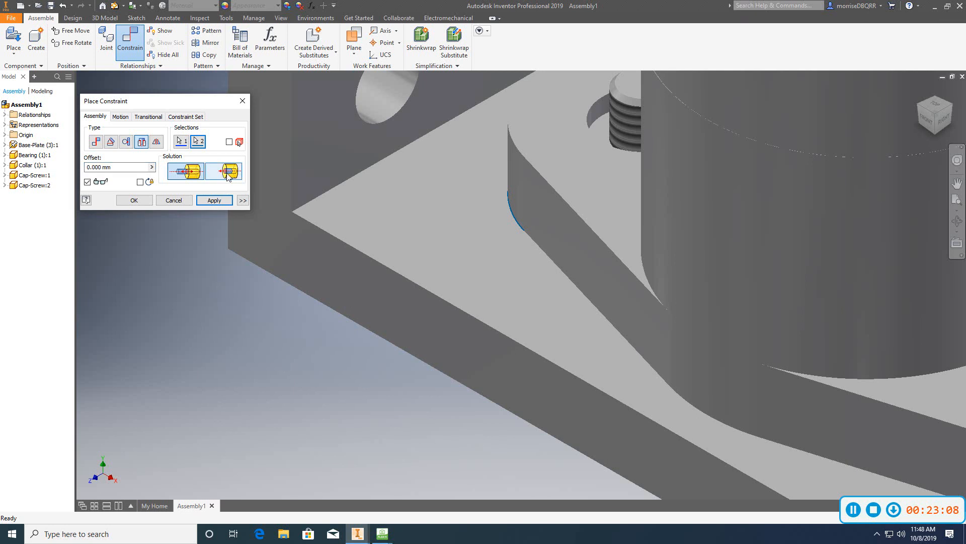
{"action": "left_click", "coordinate": [133, 201]}
Step: Check how the first Cap-Screw sits in the far counterbored hole and undo its Insert constraint
{"action": "scroll", "coordinate": [503, 220], "scroll_direction": "down", "scroll_amount": 5}
{"action": "scroll", "coordinate": [530, 261], "scroll_direction": "up", "scroll_amount": 4}
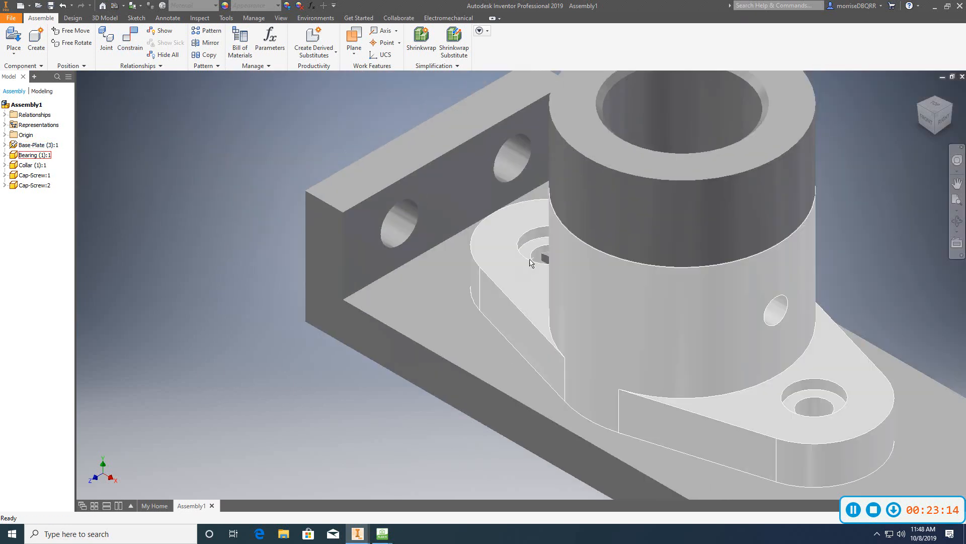
{"action": "left_click", "coordinate": [542, 259]}
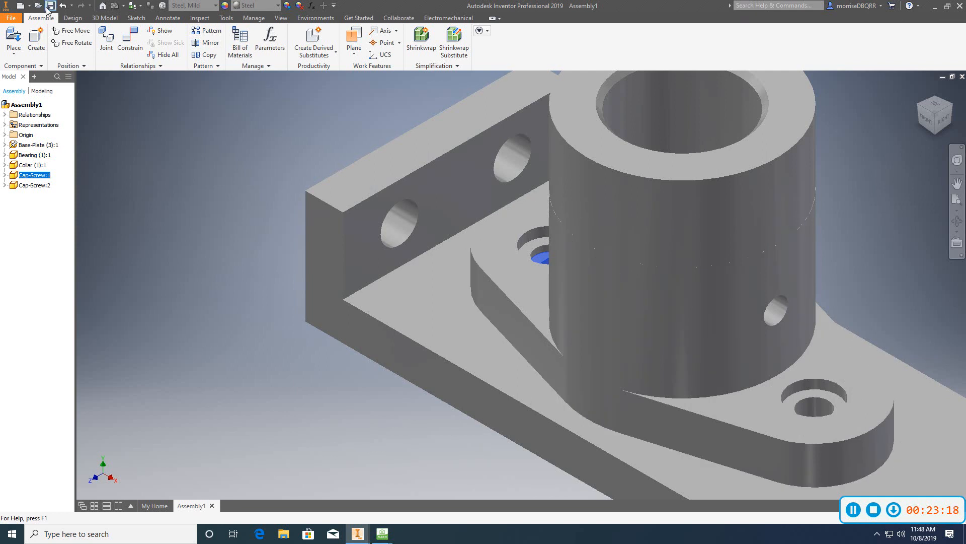
{"action": "left_click", "coordinate": [63, 7]}
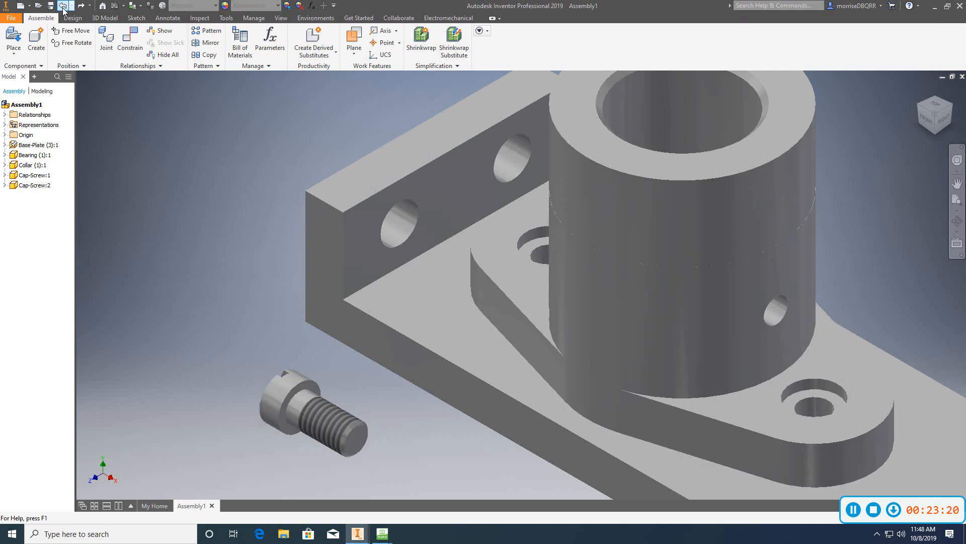
Step: Insert the first Cap-Screw into the far counterbored hole, matching its under-head shank edge to the smaller hole's edge, Opposed with 0 mm offset
{"action": "scroll", "coordinate": [247, 318], "scroll_direction": "up", "scroll_amount": 1}
{"action": "middle_click_drag", "start_coordinate": [247, 318], "coordinate": [268, 267]}
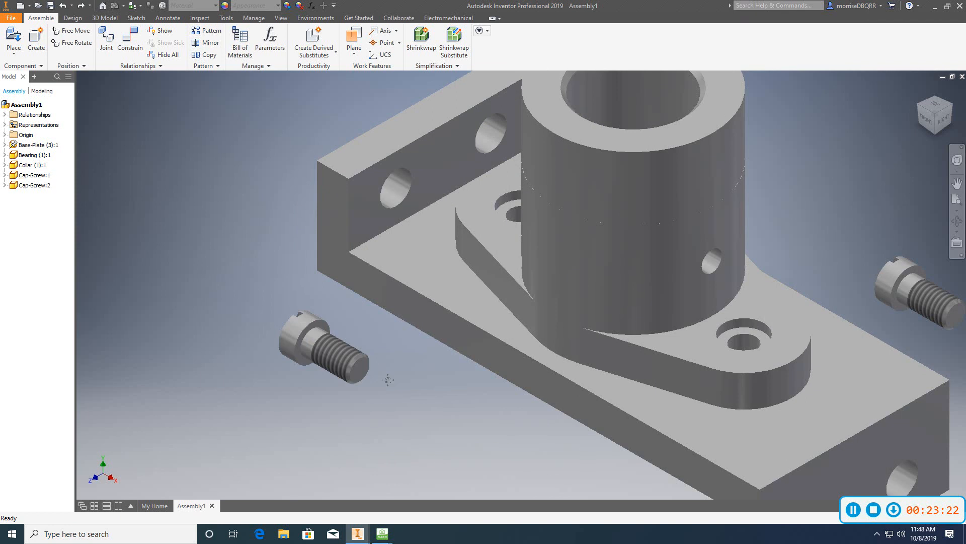
{"action": "middle_click_drag", "start_coordinate": [387, 379], "coordinate": [344, 336]}
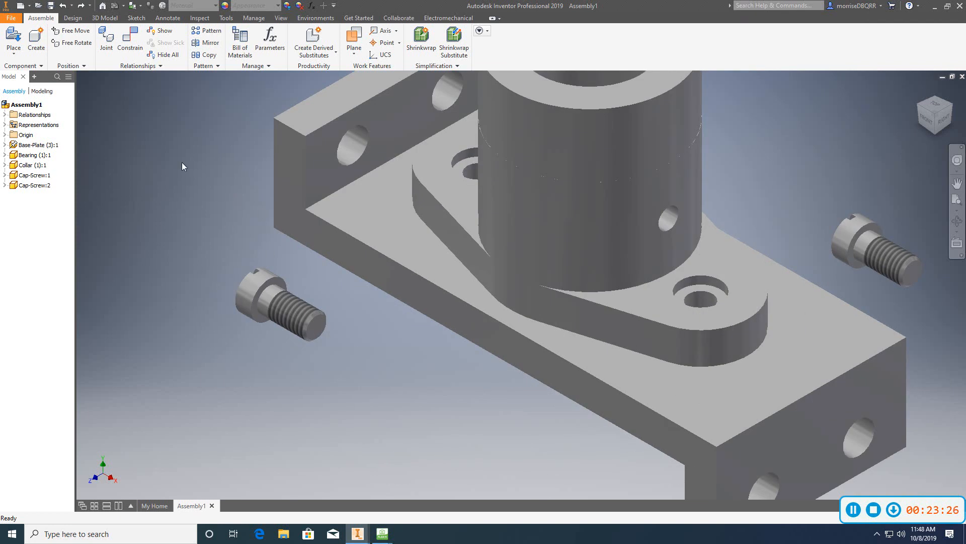
{"action": "left_click", "coordinate": [135, 50]}
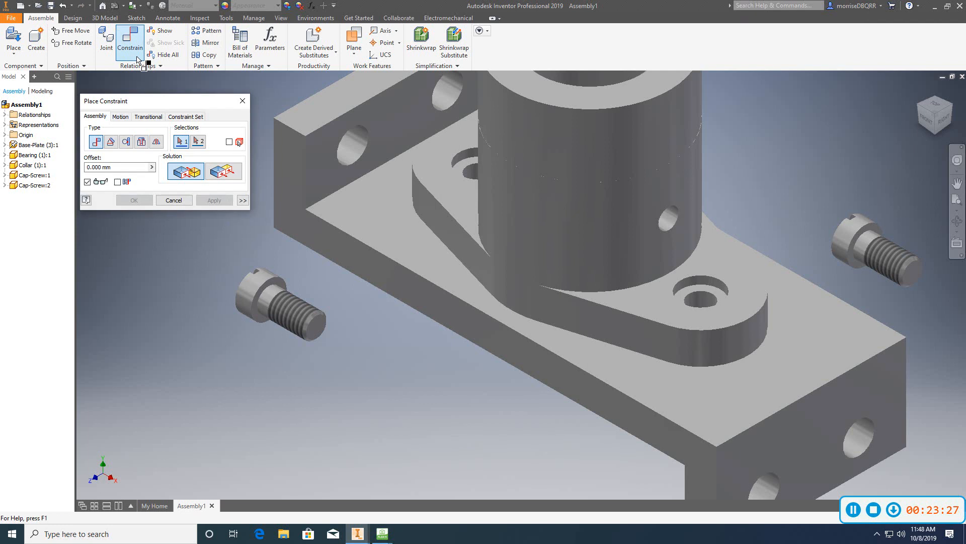
{"action": "left_click", "coordinate": [142, 142]}
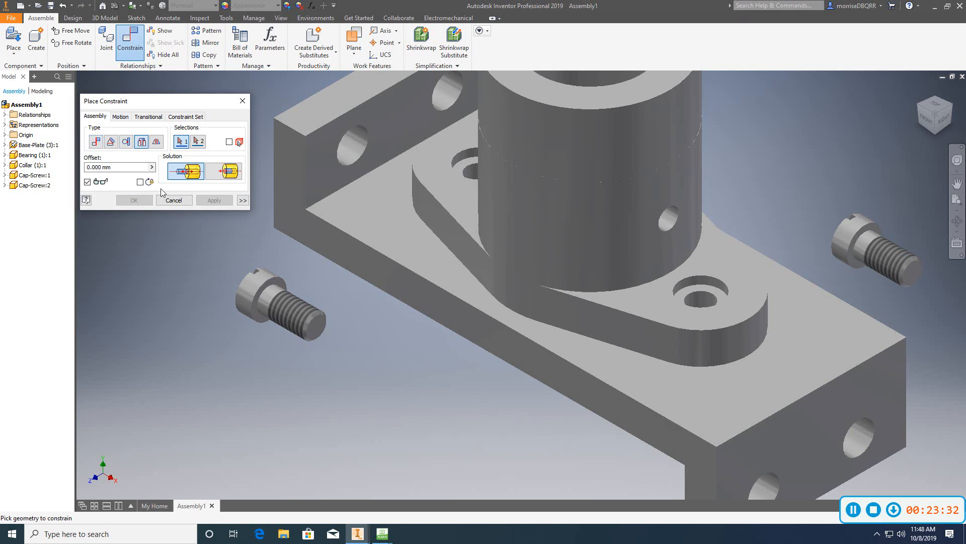
{"action": "scroll", "coordinate": [246, 293], "scroll_direction": "down", "scroll_amount": 5}
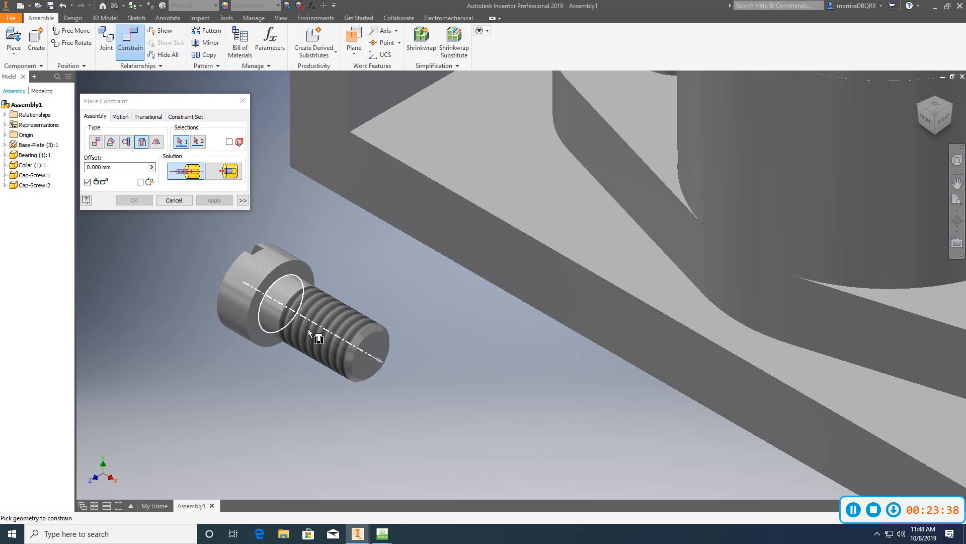
{"action": "left_click", "coordinate": [281, 302]}
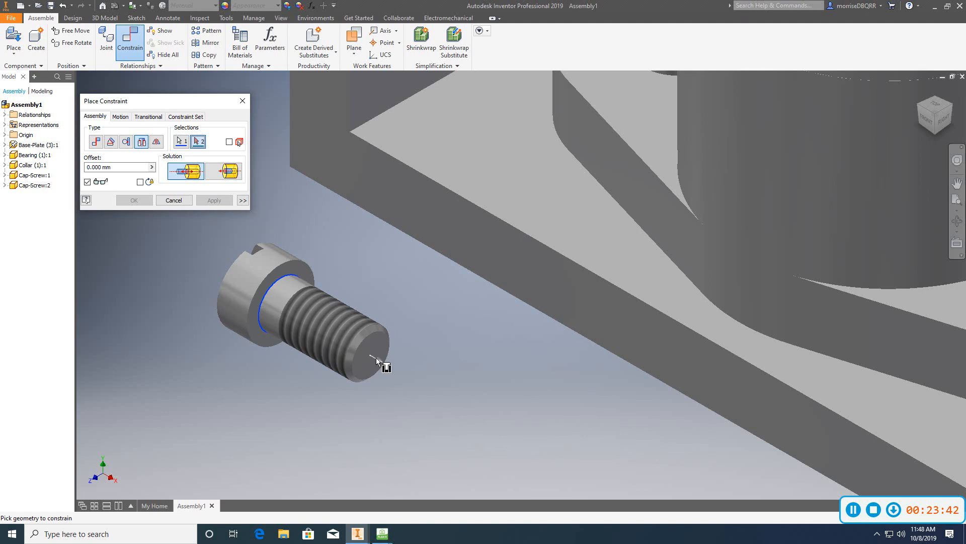
{"action": "scroll", "coordinate": [376, 357], "scroll_direction": "up", "scroll_amount": 3}
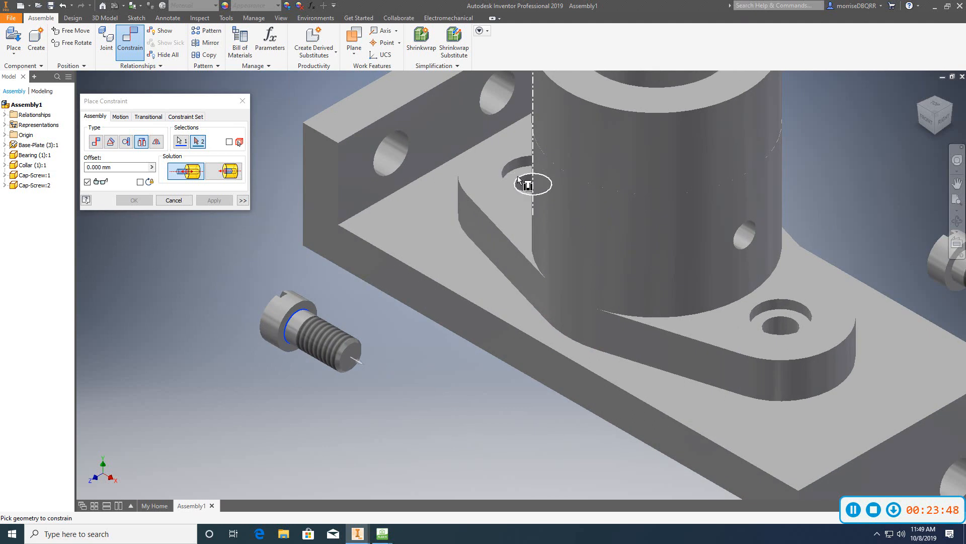
{"action": "left_click", "coordinate": [519, 178]}
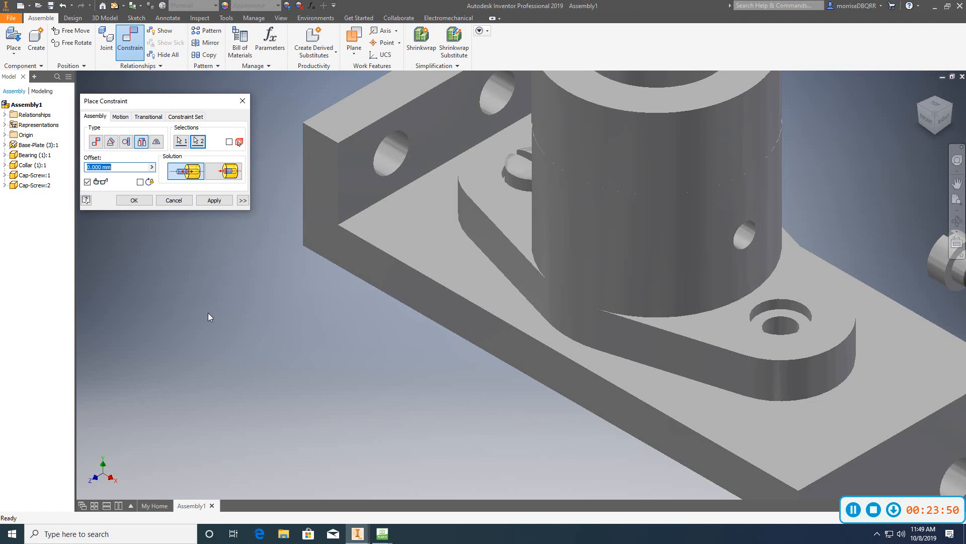
{"action": "left_click", "coordinate": [141, 202]}
{"action": "scroll", "coordinate": [291, 326], "scroll_direction": "up", "scroll_amount": 3}
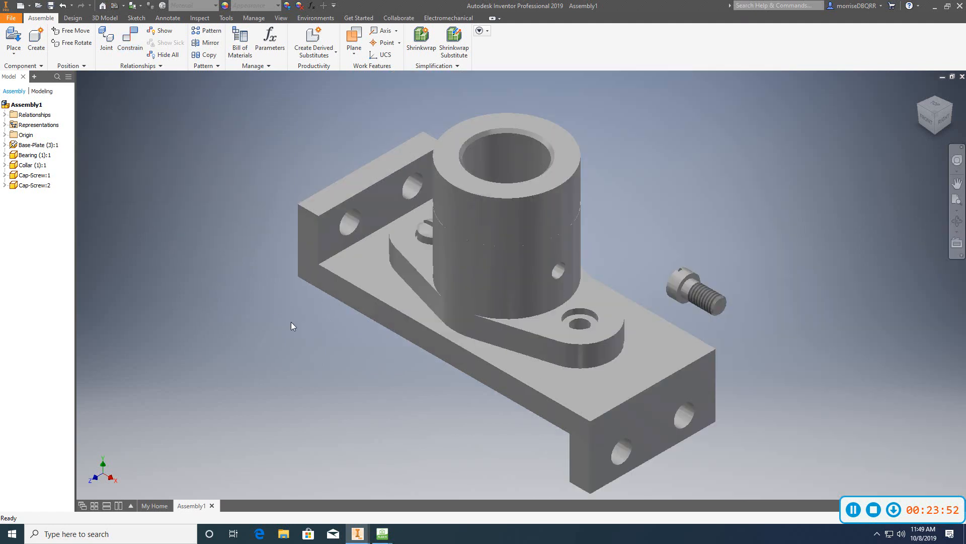
{"action": "middle_click_drag", "start_coordinate": [291, 325], "coordinate": [254, 304]}
{"action": "scroll", "coordinate": [614, 242], "scroll_direction": "down", "scroll_amount": 3}
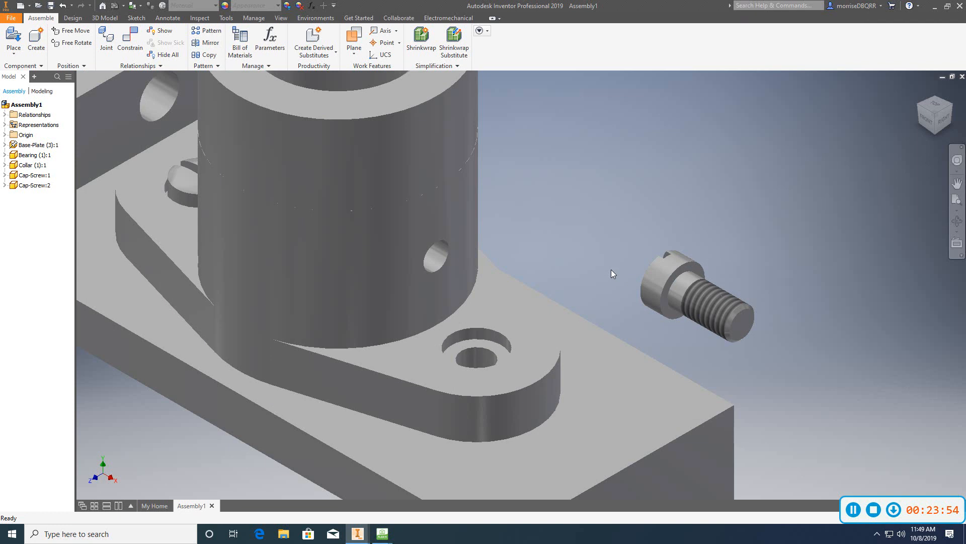
{"action": "key", "text": "c"}
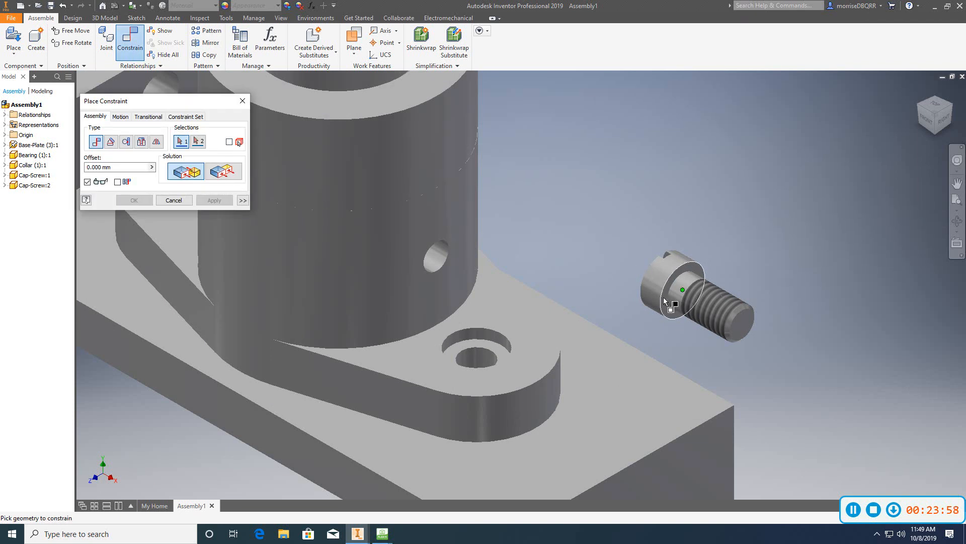
{"action": "scroll", "coordinate": [669, 297], "scroll_direction": "down", "scroll_amount": 2}
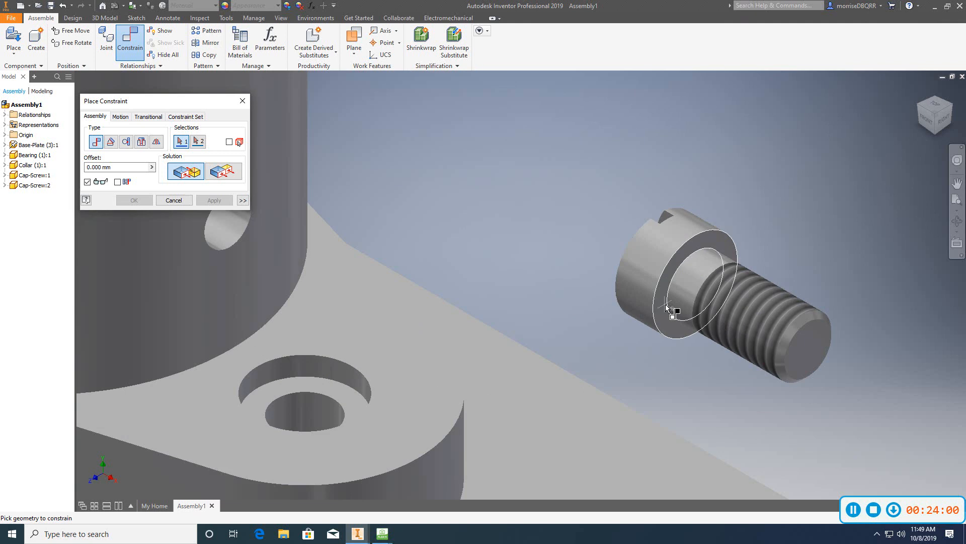
{"action": "left_click", "coordinate": [666, 304]}
{"action": "scroll", "coordinate": [450, 276], "scroll_direction": "up", "scroll_amount": 2}
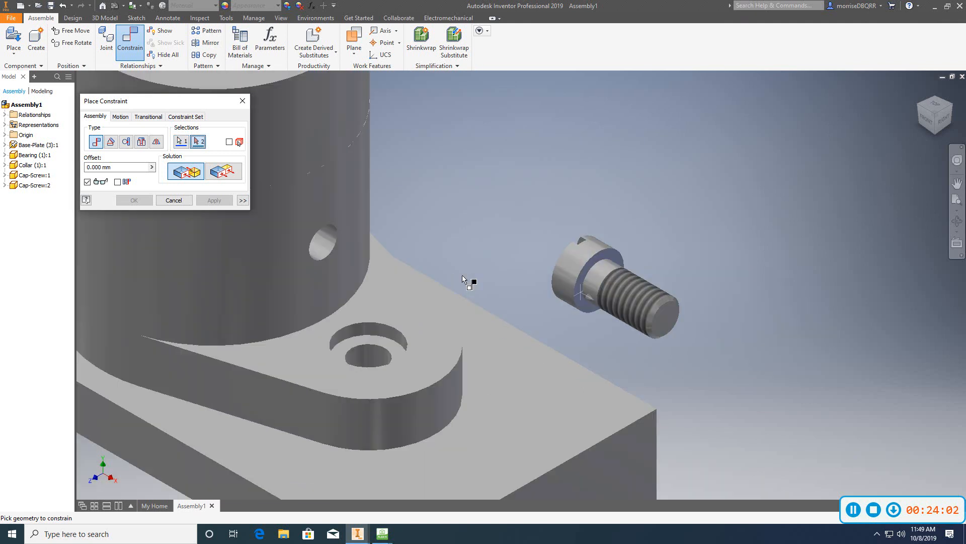
{"action": "middle_click_drag", "start_coordinate": [462, 275], "coordinate": [462, 276]}
{"action": "scroll", "coordinate": [463, 274], "scroll_direction": "up", "scroll_amount": 1}
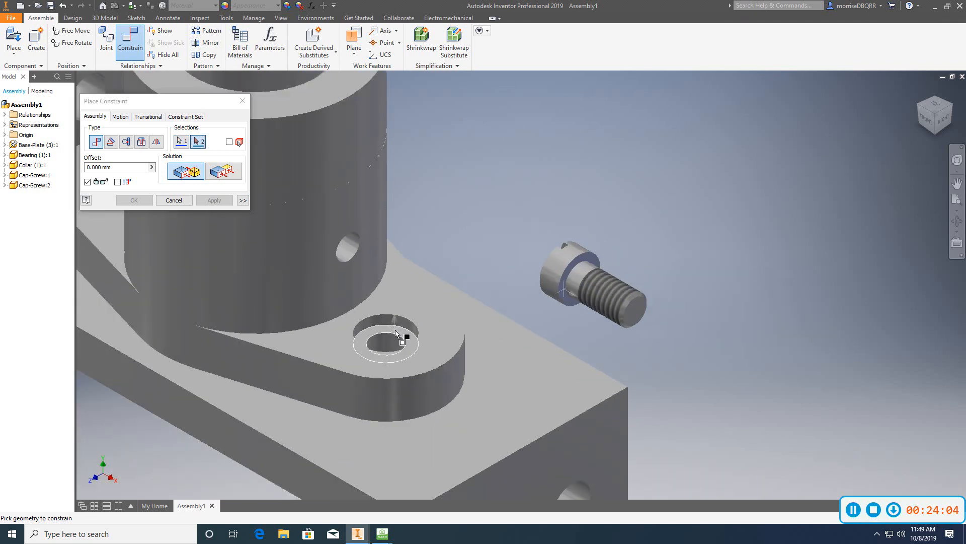
{"action": "left_click", "coordinate": [395, 331]}
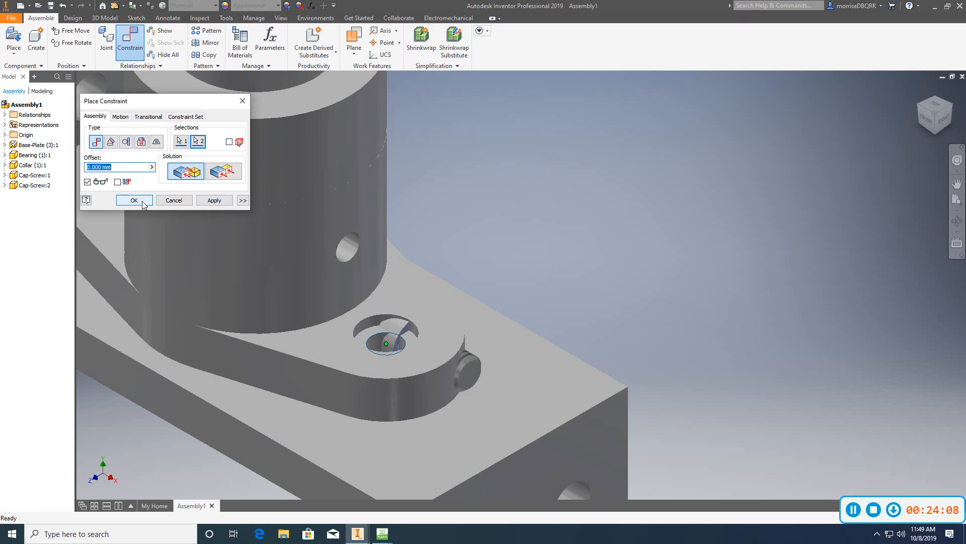
{"action": "left_click", "coordinate": [173, 201]}
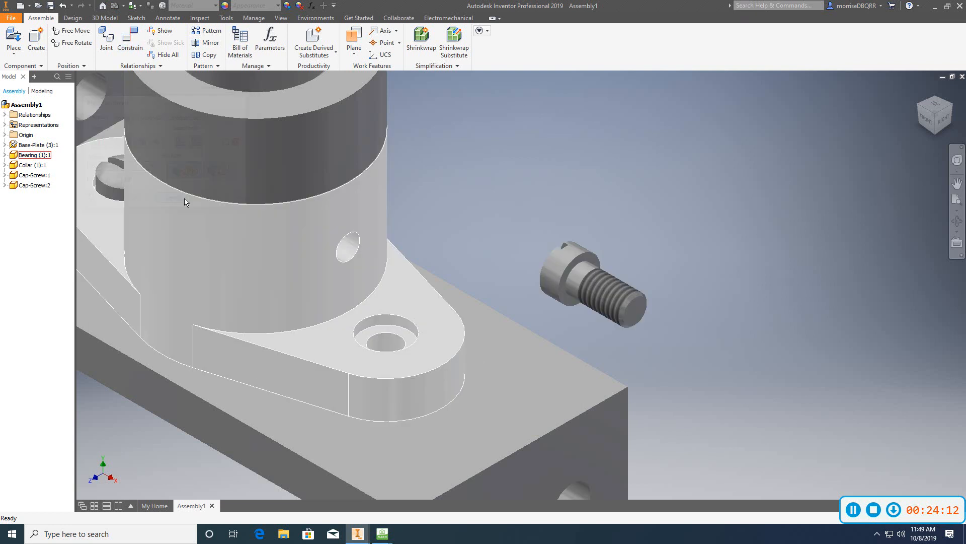
Step: Insert the second Cap-Screw into the near counterbored hole, matching its under-head shank edge to the smaller hole's edge, Opposed with 0 mm offset
{"action": "left_click", "coordinate": [132, 45]}
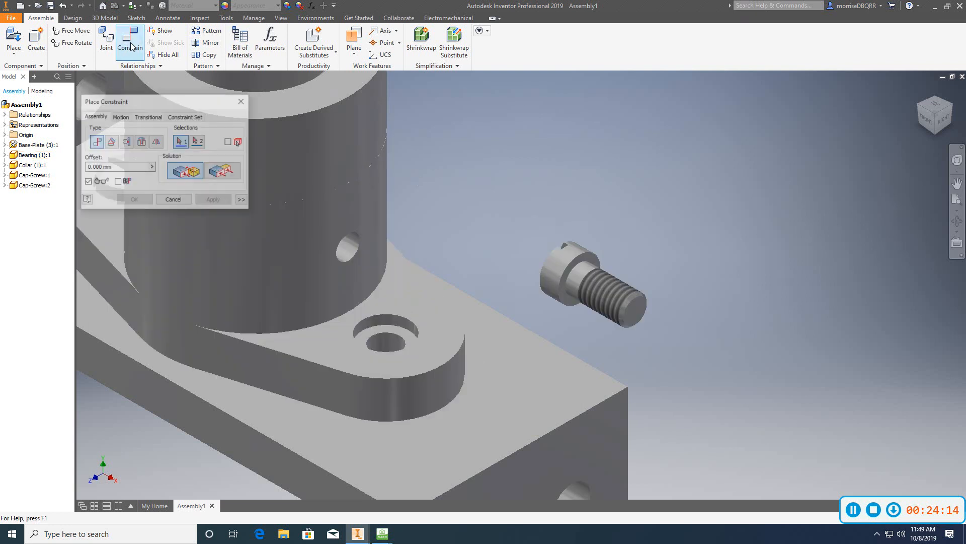
{"action": "left_click", "coordinate": [142, 142]}
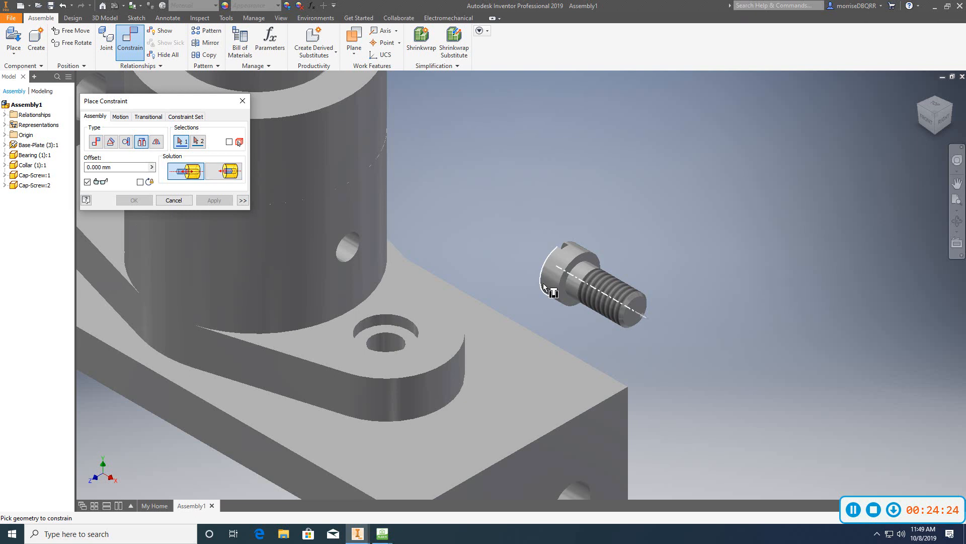
{"action": "left_click", "coordinate": [564, 285]}
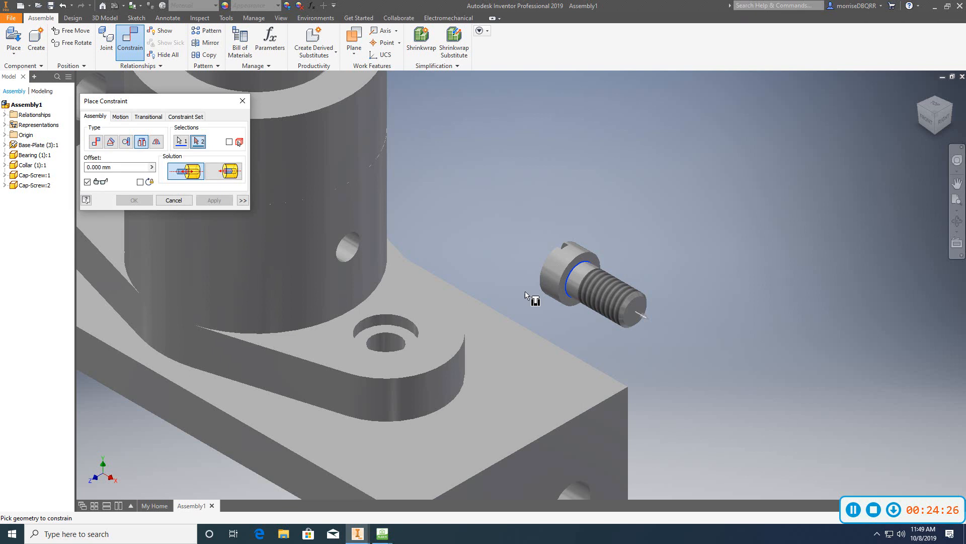
{"action": "left_click", "coordinate": [395, 332]}
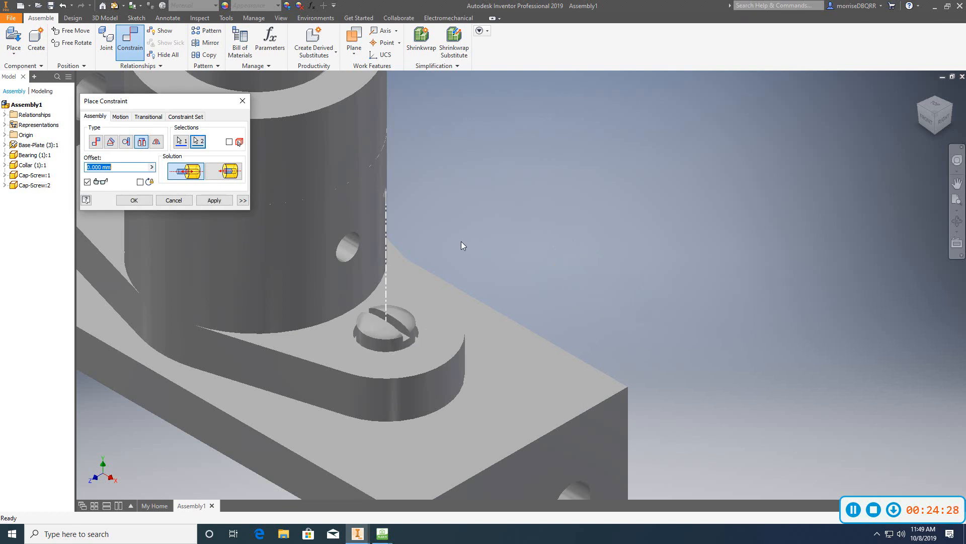
{"action": "left_click", "coordinate": [213, 200]}
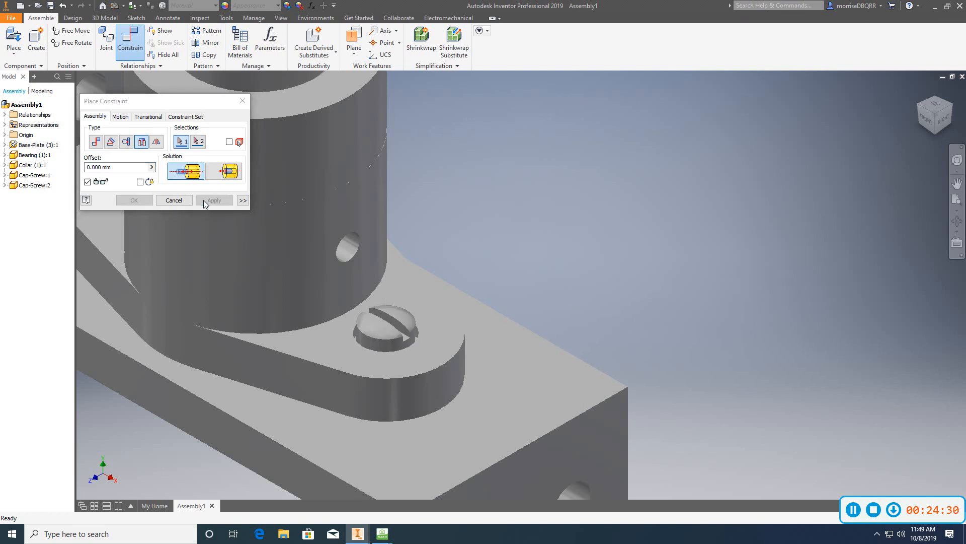
{"action": "left_click", "coordinate": [243, 100]}
{"action": "scroll", "coordinate": [487, 275], "scroll_direction": "up", "scroll_amount": 3}
{"action": "middle_click_drag", "start_coordinate": [487, 275], "coordinate": [601, 241]}
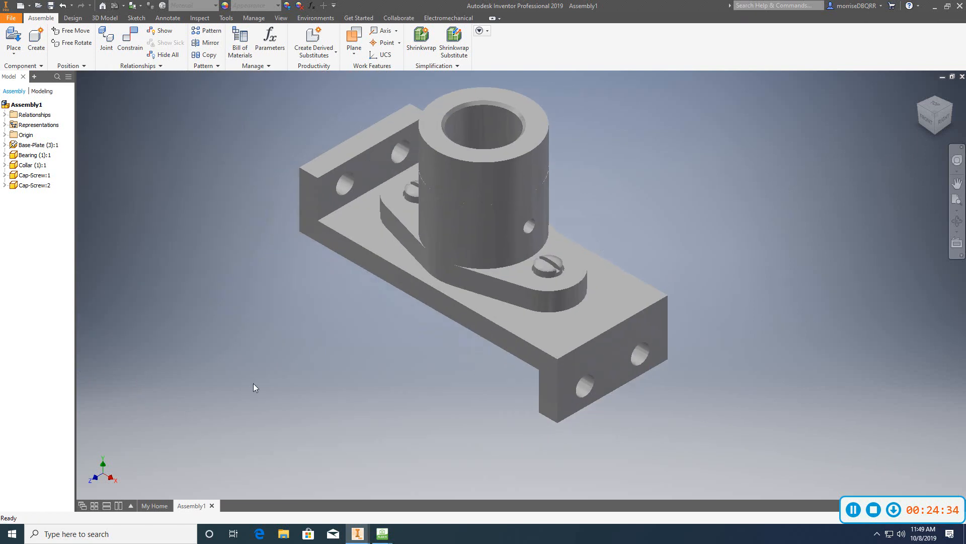
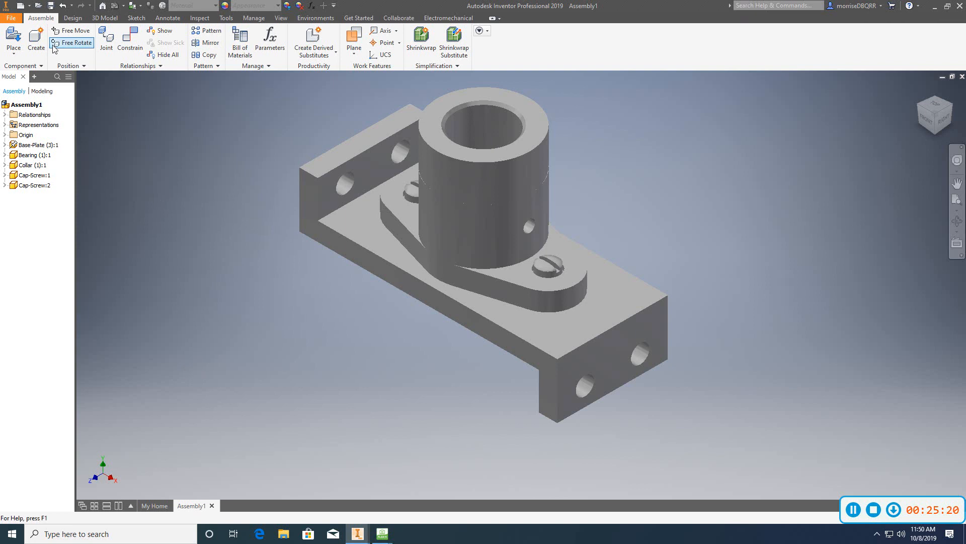
Step: Save the assembly as BEARING ASSEMBLY in Documents, including the changes to all its dependent part files
{"action": "left_click", "coordinate": [11, 18]}
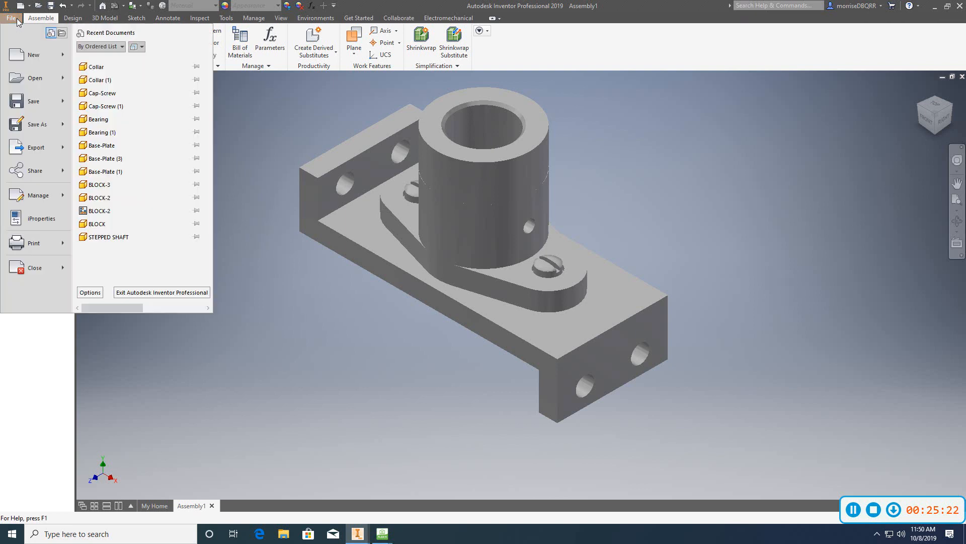
{"action": "left_click", "coordinate": [32, 125]}
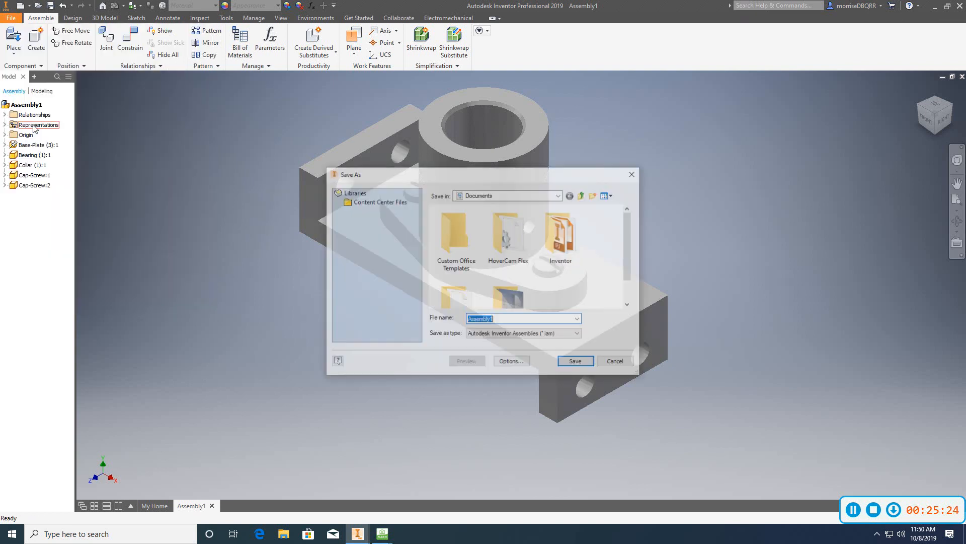
{"action": "key", "text": "BackSpace"}
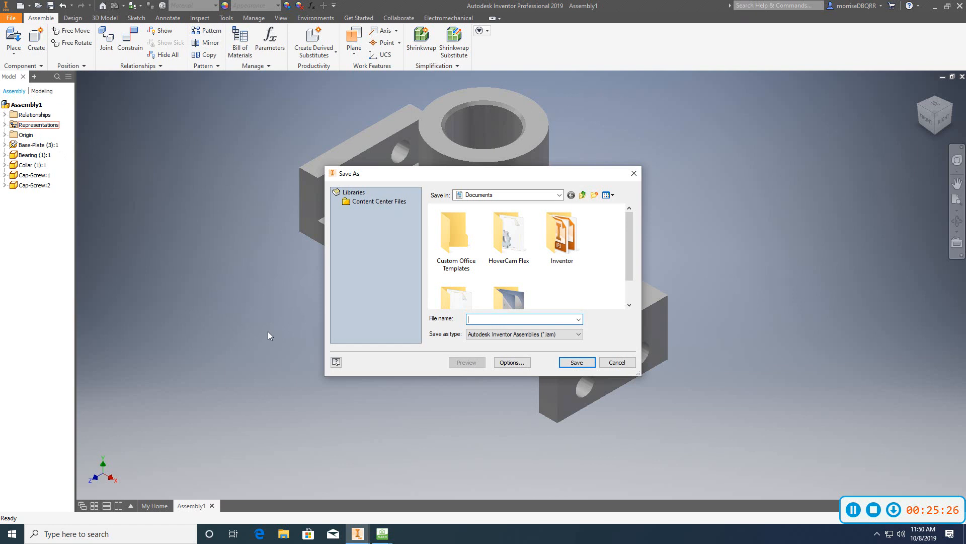
{"action": "type", "text": "BEA"}
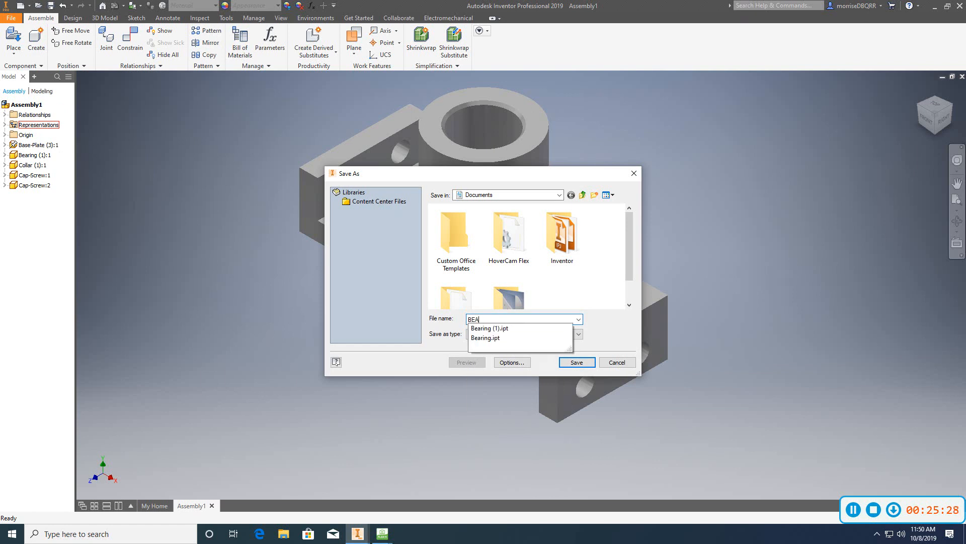
{"action": "type", "text": "RING ASS"}
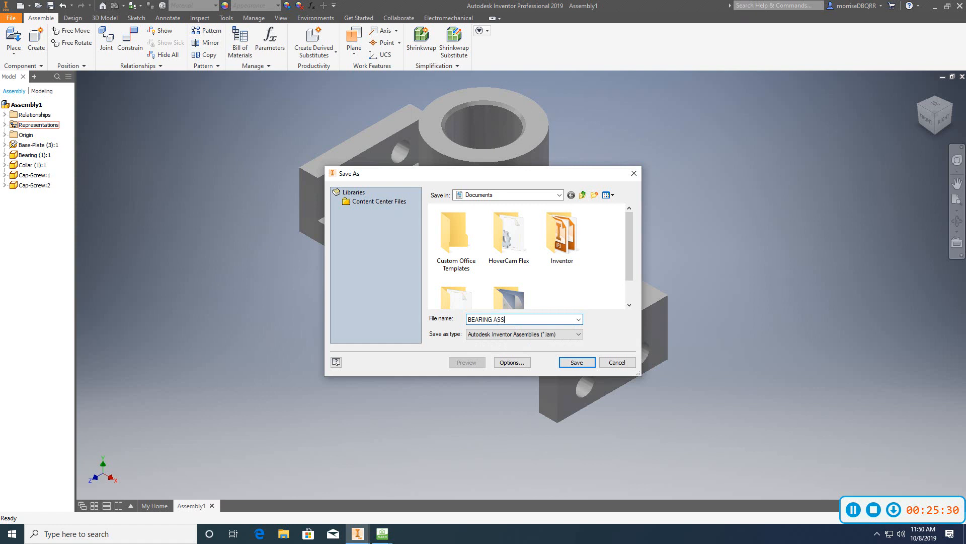
{"action": "type", "text": "EMBLY"}
{"action": "left_click", "coordinate": [571, 363]}
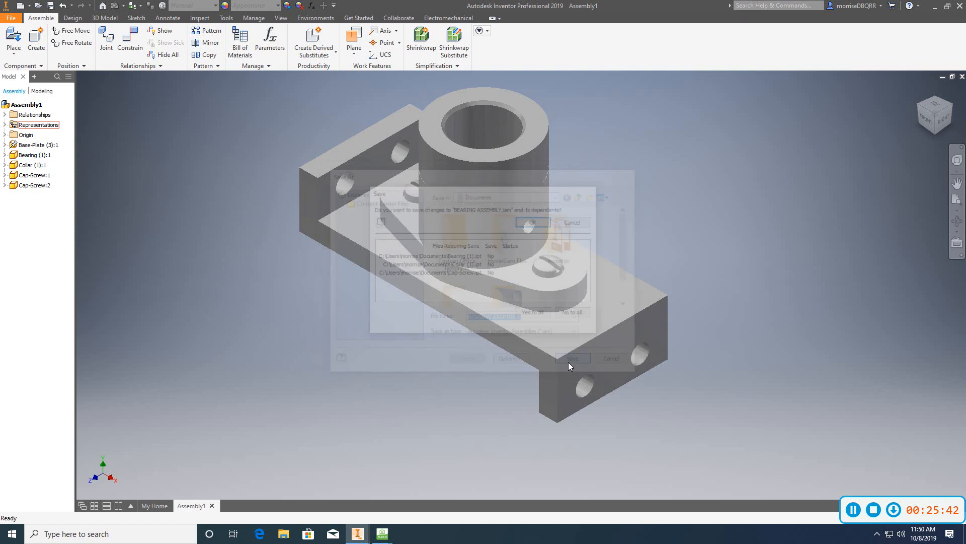
{"action": "left_click", "coordinate": [546, 313]}
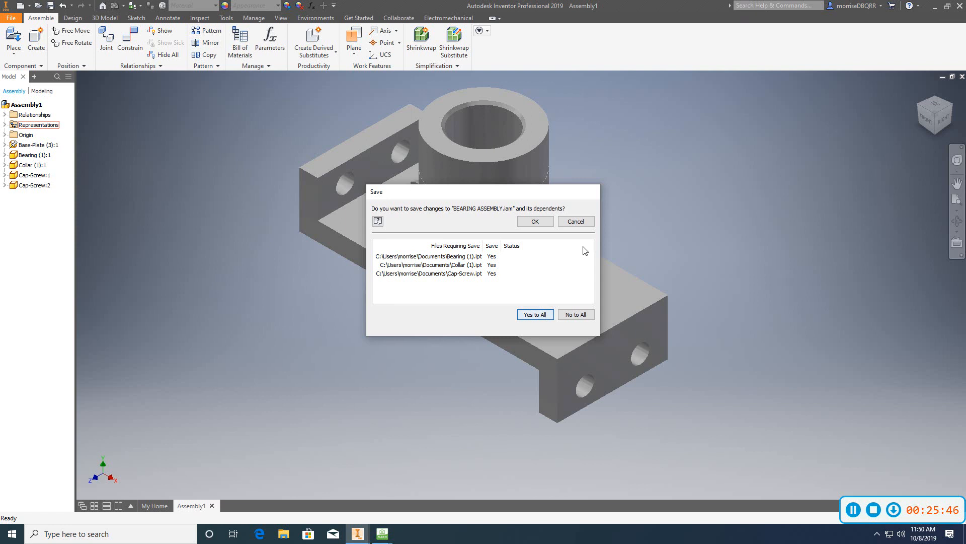
{"action": "left_click", "coordinate": [535, 222]}
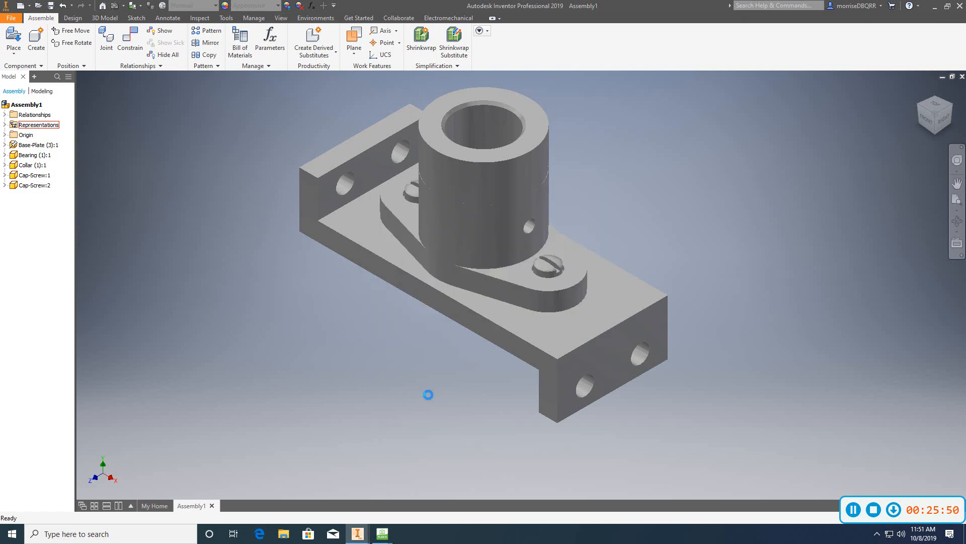
{"action": "scroll", "coordinate": [428, 395], "scroll_direction": "down", "scroll_amount": 3}
{"action": "middle_click_drag", "start_coordinate": [428, 394], "coordinate": [372, 354]}
{"action": "scroll", "coordinate": [517, 330], "scroll_direction": "up", "scroll_amount": 1}
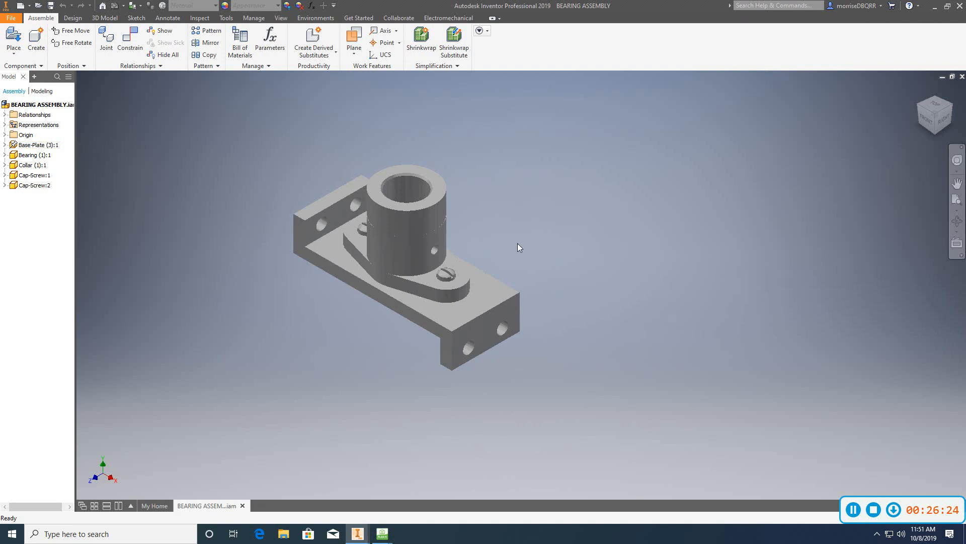
Step: Create a new drawing from the metric ANSI (mm).idw template
{"action": "left_click", "coordinate": [17, 21]}
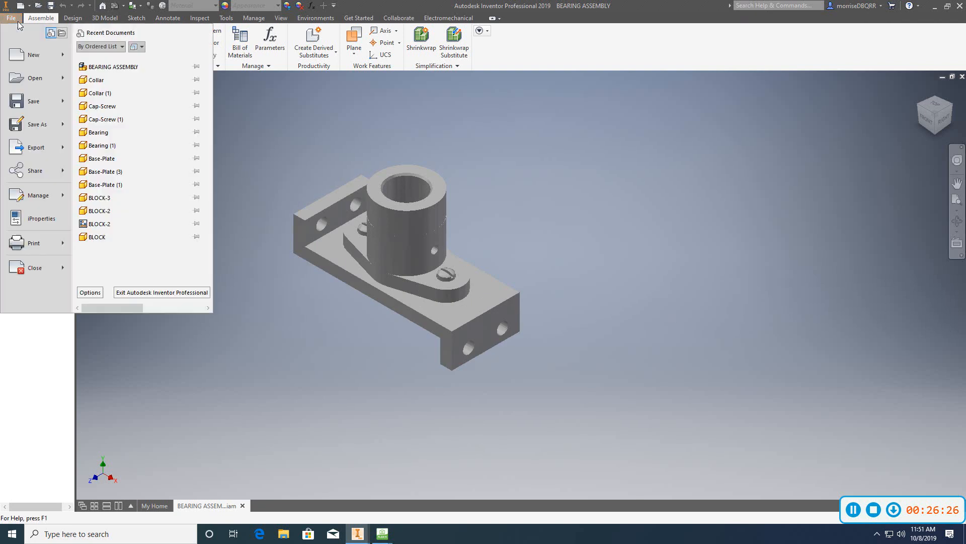
{"action": "left_click", "coordinate": [35, 61]}
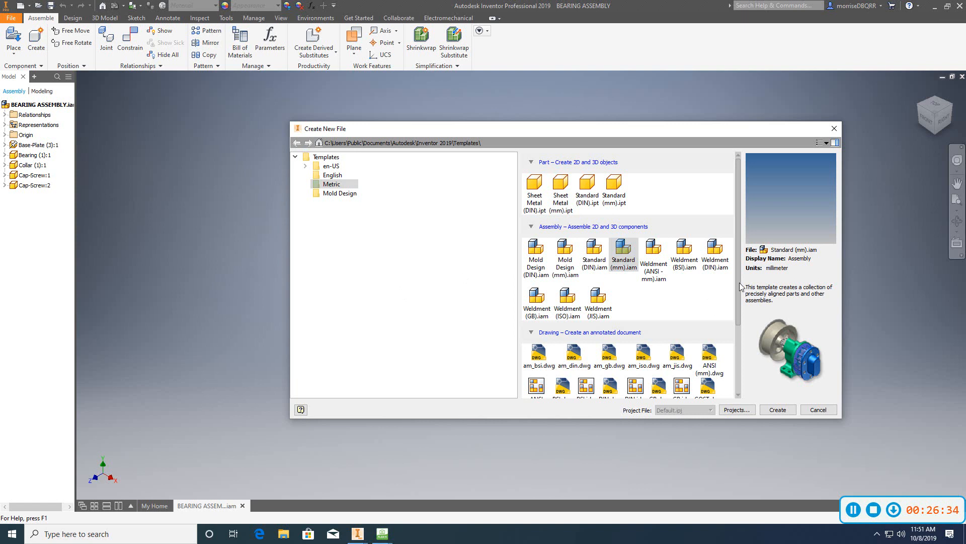
{"action": "mouse_move", "coordinate": [740, 283]}
{"action": "left_mouse_down"}
{"action": "mouse_move", "coordinate": [742, 325]}
{"action": "mouse_move", "coordinate": [700, 337]}
{"action": "left_mouse_up"}
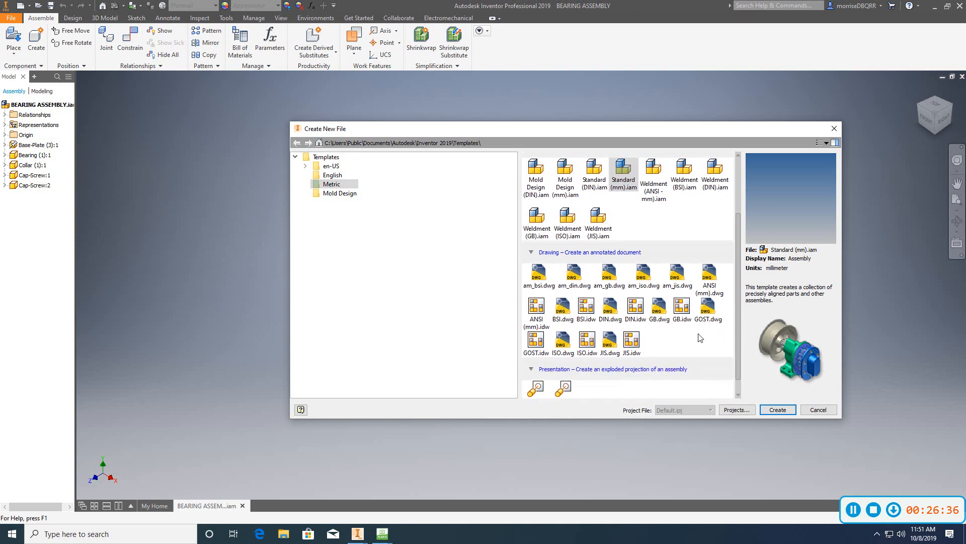
{"action": "left_click", "coordinate": [540, 317]}
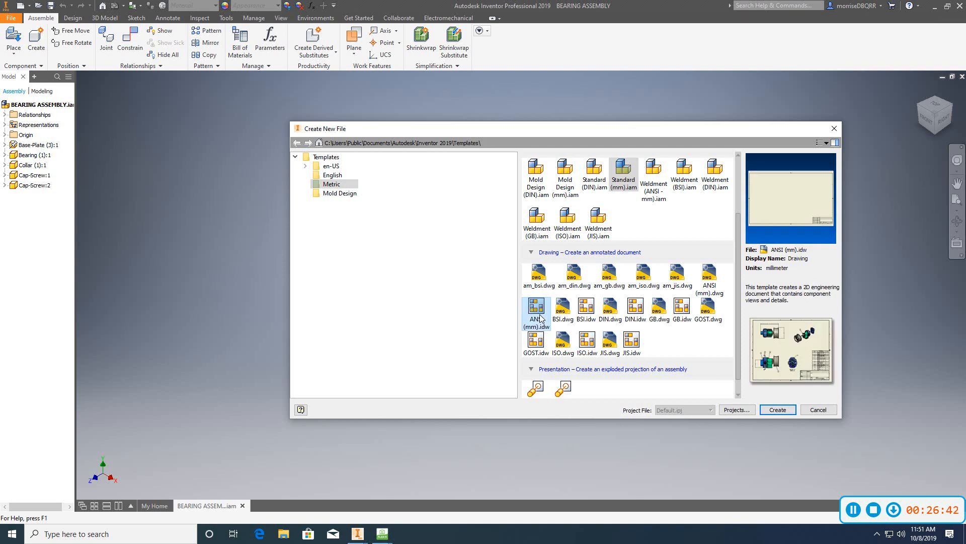
{"action": "left_click", "coordinate": [778, 410]}
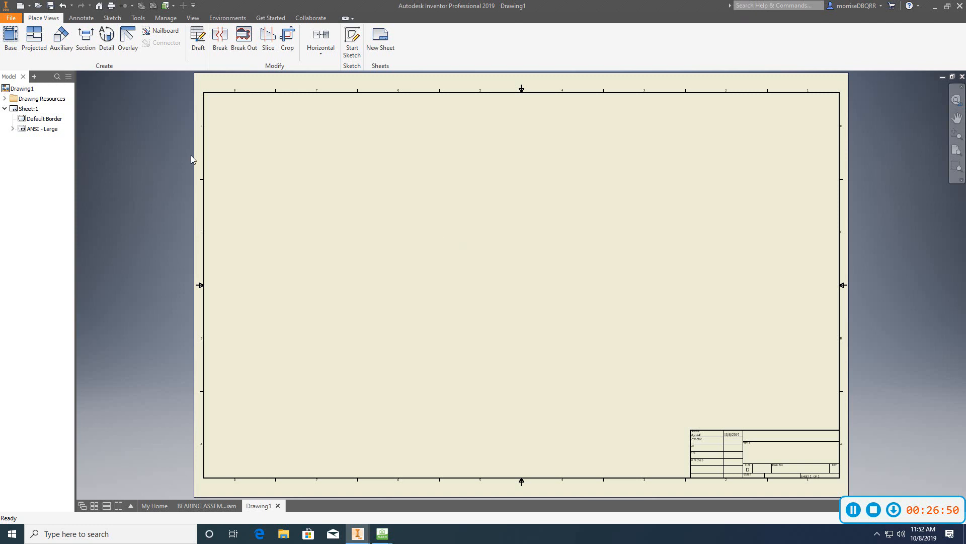
Step: Change the drawing sheet to size A in portrait orientation
{"action": "right_click", "coordinate": [32, 112]}
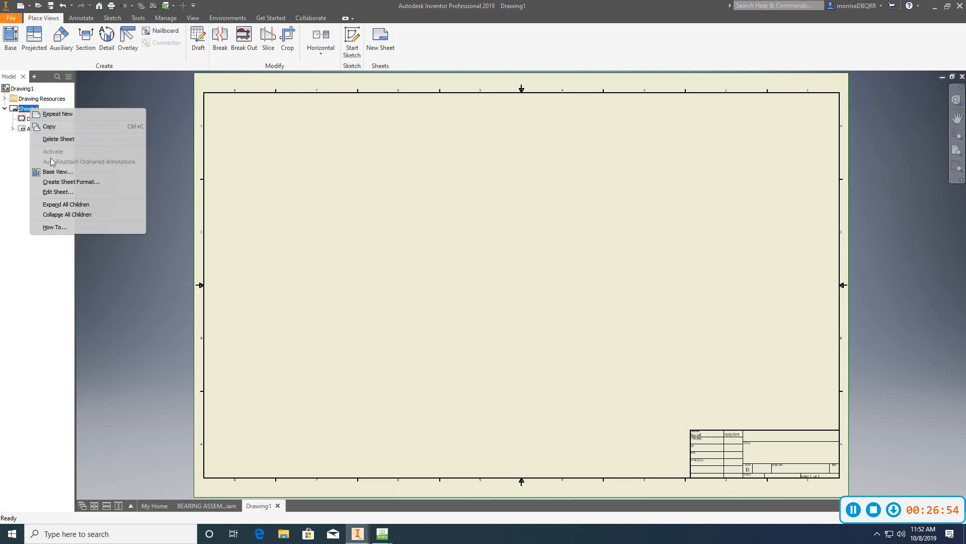
{"action": "left_click", "coordinate": [54, 194]}
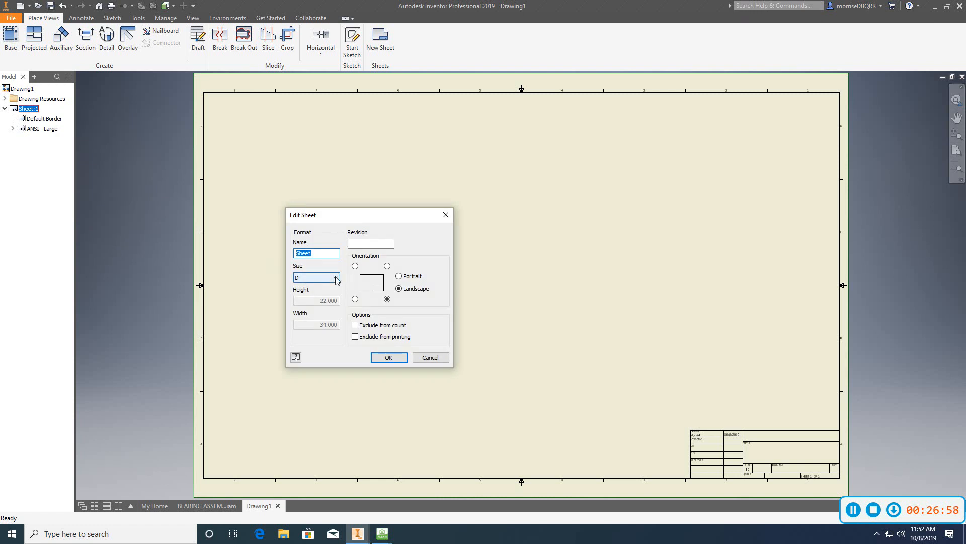
{"action": "left_click", "coordinate": [336, 277]}
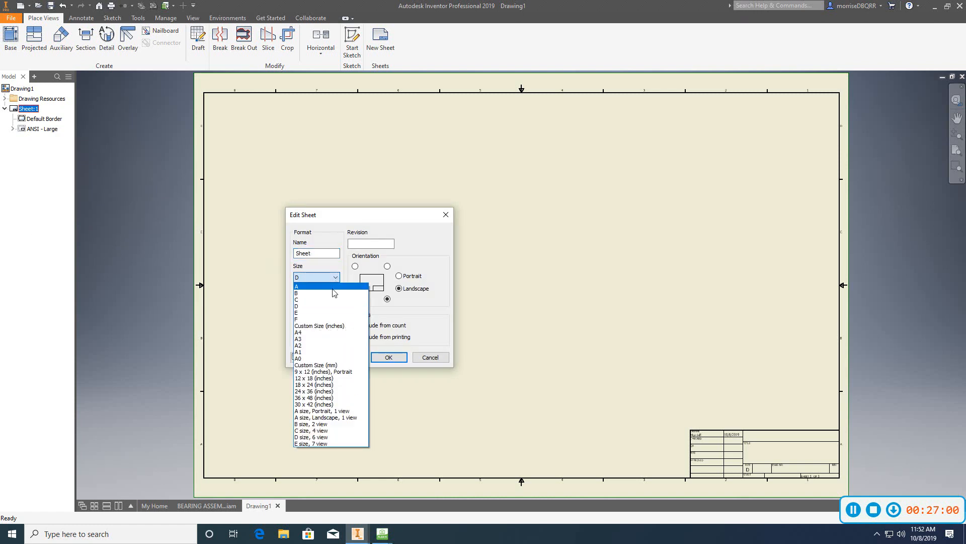
{"action": "left_click", "coordinate": [332, 286]}
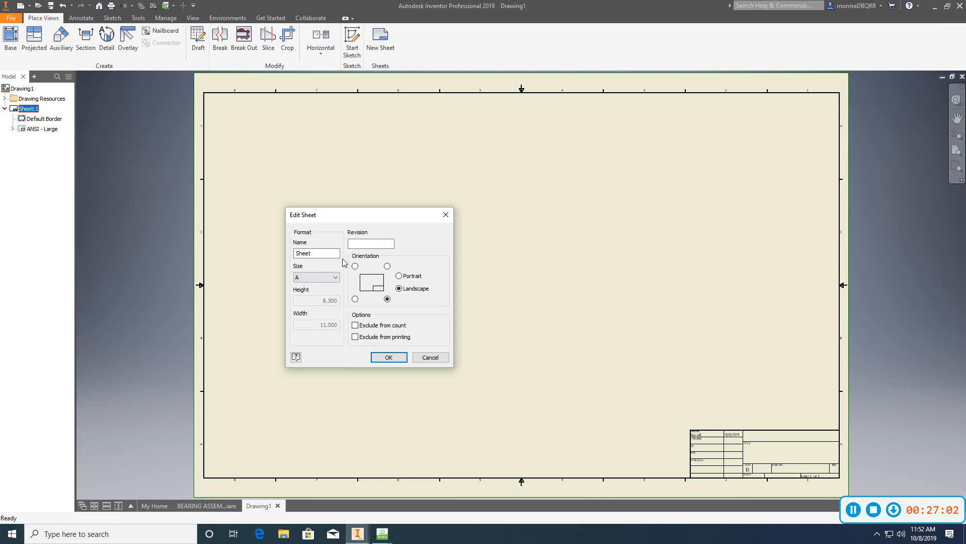
{"action": "left_click", "coordinate": [399, 276]}
{"action": "left_click", "coordinate": [388, 358]}
{"action": "middle_click_drag", "start_coordinate": [306, 303], "coordinate": [288, 315]}
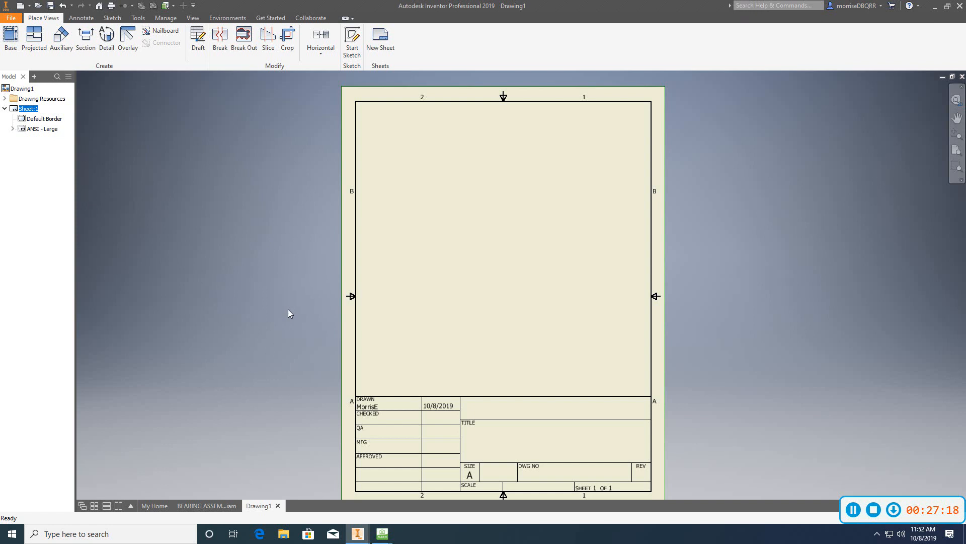
{"action": "middle_click_drag", "start_coordinate": [289, 298], "coordinate": [291, 288]}
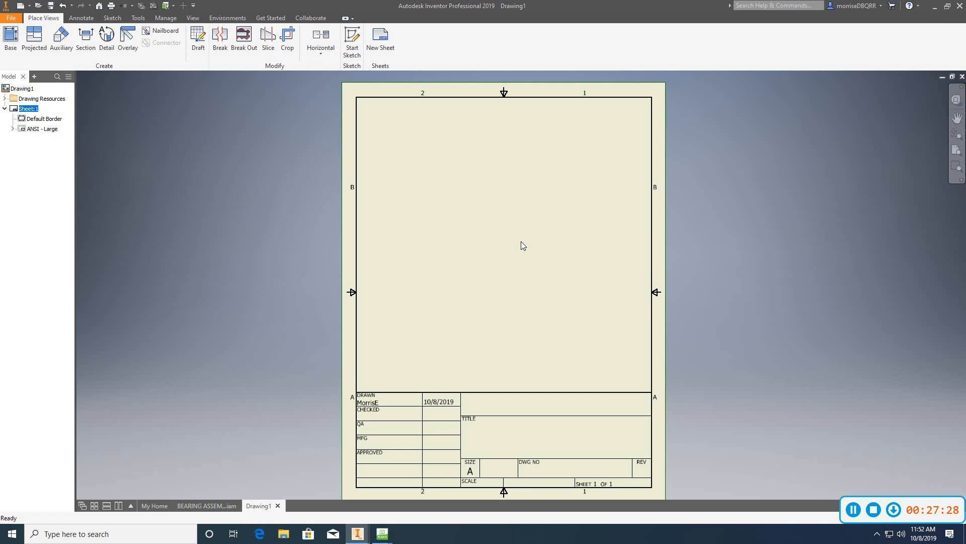
Step: Place an isometric base view of BEARING ASSEMBLY at scale .75 in the sheet's upper area, clear of the title block
{"action": "left_click", "coordinate": [11, 40]}
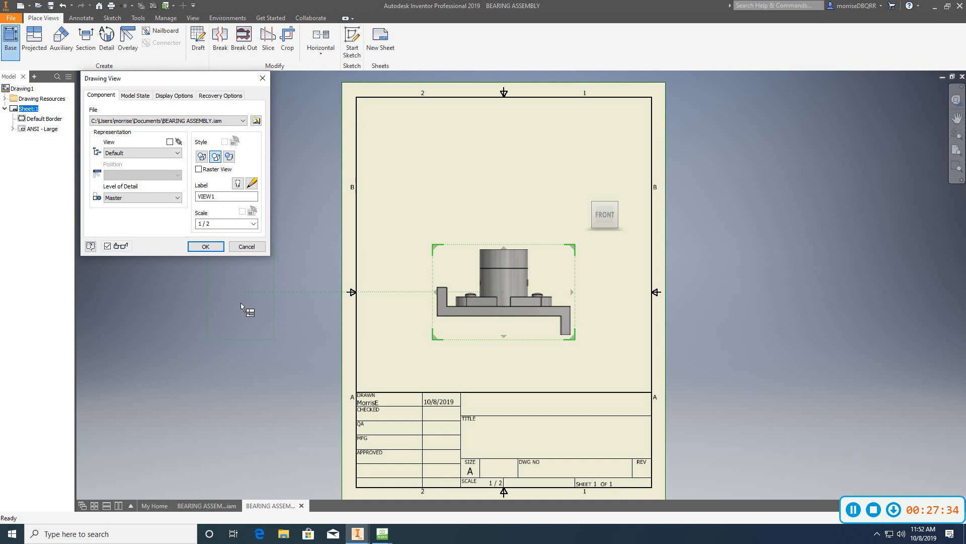
{"action": "left_click", "coordinate": [617, 204]}
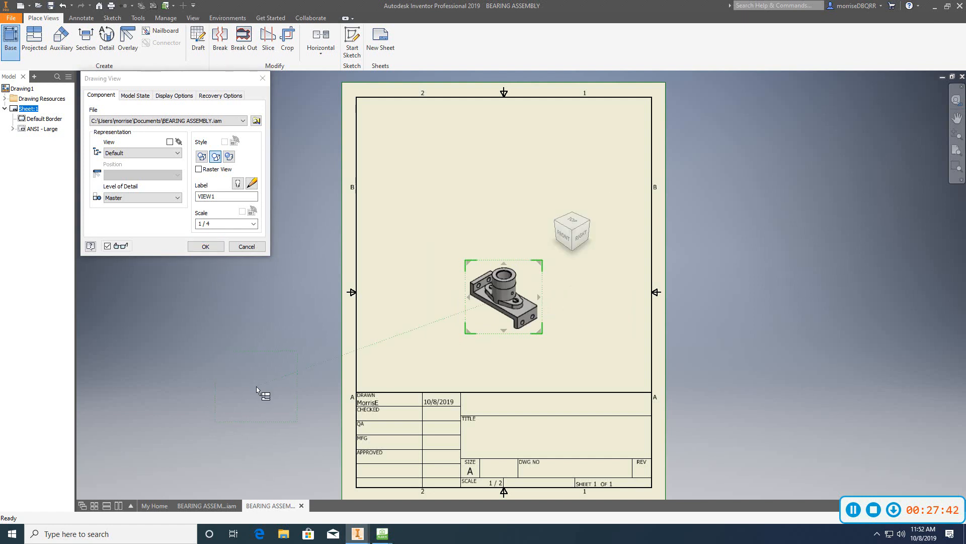
{"action": "left_click", "coordinate": [197, 224]}
{"action": "type", "text": "1"}
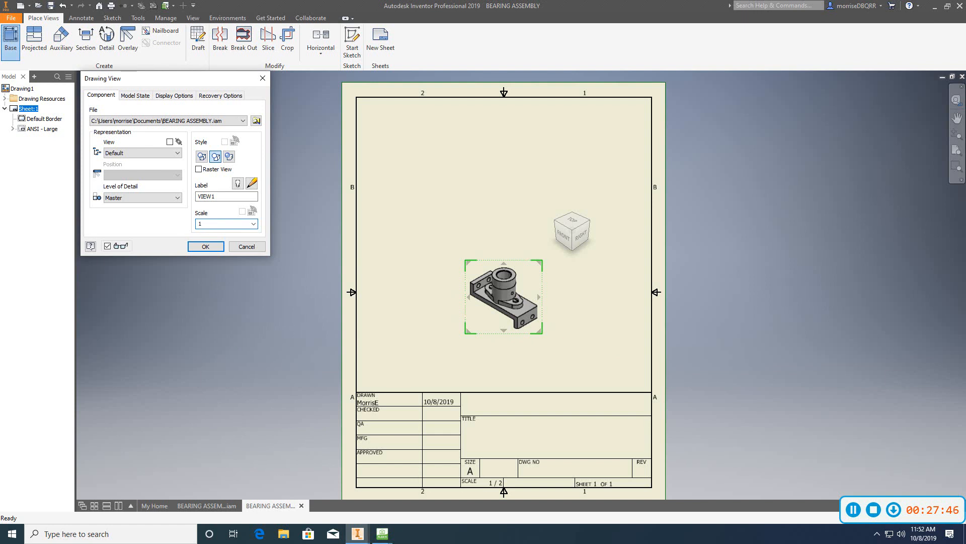
{"action": "key", "text": "BackSpace"}
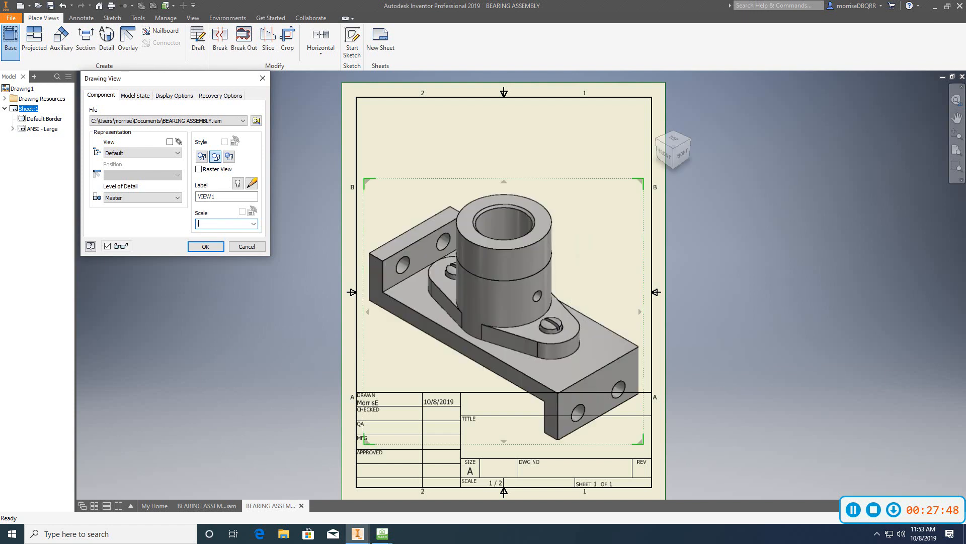
{"action": "type", "text": ".75"}
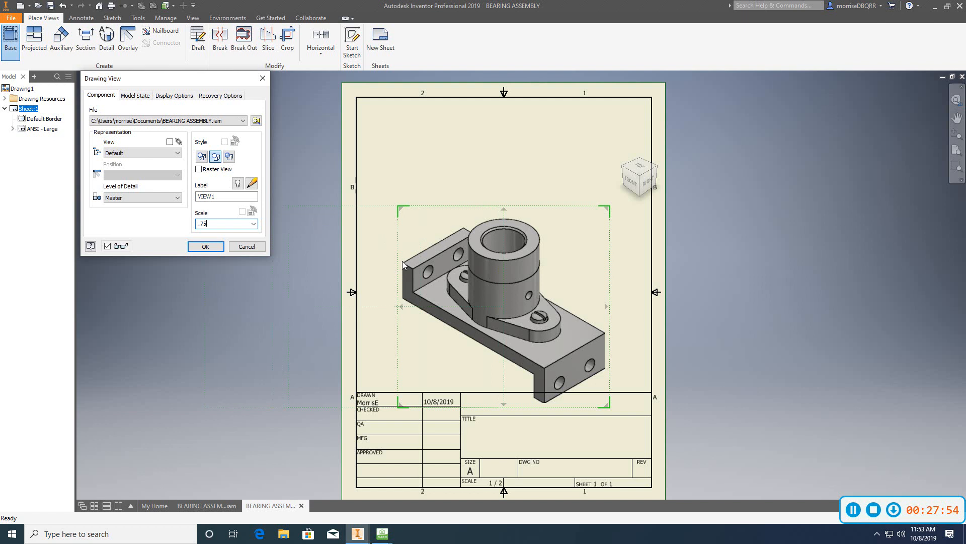
{"action": "left_click_drag", "start_coordinate": [424, 207], "coordinate": [423, 110]}
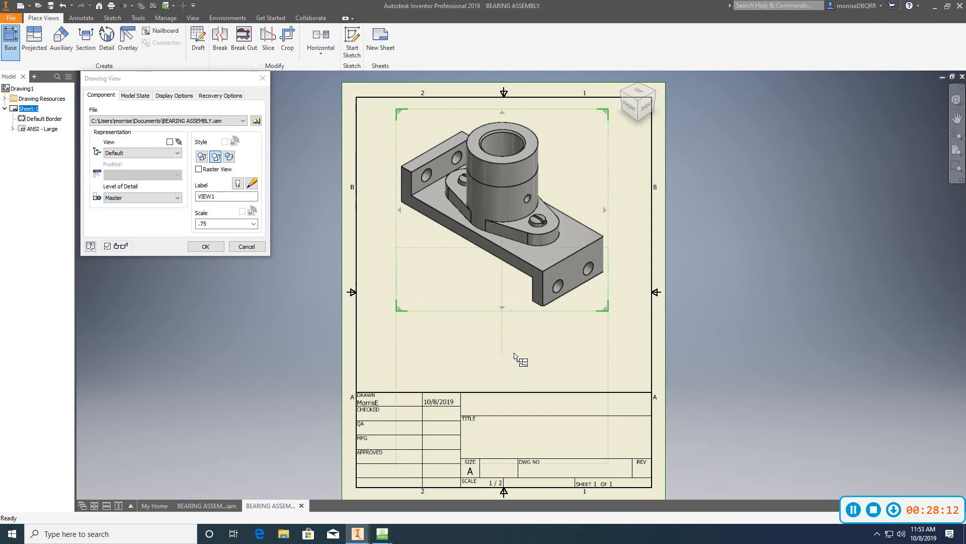
{"action": "left_click", "coordinate": [205, 248]}
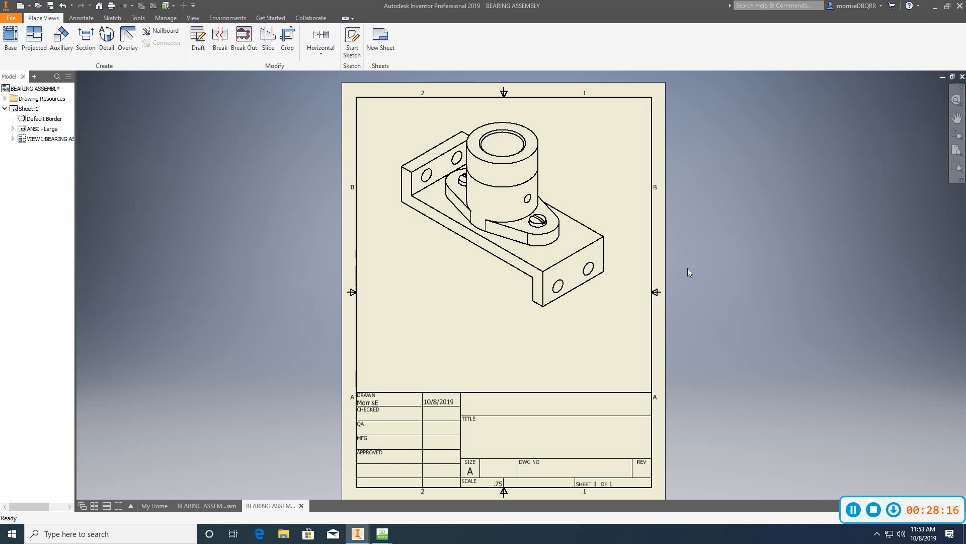
Step: Change the assembly view's display style to shaded
{"action": "middle_click_drag", "start_coordinate": [688, 268], "coordinate": [701, 257]}
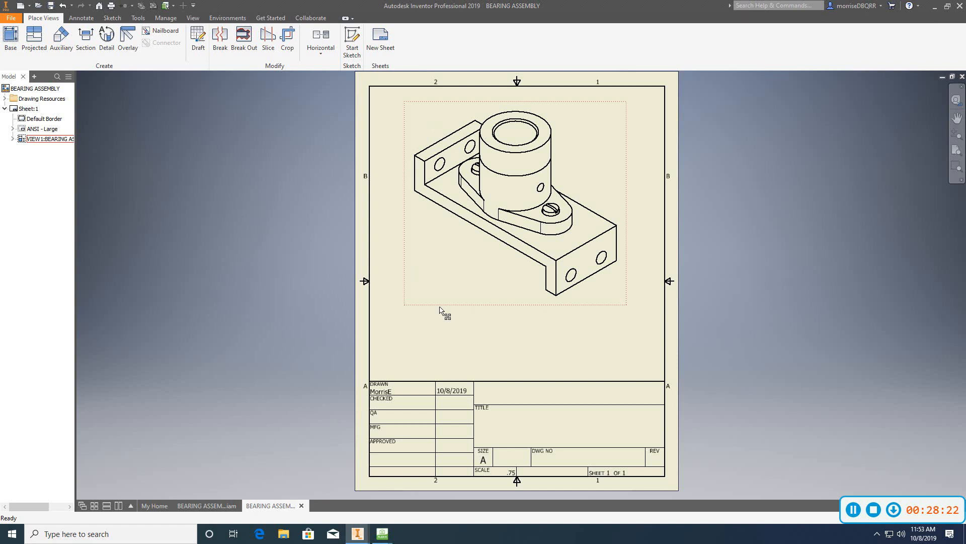
{"action": "right_click", "coordinate": [479, 303]}
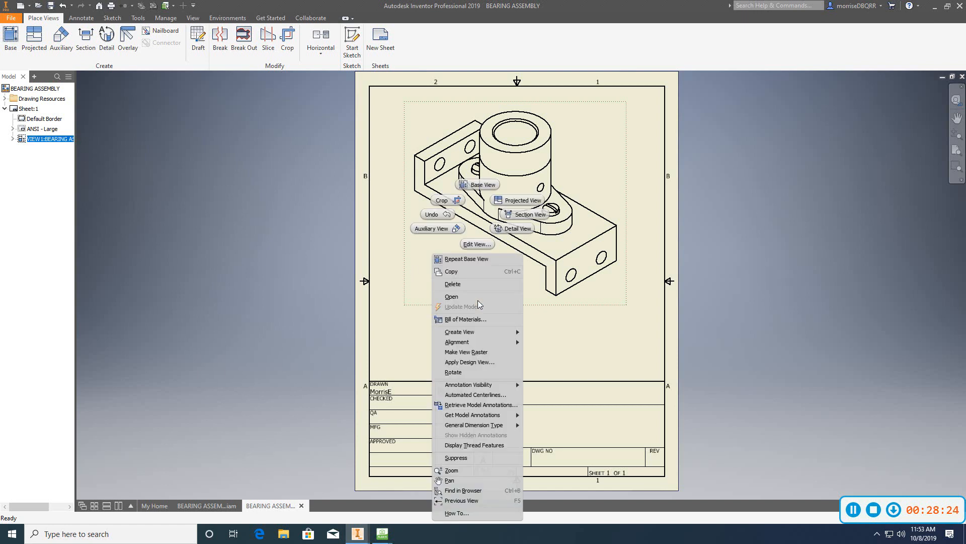
{"action": "left_click", "coordinate": [477, 244]}
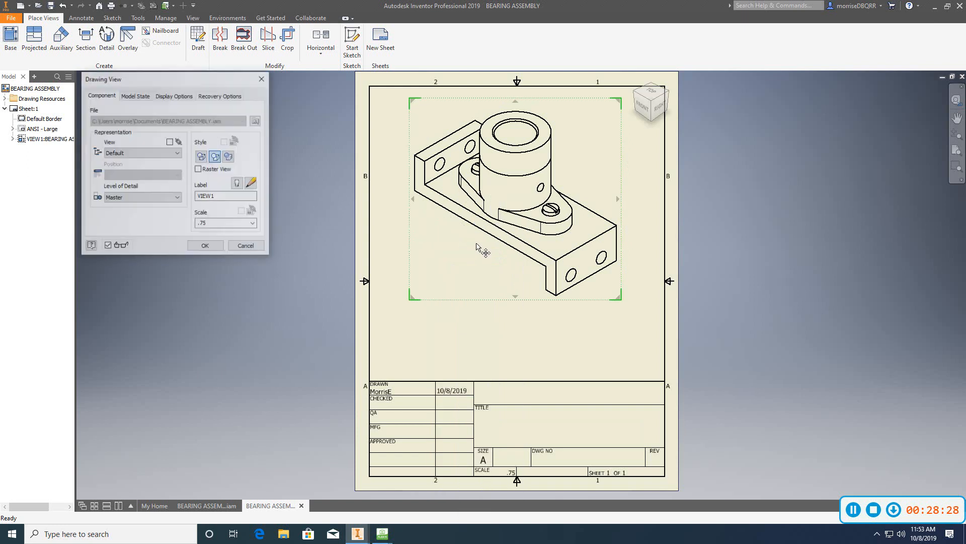
{"action": "left_click", "coordinate": [229, 157]}
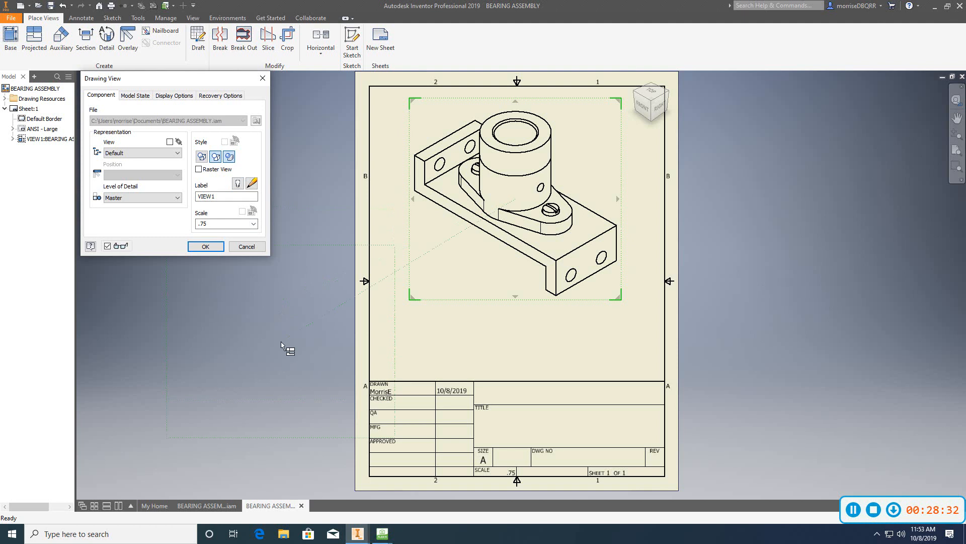
{"action": "left_click", "coordinate": [205, 247]}
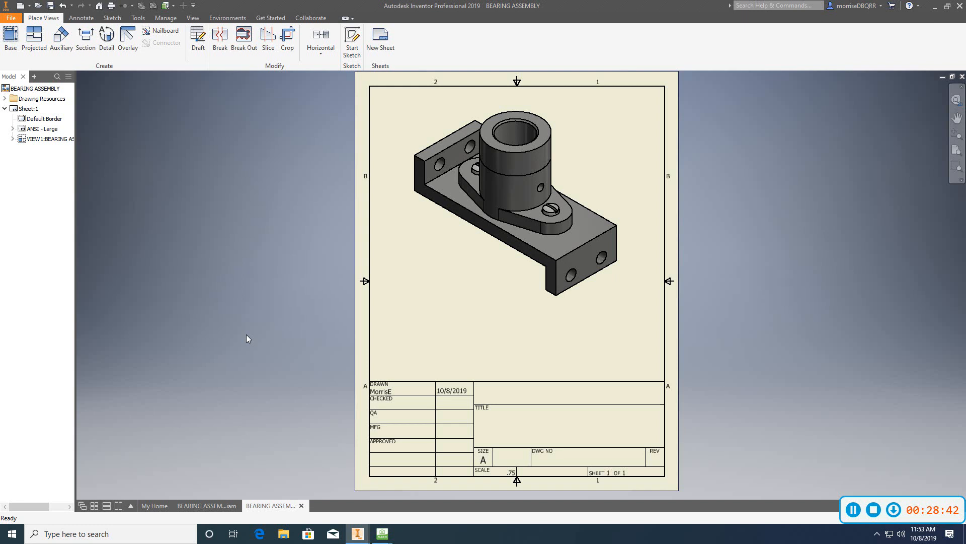
Step: Move the shaded assembly view slightly higher on the sheet to leave more room above the title block
{"action": "scroll", "coordinate": [246, 334], "scroll_direction": "up", "scroll_amount": 3}
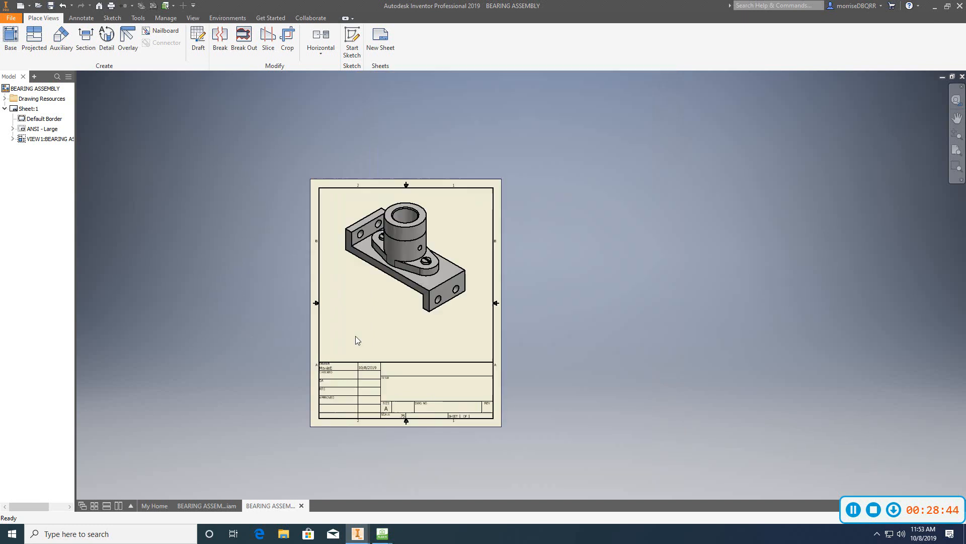
{"action": "scroll", "coordinate": [409, 334], "scroll_direction": "down", "scroll_amount": 3}
{"action": "middle_click_drag", "start_coordinate": [417, 334], "coordinate": [448, 404]}
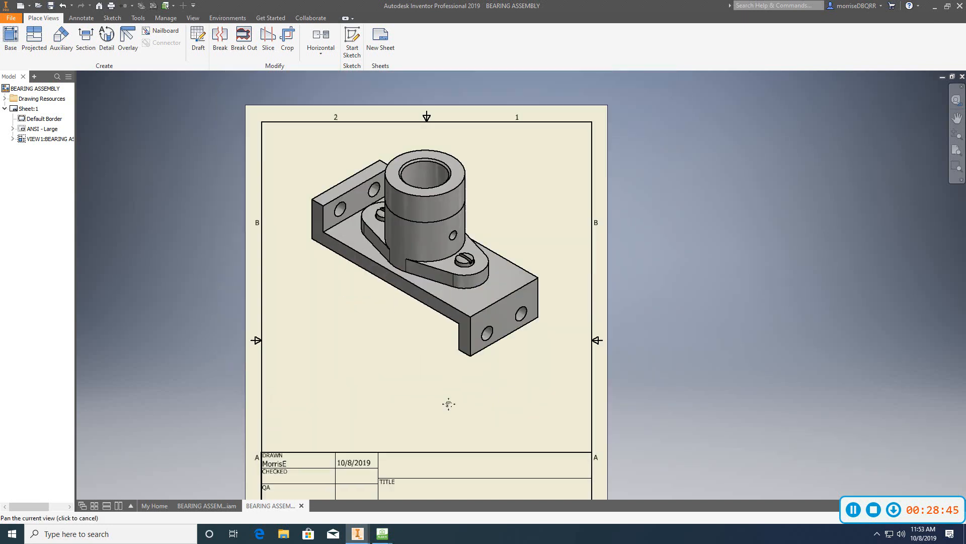
{"action": "left_click", "coordinate": [441, 366]}
{"action": "left_click_drag", "start_coordinate": [437, 359], "coordinate": [436, 358]}
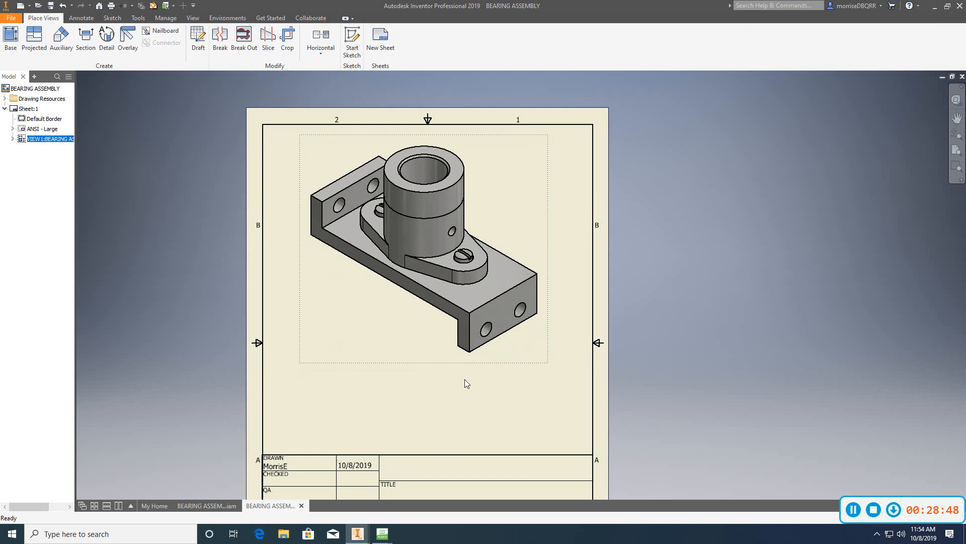
{"action": "left_click", "coordinate": [464, 381]}
{"action": "middle_click_drag", "start_coordinate": [581, 256], "coordinate": [622, 233]}
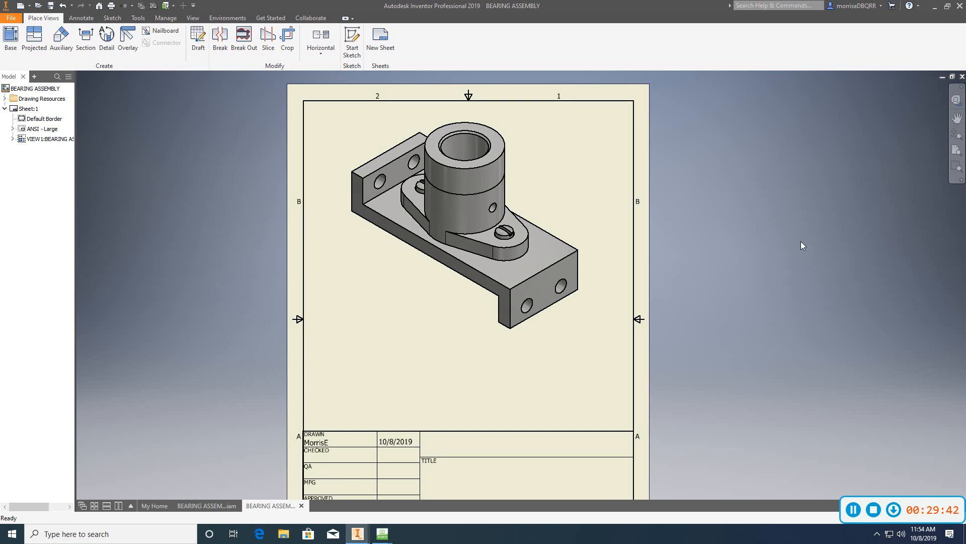
{"action": "left_click", "coordinate": [548, 338]}
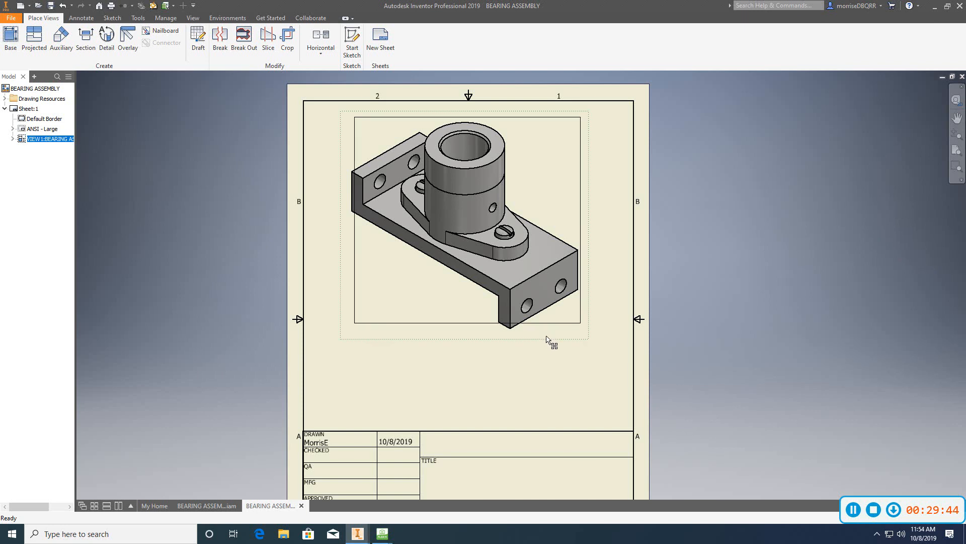
{"action": "left_click_drag", "start_coordinate": [547, 339], "coordinate": [550, 333]}
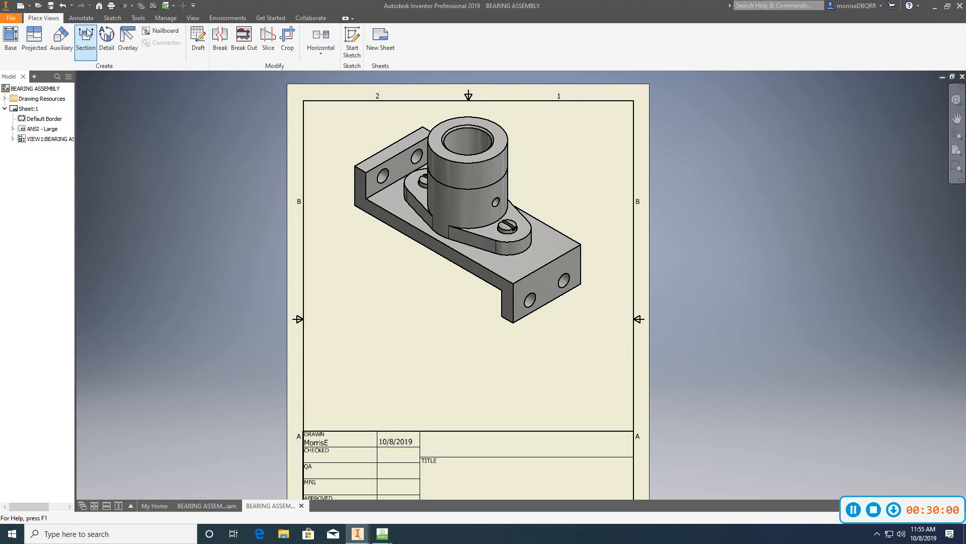
Step: Add a structured, first-level parts list for the assembly view, enabling its BOM view, directly above the title block against the right border
{"action": "left_click", "coordinate": [78, 19]}
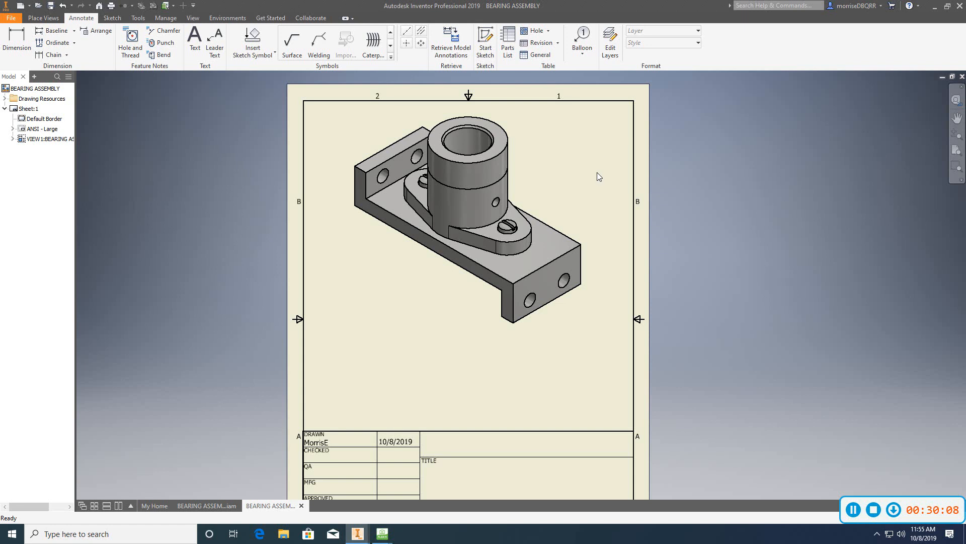
{"action": "left_click", "coordinate": [512, 53]}
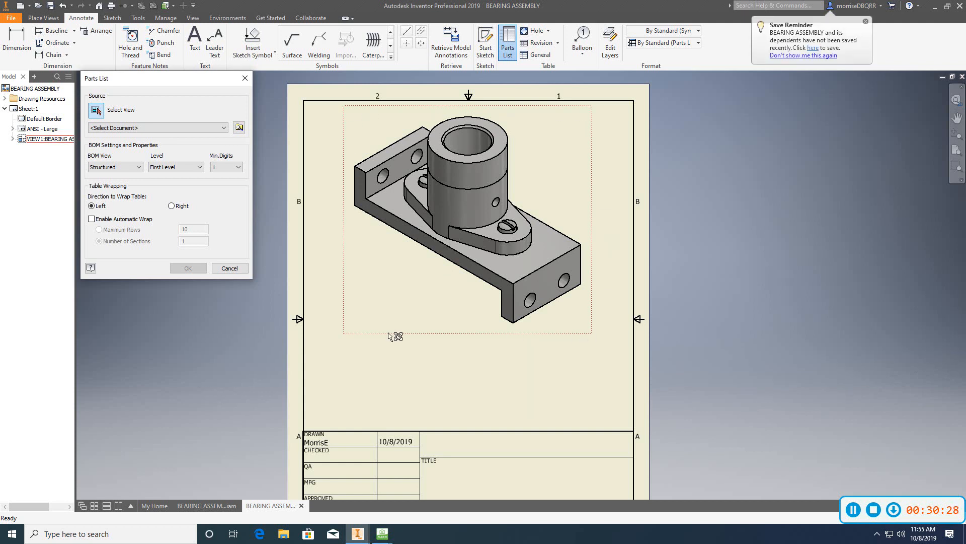
{"action": "left_click", "coordinate": [545, 332]}
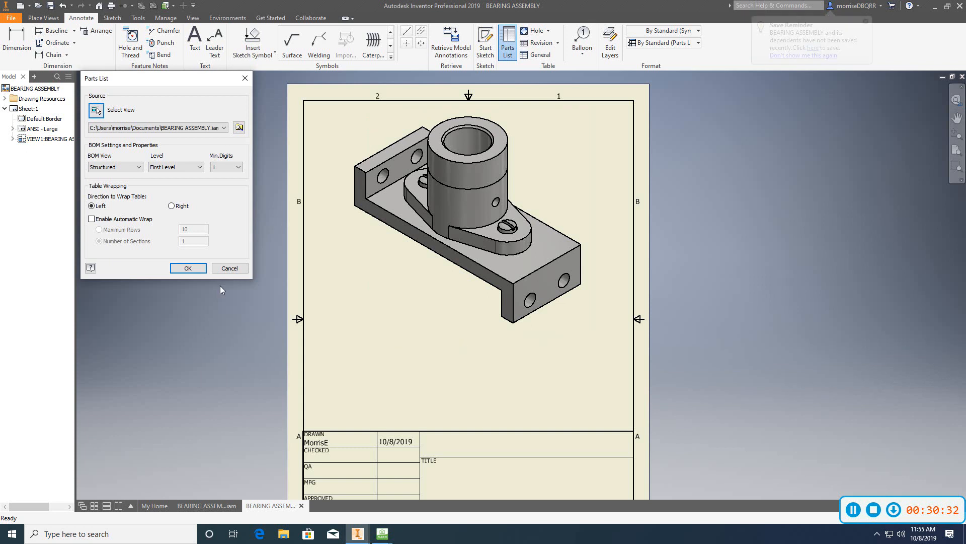
{"action": "left_click", "coordinate": [188, 269]}
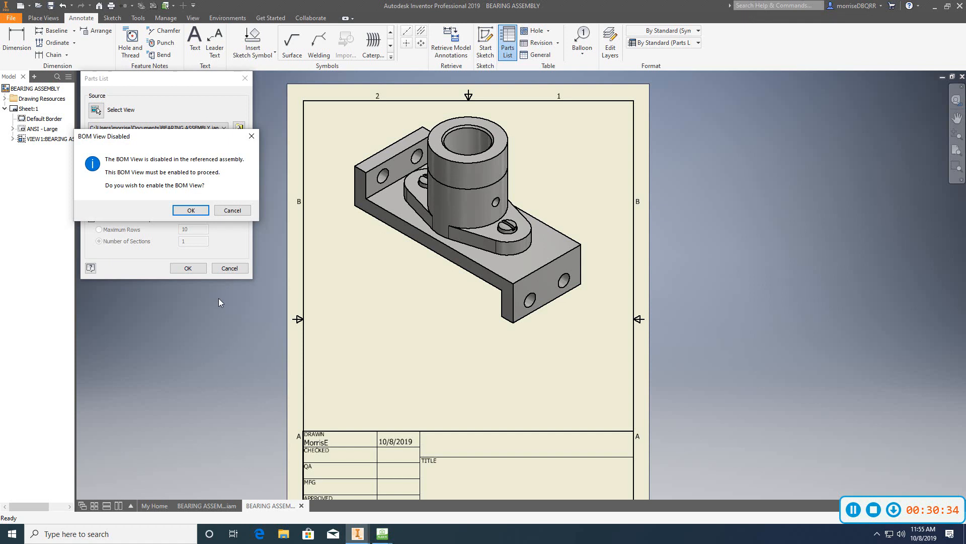
{"action": "left_click", "coordinate": [190, 211]}
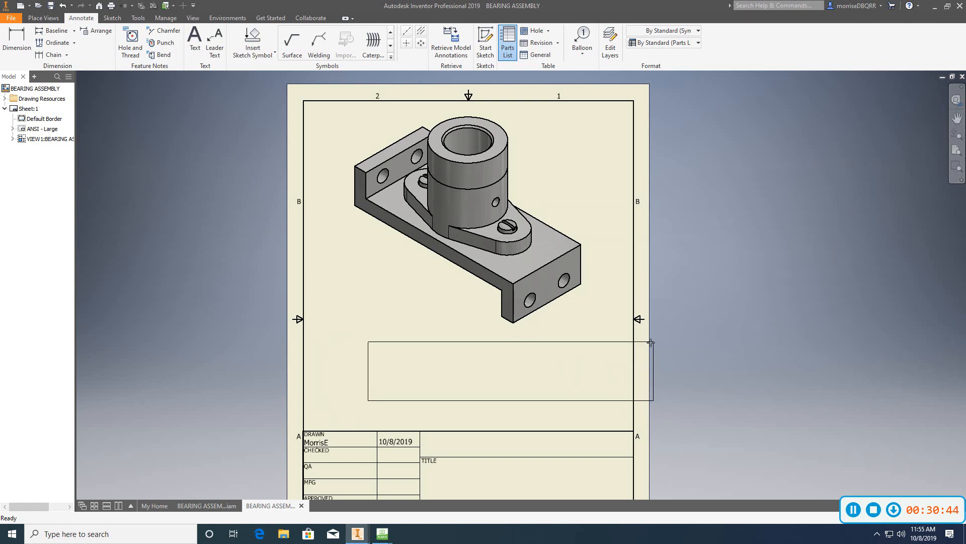
{"action": "middle_click_drag", "start_coordinate": [626, 335], "coordinate": [625, 277]}
{"action": "scroll", "coordinate": [622, 292], "scroll_direction": "up", "scroll_amount": 2}
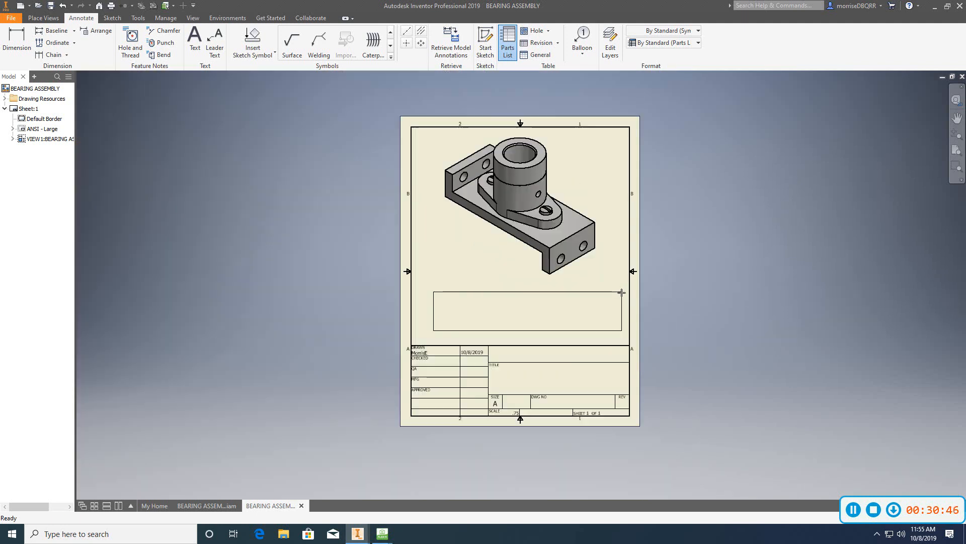
{"action": "scroll", "coordinate": [622, 292], "scroll_direction": "down", "scroll_amount": 4}
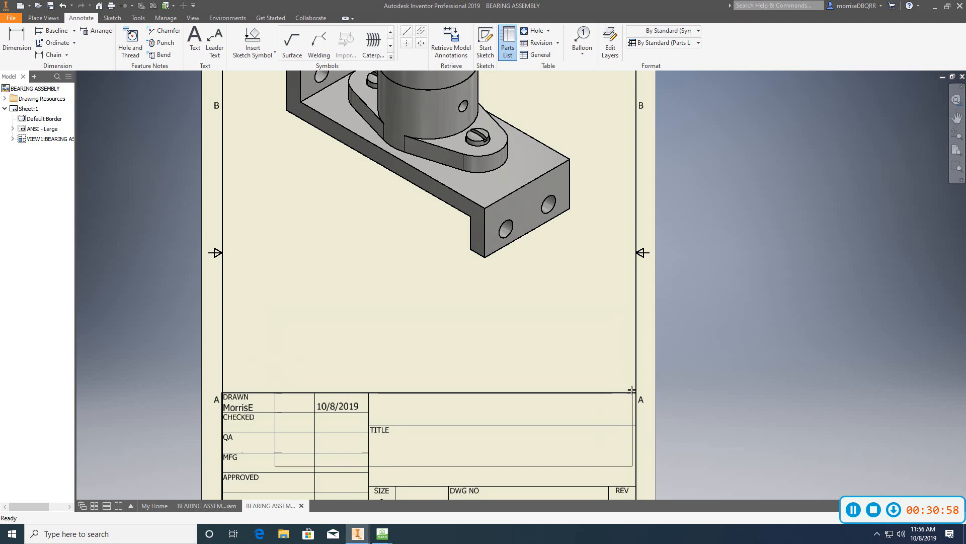
{"action": "left_click", "coordinate": [638, 321]}
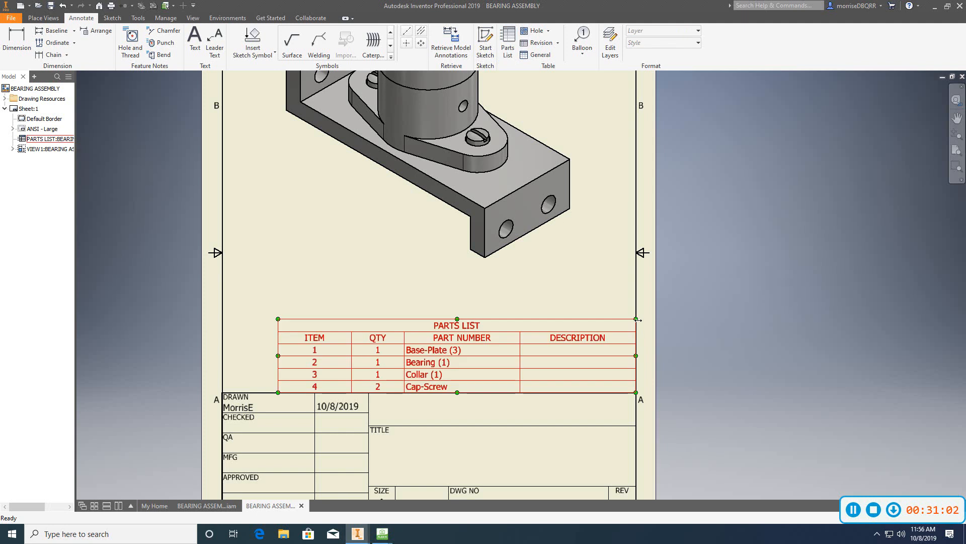
{"action": "right_click", "coordinate": [697, 279]}
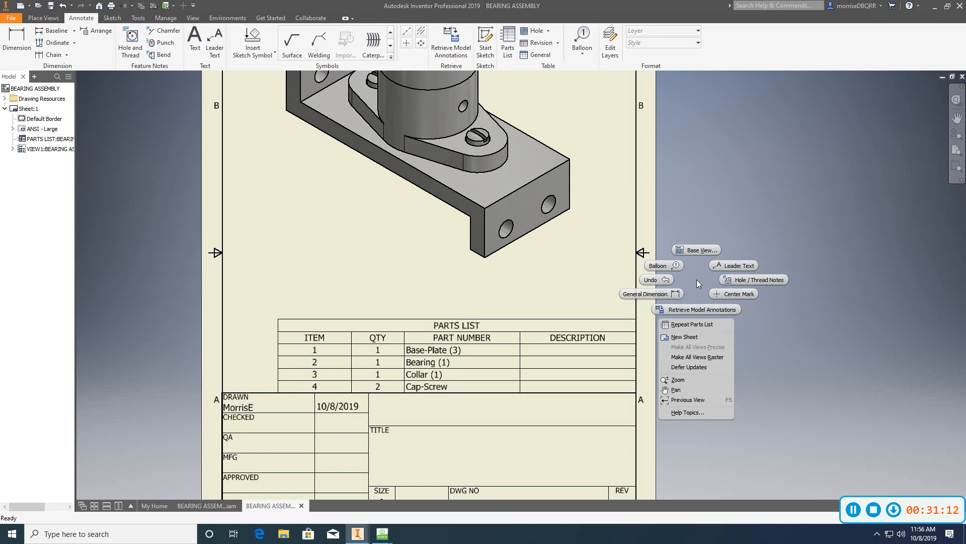
{"action": "key", "text": "Escape"}
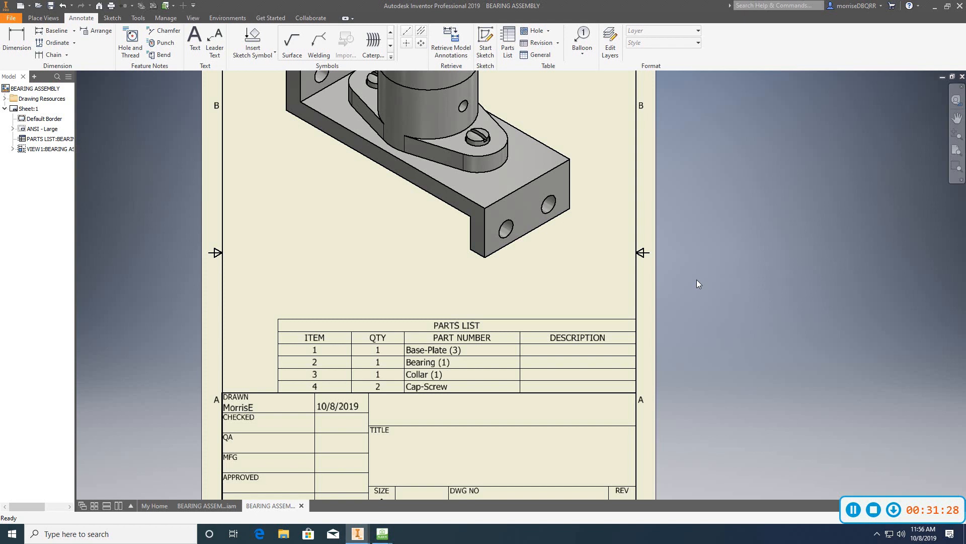
{"action": "left_click", "coordinate": [554, 366]}
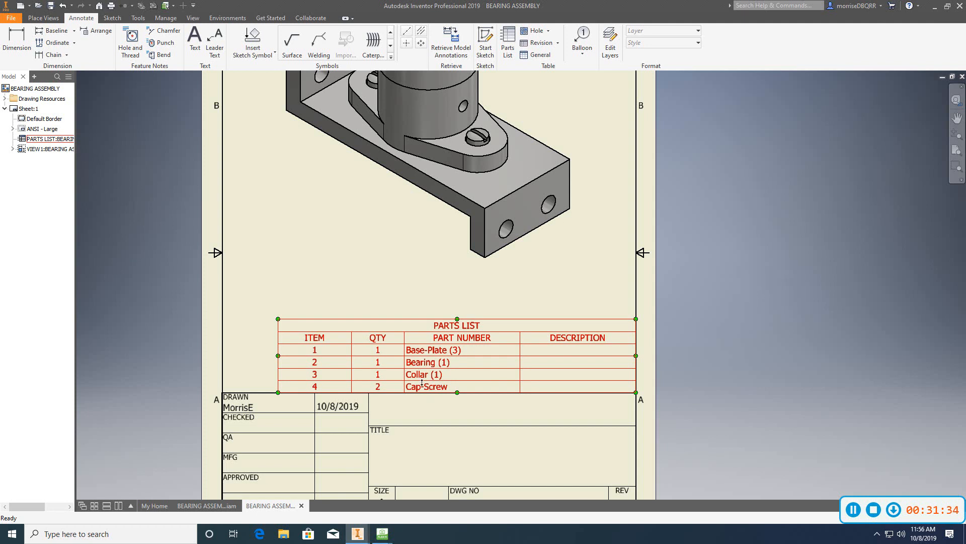
{"action": "key", "text": "Escape"}
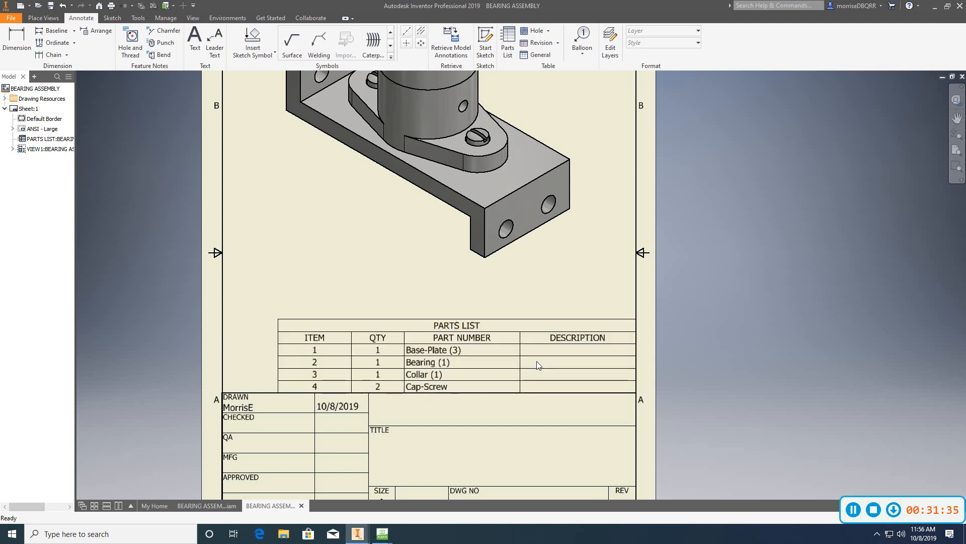
{"action": "left_click", "coordinate": [576, 392]}
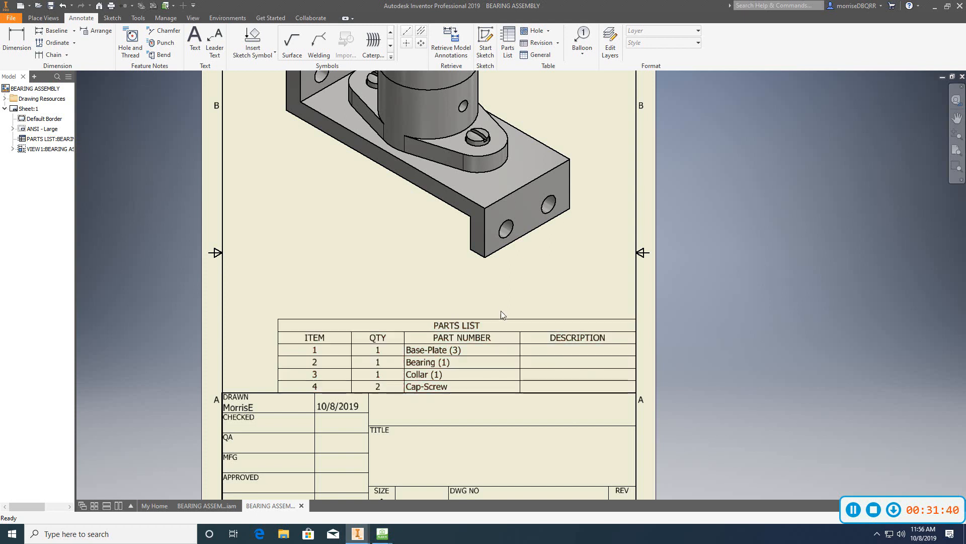
Step: Open the parts list for editing and enter BASE-PLATE as the description of Base-Plate (3)
{"action": "double_click", "coordinate": [456, 340]}
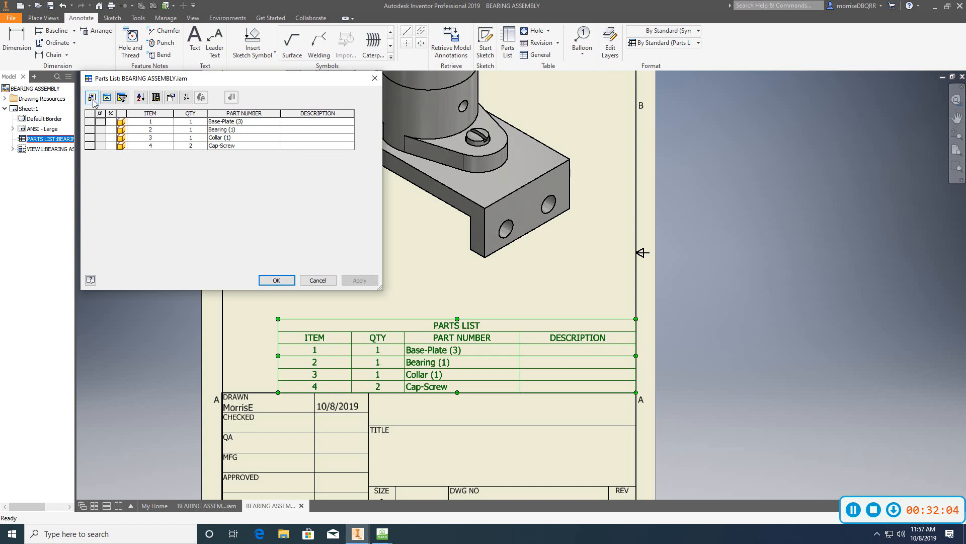
{"action": "left_click", "coordinate": [294, 123]}
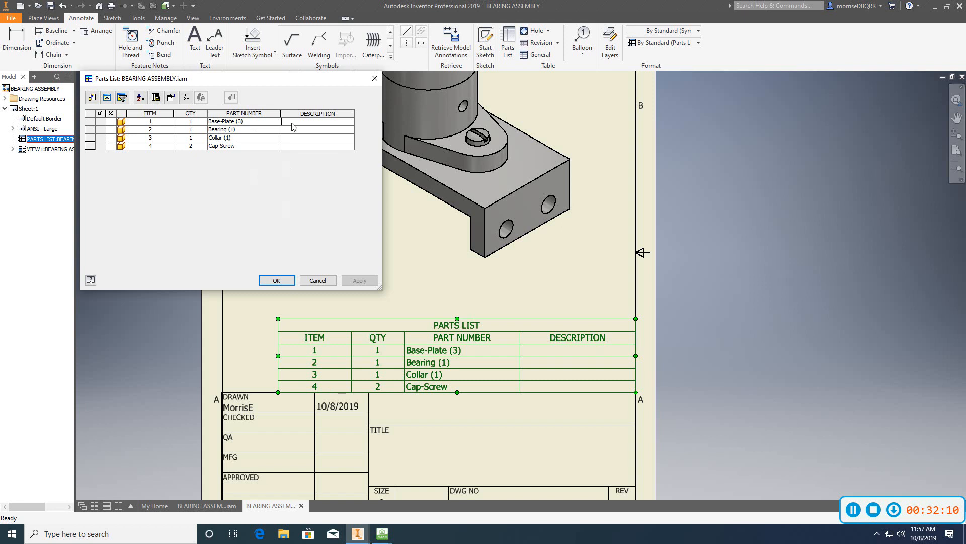
{"action": "type", "text": "BAS"}
{"action": "type", "text": "E"}
{"action": "type", "text": "_PLA"}
{"action": "key", "text": "BackSpace"}
{"action": "key", "text": "BackSpace"}
{"action": "type", "text": "LATE"}
{"action": "left_click", "coordinate": [299, 130]}
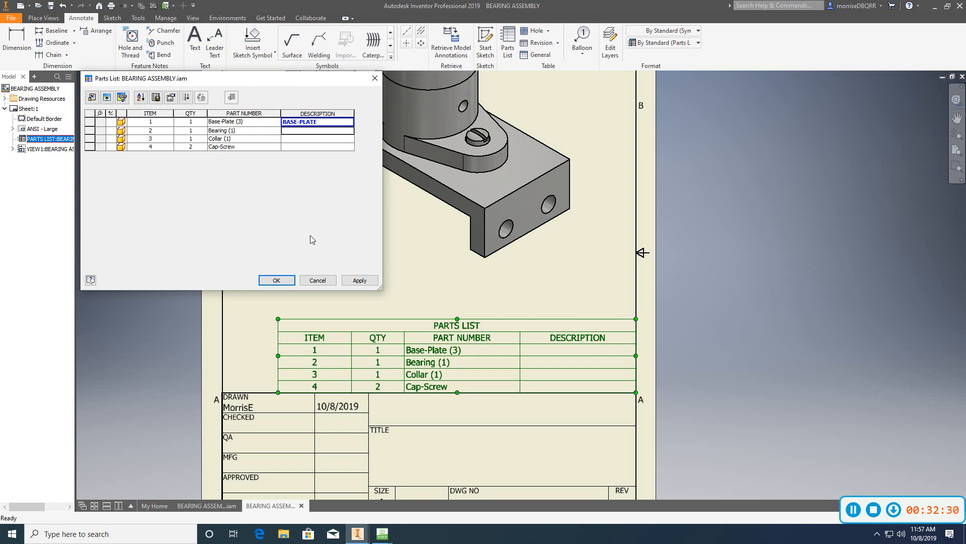
Step: Enter BEARING as the description of Bearing (1) and COLLAR as the description of Collar (1)
{"action": "type", "text": "BEARING"}
{"action": "key", "text": "Return"}
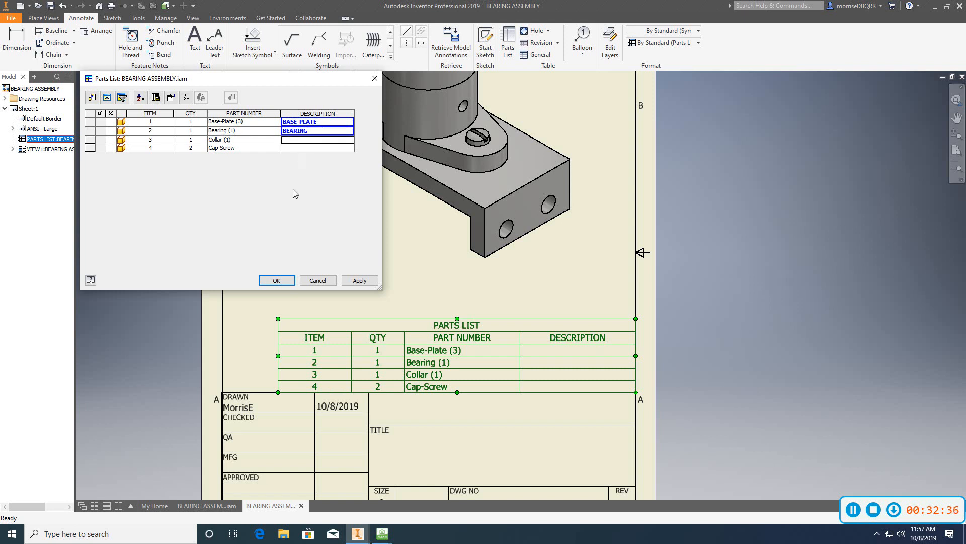
{"action": "type", "text": "COLLAR"}
{"action": "left_click", "coordinate": [298, 149]}
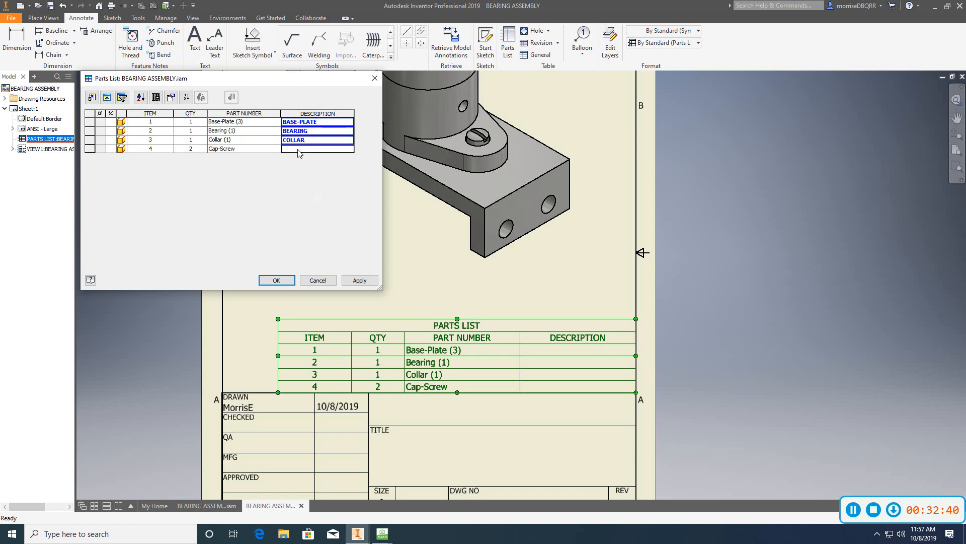
Step: Enter CAP SCREW as the description of item 4 and apply the parts list edits
{"action": "type", "text": "CAP SCREW"}
{"action": "left_click", "coordinate": [359, 282]}
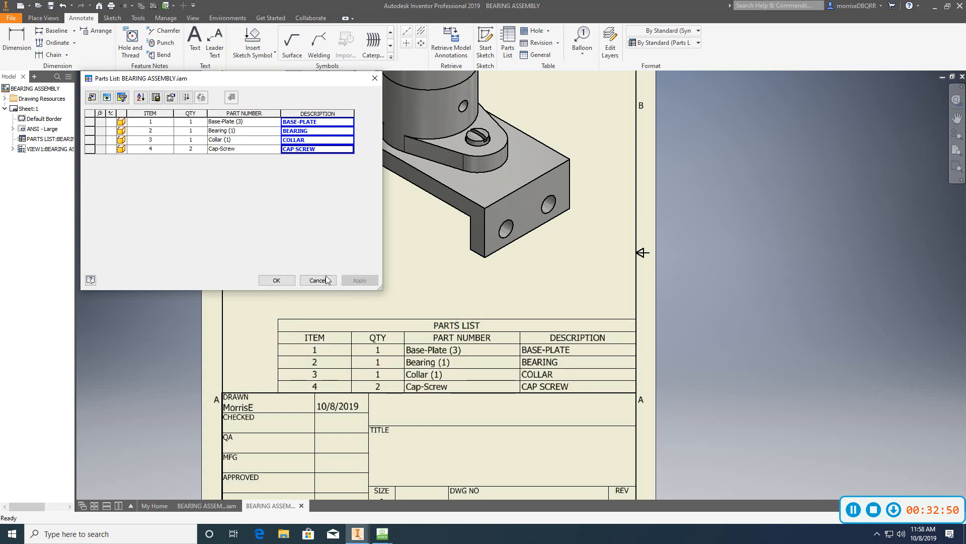
{"action": "left_click", "coordinate": [276, 280]}
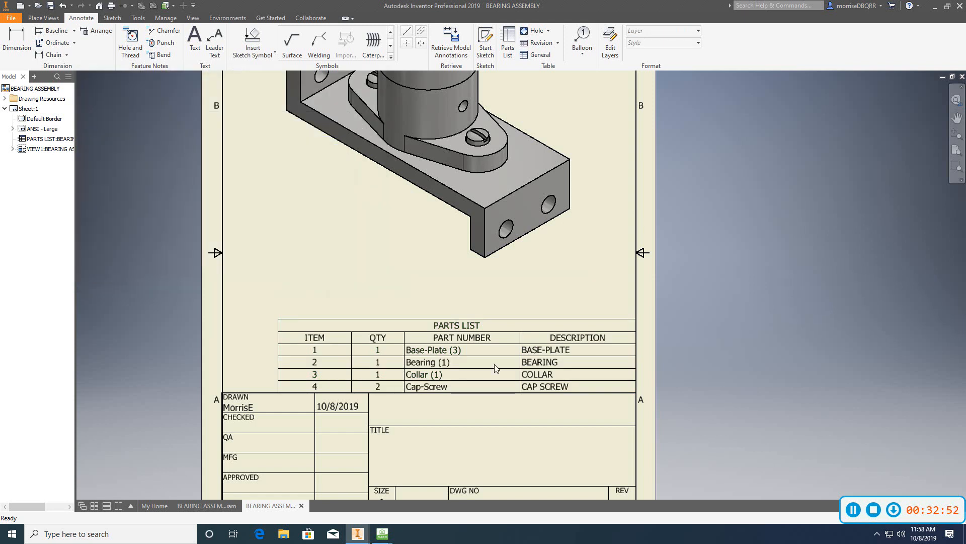
Step: Reopen the parts list for editing and remove the PART NUMBER column in the column chooser
{"action": "scroll", "coordinate": [498, 372], "scroll_direction": "down", "scroll_amount": 4}
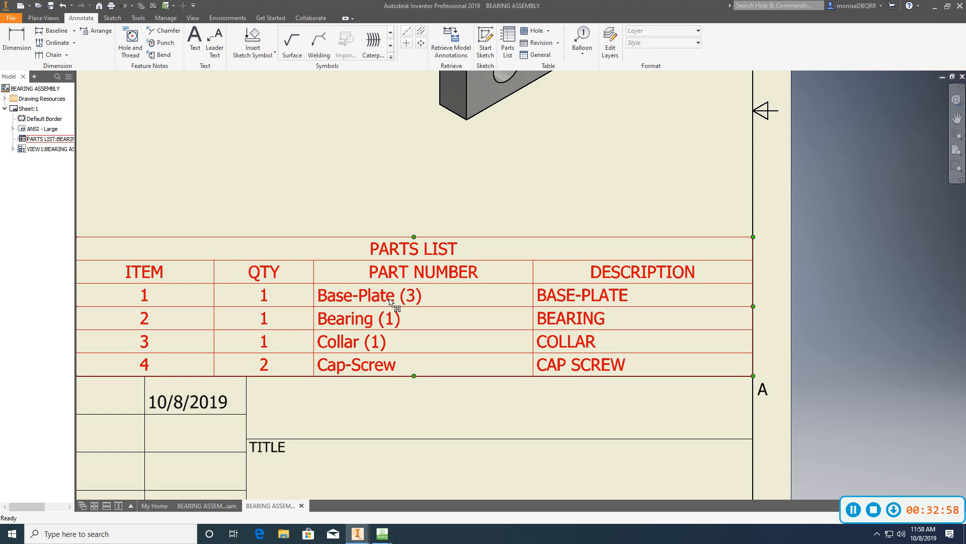
{"action": "middle_click_drag", "start_coordinate": [464, 289], "coordinate": [508, 238]}
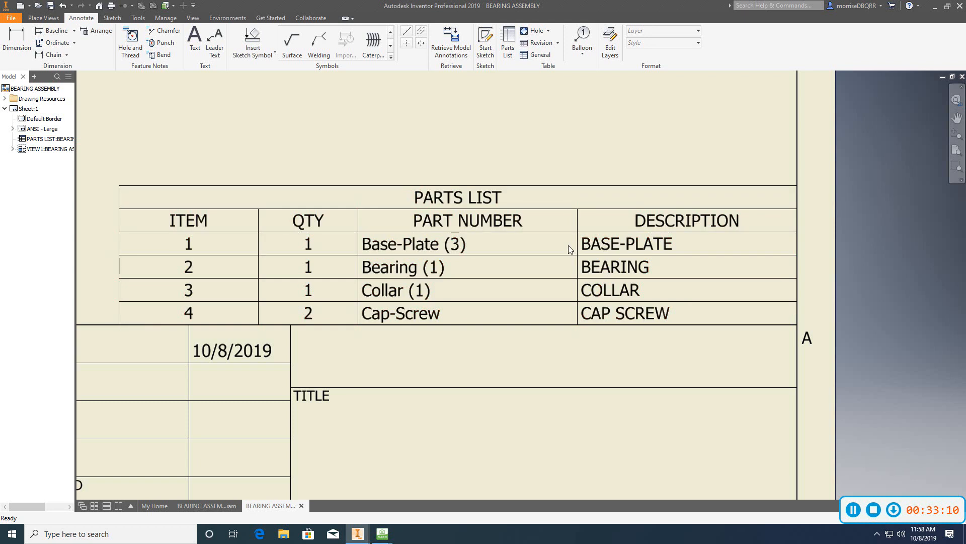
{"action": "scroll", "coordinate": [506, 273], "scroll_direction": "up", "scroll_amount": 3}
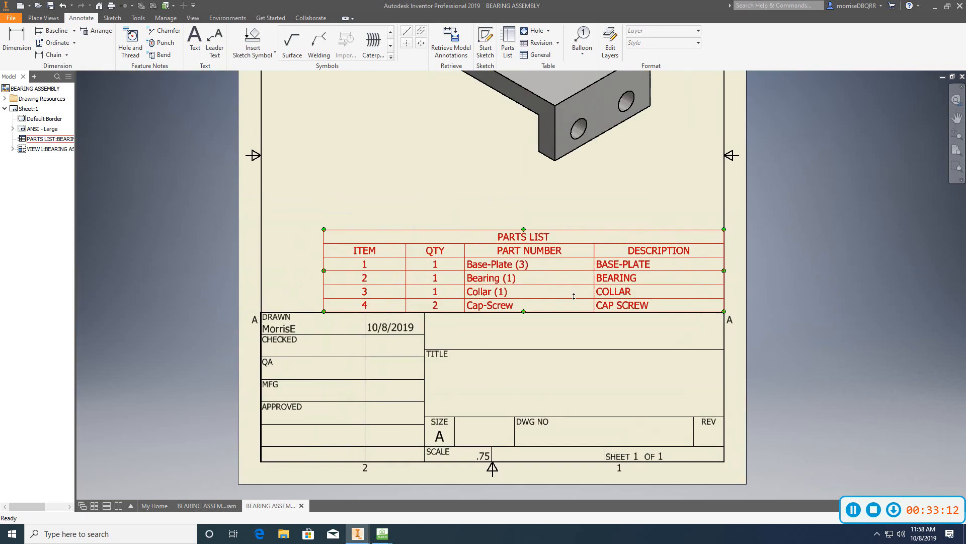
{"action": "double_click", "coordinate": [488, 266]}
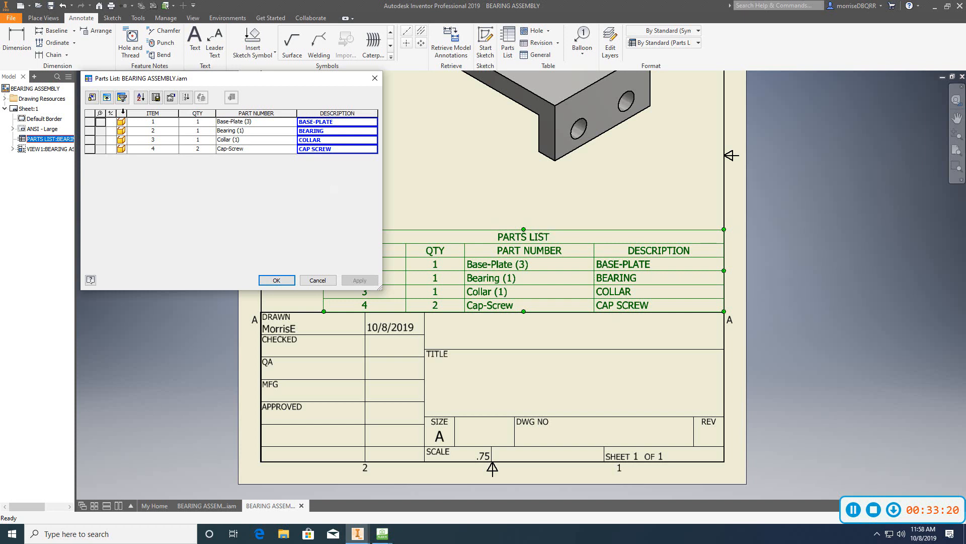
{"action": "left_click", "coordinate": [92, 97]}
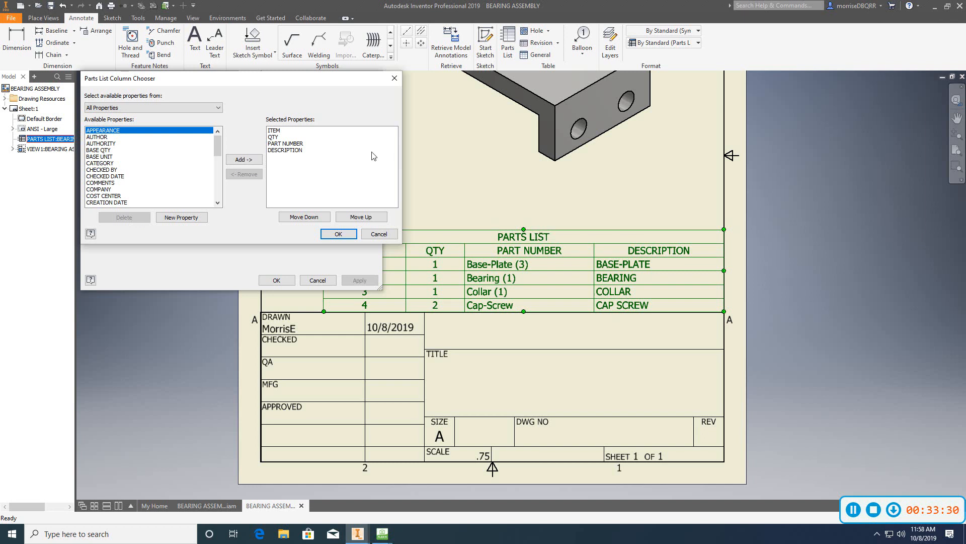
{"action": "mouse_move", "coordinate": [218, 142]}
{"action": "left_mouse_down"}
{"action": "mouse_move", "coordinate": [205, 190]}
{"action": "mouse_move", "coordinate": [202, 131]}
{"action": "left_mouse_up"}
{"action": "left_click_drag", "start_coordinate": [316, 80], "coordinate": [254, 79]}
{"action": "left_click", "coordinate": [354, 80]}
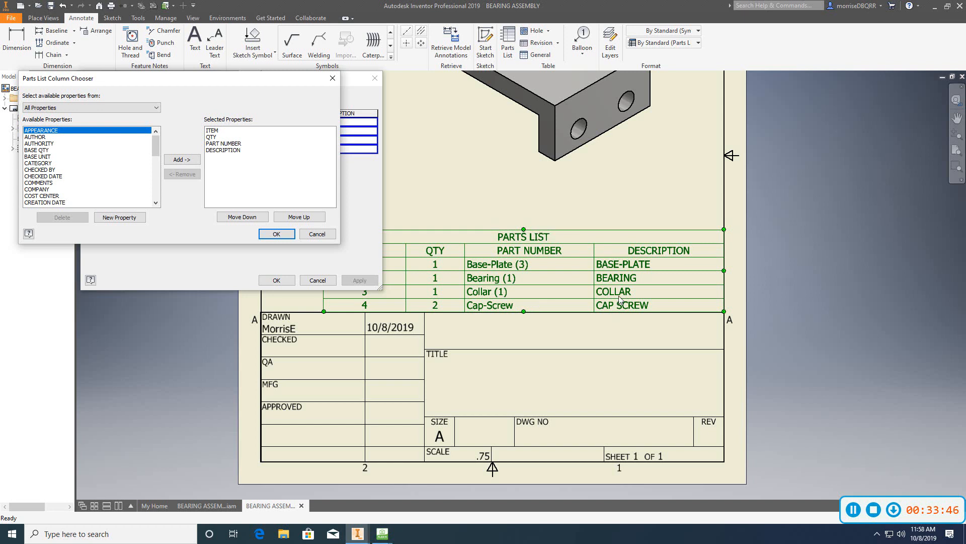
{"action": "left_click_drag", "start_coordinate": [194, 81], "coordinate": [255, 82]}
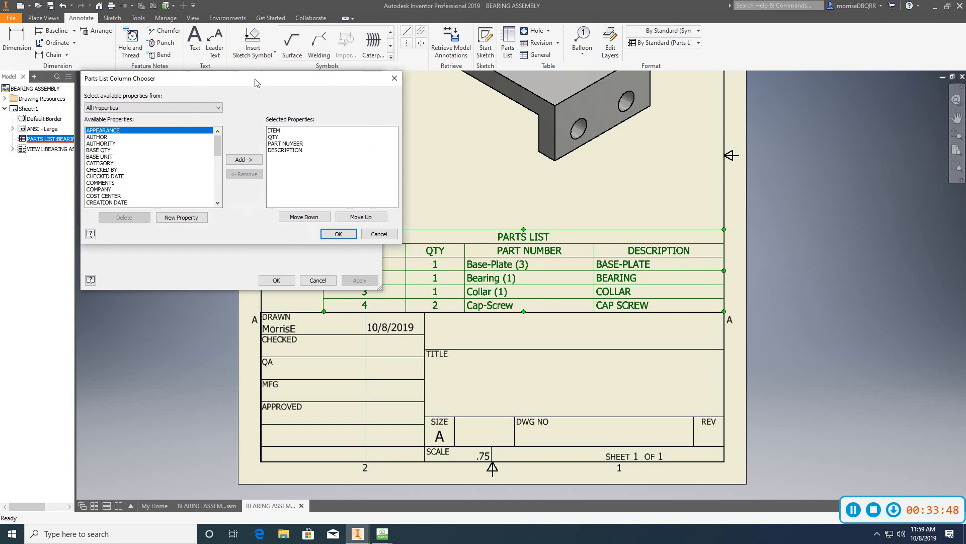
{"action": "left_click", "coordinate": [299, 144]}
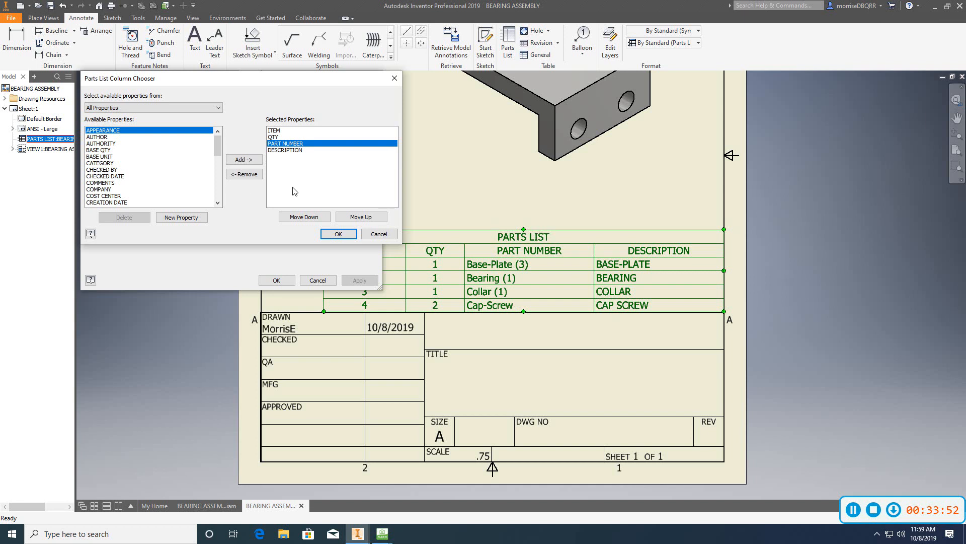
{"action": "left_click", "coordinate": [232, 177]}
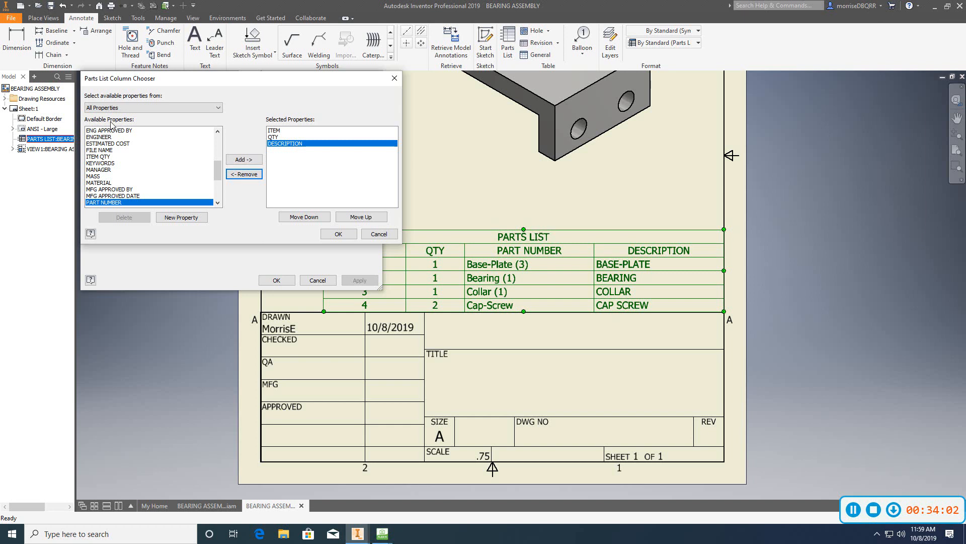
Step: Add MATERIAL as a column after DESCRIPTION and apply the new column layout to the parts list
{"action": "left_click", "coordinate": [100, 183]}
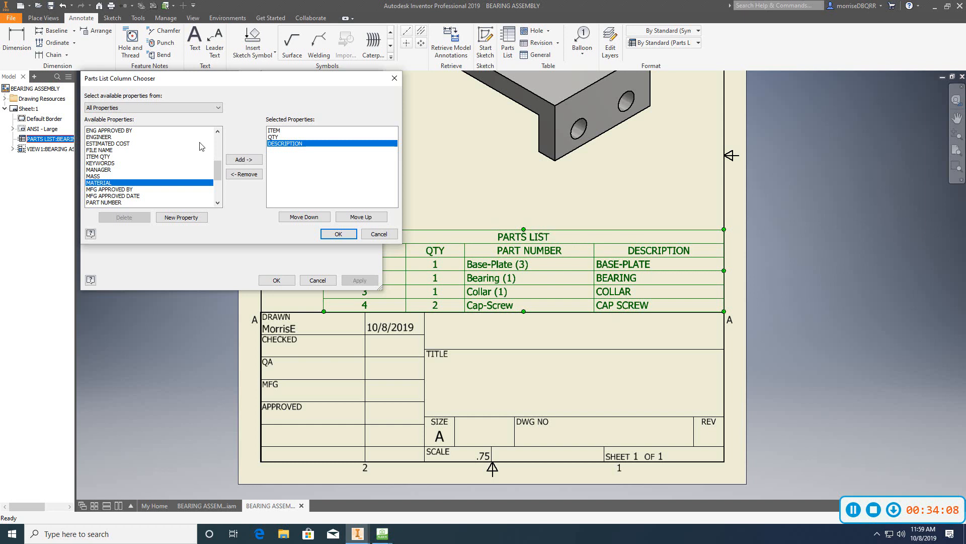
{"action": "left_click", "coordinate": [234, 160]}
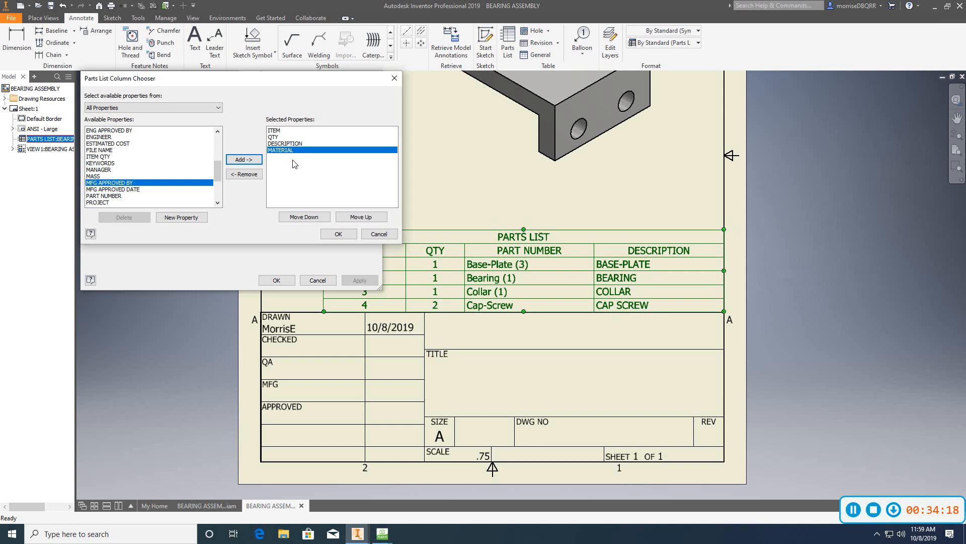
{"action": "left_click", "coordinate": [333, 234]}
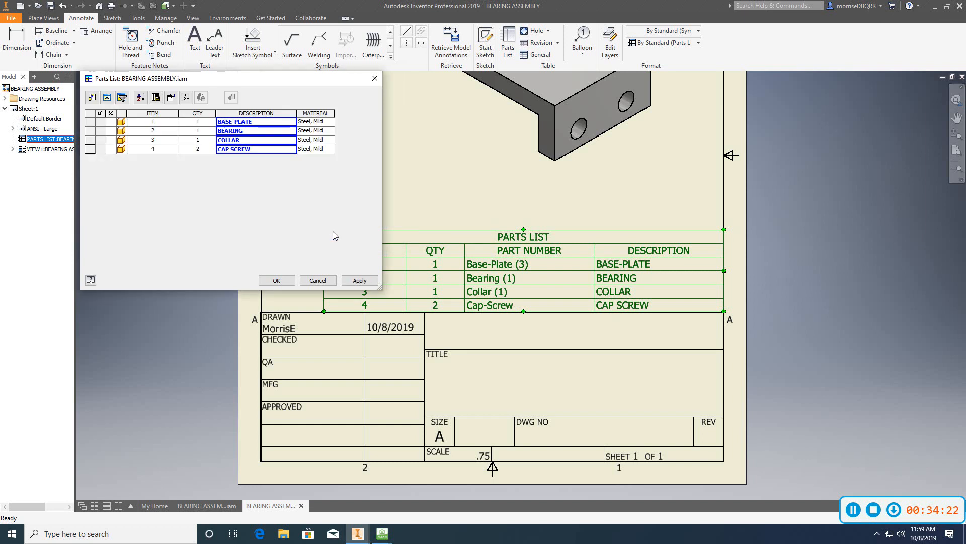
{"action": "left_click", "coordinate": [347, 281]}
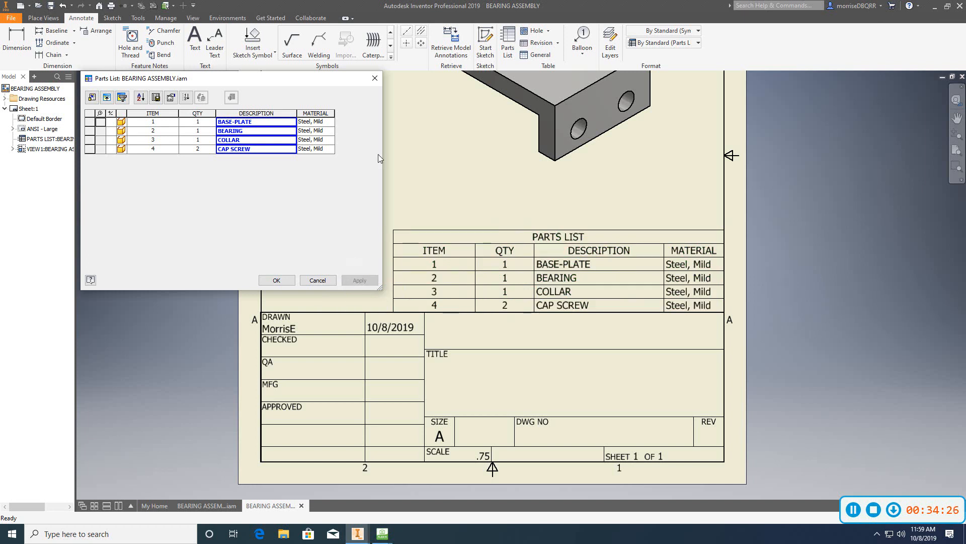
{"action": "left_click", "coordinate": [380, 80]}
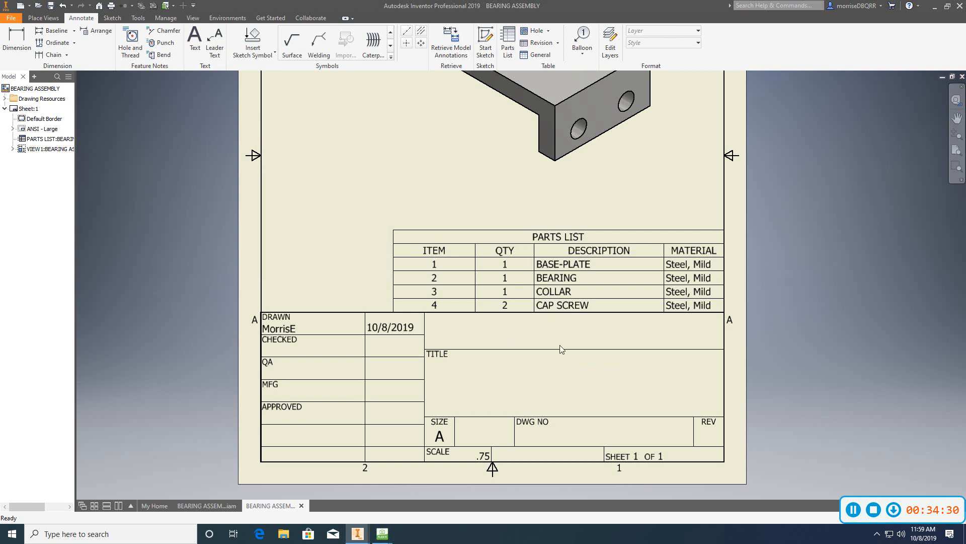
Step: Edit the parts list so the material of BASE-PLATE and BEARING reads STEEL, MILD in capitals
{"action": "mouse_move", "coordinate": [558, 333]}
{"action": "middle_mouse_down"}
{"action": "mouse_move", "coordinate": [506, 364]}
{"action": "mouse_move", "coordinate": [559, 358]}
{"action": "middle_mouse_up"}
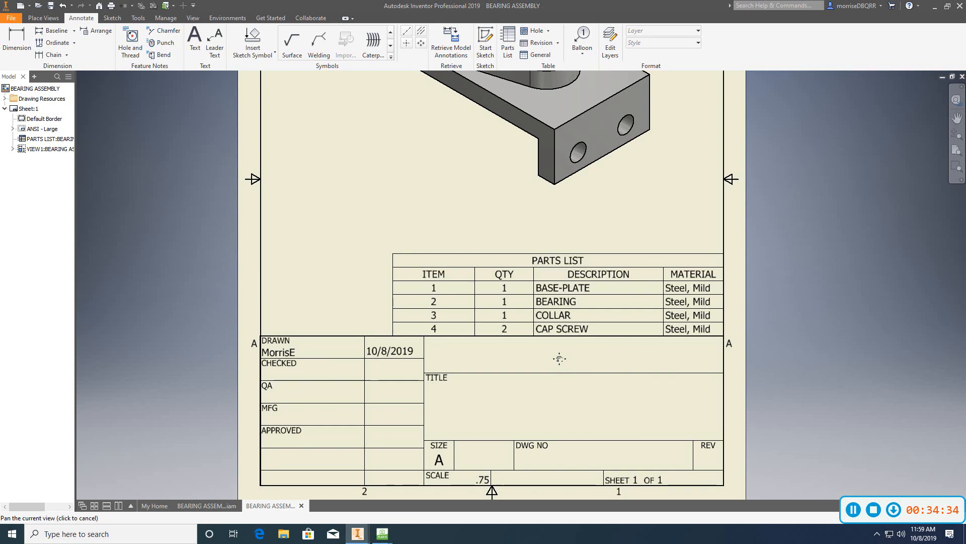
{"action": "scroll", "coordinate": [559, 358], "scroll_direction": "up", "scroll_amount": 2}
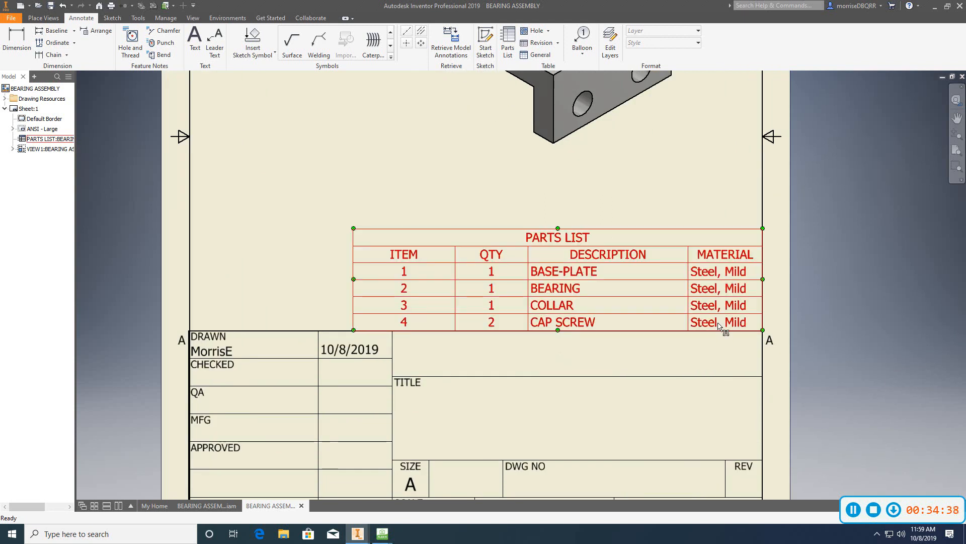
{"action": "double_click", "coordinate": [501, 301]}
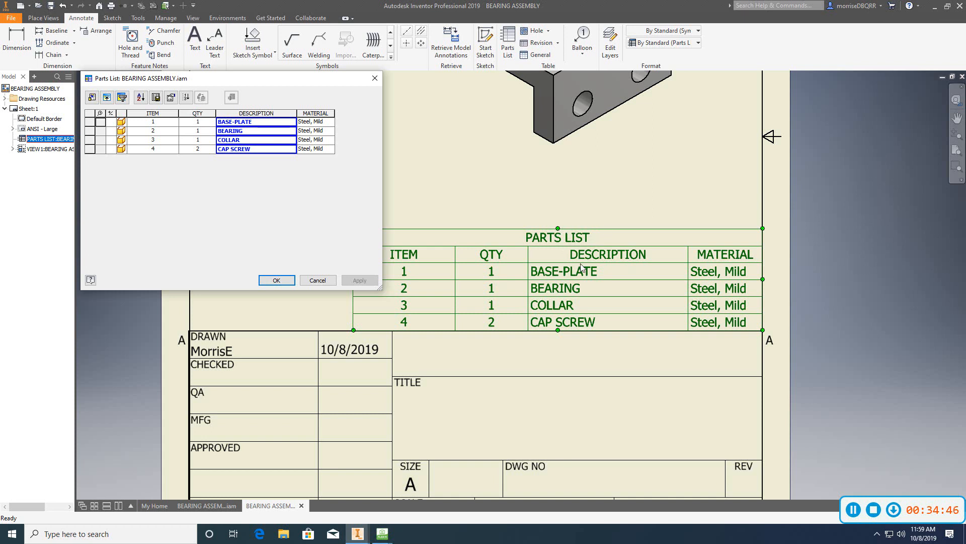
{"action": "double_click", "coordinate": [314, 124]}
{"action": "key", "text": "BackSpace"}
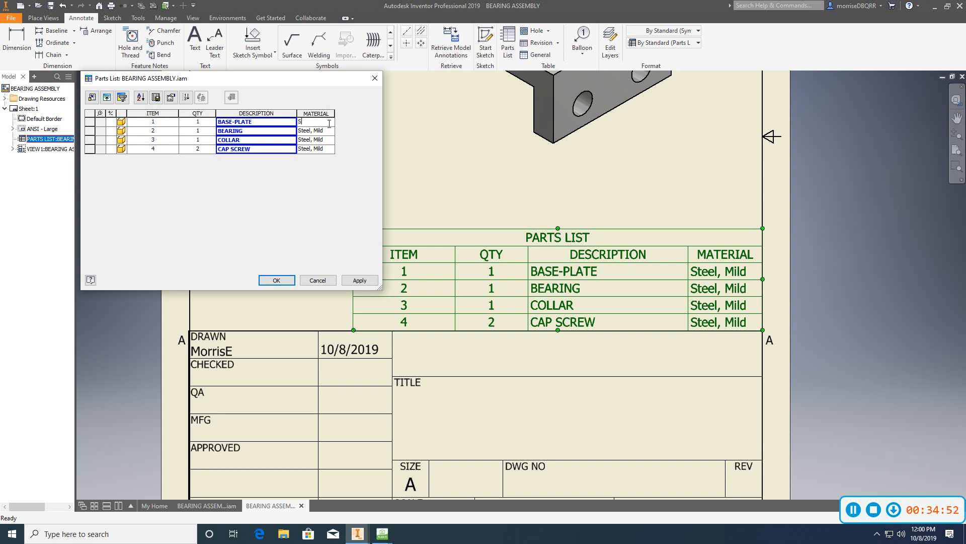
{"action": "type", "text": "STEEL"}
{"action": "left_click", "coordinate": [325, 131]}
{"action": "key", "text": "BackSpace"}
{"action": "key", "text": "BackSpace"}
{"action": "key", "text": "BackSpace"}
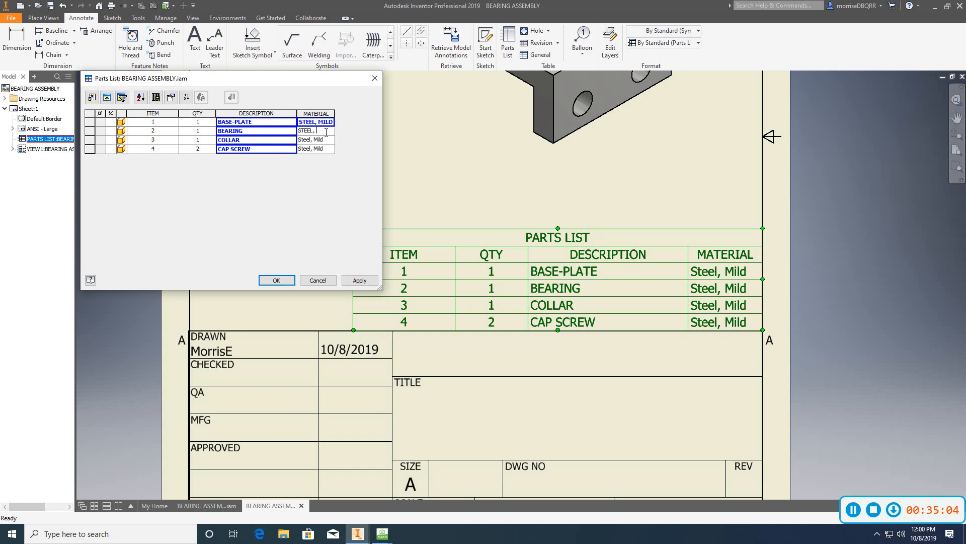
{"action": "type", "text": "MI"}
Step: Change the material of COLLAR and CAP SCREW to STEEL, MILD and apply the parts list edits
{"action": "left_click", "coordinate": [323, 140]}
{"action": "key", "text": "BackSpace"}
{"action": "key", "text": "BackSpace"}
{"action": "key", "text": "BackSpace"}
{"action": "key", "text": "BackSpace"}
{"action": "key", "text": "BackSpace"}
{"action": "key", "text": "BackSpace"}
{"action": "key", "text": "BackSpace"}
{"action": "type", "text": "T"}
{"action": "left_click", "coordinate": [324, 151]}
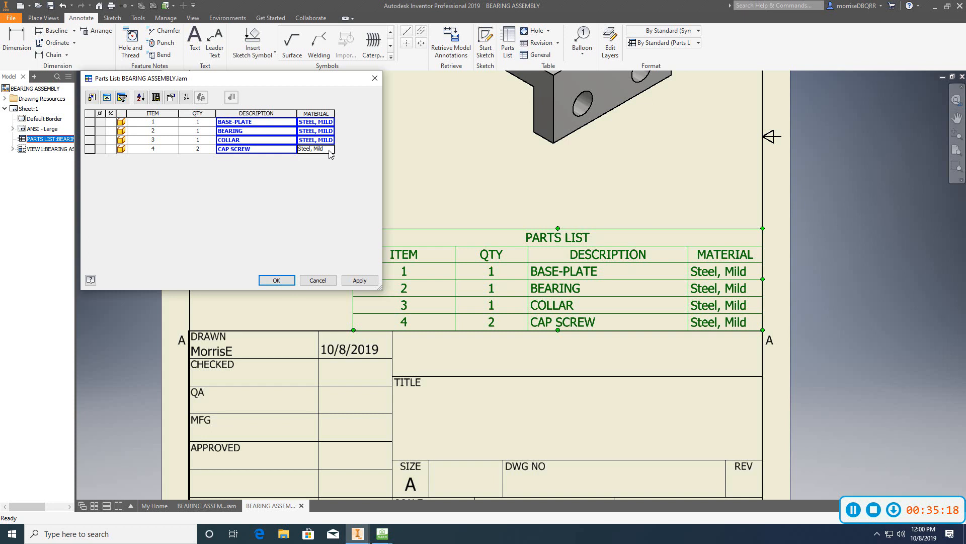
{"action": "type", "text": "="}
{"action": "type", "text": "STEEL, MILD"}
{"action": "left_click", "coordinate": [367, 281]}
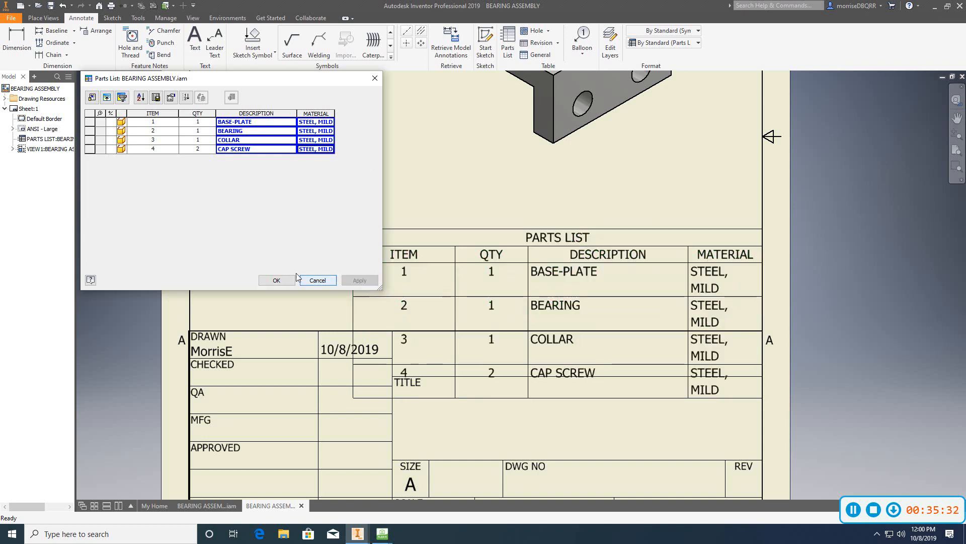
{"action": "left_click", "coordinate": [276, 280]}
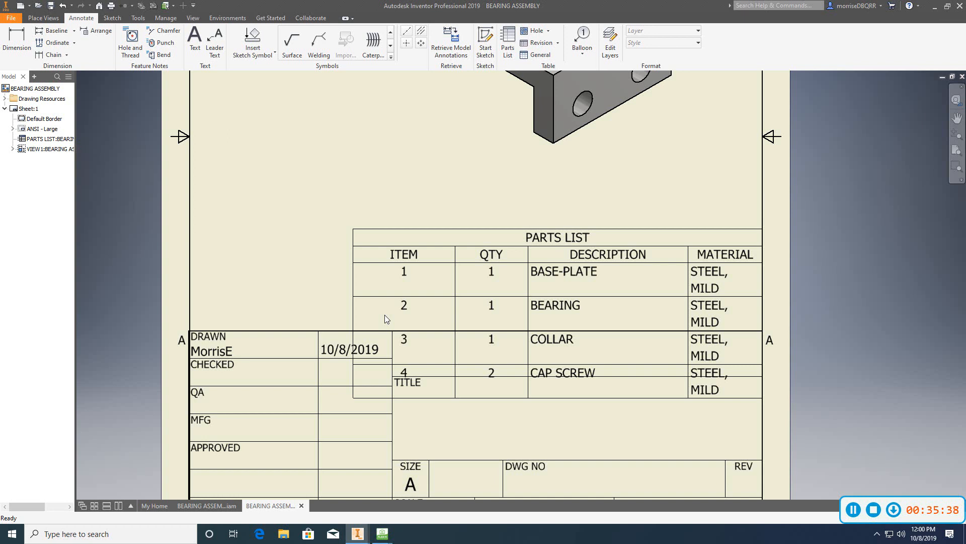
Step: Widen the parts list until each material entry fits on one line, and narrow the ITEM column from its outer edge
{"action": "left_click", "coordinate": [360, 311]}
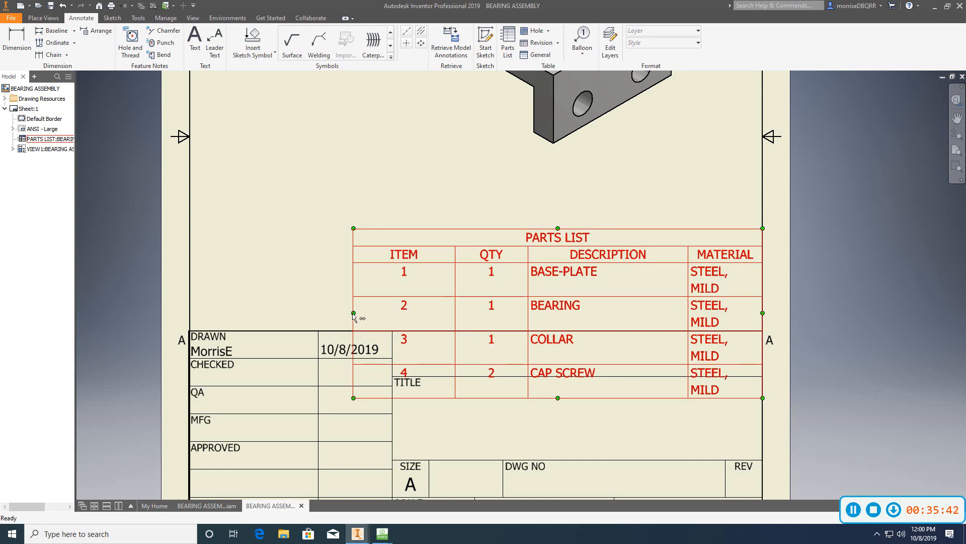
{"action": "left_click_drag", "start_coordinate": [354, 315], "coordinate": [320, 312]}
{"action": "left_click", "coordinate": [271, 288]}
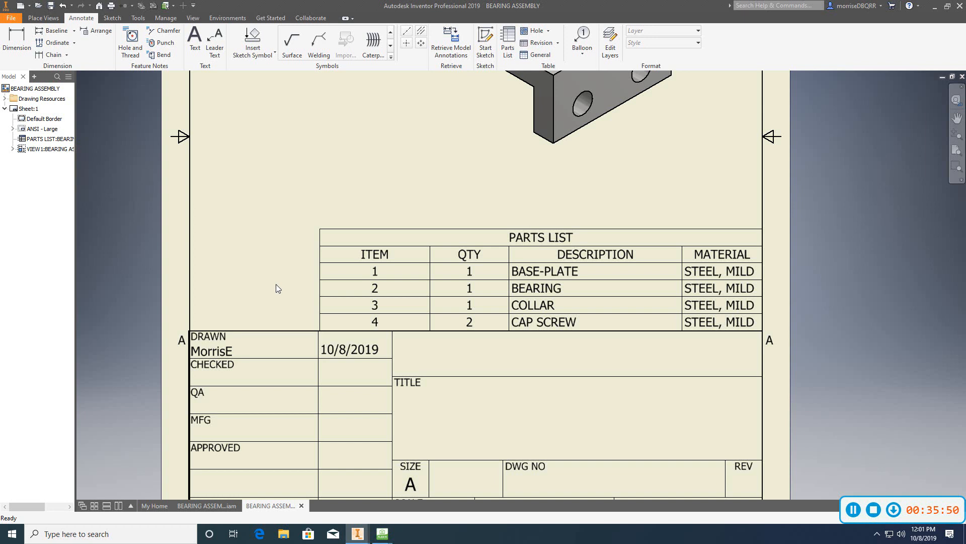
{"action": "left_click", "coordinate": [320, 303]}
{"action": "left_click_drag", "start_coordinate": [320, 303], "coordinate": [356, 303]}
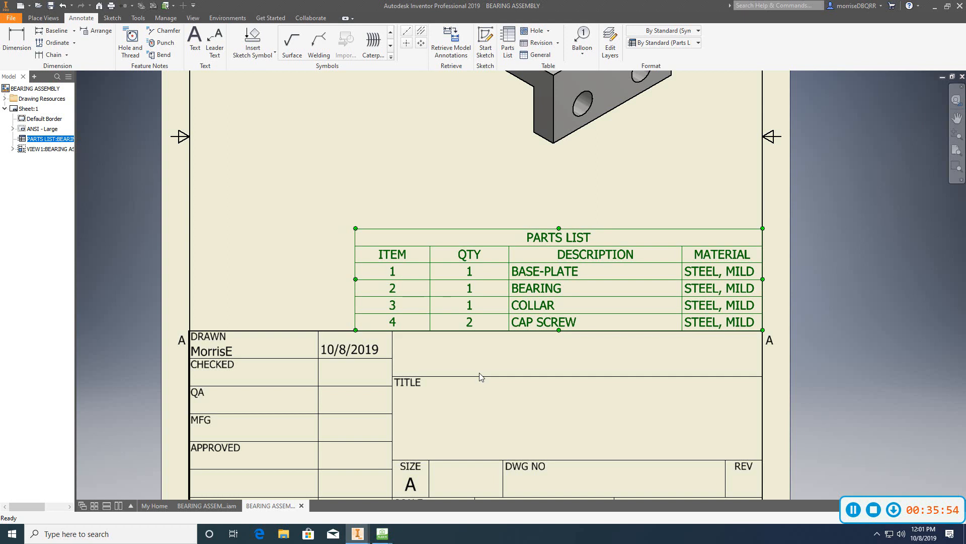
Step: Align the divider between the ITEM and QTY columns with the right border of the title block's date column
{"action": "scroll", "coordinate": [470, 358], "scroll_direction": "up", "scroll_amount": 3}
{"action": "scroll", "coordinate": [512, 367], "scroll_direction": "down", "scroll_amount": 2}
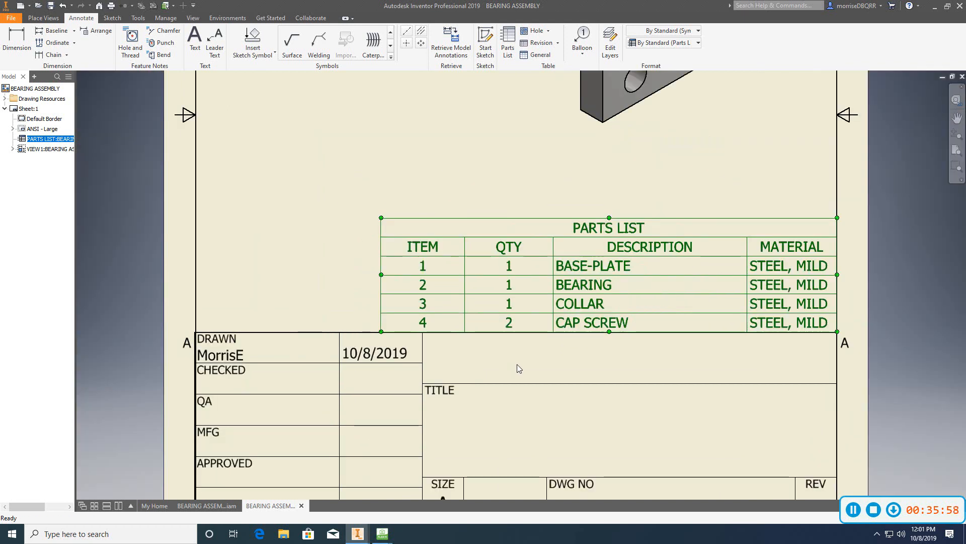
{"action": "scroll", "coordinate": [378, 319], "scroll_direction": "up", "scroll_amount": 3}
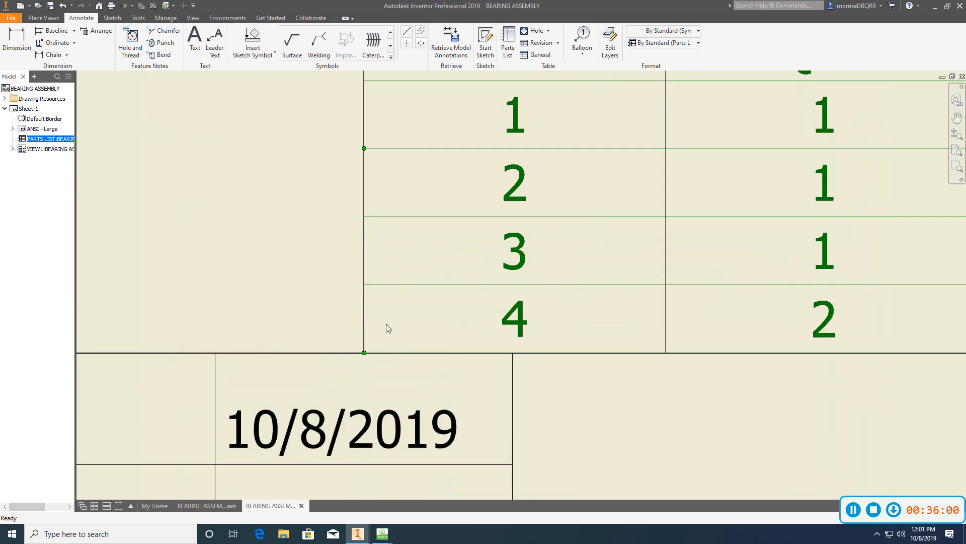
{"action": "scroll", "coordinate": [364, 320], "scroll_direction": "down", "scroll_amount": 3}
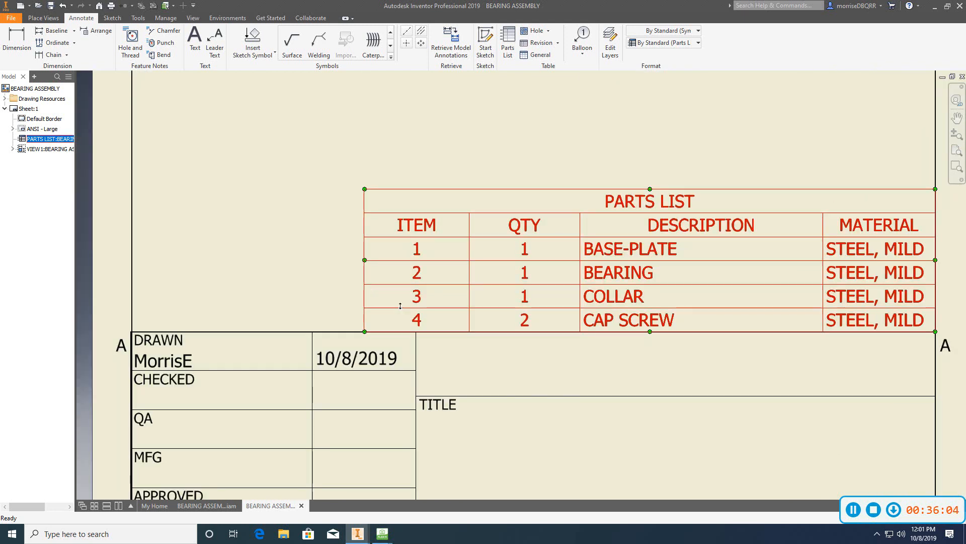
{"action": "scroll", "coordinate": [437, 312], "scroll_direction": "up", "scroll_amount": 3}
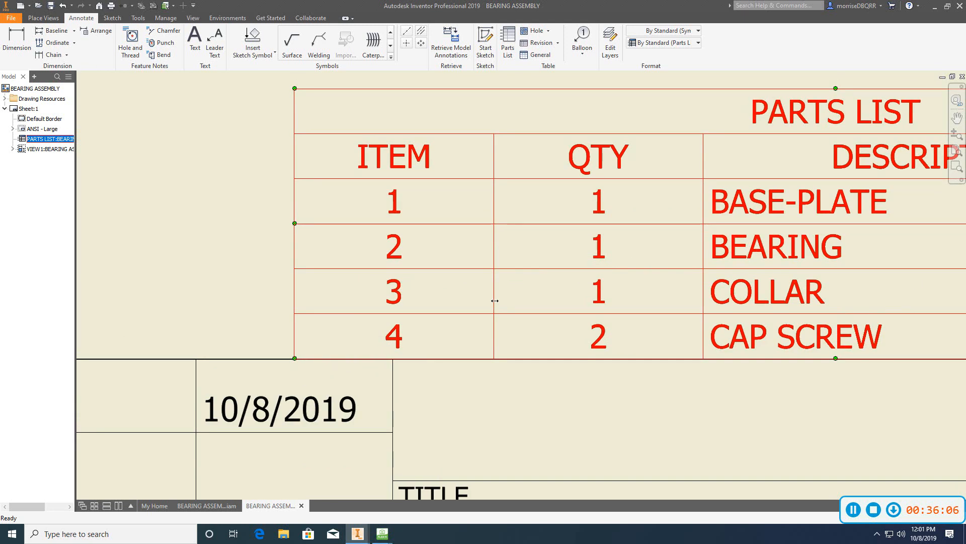
{"action": "left_click_drag", "start_coordinate": [495, 300], "coordinate": [391, 293]}
{"action": "scroll", "coordinate": [382, 345], "scroll_direction": "up", "scroll_amount": 5}
{"action": "scroll", "coordinate": [375, 216], "scroll_direction": "down", "scroll_amount": 5}
{"action": "scroll", "coordinate": [394, 274], "scroll_direction": "up", "scroll_amount": 5}
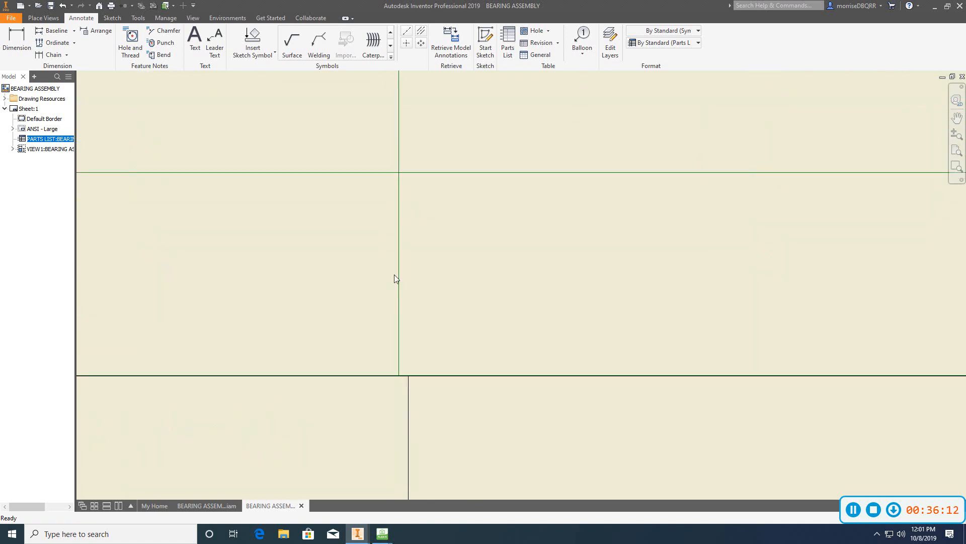
{"action": "left_click_drag", "start_coordinate": [397, 341], "coordinate": [408, 348]}
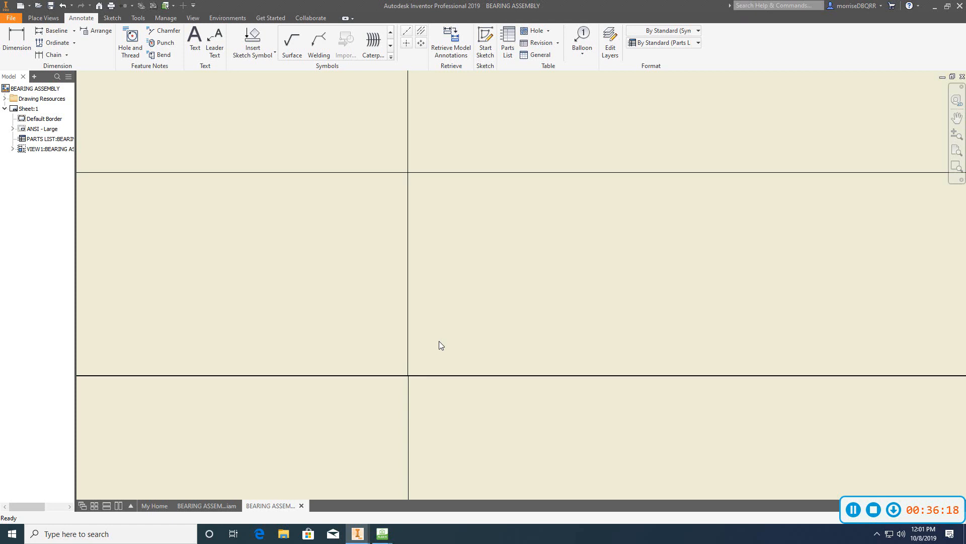
Step: Align the left edge of the parts list with the left border of the title block's date column
{"action": "scroll", "coordinate": [439, 340], "scroll_direction": "up", "scroll_amount": 7}
{"action": "scroll", "coordinate": [352, 340], "scroll_direction": "down", "scroll_amount": 4}
{"action": "left_click_drag", "start_coordinate": [275, 341], "coordinate": [282, 340]}
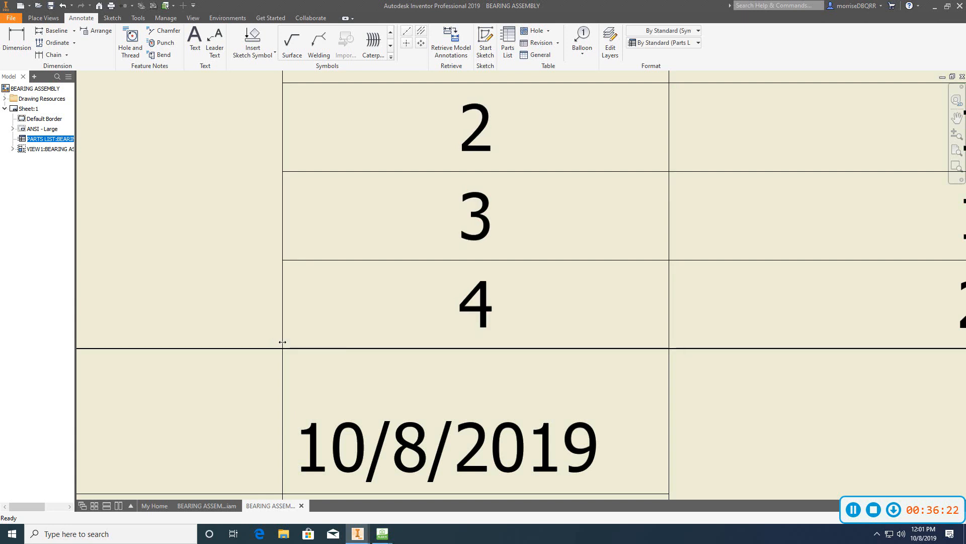
{"action": "scroll", "coordinate": [328, 322], "scroll_direction": "up", "scroll_amount": 5}
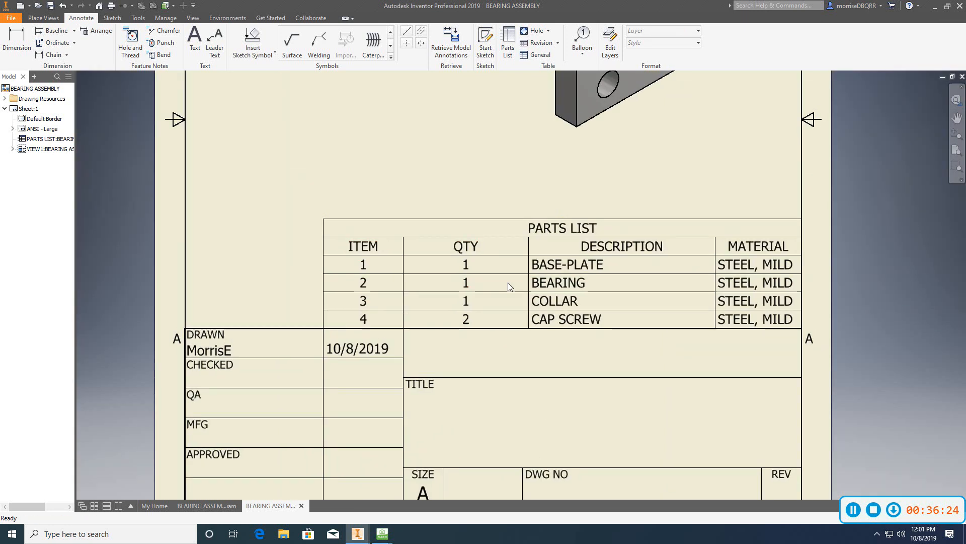
Step: Widen the DESCRIPTION column toward QTY, and narrow the QTY column until its ITEM divider aligns with the right border of the title block's date column
{"action": "scroll", "coordinate": [524, 272], "scroll_direction": "down", "scroll_amount": 3}
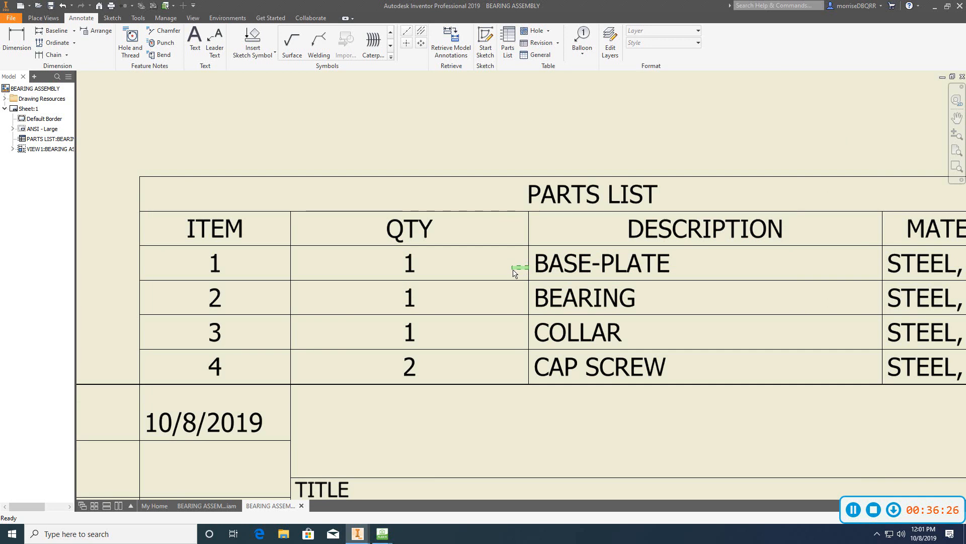
{"action": "left_click_drag", "start_coordinate": [528, 265], "coordinate": [446, 270]}
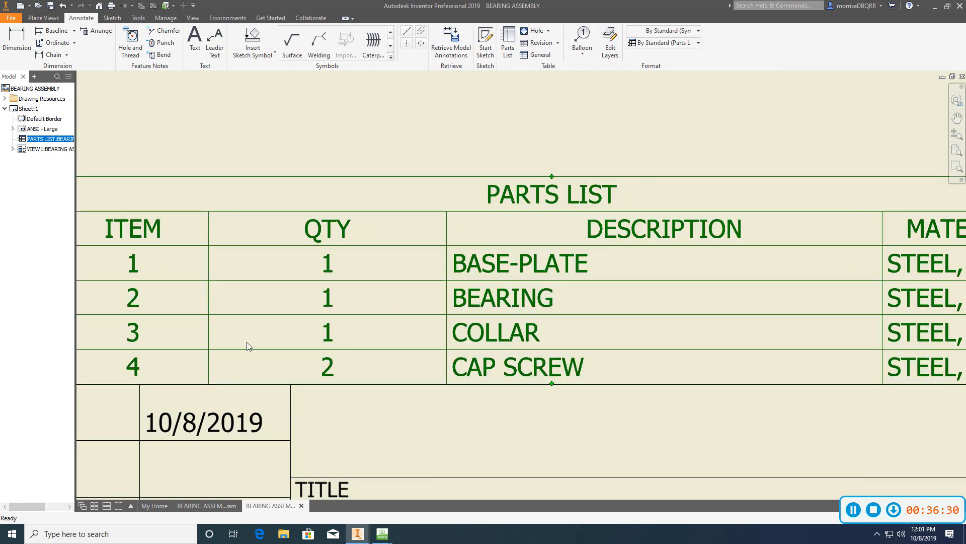
{"action": "left_click_drag", "start_coordinate": [207, 335], "coordinate": [288, 341]}
{"action": "scroll", "coordinate": [209, 276], "scroll_direction": "down", "scroll_amount": 5}
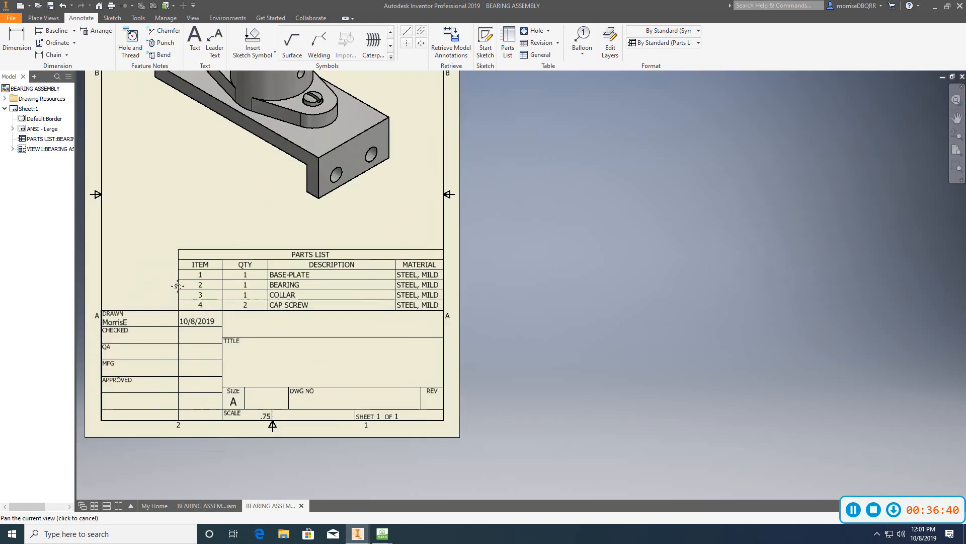
{"action": "middle_click_drag", "start_coordinate": [226, 241], "coordinate": [274, 247]}
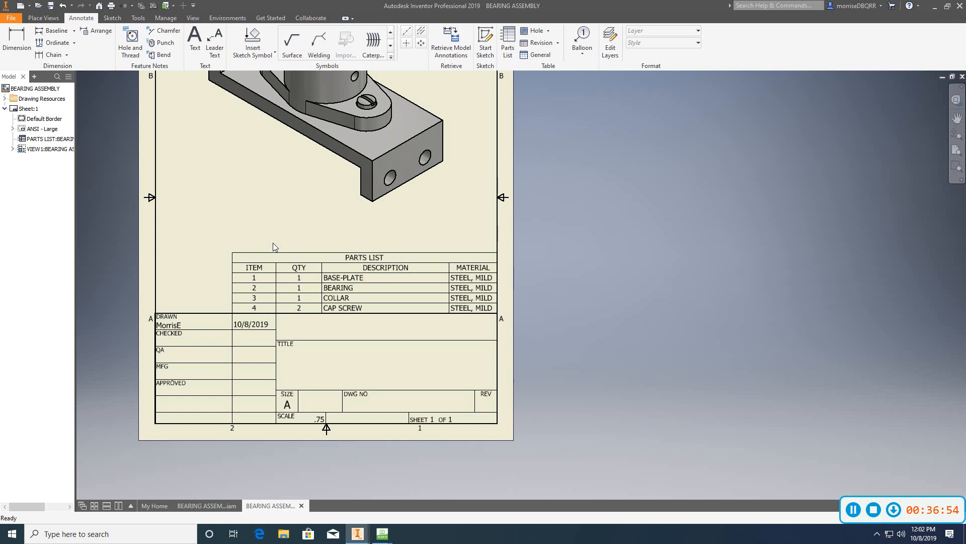
{"action": "middle_click_drag", "start_coordinate": [297, 231], "coordinate": [429, 248]}
{"action": "left_click", "coordinate": [419, 298]}
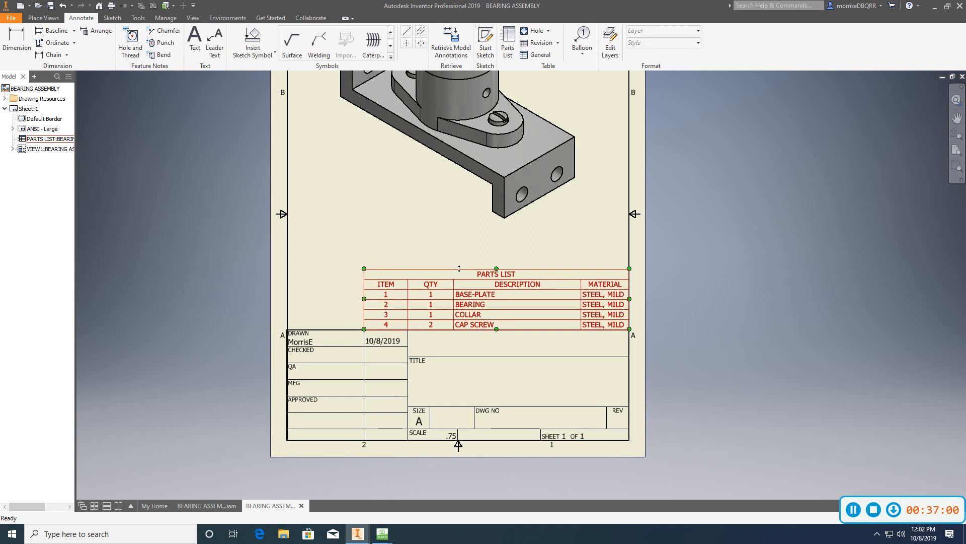
{"action": "scroll", "coordinate": [459, 319], "scroll_direction": "down", "scroll_amount": 3}
{"action": "middle_click_drag", "start_coordinate": [455, 301], "coordinate": [532, 292]}
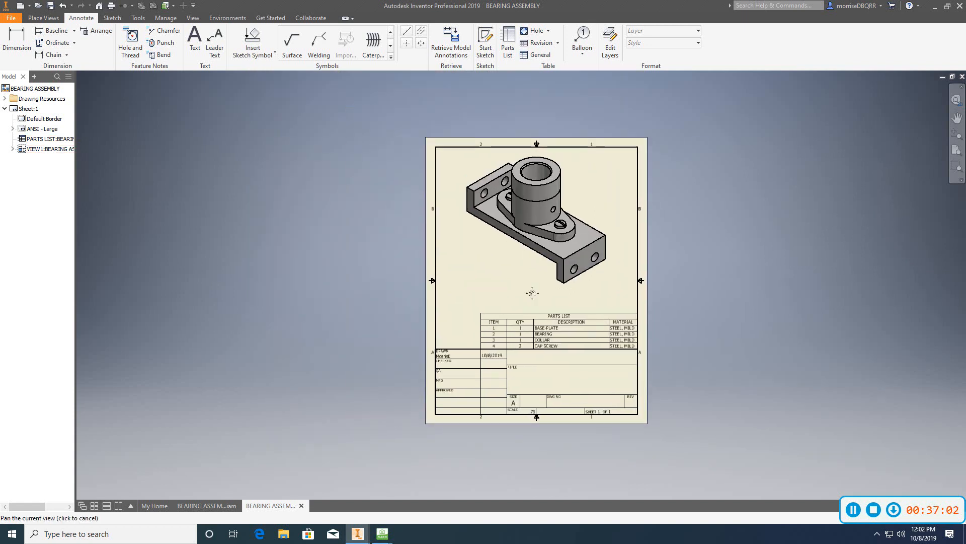
{"action": "scroll", "coordinate": [533, 293], "scroll_direction": "down", "scroll_amount": 1}
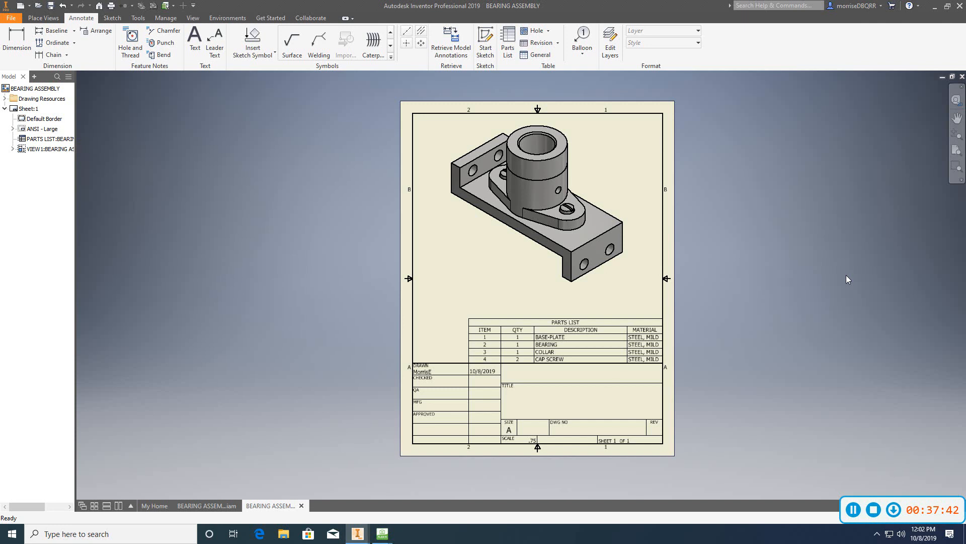
Step: Add an item balloon to the collar, with the leader on its outer edge and the balloon above and right of it
{"action": "scroll", "coordinate": [573, 167], "scroll_direction": "up", "scroll_amount": 3}
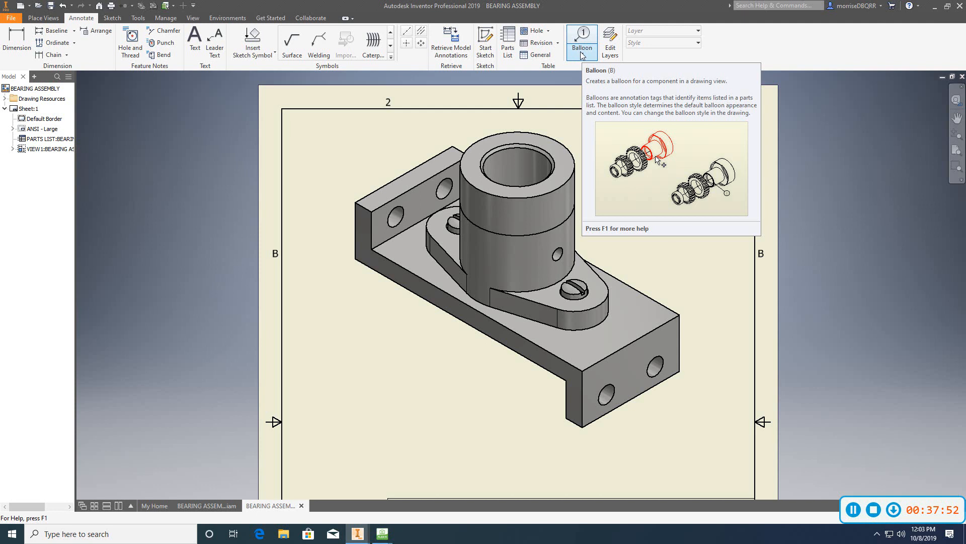
{"action": "left_click", "coordinate": [582, 54]}
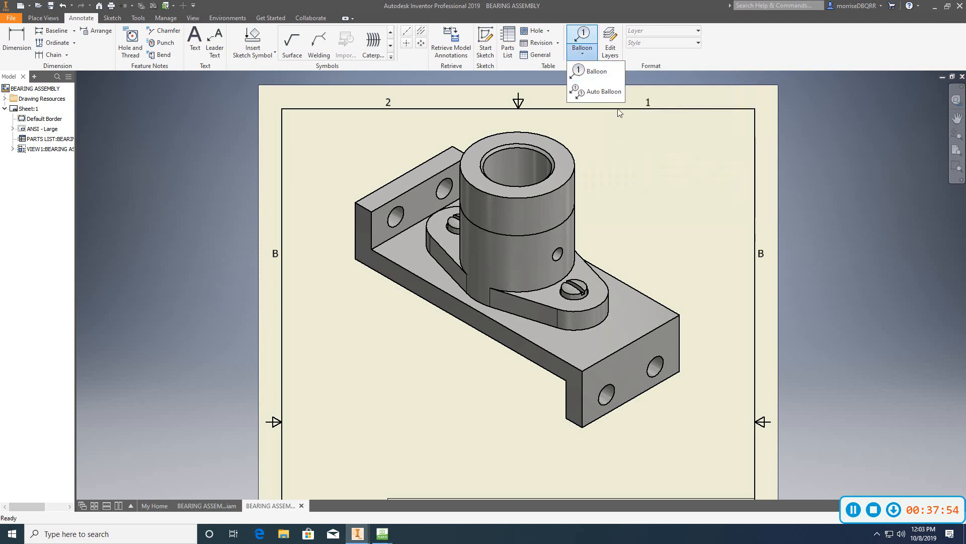
{"action": "left_click", "coordinate": [597, 73]}
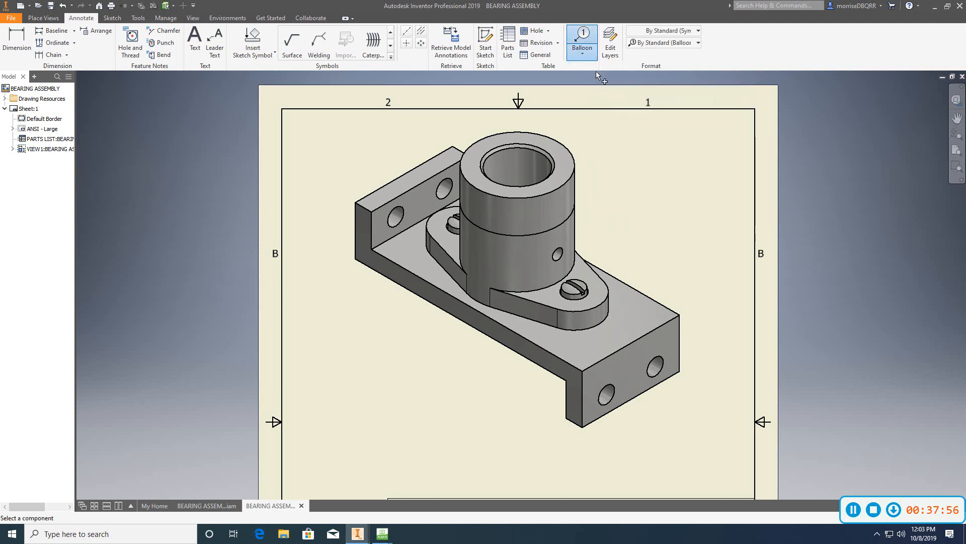
{"action": "scroll", "coordinate": [603, 172], "scroll_direction": "up", "scroll_amount": 3}
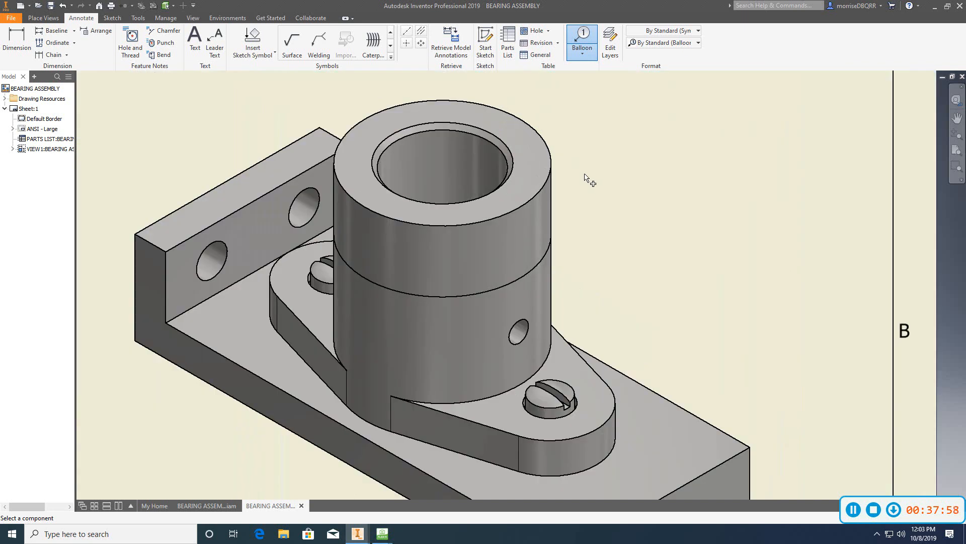
{"action": "left_click", "coordinate": [553, 197]}
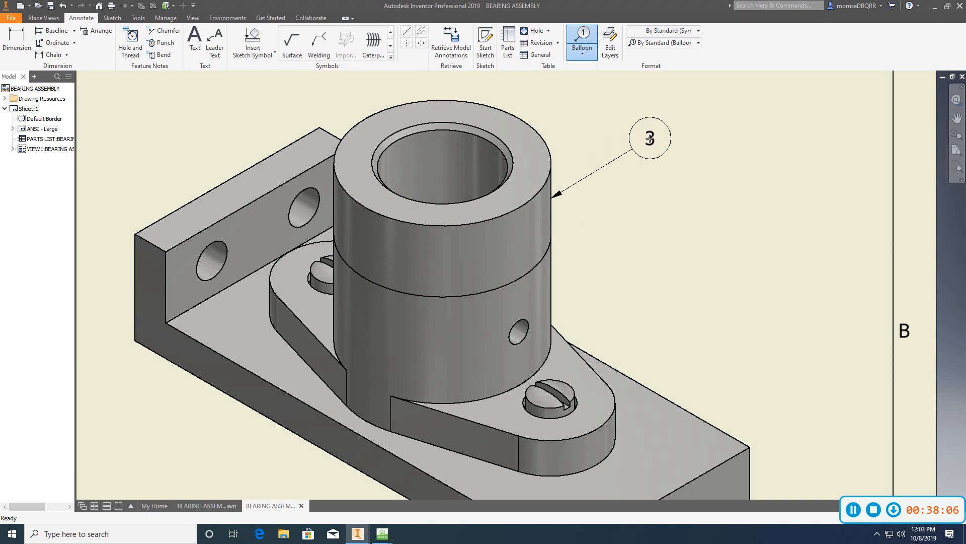
{"action": "right_click", "coordinate": [650, 138]}
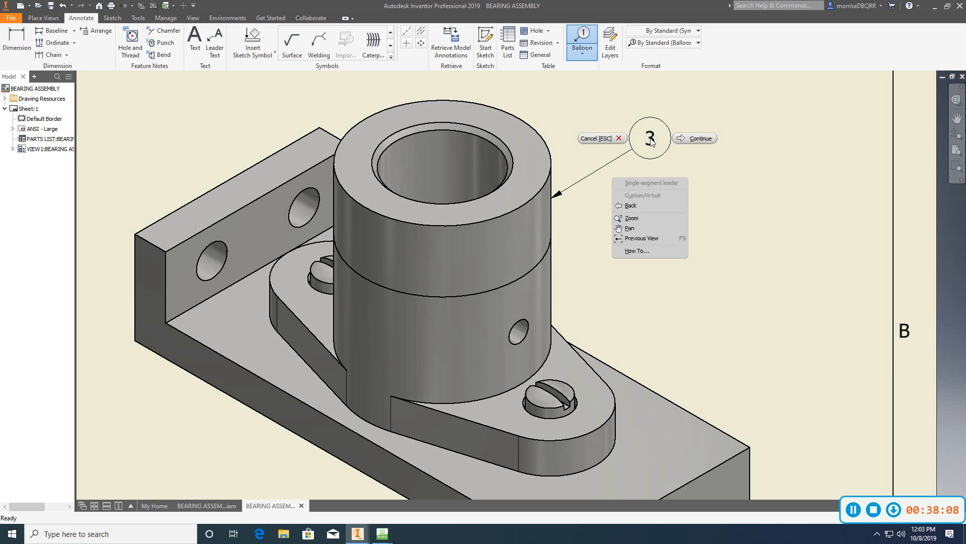
{"action": "left_click", "coordinate": [690, 139]}
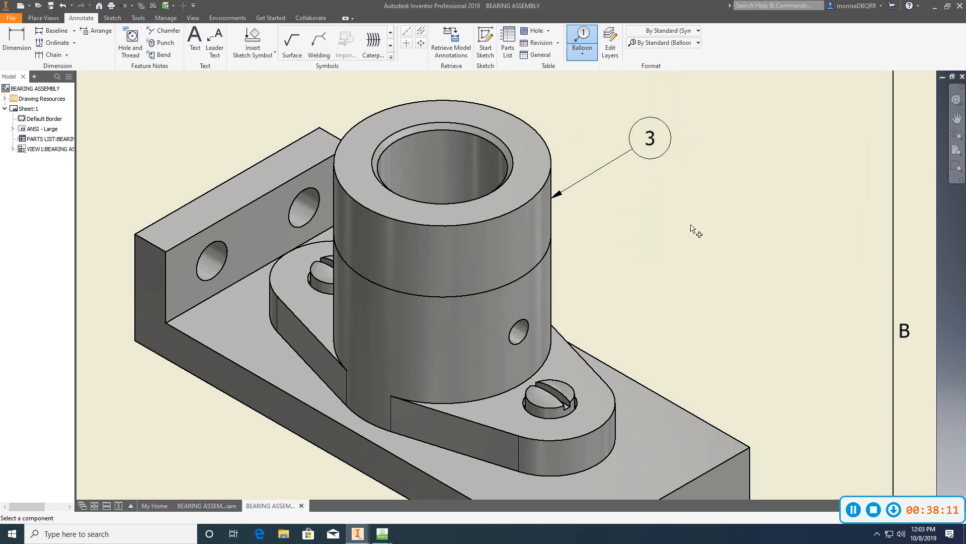
Step: Add an item balloon to the bearing's cylindrical edge, placing it below the collar's balloon
{"action": "left_click", "coordinate": [552, 305]}
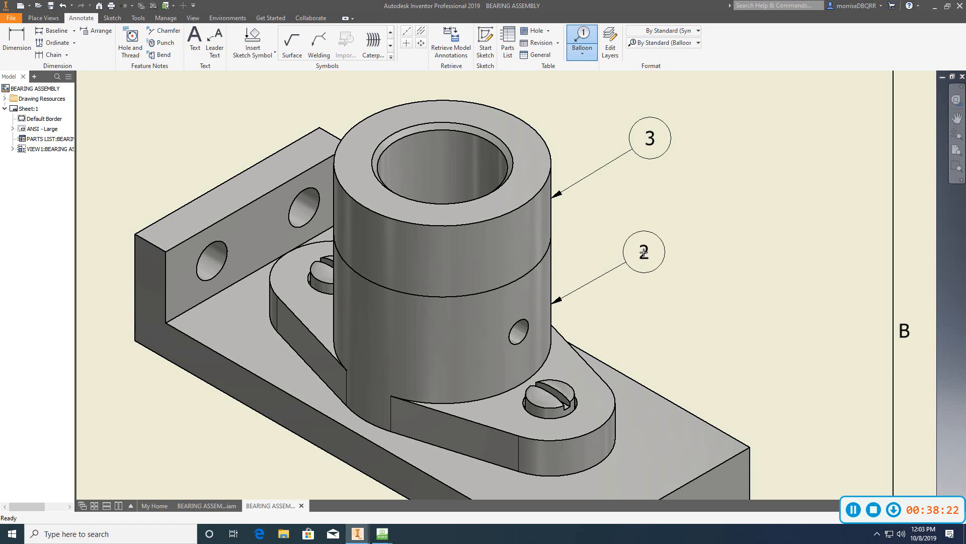
{"action": "right_click", "coordinate": [644, 253]}
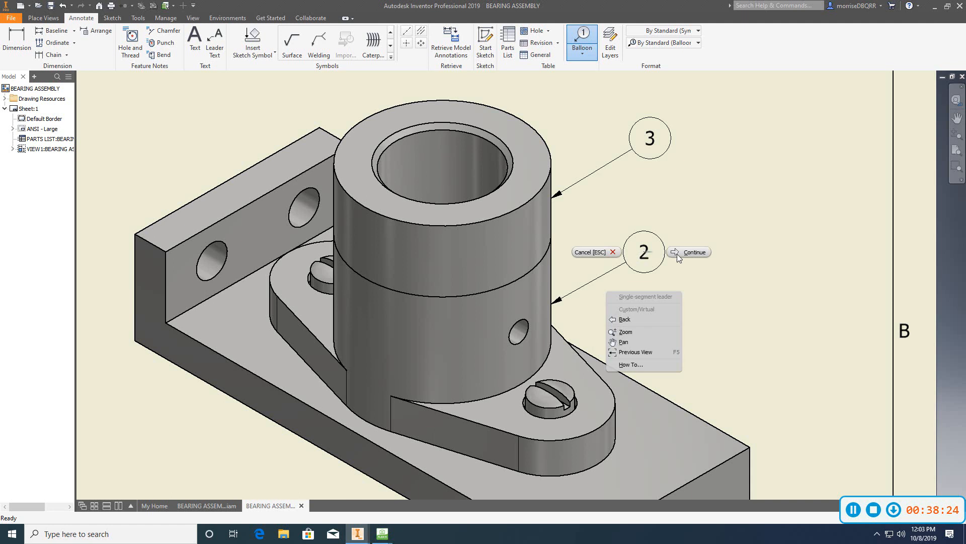
{"action": "left_click", "coordinate": [702, 255]}
Step: Add an item balloon to the base plate's upper rear edge, placing it up and to the right of the plate
{"action": "scroll", "coordinate": [702, 313], "scroll_direction": "up", "scroll_amount": 5}
{"action": "middle_click_drag", "start_coordinate": [702, 312], "coordinate": [581, 246]}
{"action": "scroll", "coordinate": [574, 248], "scroll_direction": "down", "scroll_amount": 3}
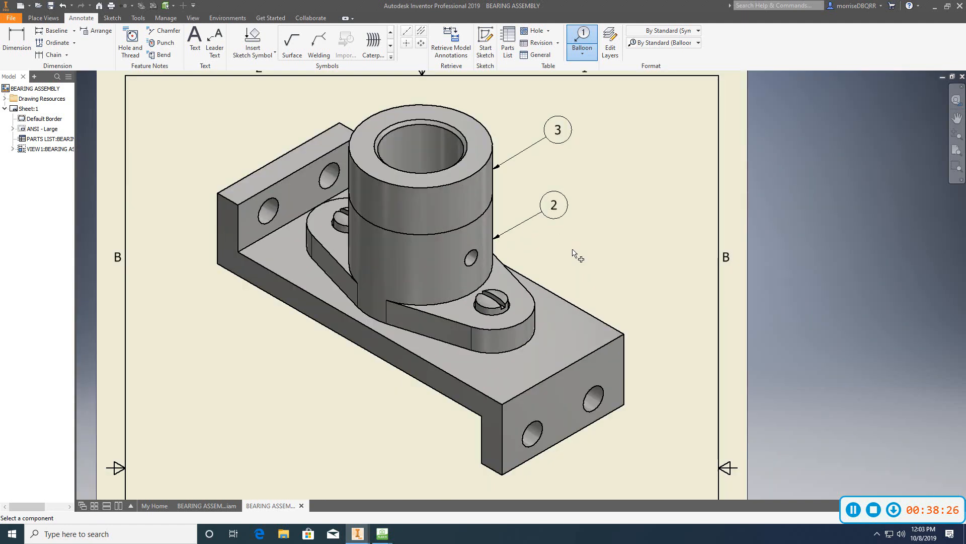
{"action": "left_click", "coordinate": [568, 301]}
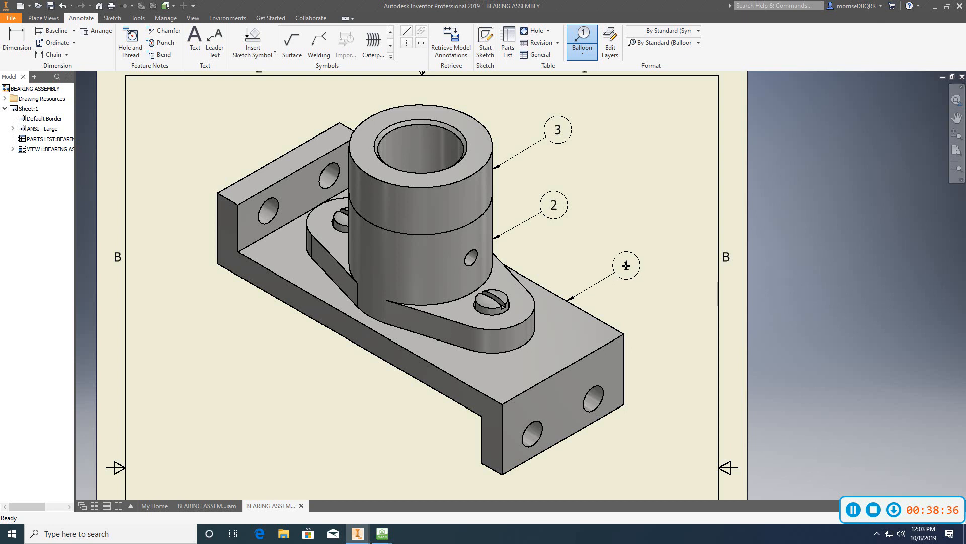
{"action": "right_click", "coordinate": [626, 266]}
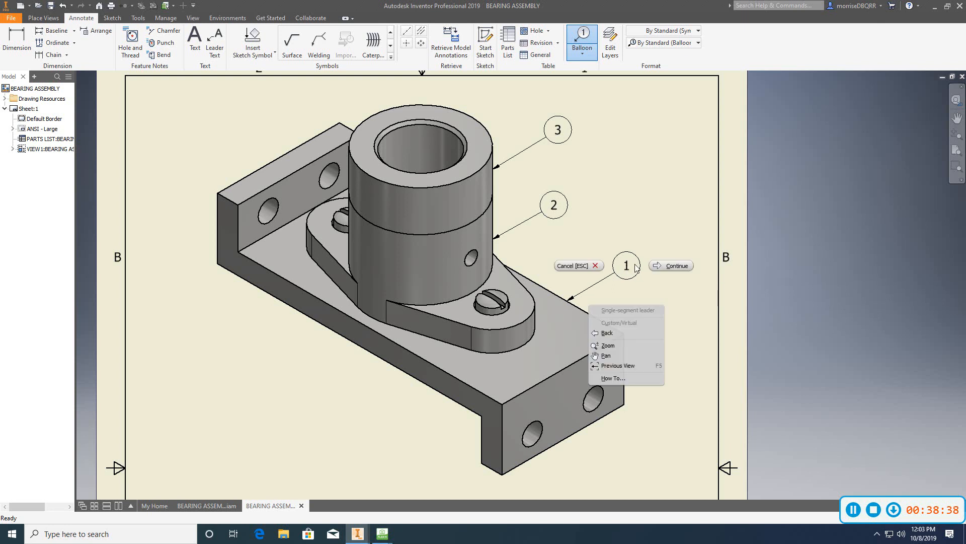
{"action": "left_click", "coordinate": [675, 266]}
Step: Add an item balloon to the front cap screw, placing it in the open space below and left of the base plate, and finish ballooning
{"action": "middle_click_drag", "start_coordinate": [483, 337], "coordinate": [555, 322]}
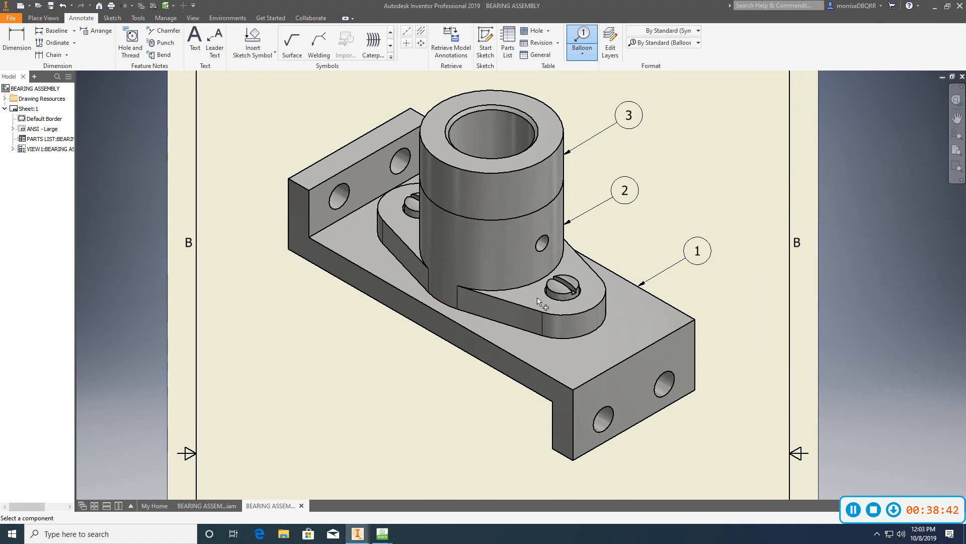
{"action": "scroll", "coordinate": [551, 297], "scroll_direction": "down", "scroll_amount": 4}
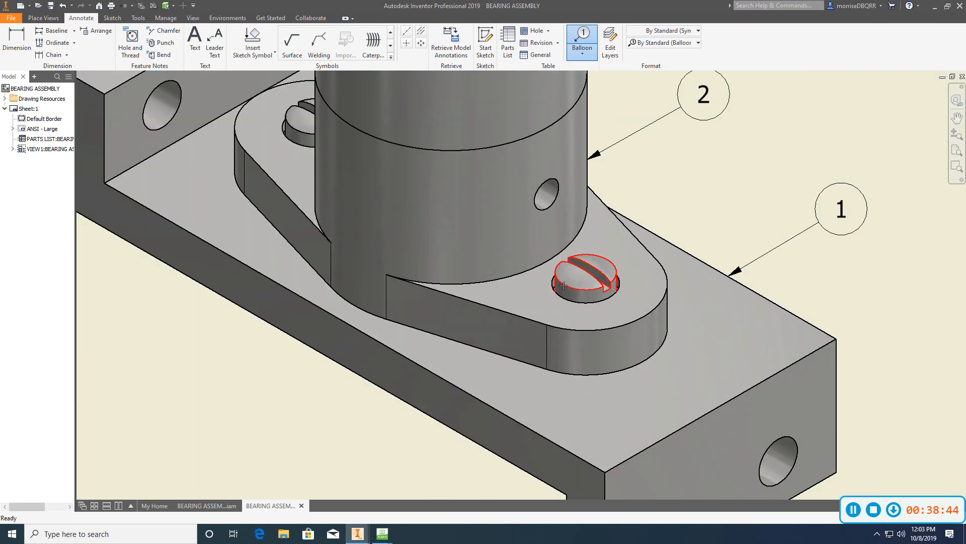
{"action": "left_click", "coordinate": [555, 289]}
{"action": "middle_click_drag", "start_coordinate": [435, 347], "coordinate": [482, 281]}
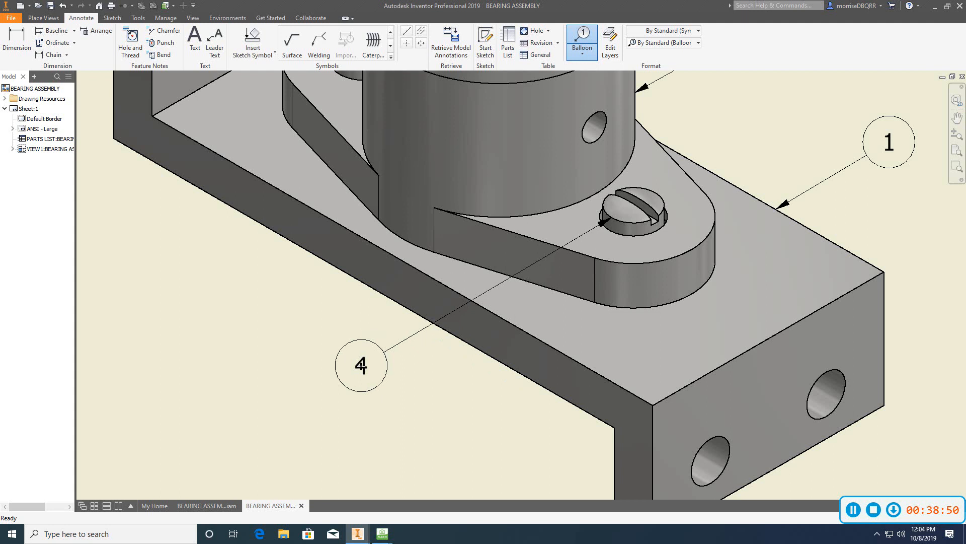
{"action": "right_click", "coordinate": [361, 366]}
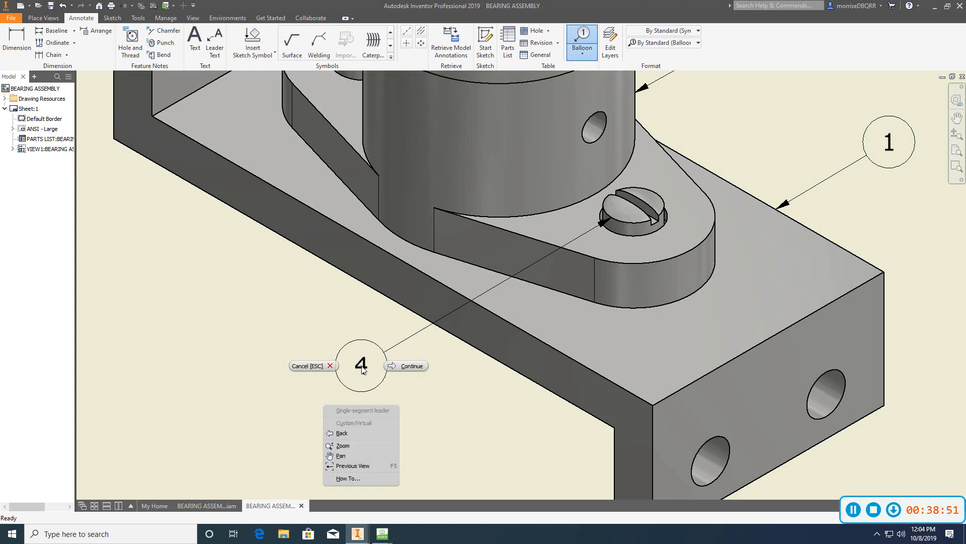
{"action": "left_click", "coordinate": [401, 368]}
{"action": "scroll", "coordinate": [404, 380], "scroll_direction": "up", "scroll_amount": 5}
{"action": "scroll", "coordinate": [425, 340], "scroll_direction": "down", "scroll_amount": 2}
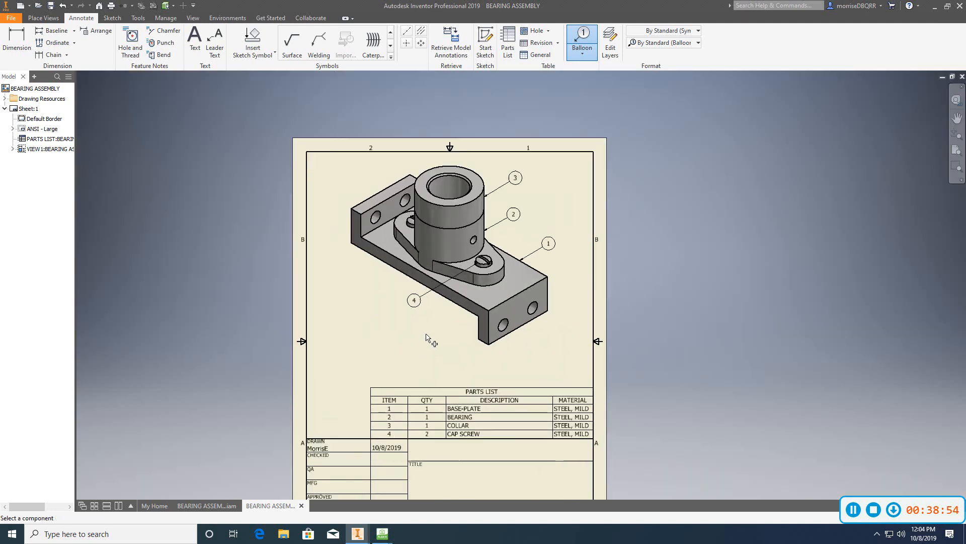
{"action": "key", "text": "Escape"}
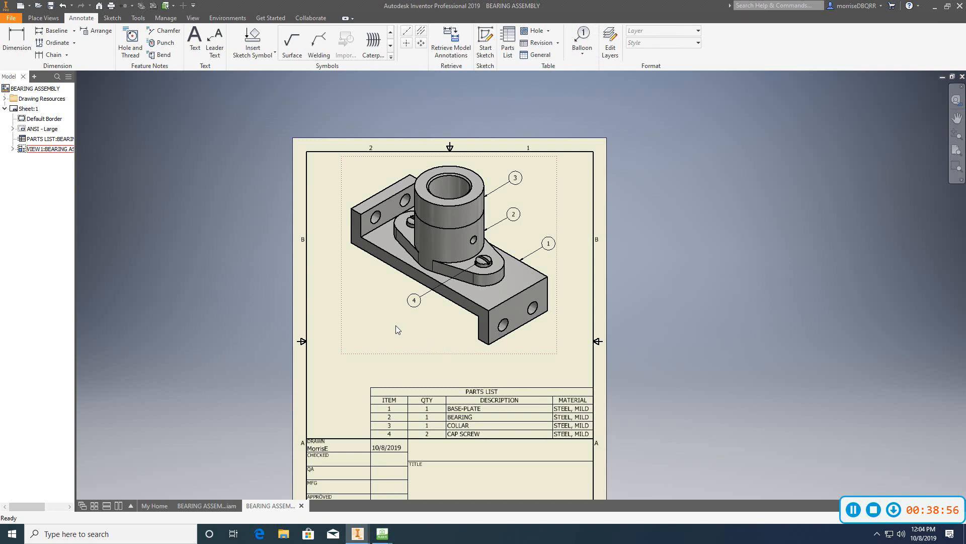
Step: Examine the balloon numbers against the parts list rows and review the overall sheet layout
{"action": "scroll", "coordinate": [572, 317], "scroll_direction": "down", "scroll_amount": 1}
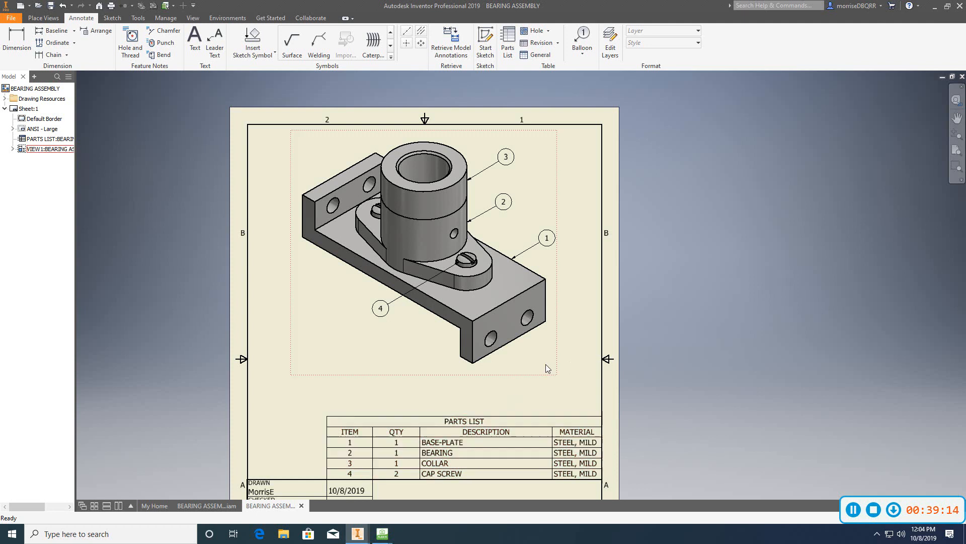
{"action": "middle_click_drag", "start_coordinate": [545, 413], "coordinate": [564, 375]}
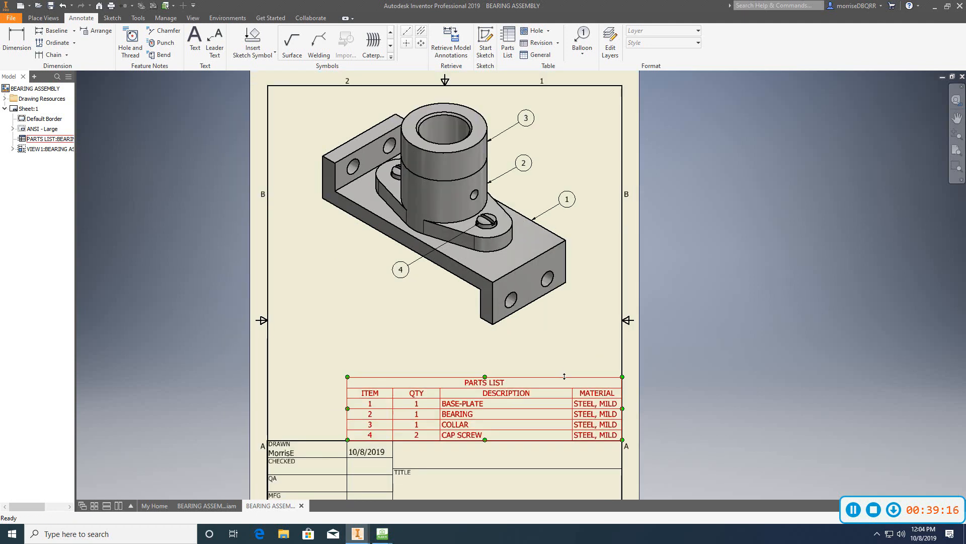
{"action": "scroll", "coordinate": [558, 353], "scroll_direction": "up", "scroll_amount": 3}
{"action": "scroll", "coordinate": [606, 343], "scroll_direction": "down", "scroll_amount": 3}
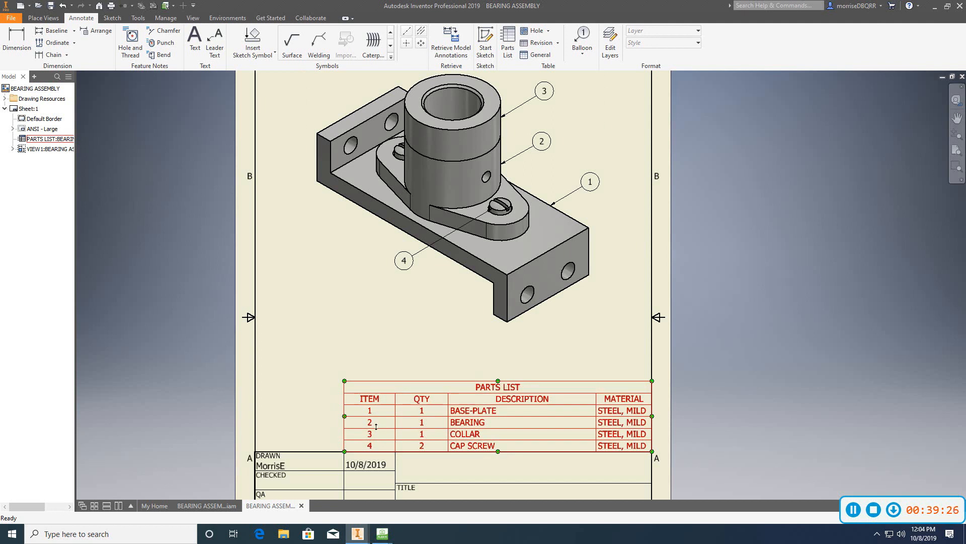
{"action": "left_click", "coordinate": [596, 416]}
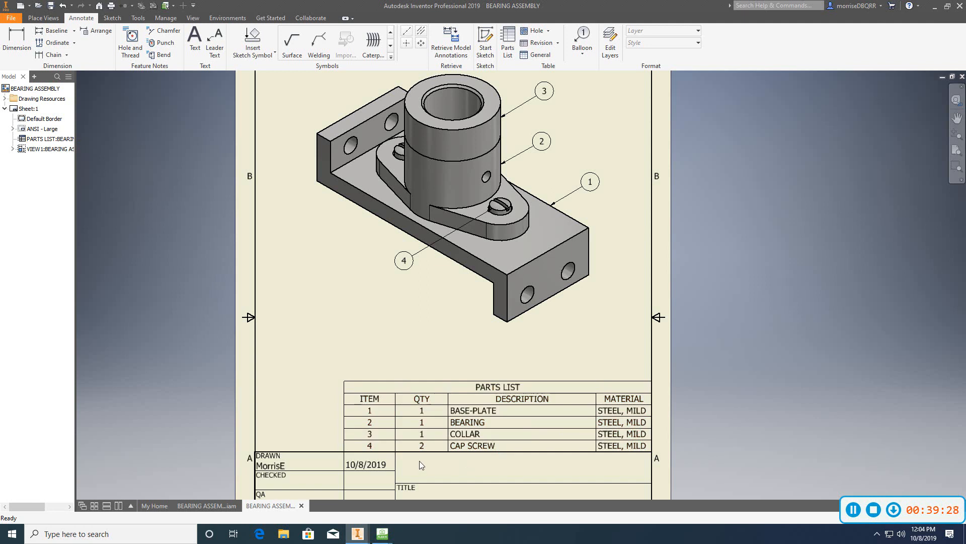
{"action": "left_click", "coordinate": [445, 375]}
{"action": "middle_click_drag", "start_coordinate": [444, 375], "coordinate": [496, 375]}
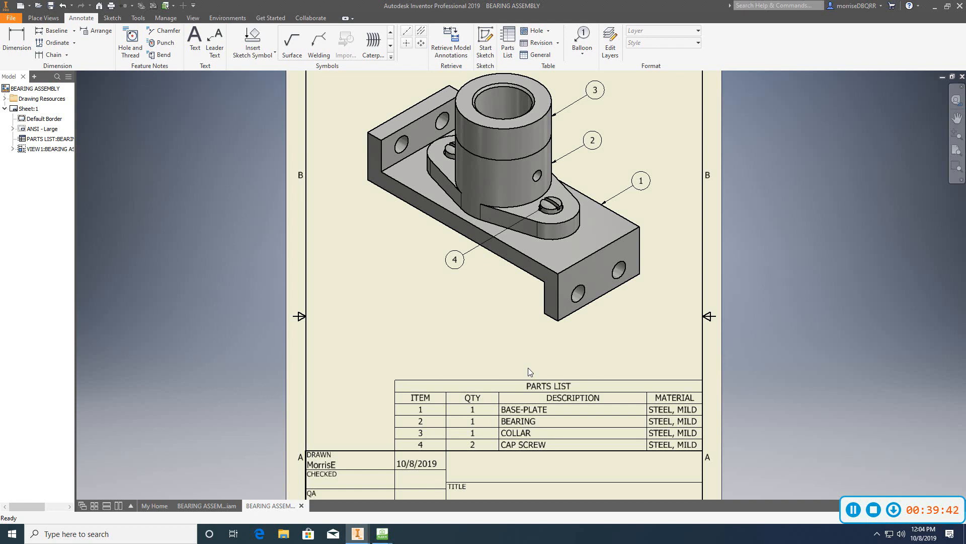
{"action": "left_click", "coordinate": [543, 441]}
{"action": "scroll", "coordinate": [551, 450], "scroll_direction": "up", "scroll_amount": 3}
{"action": "mouse_move", "coordinate": [550, 386]}
{"action": "middle_mouse_down"}
{"action": "mouse_move", "coordinate": [550, 322]}
{"action": "mouse_move", "coordinate": [539, 295]}
{"action": "middle_mouse_up"}
{"action": "scroll", "coordinate": [538, 295], "scroll_direction": "down", "scroll_amount": 3}
{"action": "scroll", "coordinate": [538, 295], "scroll_direction": "up", "scroll_amount": 2}
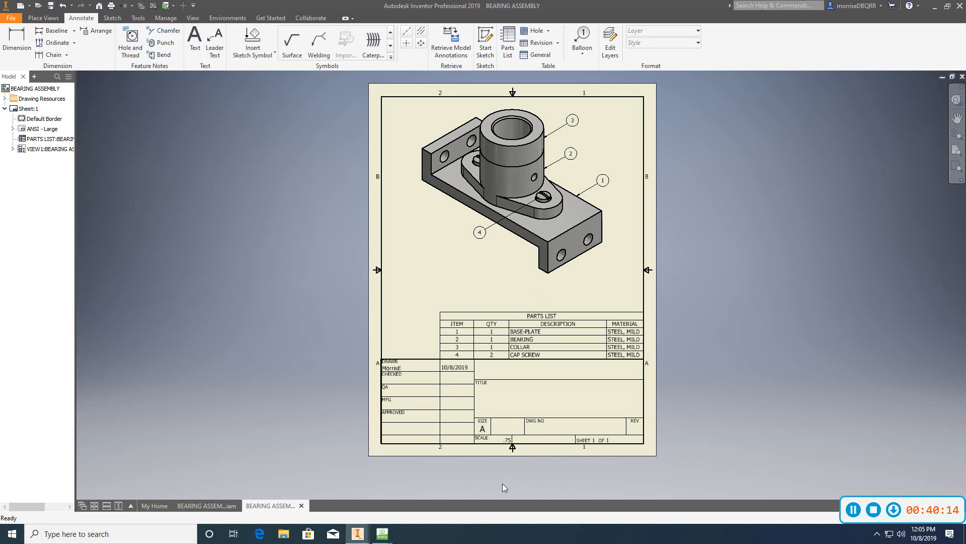
Step: In the drawing's iProperties summary, set the title to INVENTOR ASSEMBLY and the subject to CAD 241
{"action": "scroll", "coordinate": [493, 386], "scroll_direction": "down", "scroll_amount": 3}
{"action": "mouse_move", "coordinate": [496, 402]}
{"action": "middle_mouse_down"}
{"action": "mouse_move", "coordinate": [500, 327]}
{"action": "mouse_move", "coordinate": [453, 337]}
{"action": "middle_mouse_up"}
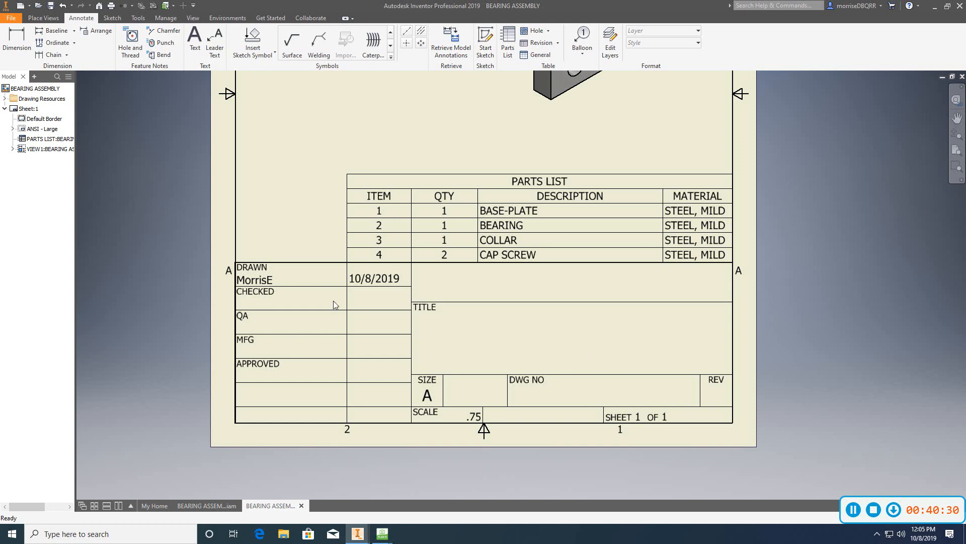
{"action": "middle_click_drag", "start_coordinate": [224, 312], "coordinate": [287, 302]}
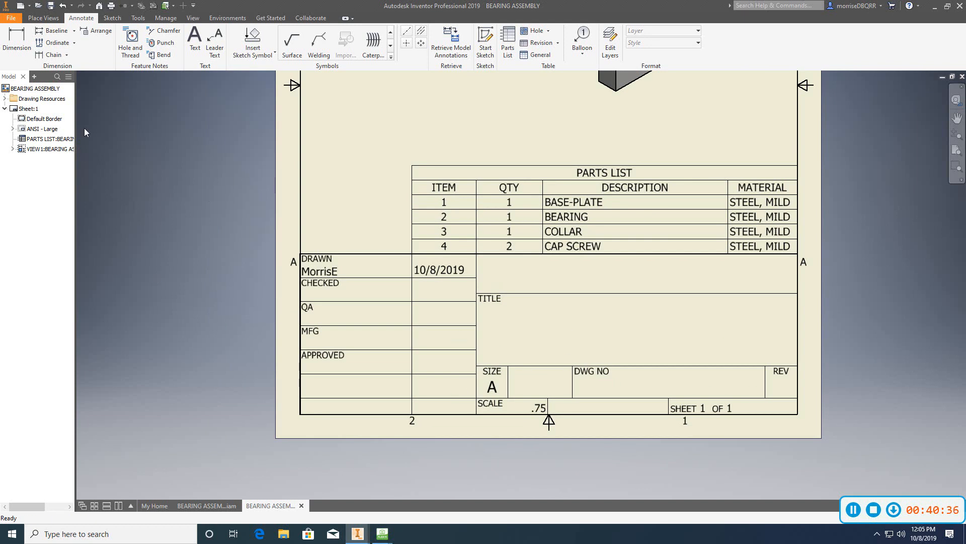
{"action": "right_click", "coordinate": [46, 92]}
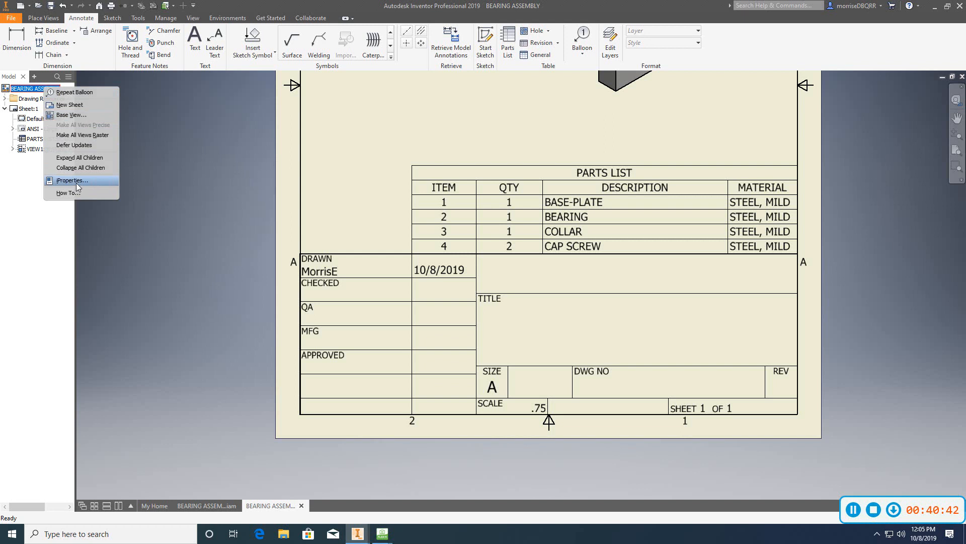
{"action": "left_click", "coordinate": [99, 184]}
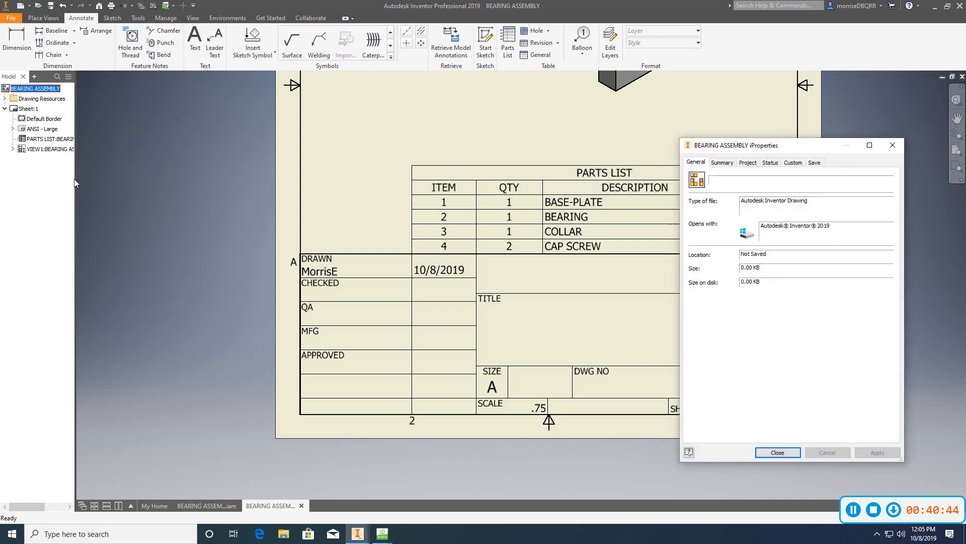
{"action": "left_click_drag", "start_coordinate": [727, 151], "coordinate": [598, 168]}
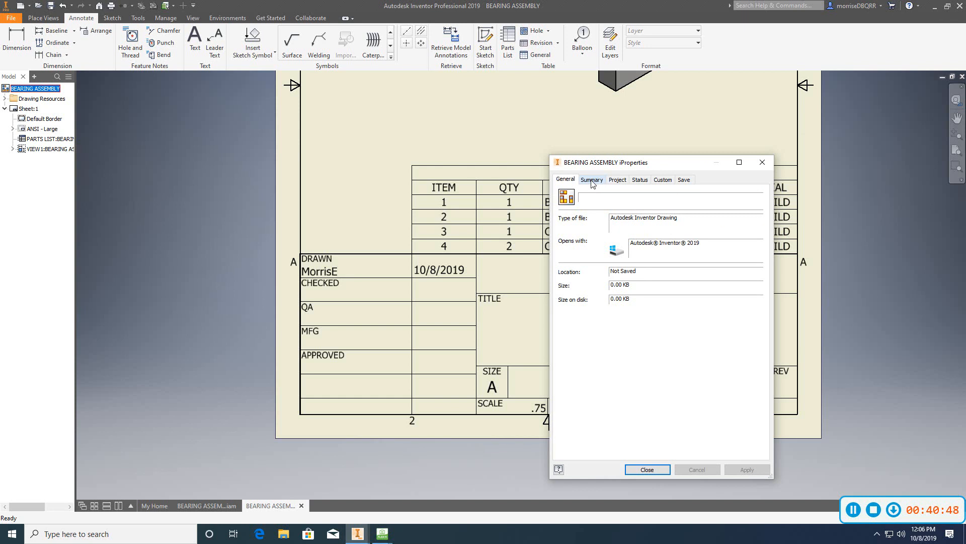
{"action": "left_click", "coordinate": [592, 181]}
{"action": "left_click", "coordinate": [615, 194]}
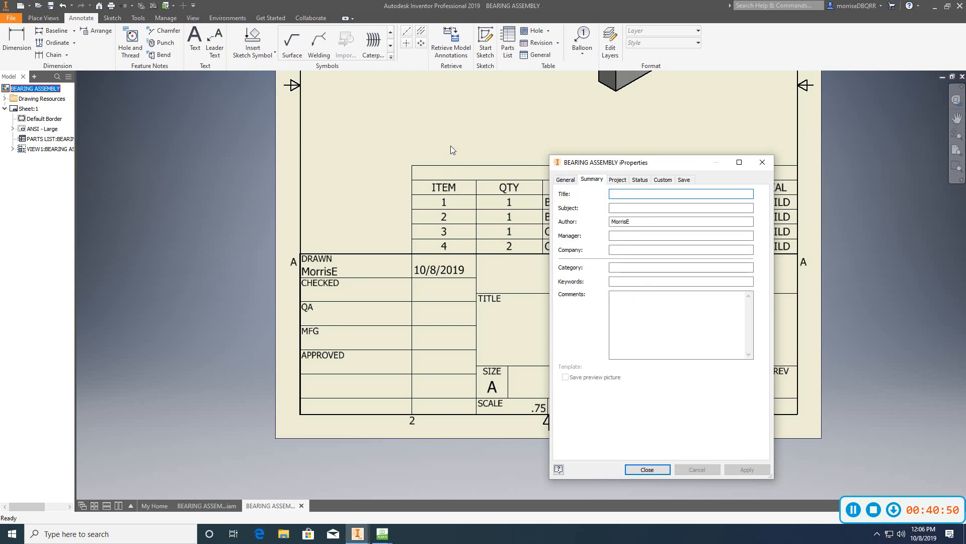
{"action": "type", "text": "INVE"}
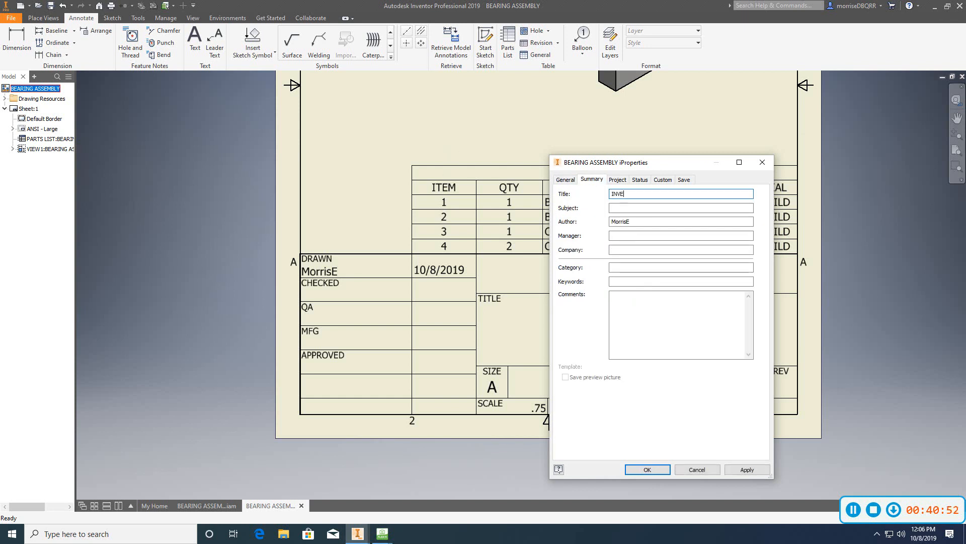
{"action": "type", "text": "NTOR ASSEMBLY"}
{"action": "left_click", "coordinate": [637, 209]}
{"action": "type", "text": "CAD "}
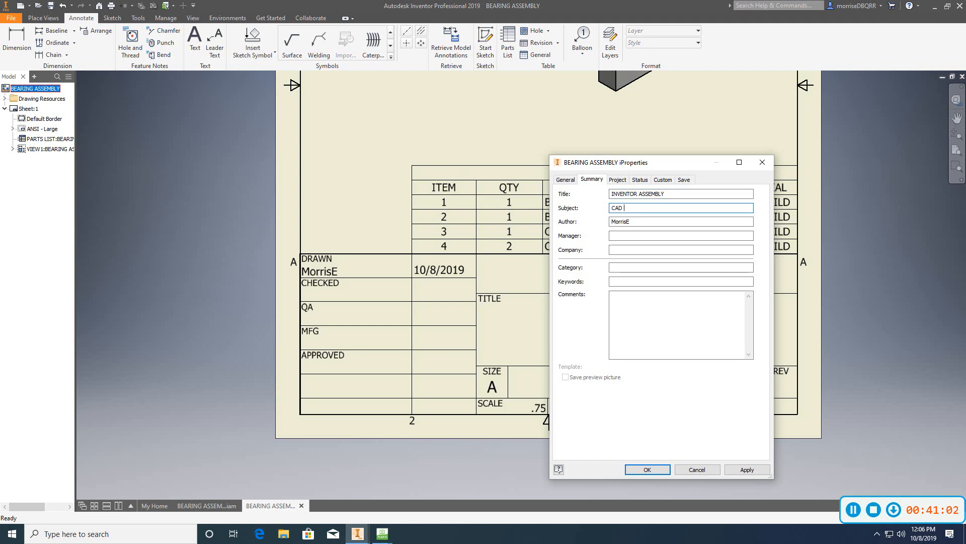
{"action": "type", "text": "241"}
Step: Replace the author entry with the drafter's surname in capitals and enter the same surname as the manager
{"action": "left_click_drag", "start_coordinate": [633, 221], "coordinate": [609, 226]}
{"action": "type", "text": "M"}
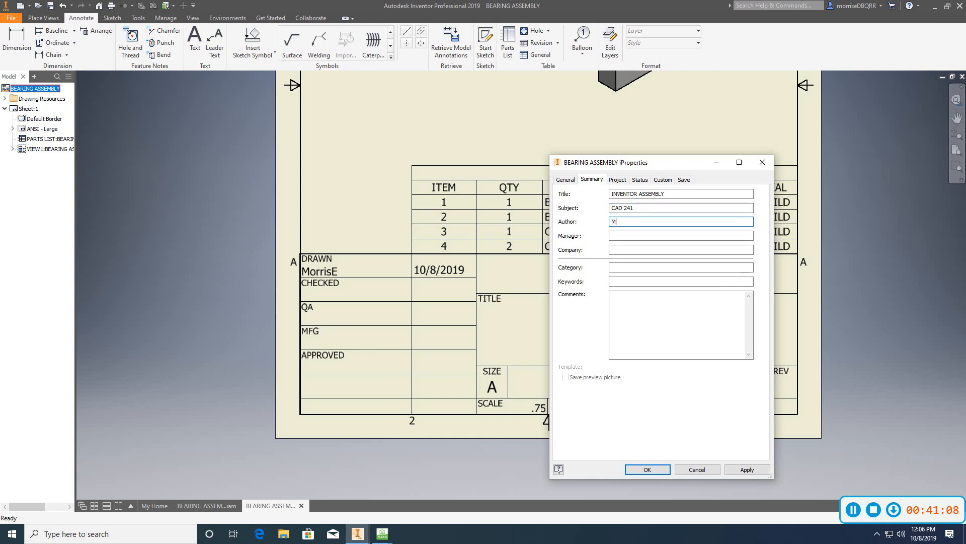
{"action": "type", "text": "ORRIS"}
{"action": "left_click", "coordinate": [667, 235]}
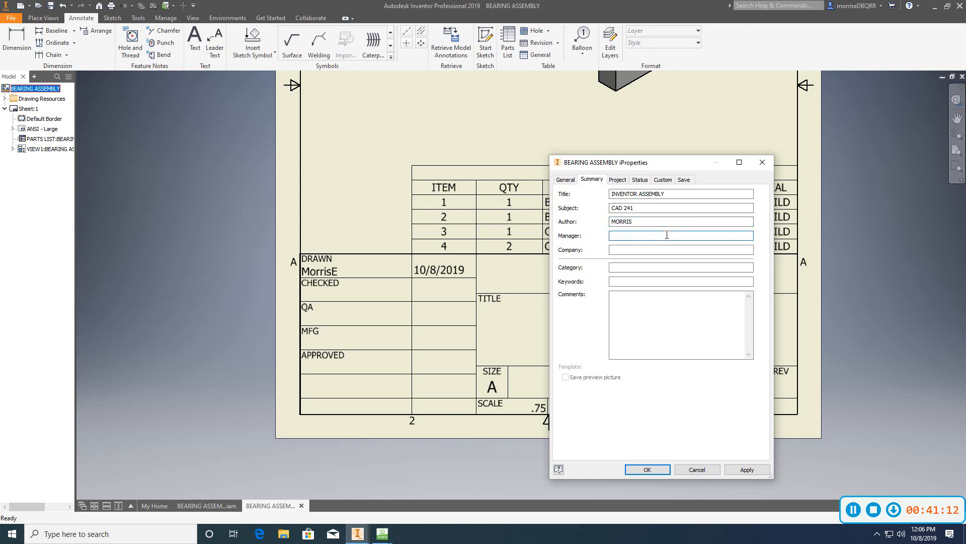
{"action": "type", "text": "MORRIS"}
Step: Set the company to THOMAS NELSON COMMUNITY COLLEGE and the category to INVENTOR CLASSWORK
{"action": "left_click", "coordinate": [664, 249]}
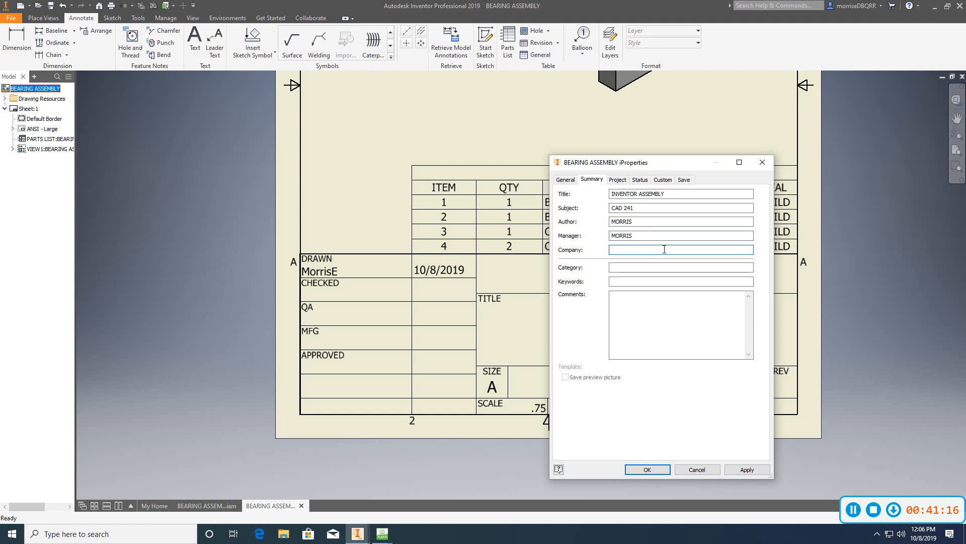
{"action": "type", "text": "THOMAS NELSON COMMUNITY COLLEGE"}
{"action": "left_click", "coordinate": [643, 269]}
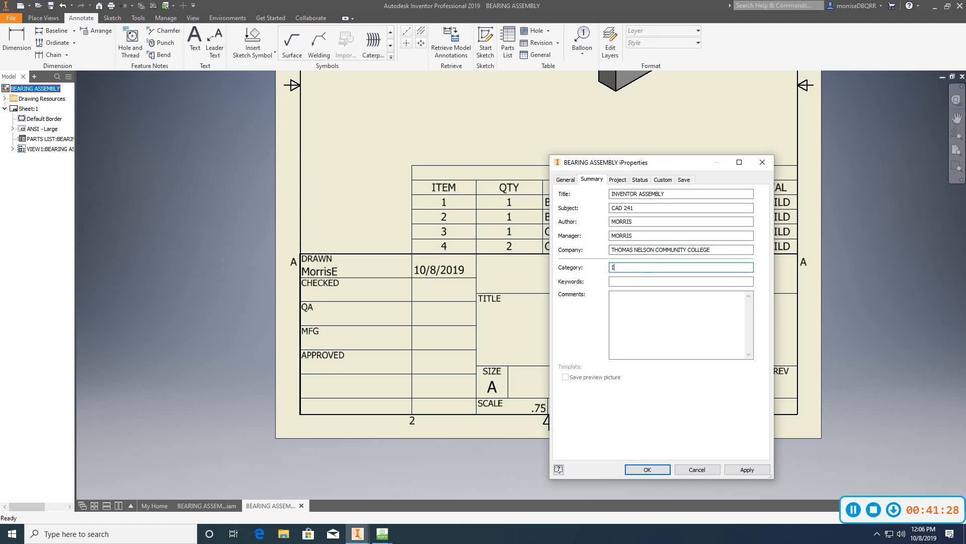
{"action": "type", "text": "INVENTOR CLASSWORK"}
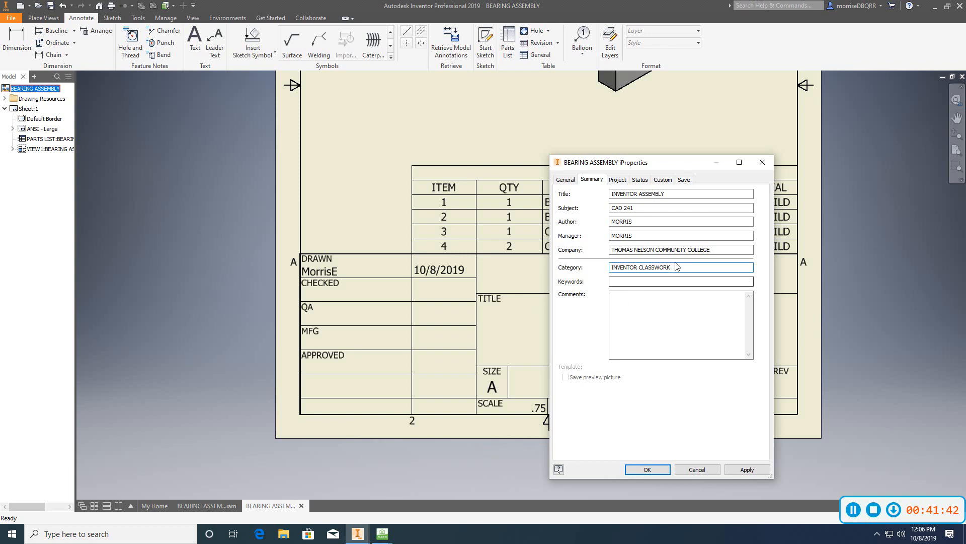
Step: In the project properties, replace the designer with the drafter's surname in capitals and enter it as engineer and authority too
{"action": "left_click", "coordinate": [618, 180]}
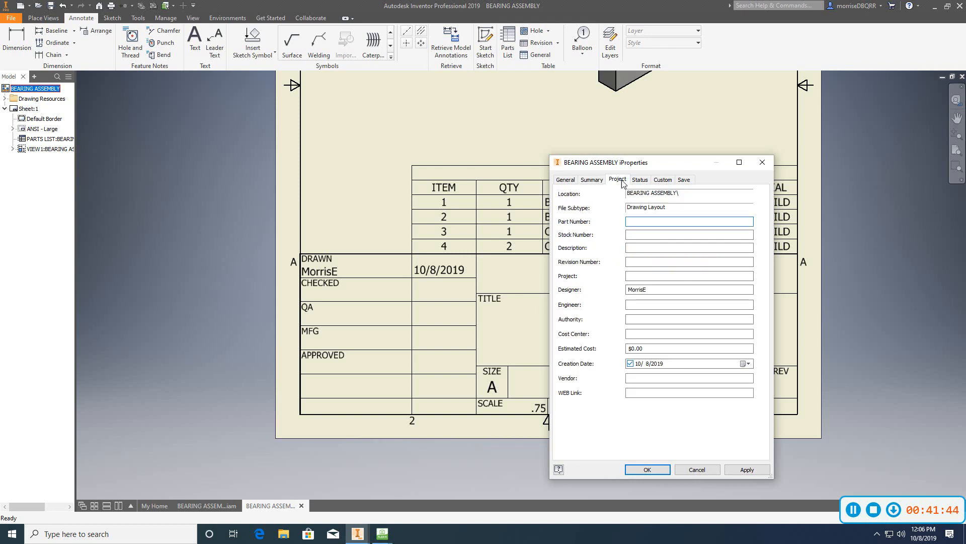
{"action": "double_click", "coordinate": [633, 289]}
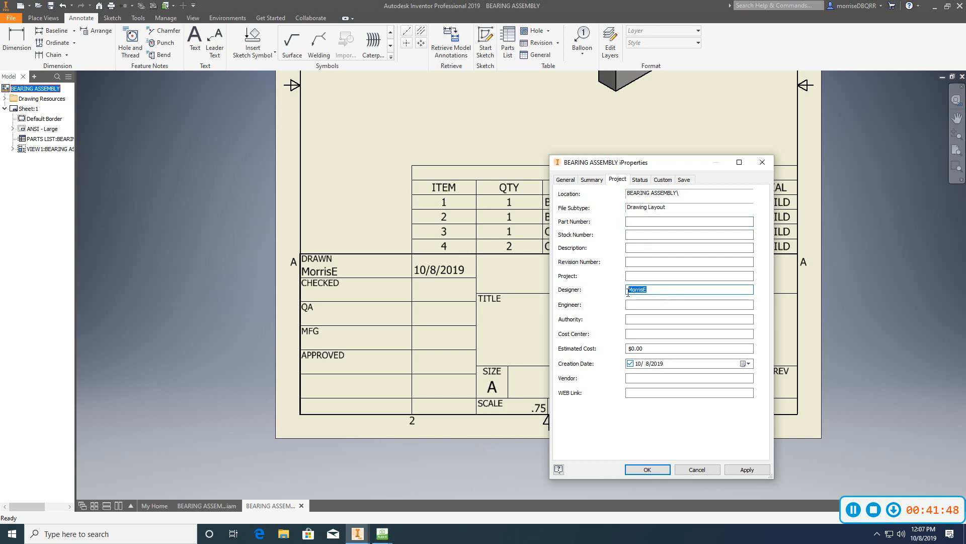
{"action": "key", "text": "Delete"}
{"action": "type", "text": "MORRIS"}
{"action": "left_click", "coordinate": [645, 304]}
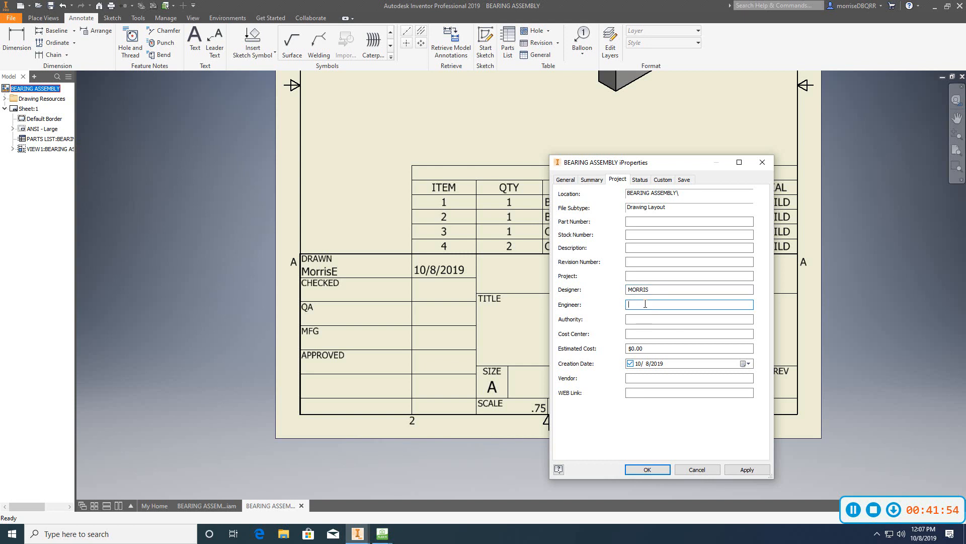
{"action": "type", "text": "MORRIS"}
{"action": "left_click", "coordinate": [643, 318]}
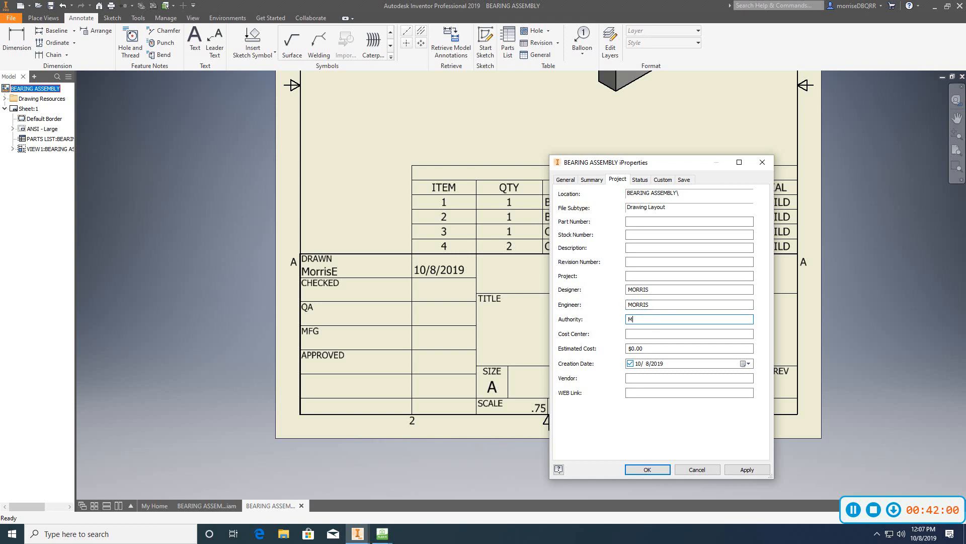
{"action": "type", "text": "MORRIS"}
Step: In the status properties, enter the drafter's surname as checker, engineering approver and manufacturing approver, then apply the iProperties and close them
{"action": "left_click", "coordinate": [641, 179]}
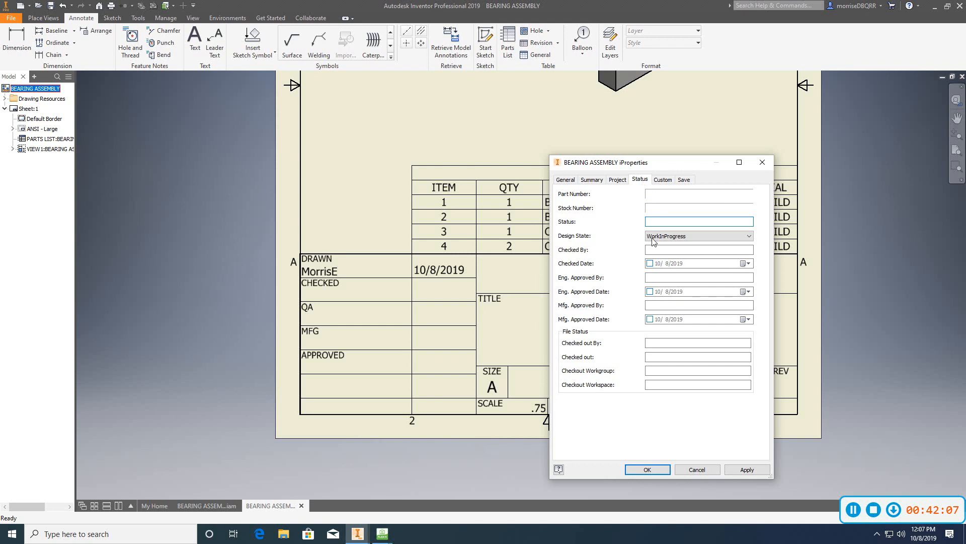
{"action": "left_click", "coordinate": [655, 248]}
{"action": "type", "text": "M"}
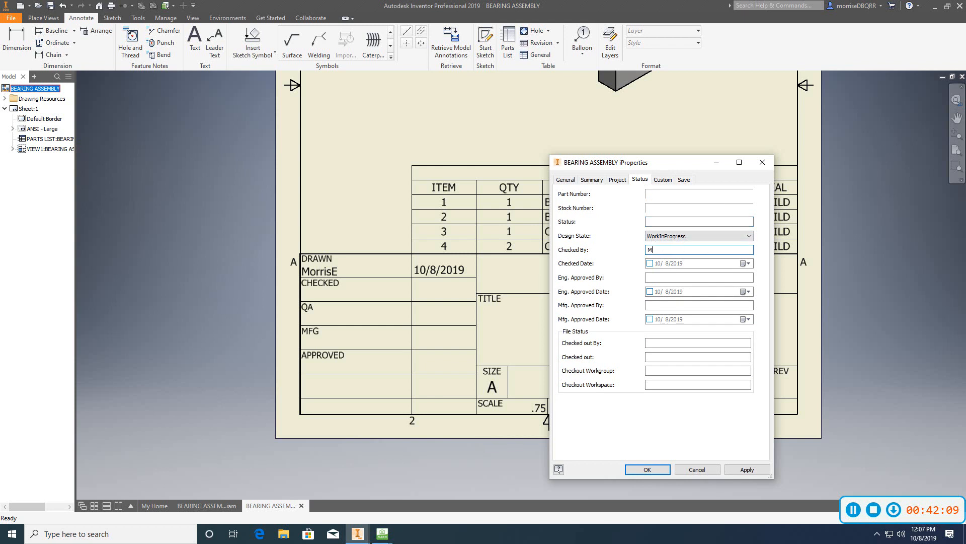
{"action": "type", "text": "ORRIS"}
{"action": "left_click", "coordinate": [666, 279]}
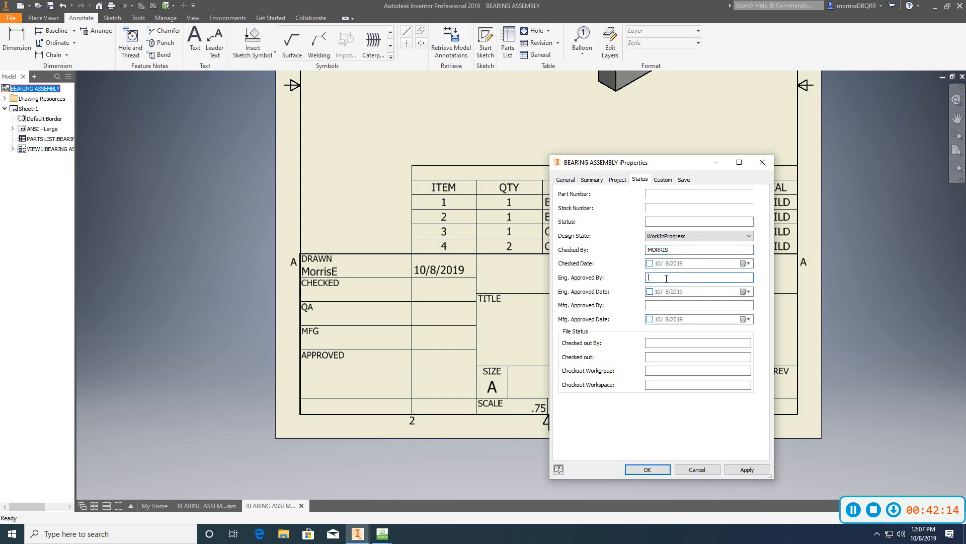
{"action": "type", "text": "MORRIS"}
{"action": "left_click", "coordinate": [682, 305]}
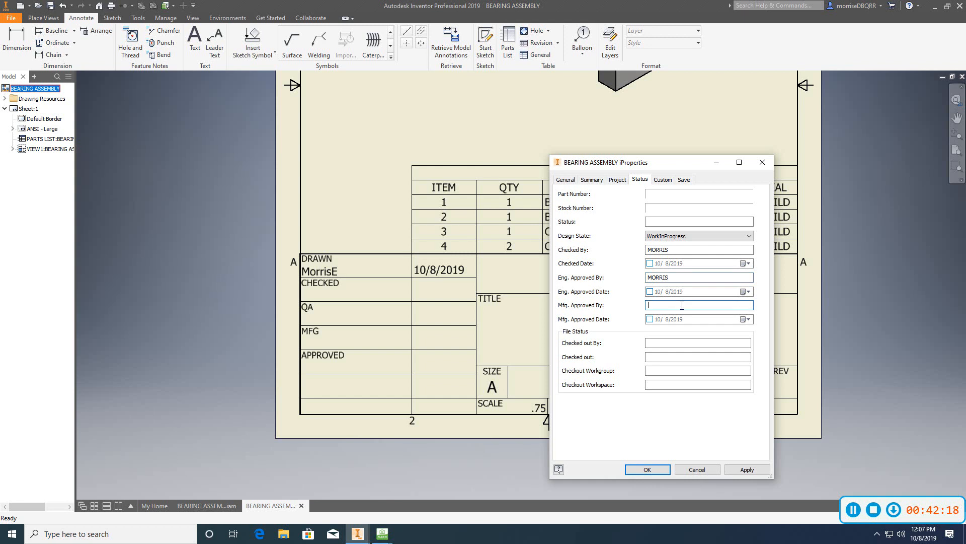
{"action": "type", "text": "MORRIS"}
{"action": "left_click", "coordinate": [743, 470]}
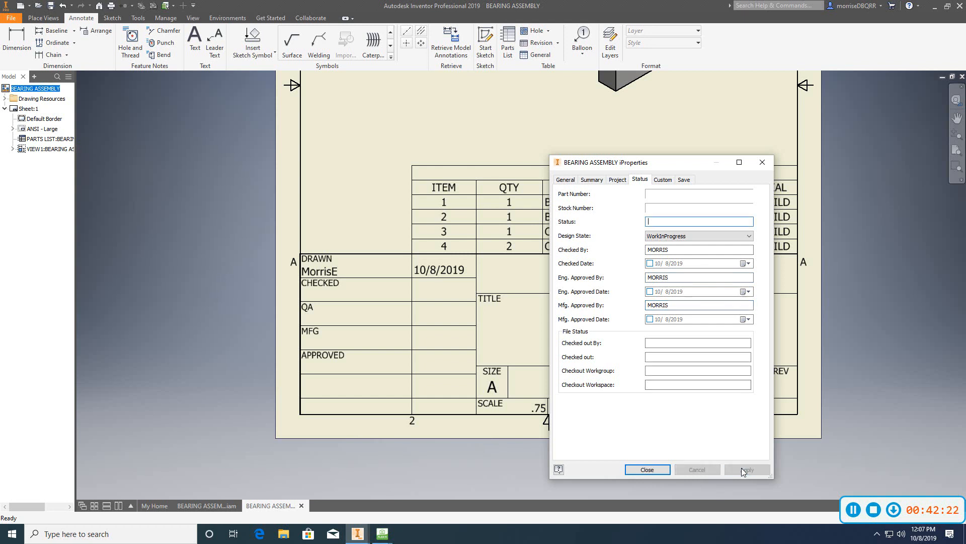
{"action": "left_click", "coordinate": [762, 162]}
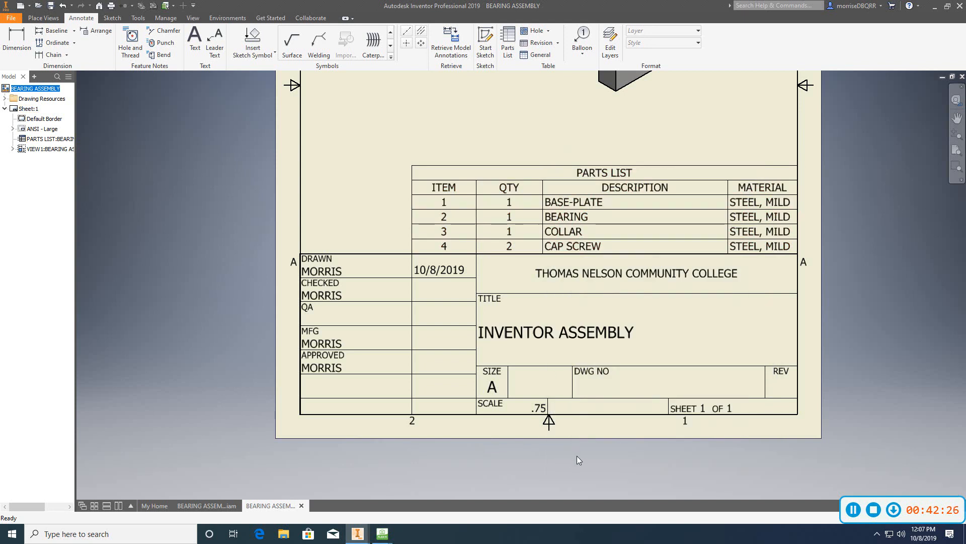
Step: Save the drawing in the Documents folder as BEARING ASSEMBLY in the Inventor drawing (.idw) format
{"action": "scroll", "coordinate": [577, 455], "scroll_direction": "down", "scroll_amount": 3}
{"action": "scroll", "coordinate": [559, 406], "scroll_direction": "up", "scroll_amount": 3}
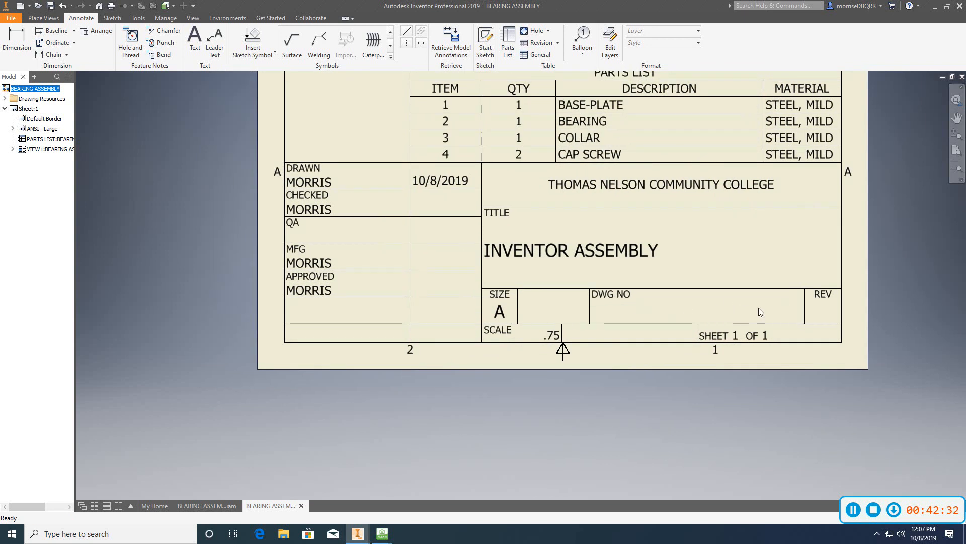
{"action": "left_click", "coordinate": [12, 19]}
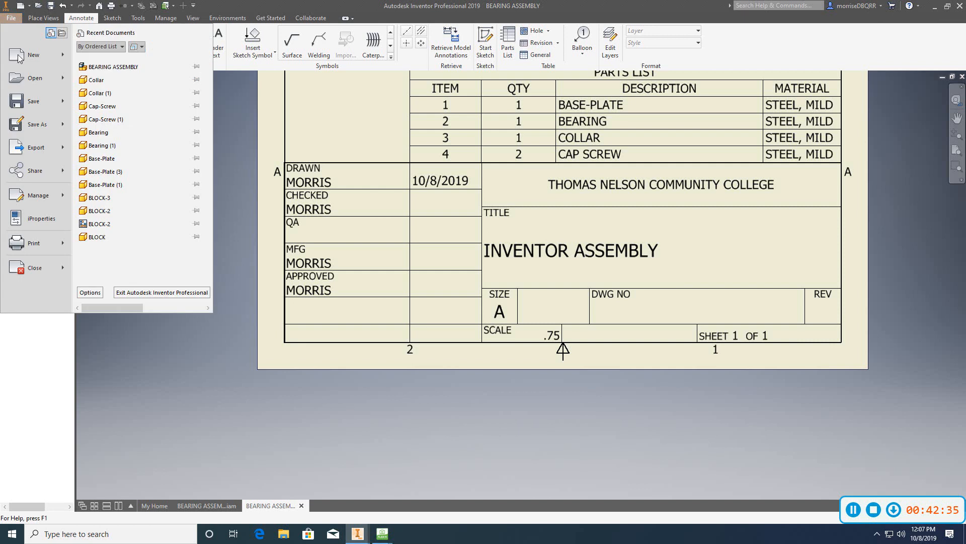
{"action": "left_click", "coordinate": [37, 124]}
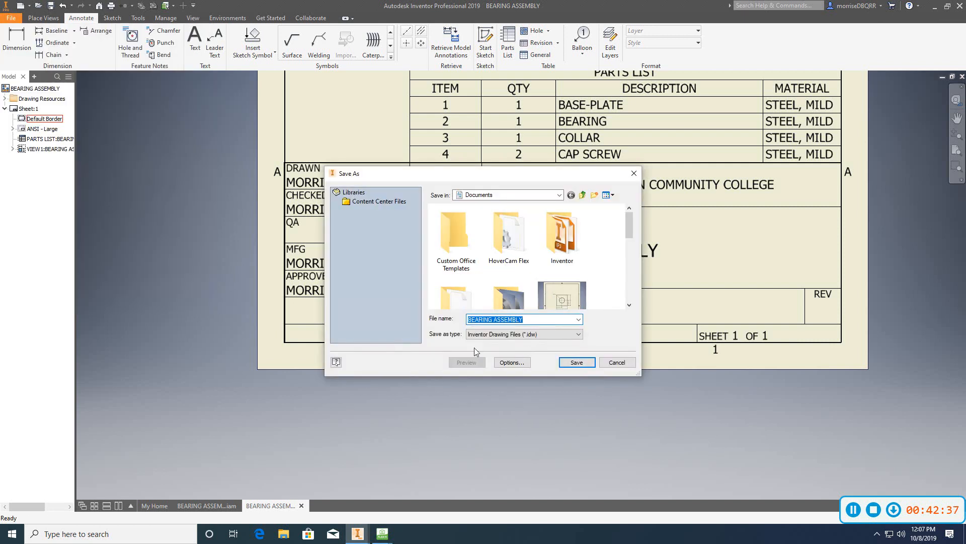
{"action": "left_click", "coordinate": [577, 362]}
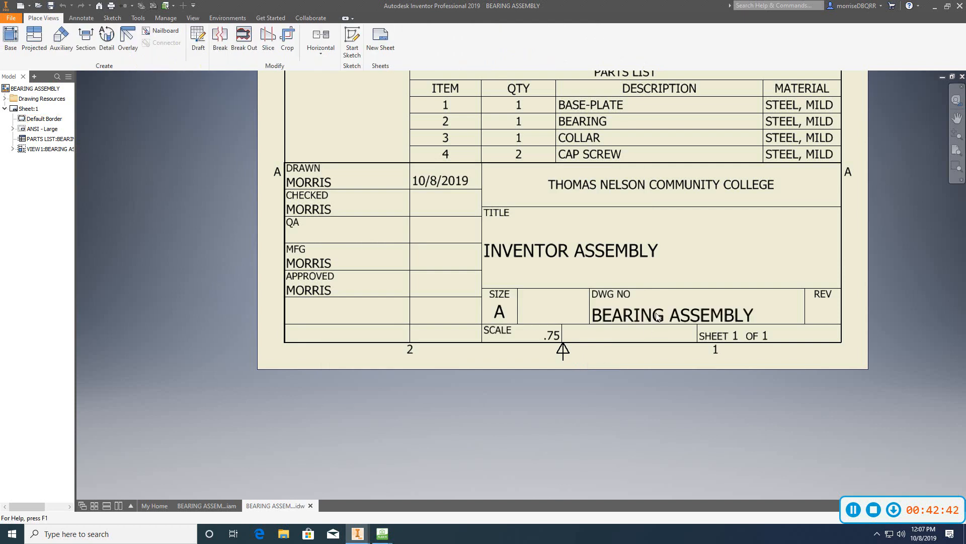
Step: Examine the completed sheet, checking the title block, the parts list and the ballooned isometric view
{"action": "scroll", "coordinate": [684, 315], "scroll_direction": "up", "scroll_amount": 3}
{"action": "mouse_move", "coordinate": [679, 327]}
{"action": "middle_mouse_down"}
{"action": "mouse_move", "coordinate": [548, 450]}
{"action": "mouse_move", "coordinate": [458, 453]}
{"action": "middle_mouse_up"}
{"action": "scroll", "coordinate": [462, 387], "scroll_direction": "up", "scroll_amount": 2}
{"action": "mouse_move", "coordinate": [453, 377]}
{"action": "middle_mouse_down"}
{"action": "mouse_move", "coordinate": [424, 362]}
{"action": "mouse_move", "coordinate": [392, 373]}
{"action": "middle_mouse_up"}
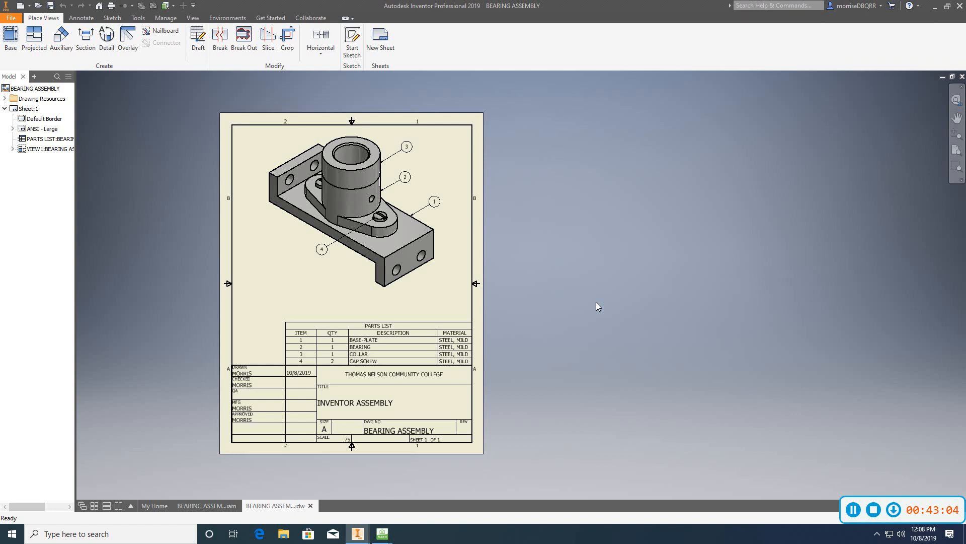
{"action": "scroll", "coordinate": [328, 277], "scroll_direction": "up", "scroll_amount": 3}
{"action": "middle_click_drag", "start_coordinate": [327, 273], "coordinate": [375, 297]}
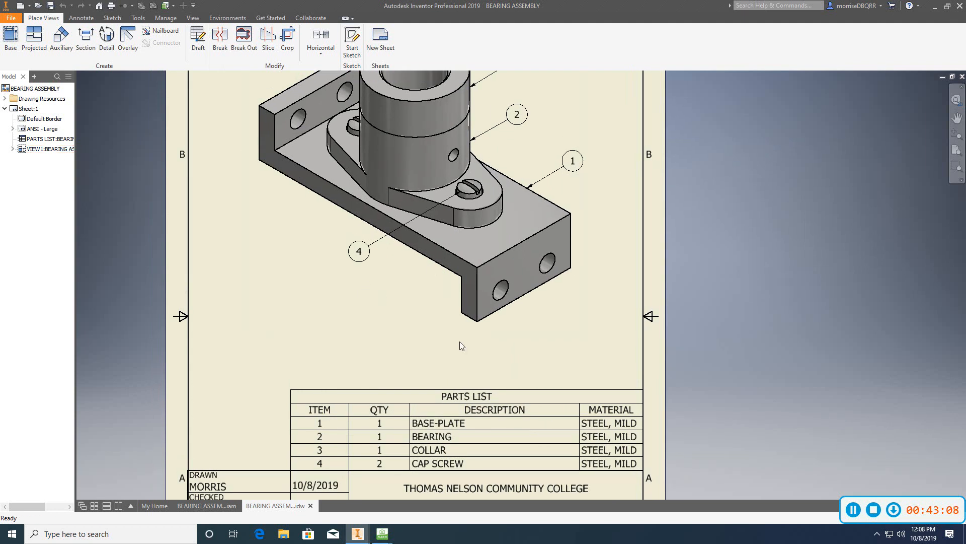
{"action": "scroll", "coordinate": [472, 328], "scroll_direction": "down", "scroll_amount": 2}
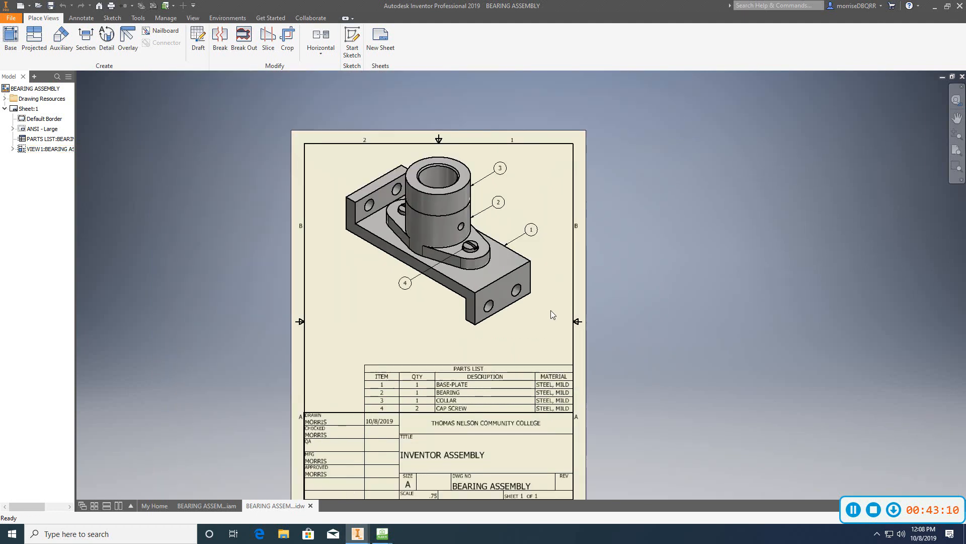
{"action": "mouse_move", "coordinate": [551, 309]}
{"action": "middle_mouse_down"}
{"action": "mouse_move", "coordinate": [534, 254]}
{"action": "mouse_move", "coordinate": [523, 273]}
{"action": "middle_mouse_up"}
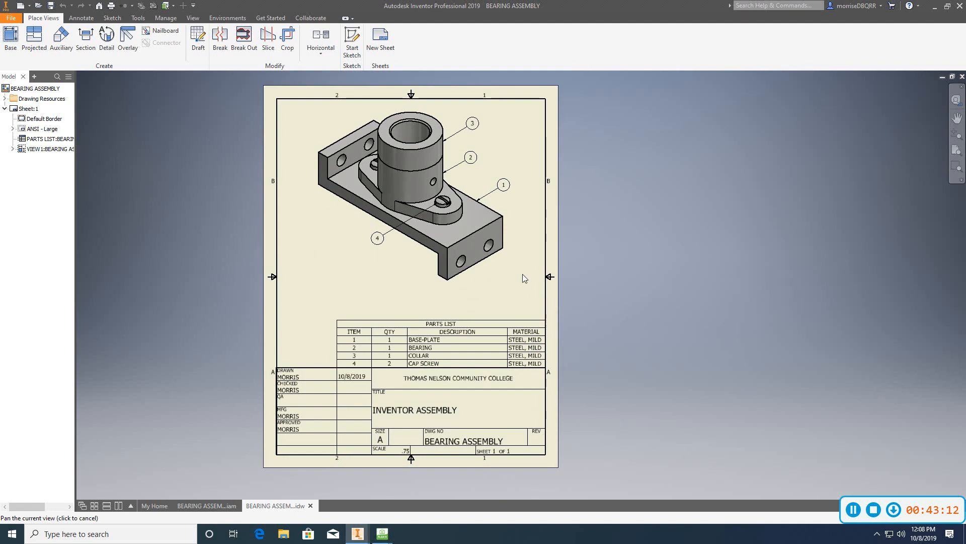
{"action": "left_click", "coordinate": [466, 318]}
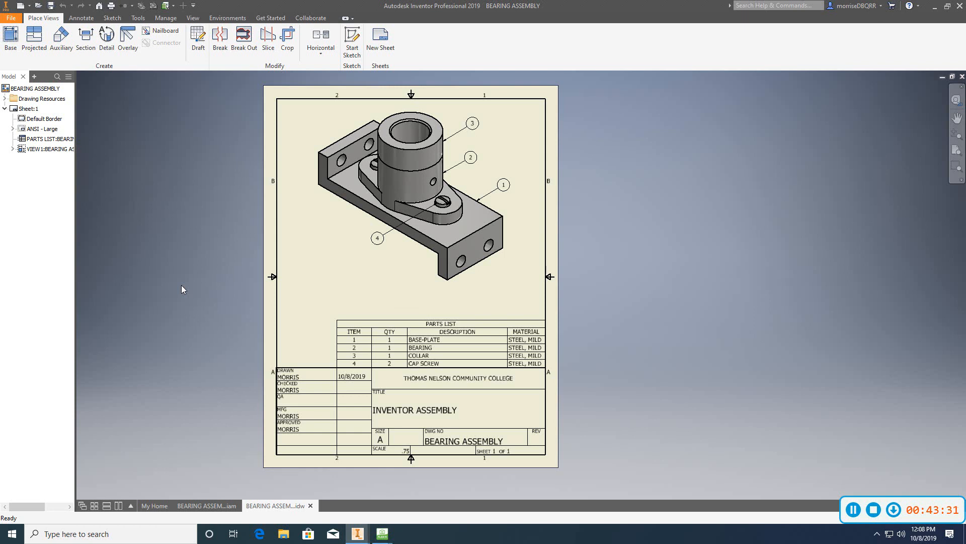
Step: Add a second sheet to the drawing and switch to the bearing assembly model
{"action": "right_click", "coordinate": [308, 309]}
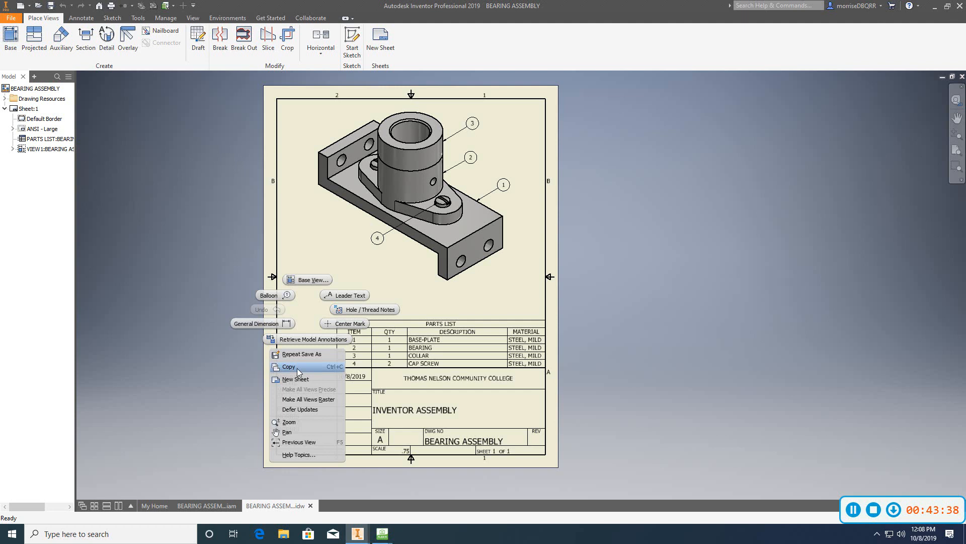
{"action": "left_click", "coordinate": [298, 385]}
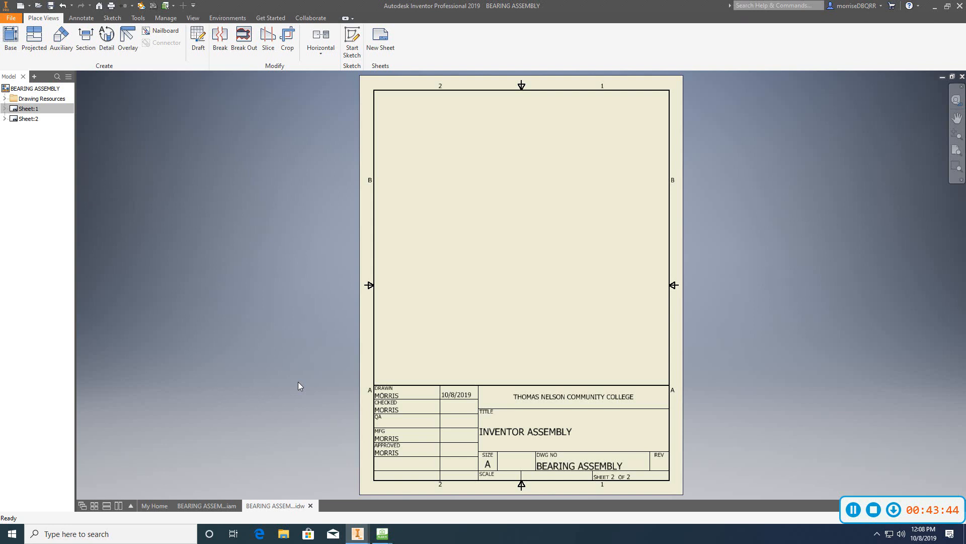
{"action": "left_click", "coordinate": [219, 506]}
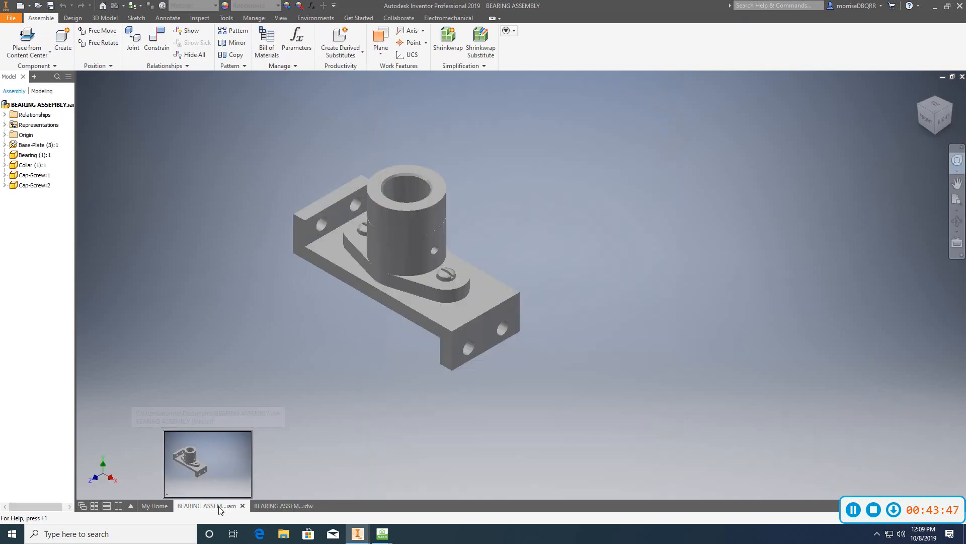
Step: Return to the bearing assembly drawing, look at sheet 1 and reactivate the blank second sheet
{"action": "left_click", "coordinate": [264, 506]}
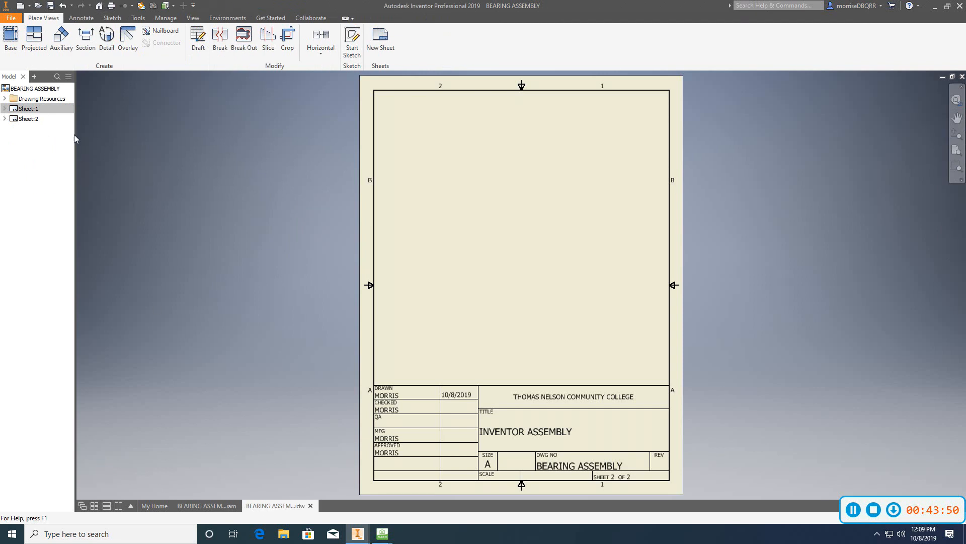
{"action": "double_click", "coordinate": [36, 111]}
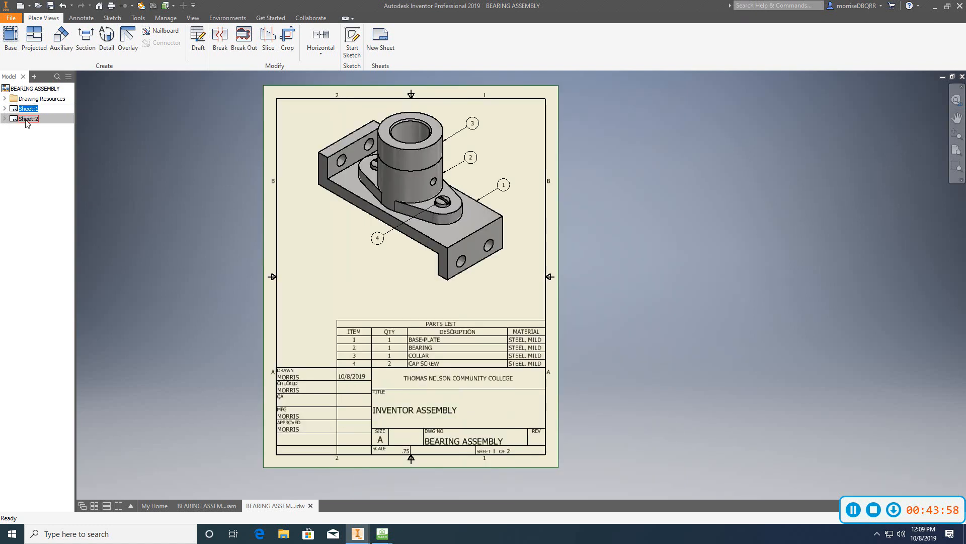
{"action": "double_click", "coordinate": [28, 118]}
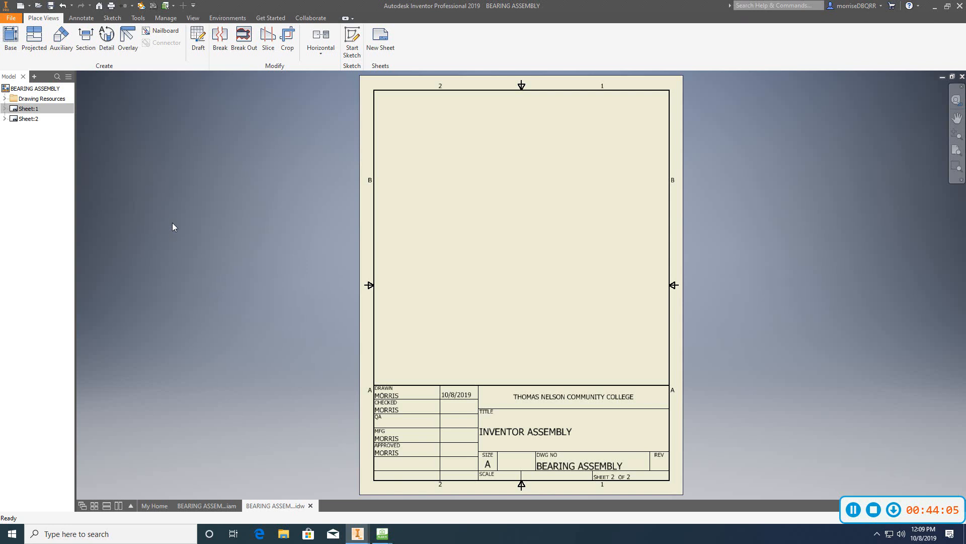
Step: Place a front base view of Base-Plate (3).ipt at 1/2 scale on sheet 2 and shift it toward the sheet's left border
{"action": "left_click", "coordinate": [6, 48]}
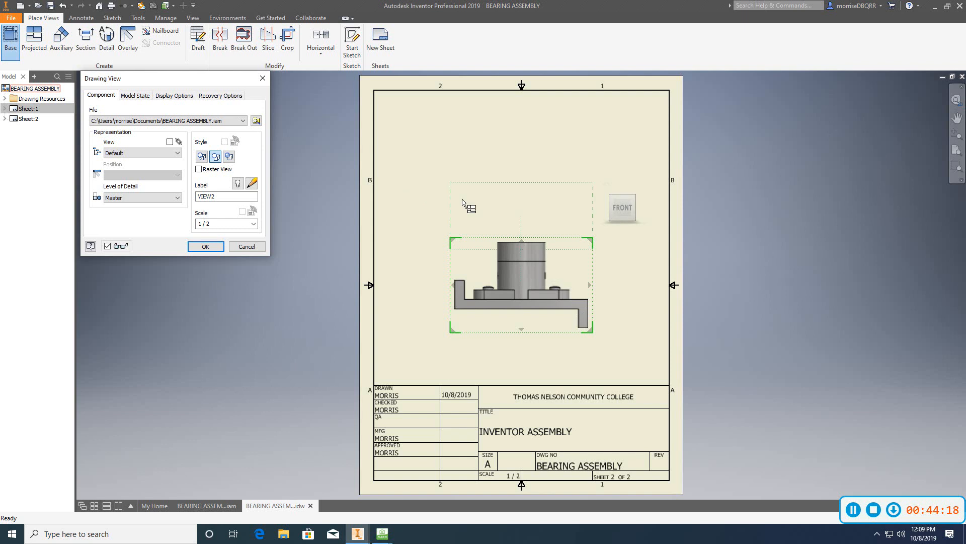
{"action": "left_click", "coordinate": [244, 122]}
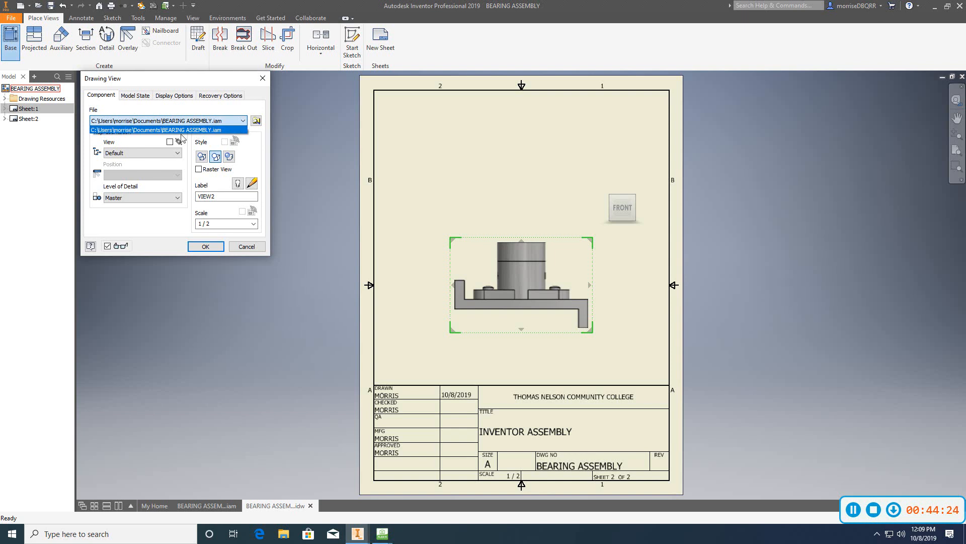
{"action": "left_click", "coordinate": [256, 122]}
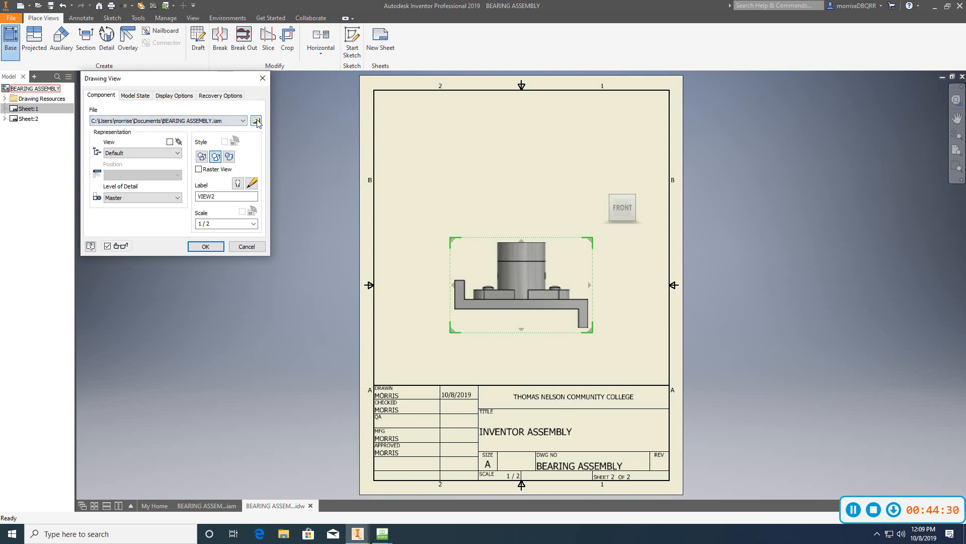
{"action": "left_click", "coordinate": [256, 123]}
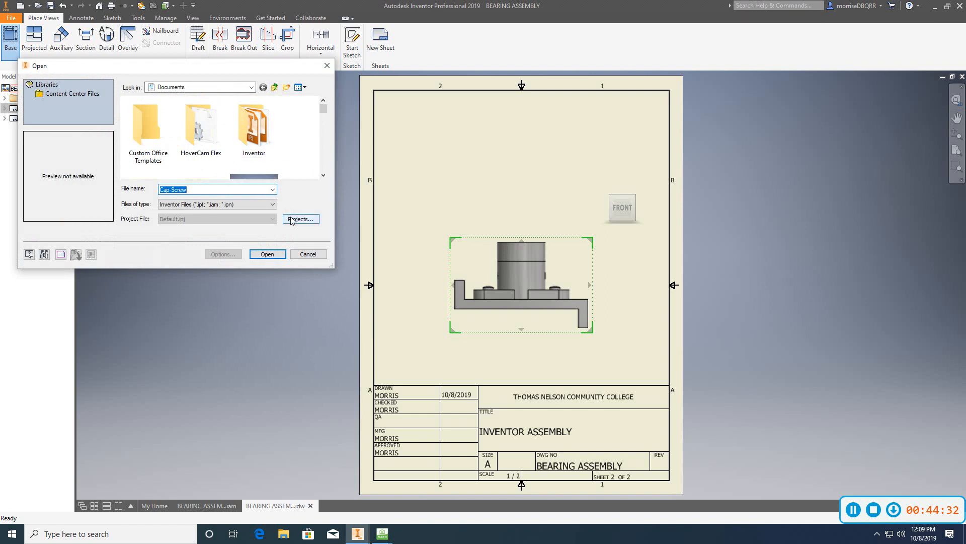
{"action": "left_click_drag", "start_coordinate": [322, 107], "coordinate": [322, 112]}
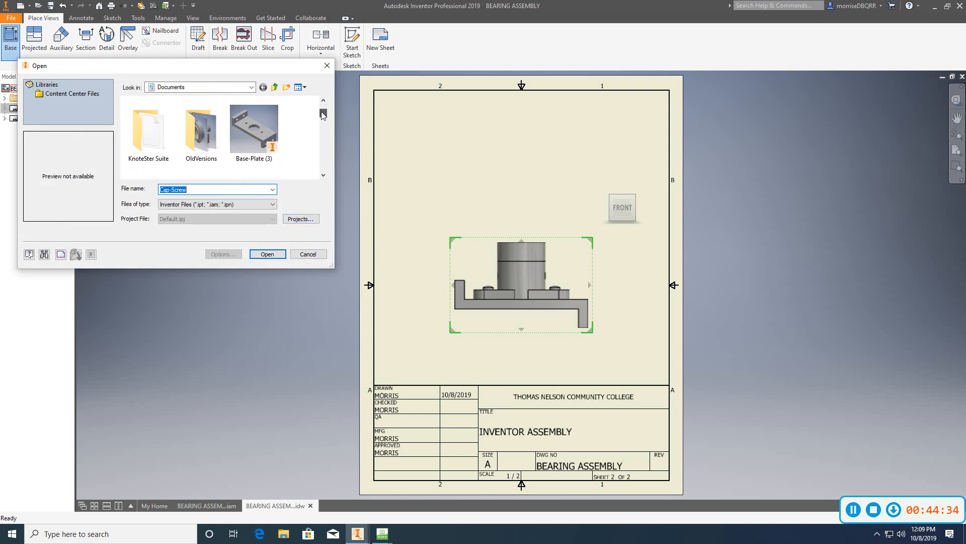
{"action": "left_click", "coordinate": [242, 137]}
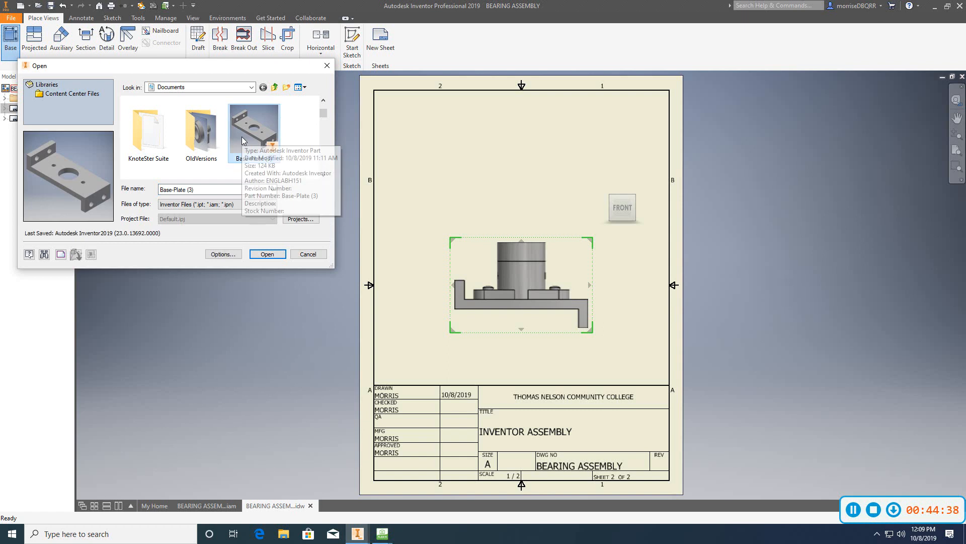
{"action": "left_click", "coordinate": [267, 254]}
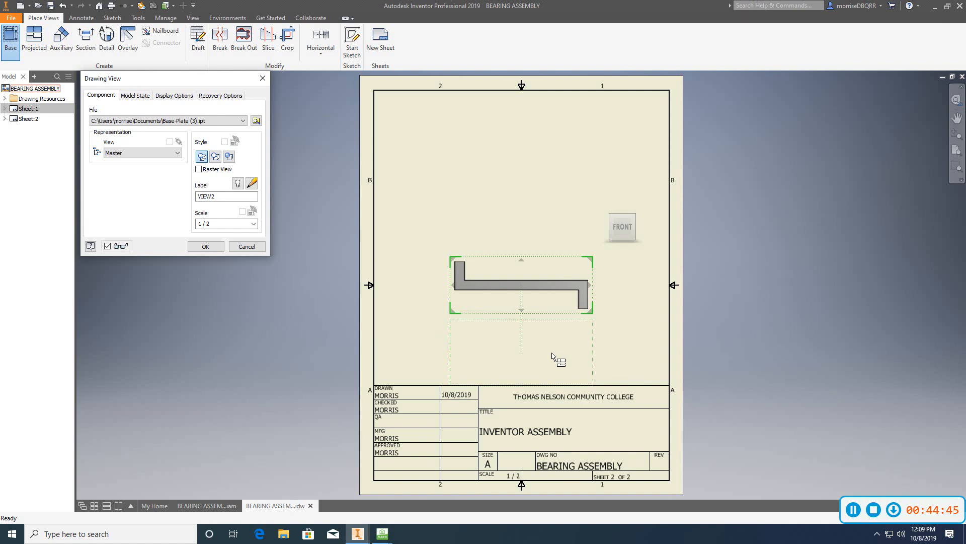
{"action": "left_click", "coordinate": [206, 246]}
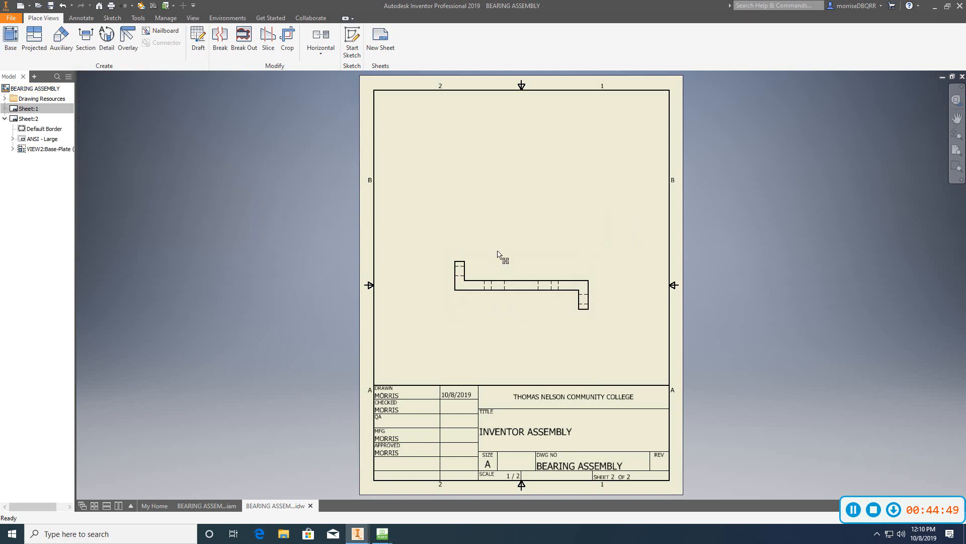
{"action": "left_click_drag", "start_coordinate": [480, 256], "coordinate": [428, 276]}
Step: Project top, right-side and isometric views from the base plate's front view
{"action": "left_click", "coordinate": [43, 52]}
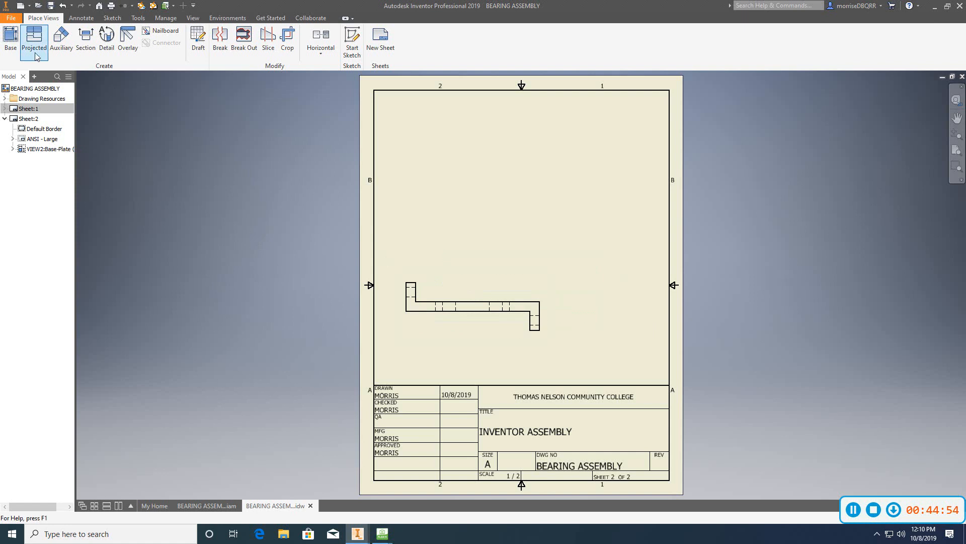
{"action": "left_click", "coordinate": [458, 282]}
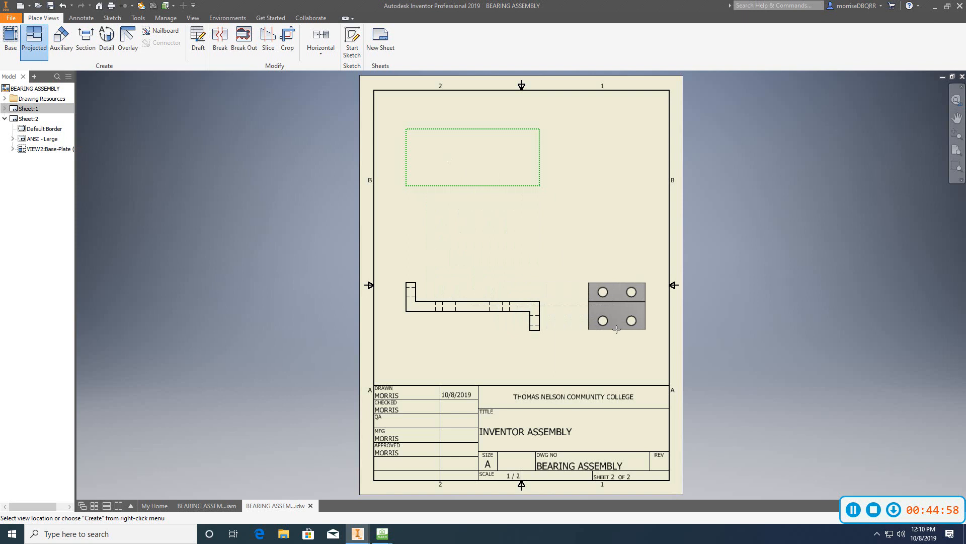
{"action": "left_click", "coordinate": [618, 304]}
{"action": "left_click", "coordinate": [598, 159]}
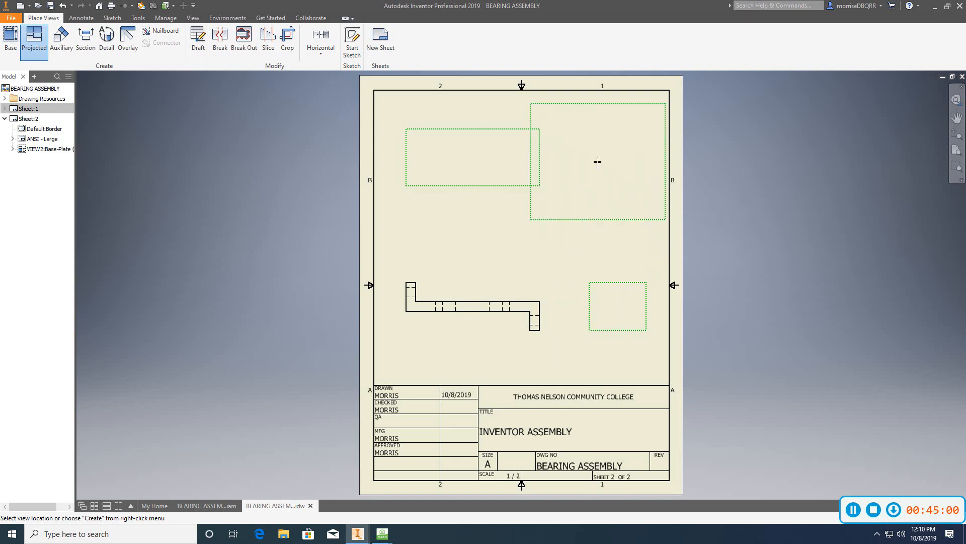
{"action": "right_click", "coordinate": [598, 161]}
{"action": "left_click", "coordinate": [627, 166]}
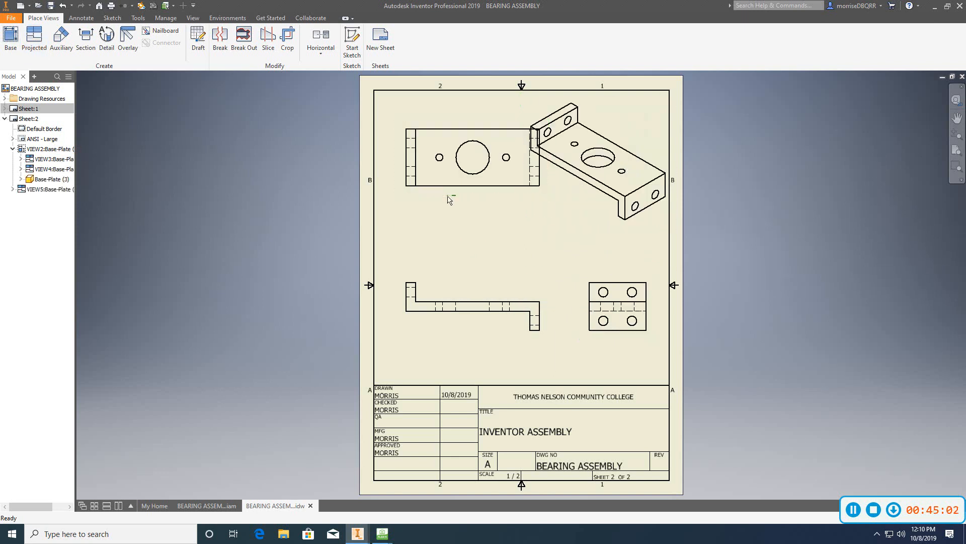
Step: Move the front and top views down the sheet and adjust the isometric view's position so the views no longer overlap
{"action": "left_click", "coordinate": [449, 281]}
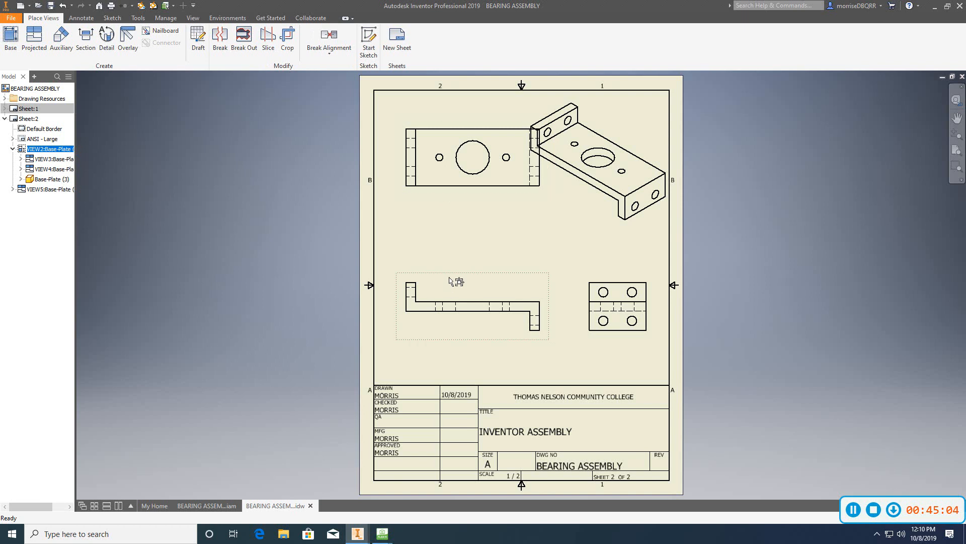
{"action": "left_click_drag", "start_coordinate": [449, 281], "coordinate": [449, 295]}
{"action": "left_click_drag", "start_coordinate": [443, 195], "coordinate": [444, 255]}
{"action": "left_click", "coordinate": [599, 229]}
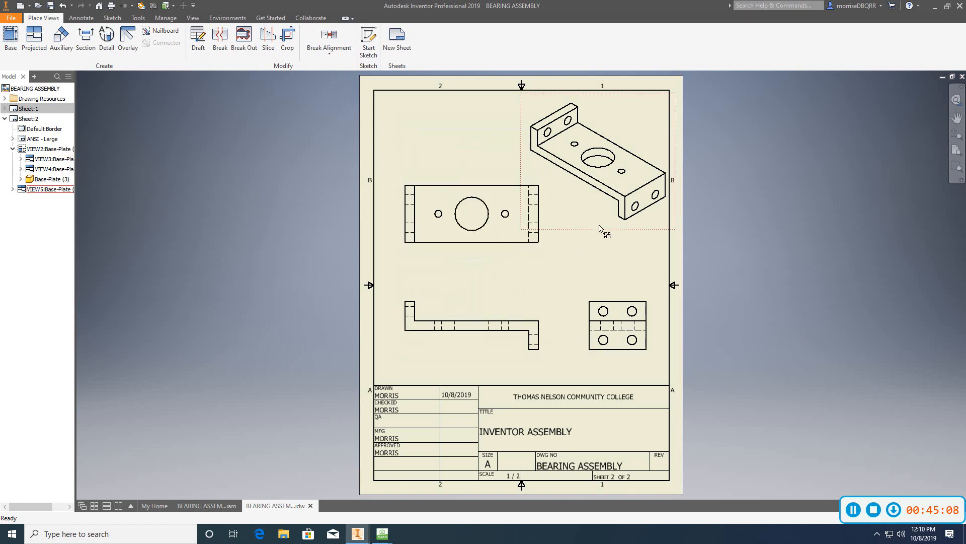
{"action": "mouse_move", "coordinate": [599, 229]}
{"action": "left_mouse_down"}
{"action": "mouse_move", "coordinate": [590, 231]}
{"action": "mouse_move", "coordinate": [619, 236]}
{"action": "mouse_move", "coordinate": [609, 237]}
{"action": "left_mouse_up"}
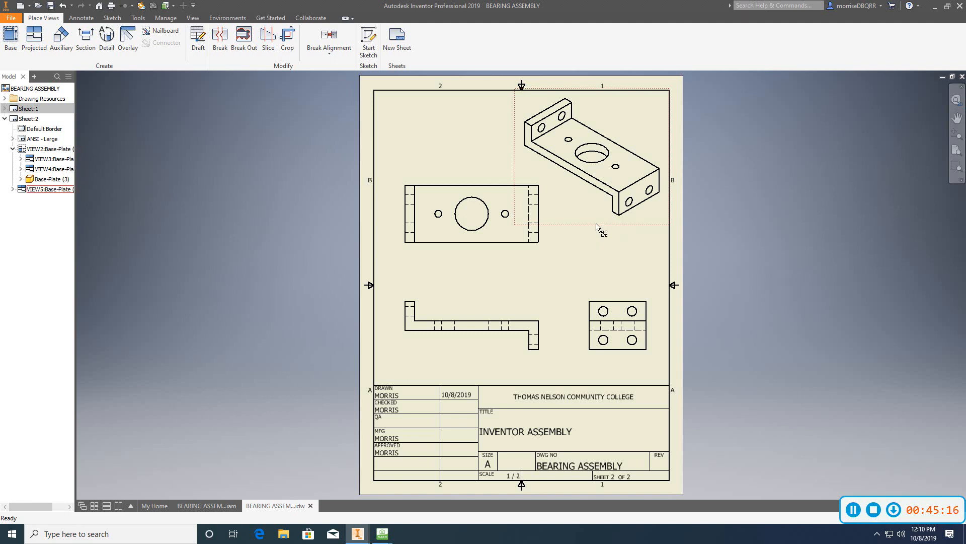
Step: Change the base plate's isometric view to the shaded style
{"action": "right_click", "coordinate": [597, 226]}
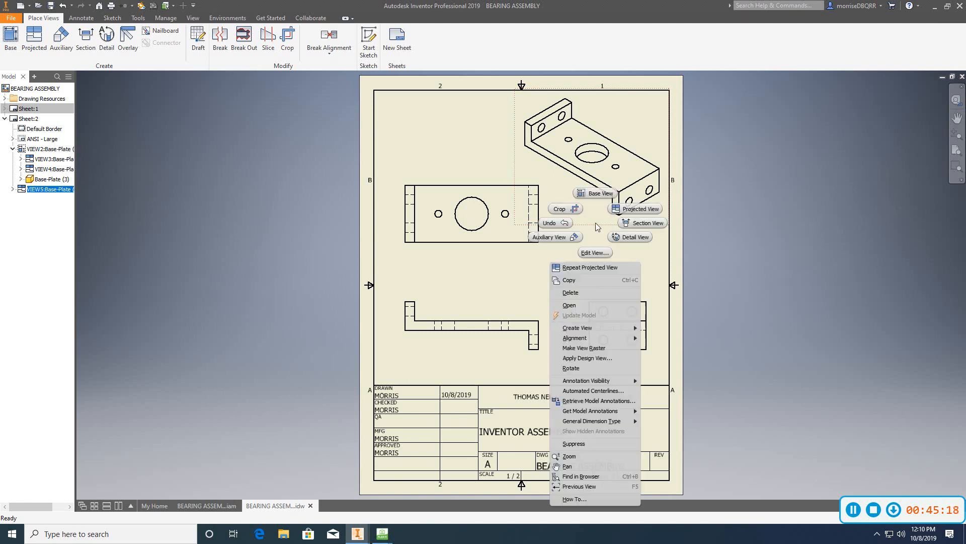
{"action": "left_click", "coordinate": [596, 250]}
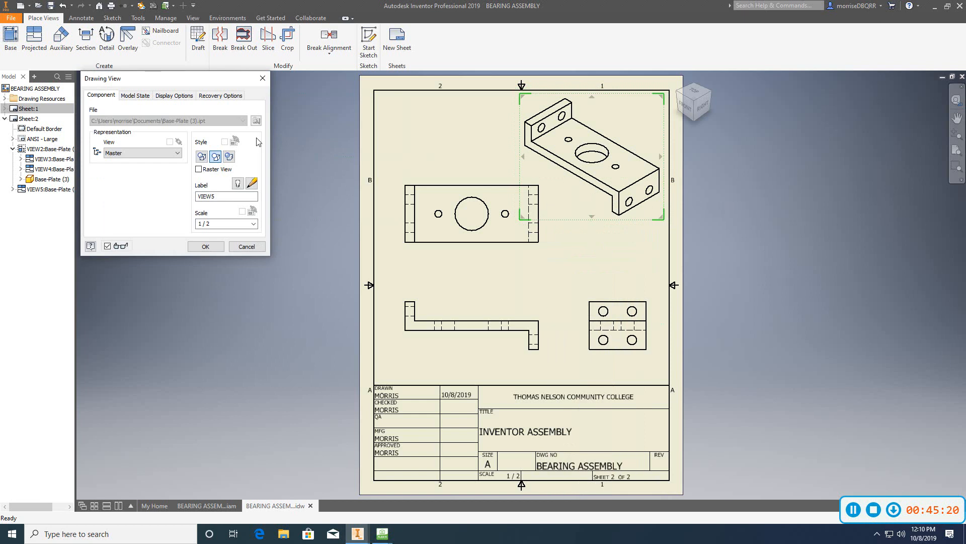
{"action": "left_click", "coordinate": [205, 246]}
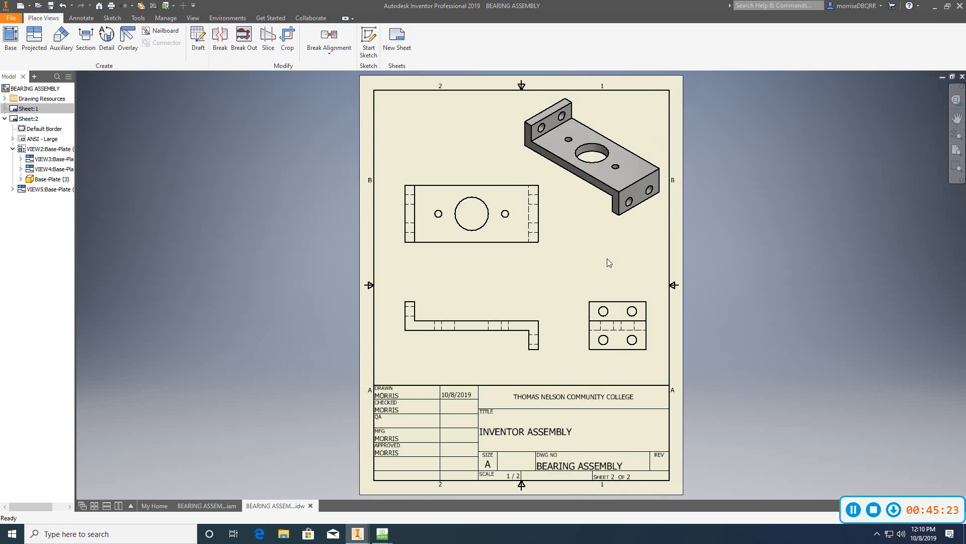
Step: Add center marks to the large bore and the two small holes in the top view
{"action": "left_click", "coordinate": [81, 18]}
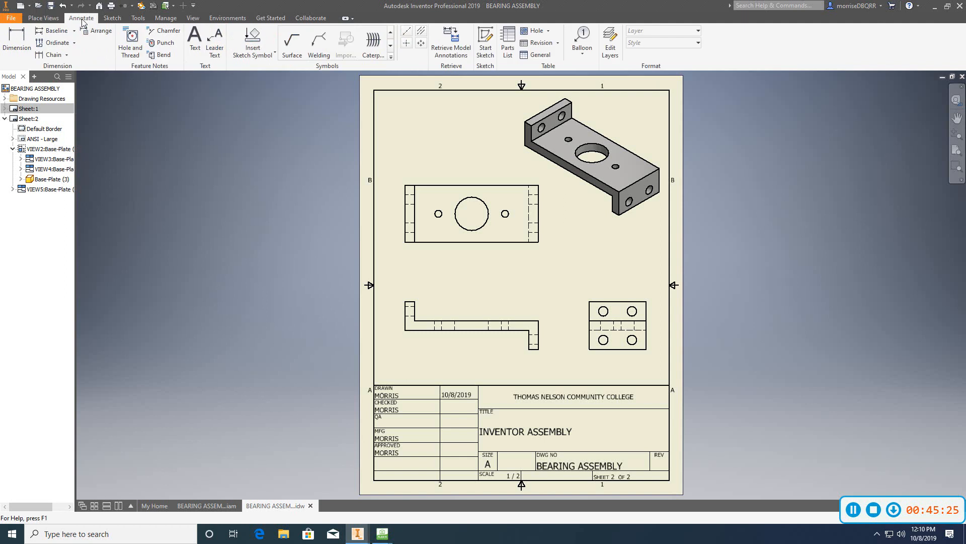
{"action": "left_click", "coordinate": [406, 42]}
{"action": "scroll", "coordinate": [428, 239], "scroll_direction": "up", "scroll_amount": 5}
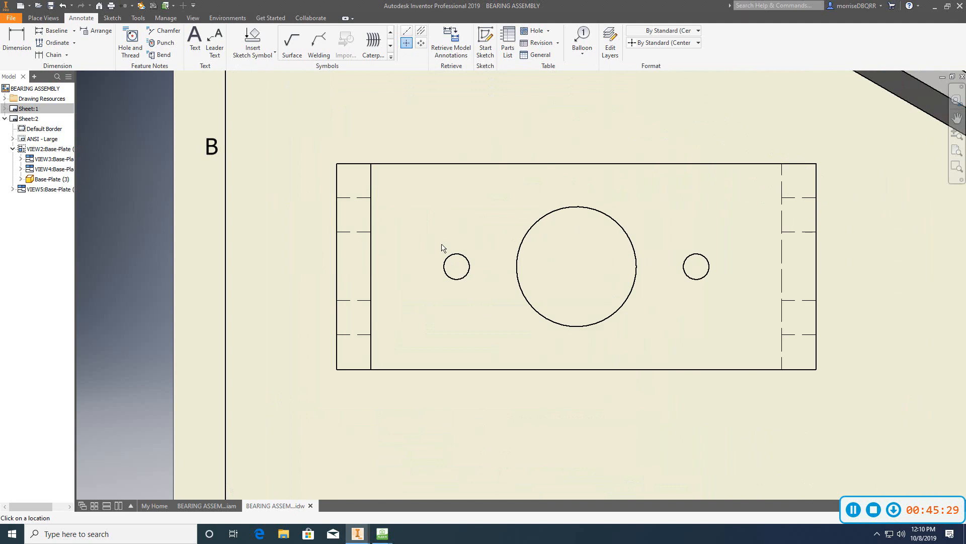
{"action": "left_click", "coordinate": [469, 262]}
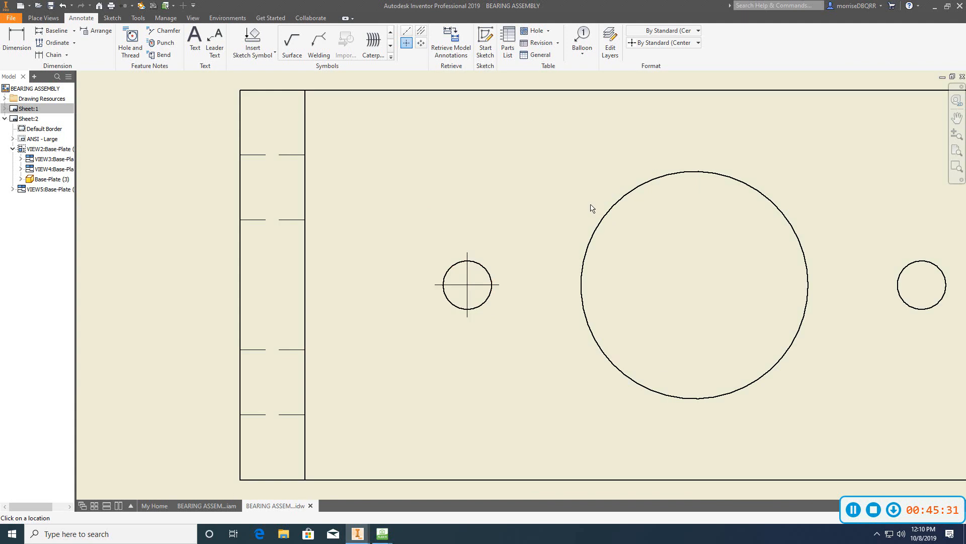
{"action": "left_click", "coordinate": [614, 213]}
{"action": "key", "text": "F5"}
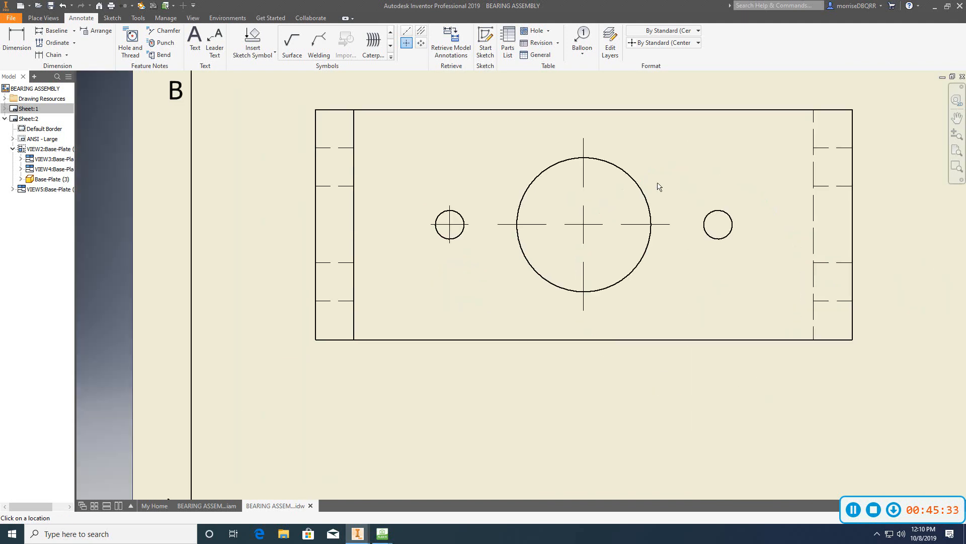
{"action": "left_click", "coordinate": [725, 215]}
Step: Add center marks to the four holes in the right-side view
{"action": "scroll", "coordinate": [695, 269], "scroll_direction": "down", "scroll_amount": 2}
{"action": "scroll", "coordinate": [593, 200], "scroll_direction": "down", "scroll_amount": 3}
{"action": "scroll", "coordinate": [637, 239], "scroll_direction": "up", "scroll_amount": 3}
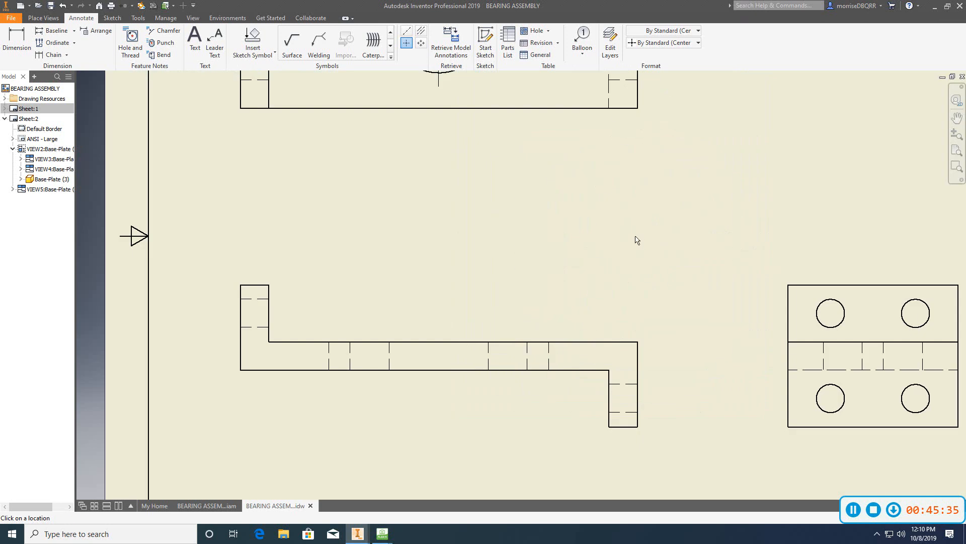
{"action": "scroll", "coordinate": [649, 247], "scroll_direction": "down", "scroll_amount": 2}
{"action": "scroll", "coordinate": [659, 253], "scroll_direction": "up", "scroll_amount": 2}
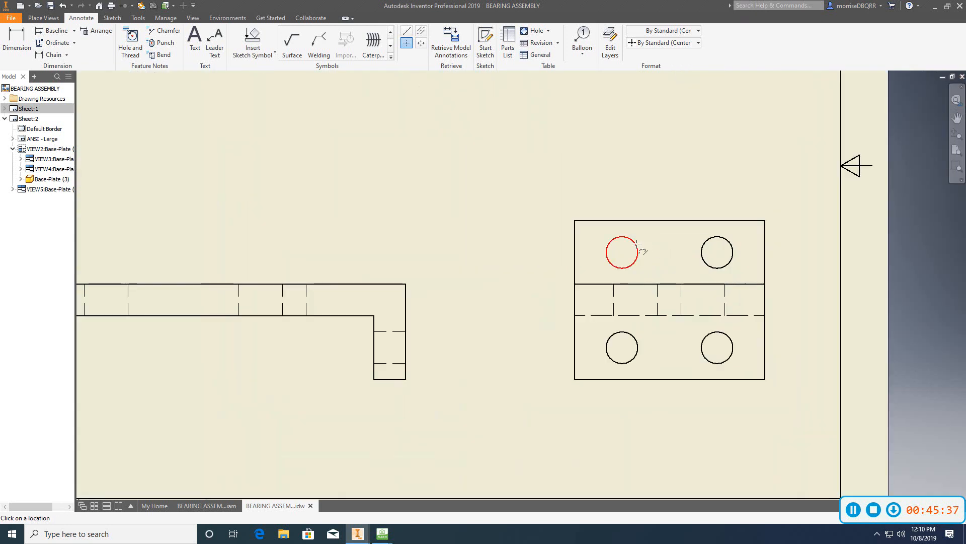
{"action": "left_click", "coordinate": [638, 251]}
{"action": "left_click", "coordinate": [711, 235]}
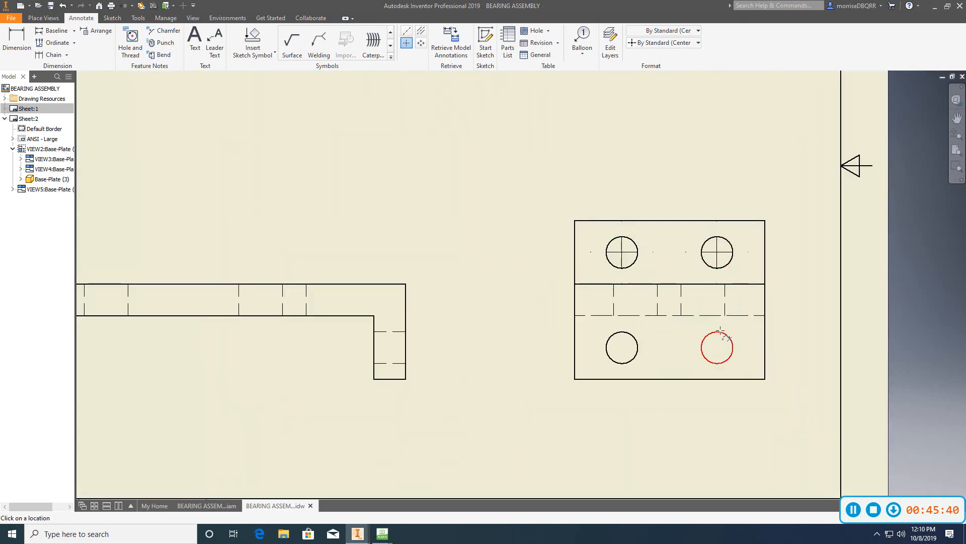
{"action": "left_click", "coordinate": [705, 338]}
{"action": "left_click", "coordinate": [635, 337]}
Step: Add bisecting centerlines through the hidden holes in both end flanges of the top view
{"action": "scroll", "coordinate": [494, 269], "scroll_direction": "down", "scroll_amount": 3}
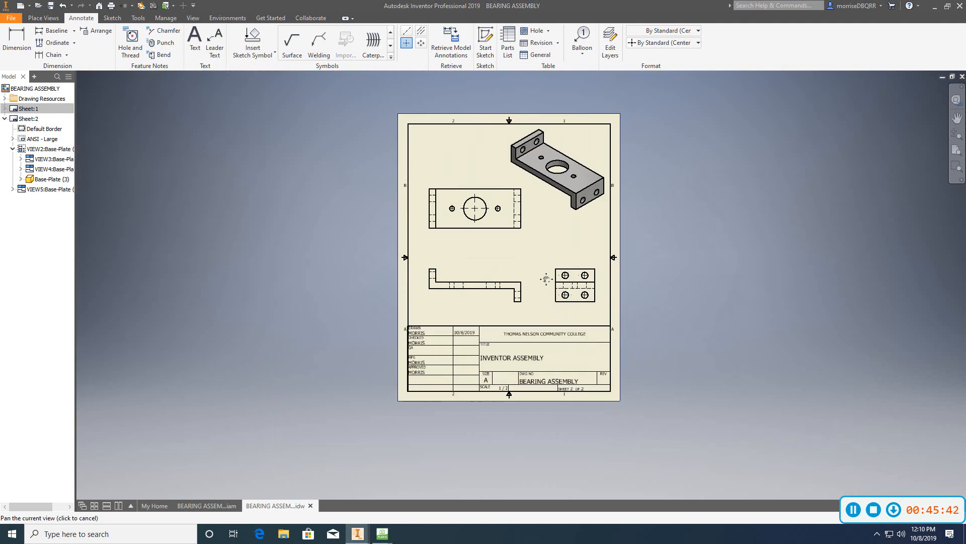
{"action": "scroll", "coordinate": [529, 255], "scroll_direction": "up", "scroll_amount": 2}
{"action": "middle_click_drag", "start_coordinate": [538, 237], "coordinate": [537, 265]}
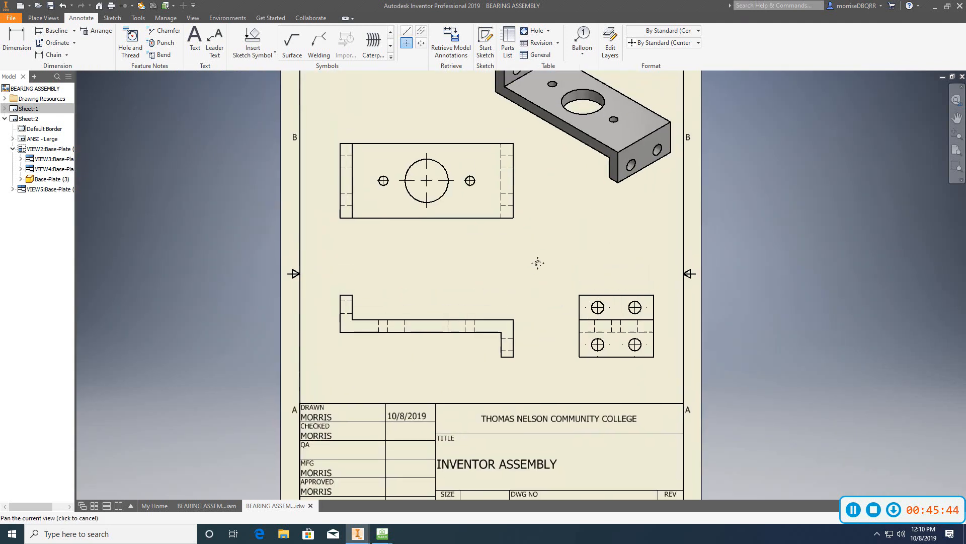
{"action": "left_click", "coordinate": [423, 34]}
{"action": "scroll", "coordinate": [354, 162], "scroll_direction": "down", "scroll_amount": 3}
{"action": "left_click", "coordinate": [348, 180]}
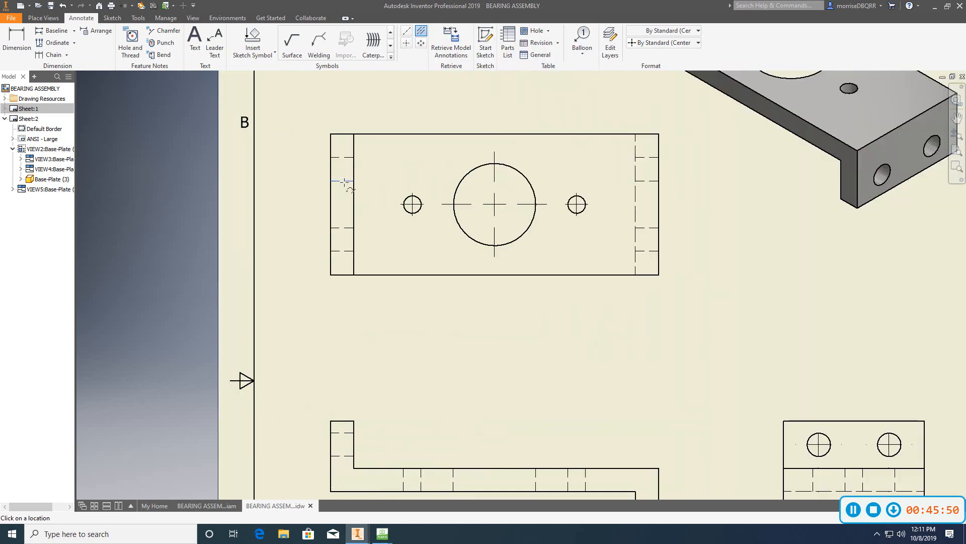
{"action": "left_click", "coordinate": [347, 158]}
{"action": "left_click", "coordinate": [347, 251]}
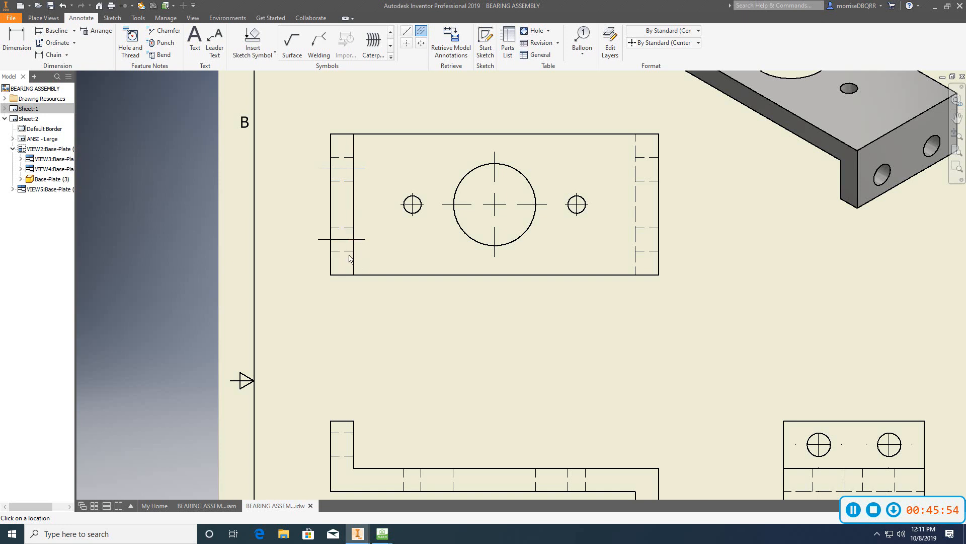
{"action": "left_click", "coordinate": [648, 250]}
{"action": "left_click", "coordinate": [648, 228]}
{"action": "left_click", "coordinate": [648, 181]}
{"action": "left_click", "coordinate": [648, 157]}
Step: Add a bisecting centerline through the hidden hole in the raised left flange of the front view
{"action": "scroll", "coordinate": [608, 252], "scroll_direction": "up", "scroll_amount": 3}
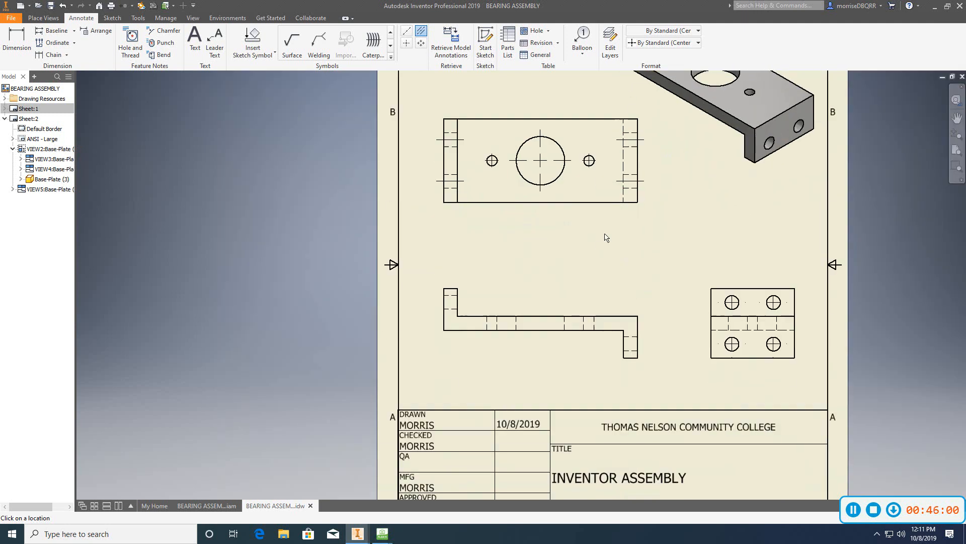
{"action": "scroll", "coordinate": [479, 293], "scroll_direction": "down", "scroll_amount": 4}
{"action": "left_click", "coordinate": [426, 326]}
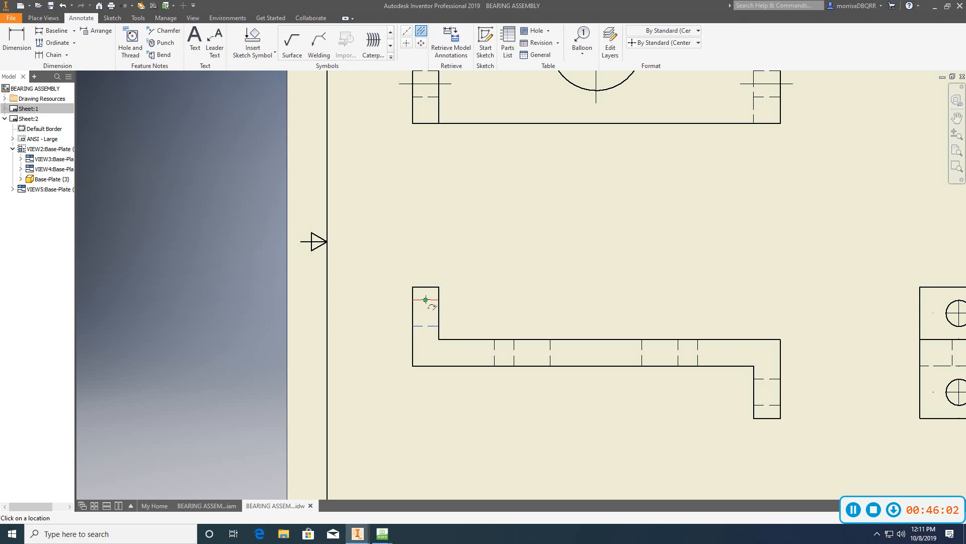
{"action": "left_click", "coordinate": [426, 299]}
{"action": "scroll", "coordinate": [520, 360], "scroll_direction": "up", "scroll_amount": 3}
{"action": "scroll", "coordinate": [468, 352], "scroll_direction": "down", "scroll_amount": 3}
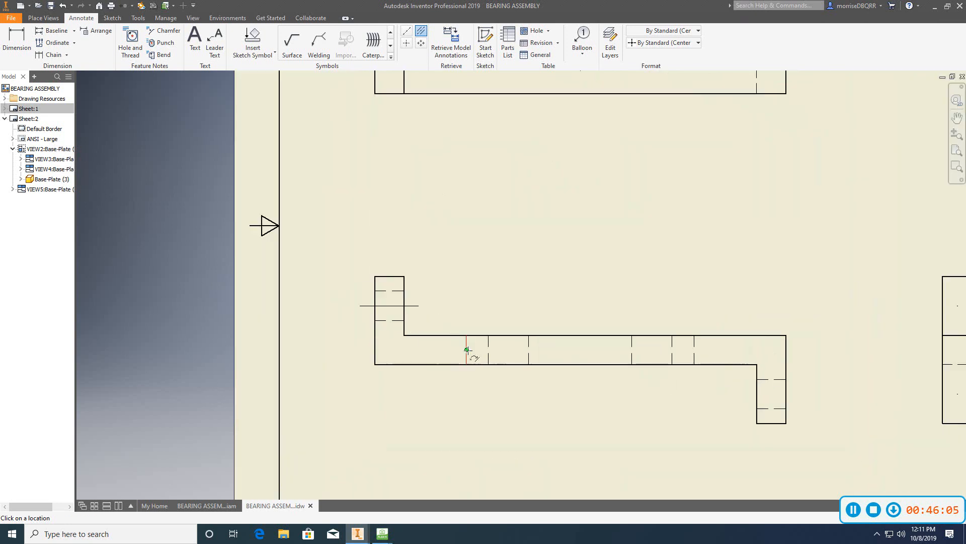
Step: Add vertical bisecting centerlines through the large bore and both small hidden holes in the front view's web
{"action": "left_click", "coordinate": [467, 349]}
{"action": "left_click", "coordinate": [488, 349]}
{"action": "left_click", "coordinate": [528, 350]}
{"action": "left_click", "coordinate": [632, 351]}
{"action": "left_click", "coordinate": [672, 355]}
{"action": "left_click", "coordinate": [694, 356]}
Step: Add a bisecting centerline through the hidden hole in the front view's lower right flange and end the centerline command
{"action": "middle_click_drag", "start_coordinate": [655, 373], "coordinate": [569, 355]}
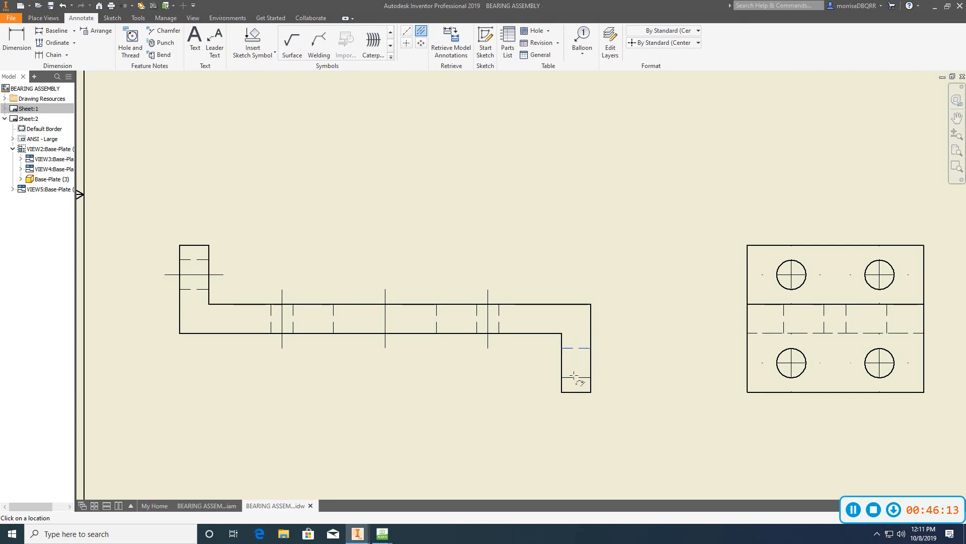
{"action": "left_click", "coordinate": [574, 377]}
{"action": "scroll", "coordinate": [519, 390], "scroll_direction": "up", "scroll_amount": 4}
{"action": "middle_click_drag", "start_coordinate": [517, 390], "coordinate": [502, 364]}
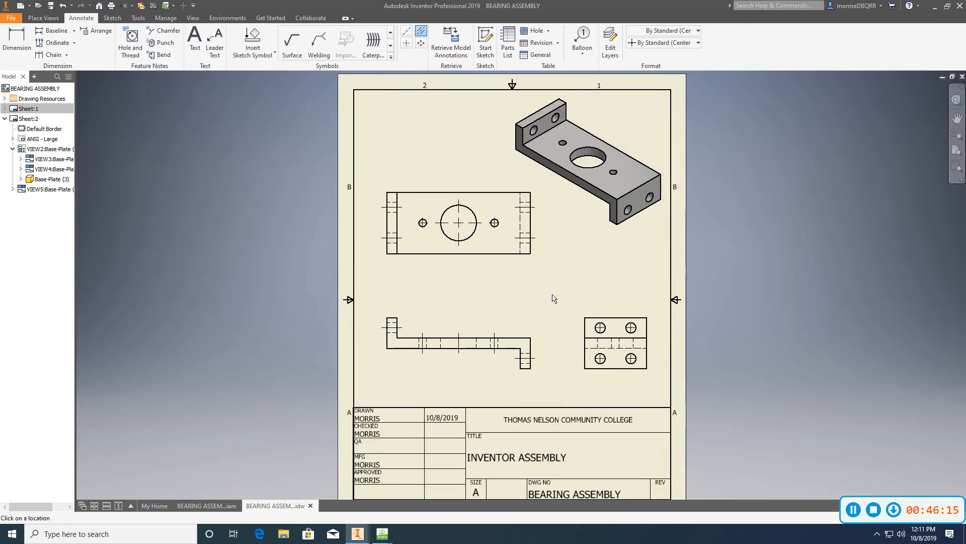
{"action": "right_click", "coordinate": [565, 278]}
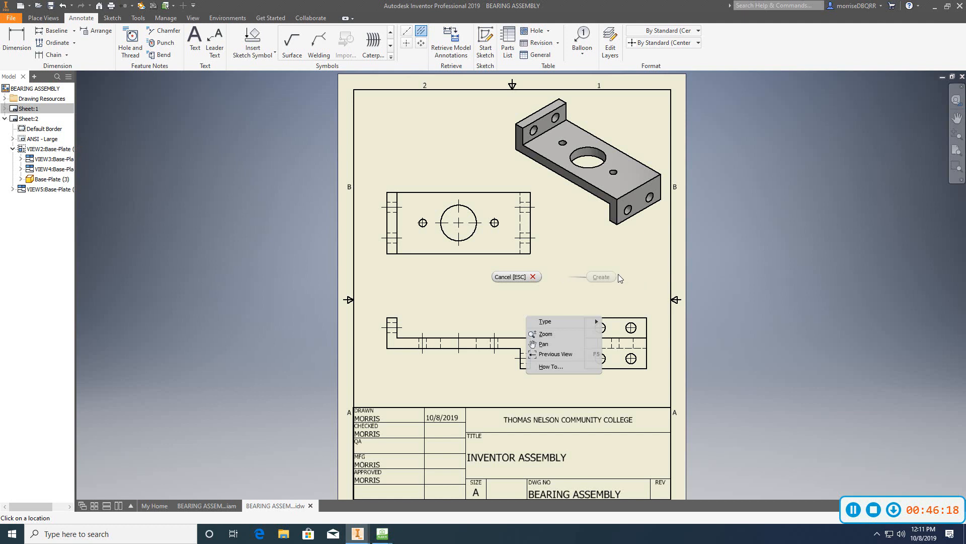
{"action": "left_click", "coordinate": [533, 276]}
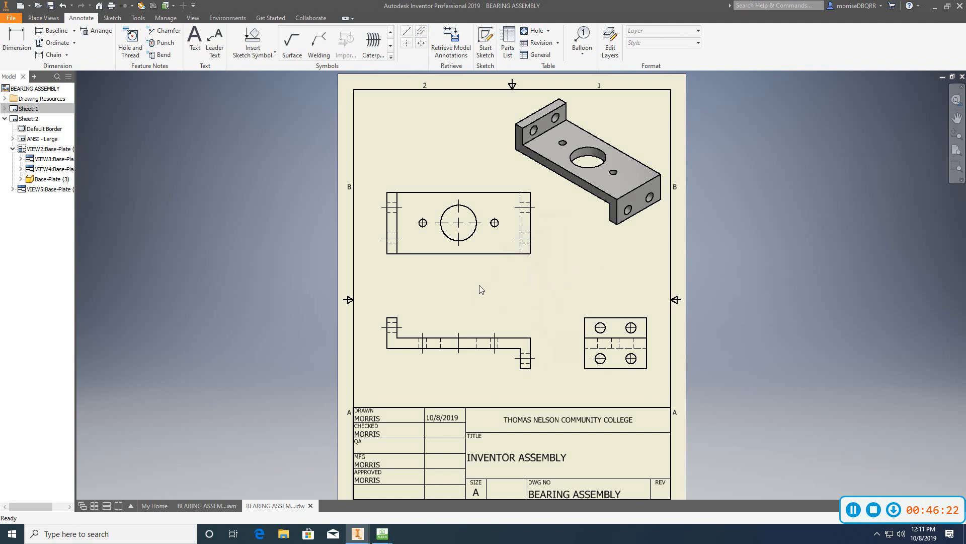
Step: Open Sheet:1 to review the assembly drawing, and return to Sheet:2
{"action": "middle_click_drag", "start_coordinate": [481, 289], "coordinate": [488, 248]}
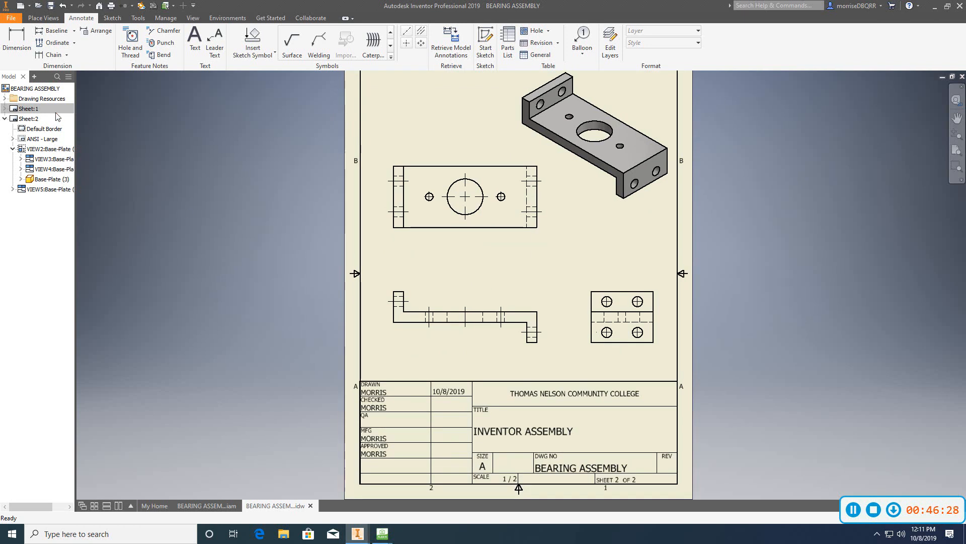
{"action": "double_click", "coordinate": [29, 109]}
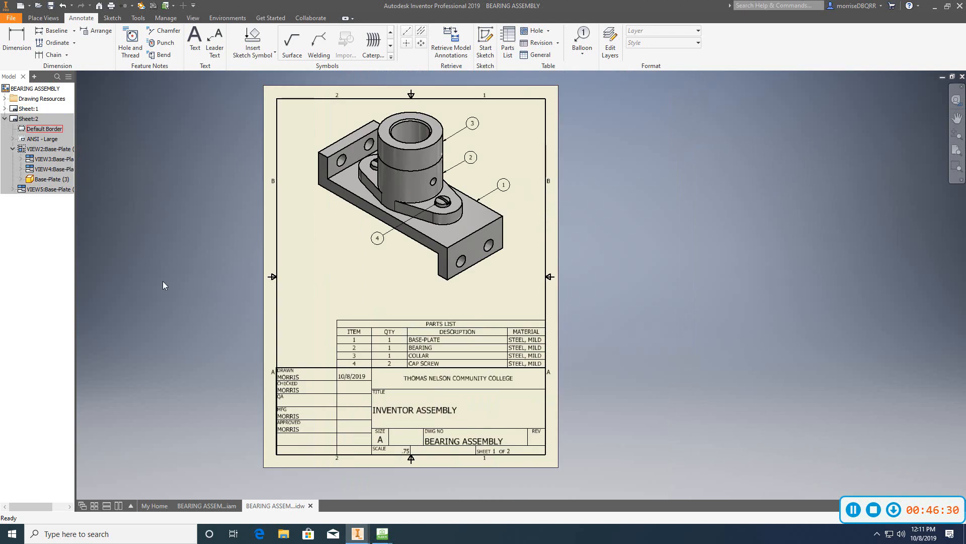
{"action": "double_click", "coordinate": [29, 119]}
{"action": "key", "text": "F2"}
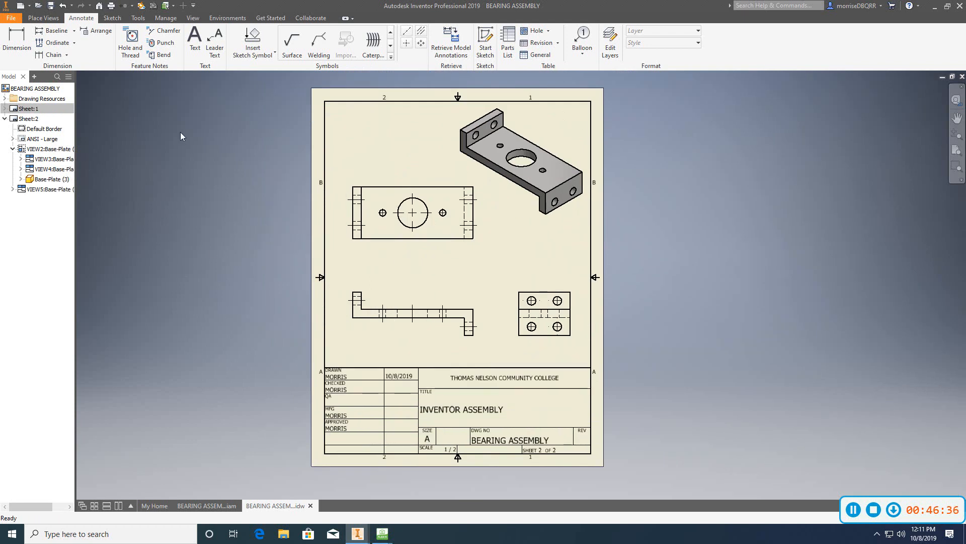
Step: Dimension the base plate's overall length below the top view, accepting the default dimension settings
{"action": "left_click", "coordinate": [16, 43]}
{"action": "scroll", "coordinate": [388, 241], "scroll_direction": "up", "scroll_amount": 3}
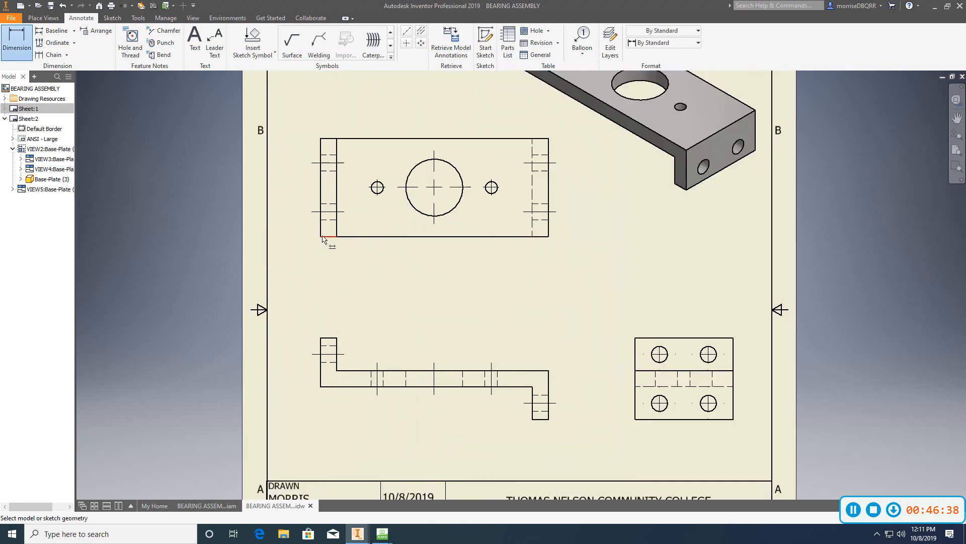
{"action": "left_click", "coordinate": [321, 233]}
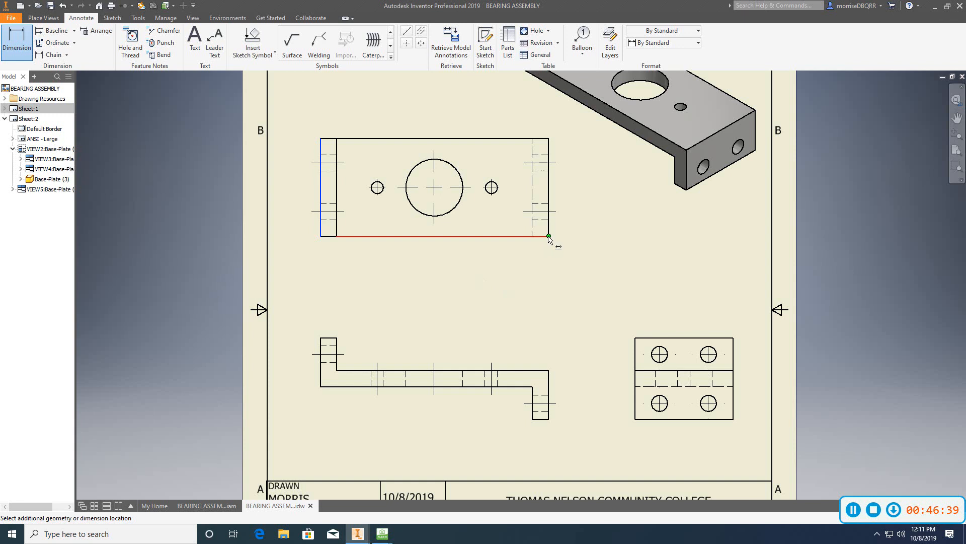
{"action": "left_click", "coordinate": [542, 236]}
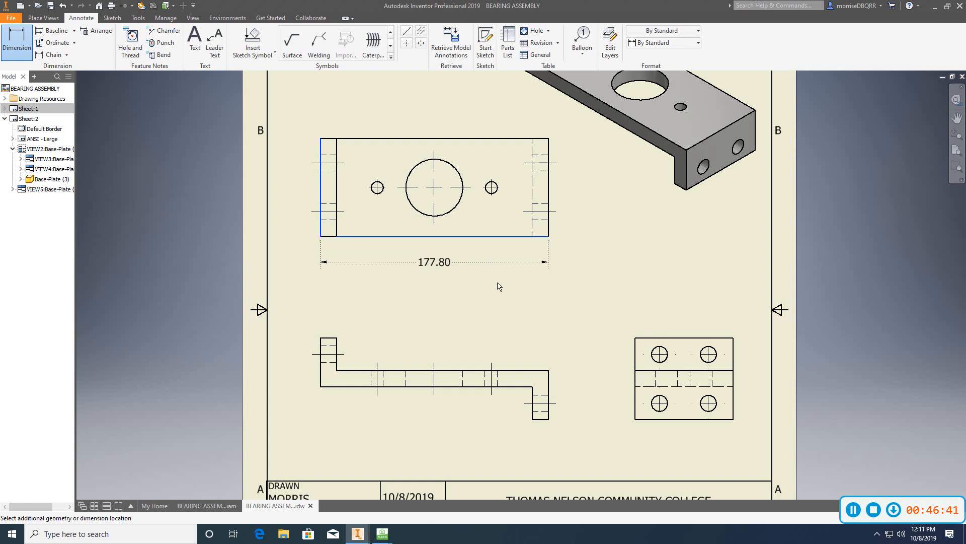
{"action": "left_click", "coordinate": [496, 286]}
{"action": "left_click", "coordinate": [304, 250]}
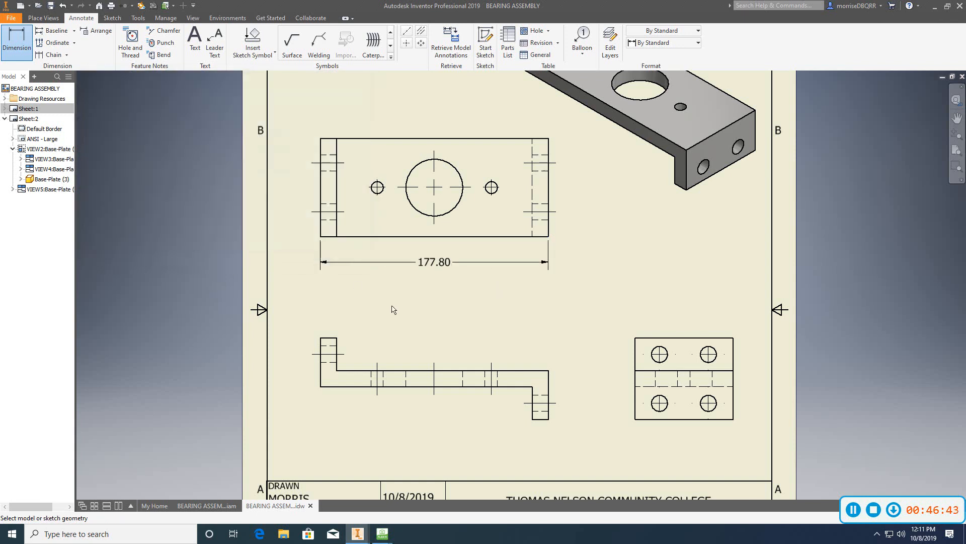
{"action": "scroll", "coordinate": [393, 309], "scroll_direction": "up", "scroll_amount": 3}
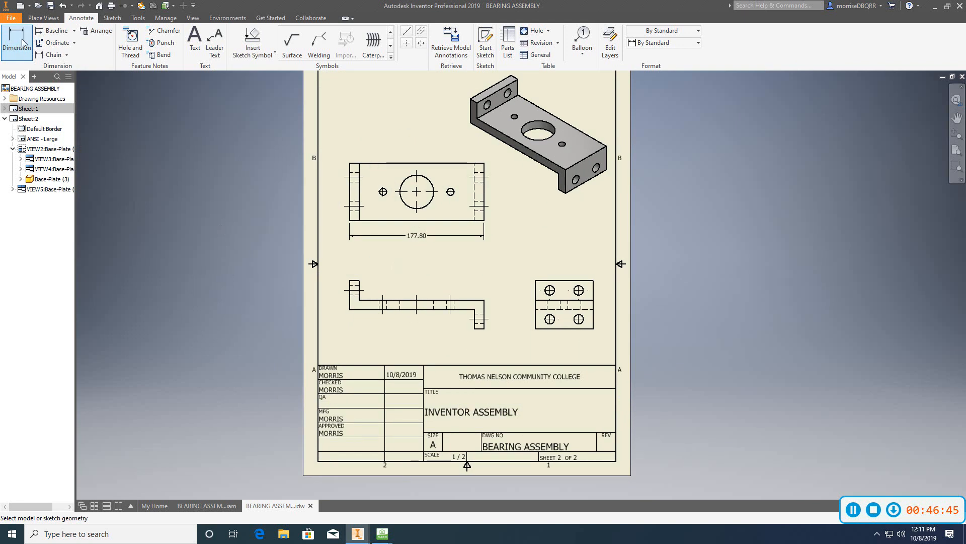
Step: Dimension the height of the front view's right flange from the web's upper face to the flange's lower edge
{"action": "left_click", "coordinate": [22, 43]}
{"action": "scroll", "coordinate": [397, 275], "scroll_direction": "down", "scroll_amount": 3}
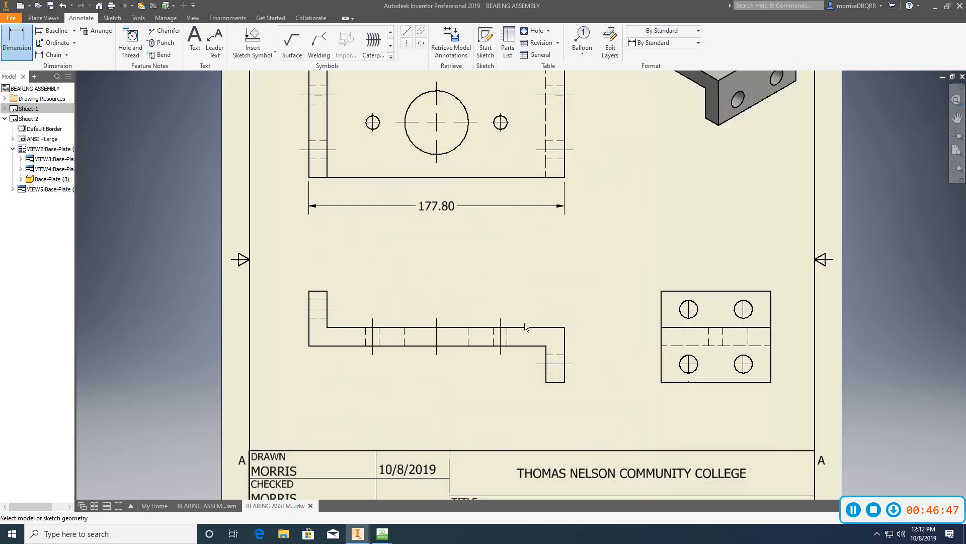
{"action": "left_click", "coordinate": [566, 382]}
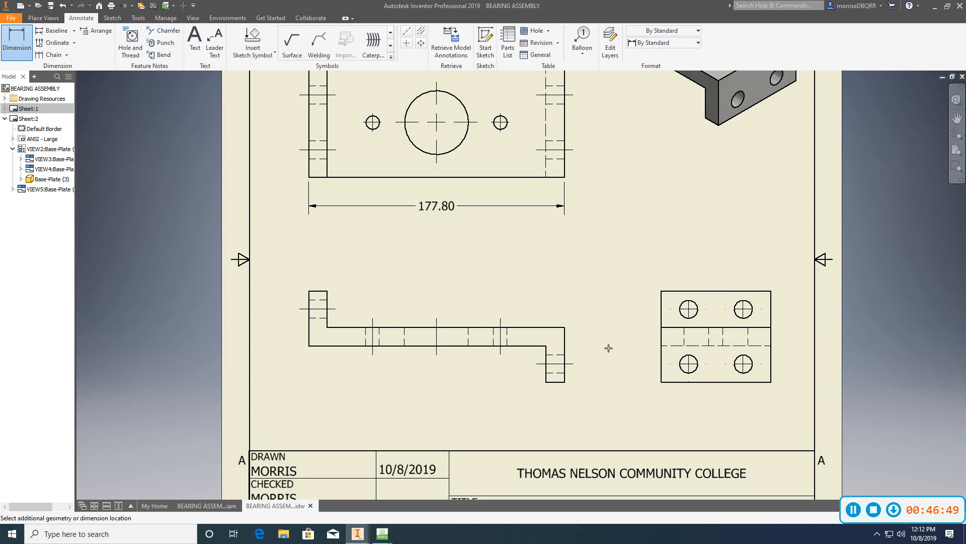
{"action": "left_click", "coordinate": [568, 328]}
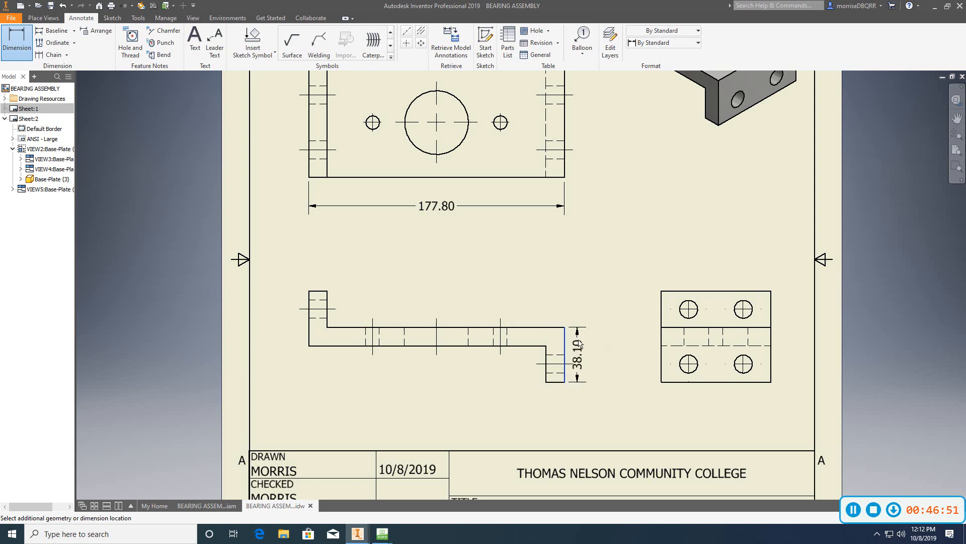
{"action": "left_click", "coordinate": [595, 345]}
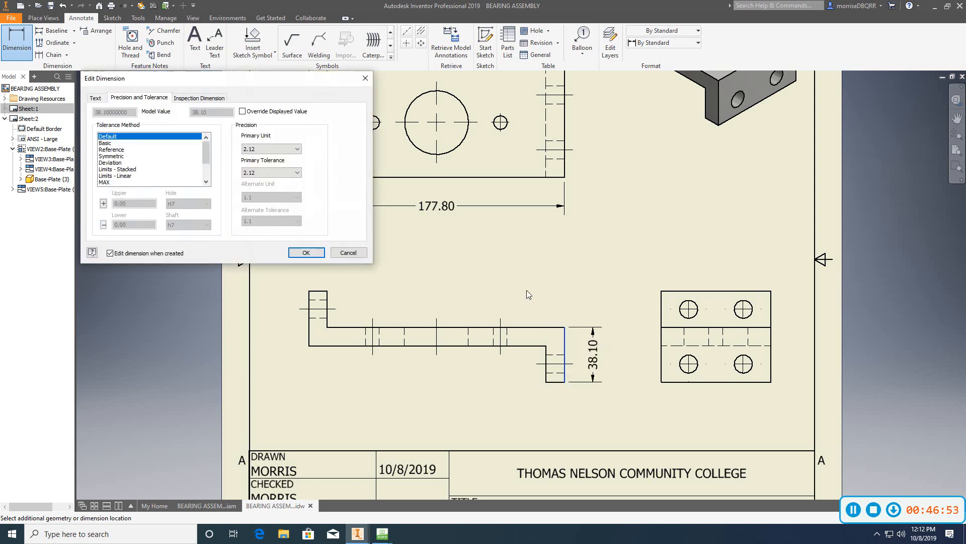
{"action": "left_click", "coordinate": [308, 253]}
{"action": "middle_click_drag", "start_coordinate": [395, 265], "coordinate": [373, 272]}
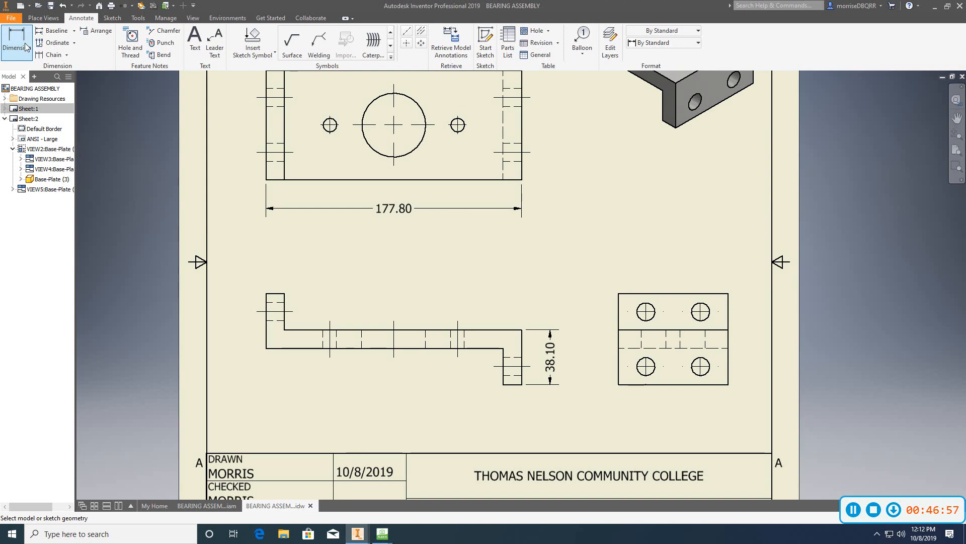
Step: Dimension the overall height of the right-side view along its left edge and end the dimension command
{"action": "left_click", "coordinate": [619, 370]}
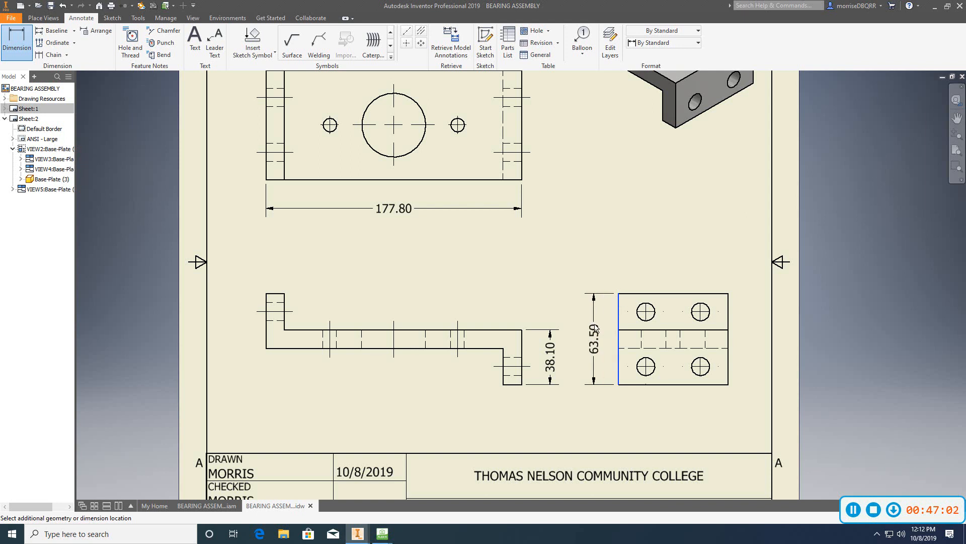
{"action": "left_click", "coordinate": [598, 323]}
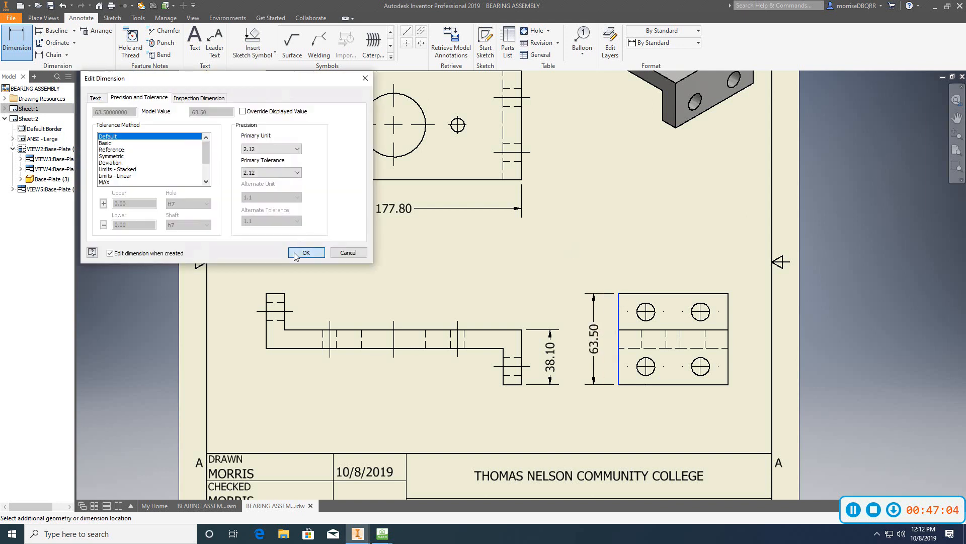
{"action": "left_click", "coordinate": [307, 254]}
{"action": "key", "text": "F2"}
{"action": "middle_click_drag", "start_coordinate": [423, 295], "coordinate": [431, 295]}
{"action": "right_click", "coordinate": [412, 284]}
{"action": "left_click", "coordinate": [442, 284]}
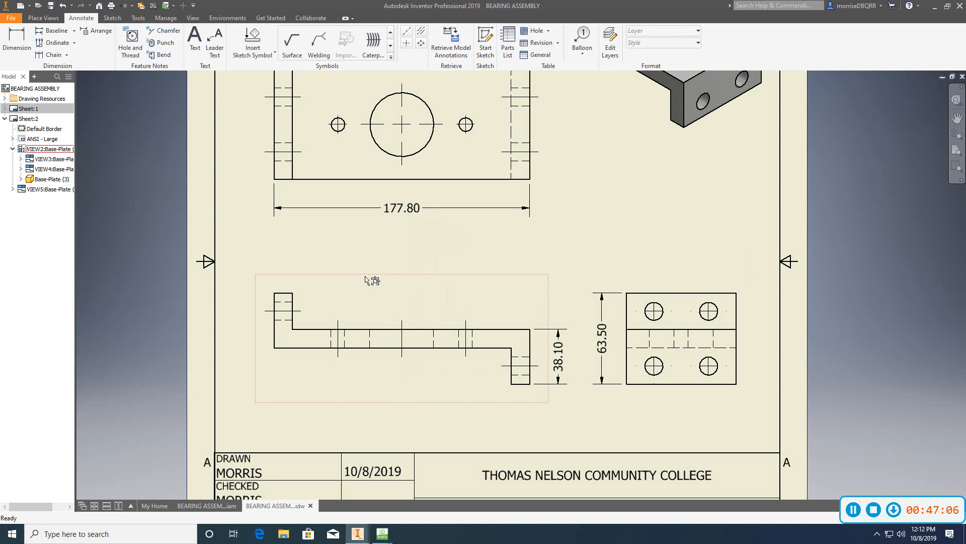
{"action": "left_click_drag", "start_coordinate": [364, 276], "coordinate": [361, 275]}
{"action": "scroll", "coordinate": [478, 270], "scroll_direction": "down", "scroll_amount": 4}
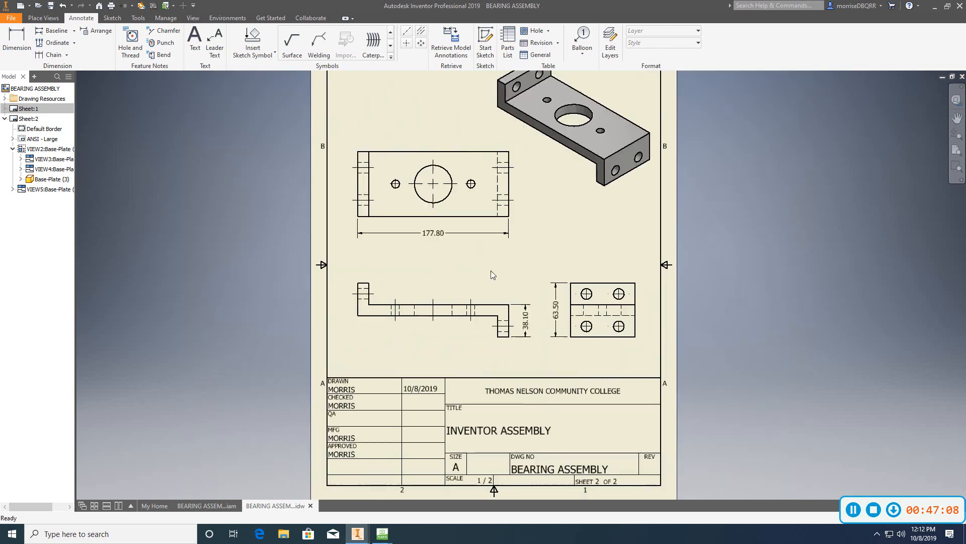
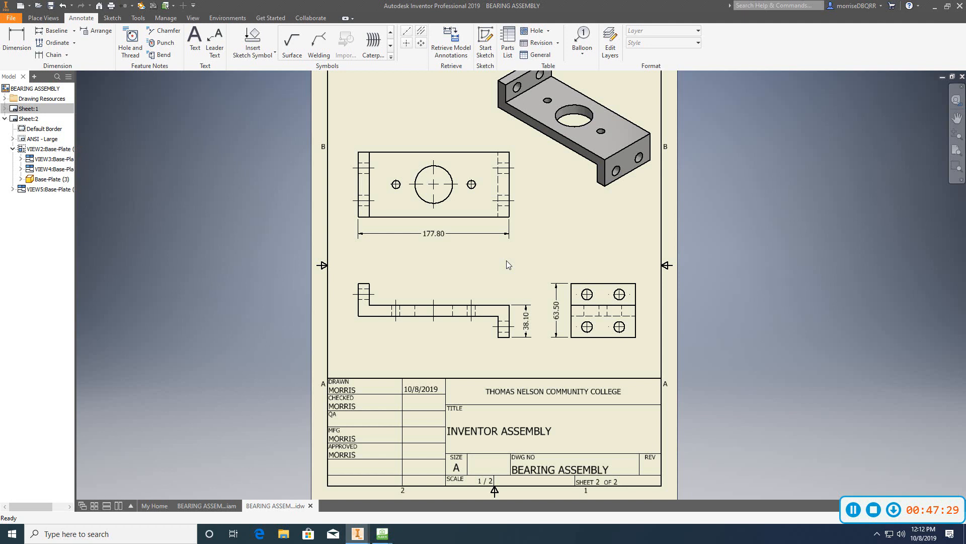
{"action": "mouse_move", "coordinate": [463, 251]}
{"action": "middle_mouse_down"}
{"action": "mouse_move", "coordinate": [462, 234]}
{"action": "mouse_move", "coordinate": [455, 243]}
{"action": "middle_mouse_up"}
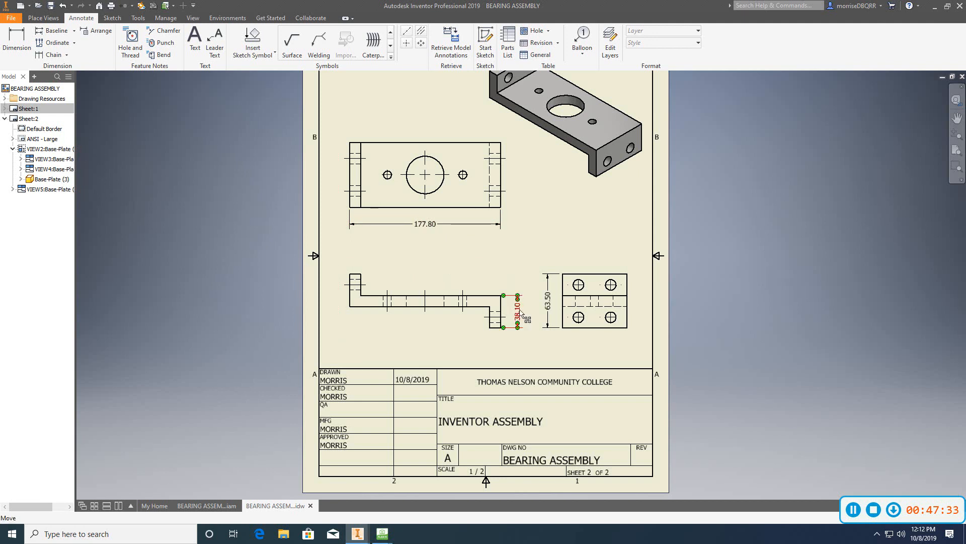
{"action": "scroll", "coordinate": [547, 293], "scroll_direction": "up", "scroll_amount": 2}
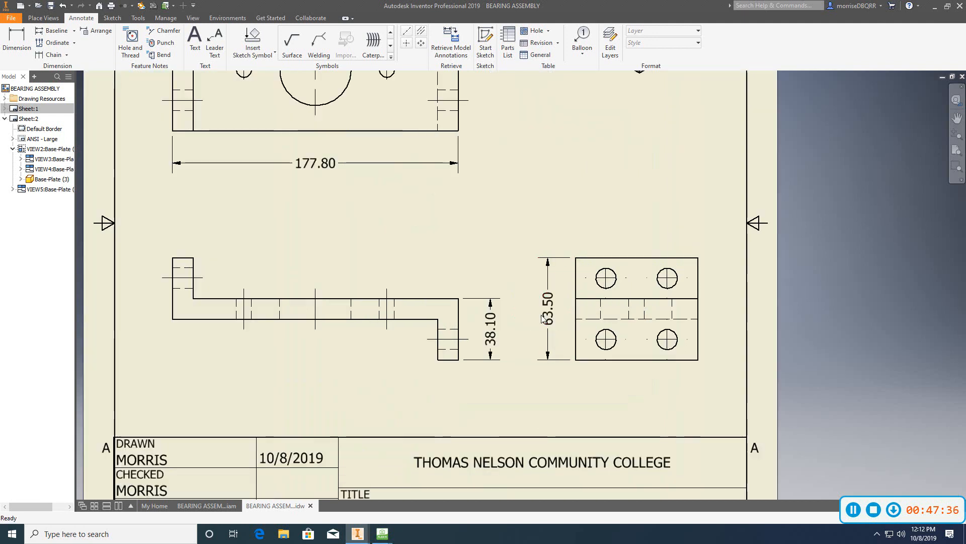
{"action": "scroll", "coordinate": [543, 318], "scroll_direction": "down", "scroll_amount": 2}
{"action": "scroll", "coordinate": [495, 258], "scroll_direction": "down", "scroll_amount": 2}
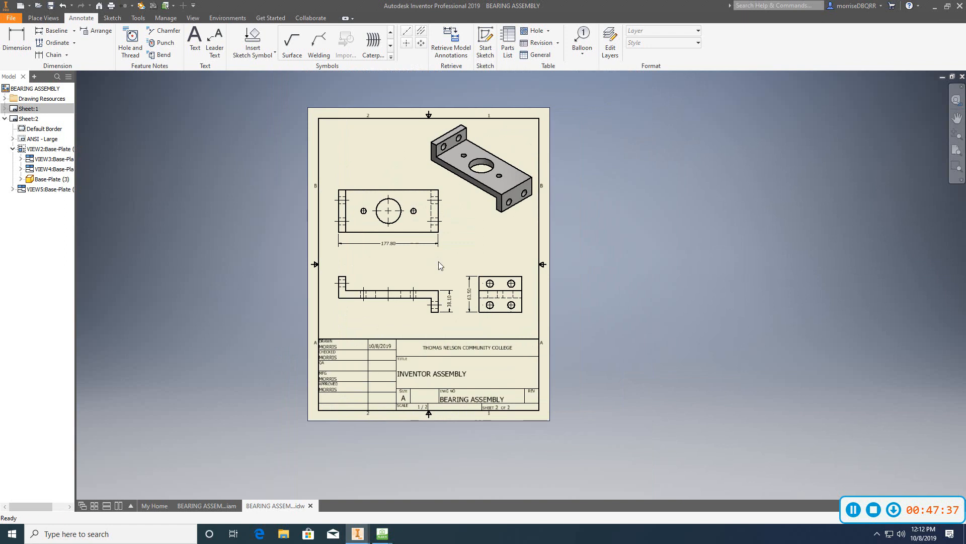
{"action": "scroll", "coordinate": [439, 261], "scroll_direction": "up", "scroll_amount": 2}
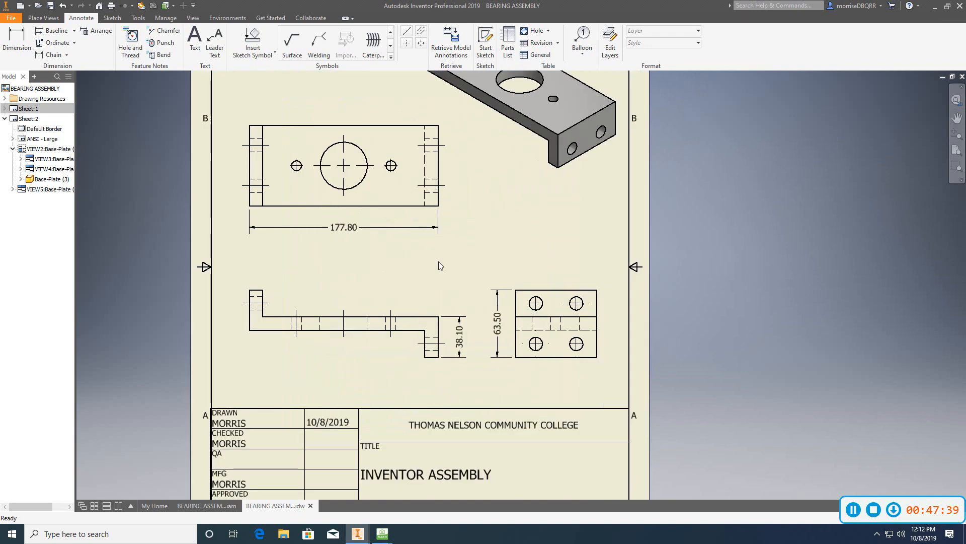
{"action": "left_click", "coordinate": [356, 231]}
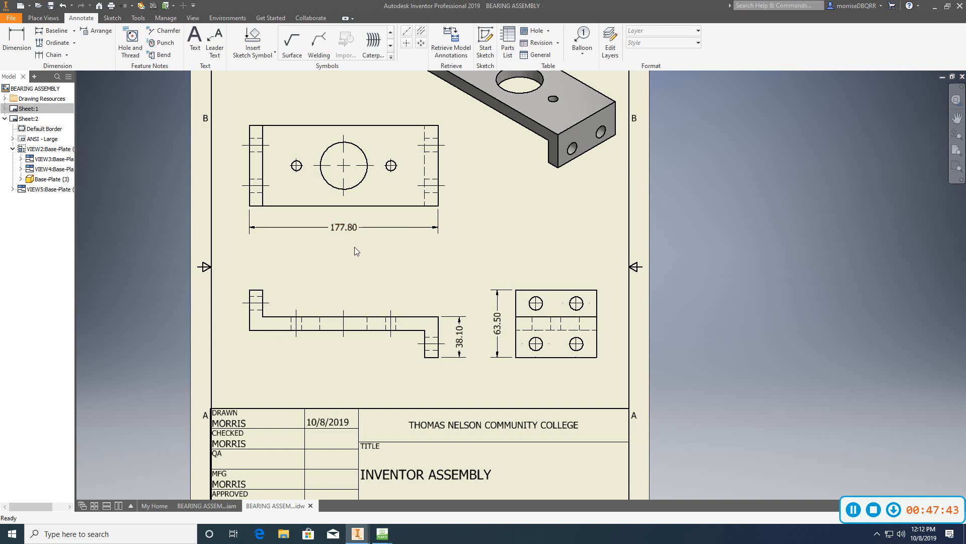
{"action": "scroll", "coordinate": [358, 251], "scroll_direction": "down", "scroll_amount": 2}
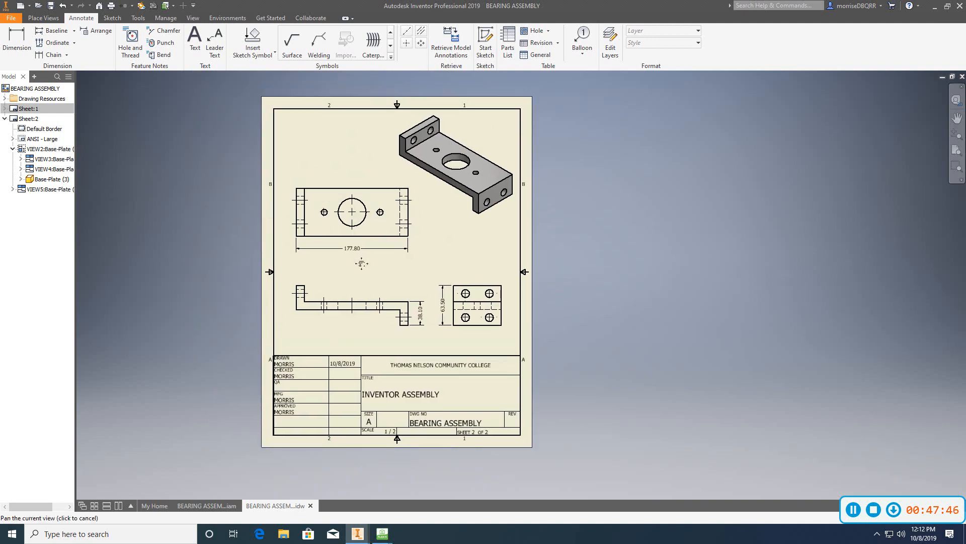
Step: Add the bold, underlined label "TOP VIEW" and centre it below the top view's length dimension
{"action": "left_click", "coordinate": [194, 40]}
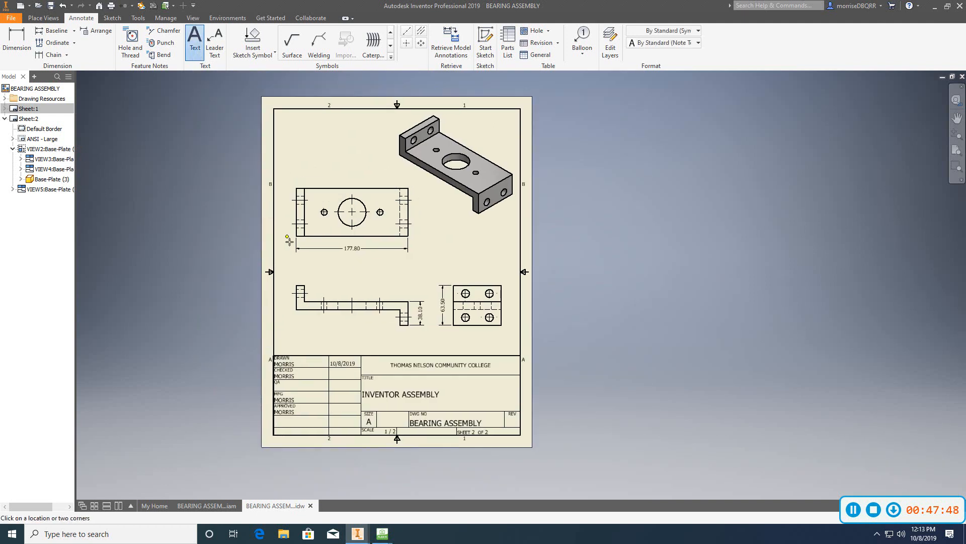
{"action": "scroll", "coordinate": [317, 261], "scroll_direction": "up", "scroll_amount": 2}
{"action": "left_click", "coordinate": [361, 270]}
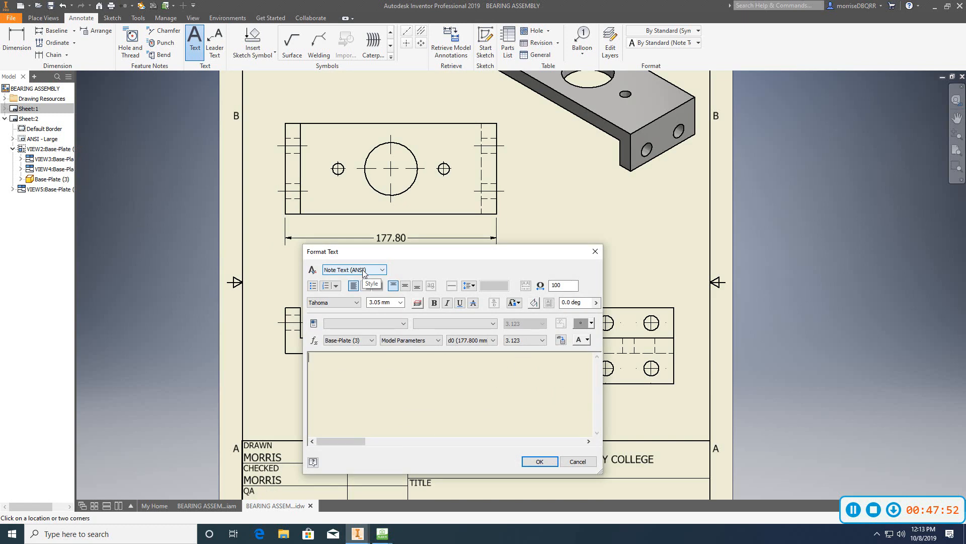
{"action": "type", "text": "TOP VIEW"}
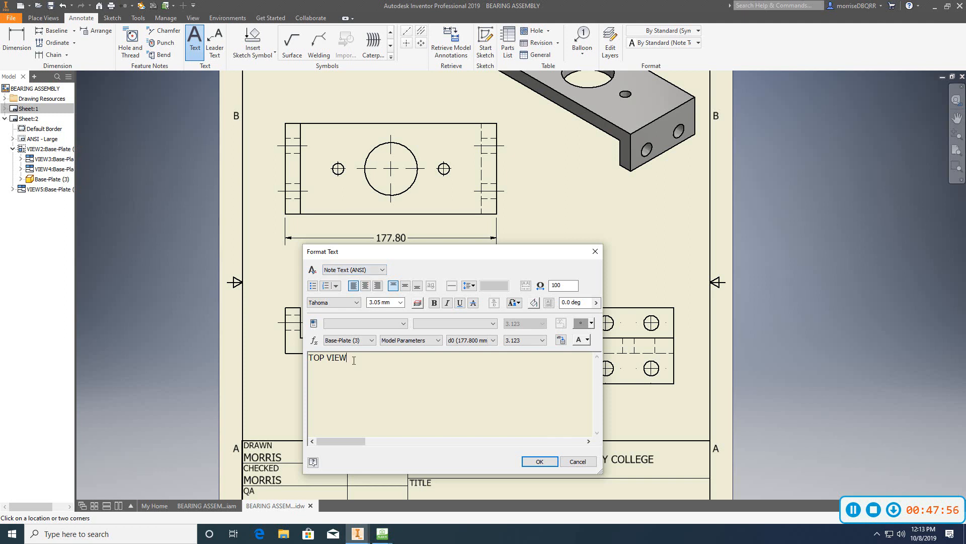
{"action": "left_click_drag", "start_coordinate": [346, 358], "coordinate": [304, 360]}
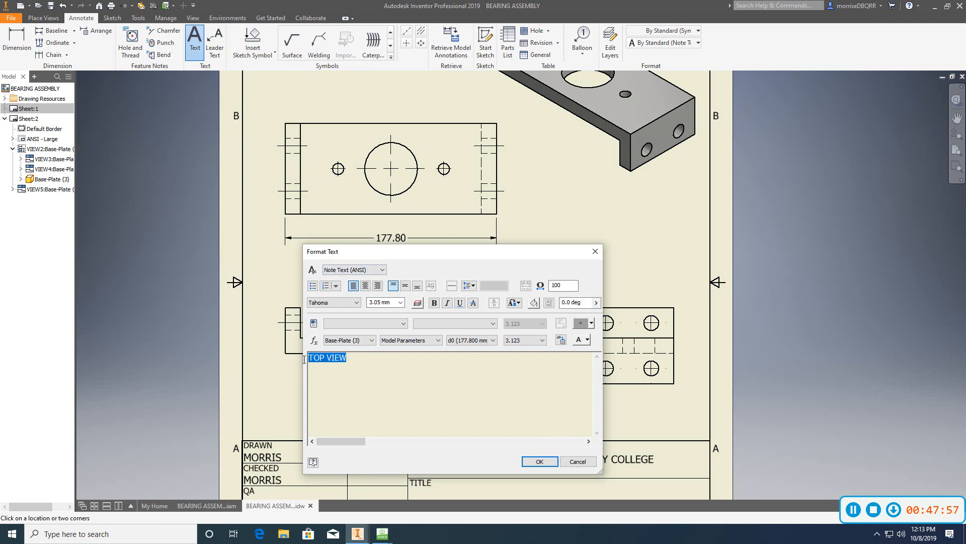
{"action": "left_click", "coordinate": [435, 302]}
{"action": "left_click", "coordinate": [459, 302]}
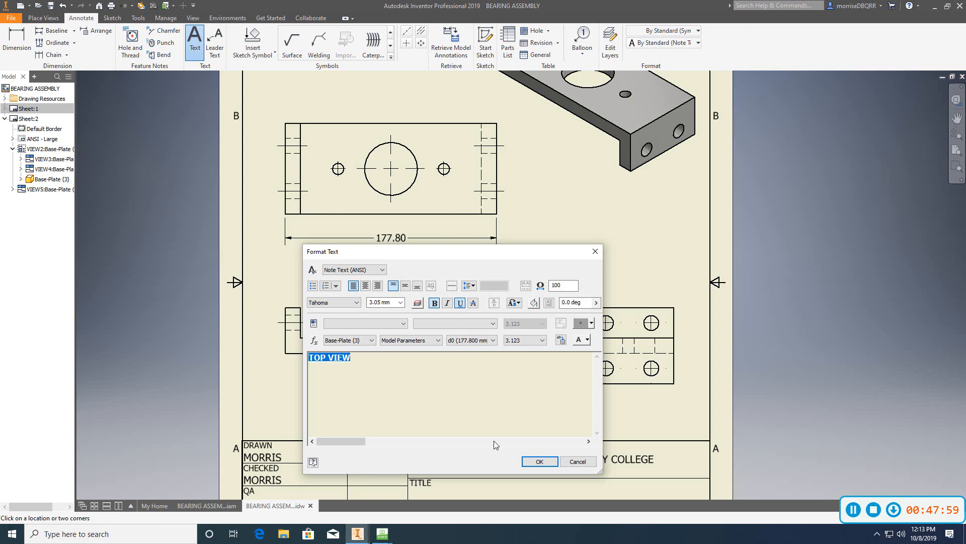
{"action": "left_click", "coordinate": [539, 461]}
{"action": "right_click", "coordinate": [450, 301]}
{"action": "left_click", "coordinate": [480, 302]}
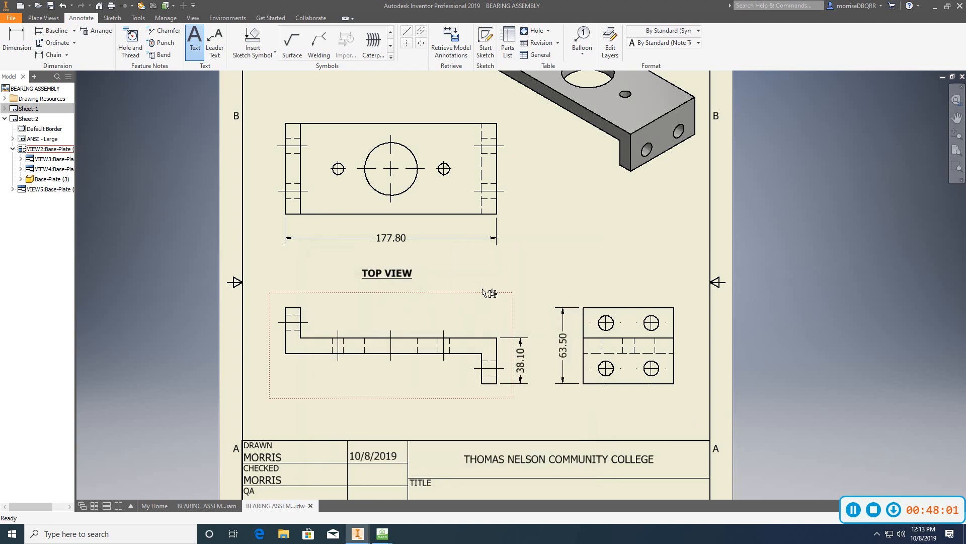
{"action": "left_click_drag", "start_coordinate": [382, 272], "coordinate": [389, 263]}
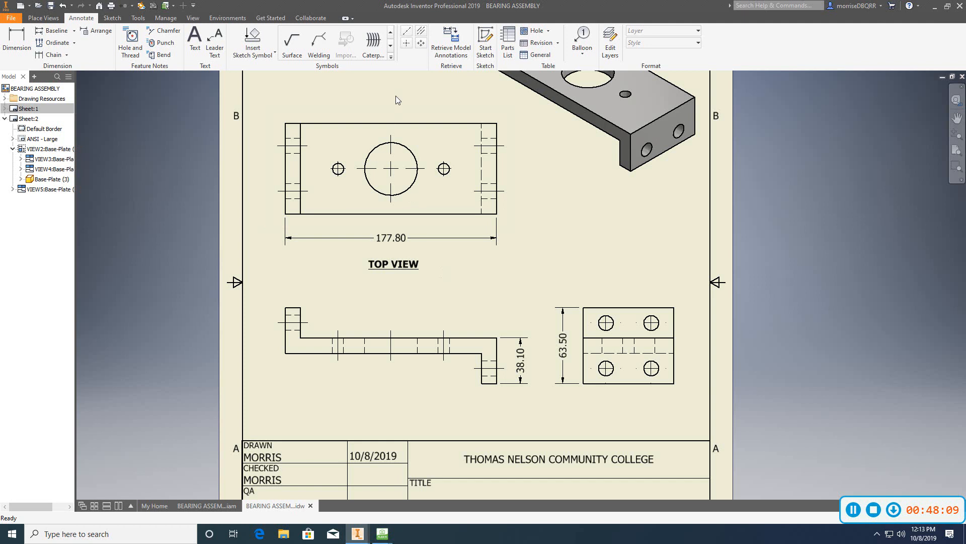
Step: Copy the "TOP VIEW" label and paste it below the front view, below the right-side view and beside the isometric view
{"action": "right_click", "coordinate": [379, 265]}
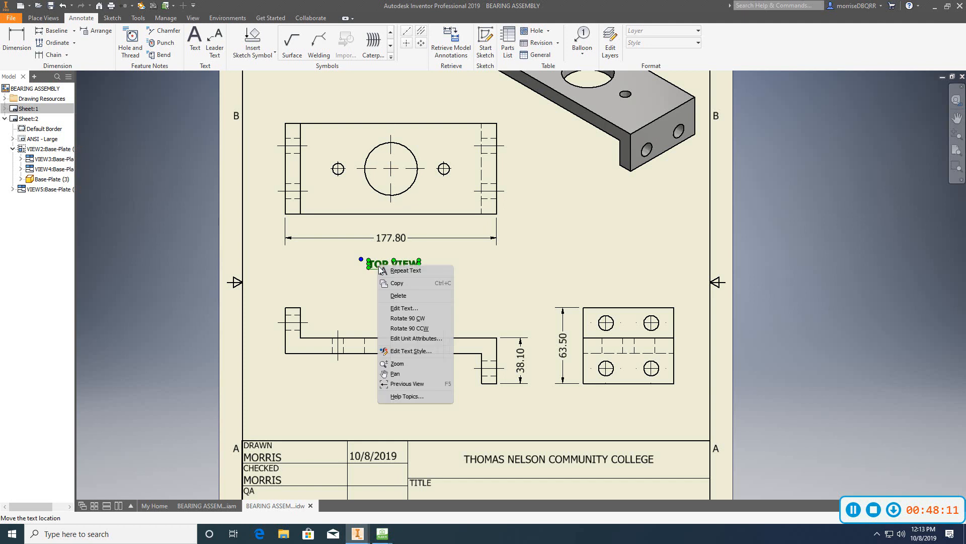
{"action": "left_click", "coordinate": [393, 283]}
{"action": "left_click", "coordinate": [375, 418]}
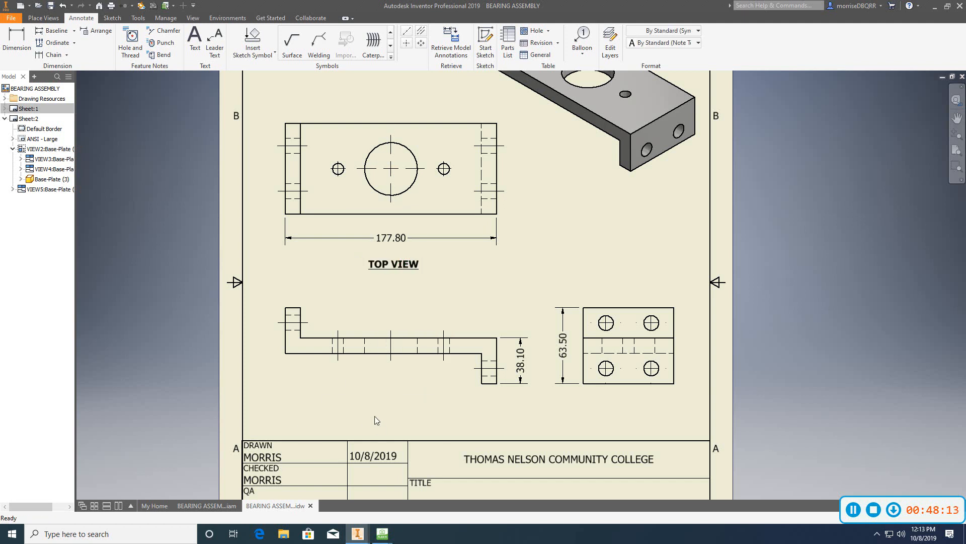
{"action": "right_click", "coordinate": [375, 420]}
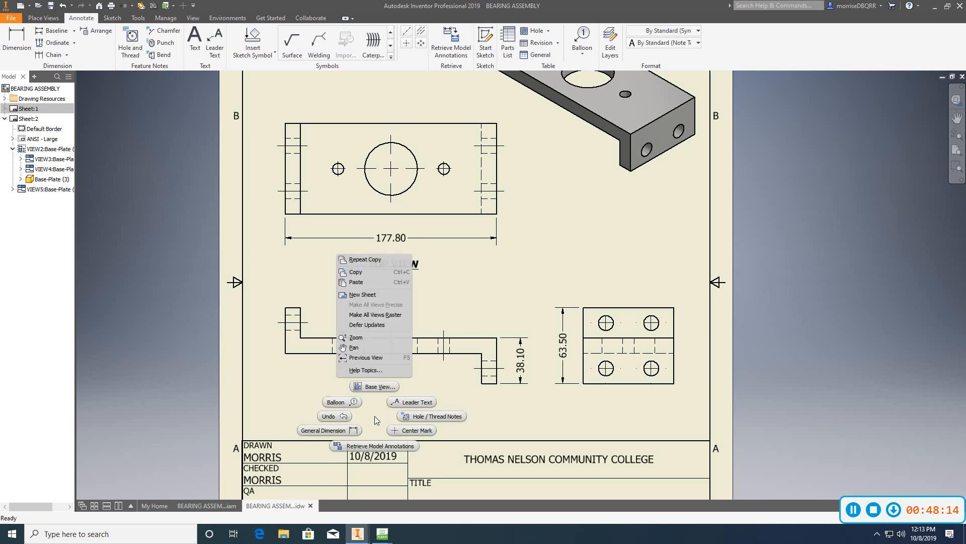
{"action": "left_click", "coordinate": [367, 282]}
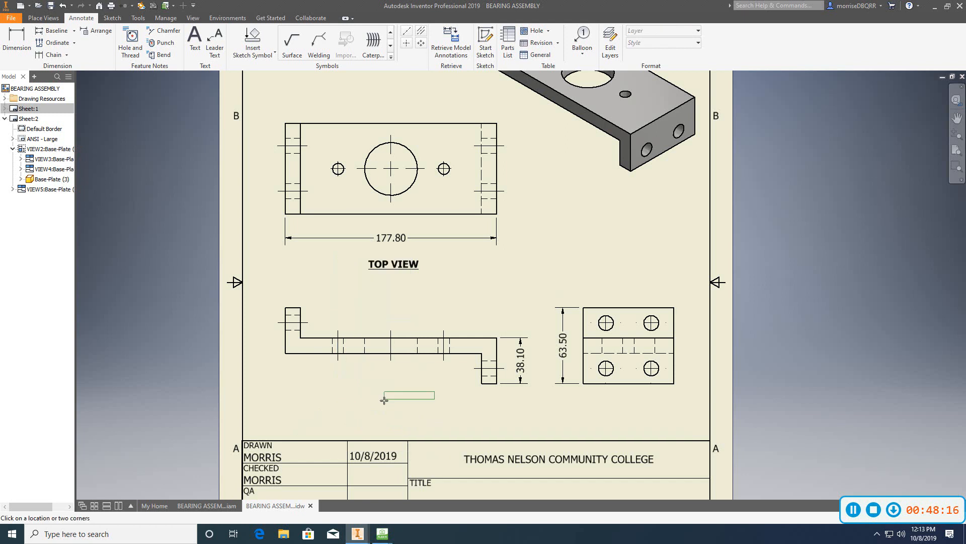
{"action": "left_click", "coordinate": [359, 408]}
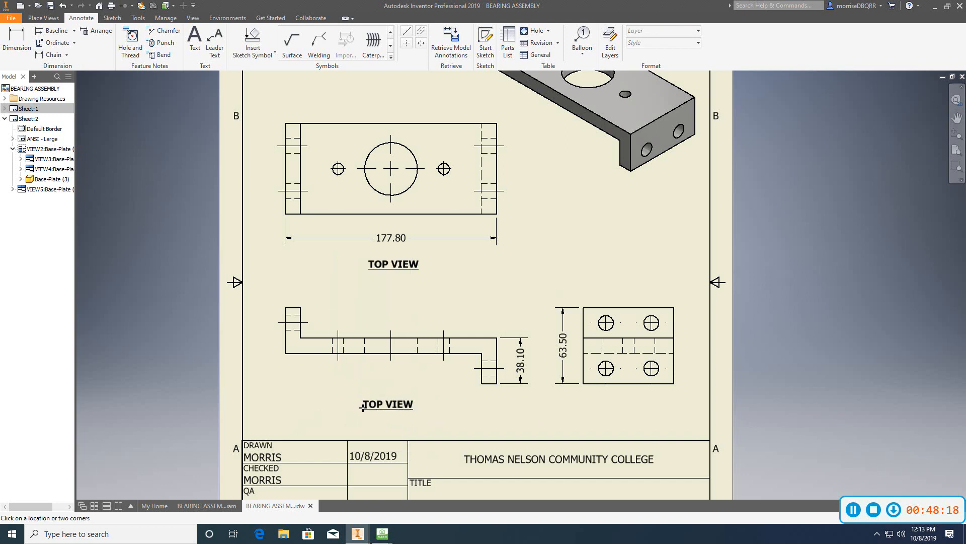
{"action": "left_click", "coordinate": [603, 416]}
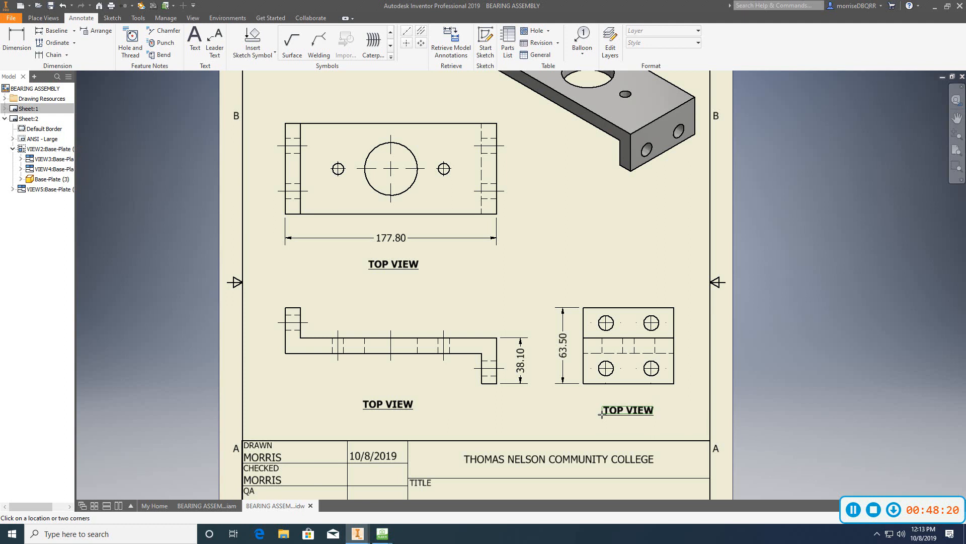
{"action": "right_click", "coordinate": [539, 157]}
{"action": "left_click", "coordinate": [541, 161]}
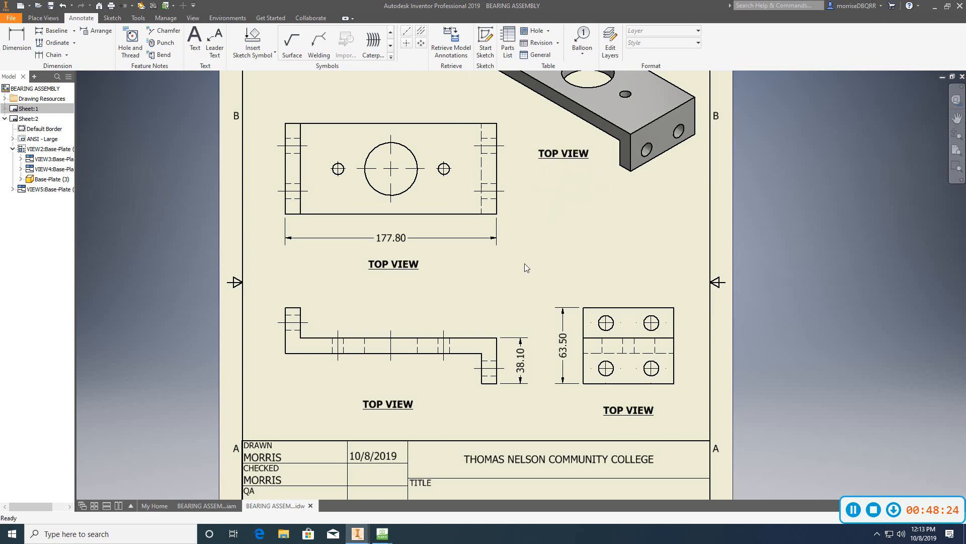
Step: Change the label below the front view to "FRONT VIEW"
{"action": "left_click", "coordinate": [387, 404]}
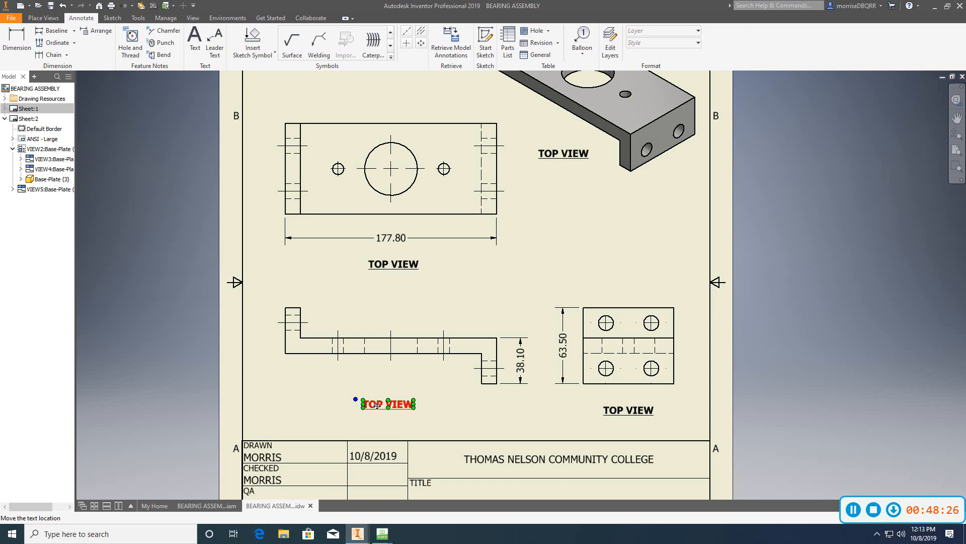
{"action": "double_click", "coordinate": [377, 406]}
{"action": "key", "text": "BackSpace"}
{"action": "key", "text": "BackSpace"}
{"action": "key", "text": "BackSpace"}
{"action": "key", "text": "BackSpace"}
{"action": "key", "text": "BackSpace"}
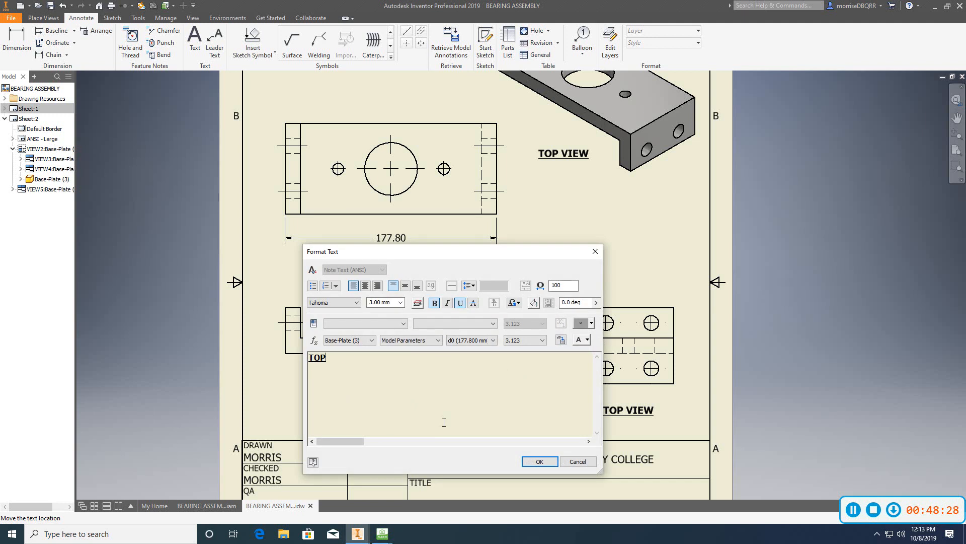
{"action": "key", "text": "BackSpace"}
{"action": "key", "text": "BackSpace"}
{"action": "key", "text": "BackSpace"}
{"action": "type", "text": "FRONT VIEW"}
{"action": "left_click", "coordinate": [540, 462]}
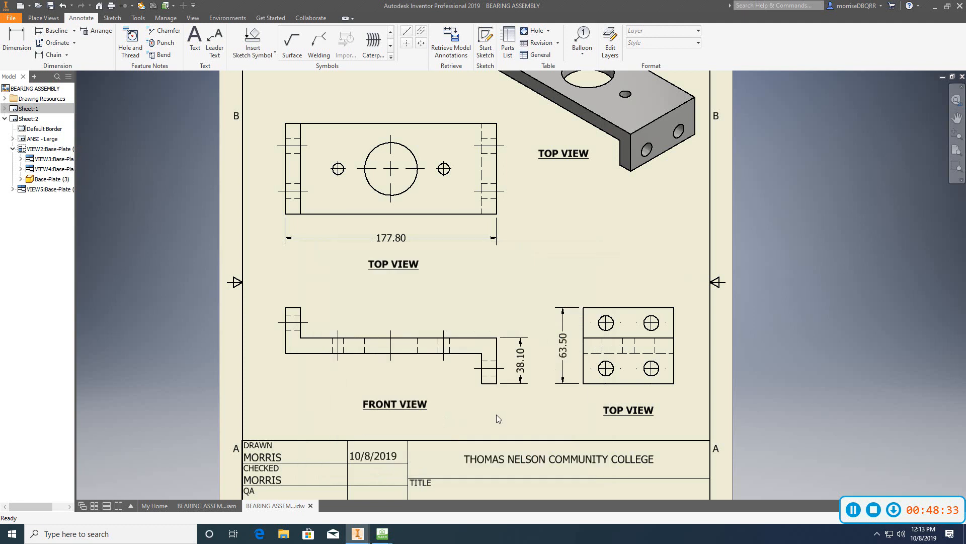
Step: Change the label below the right-side view to "R.S VIEW"
{"action": "double_click", "coordinate": [616, 411]}
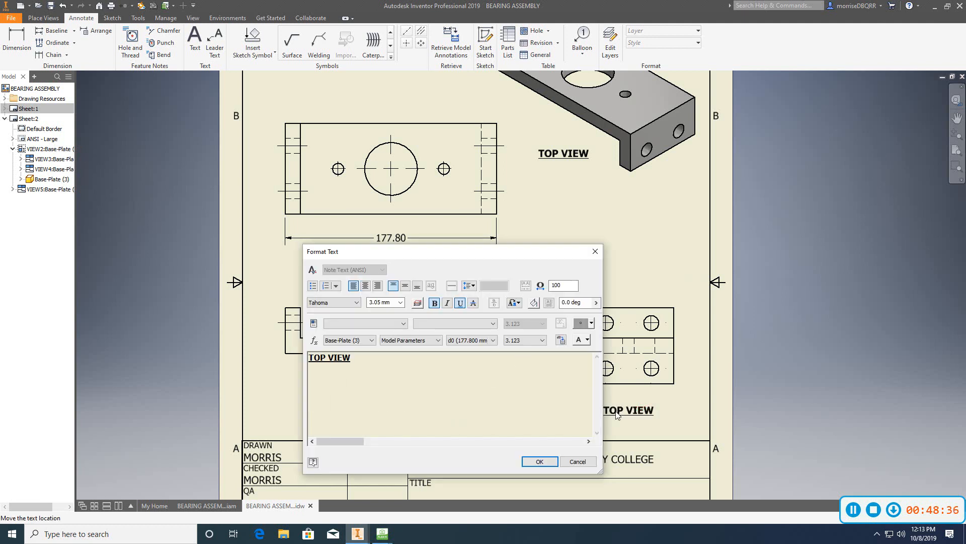
{"action": "key", "text": "BackSpace"}
{"action": "key", "text": "BackSpace"}
{"action": "key", "text": "BackSpace"}
{"action": "key", "text": "BackSpace"}
{"action": "key", "text": "BackSpace"}
{"action": "key", "text": "BackSpace"}
{"action": "key", "text": "BackSpace"}
{"action": "key", "text": "BackSpace"}
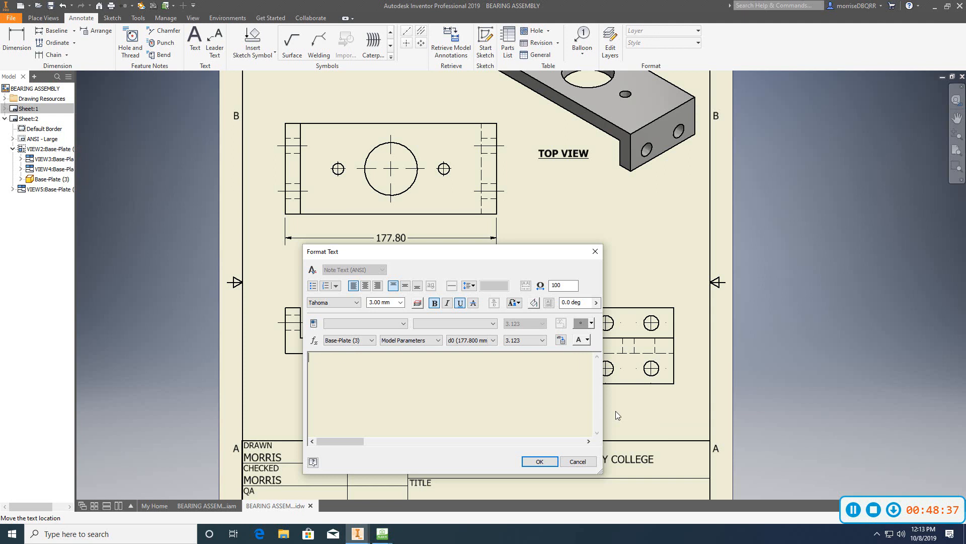
{"action": "type", "text": ".S VIEW"}
{"action": "left_click", "coordinate": [539, 461]}
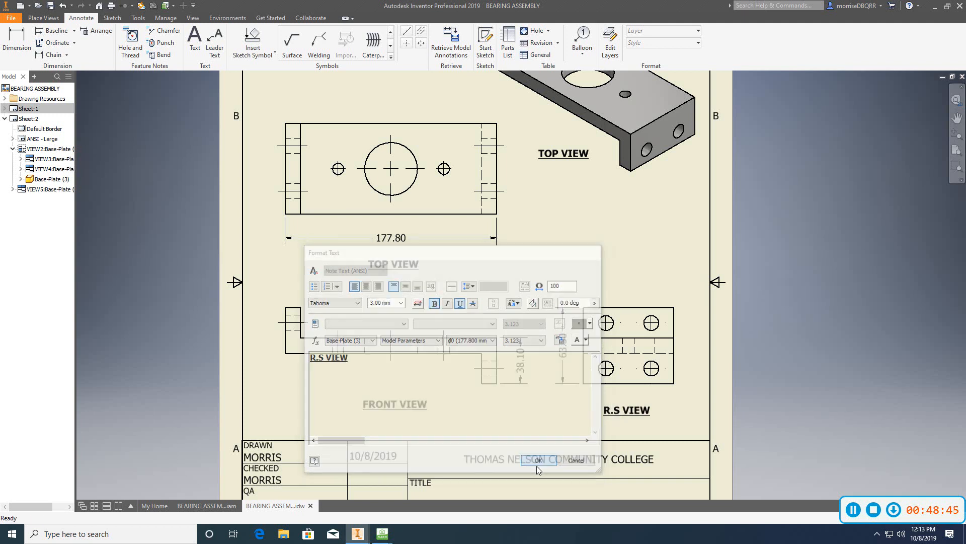
Step: Change the label beside the isometric view to "ISO VIEW"
{"action": "middle_click_drag", "start_coordinate": [563, 285], "coordinate": [523, 352]}
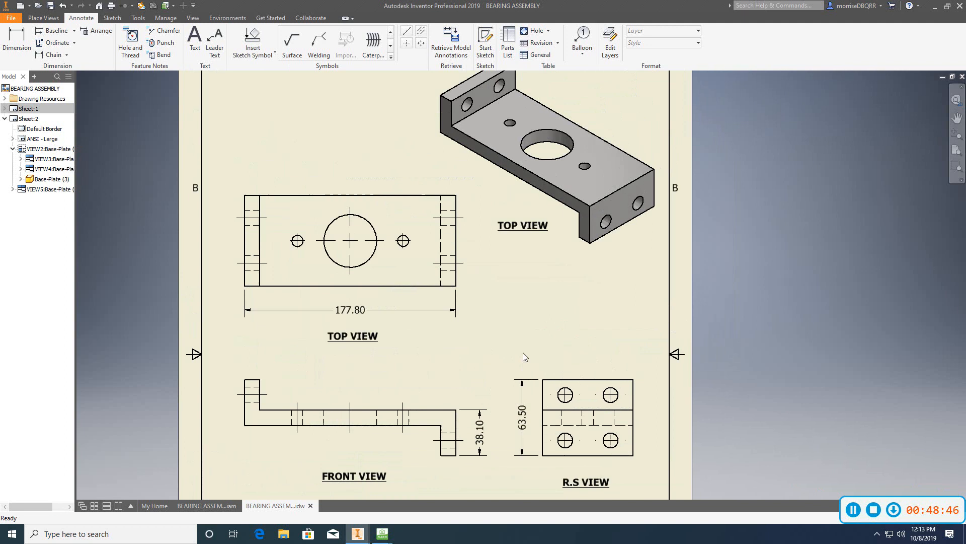
{"action": "double_click", "coordinate": [522, 225]}
{"action": "left_click_drag", "start_coordinate": [382, 369], "coordinate": [304, 340]}
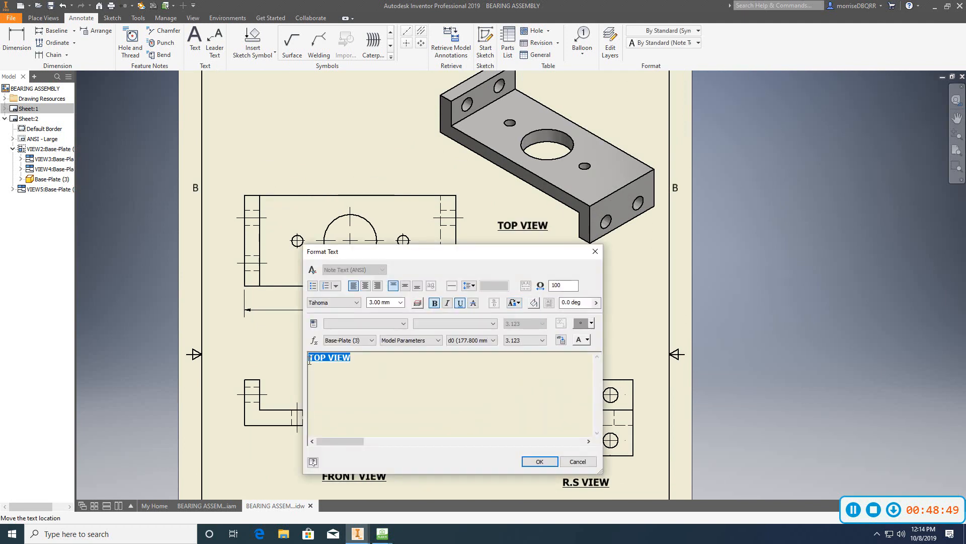
{"action": "key", "text": "BackSpace"}
{"action": "type", "text": "ISO VIEW"}
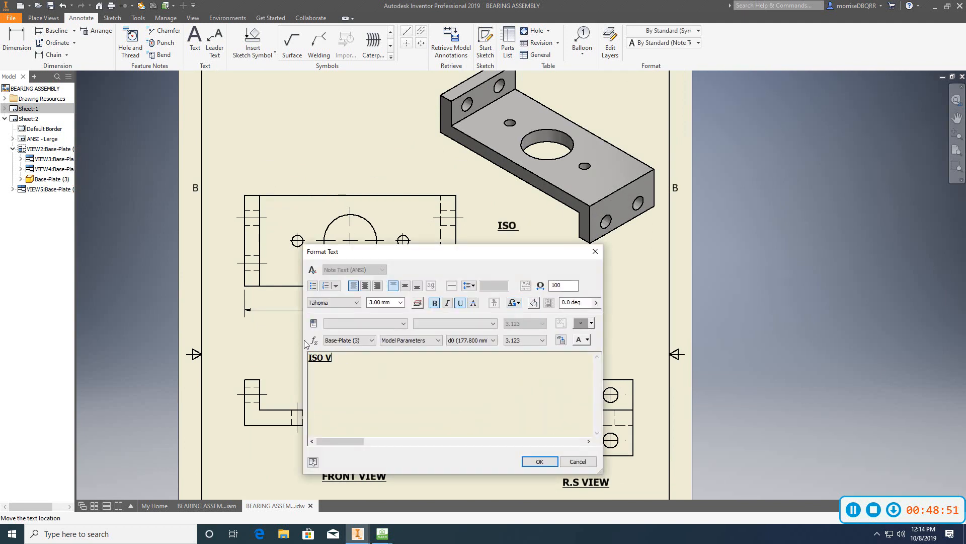
{"action": "left_click", "coordinate": [539, 462]}
Step: Review the base plate's labels and length dimension, look over the assembly drawing on Sheet:1, and return to Sheet:2
{"action": "scroll", "coordinate": [577, 396], "scroll_direction": "down", "scroll_amount": 3}
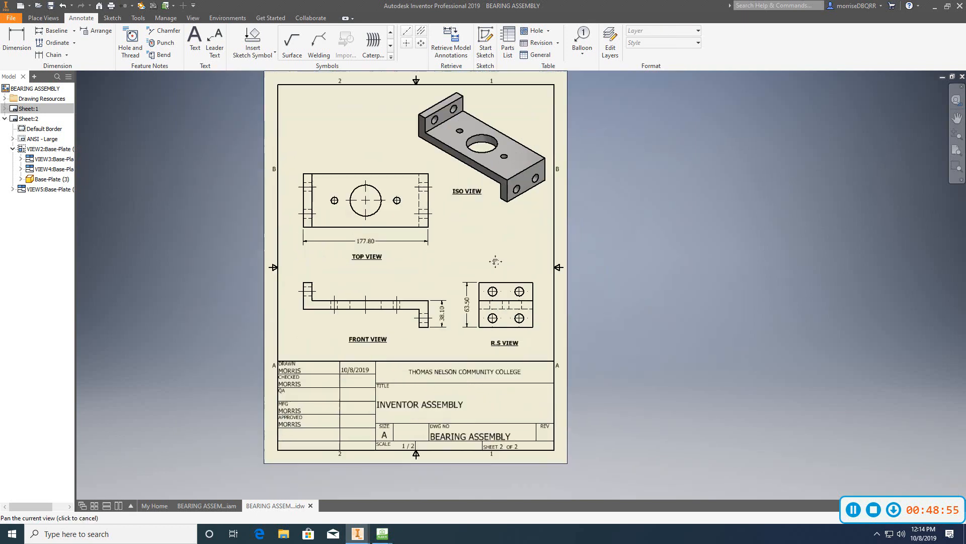
{"action": "scroll", "coordinate": [484, 267], "scroll_direction": "up", "scroll_amount": 3}
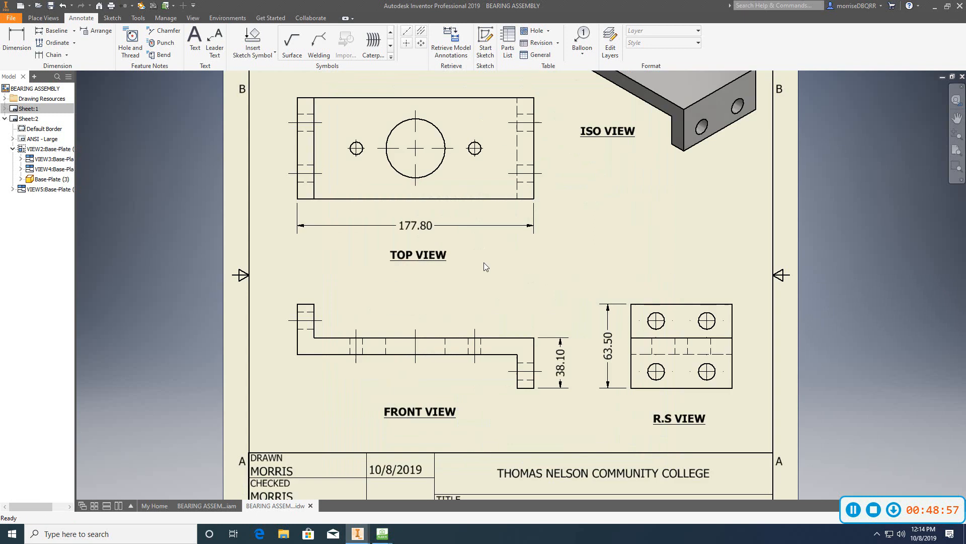
{"action": "left_click", "coordinate": [427, 227]}
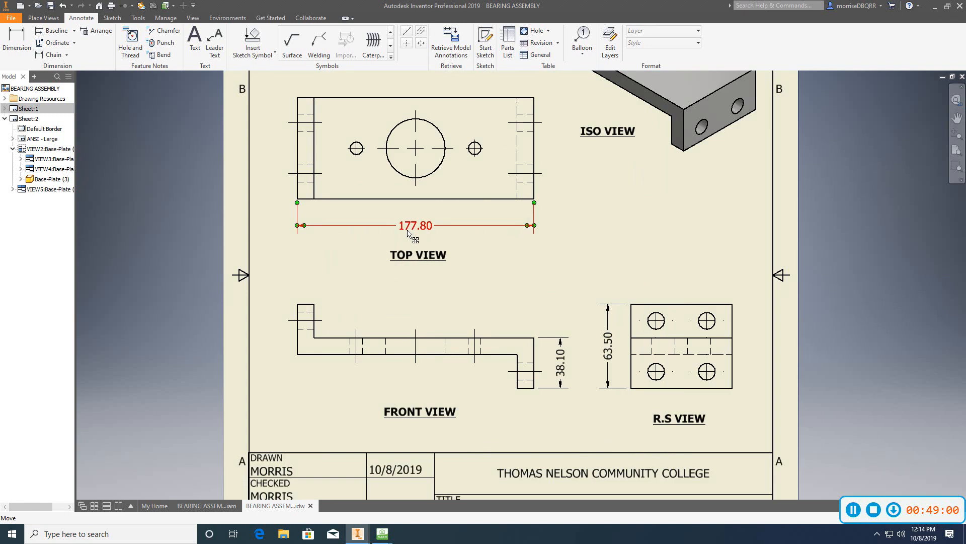
{"action": "key", "text": "Escape"}
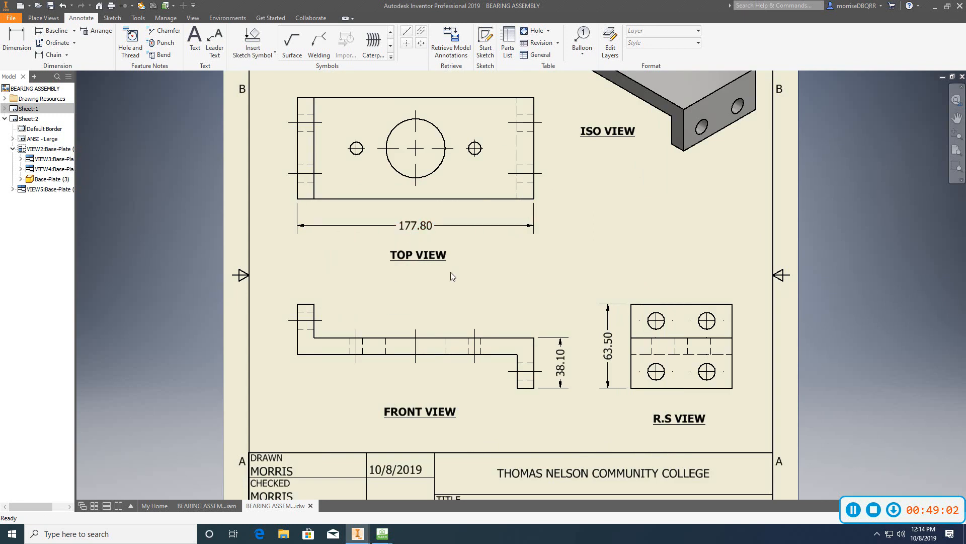
{"action": "scroll", "coordinate": [451, 272], "scroll_direction": "down", "scroll_amount": 3}
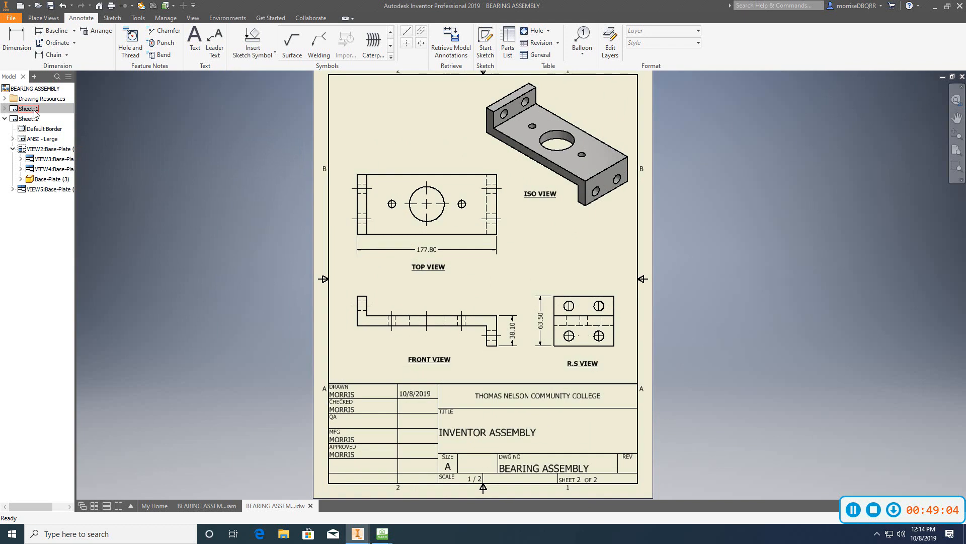
{"action": "double_click", "coordinate": [30, 109]}
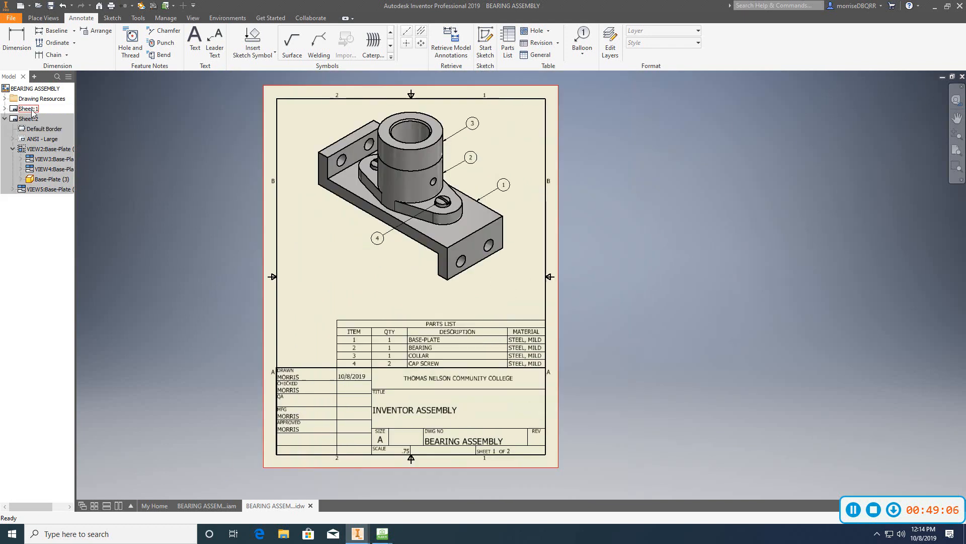
{"action": "middle_click_drag", "start_coordinate": [371, 258], "coordinate": [394, 253]}
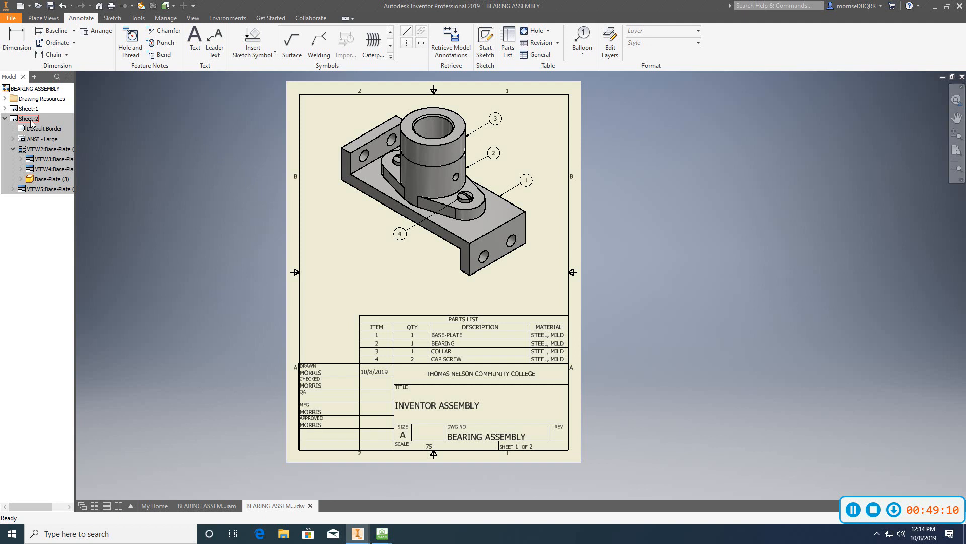
{"action": "double_click", "coordinate": [30, 119]}
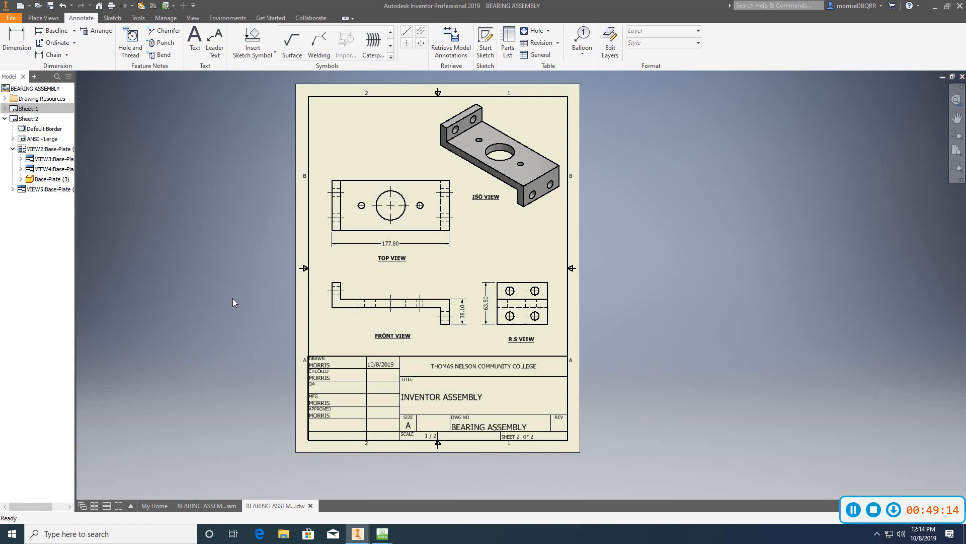
Step: Add a third sheet to the drawing and bring up the view creation tools
{"action": "scroll", "coordinate": [233, 298], "scroll_direction": "up", "scroll_amount": 5}
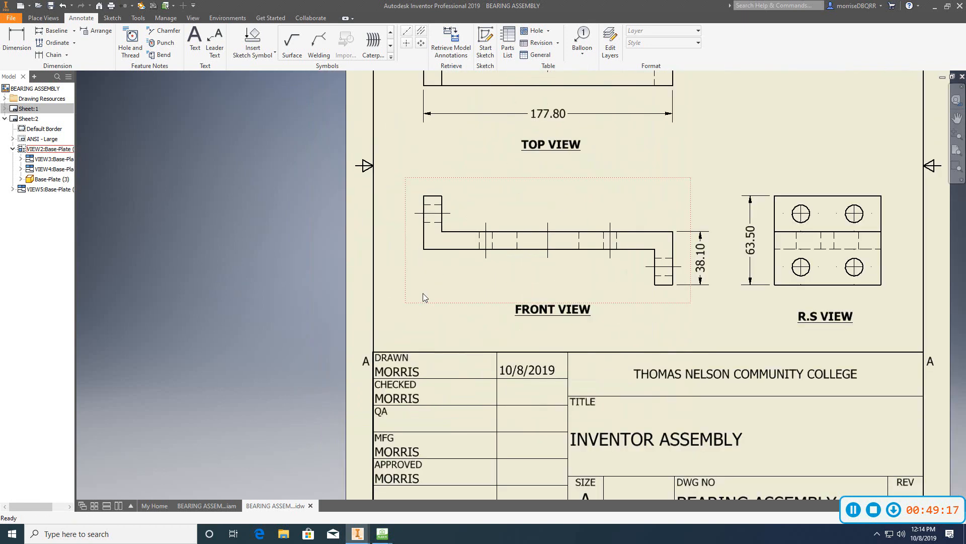
{"action": "right_click", "coordinate": [410, 329]}
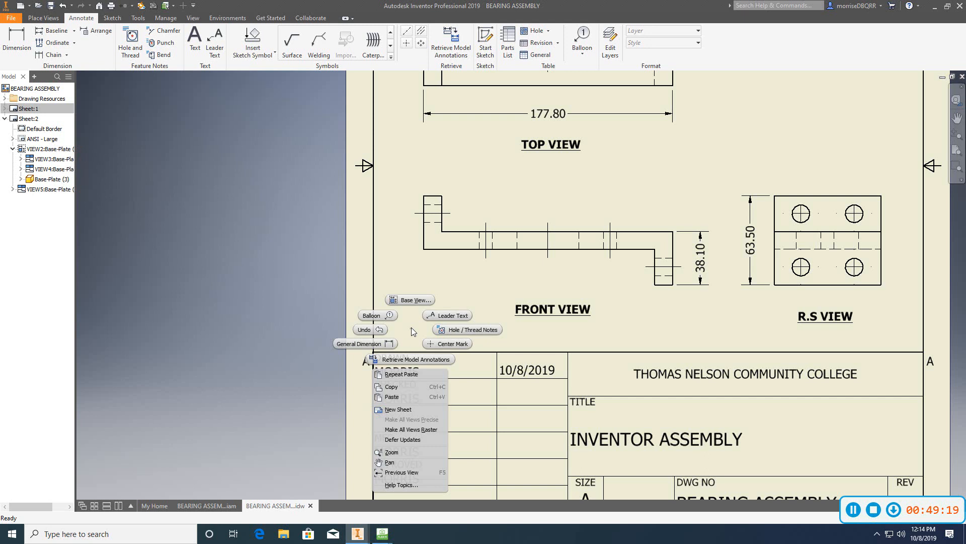
{"action": "left_click", "coordinate": [405, 411]}
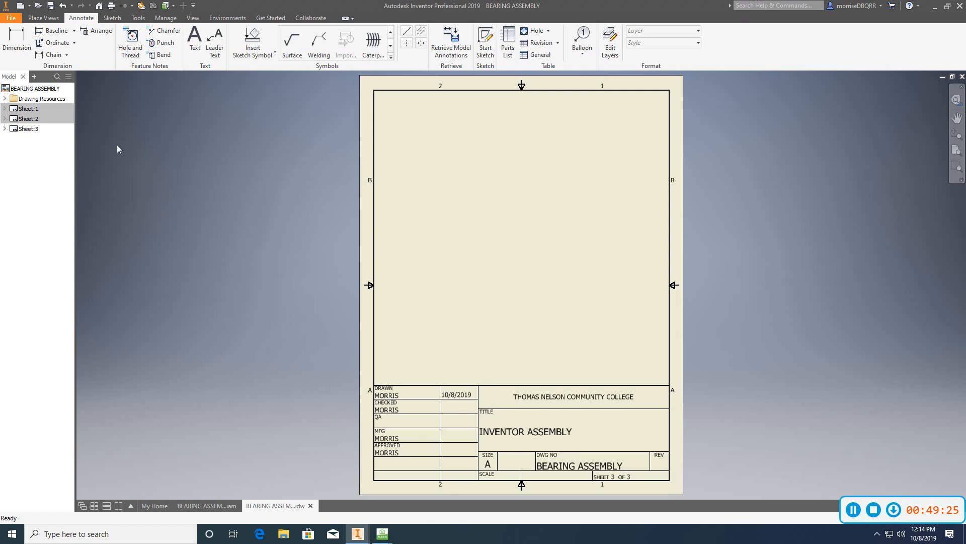
{"action": "left_click", "coordinate": [43, 19]}
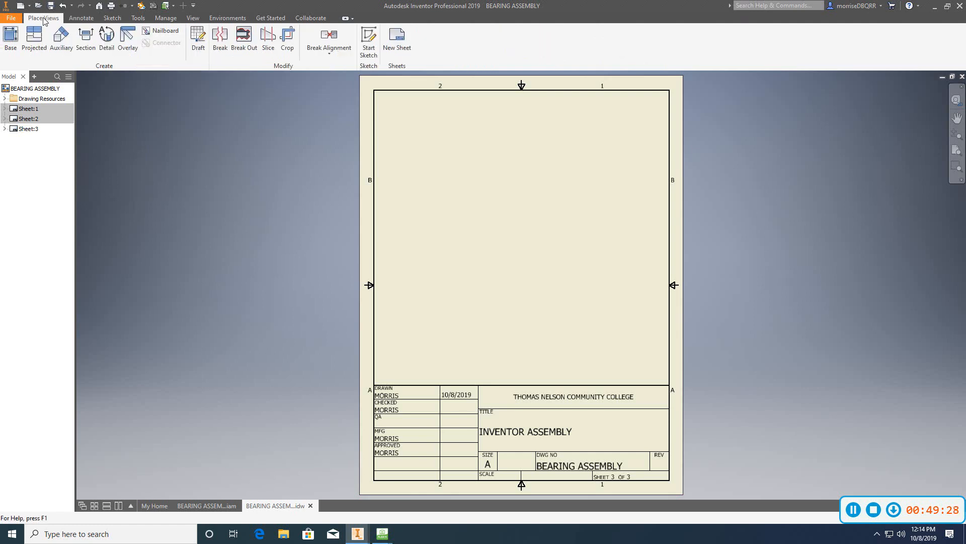
Step: Start a base view on Sheet:3 using the Bearing (1) part file from the Documents folder
{"action": "left_click", "coordinate": [11, 43]}
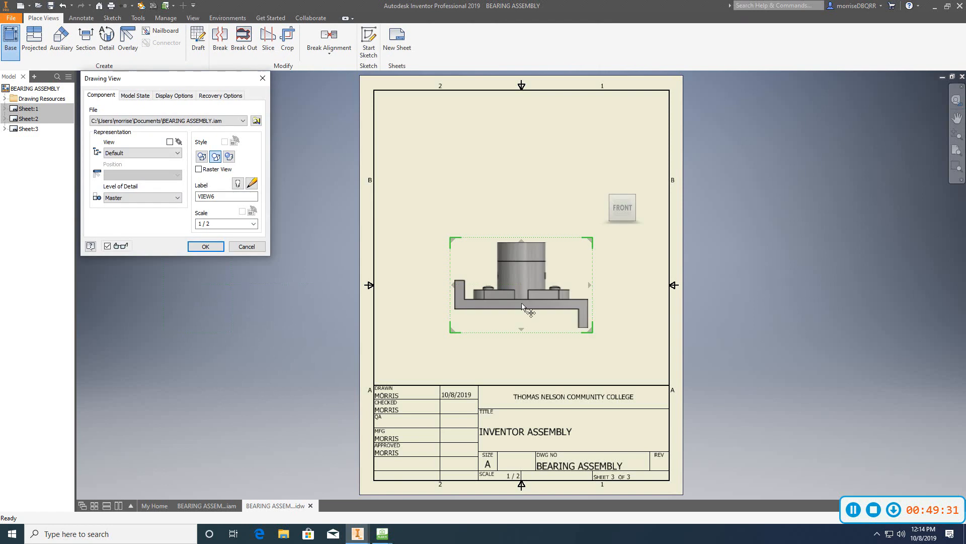
{"action": "left_click", "coordinate": [257, 121]}
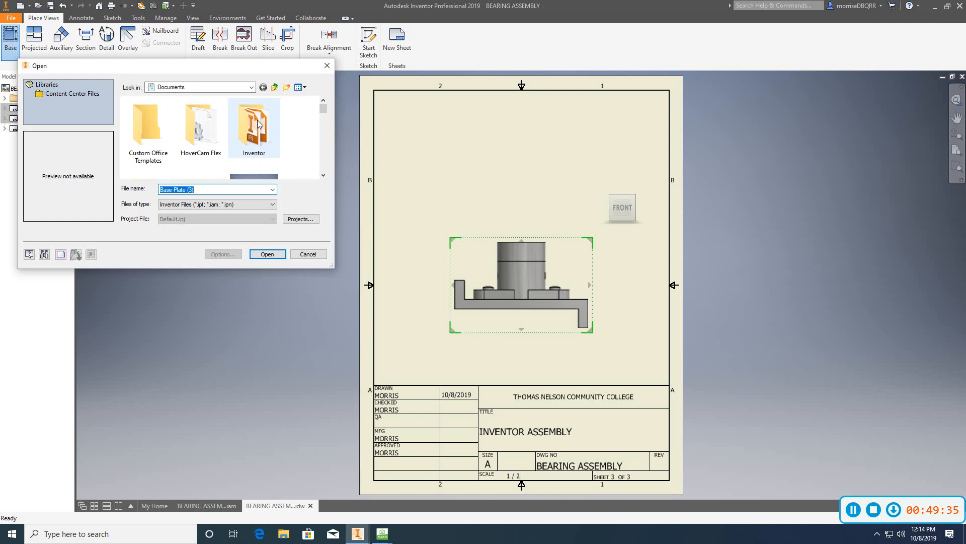
{"action": "left_click_drag", "start_coordinate": [325, 115], "coordinate": [325, 122]}
{"action": "left_click", "coordinate": [198, 135]}
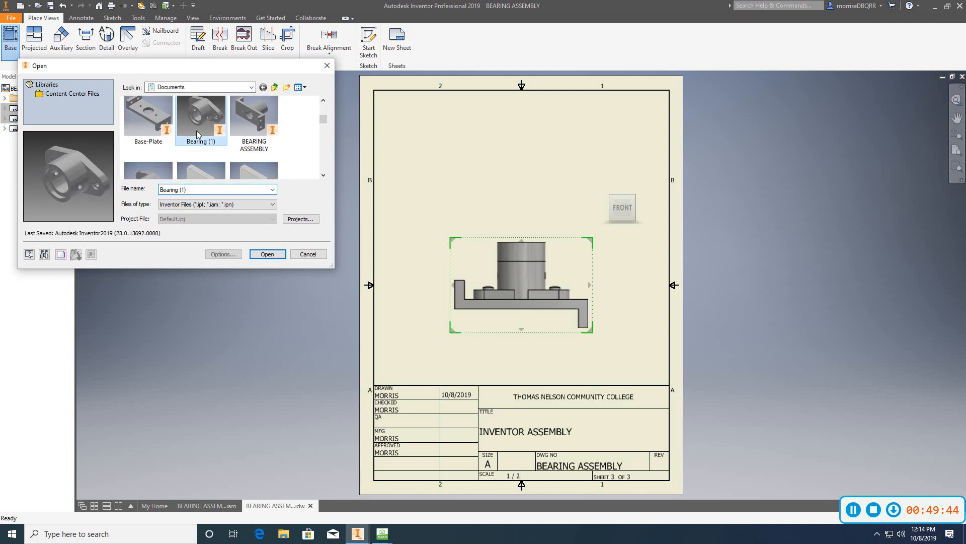
{"action": "left_click", "coordinate": [262, 255]}
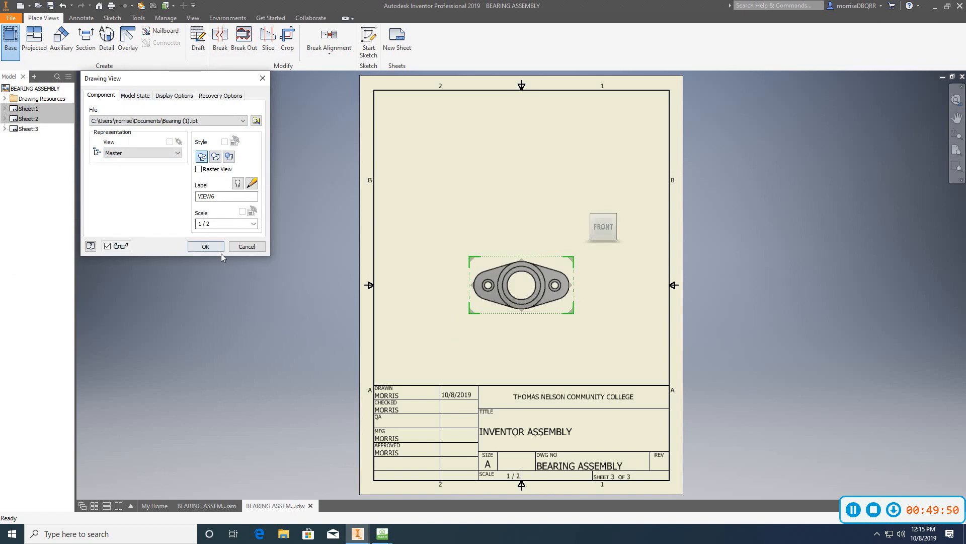
Step: Set the bearing base view's scale to .75 and create the view
{"action": "left_click", "coordinate": [209, 223]}
{"action": "type", "text": "1/"}
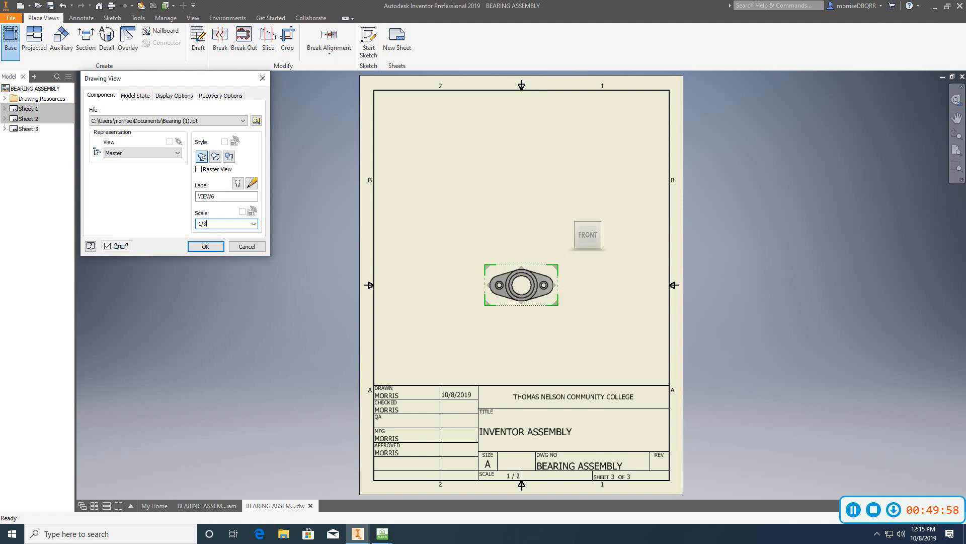
{"action": "key", "text": "BackSpace"}
{"action": "key", "text": "BackSpace"}
{"action": "key", "text": "BackSpace"}
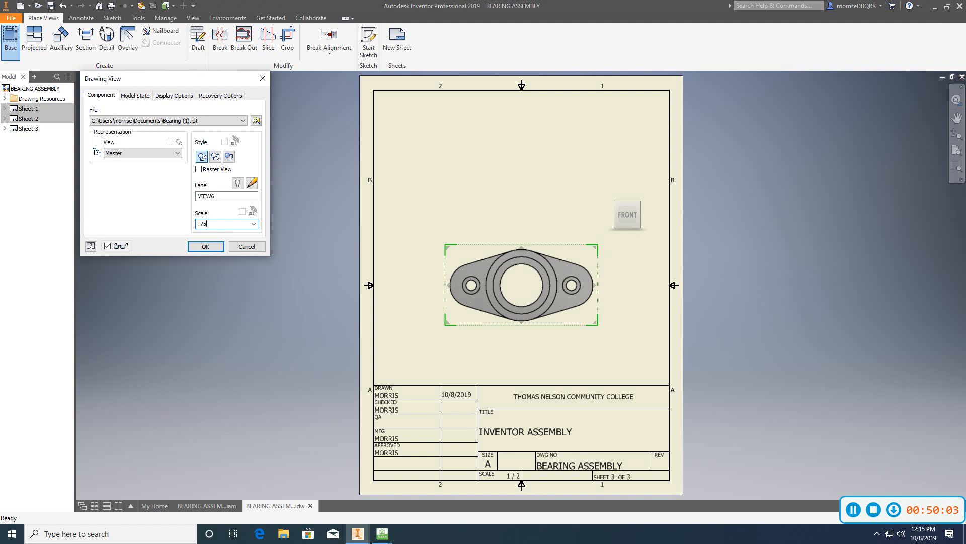
{"action": "left_click", "coordinate": [205, 246]}
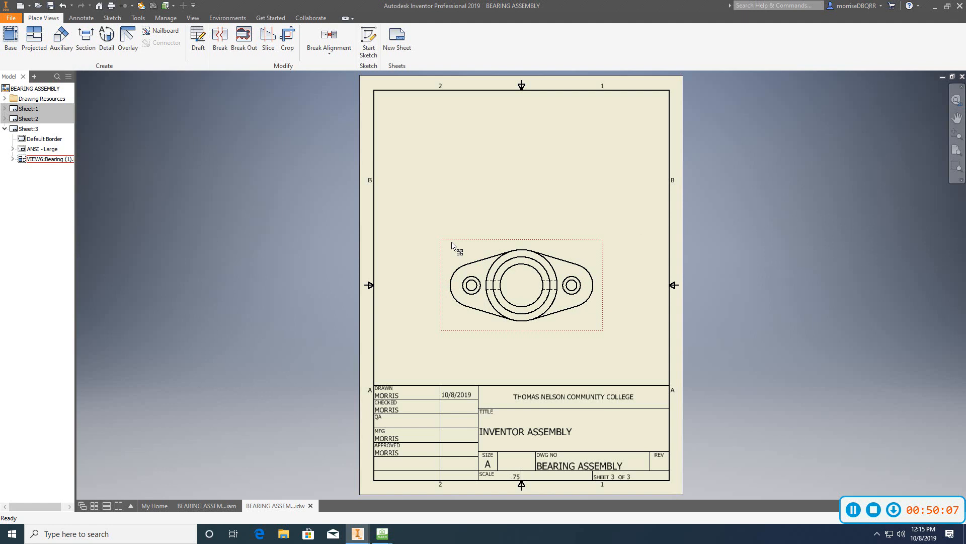
Step: Move the bearing's base view to the sheet's upper-left area and project a view of the part directly below it
{"action": "left_click_drag", "start_coordinate": [453, 245], "coordinate": [410, 141]}
{"action": "left_click_drag", "start_coordinate": [403, 121], "coordinate": [404, 121]}
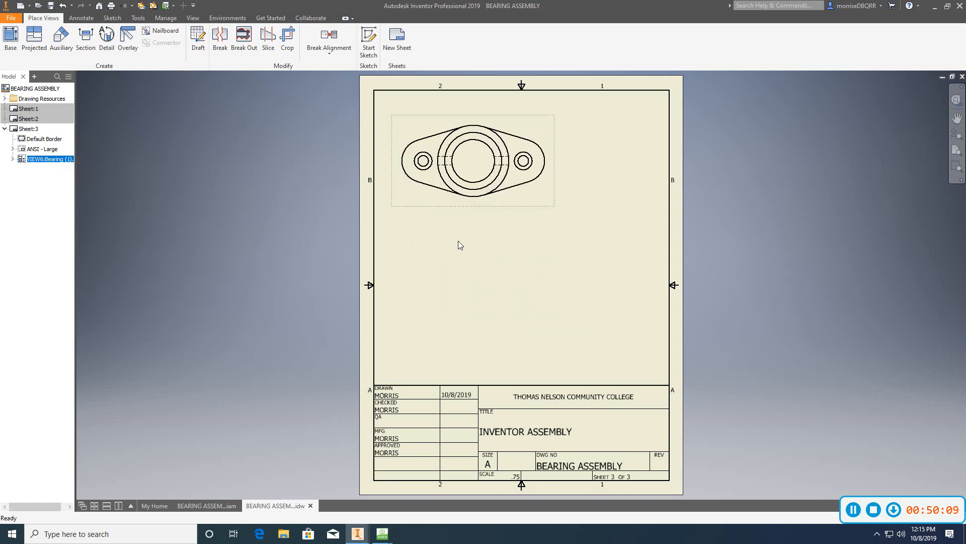
{"action": "left_click", "coordinate": [34, 40]}
{"action": "left_click", "coordinate": [438, 219]}
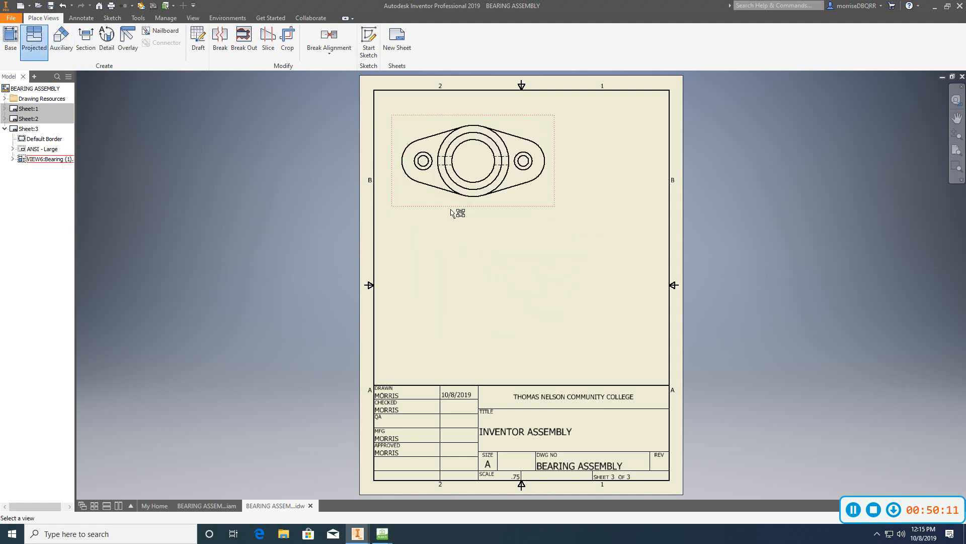
{"action": "left_click", "coordinate": [445, 320]}
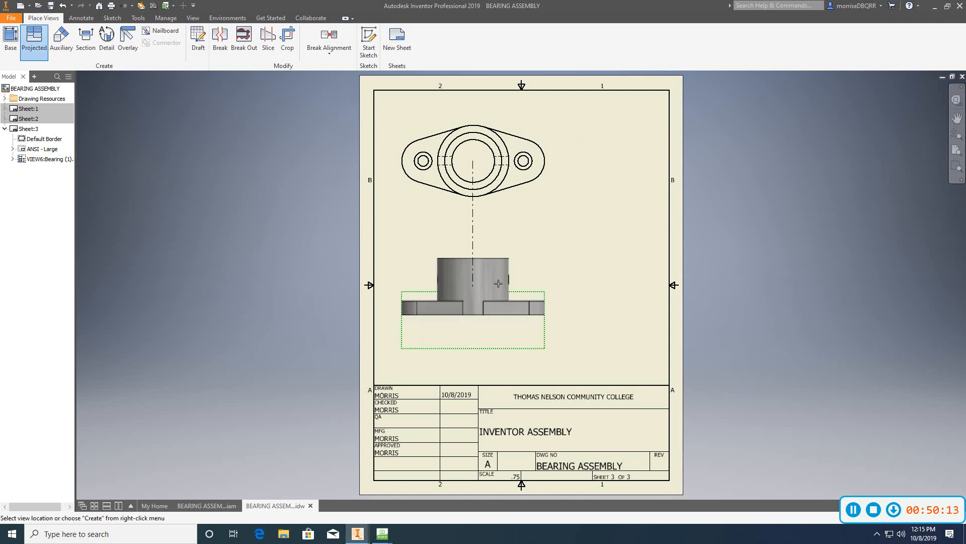
{"action": "right_click", "coordinate": [611, 221]}
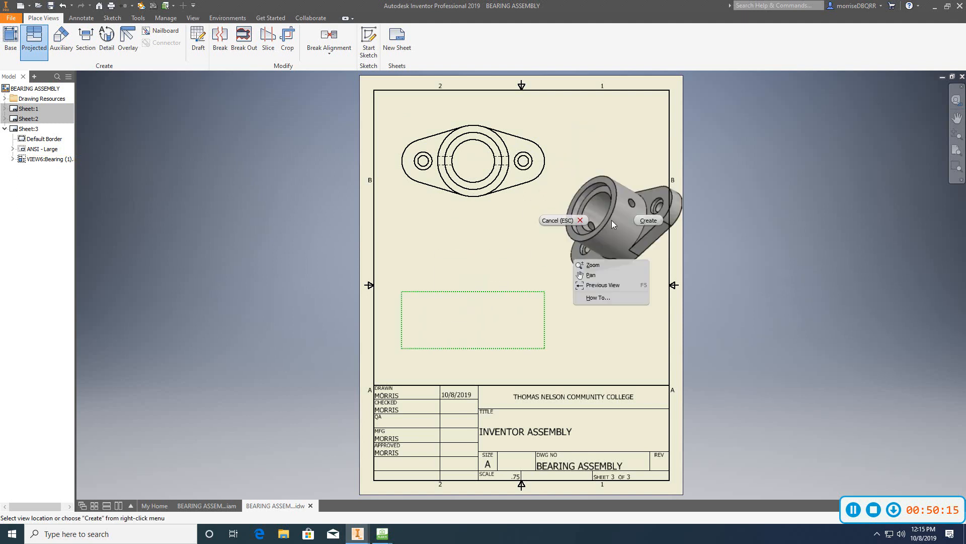
{"action": "left_click", "coordinate": [589, 263]}
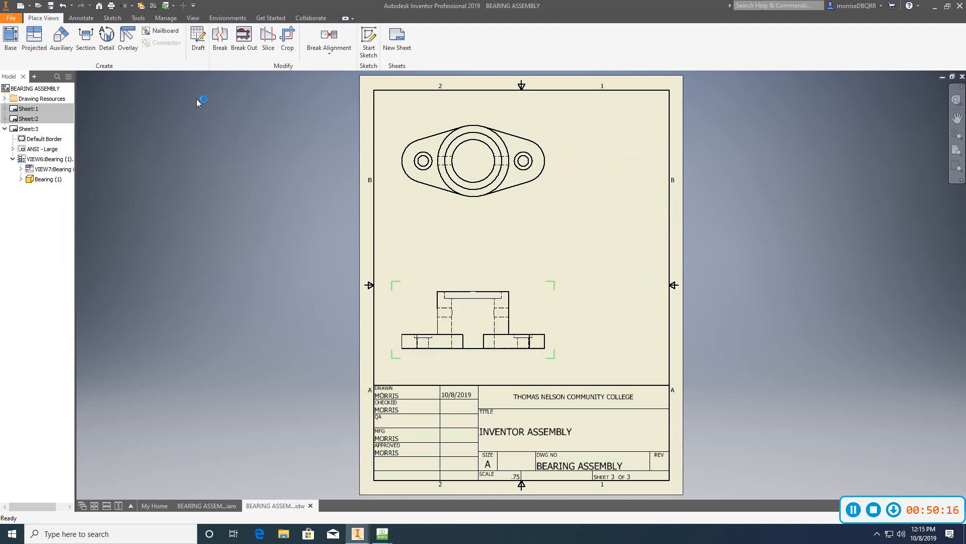
Step: Project an isometric view of the bearing from the lower view into the sheet's upper-right area
{"action": "left_click", "coordinate": [528, 292]}
{"action": "left_click", "coordinate": [609, 161]}
{"action": "right_click", "coordinate": [609, 161]}
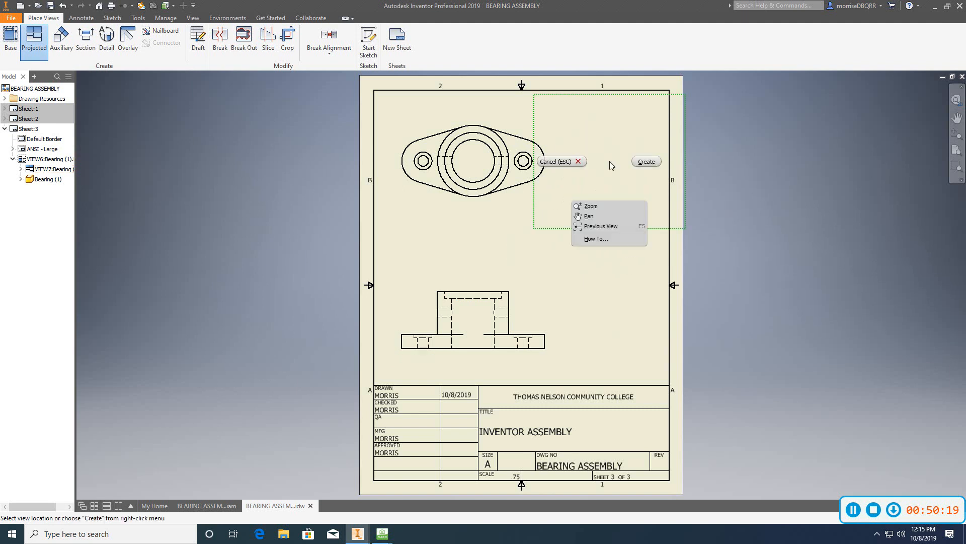
{"action": "left_click", "coordinate": [647, 159]}
Step: Reposition the bearing views, lowering the top view and raising the isometric view into the sheet's upper-right corner
{"action": "left_click_drag", "start_coordinate": [470, 209], "coordinate": [463, 210]}
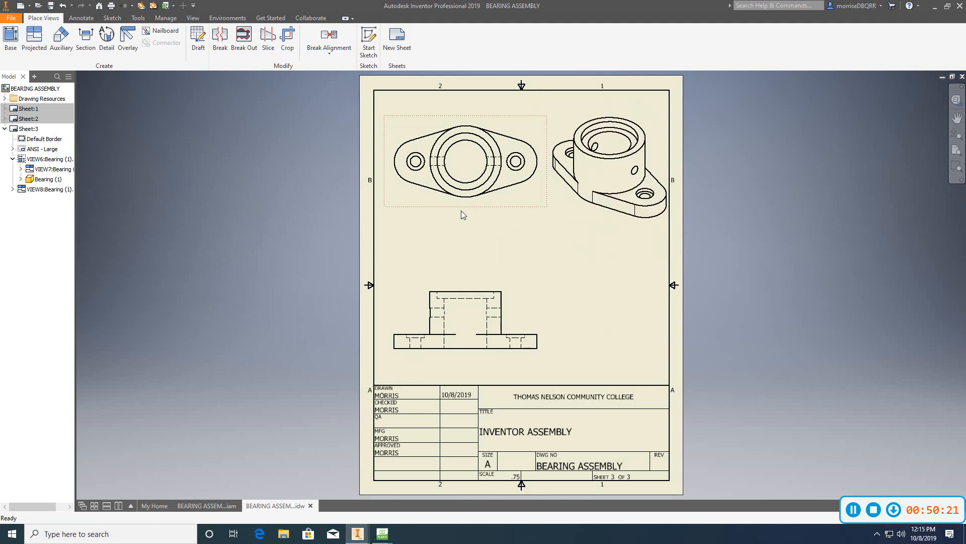
{"action": "left_click_drag", "start_coordinate": [596, 229], "coordinate": [591, 219]}
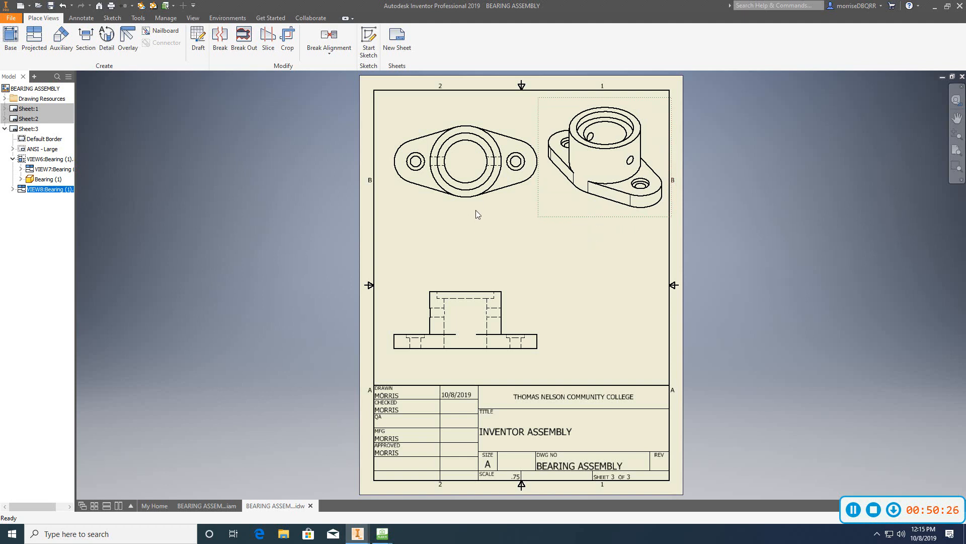
{"action": "left_click_drag", "start_coordinate": [476, 211], "coordinate": [478, 243]}
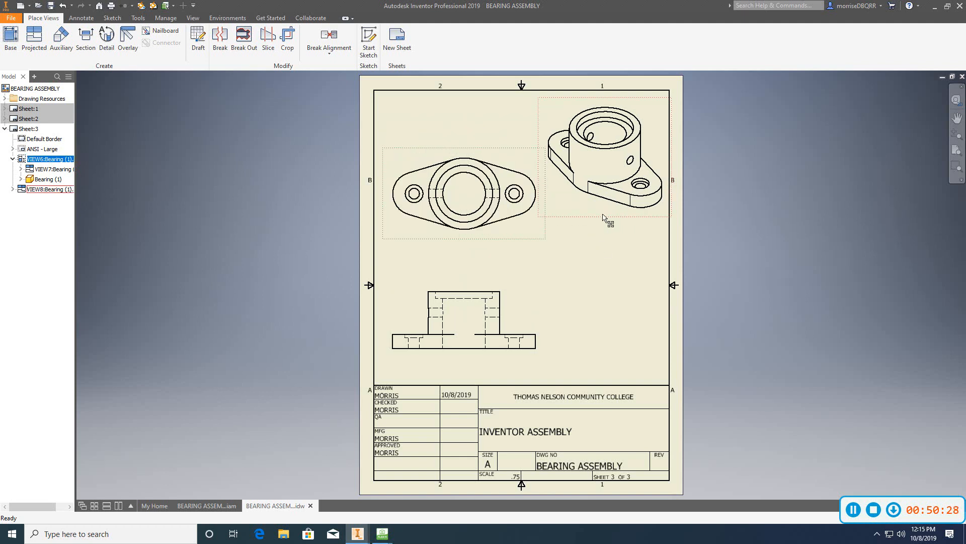
{"action": "left_click_drag", "start_coordinate": [604, 216], "coordinate": [607, 210]}
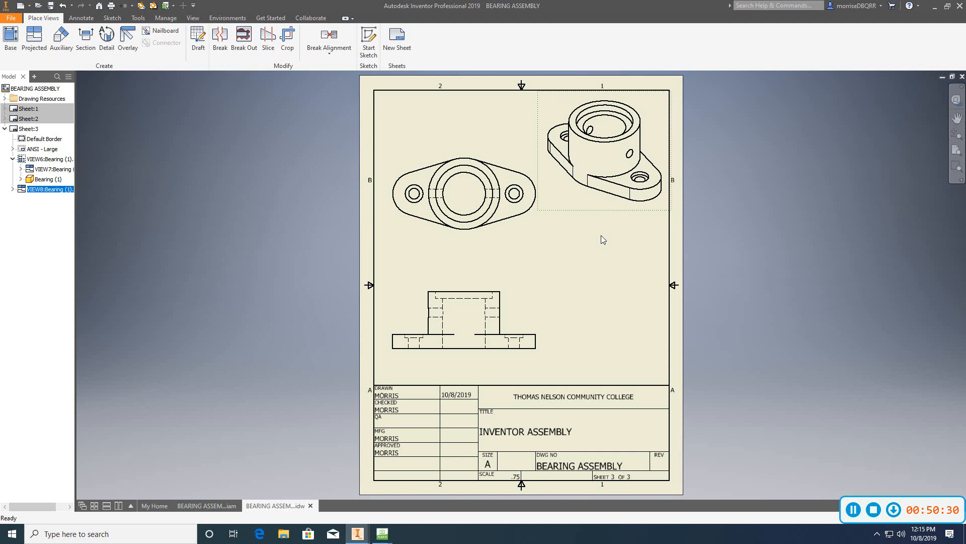
Step: Change the bearing's isometric view to the shaded style
{"action": "right_click", "coordinate": [582, 209]}
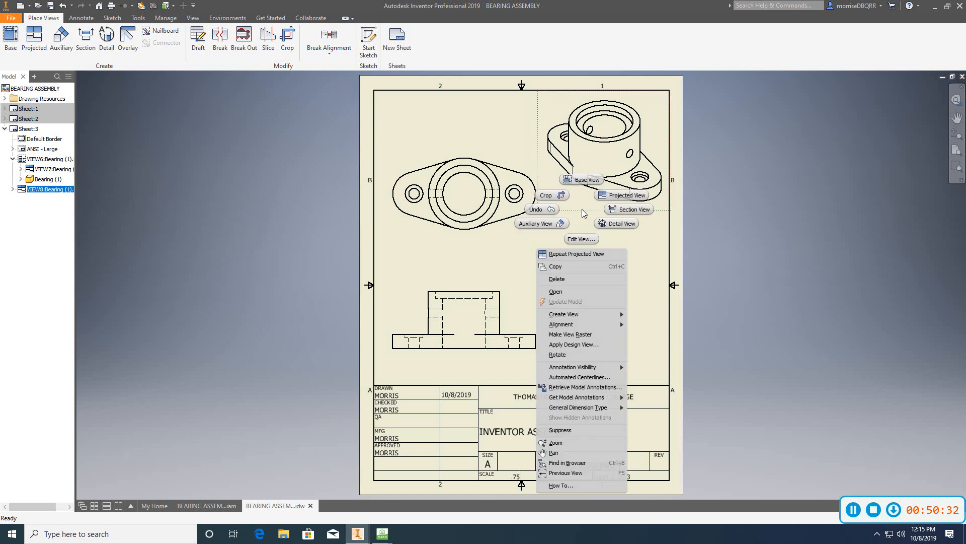
{"action": "left_click", "coordinate": [579, 240]}
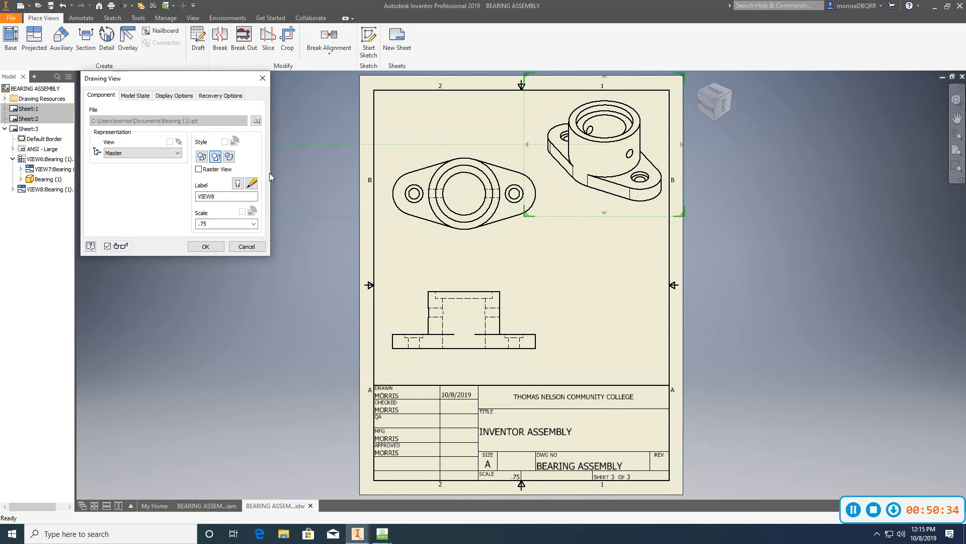
{"action": "left_click", "coordinate": [229, 156]}
{"action": "left_click", "coordinate": [213, 245]}
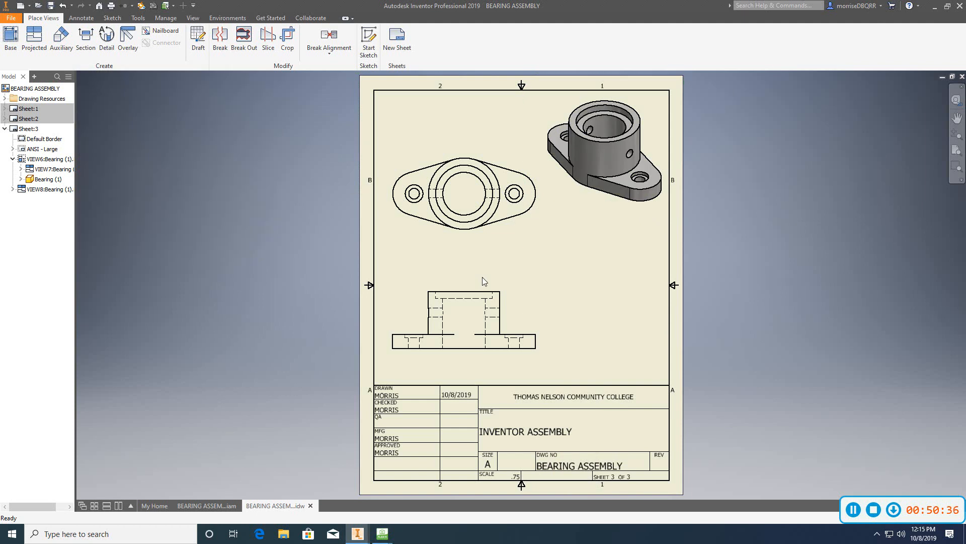
Step: Add center marks to both mounting holes and the central boss circle in the bearing's top view
{"action": "left_click", "coordinate": [530, 286]}
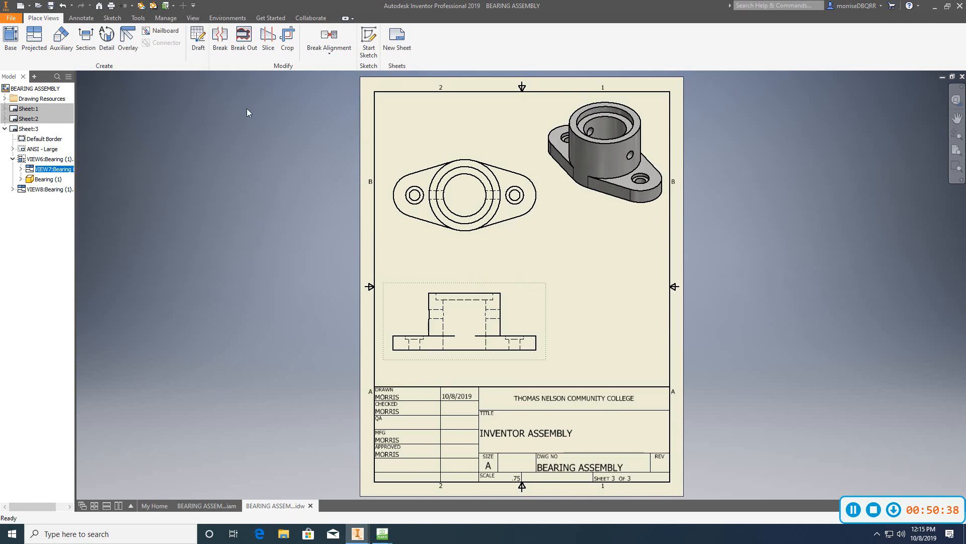
{"action": "left_click", "coordinate": [80, 18]}
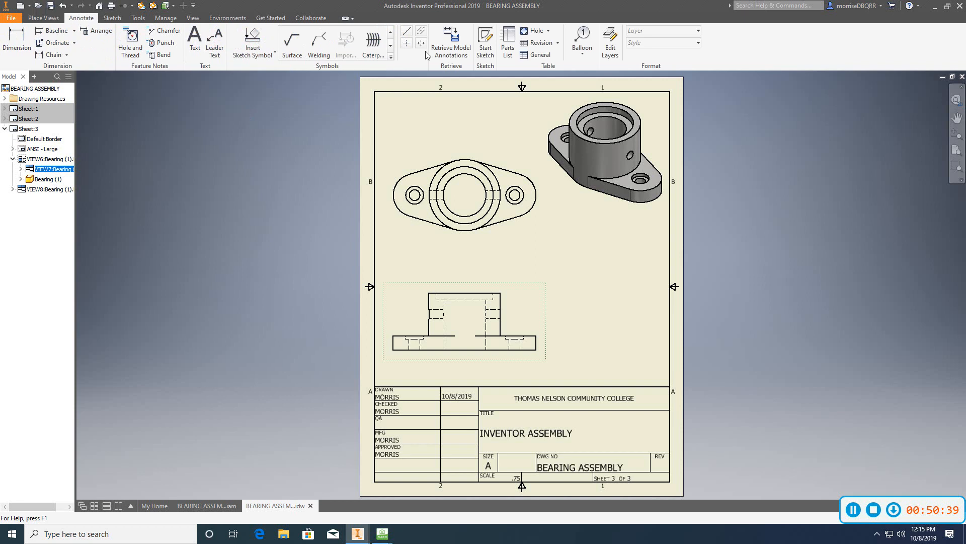
{"action": "left_click", "coordinate": [406, 43]}
{"action": "scroll", "coordinate": [447, 177], "scroll_direction": "up", "scroll_amount": 3}
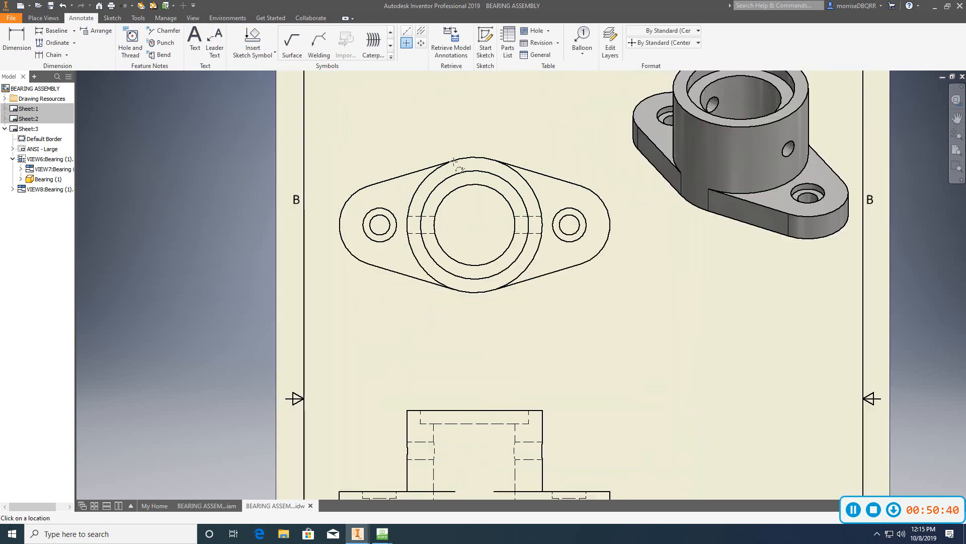
{"action": "left_click", "coordinate": [380, 207]}
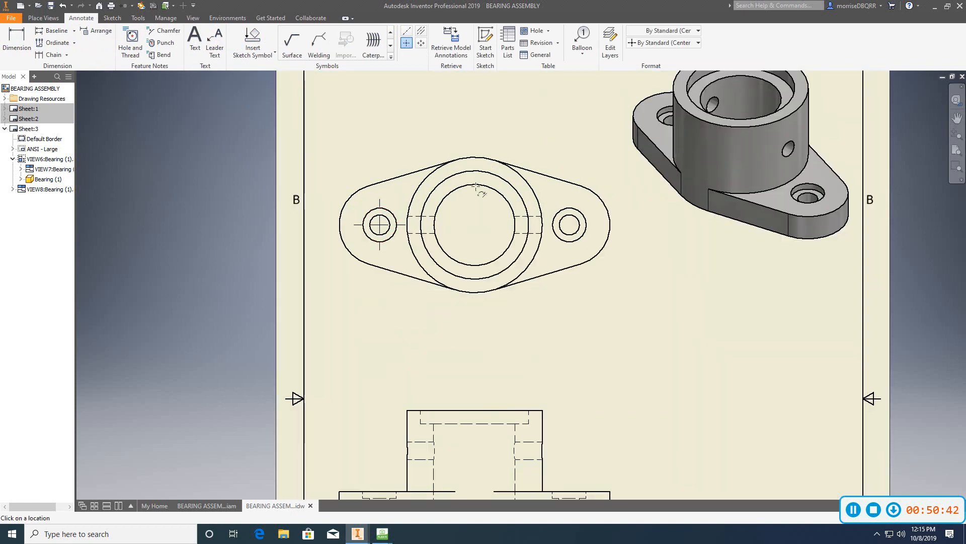
{"action": "left_click", "coordinate": [566, 210]}
{"action": "left_click", "coordinate": [481, 157]}
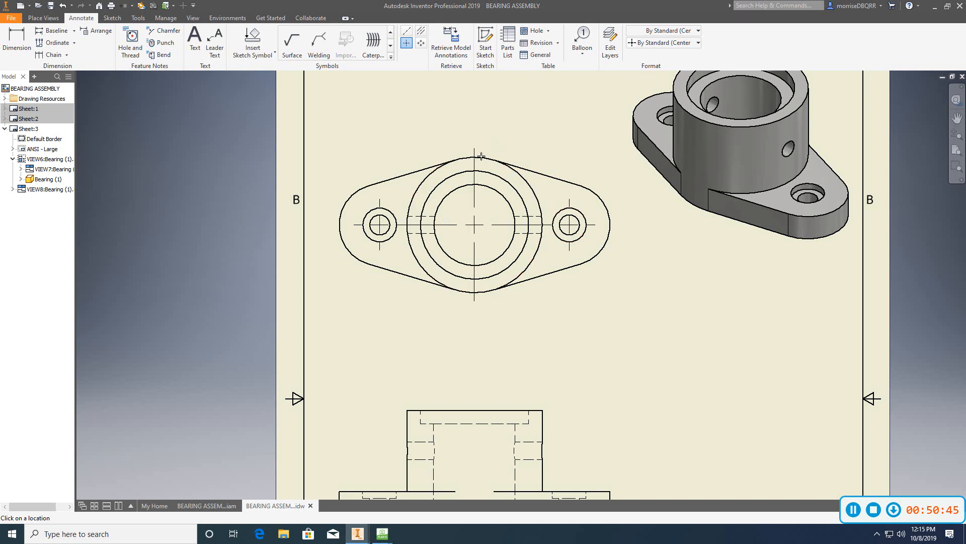
{"action": "scroll", "coordinate": [551, 334], "scroll_direction": "down", "scroll_amount": 4}
{"action": "scroll", "coordinate": [538, 260], "scroll_direction": "up", "scroll_amount": 2}
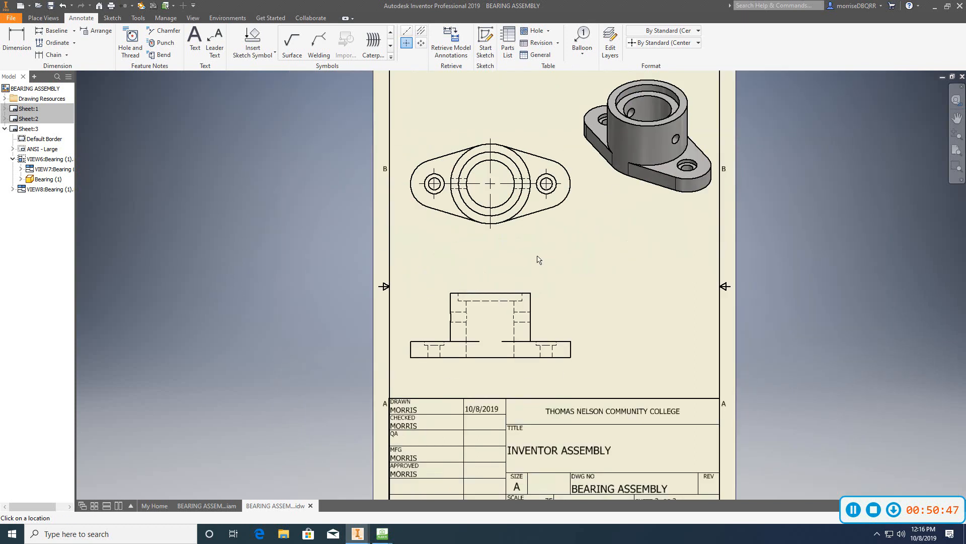
Step: Add centerline bisectors between the hidden edges of both mounting holes in the bearing's lower view
{"action": "left_click", "coordinate": [421, 31]}
{"action": "scroll", "coordinate": [442, 352], "scroll_direction": "up", "scroll_amount": 3}
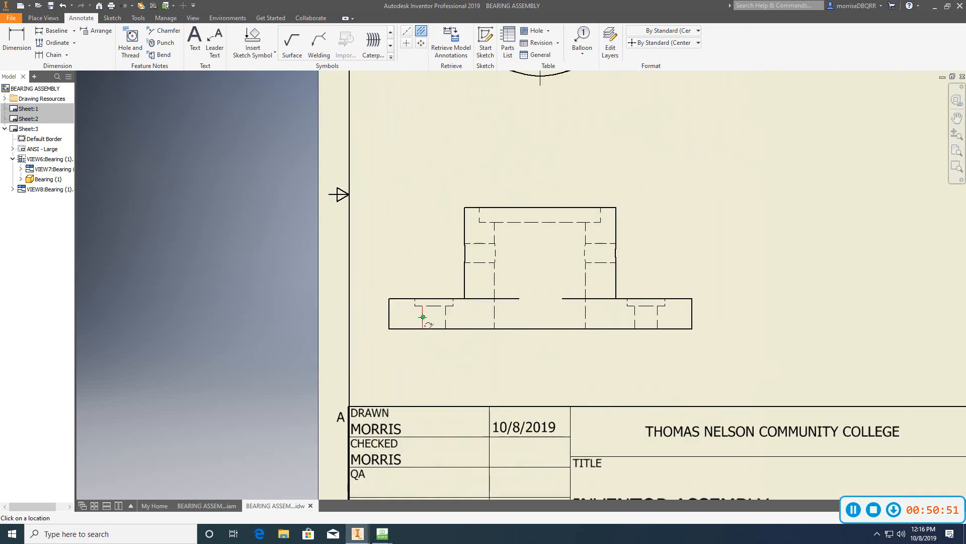
{"action": "left_click", "coordinate": [423, 317]}
{"action": "left_click", "coordinate": [446, 317]}
{"action": "left_click", "coordinate": [635, 317]}
{"action": "left_click", "coordinate": [658, 318]}
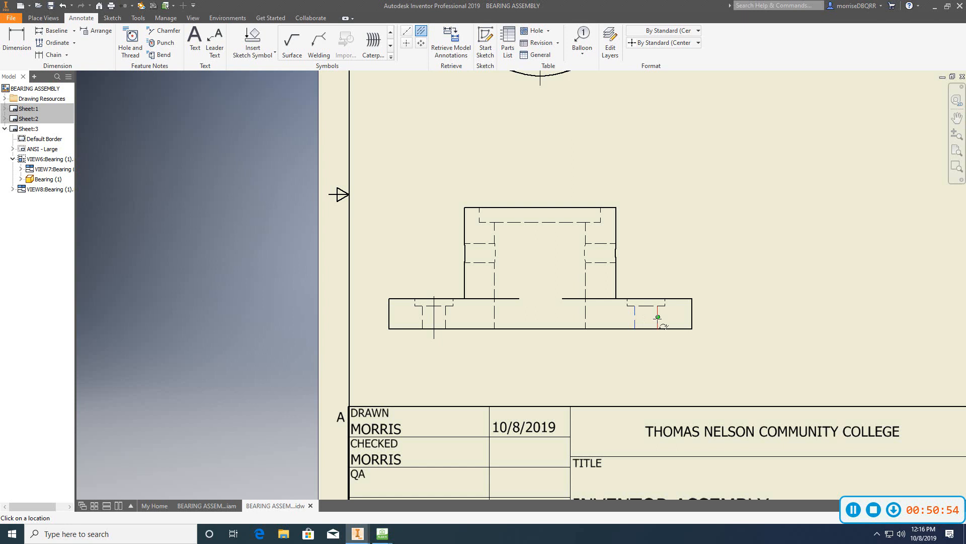
Step: Add a centerline bisector to the central bore in the lower view and extend it above the part's upper edge
{"action": "left_click", "coordinate": [586, 280]}
{"action": "left_click", "coordinate": [495, 280]}
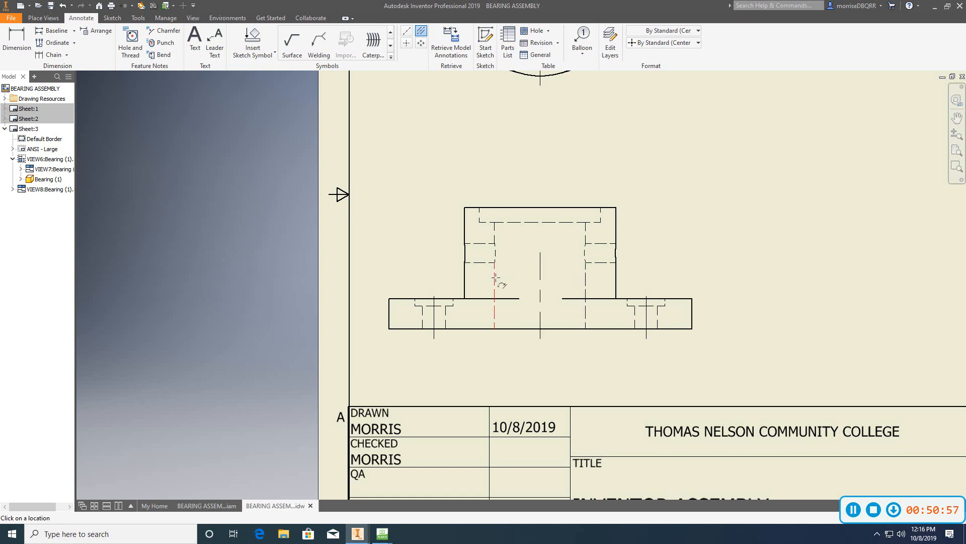
{"action": "right_click", "coordinate": [513, 171]}
{"action": "left_click", "coordinate": [531, 167]}
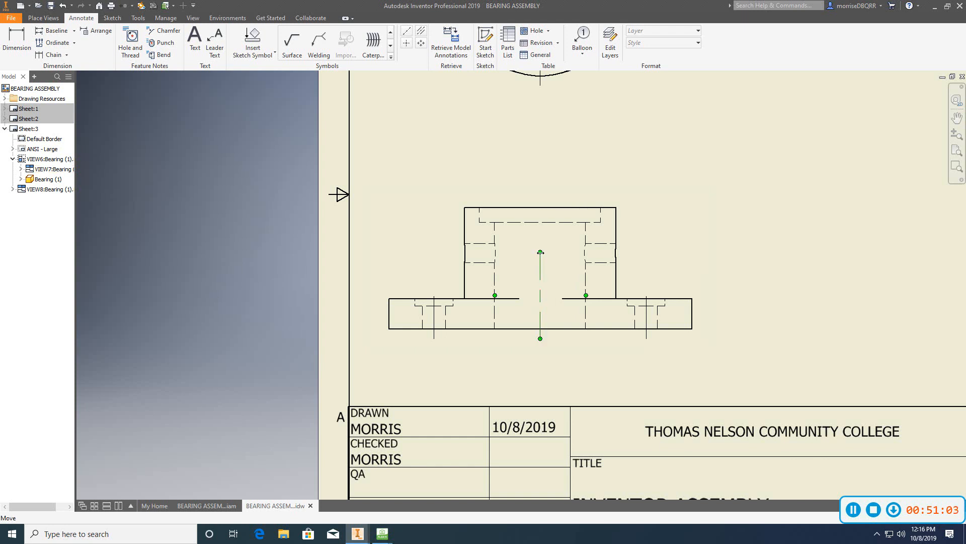
{"action": "left_click_drag", "start_coordinate": [541, 252], "coordinate": [540, 174]}
{"action": "key", "text": "Home"}
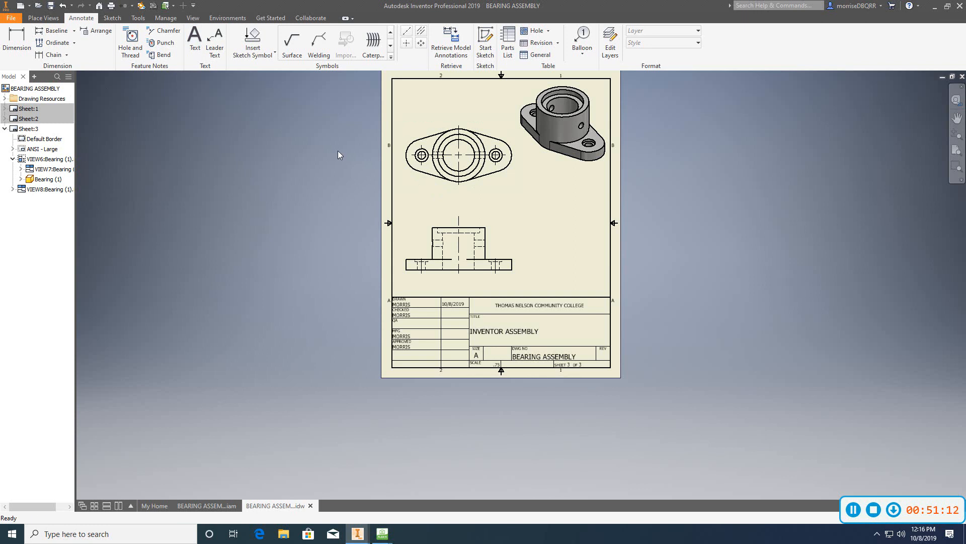
Step: Add a bold, underlined TOP VIEW text label beneath the bearing's top view and shift it slightly to center it
{"action": "left_click", "coordinate": [193, 52]}
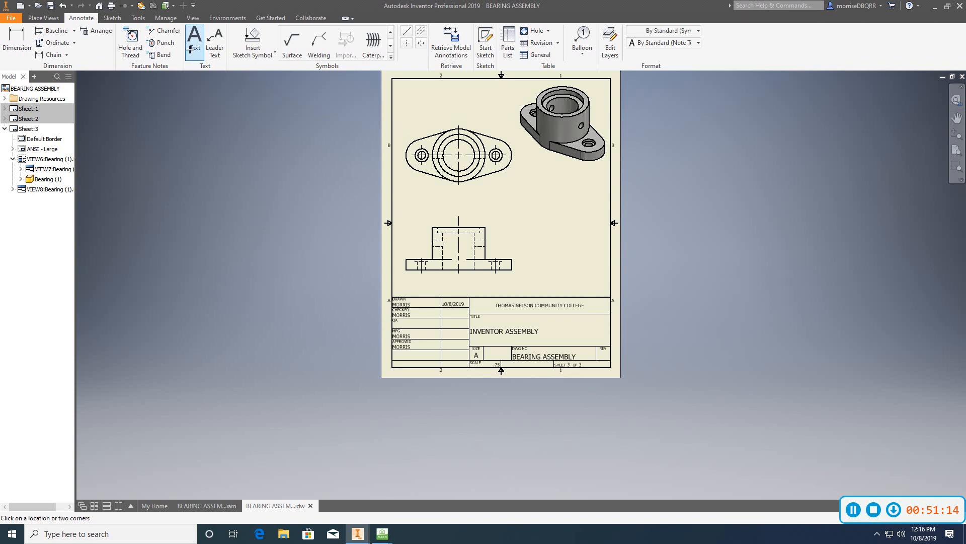
{"action": "scroll", "coordinate": [428, 244], "scroll_direction": "down", "scroll_amount": 3}
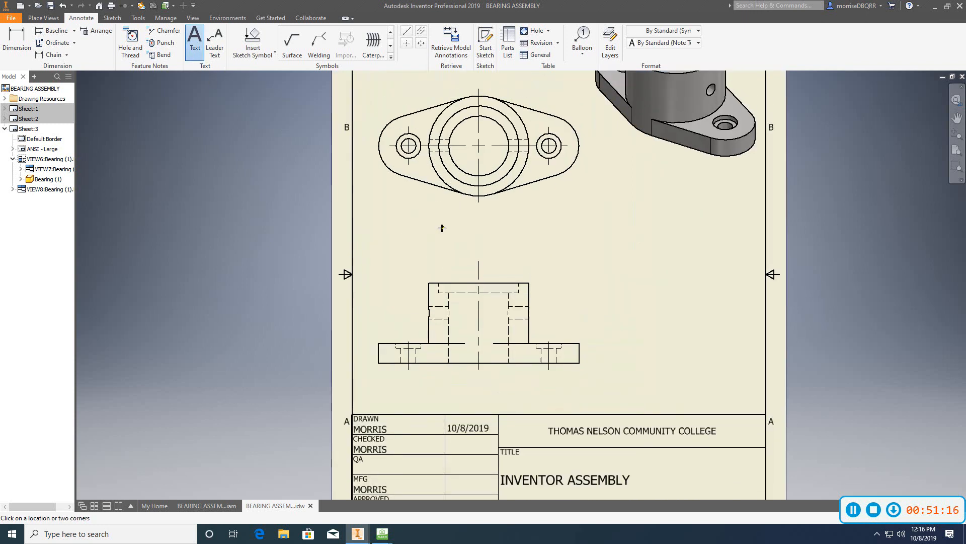
{"action": "left_click", "coordinate": [488, 251]}
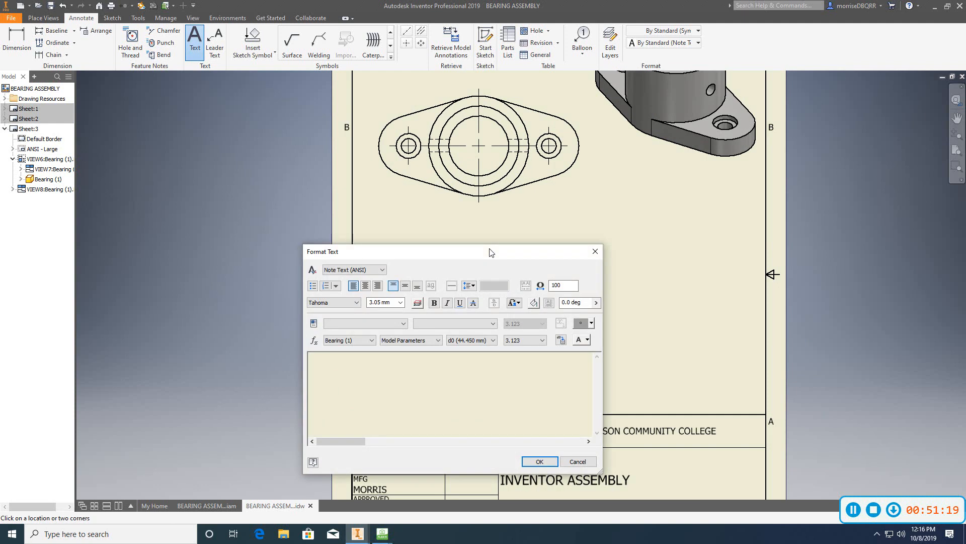
{"action": "type", "text": "TOP VIEW"}
{"action": "left_click_drag", "start_coordinate": [347, 358], "coordinate": [309, 360]}
{"action": "left_click", "coordinate": [433, 303]}
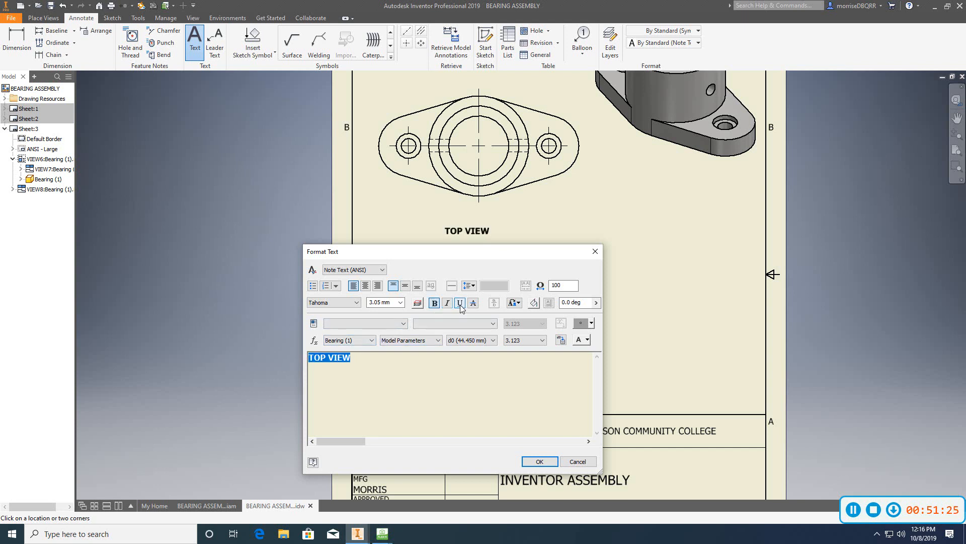
{"action": "left_click", "coordinate": [459, 304]}
{"action": "left_click", "coordinate": [539, 461]}
{"action": "right_click", "coordinate": [601, 305]}
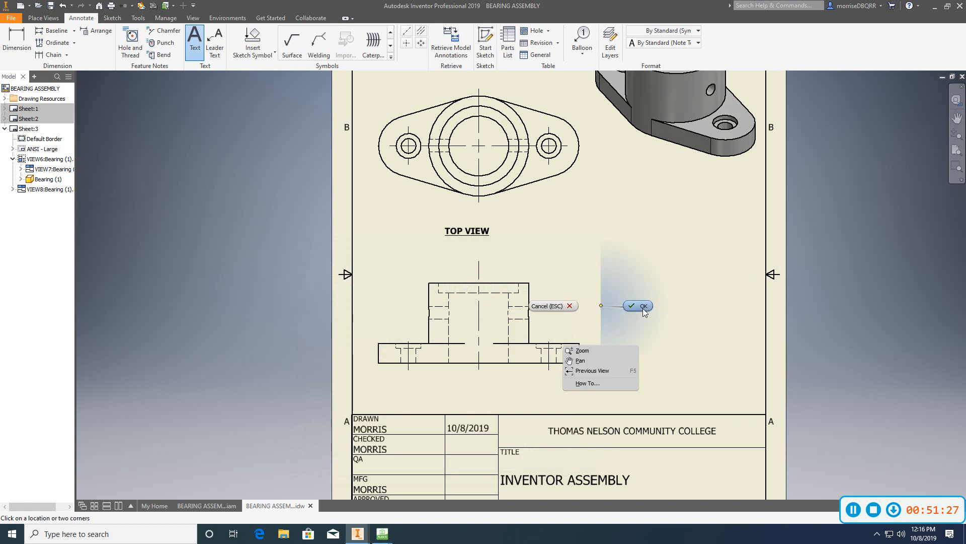
{"action": "left_click", "coordinate": [642, 308]}
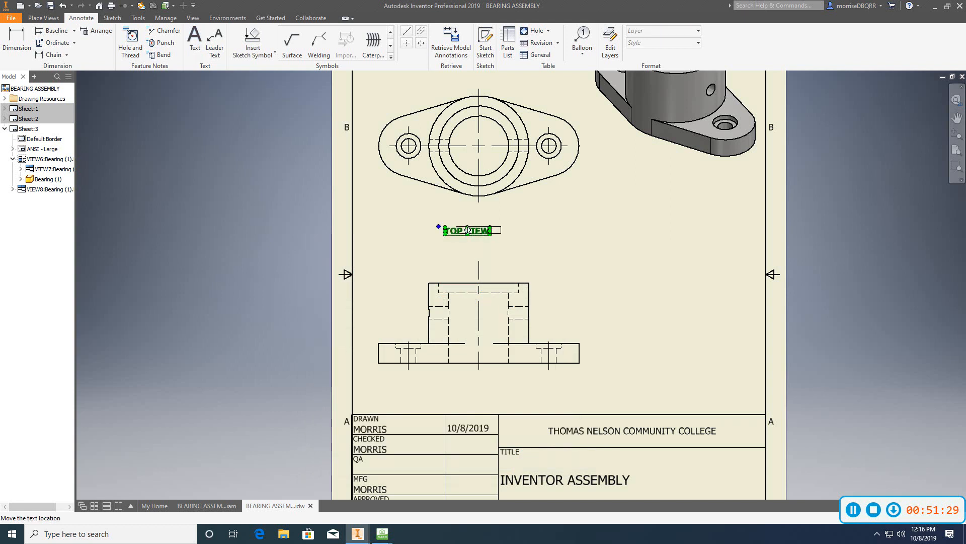
{"action": "left_click_drag", "start_coordinate": [468, 230], "coordinate": [469, 230]}
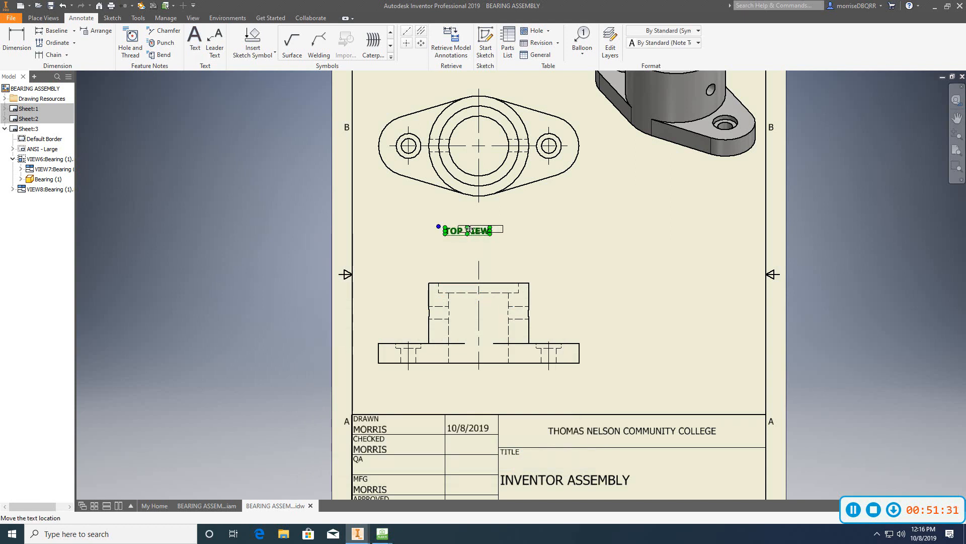
{"action": "left_click", "coordinate": [551, 243]}
Step: Copy the TOP VIEW label and paste one copy beneath the lower view and another beneath the isometric view
{"action": "right_click", "coordinate": [465, 229]}
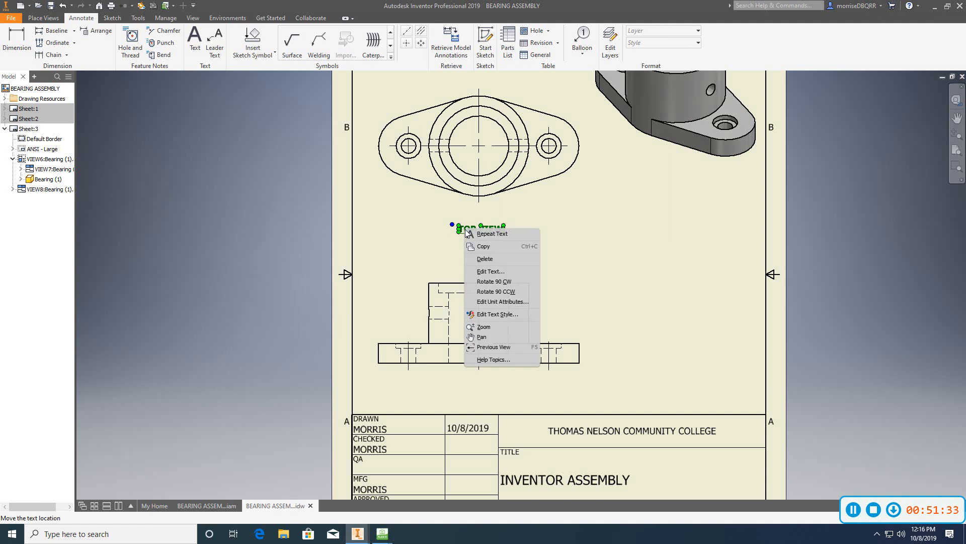
{"action": "left_click", "coordinate": [508, 248]}
{"action": "right_click", "coordinate": [464, 392]}
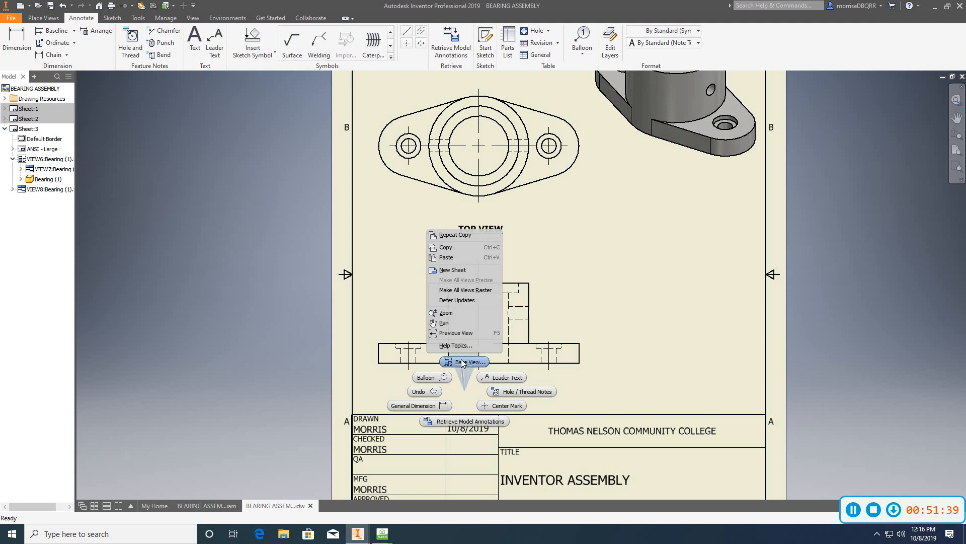
{"action": "left_click", "coordinate": [448, 258]}
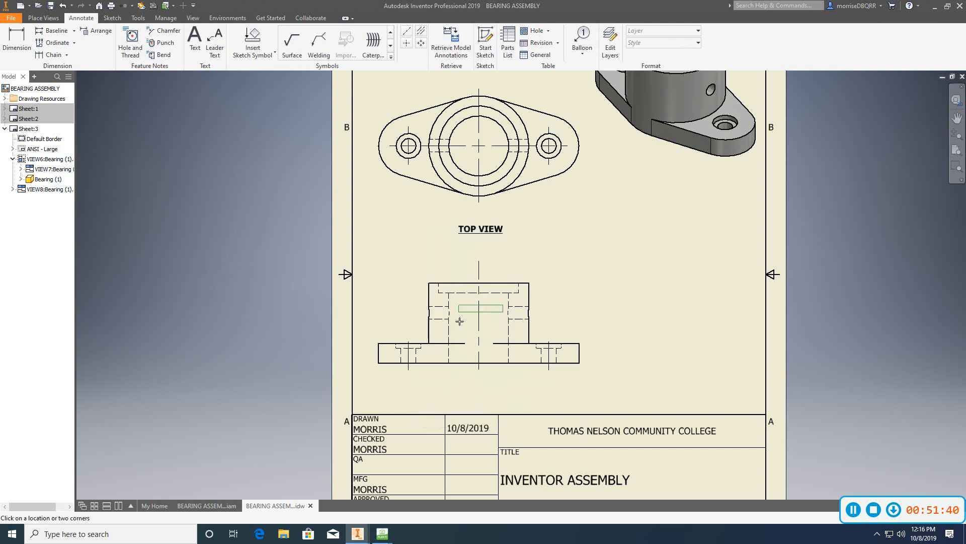
{"action": "left_click", "coordinate": [459, 396]}
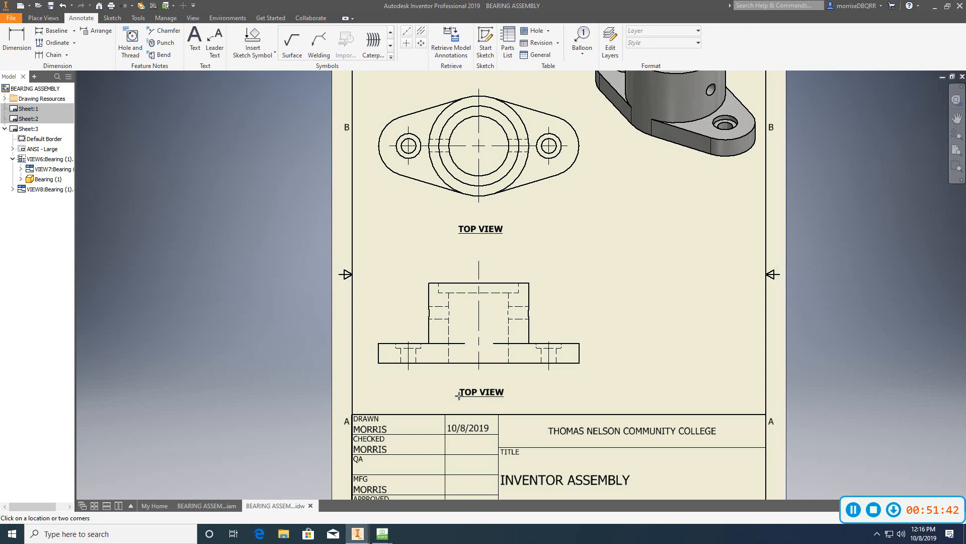
{"action": "left_click", "coordinate": [625, 163]}
{"action": "right_click", "coordinate": [625, 191]}
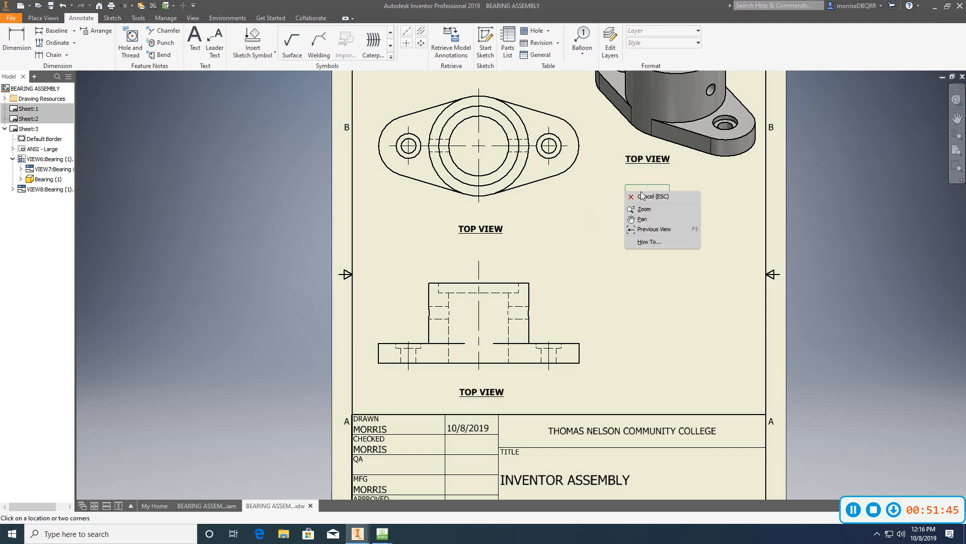
{"action": "left_click", "coordinate": [642, 197]}
Step: Change the text of the copied label beneath the lower view to FRONT VIEW
{"action": "left_click", "coordinate": [474, 392]}
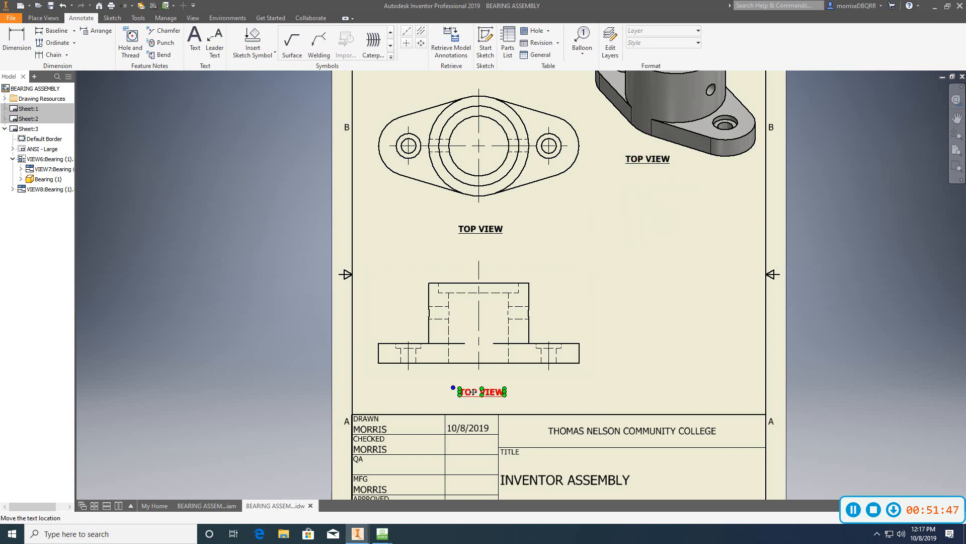
{"action": "double_click", "coordinate": [473, 391]}
{"action": "key", "text": "BackSpace"}
{"action": "key", "text": "BackSpace"}
{"action": "key", "text": "BackSpace"}
{"action": "key", "text": "BackSpace"}
{"action": "key", "text": "BackSpace"}
{"action": "key", "text": "BackSpace"}
{"action": "key", "text": "BackSpace"}
{"action": "key", "text": "BackSpace"}
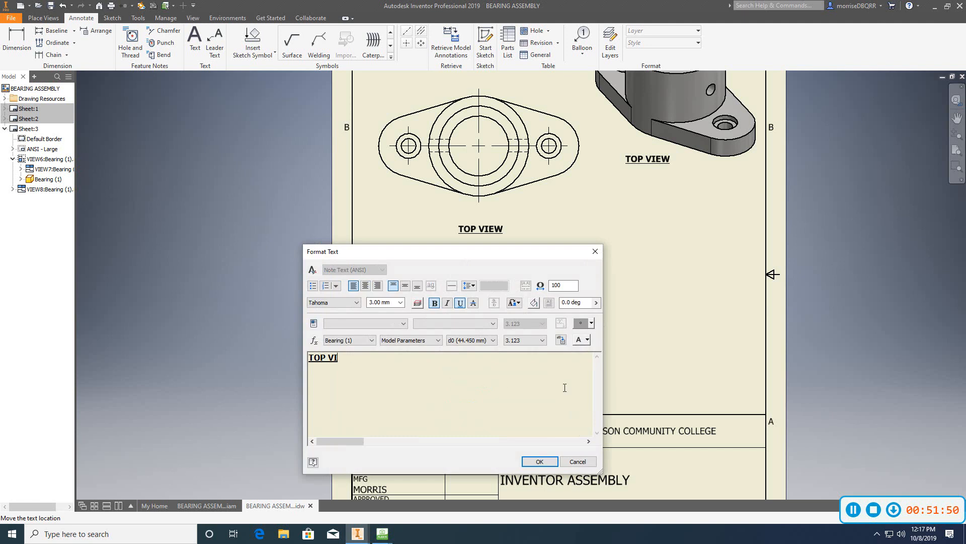
{"action": "type", "text": "FRONT VIEW"}
{"action": "left_click", "coordinate": [539, 461]}
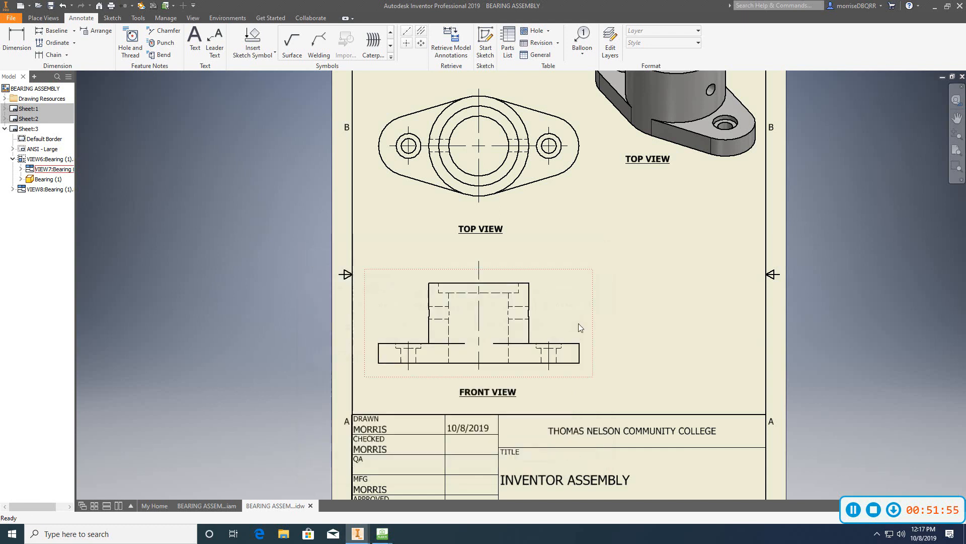
Step: Change the text of the copied label beneath the isometric view to ISO VIEW
{"action": "double_click", "coordinate": [646, 158]}
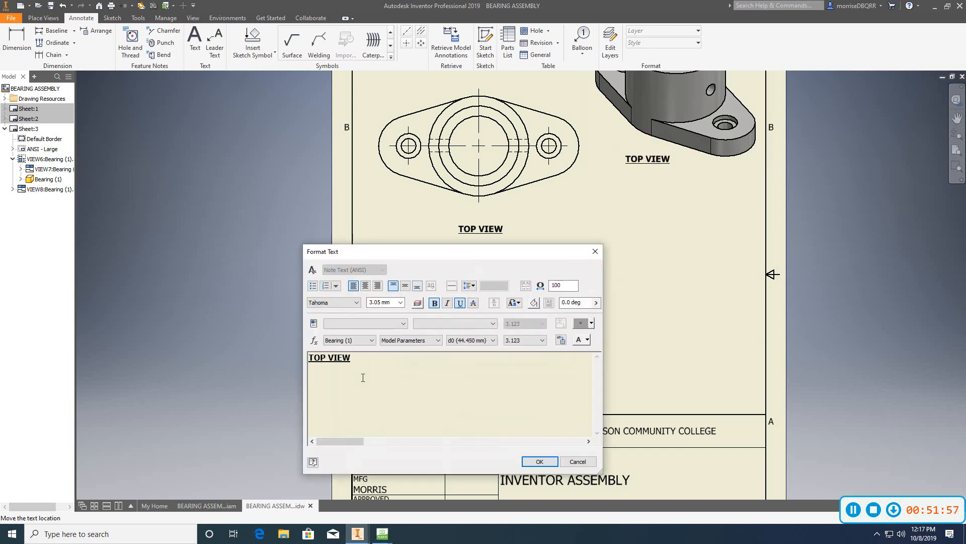
{"action": "left_click", "coordinate": [330, 362]}
{"action": "key", "text": "BackSpace"}
{"action": "key", "text": "BackSpace"}
{"action": "key", "text": "BackSpace"}
{"action": "key", "text": "BackSpace"}
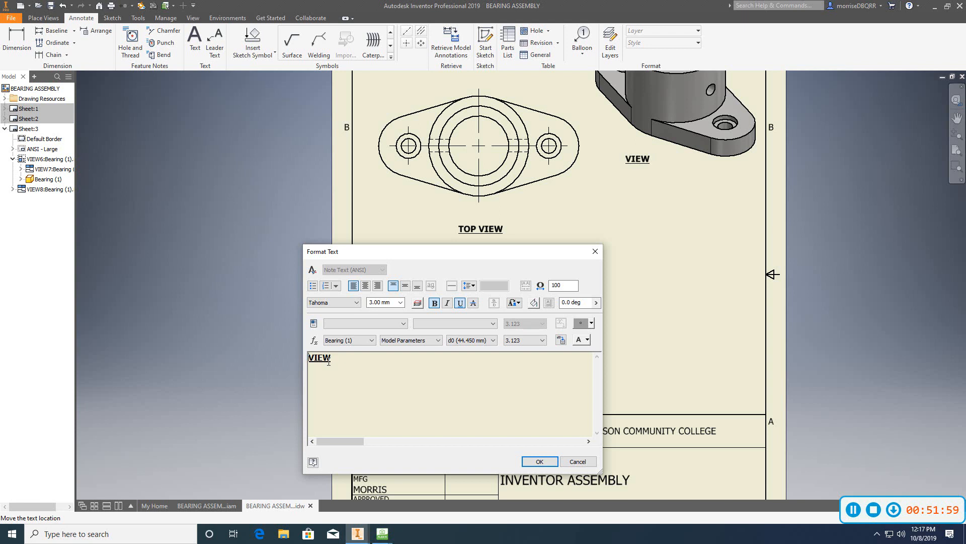
{"action": "type", "text": "ISO"}
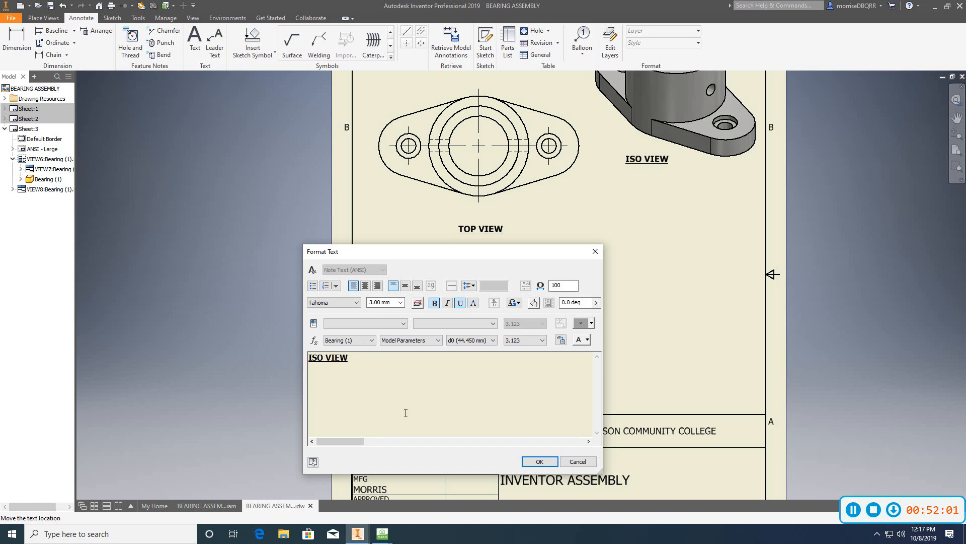
{"action": "left_click", "coordinate": [537, 461]}
Step: Review the layouts of Sheet:1 and Sheet:2, then return to Sheet:3 and examine the bearing's labeled views
{"action": "scroll", "coordinate": [563, 335], "scroll_direction": "up", "scroll_amount": 3}
{"action": "middle_click_drag", "start_coordinate": [563, 336], "coordinate": [502, 322]}
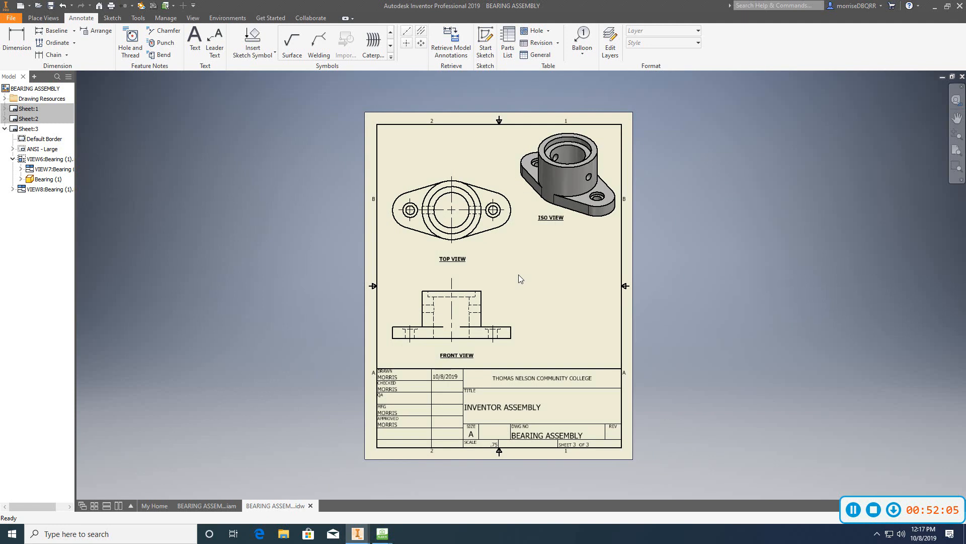
{"action": "middle_click_drag", "start_coordinate": [518, 286], "coordinate": [508, 266]}
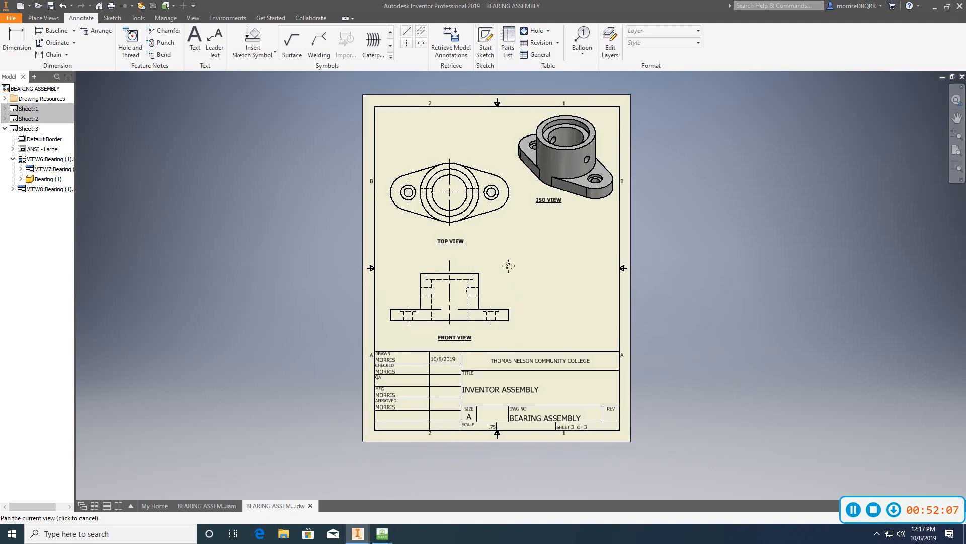
{"action": "double_click", "coordinate": [28, 108]}
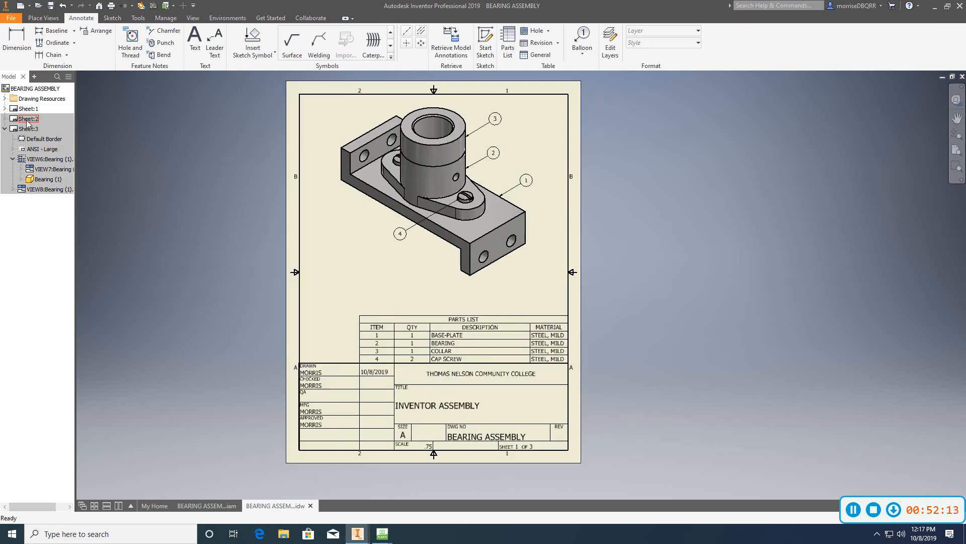
{"action": "double_click", "coordinate": [28, 118]}
{"action": "scroll", "coordinate": [134, 186], "scroll_direction": "down", "scroll_amount": 2}
{"action": "middle_click_drag", "start_coordinate": [135, 186], "coordinate": [146, 248]}
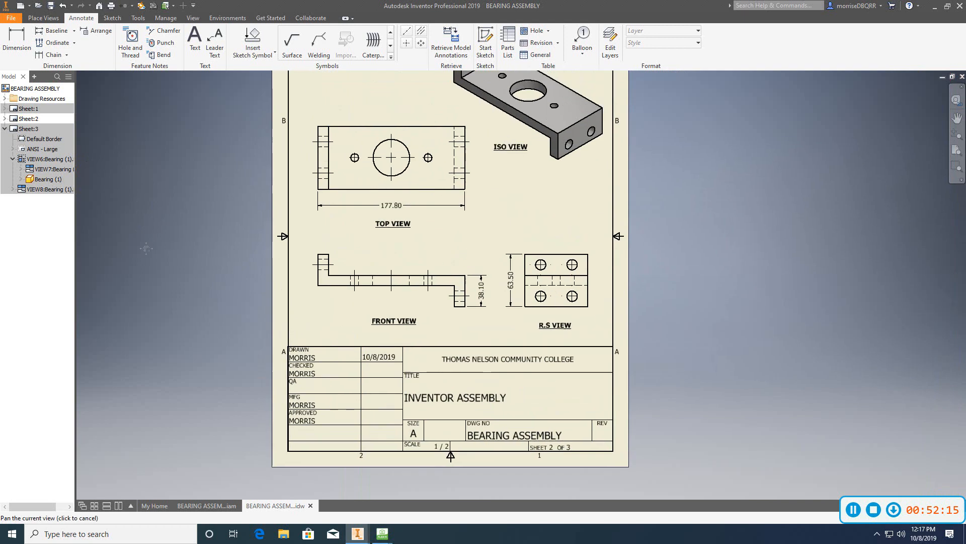
{"action": "double_click", "coordinate": [29, 129]}
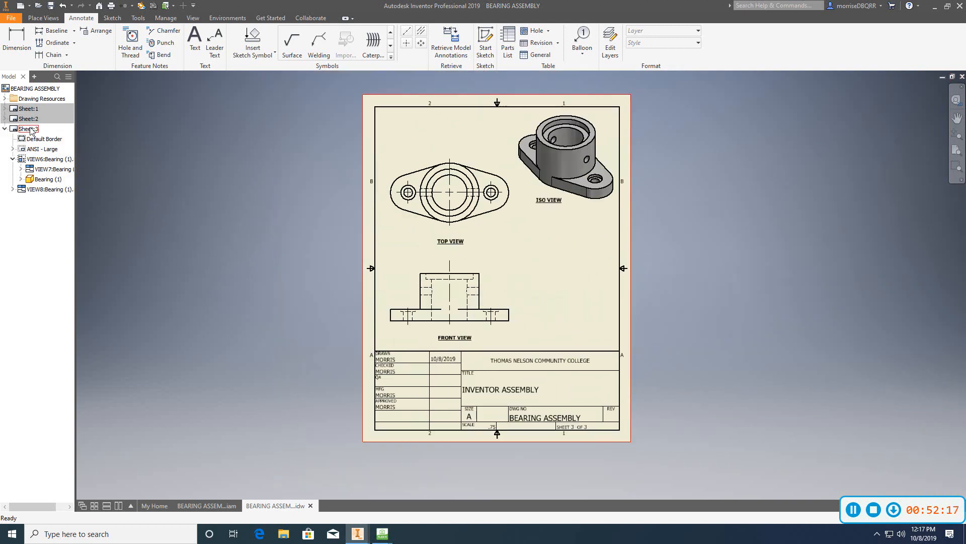
{"action": "middle_click_drag", "start_coordinate": [187, 267], "coordinate": [137, 272]}
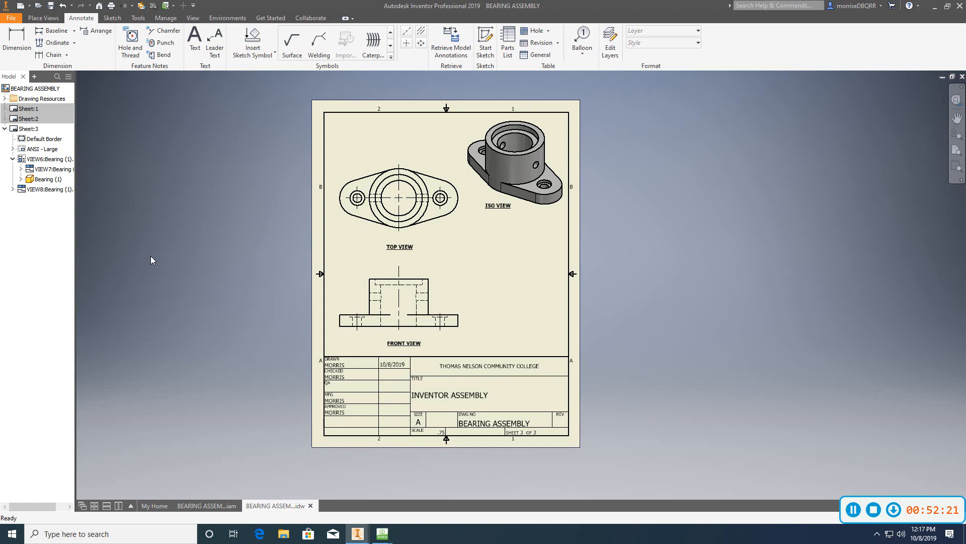
{"action": "middle_click_drag", "start_coordinate": [279, 315], "coordinate": [281, 285]}
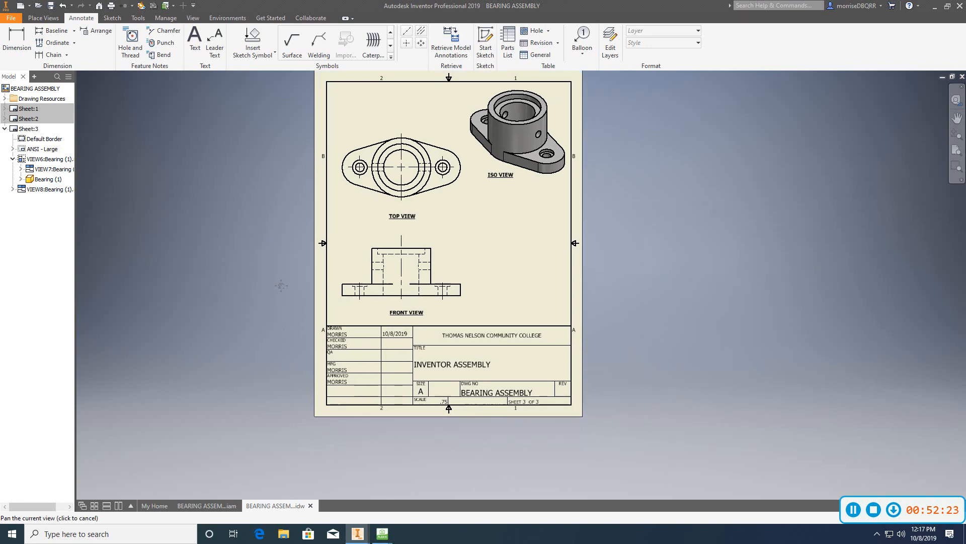
{"action": "scroll", "coordinate": [280, 285], "scroll_direction": "down", "scroll_amount": 3}
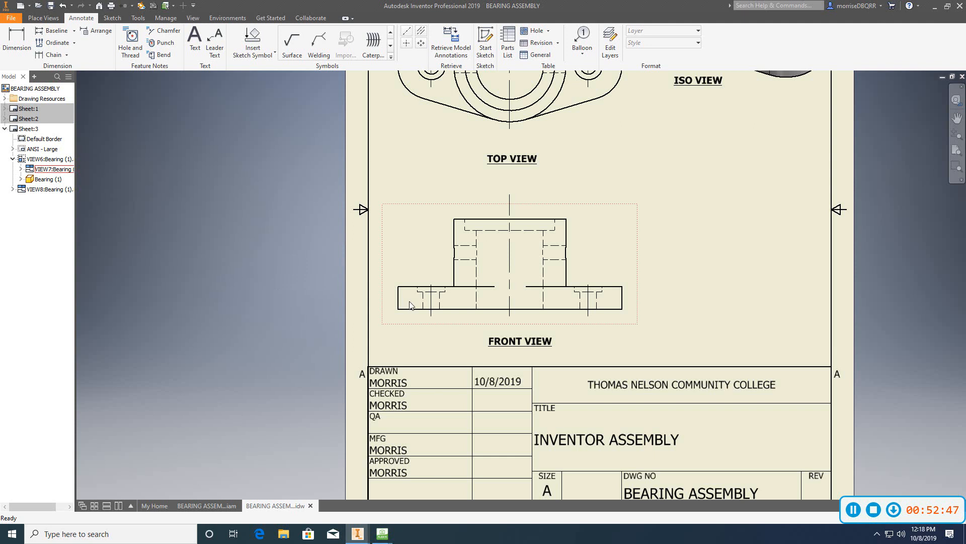
{"action": "middle_click_drag", "start_coordinate": [409, 300], "coordinate": [395, 282]}
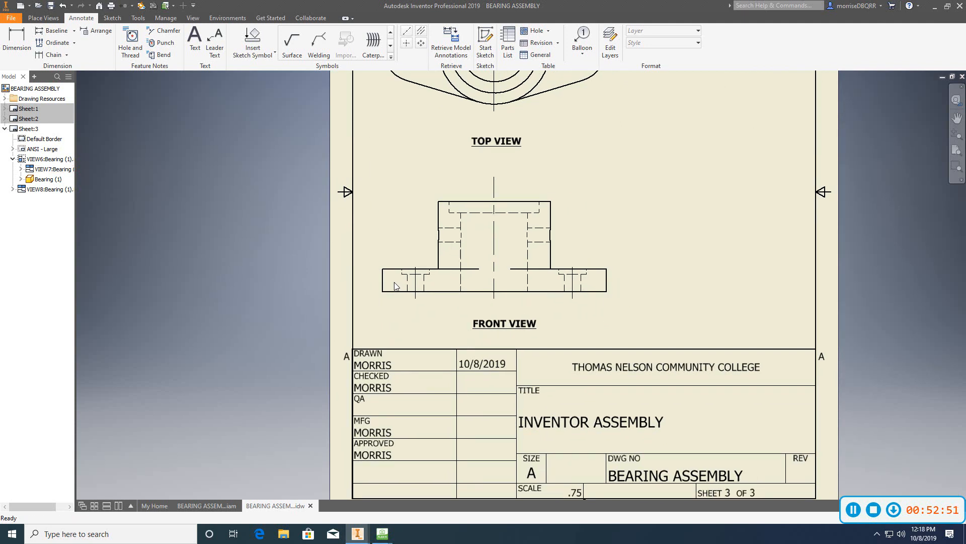
{"action": "scroll", "coordinate": [418, 343], "scroll_direction": "down", "scroll_amount": 3}
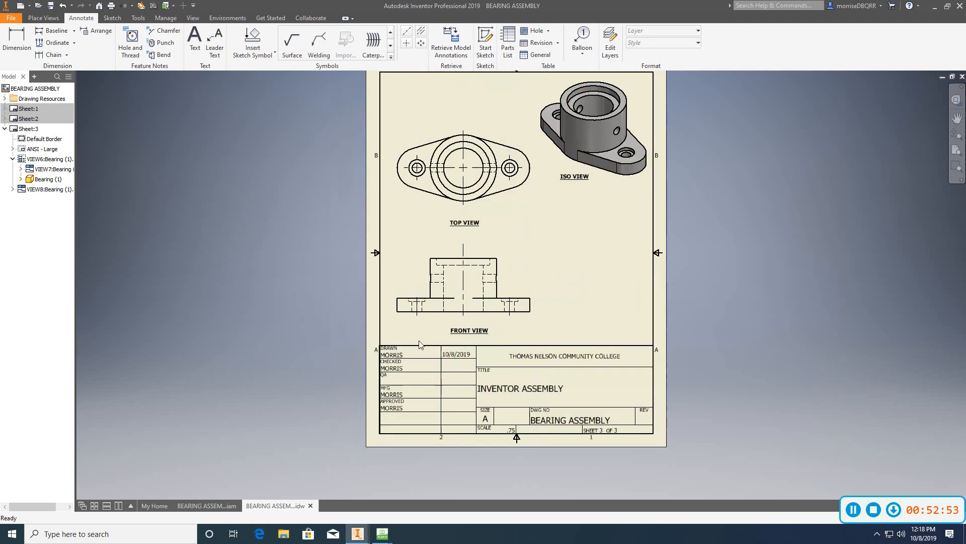
{"action": "mouse_move", "coordinate": [419, 342]}
{"action": "middle_mouse_down"}
{"action": "mouse_move", "coordinate": [314, 345]}
{"action": "mouse_move", "coordinate": [345, 361]}
{"action": "middle_mouse_up"}
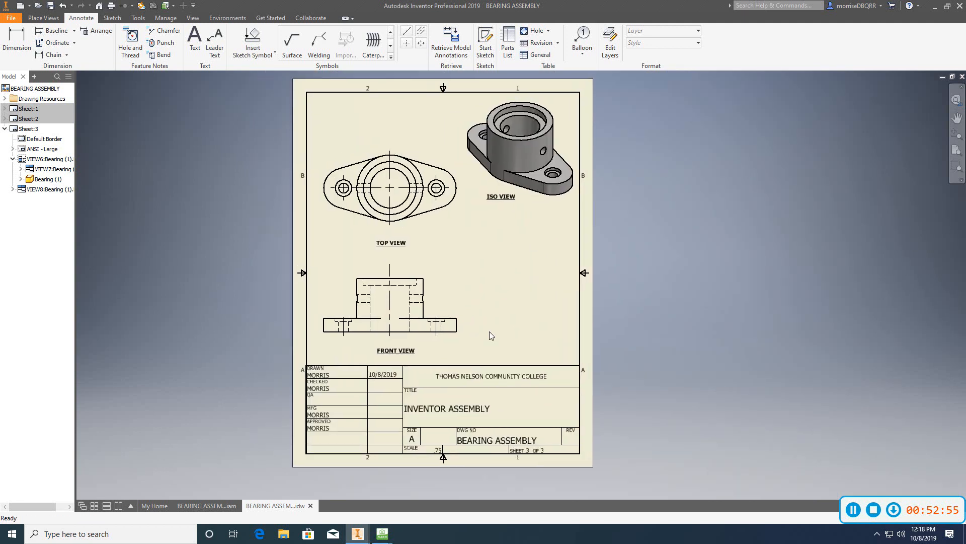
Step: Add a new sheet to the drawing following the bearing's Sheet:3
{"action": "right_click", "coordinate": [523, 340]}
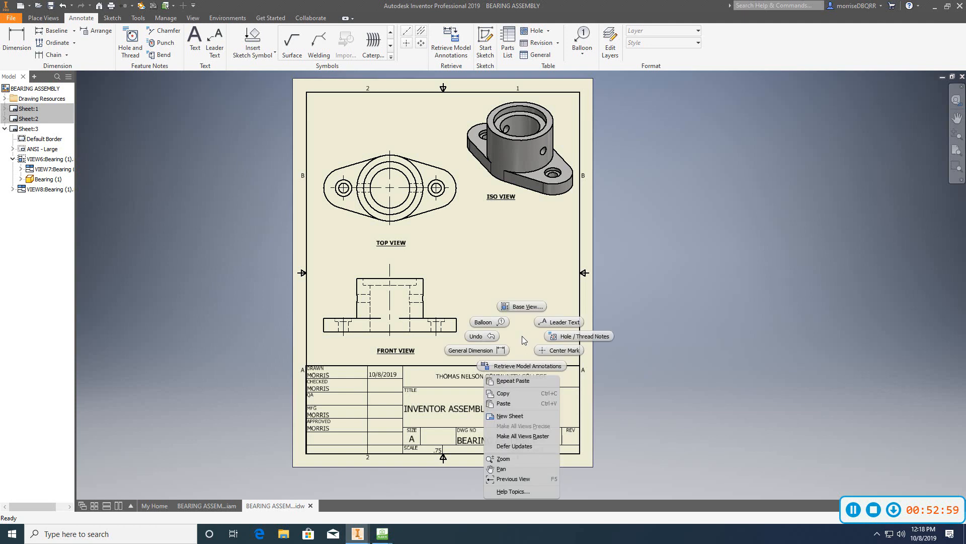
{"action": "left_click", "coordinate": [510, 415]}
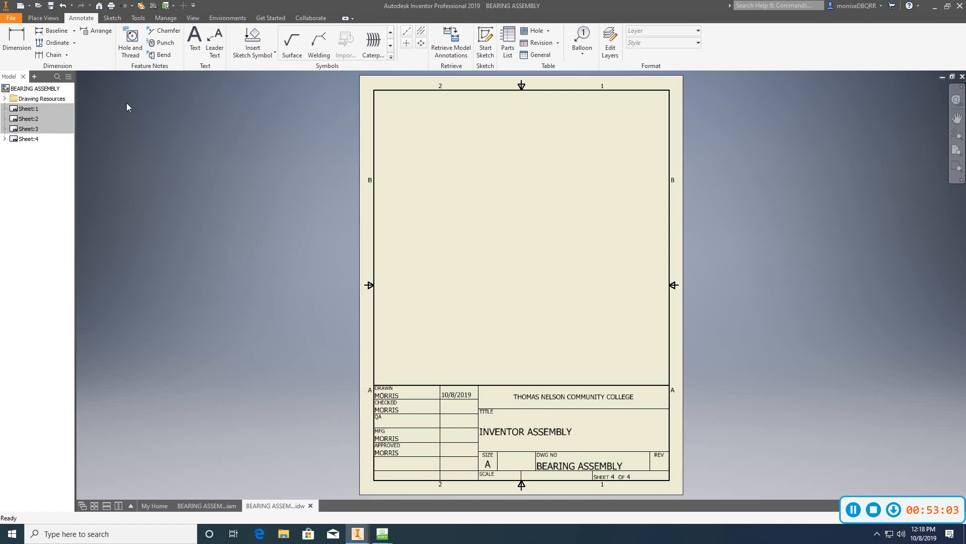
Step: Start a base view on the new sheet with the part file Collar.ipt from the Documents folder as its source
{"action": "left_click", "coordinate": [47, 18]}
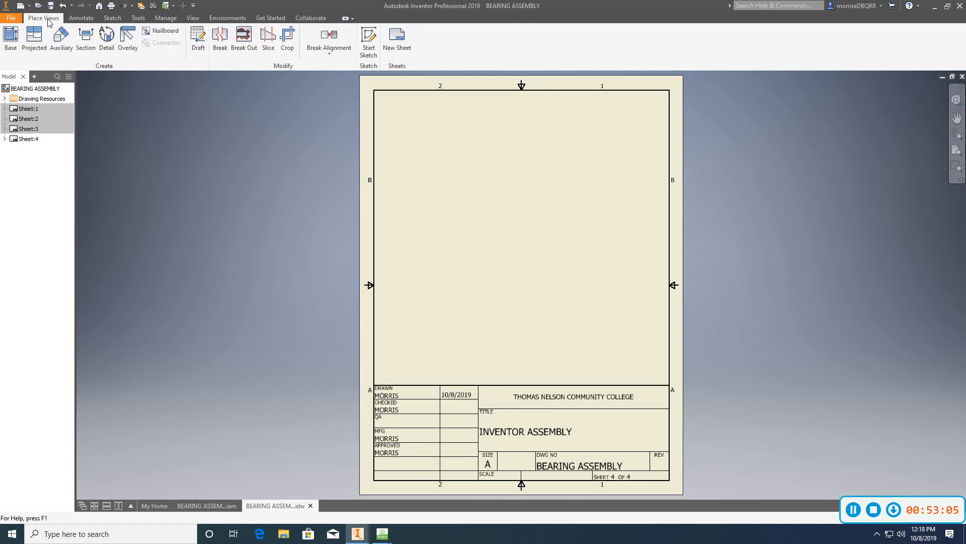
{"action": "left_click", "coordinate": [11, 38]}
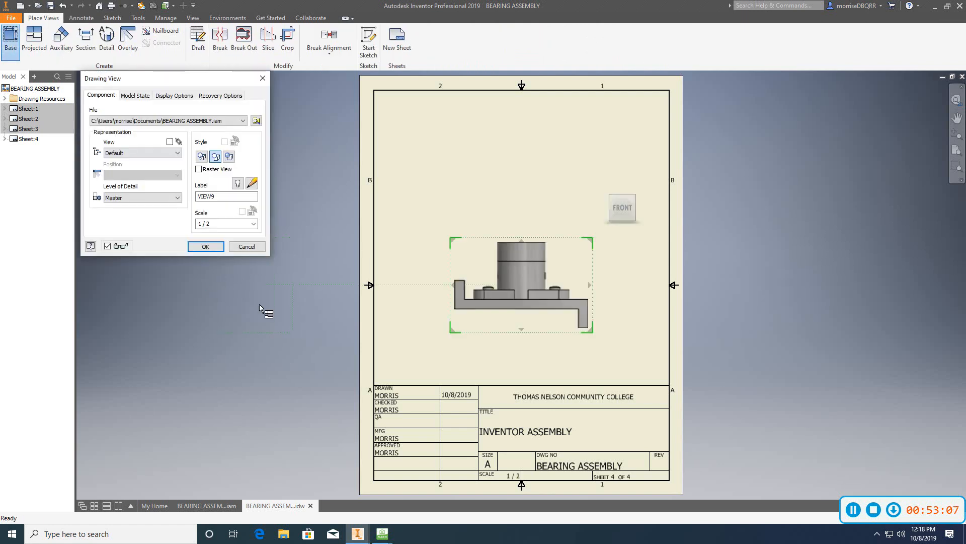
{"action": "left_click", "coordinate": [257, 122]}
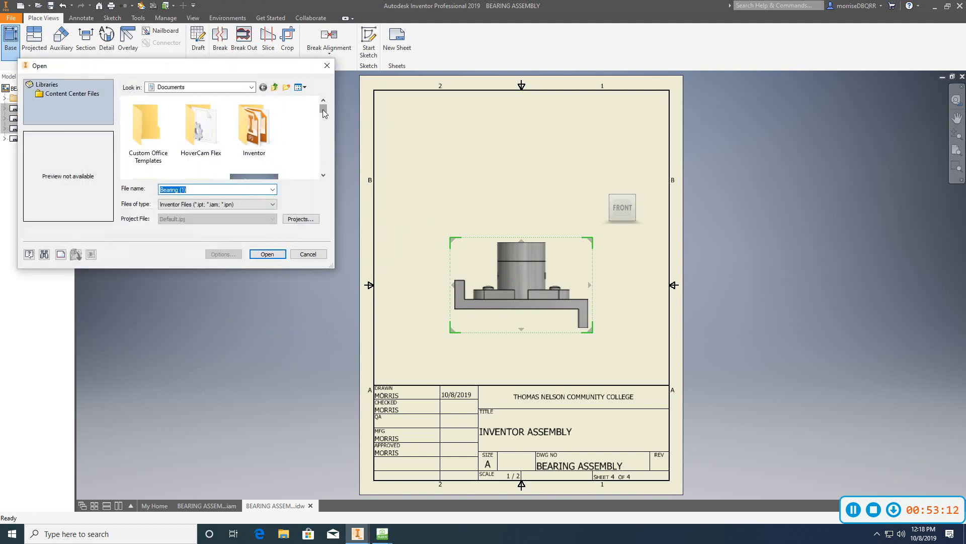
{"action": "mouse_move", "coordinate": [323, 109]}
{"action": "left_mouse_down"}
{"action": "mouse_move", "coordinate": [320, 141]}
{"action": "mouse_move", "coordinate": [317, 123]}
{"action": "left_mouse_up"}
{"action": "scroll", "coordinate": [237, 156], "scroll_direction": "down", "scroll_amount": 1}
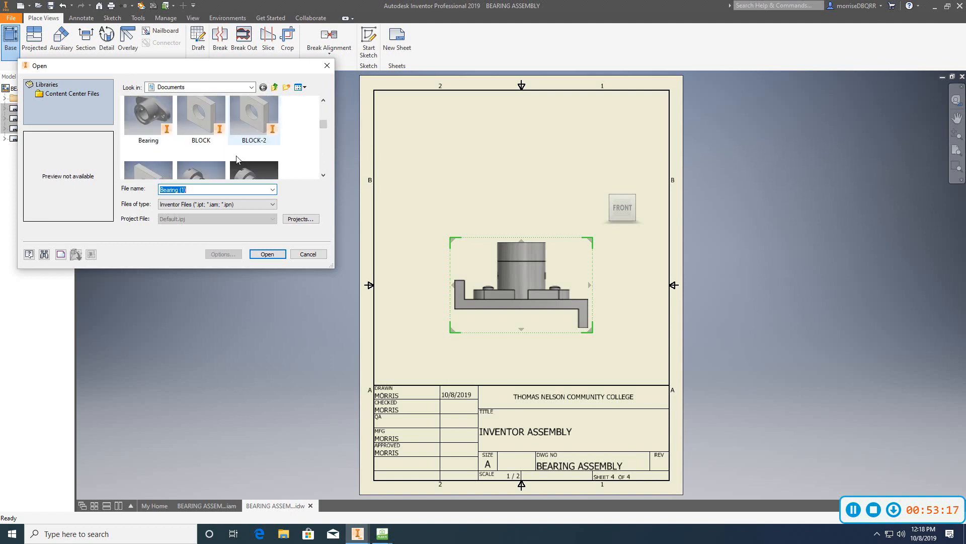
{"action": "scroll", "coordinate": [236, 158], "scroll_direction": "down", "scroll_amount": 1}
{"action": "scroll", "coordinate": [237, 158], "scroll_direction": "up", "scroll_amount": 3}
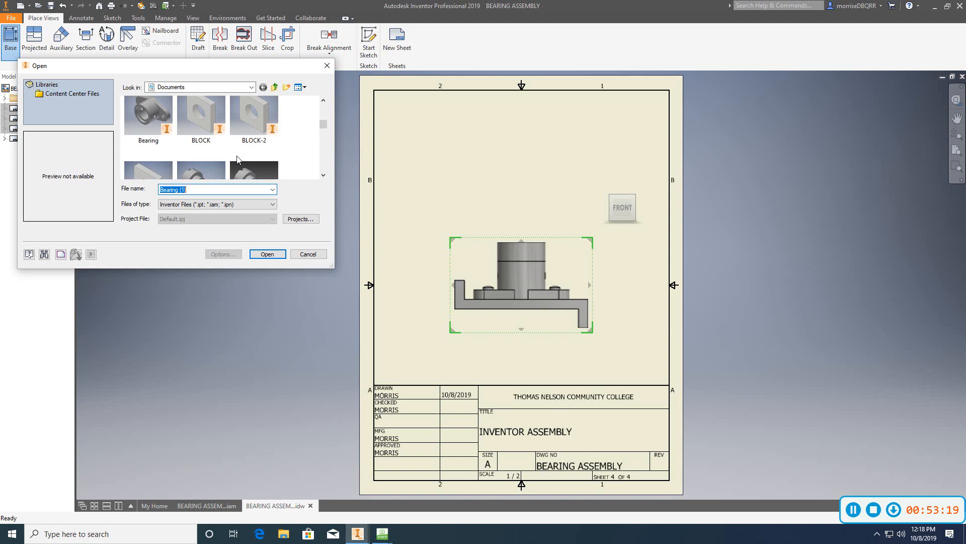
{"action": "scroll", "coordinate": [237, 156], "scroll_direction": "up", "scroll_amount": 3}
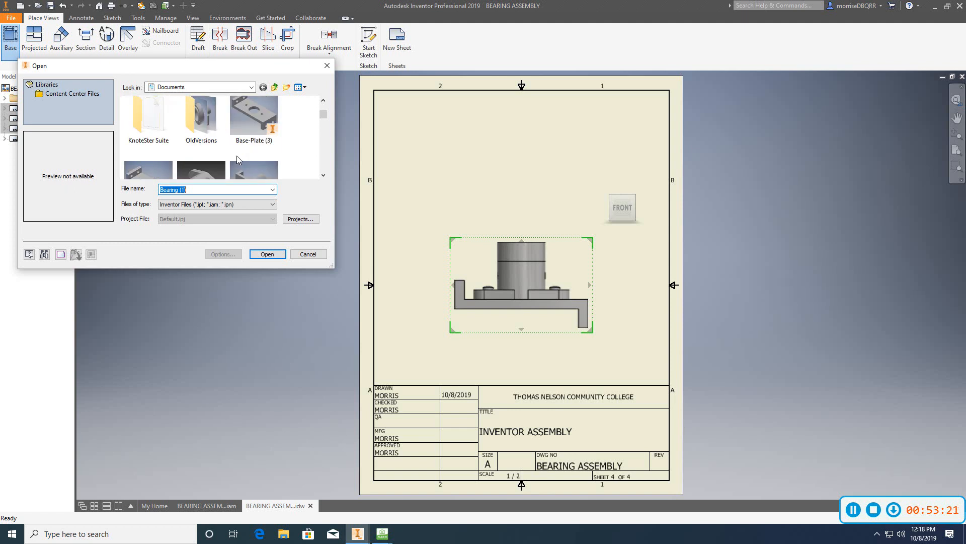
{"action": "scroll", "coordinate": [236, 159], "scroll_direction": "down", "scroll_amount": 1}
{"action": "scroll", "coordinate": [236, 156], "scroll_direction": "down", "scroll_amount": 3}
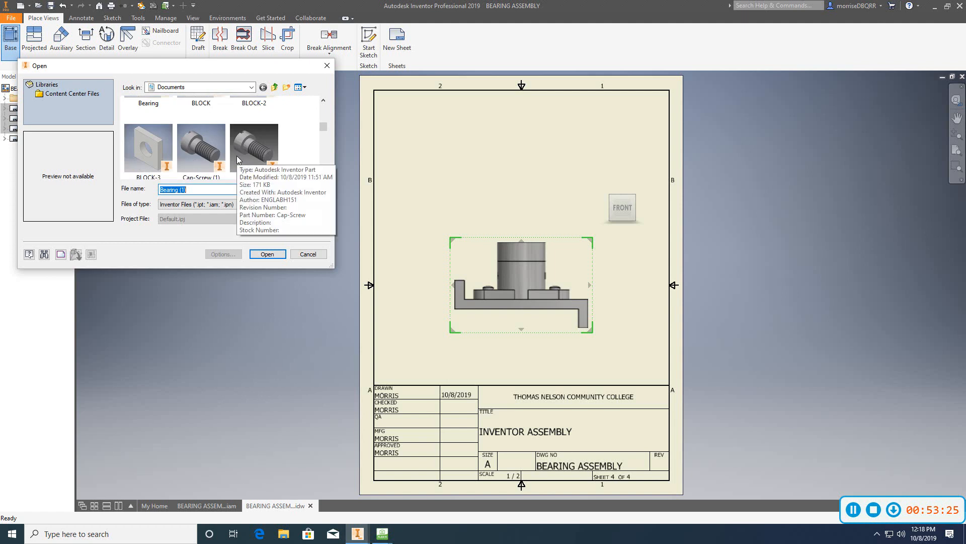
{"action": "scroll", "coordinate": [237, 155], "scroll_direction": "down", "scroll_amount": 3}
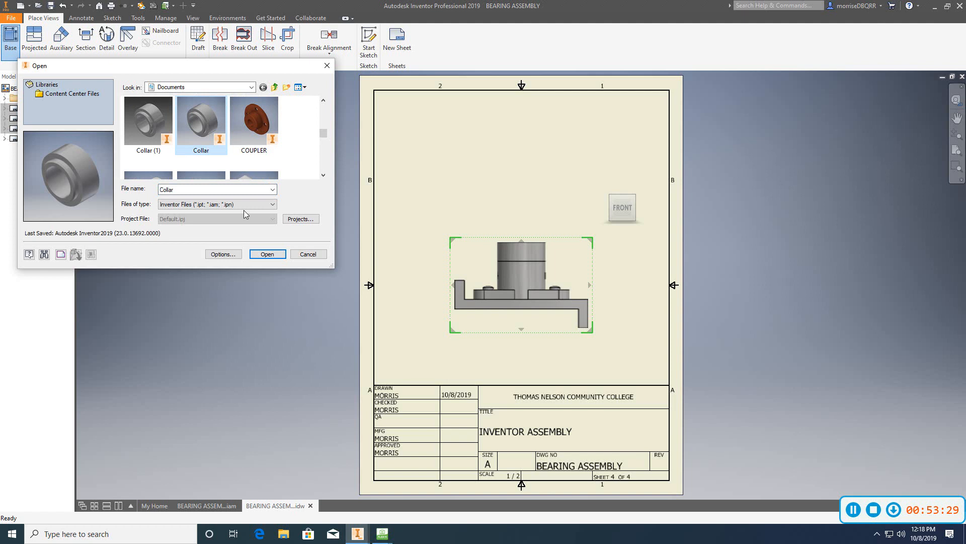
{"action": "left_click", "coordinate": [269, 253]}
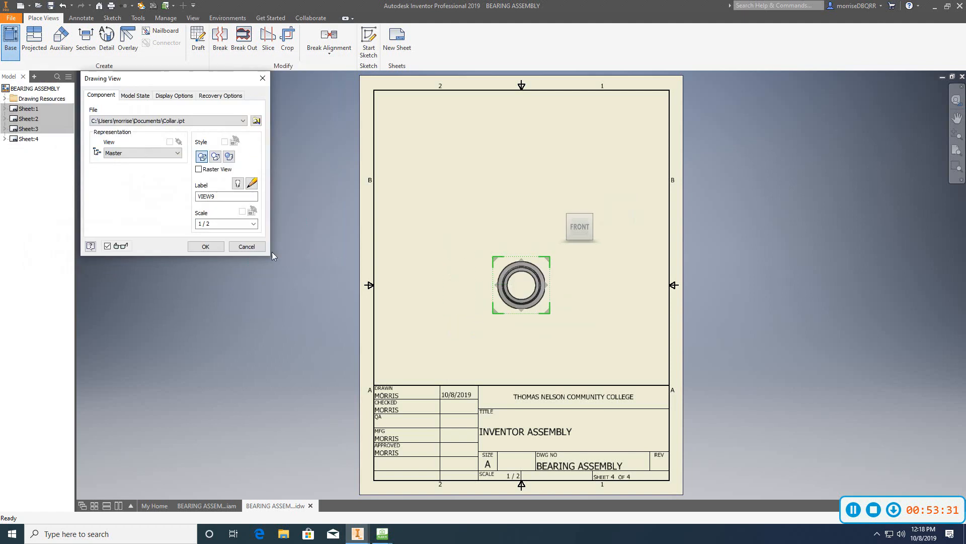
Step: Place the collar's base view in the TOP orientation at scale 1 and move it to the lower-left area of the sheet
{"action": "left_click", "coordinate": [580, 213]}
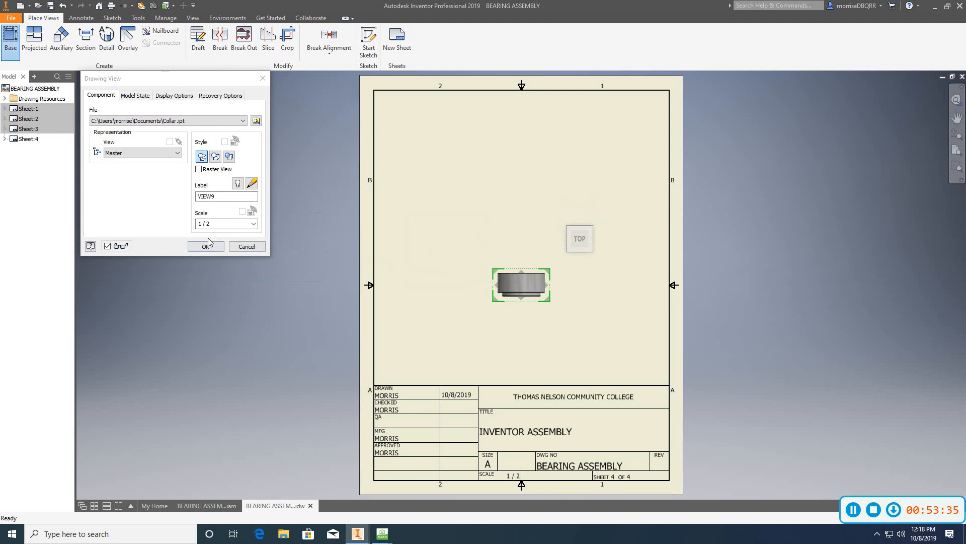
{"action": "left_click_drag", "start_coordinate": [216, 223], "coordinate": [170, 228]}
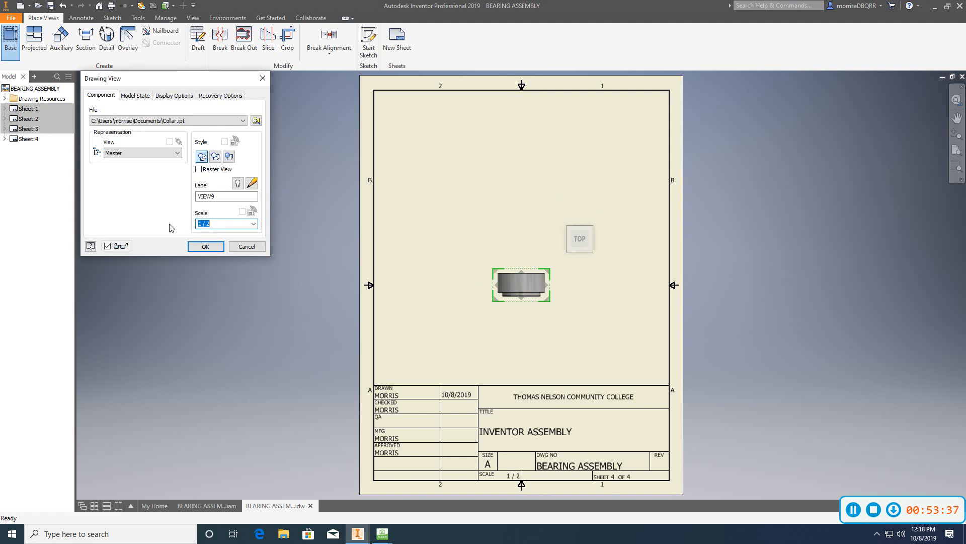
{"action": "type", "text": "1"}
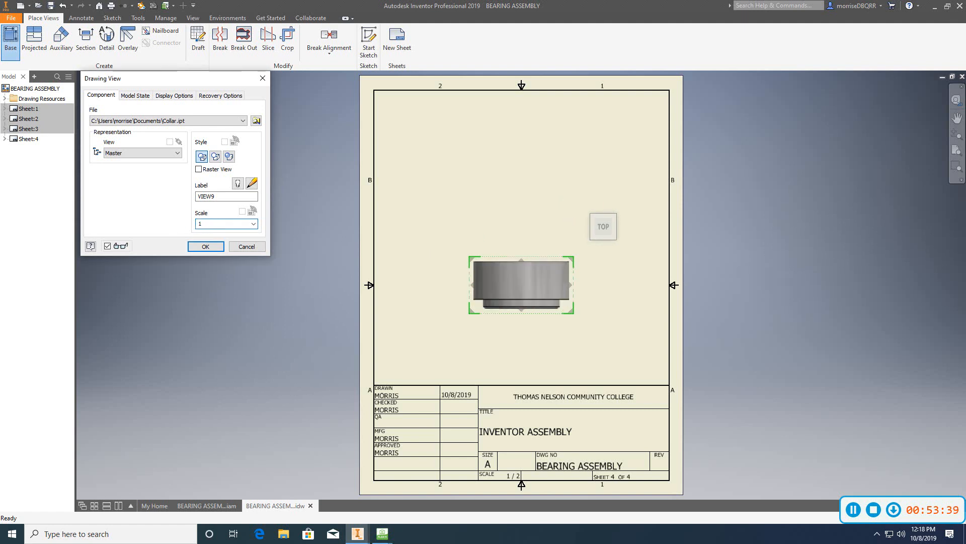
{"action": "left_click", "coordinate": [203, 246]}
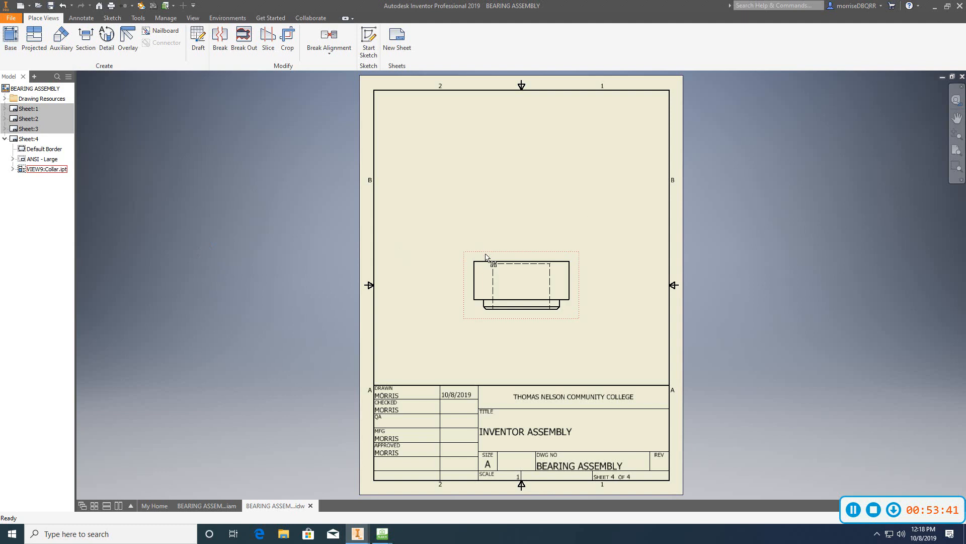
{"action": "left_click_drag", "start_coordinate": [485, 257], "coordinate": [436, 270]}
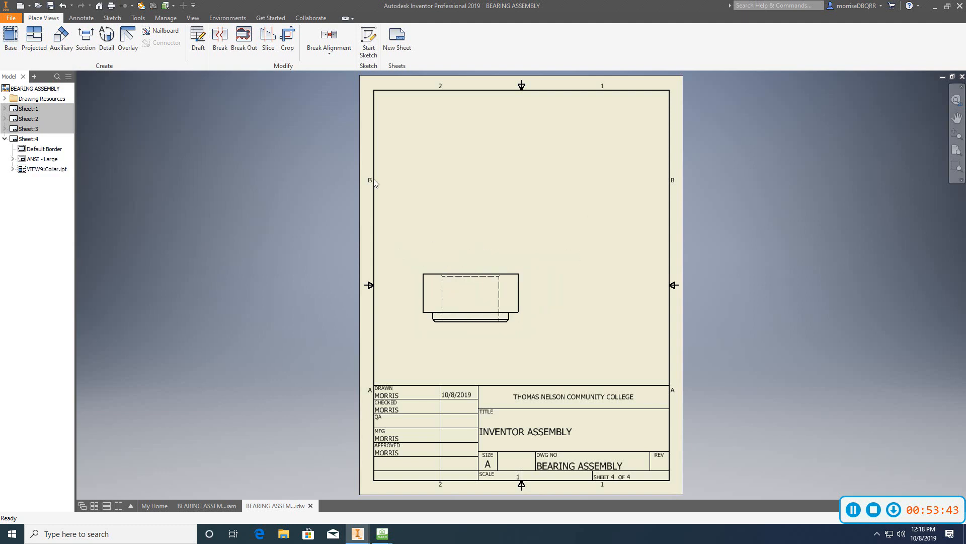
Step: Project a circular view above the collar's base view and an isometric view to the upper right, and shift the views slightly left
{"action": "left_click", "coordinate": [34, 39]}
{"action": "left_click", "coordinate": [422, 264]}
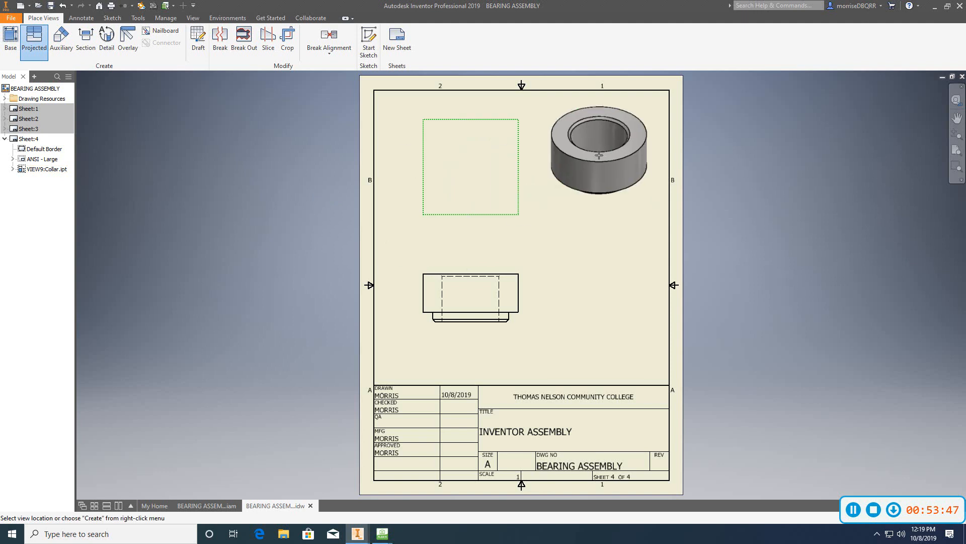
{"action": "left_click", "coordinate": [602, 163]}
{"action": "right_click", "coordinate": [602, 164]}
{"action": "left_click", "coordinate": [638, 163]}
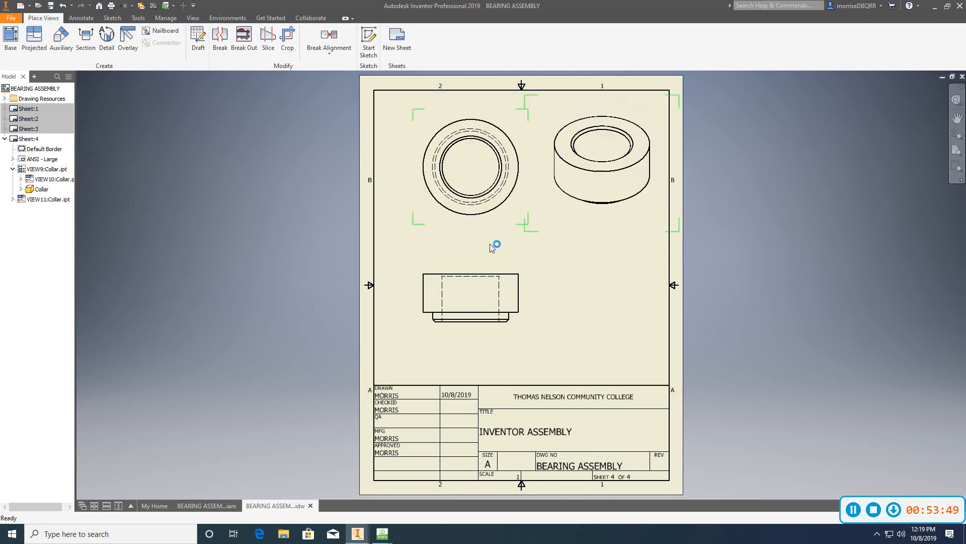
{"action": "left_click_drag", "start_coordinate": [441, 264], "coordinate": [432, 264]}
{"action": "left_click_drag", "start_coordinate": [592, 215], "coordinate": [584, 208]}
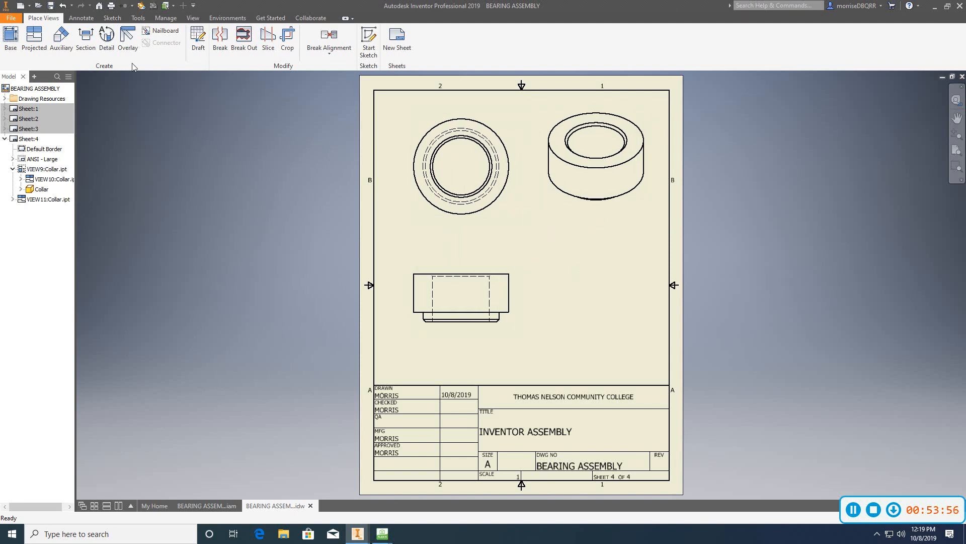
Step: Add a center mark to the collar's circular view
{"action": "left_click", "coordinate": [76, 19]}
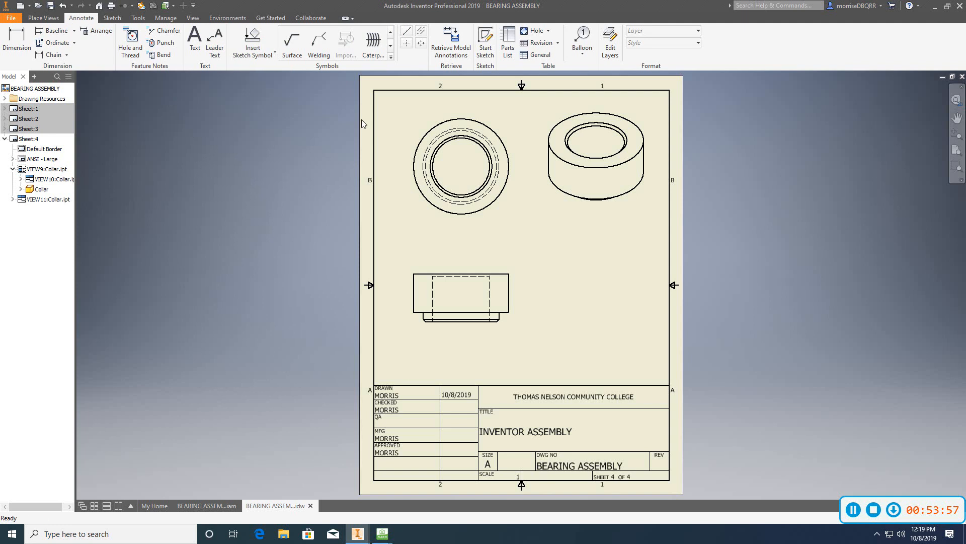
{"action": "left_click", "coordinate": [406, 43]}
{"action": "left_click", "coordinate": [424, 135]}
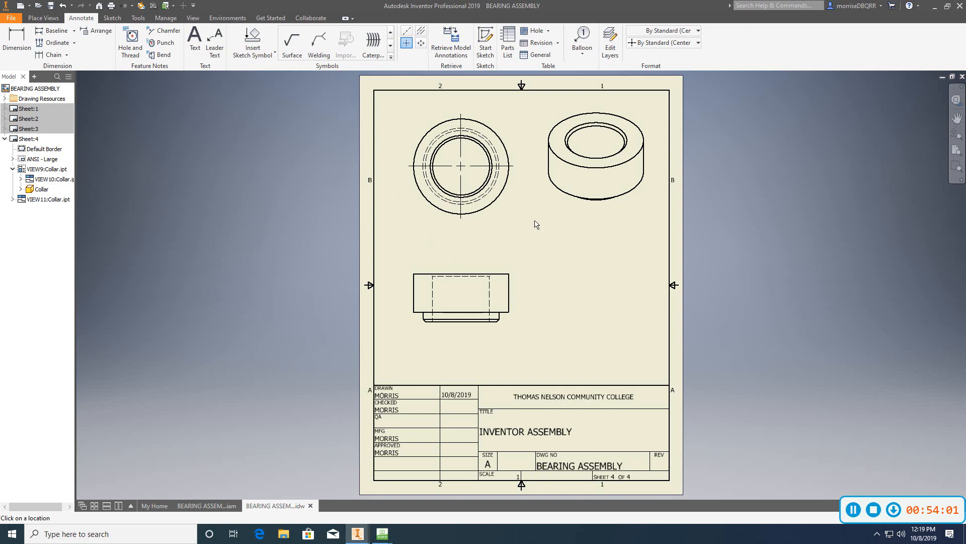
Step: Add a centerline bisector between the two hidden bore lines in the collar's lower view
{"action": "left_click", "coordinate": [421, 32]}
{"action": "left_click", "coordinate": [434, 300]}
{"action": "left_click", "coordinate": [489, 293]}
{"action": "right_click", "coordinate": [418, 241]}
{"action": "left_click", "coordinate": [426, 242]}
{"action": "key", "text": "Escape"}
Step: Change the collar's isometric view to the shaded style
{"action": "right_click", "coordinate": [590, 208]}
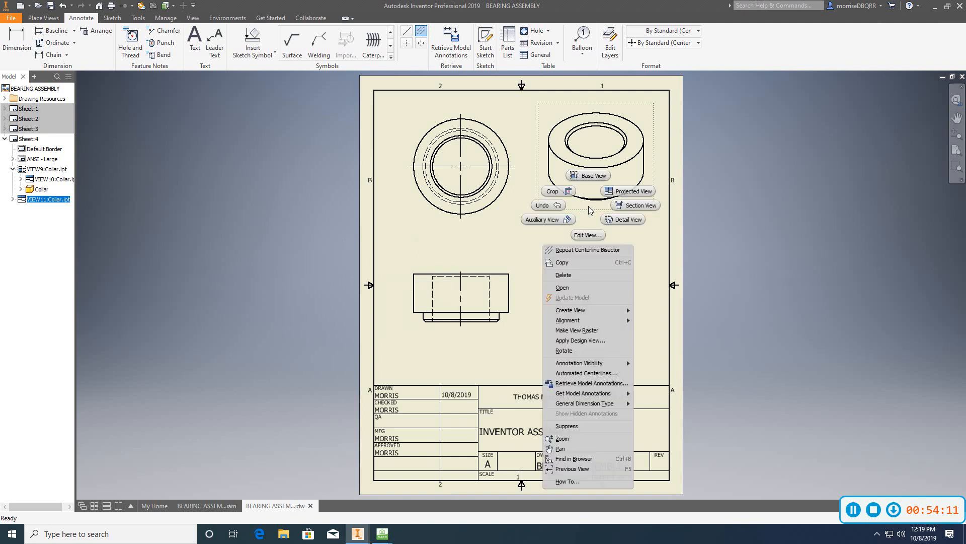
{"action": "left_click", "coordinate": [587, 235]}
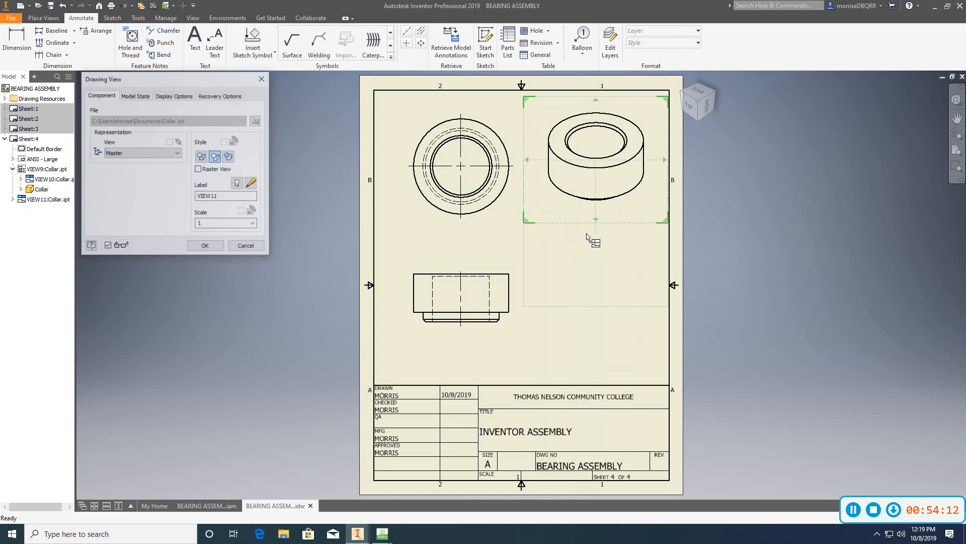
{"action": "left_click", "coordinate": [230, 156]}
{"action": "left_click", "coordinate": [205, 246]}
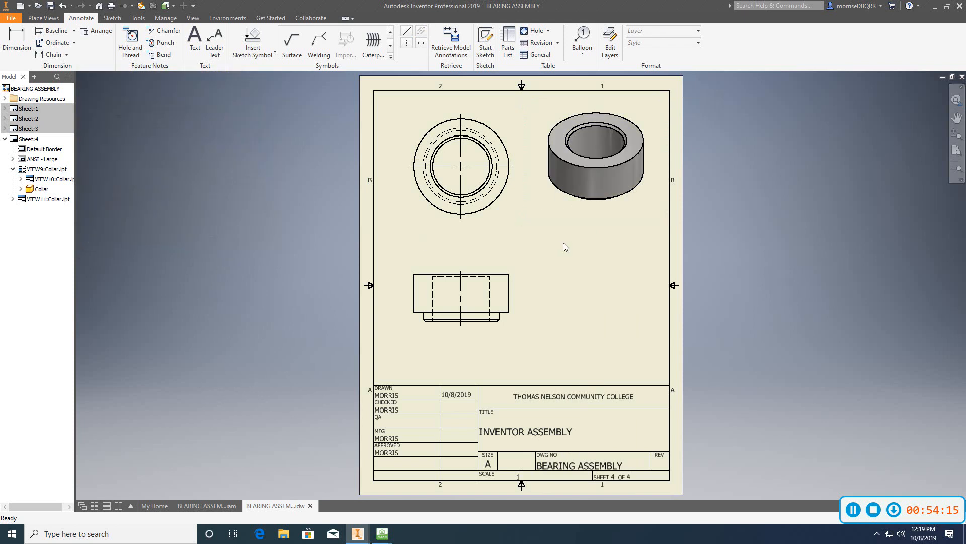
Step: Add a bold, underlined TOP VIEW text label beneath the collar's circular view
{"action": "left_click", "coordinate": [195, 40]}
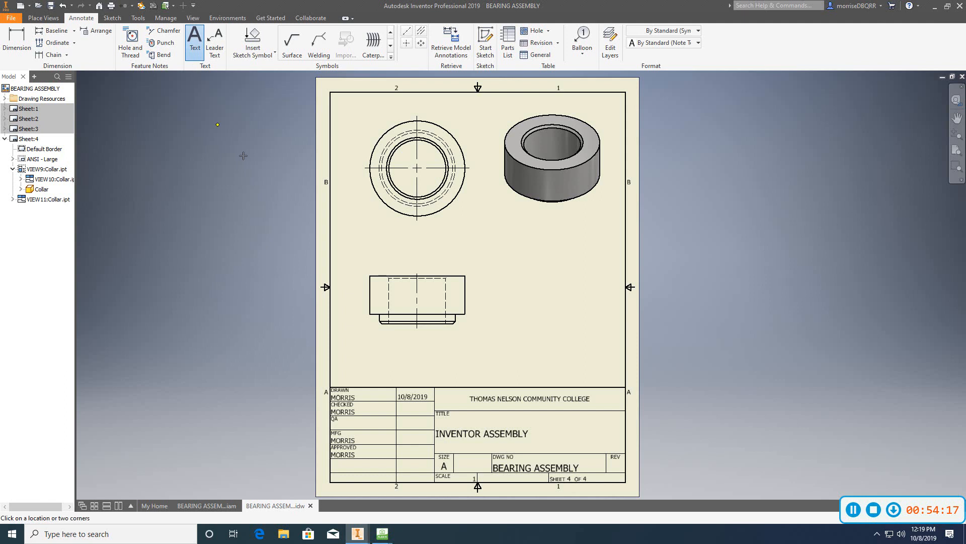
{"action": "left_click", "coordinate": [396, 237]}
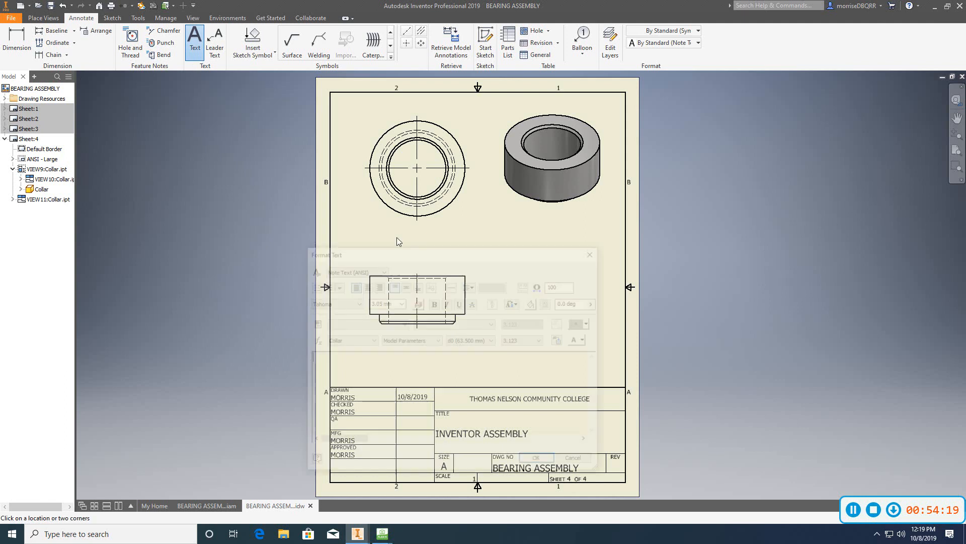
{"action": "type", "text": "TOP VIEW"}
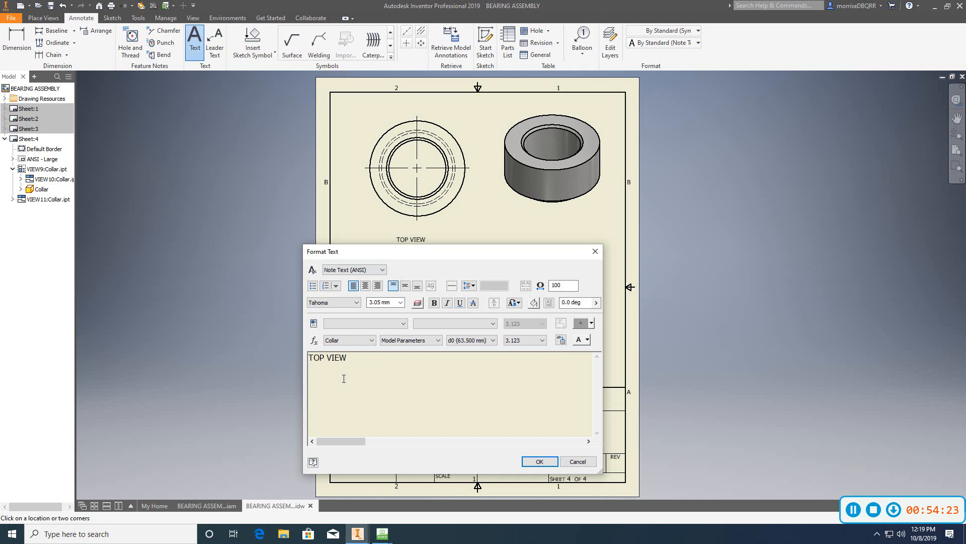
{"action": "left_click_drag", "start_coordinate": [347, 358], "coordinate": [309, 359]}
{"action": "left_click", "coordinate": [435, 302]}
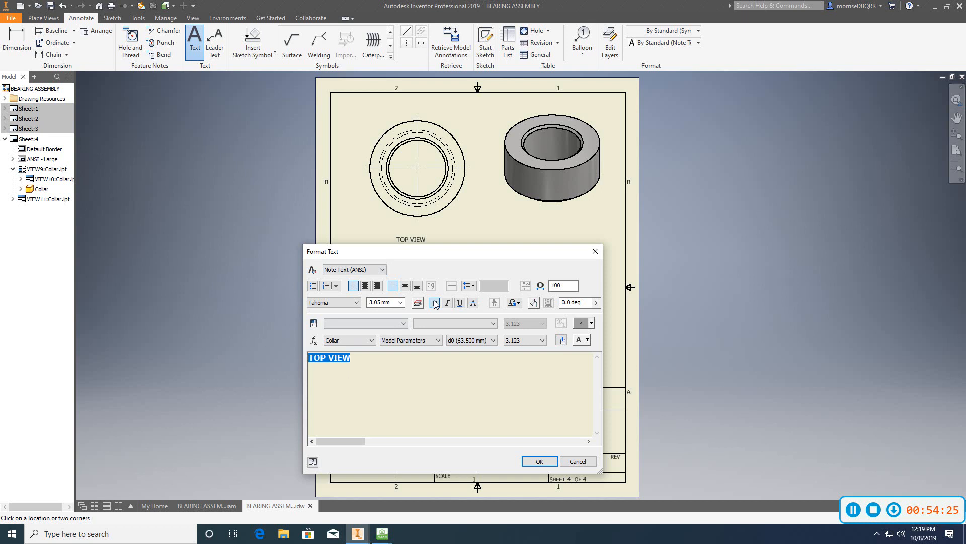
{"action": "left_click", "coordinate": [459, 303]}
{"action": "left_click", "coordinate": [539, 461]}
{"action": "right_click", "coordinate": [525, 314]}
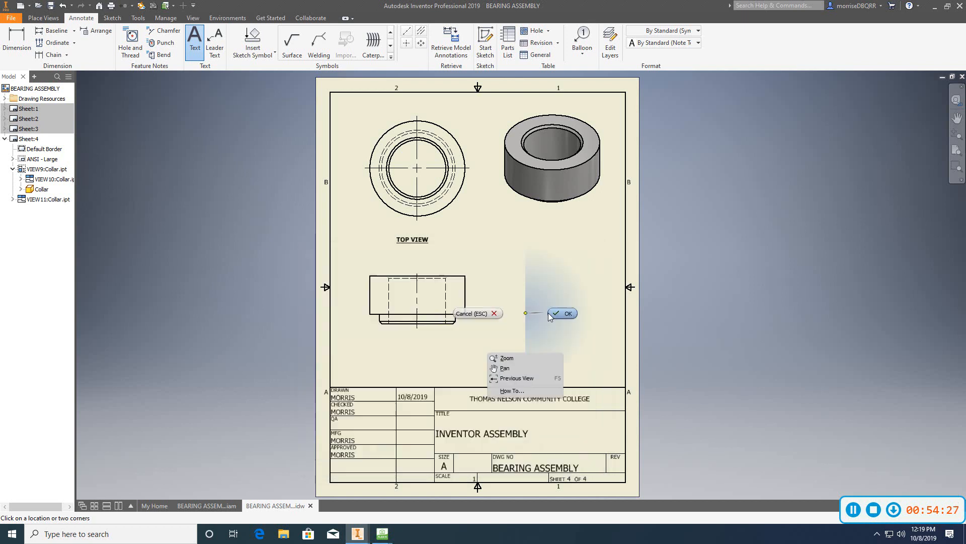
{"action": "left_click", "coordinate": [554, 314]}
Step: Copy the collar's TOP VIEW label and paste one copy beneath the lower view and another beneath the isometric view
{"action": "right_click", "coordinate": [414, 241]}
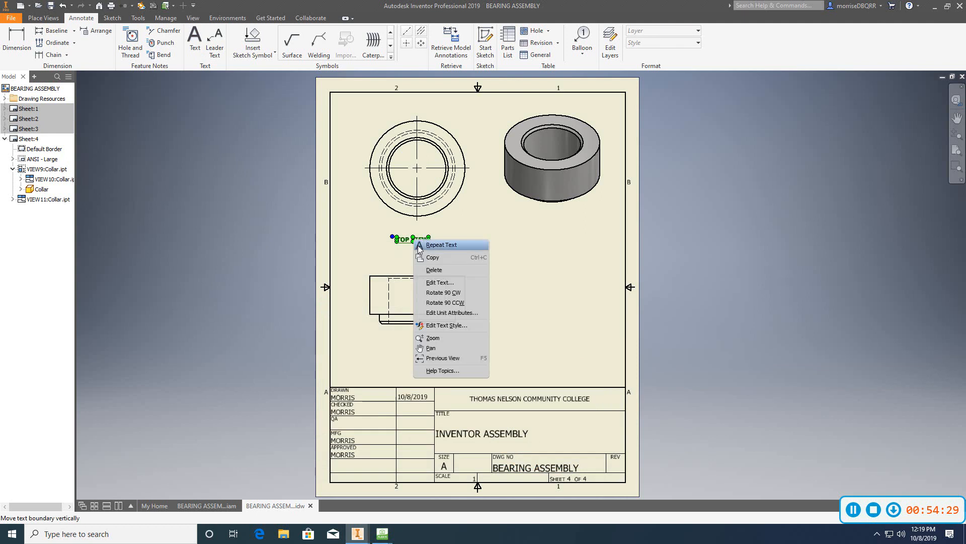
{"action": "left_click", "coordinate": [422, 256]}
{"action": "right_click", "coordinate": [403, 358]}
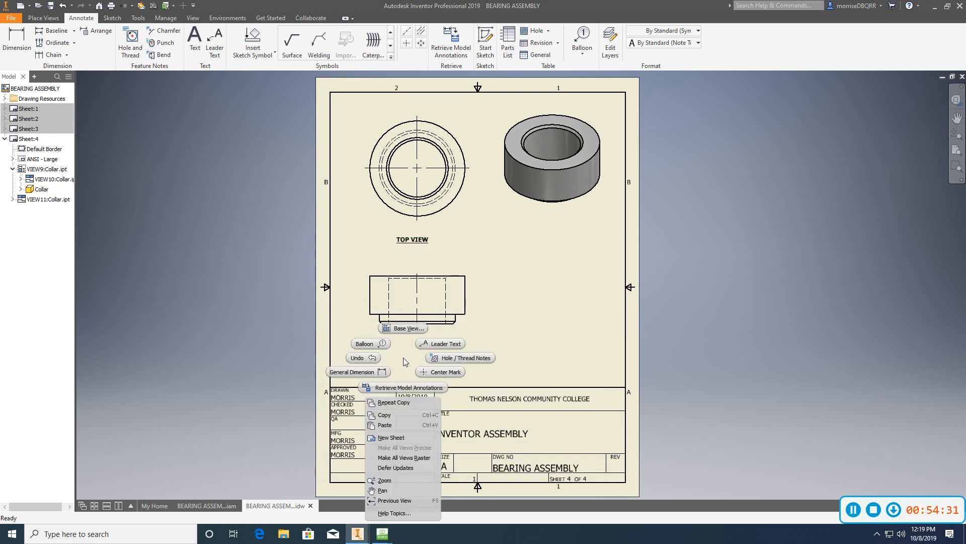
{"action": "left_click", "coordinate": [394, 427]}
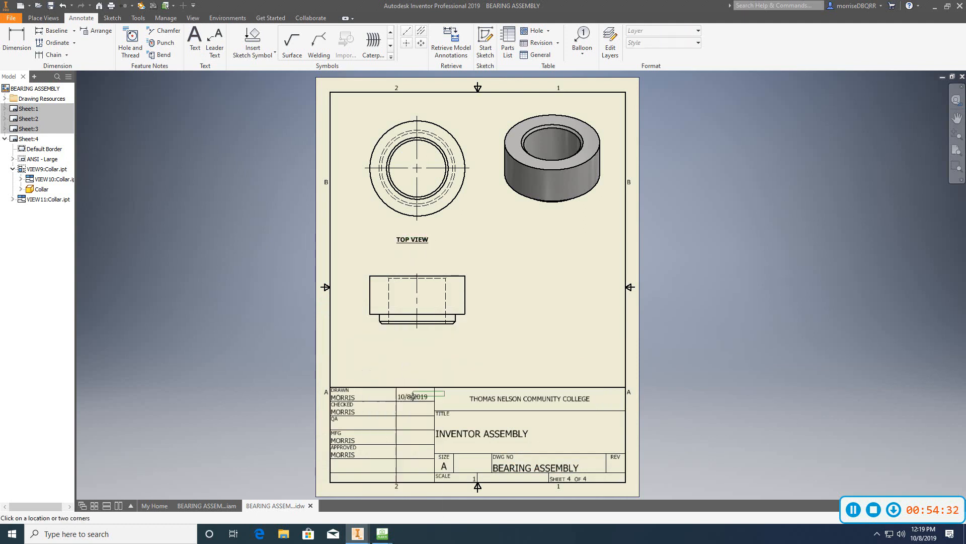
{"action": "left_click", "coordinate": [398, 356]}
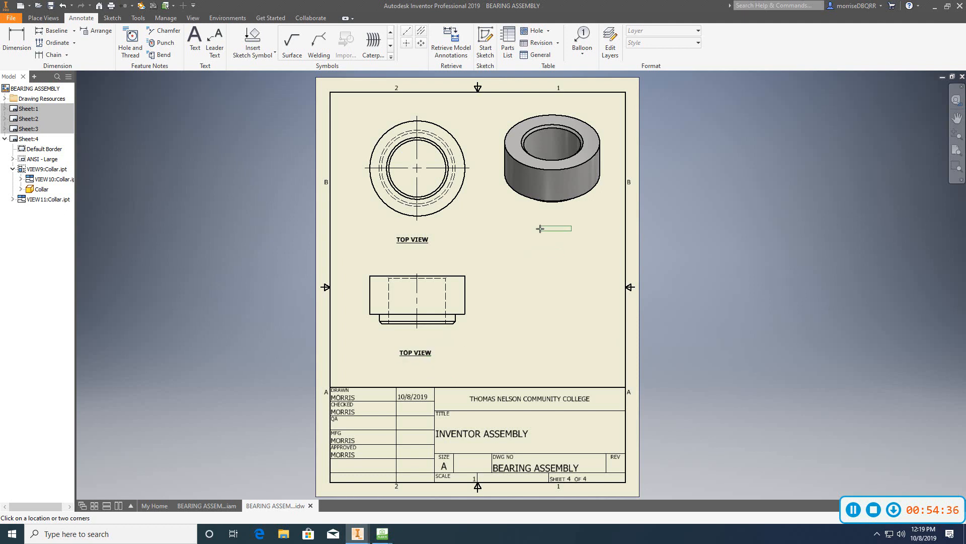
{"action": "left_click", "coordinate": [541, 228]}
{"action": "right_click", "coordinate": [531, 259]}
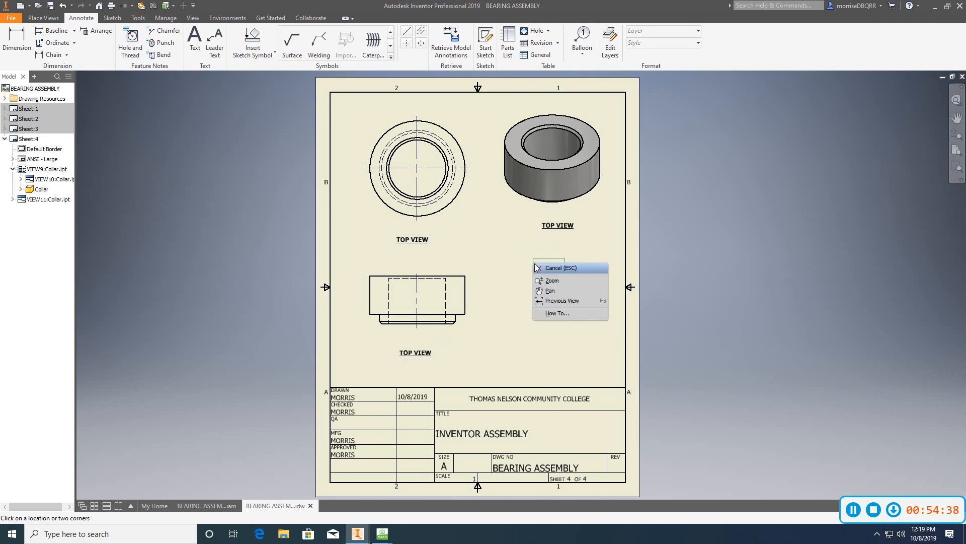
{"action": "left_click", "coordinate": [538, 266]}
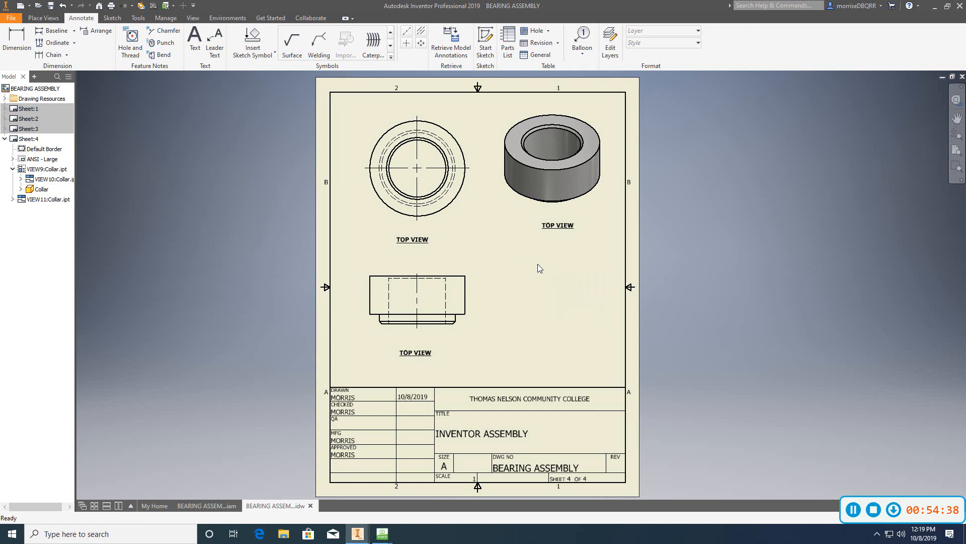
Step: Change the label beneath the collar's lower view to FRONT VIEW
{"action": "double_click", "coordinate": [414, 353]}
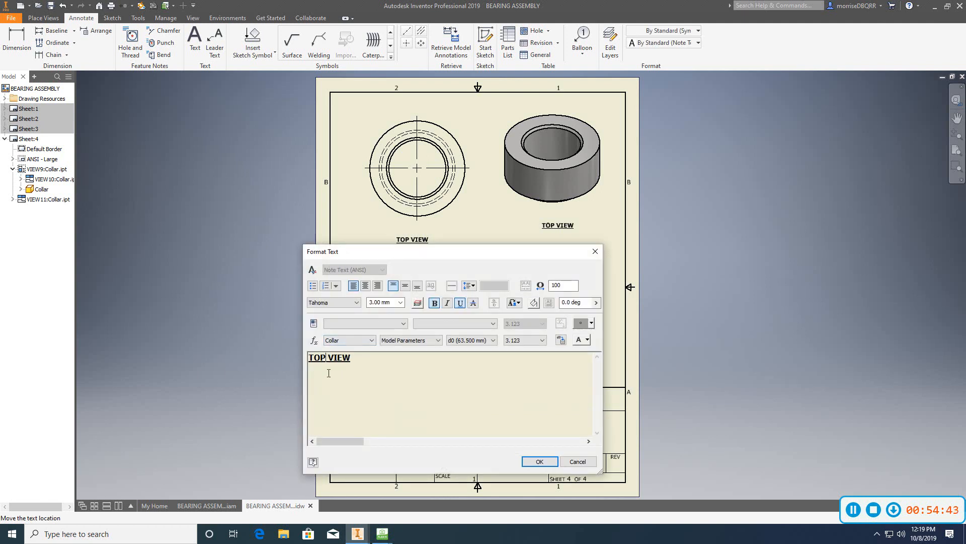
{"action": "key", "text": "BackSpace"}
{"action": "key", "text": "BackSpace"}
{"action": "key", "text": "BackSpace"}
{"action": "type", "text": "FRONT"}
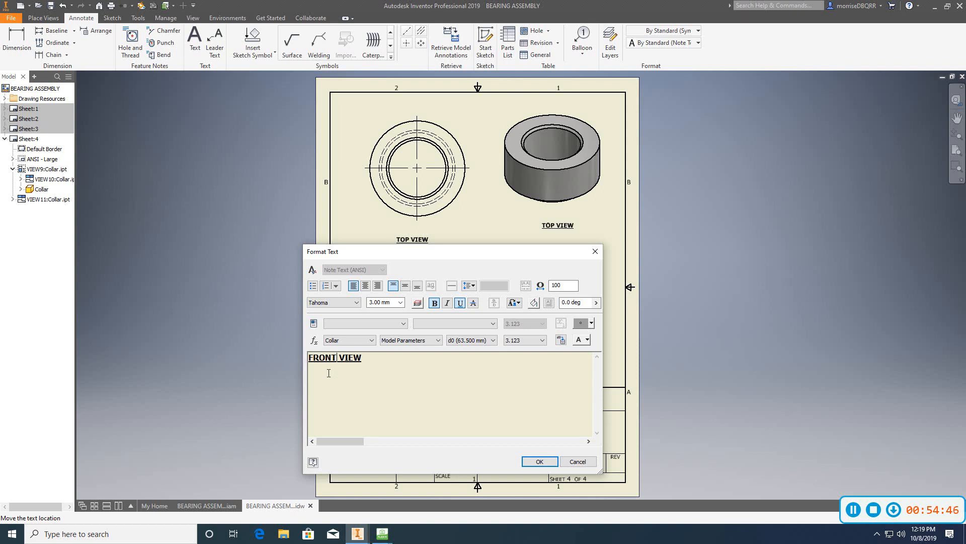
{"action": "left_click", "coordinate": [529, 460]}
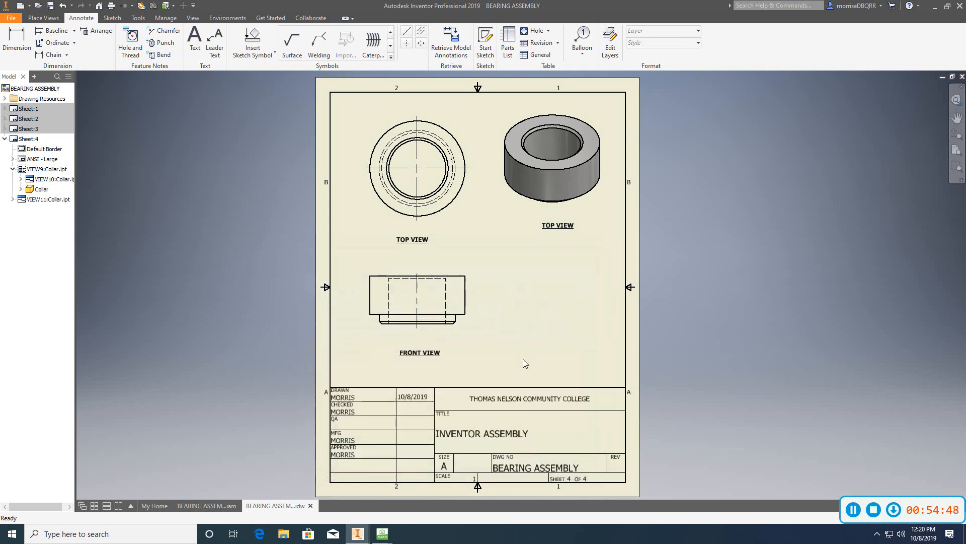
Step: Change the label beneath the collar's isometric view to ISO VIEW
{"action": "double_click", "coordinate": [557, 225]}
{"action": "key", "text": "BackSpace"}
{"action": "key", "text": "BackSpace"}
{"action": "key", "text": "BackSpace"}
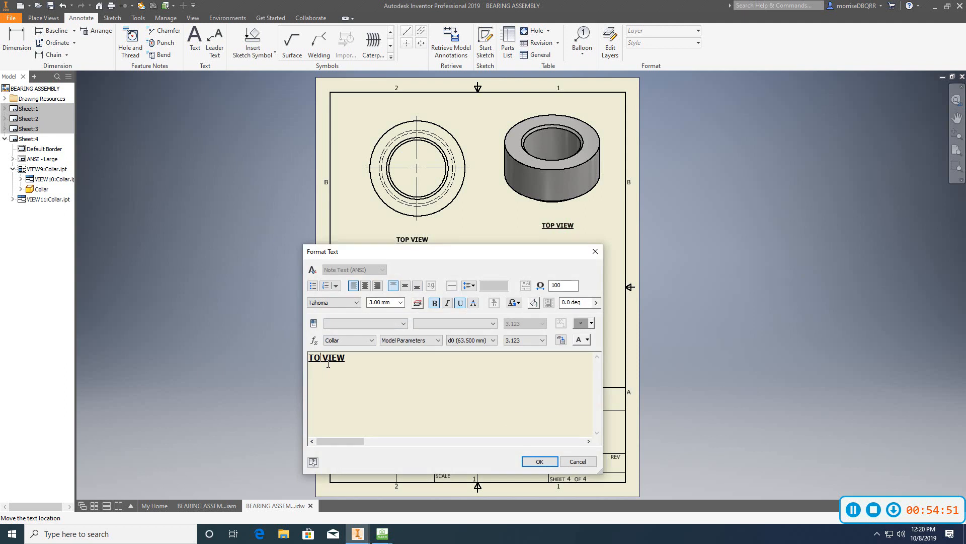
{"action": "type", "text": "ISO"}
{"action": "left_click", "coordinate": [534, 460]}
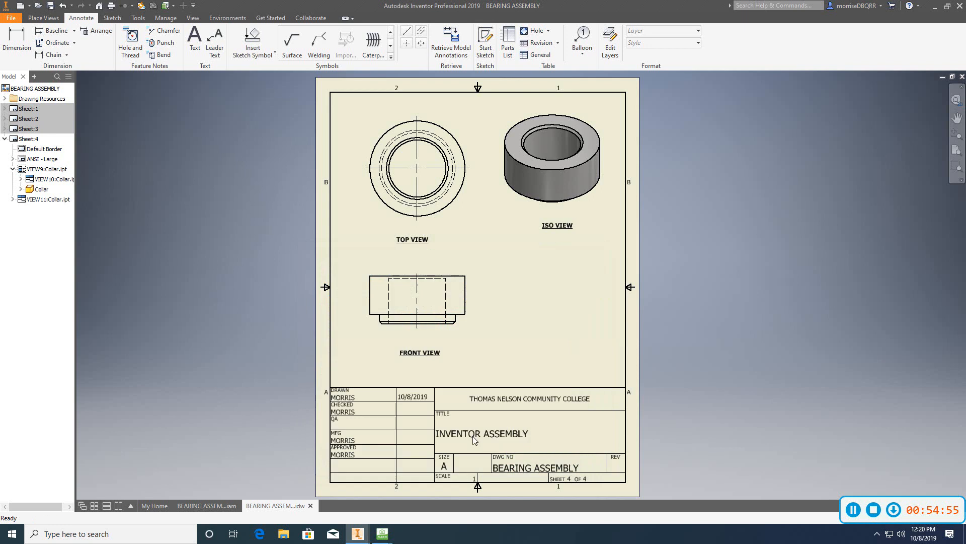
Step: Shift the TOP VIEW label slightly so it is centred beneath the collar's circular view
{"action": "scroll", "coordinate": [375, 218], "scroll_direction": "up", "scroll_amount": 3}
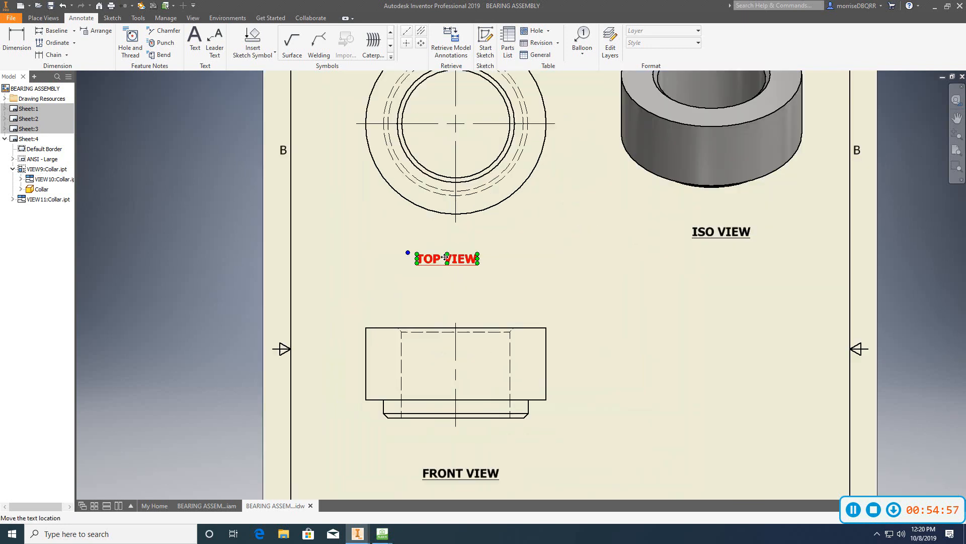
{"action": "left_click_drag", "start_coordinate": [444, 257], "coordinate": [453, 258]}
{"action": "left_click", "coordinate": [490, 233]}
{"action": "middle_click_drag", "start_coordinate": [490, 234], "coordinate": [485, 146]}
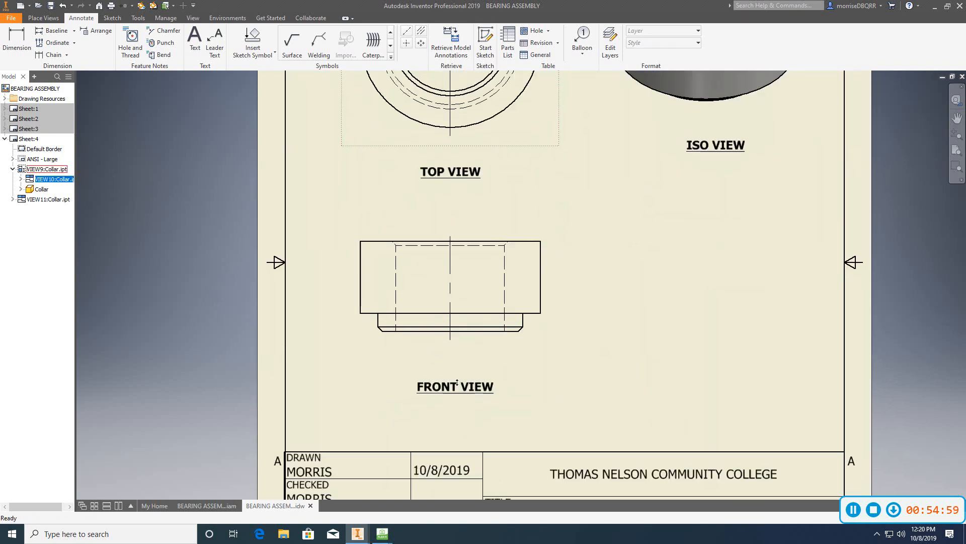
{"action": "scroll", "coordinate": [447, 351], "scroll_direction": "down", "scroll_amount": 3}
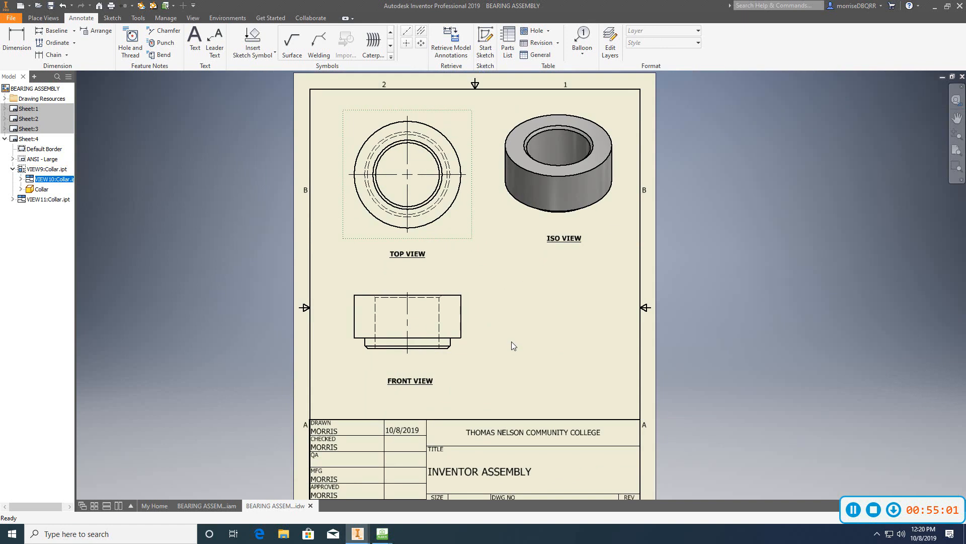
{"action": "left_click", "coordinate": [516, 314]}
Step: Dimension the collar's outer diameter in the top view, placing the text above and outside the circle with default dimension settings
{"action": "left_click", "coordinate": [17, 42]}
{"action": "scroll", "coordinate": [377, 147], "scroll_direction": "up", "scroll_amount": 3}
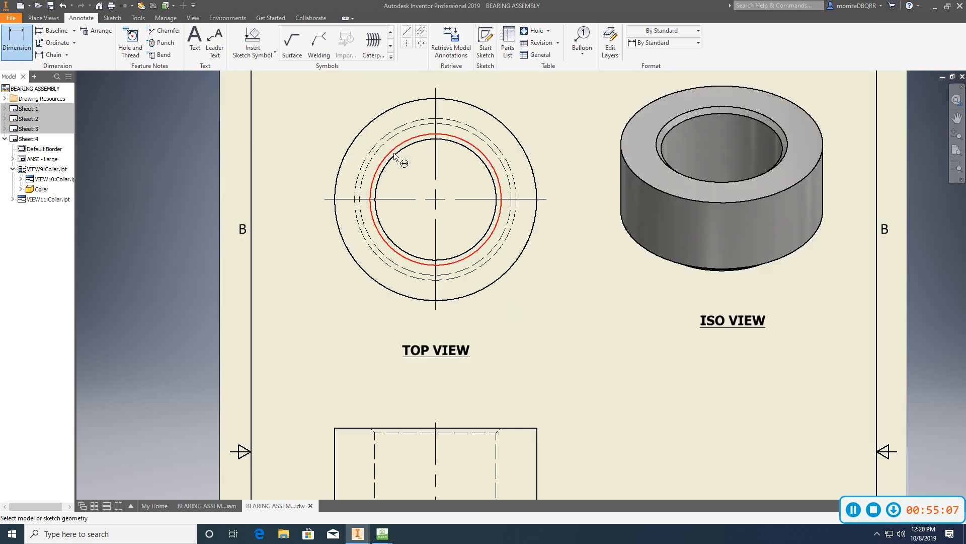
{"action": "left_click", "coordinate": [374, 121]}
{"action": "scroll", "coordinate": [366, 103], "scroll_direction": "down", "scroll_amount": 2}
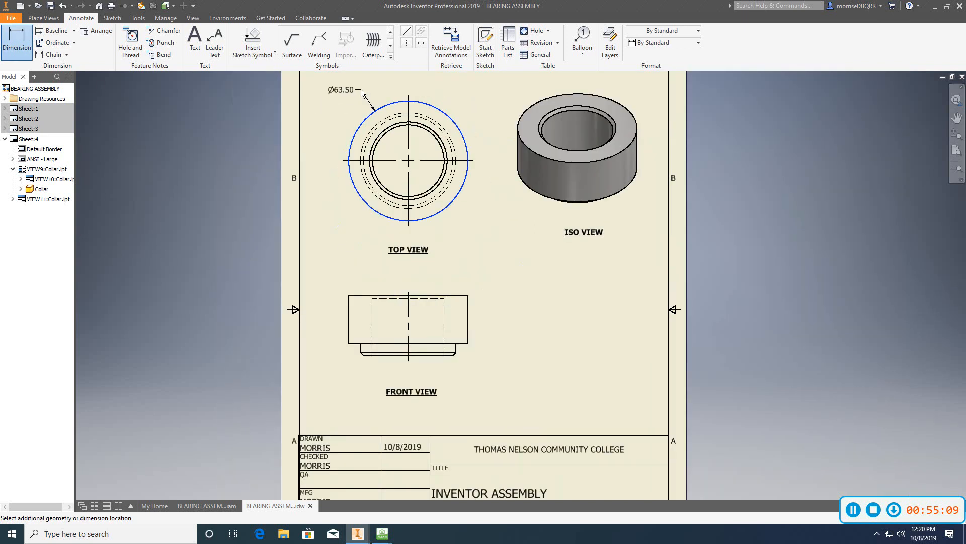
{"action": "left_click", "coordinate": [360, 92]}
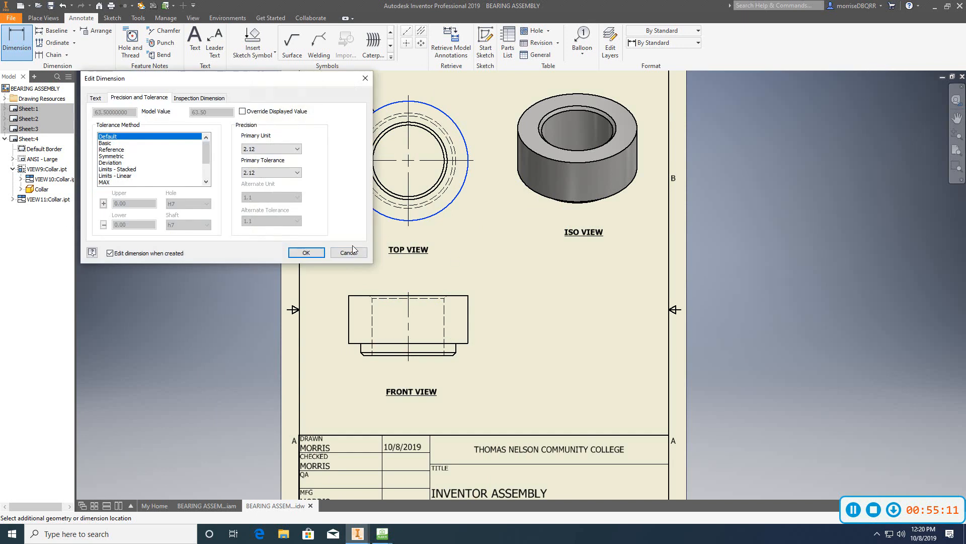
{"action": "left_click", "coordinate": [352, 251]}
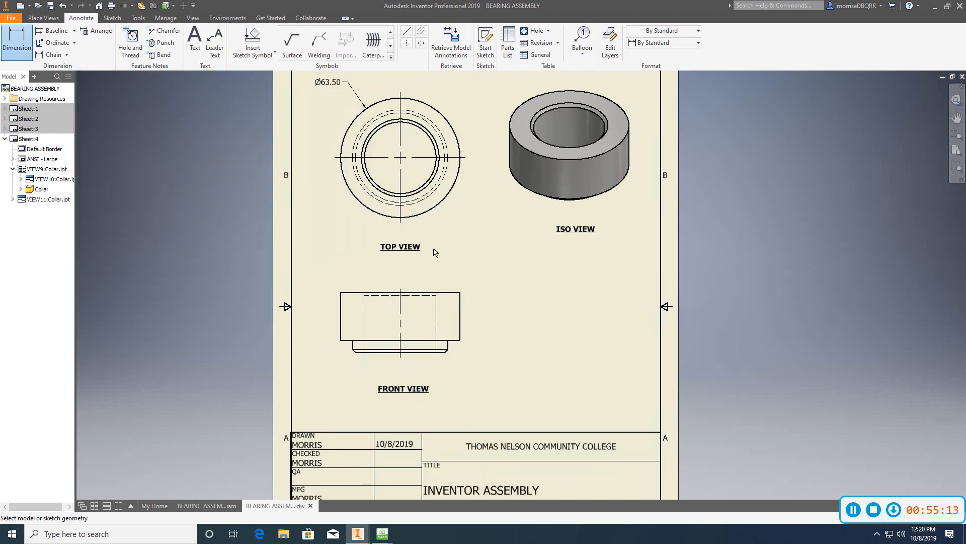
Step: Dimension the collar's overall height beside the front view, from the upper edge to the base, and finish dimensioning
{"action": "scroll", "coordinate": [530, 378], "scroll_direction": "up", "scroll_amount": 3}
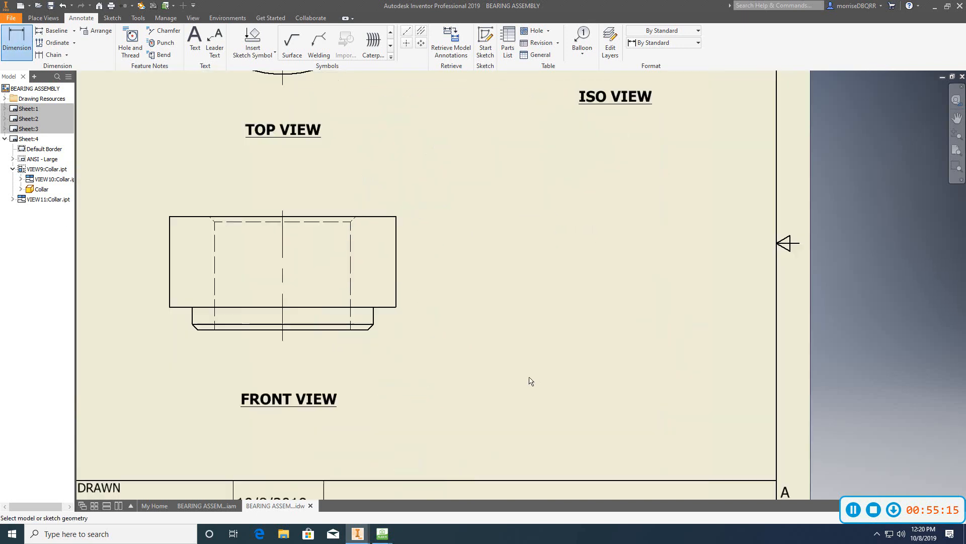
{"action": "left_click", "coordinate": [394, 217]}
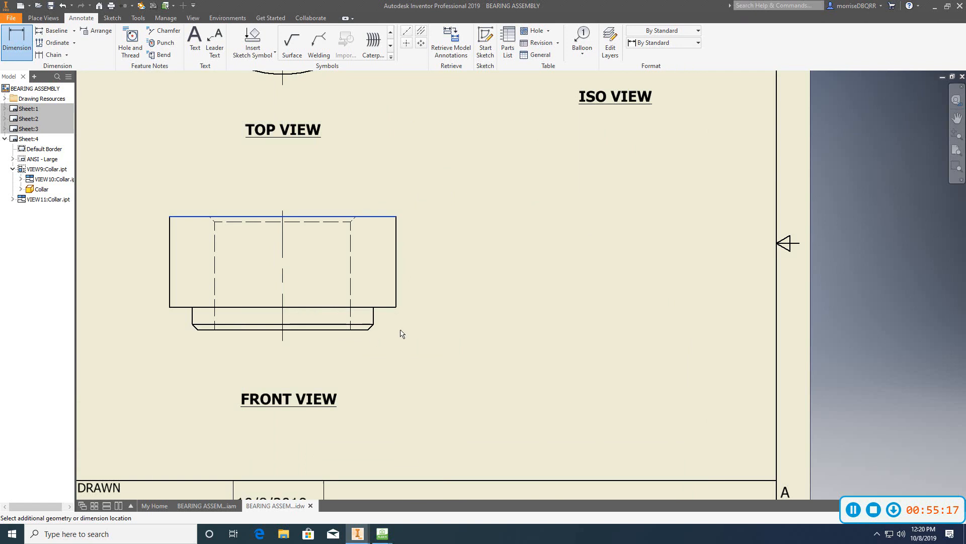
{"action": "left_click", "coordinate": [369, 329]}
{"action": "left_click", "coordinate": [443, 288]}
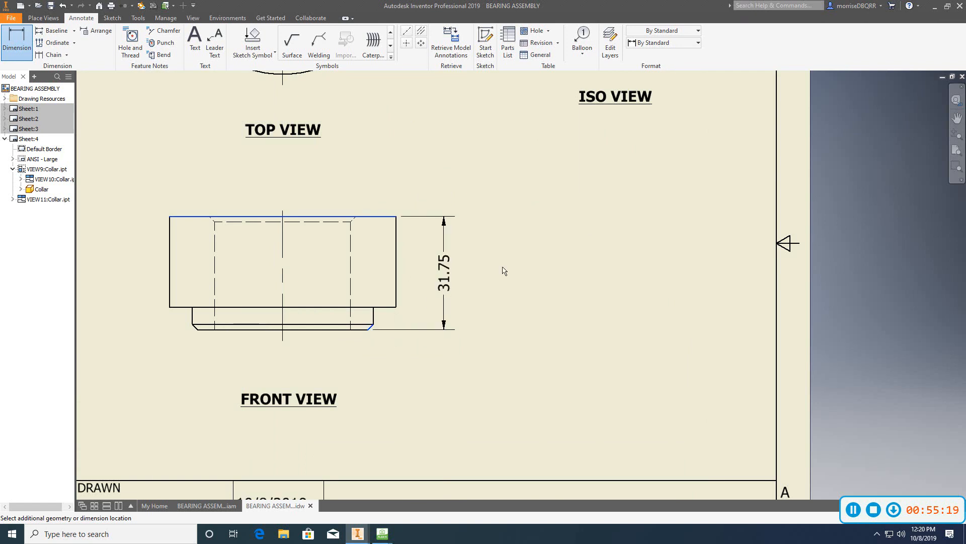
{"action": "left_click", "coordinate": [322, 254]}
{"action": "scroll", "coordinate": [469, 330], "scroll_direction": "down", "scroll_amount": 3}
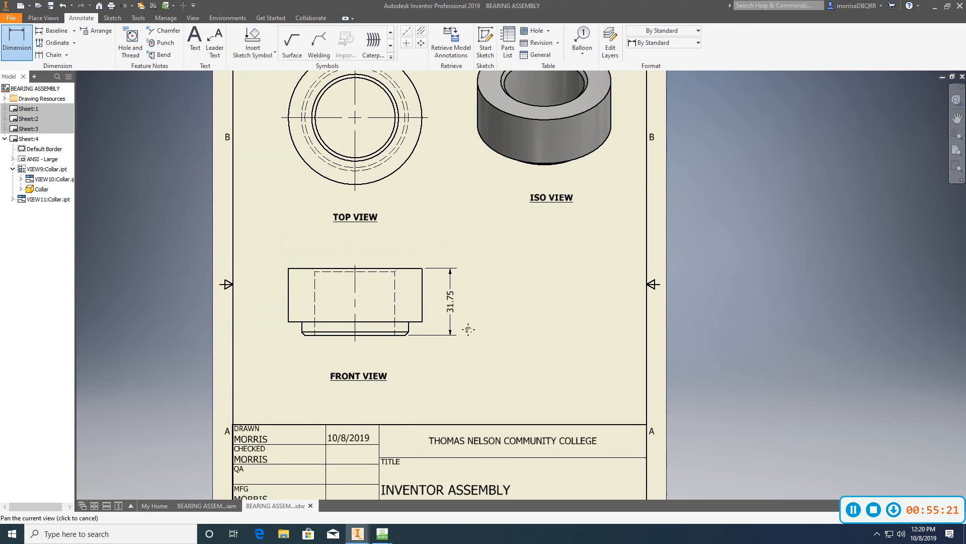
{"action": "scroll", "coordinate": [478, 365], "scroll_direction": "down", "scroll_amount": 2}
{"action": "mouse_move", "coordinate": [468, 329]}
{"action": "middle_mouse_down"}
{"action": "mouse_move", "coordinate": [450, 367]}
{"action": "mouse_move", "coordinate": [487, 300]}
{"action": "middle_mouse_up"}
{"action": "middle_click_drag", "start_coordinate": [498, 333], "coordinate": [500, 324]}
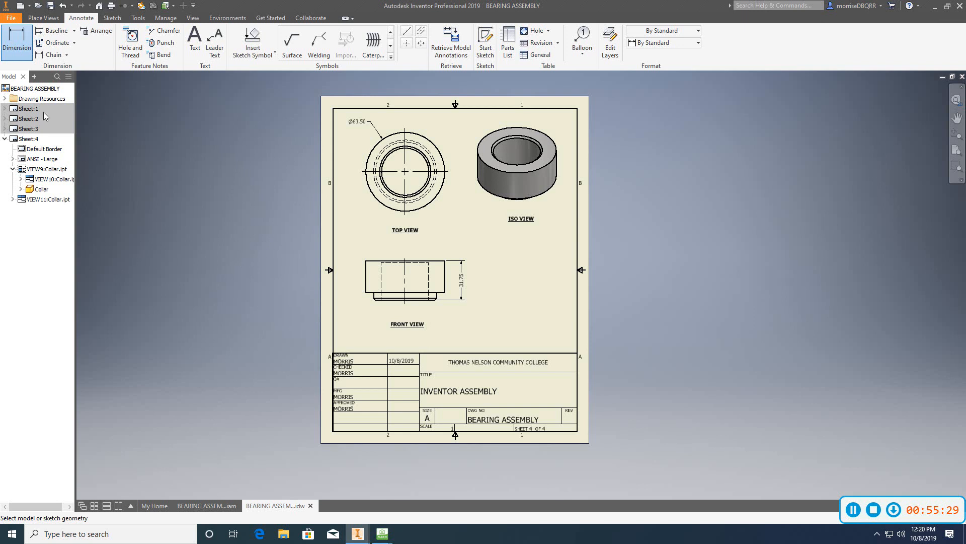
{"action": "right_click", "coordinate": [149, 134]}
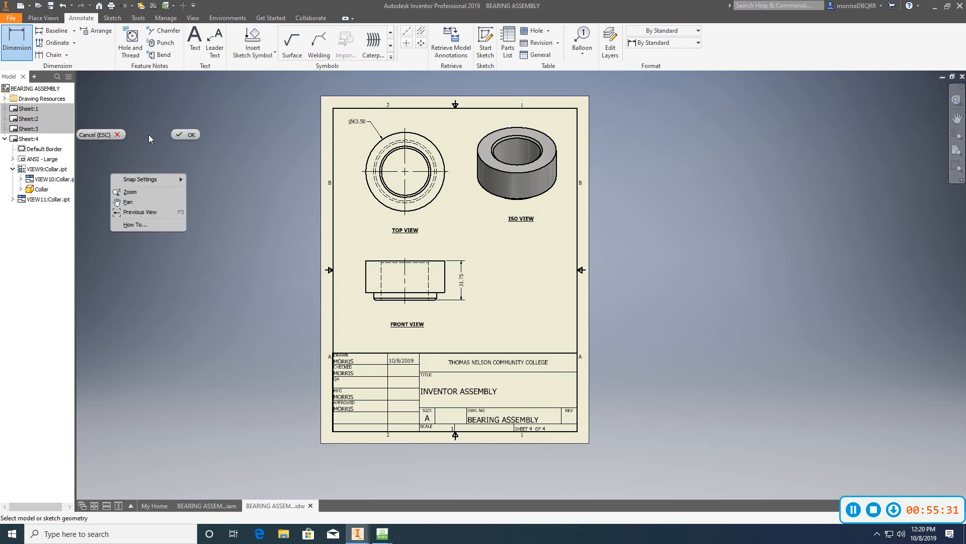
{"action": "left_click", "coordinate": [191, 135]}
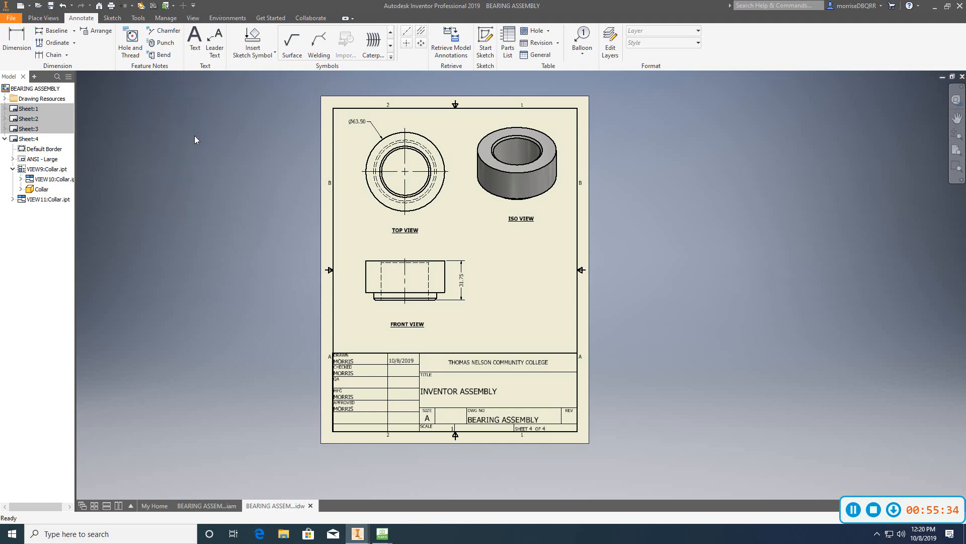
Step: Review Sheet:1 through Sheet:4 in order and examine the sheet numbering in the title block of Sheet:4
{"action": "double_click", "coordinate": [29, 109]}
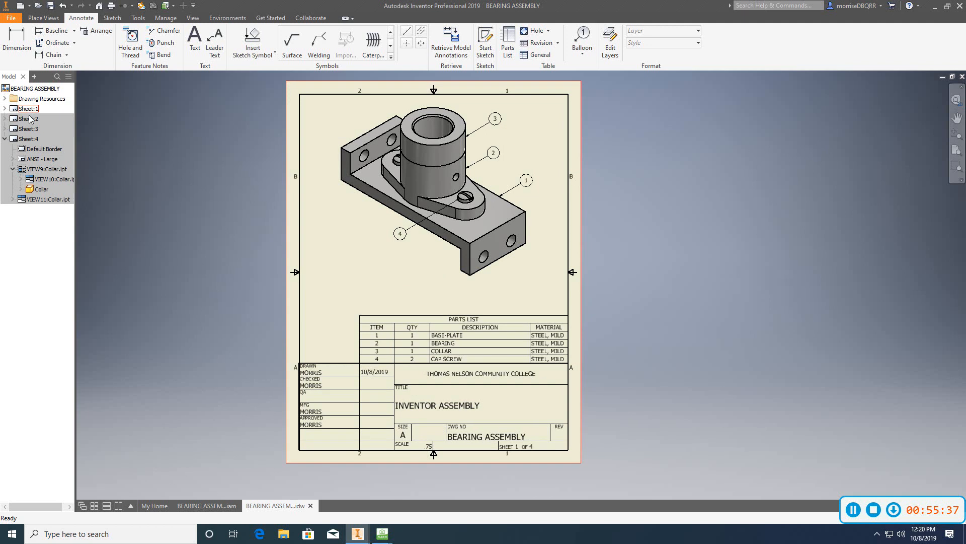
{"action": "double_click", "coordinate": [29, 119]}
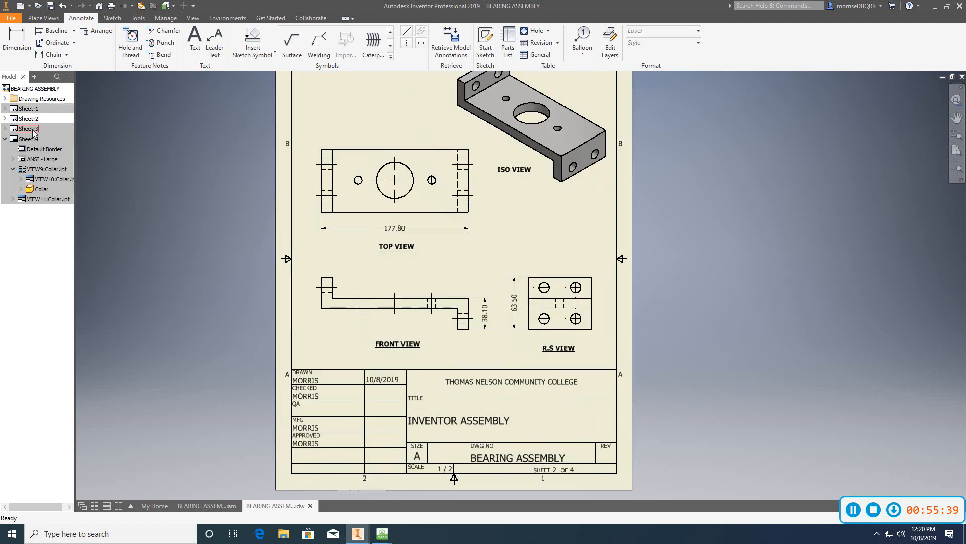
{"action": "double_click", "coordinate": [32, 130]}
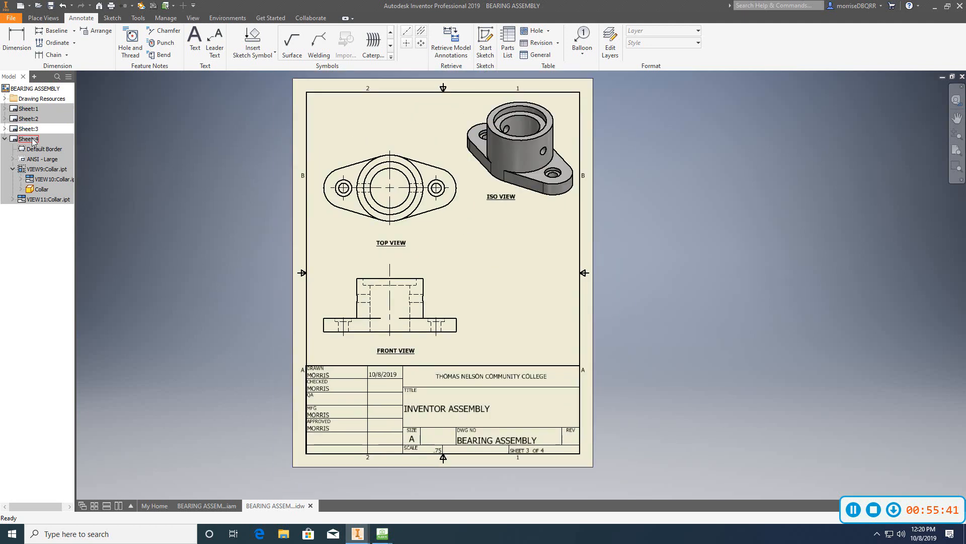
{"action": "double_click", "coordinate": [30, 139]}
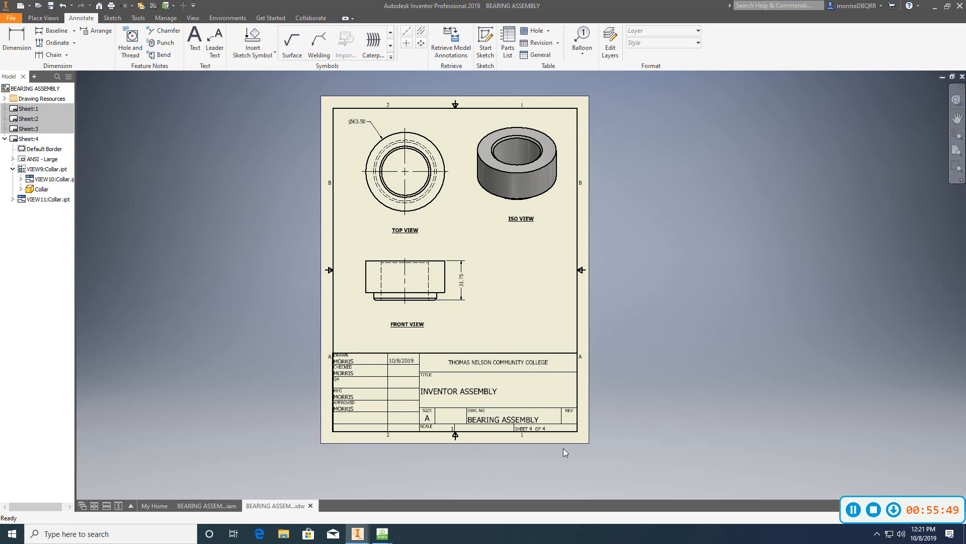
{"action": "scroll", "coordinate": [529, 431], "scroll_direction": "up", "scroll_amount": 5}
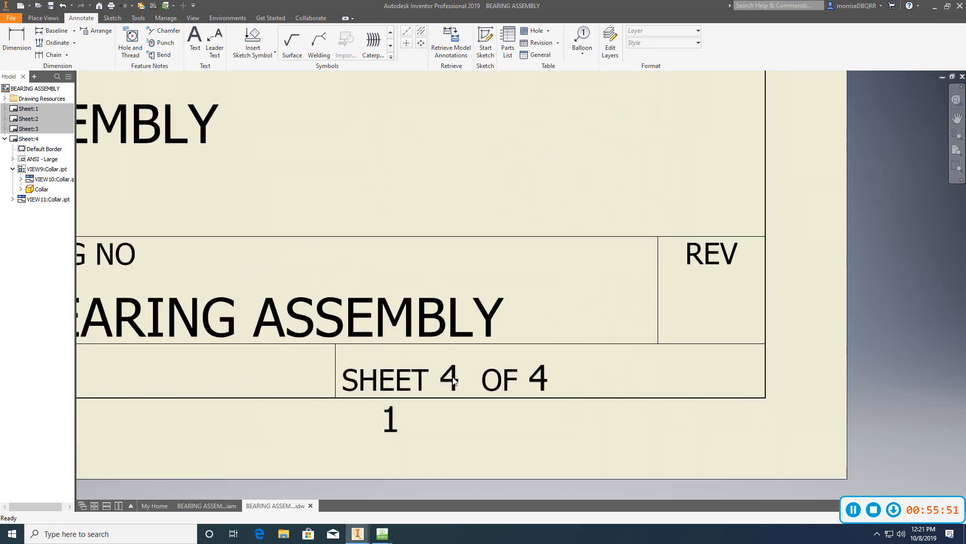
{"action": "scroll", "coordinate": [505, 377], "scroll_direction": "down", "scroll_amount": 5}
{"action": "middle_click_drag", "start_coordinate": [505, 377], "coordinate": [542, 468]}
{"action": "scroll", "coordinate": [542, 356], "scroll_direction": "down", "scroll_amount": 2}
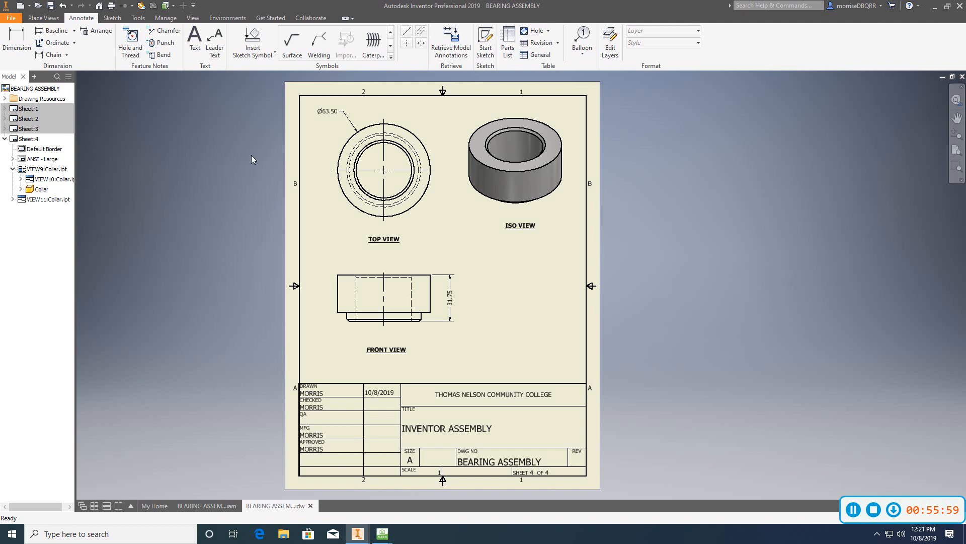
Step: Export all sheets of the drawing as a PDF named BEARING ASSEMBLY in the Documents folder
{"action": "left_click", "coordinate": [10, 19]}
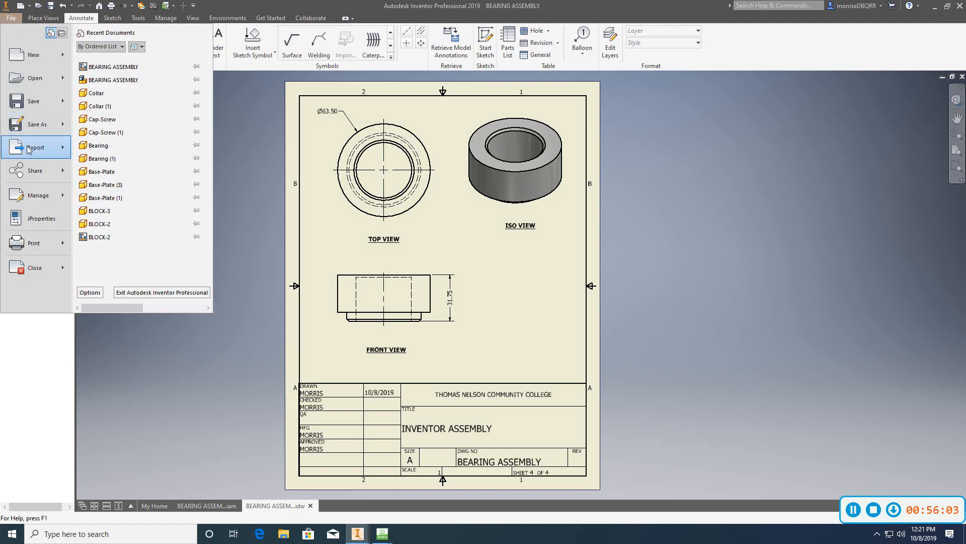
{"action": "mouse_move", "coordinate": [28, 149]}
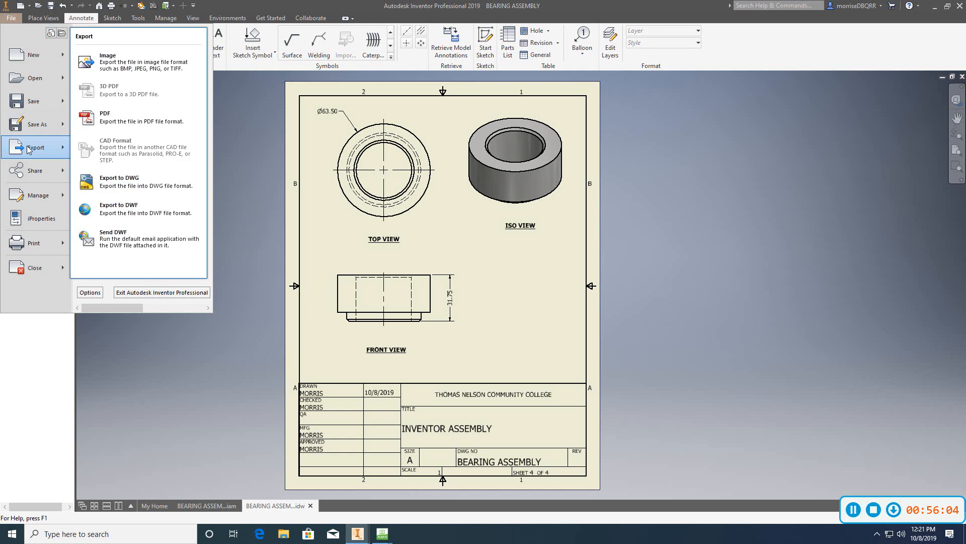
{"action": "left_click", "coordinate": [114, 120]}
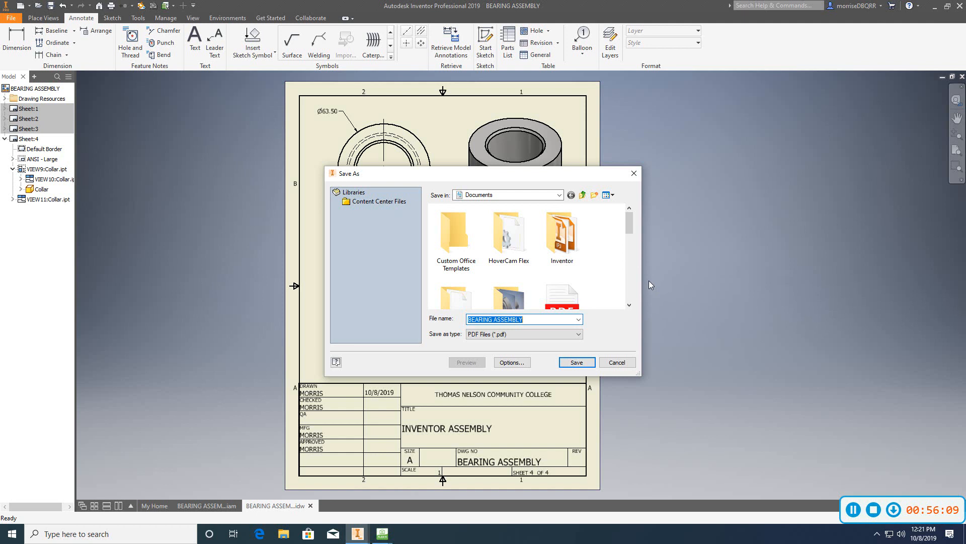
{"action": "left_click", "coordinate": [519, 363]}
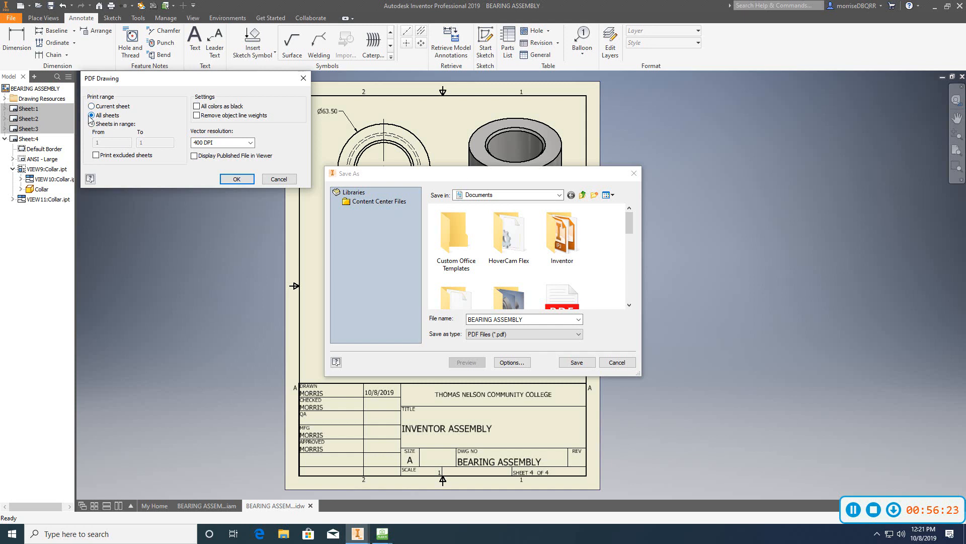
{"action": "left_click", "coordinate": [237, 179]}
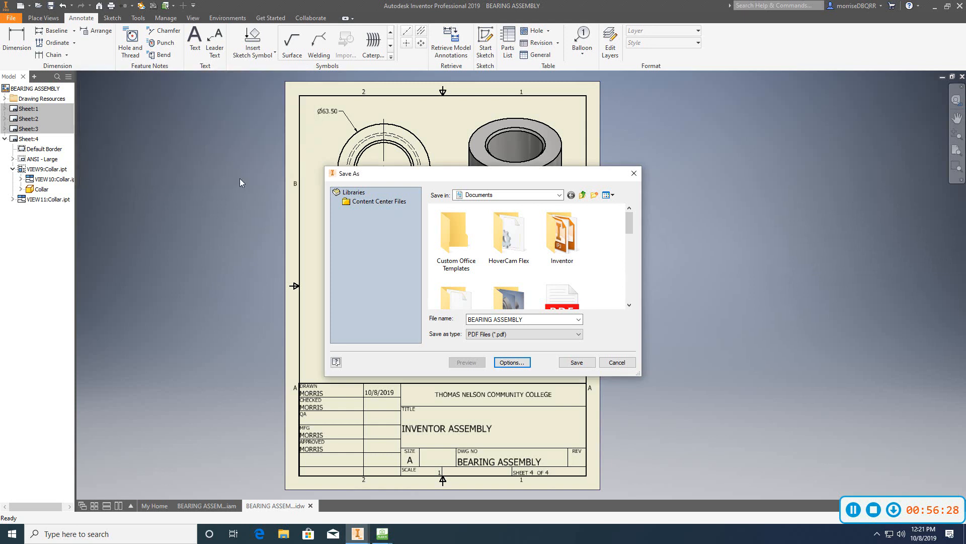
{"action": "left_click", "coordinate": [579, 363]}
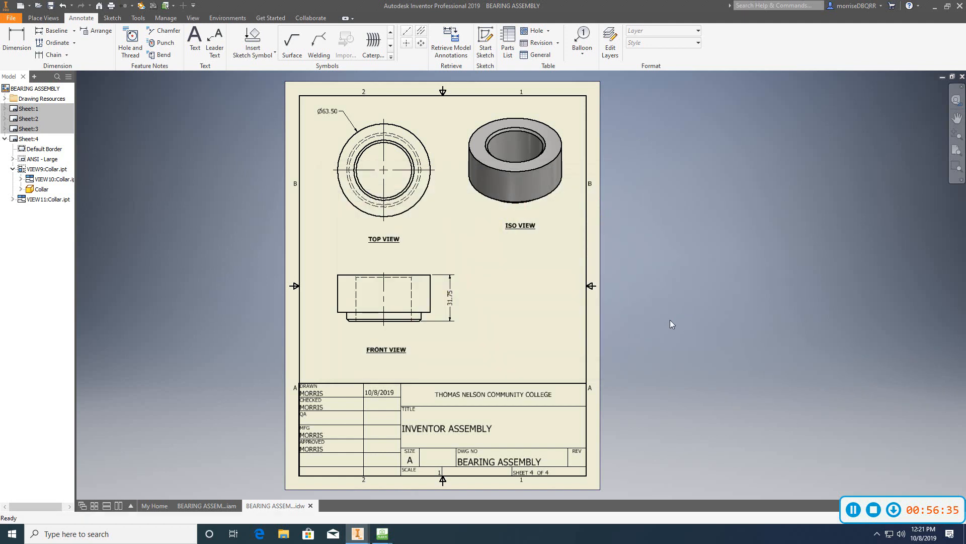
{"action": "left_click", "coordinate": [11, 17]}
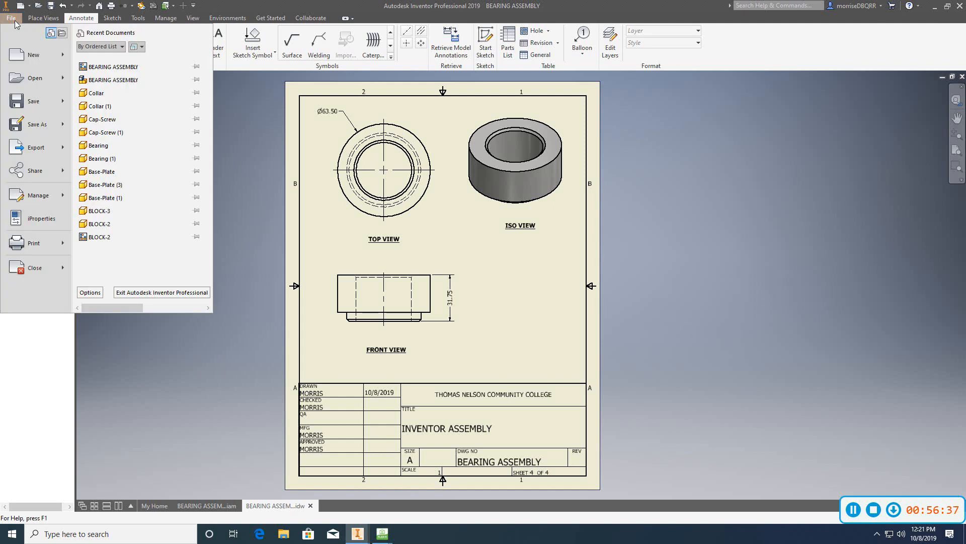
{"action": "mouse_move", "coordinate": [36, 155]}
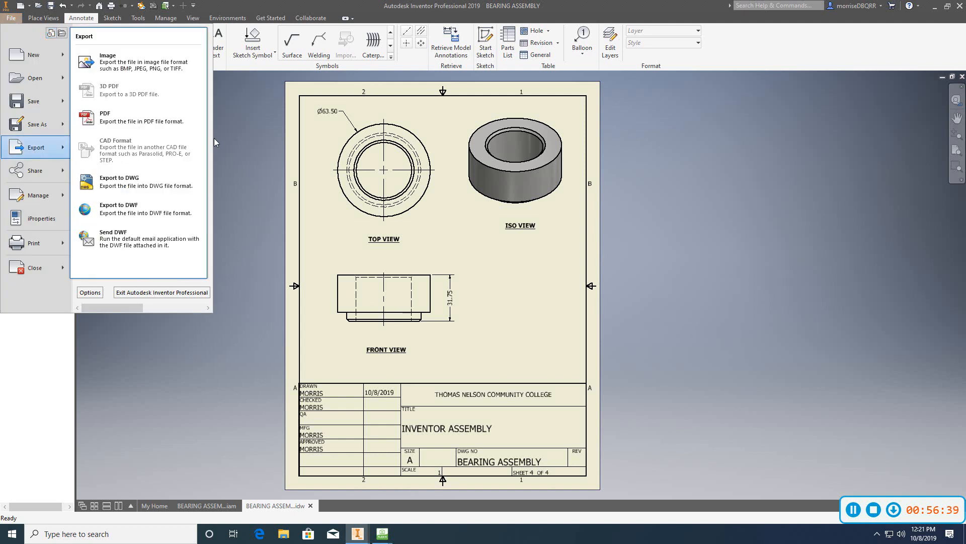
{"action": "left_click", "coordinate": [122, 114]}
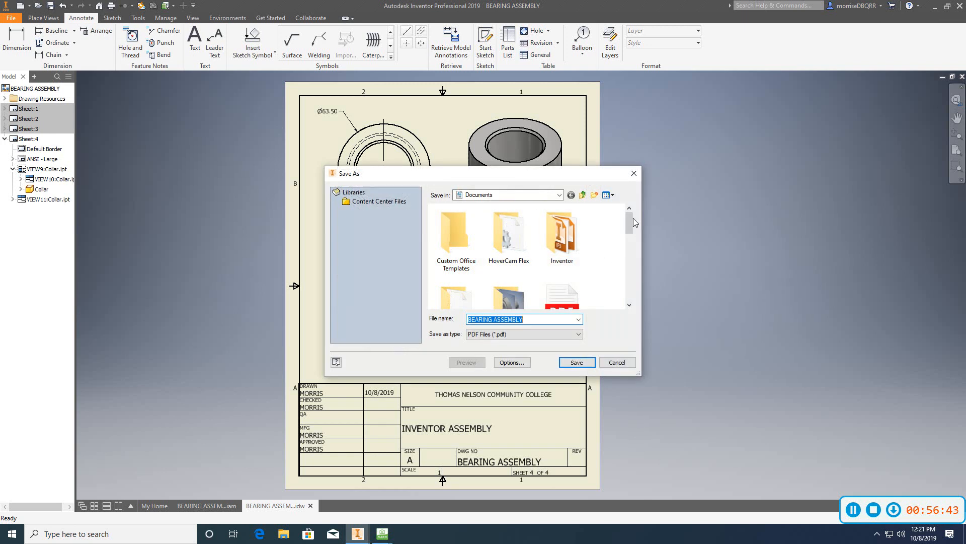
{"action": "scroll", "coordinate": [633, 222], "scroll_direction": "down", "scroll_amount": 2}
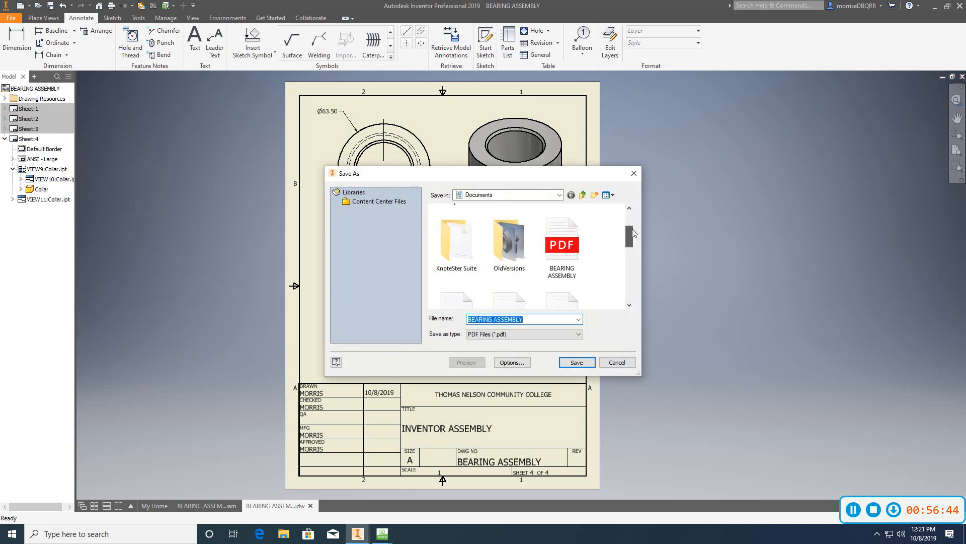
{"action": "double_click", "coordinate": [560, 232]}
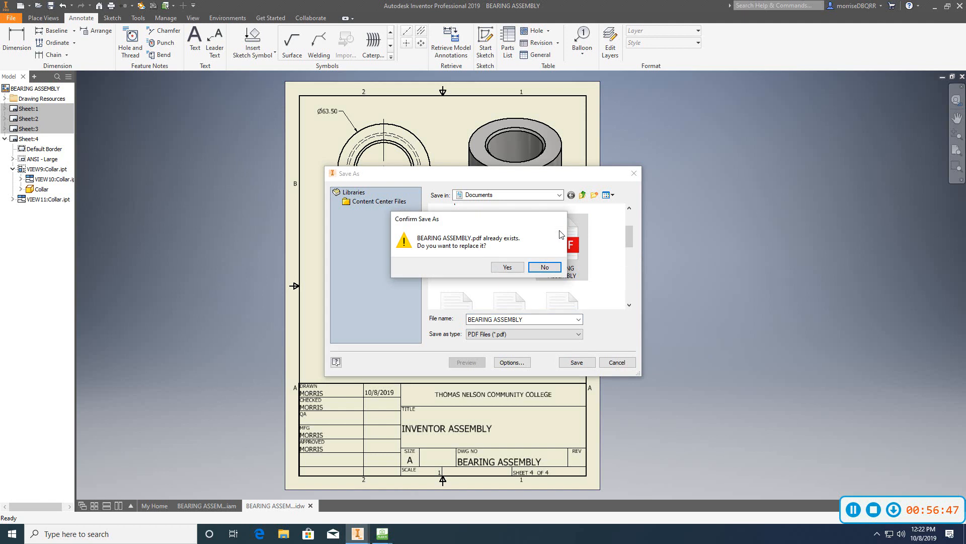
{"action": "left_click", "coordinate": [544, 271]}
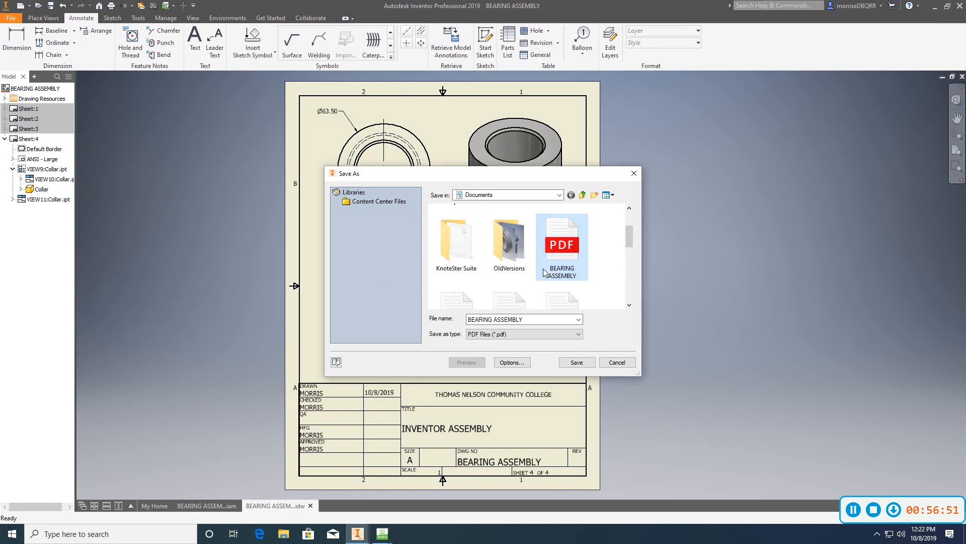
{"action": "left_click", "coordinate": [617, 363]}
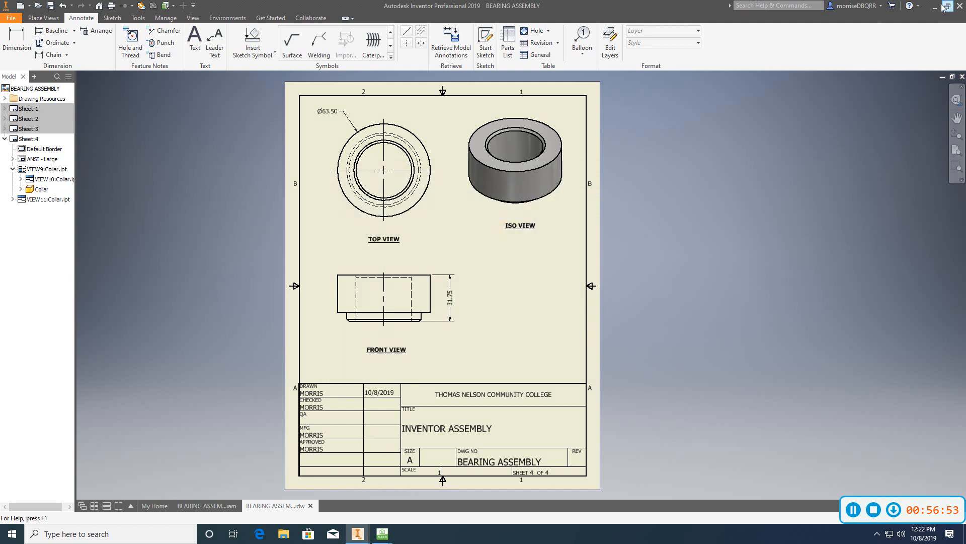
Step: Minimize Inventor and open the exported BEARING ASSEMBLY PDF from the Documents folder in File Explorer
{"action": "left_click", "coordinate": [934, 6]}
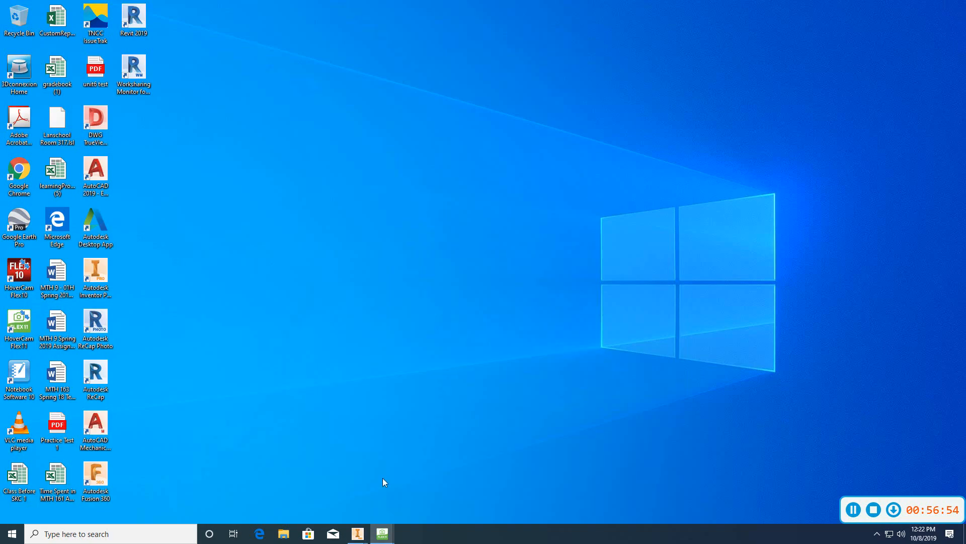
{"action": "left_click", "coordinate": [284, 533]}
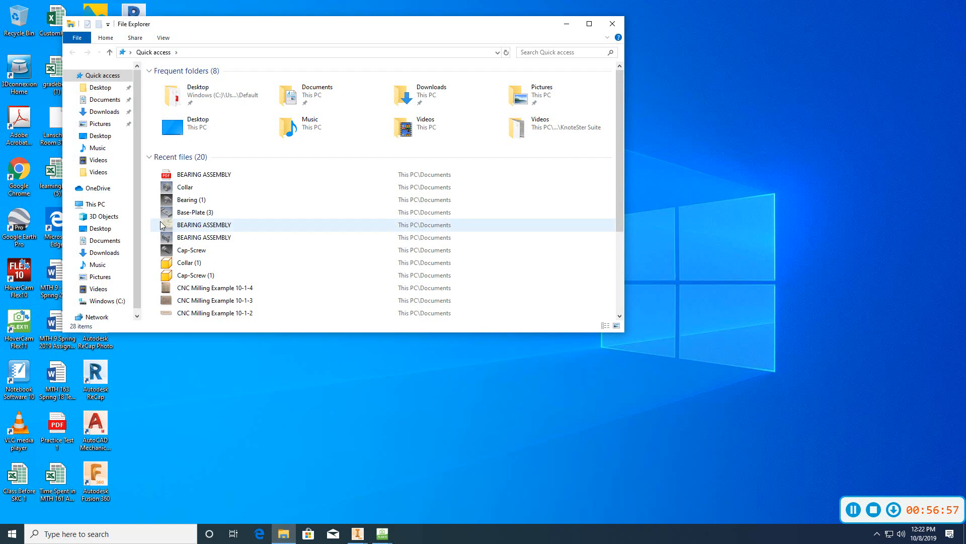
{"action": "left_click", "coordinate": [104, 99]}
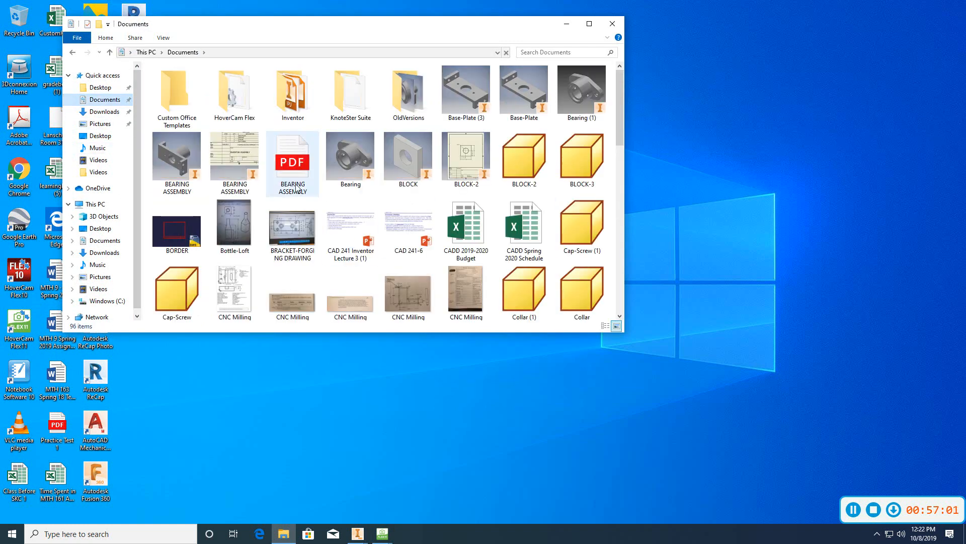
{"action": "double_click", "coordinate": [296, 188]}
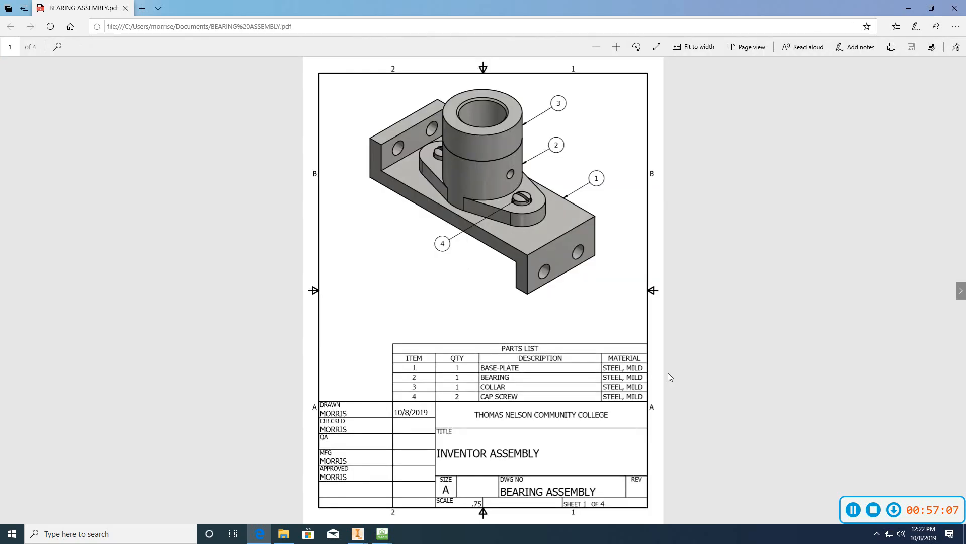
Step: Review all four sheets of the BEARING ASSEMBLY PDF, and close the PDF and the Documents folder window
{"action": "scroll", "coordinate": [669, 369], "scroll_direction": "down", "scroll_amount": 1}
{"action": "scroll", "coordinate": [669, 366], "scroll_direction": "down", "scroll_amount": 1}
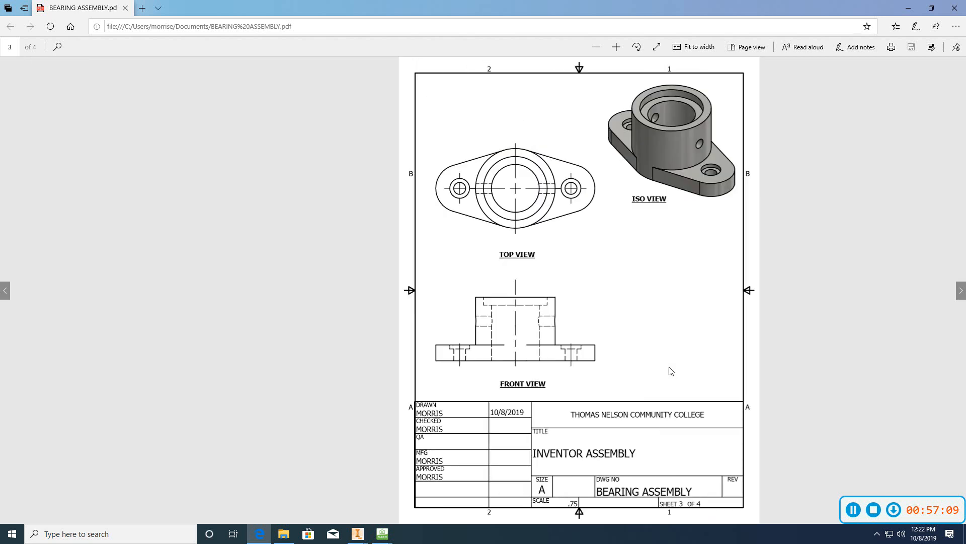
{"action": "scroll", "coordinate": [669, 368], "scroll_direction": "down", "scroll_amount": 1}
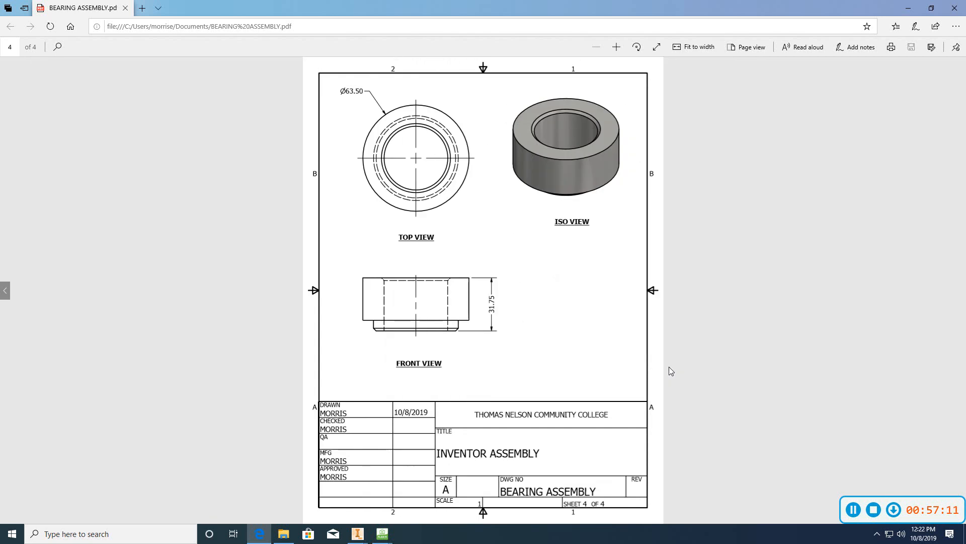
{"action": "scroll", "coordinate": [671, 369], "scroll_direction": "up", "scroll_amount": 3}
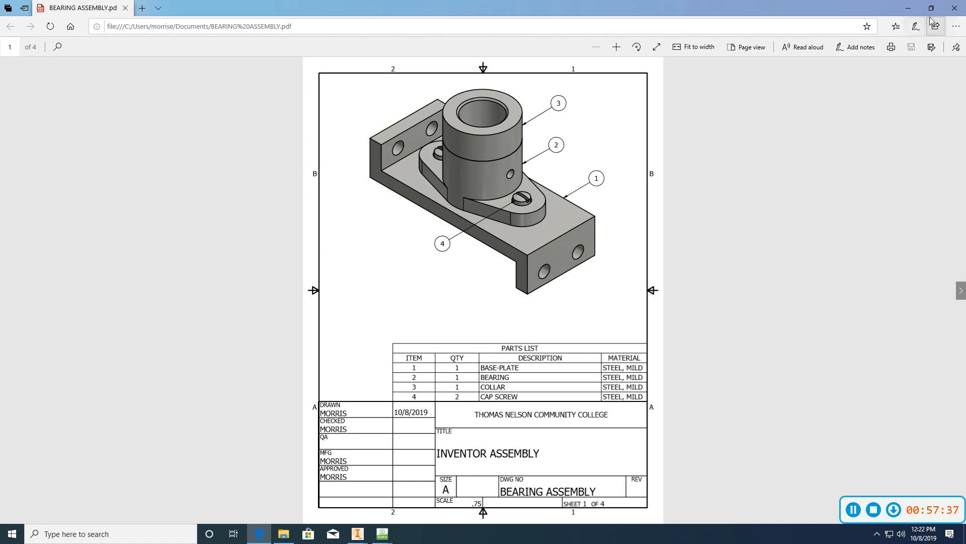
{"action": "left_click", "coordinate": [953, 11]}
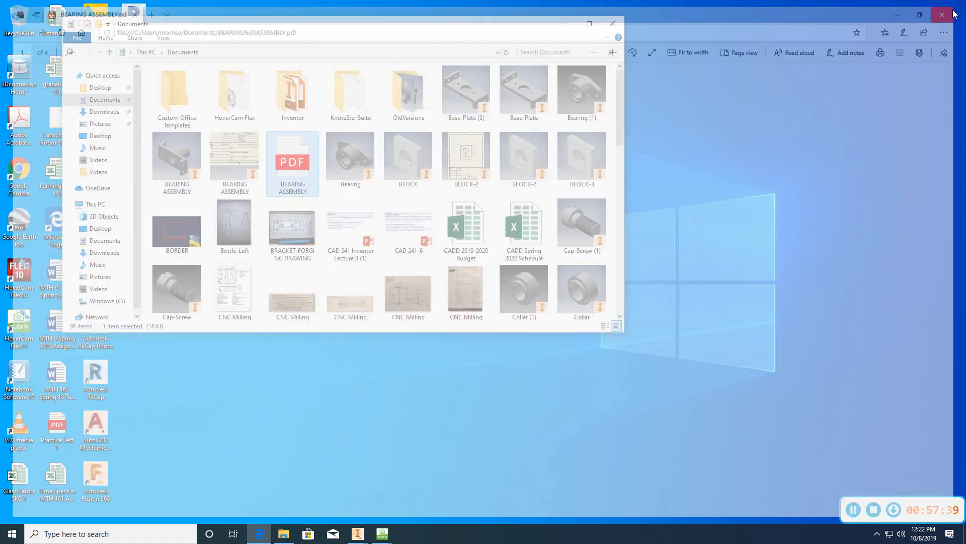
{"action": "left_click", "coordinate": [615, 25]}
{"action": "mouse_move", "coordinate": [380, 535]}
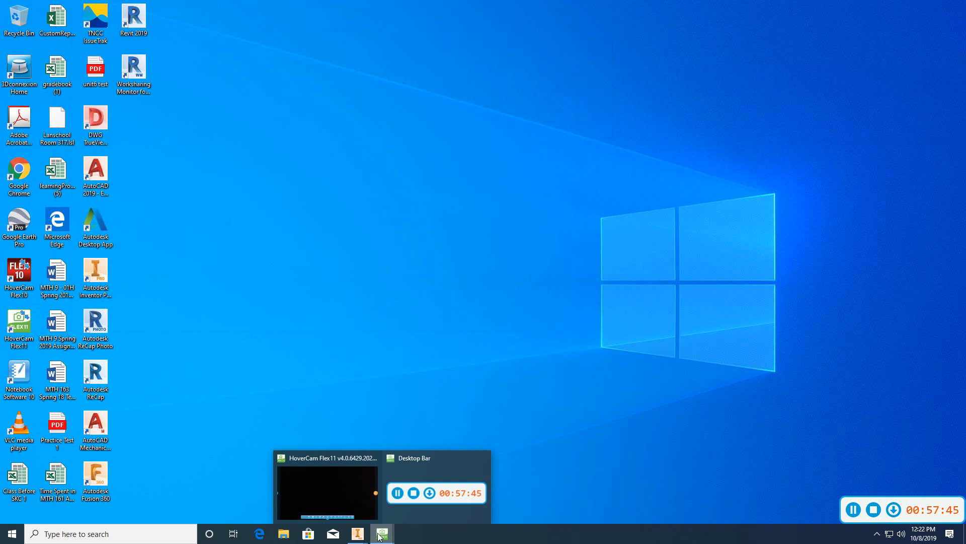
{"action": "left_click", "coordinate": [413, 493]}
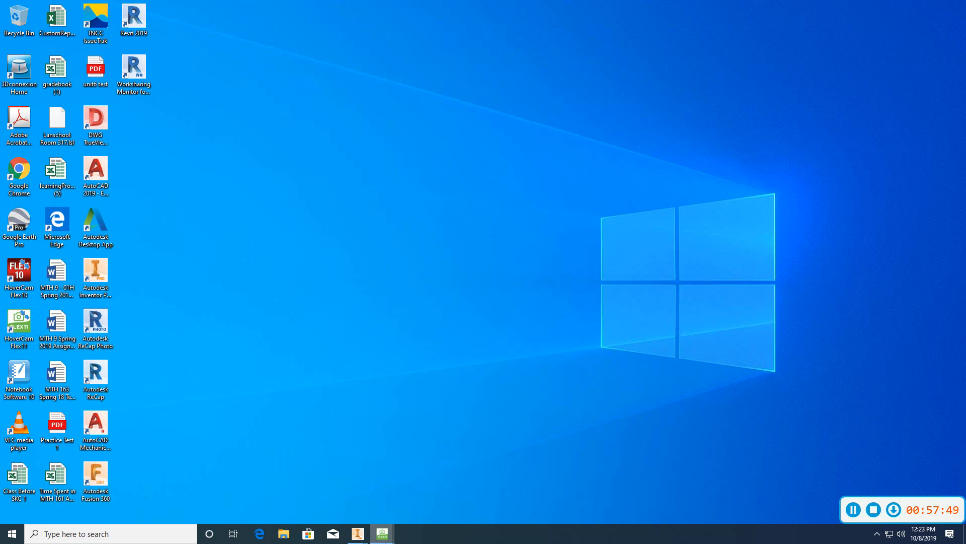
{"action": "mouse_move", "coordinate": [382, 534]}
{"action": "left_click", "coordinate": [418, 496]}
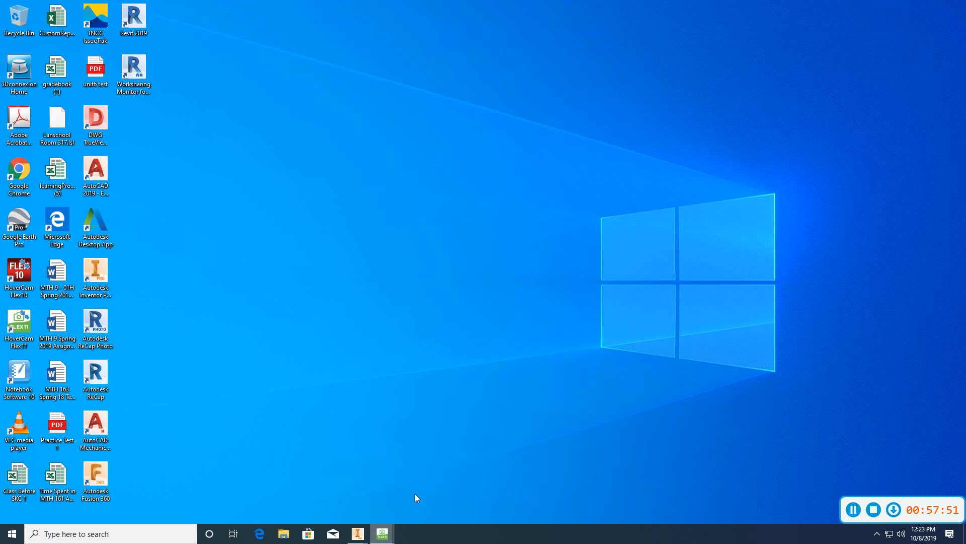